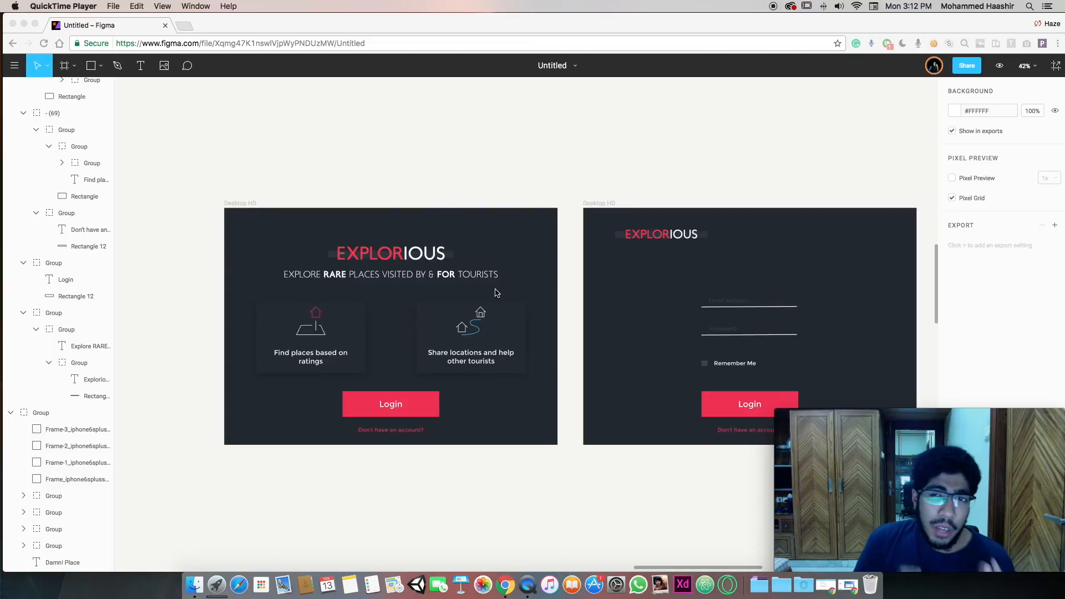
Bring the Figma window into focus and pan across the Explorious design canvas
scroll(497, 293, right, 5)
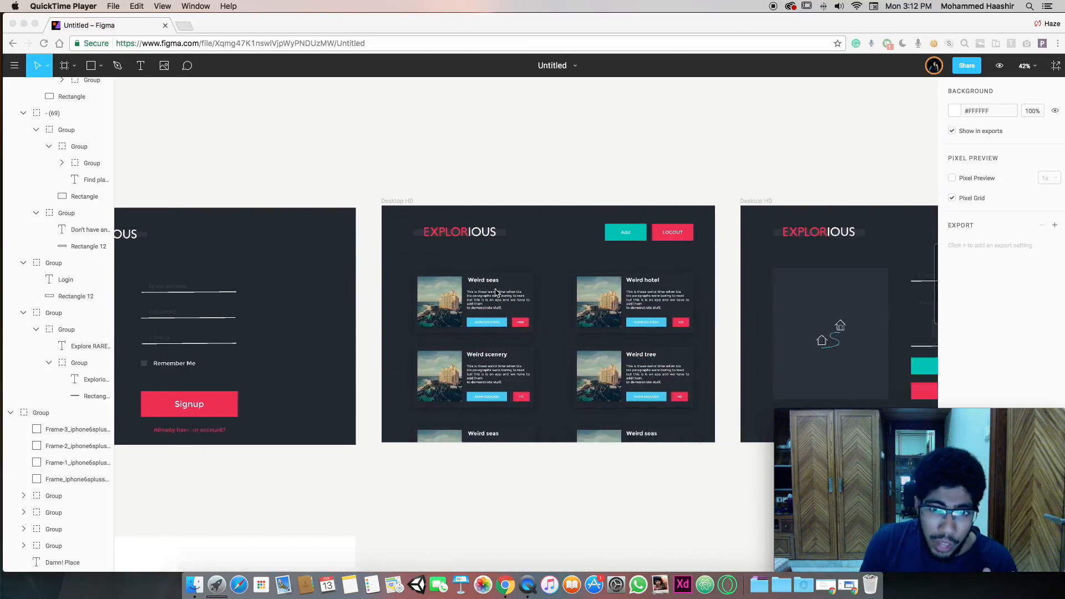
scroll(496, 293, left, 5)
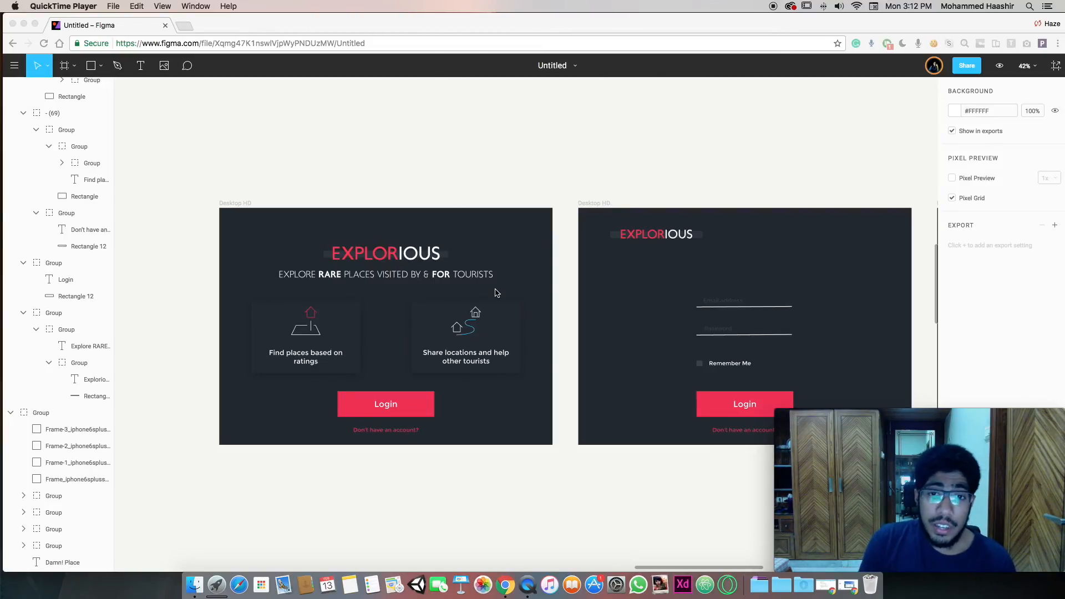
scroll(497, 293, right, 4)
scroll(411, 268, left, 3)
click(391, 248)
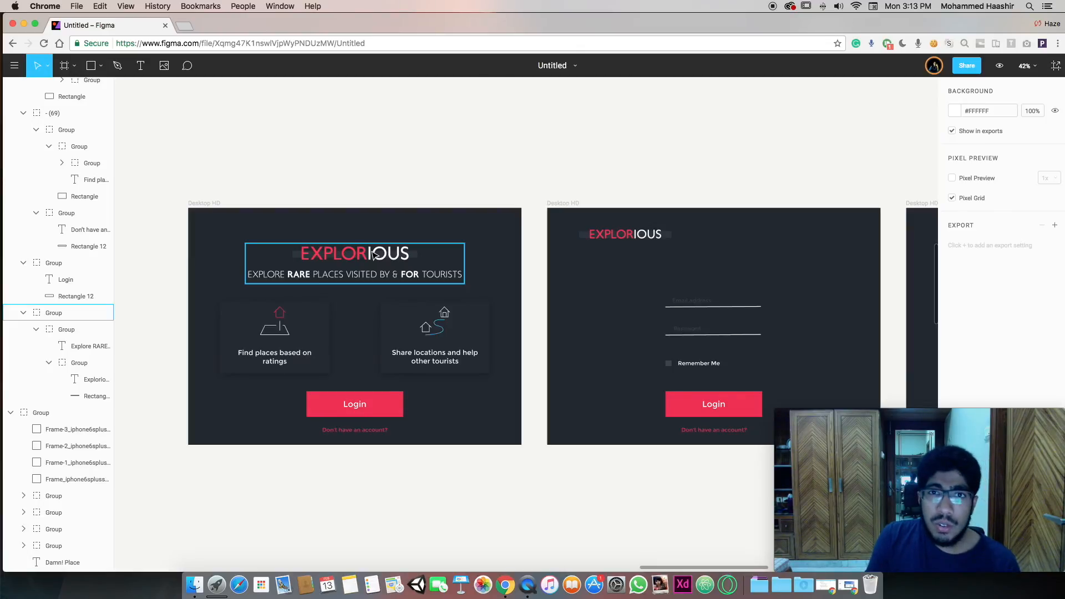
scroll(373, 254, right, 10)
scroll(374, 255, right, 5)
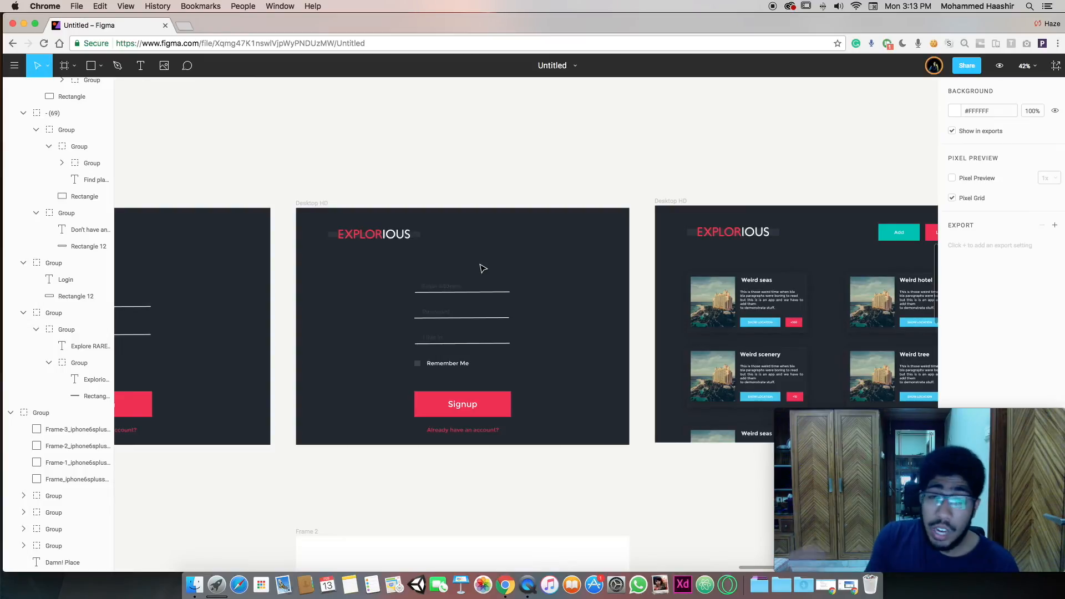
scroll(482, 269, left, 10)
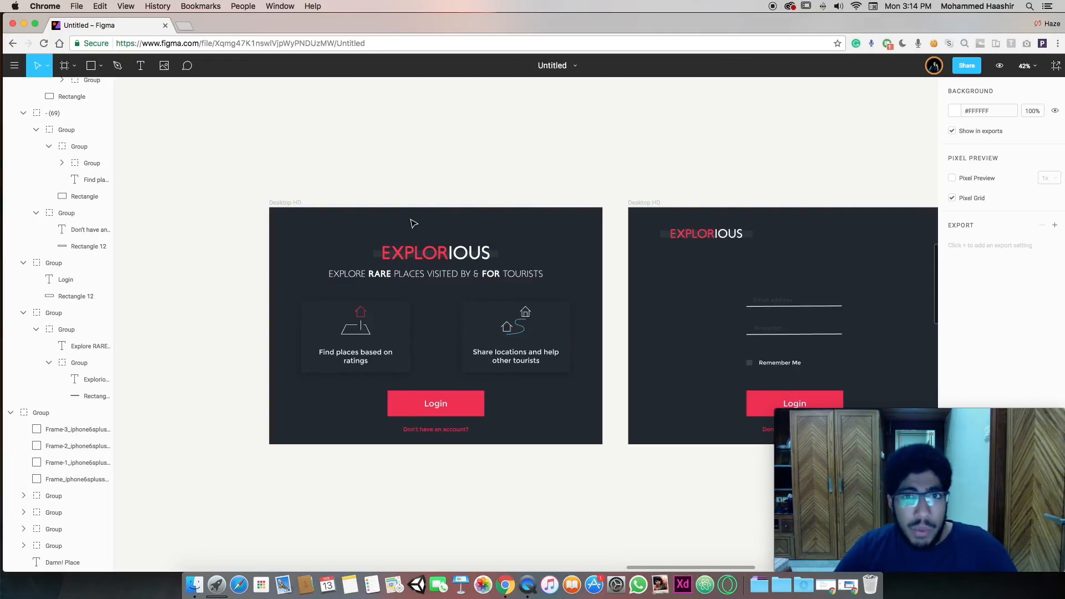
scroll(400, 195, right, 2)
scroll(400, 195, right, 5)
scroll(402, 213, left, 5)
Inspect the Explorious title, cards and Share locations groups, then return to the Bubble editor
click(417, 251)
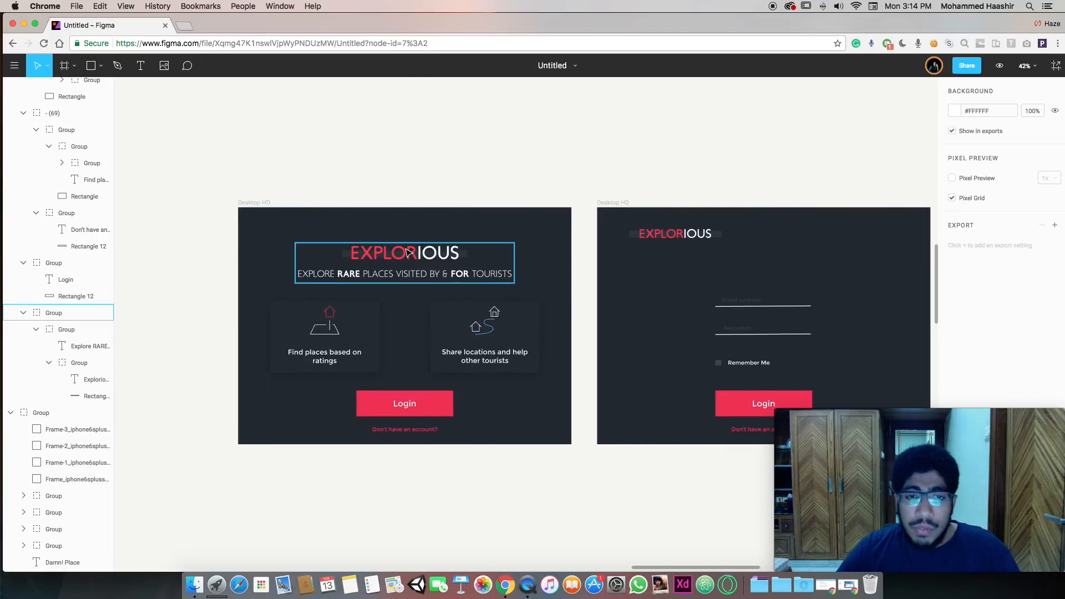
click(455, 343)
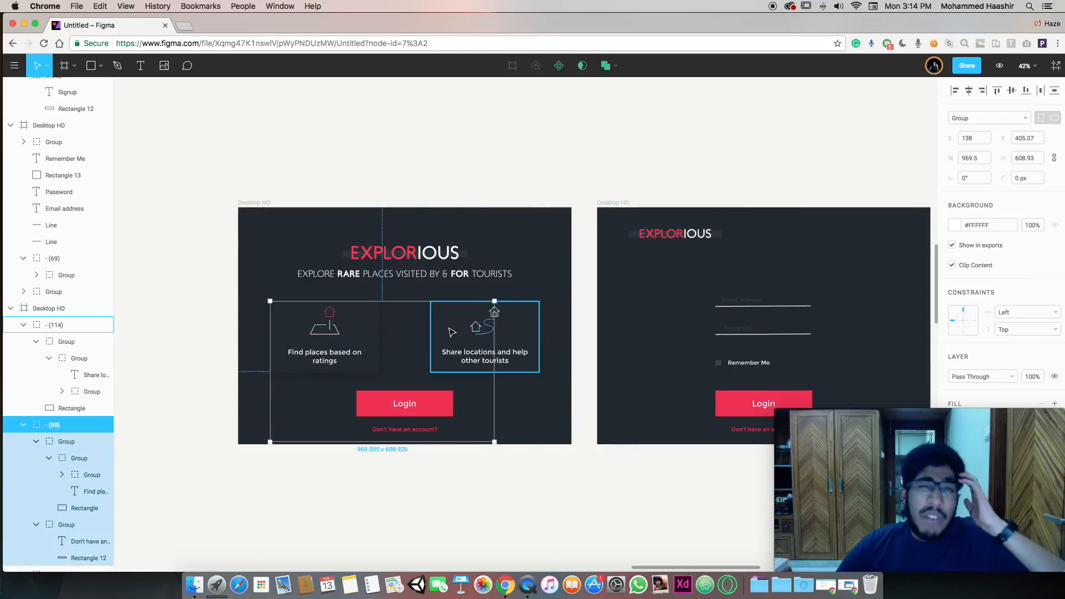
click(471, 327)
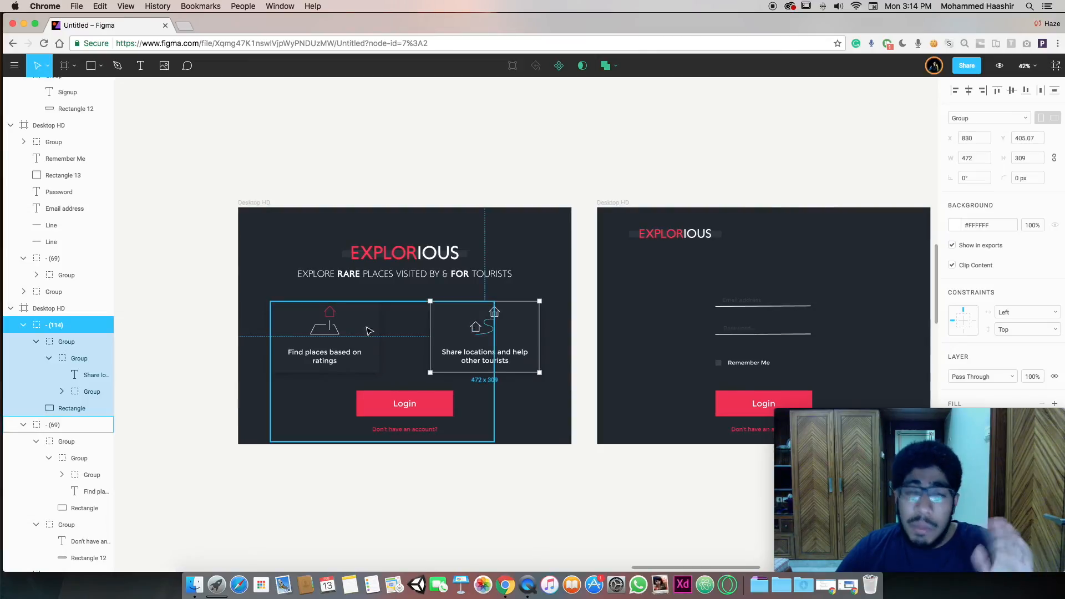
scroll(337, 310, right, 10)
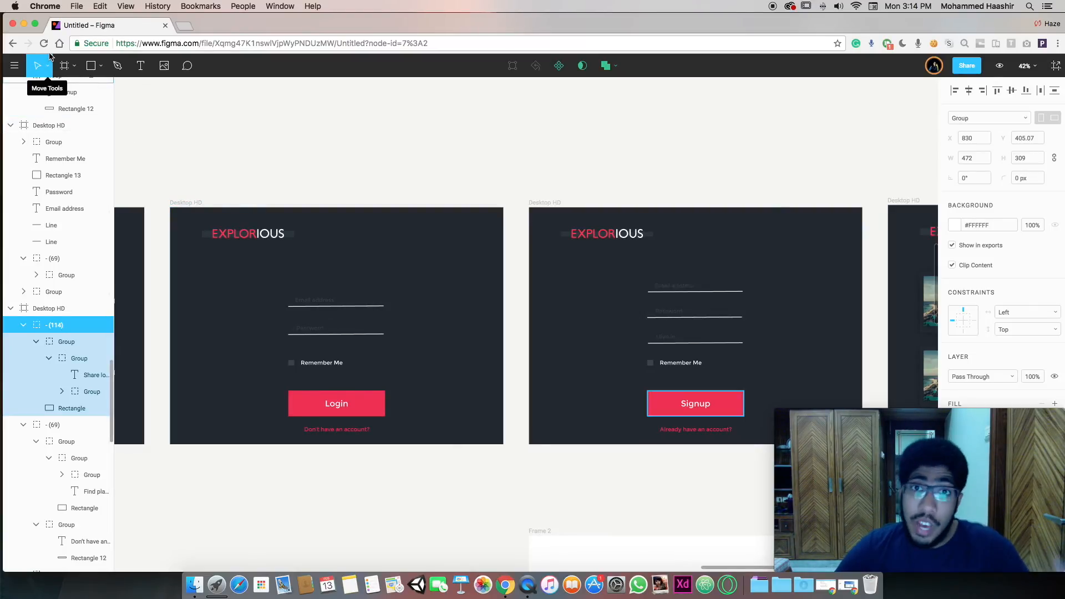
click(24, 23)
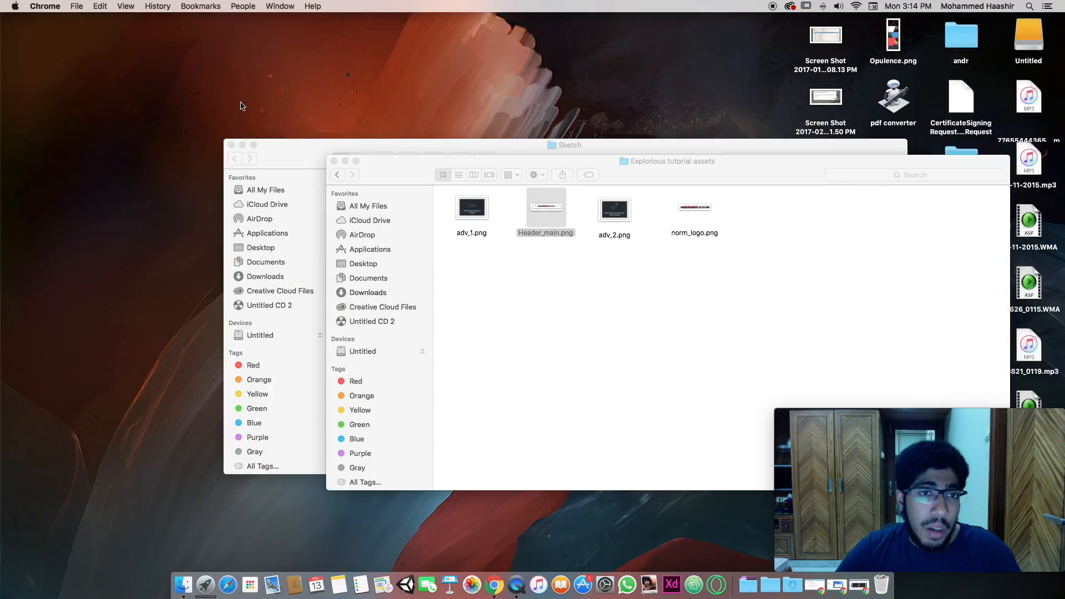
click(860, 585)
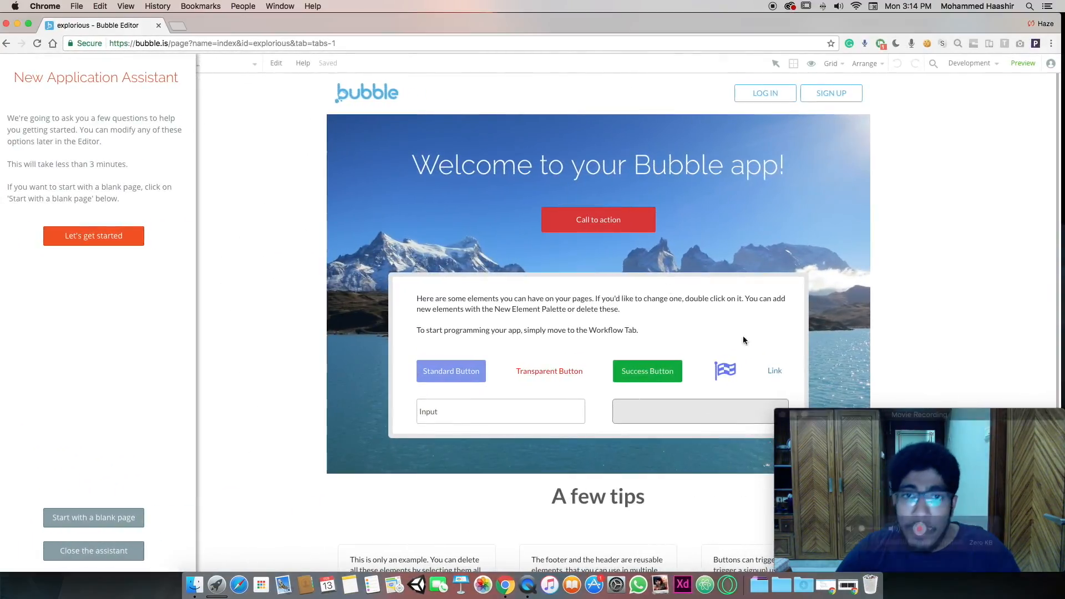
click(29, 24)
mouse_move(158, 3)
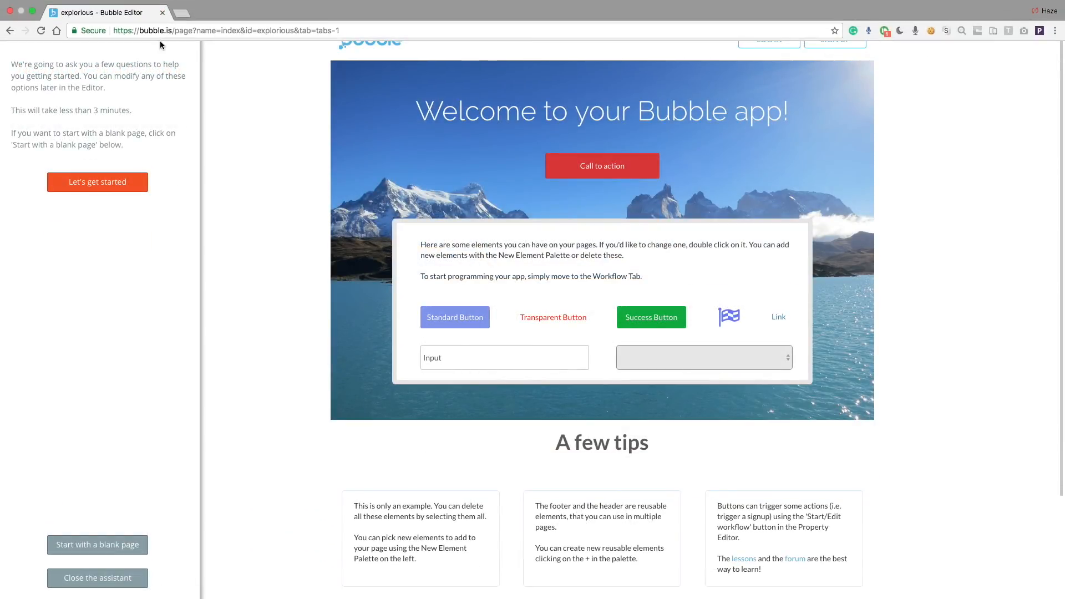
click(173, 31)
click(173, 30)
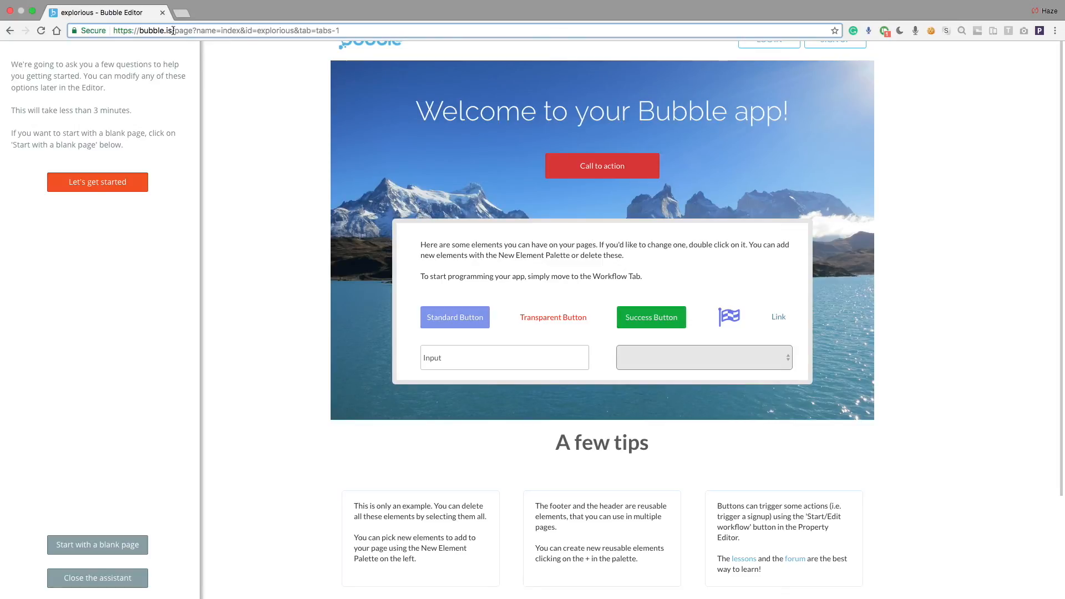
click(32, 11)
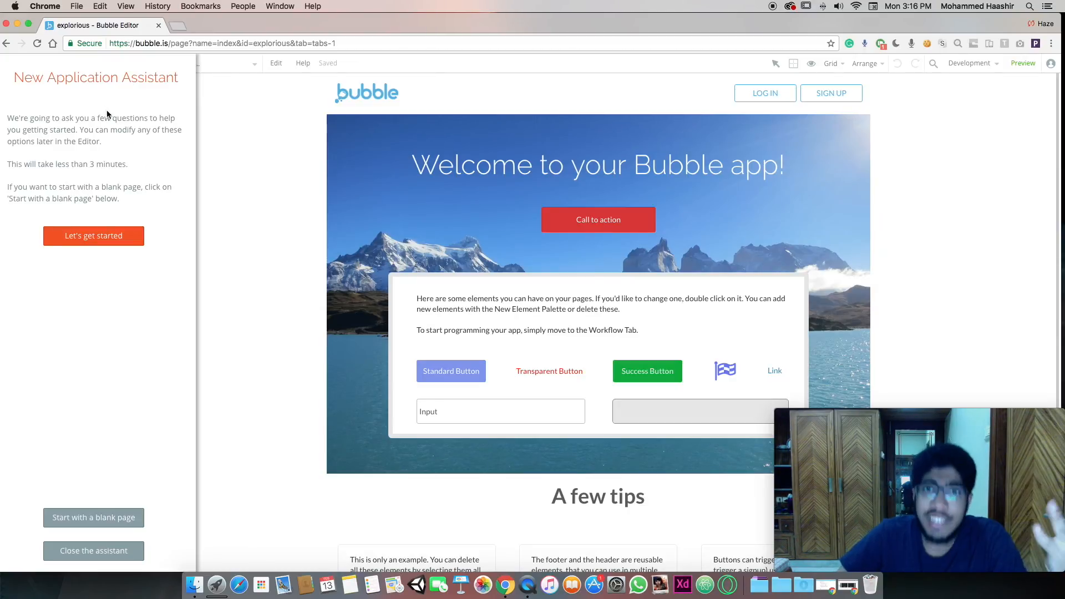
Start from a blank page with tab name Explorious, English language and Centered page width
click(118, 518)
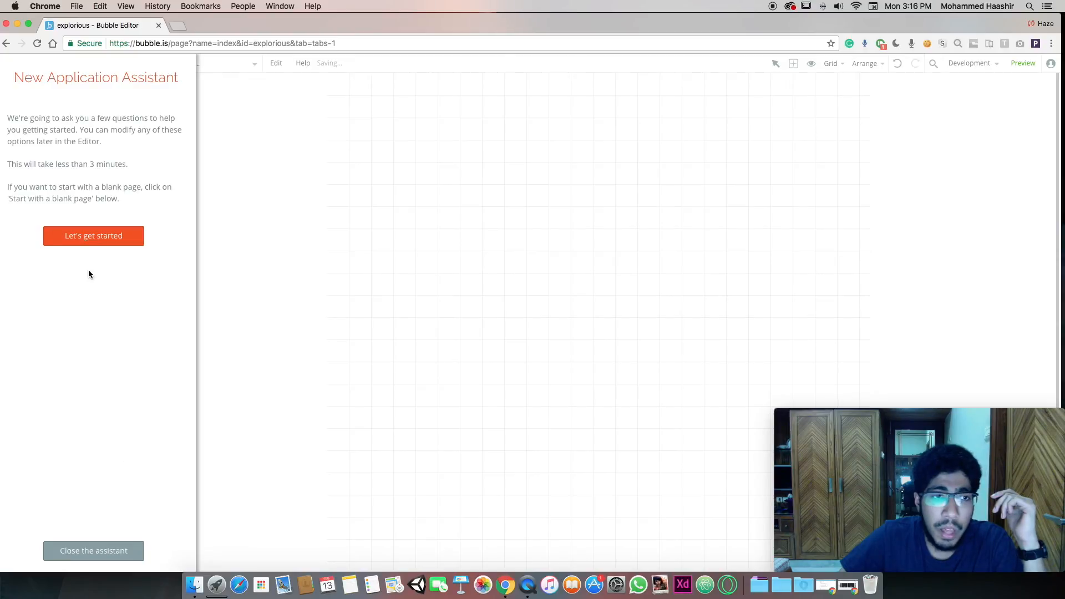
click(87, 239)
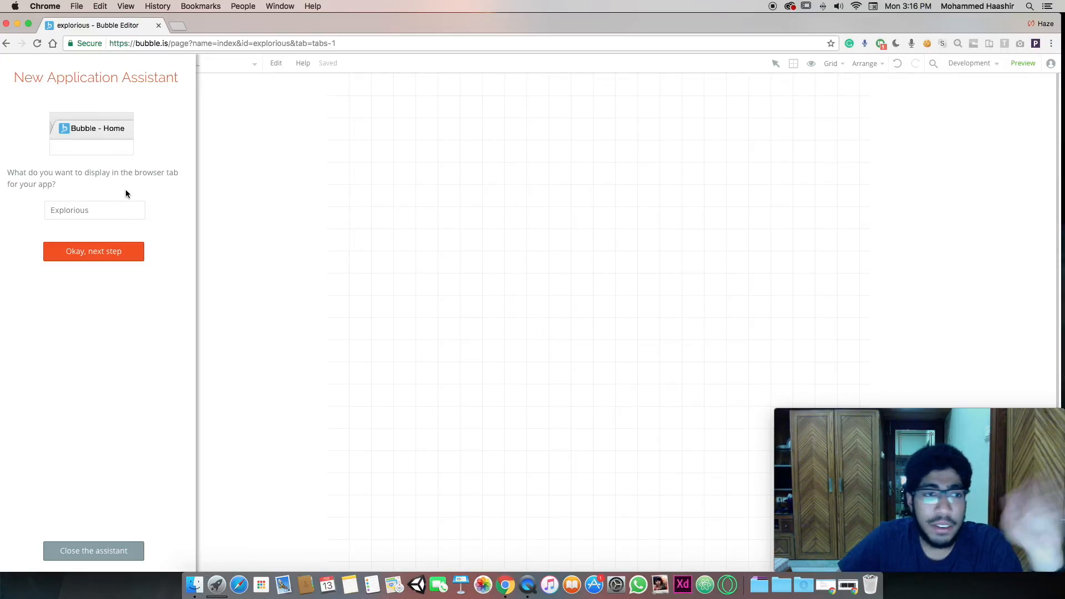
click(129, 244)
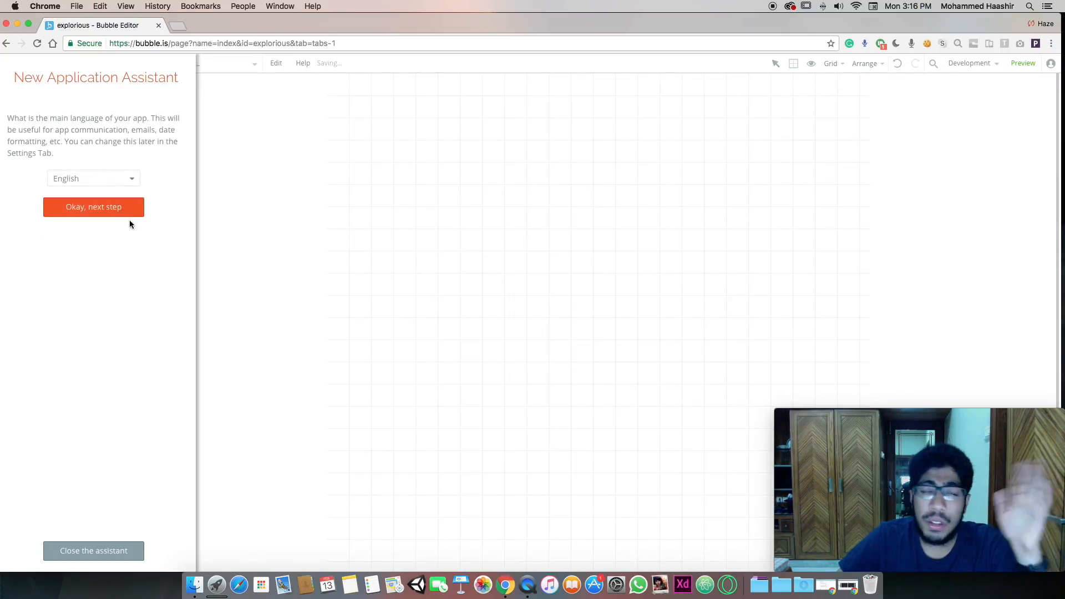
click(127, 211)
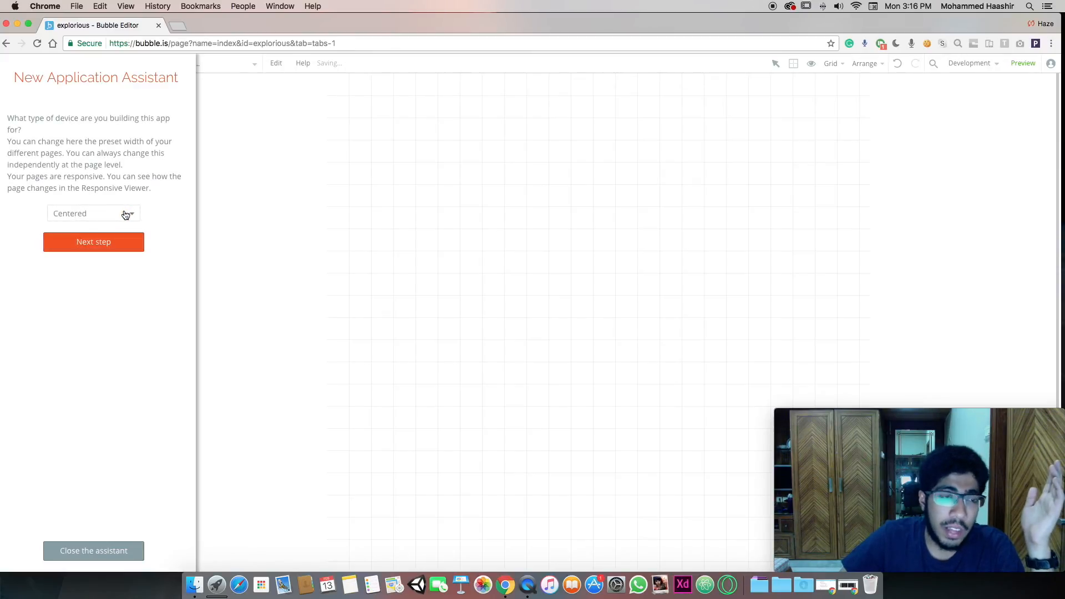
click(127, 216)
click(116, 248)
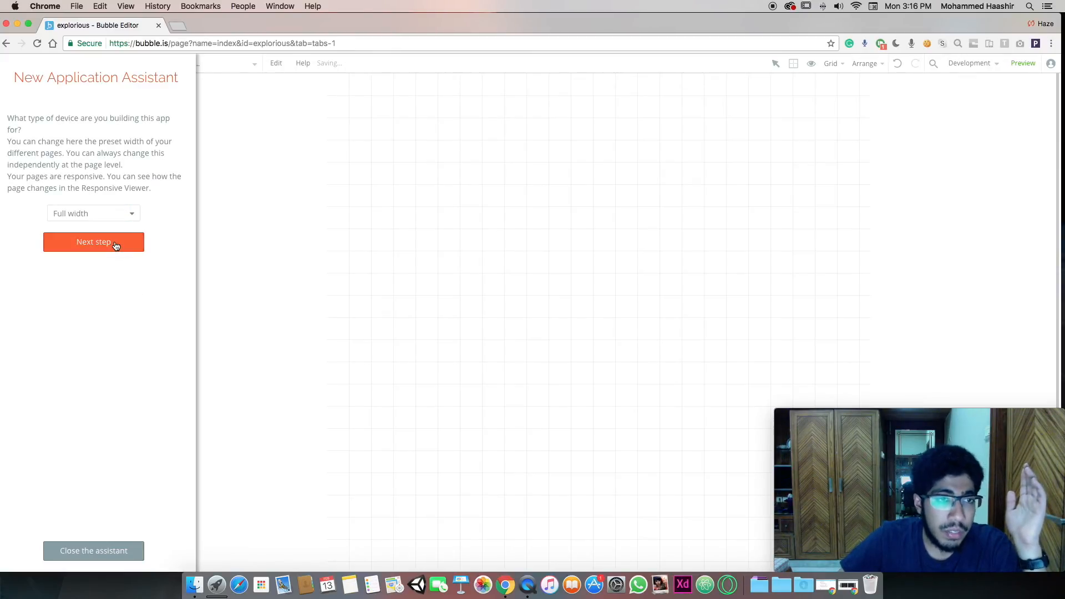
click(114, 213)
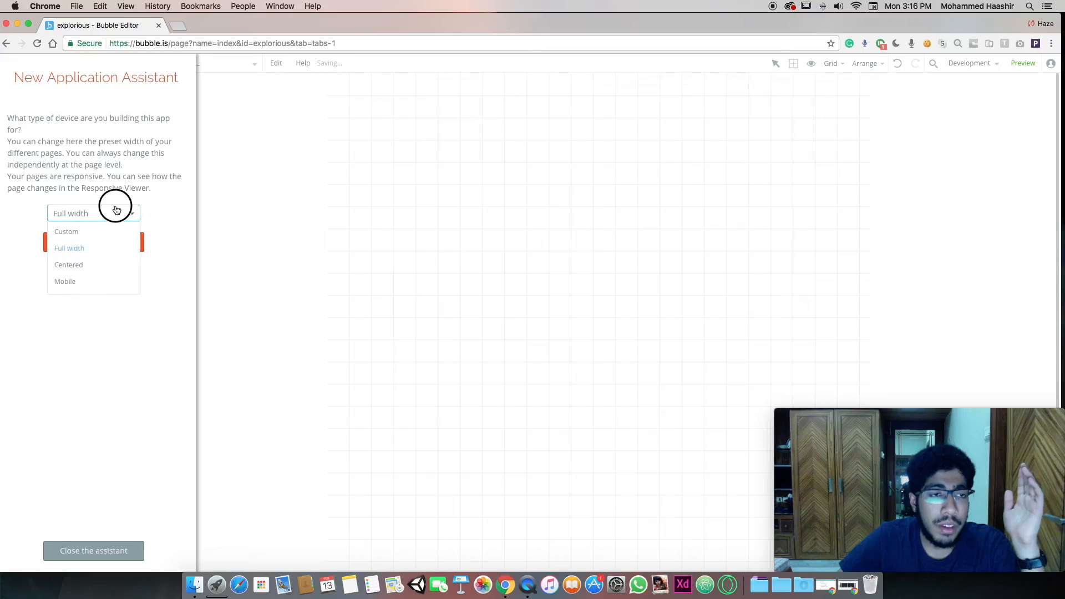
click(113, 264)
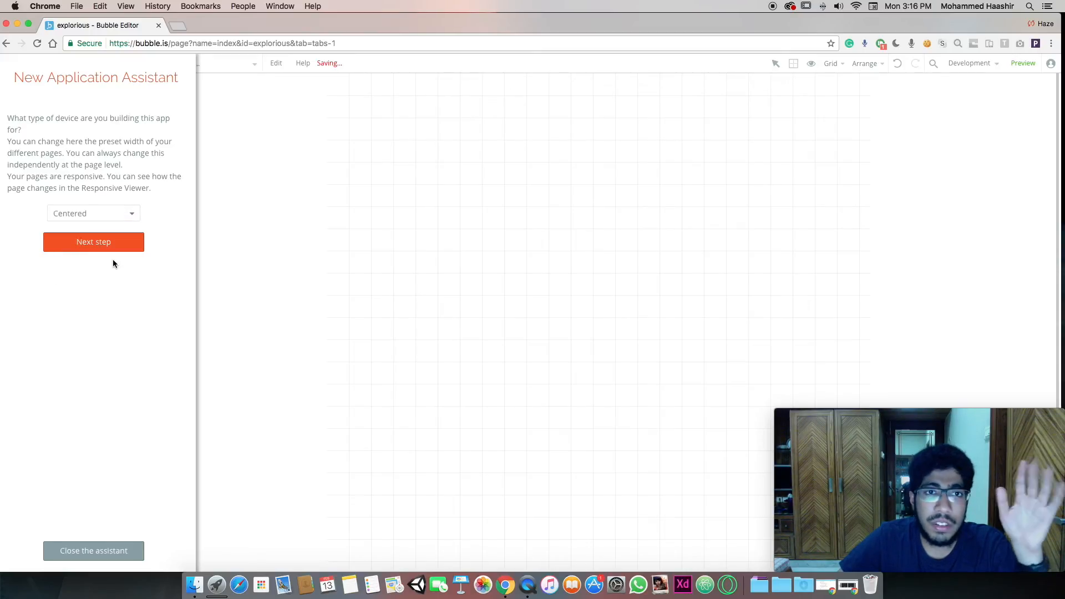
click(116, 244)
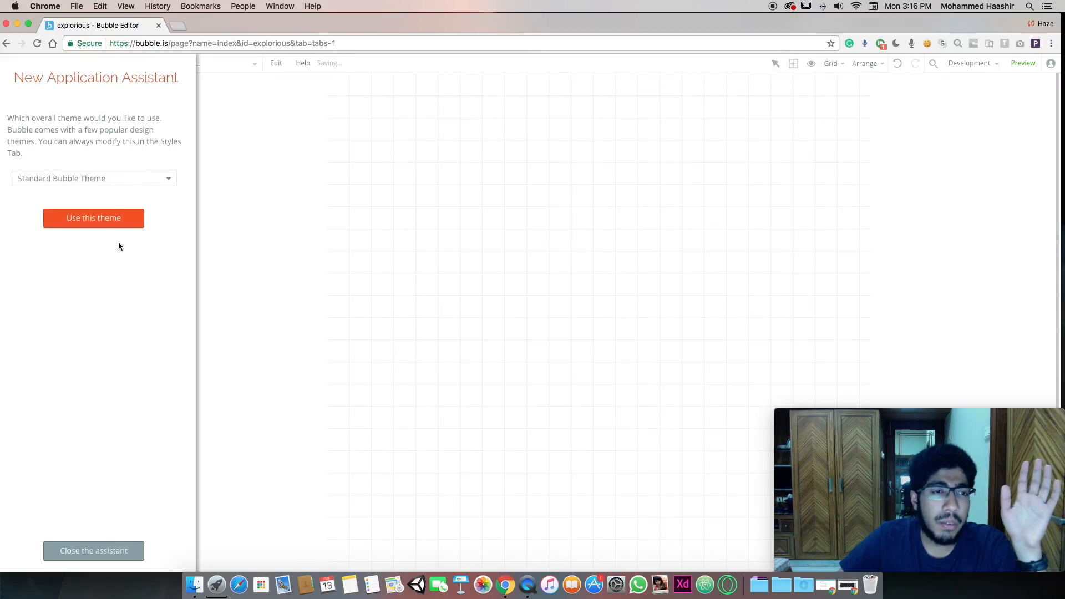
Apply the Material Design theme and keep the default favicon
click(138, 182)
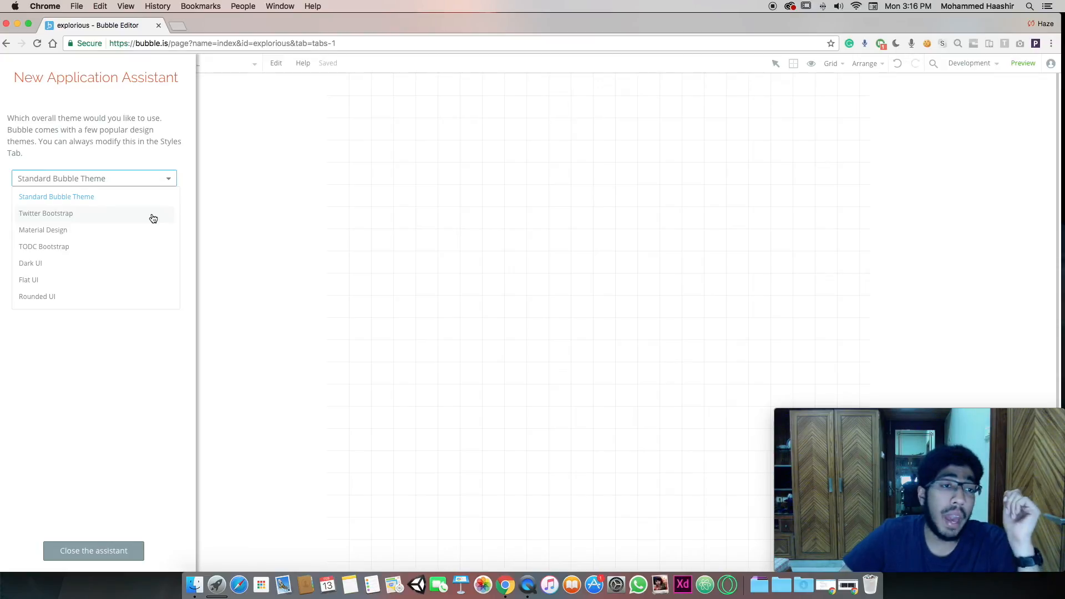
click(122, 231)
click(96, 222)
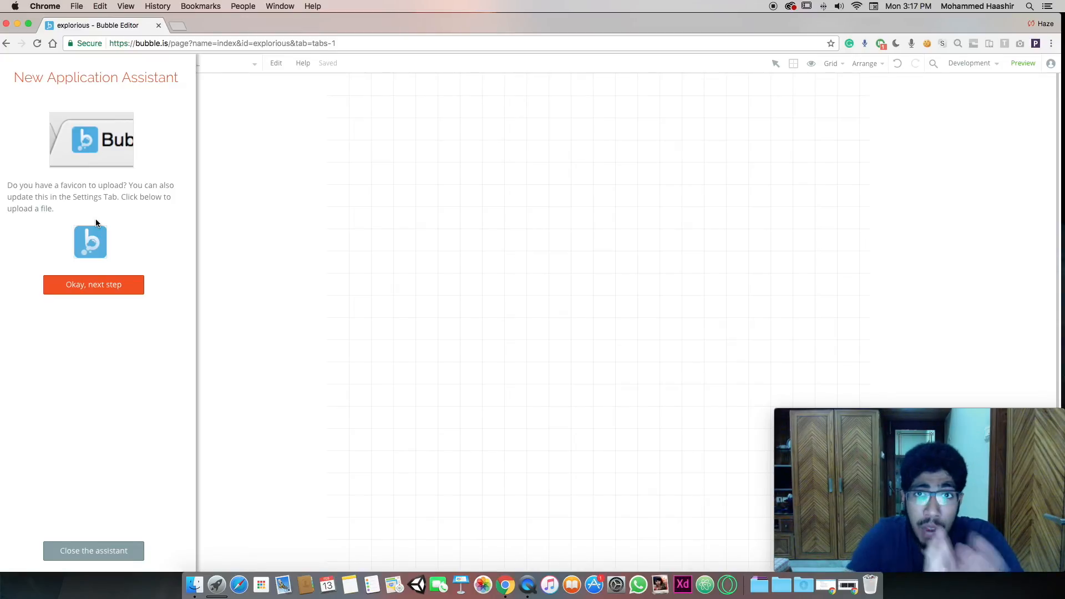
click(107, 283)
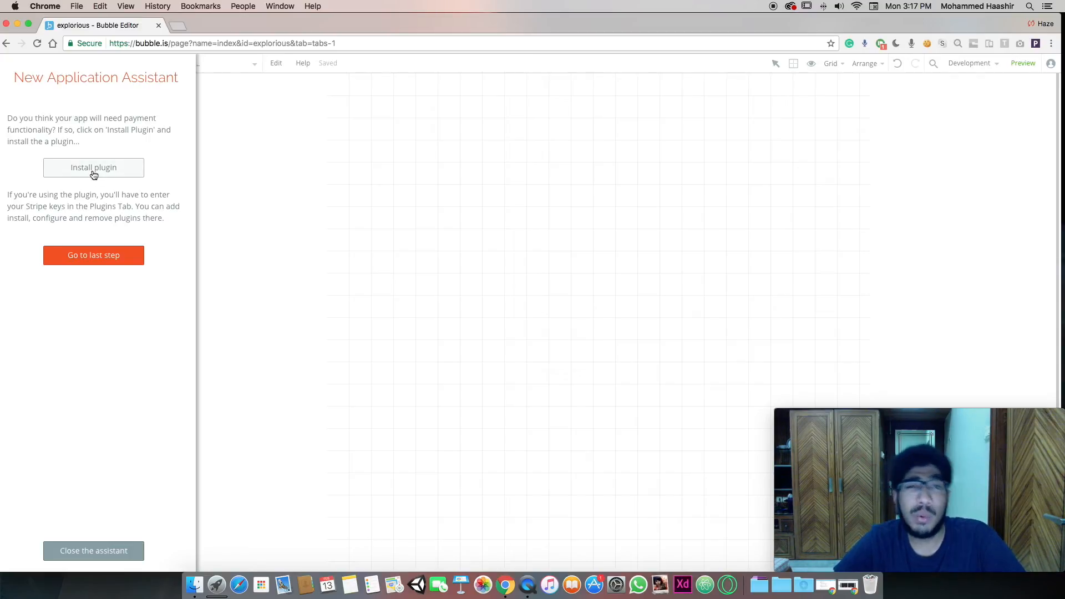
Open the plugin catalogue and tick the Api and other plugin-type and Storage category filters
click(107, 177)
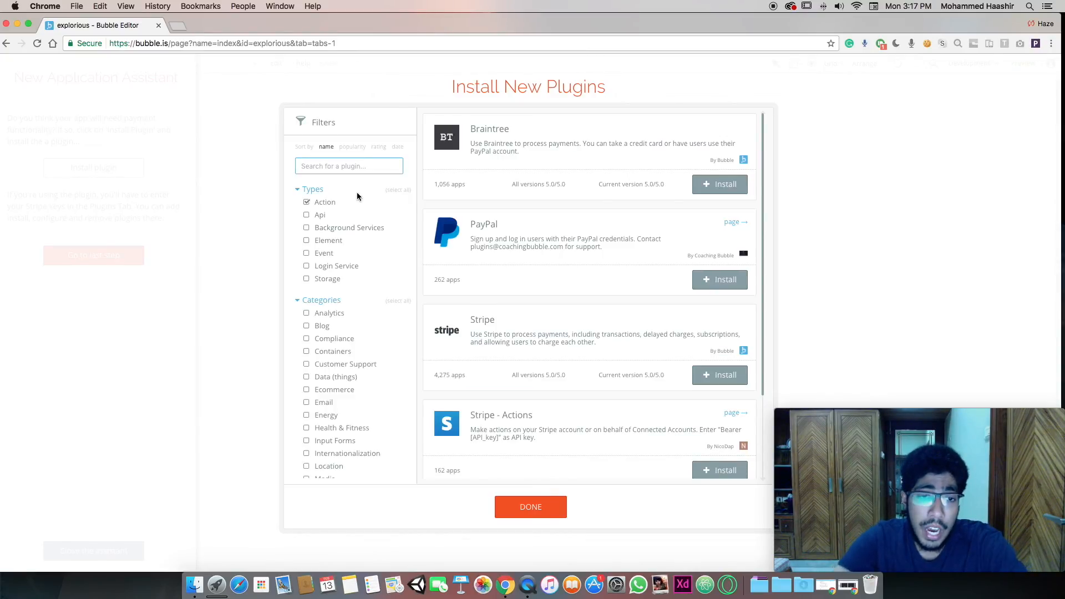
scroll(555, 272, down, 2)
scroll(555, 271, up, 2)
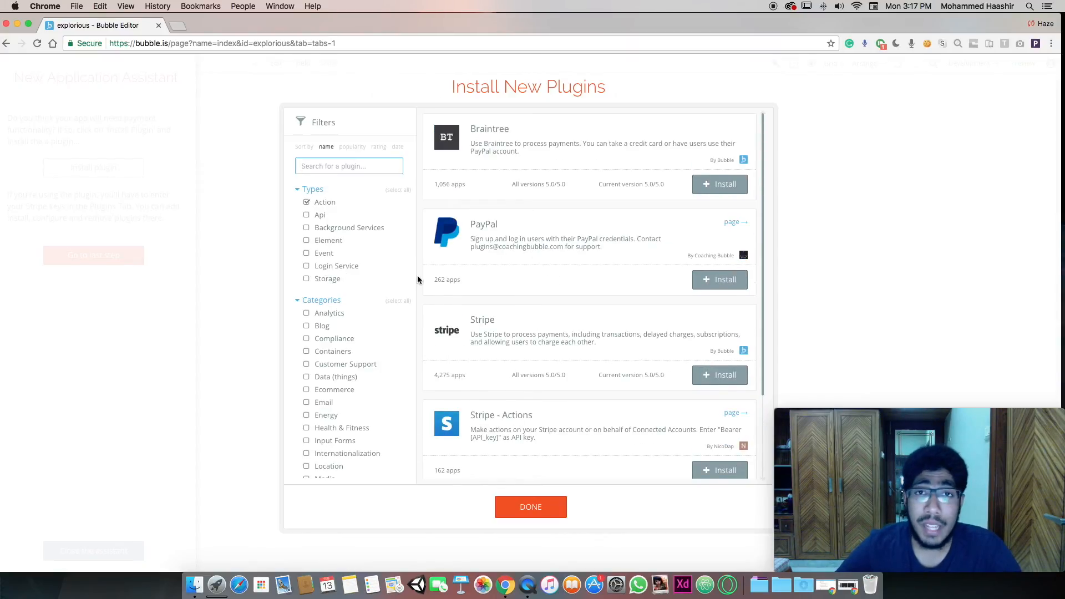
click(323, 217)
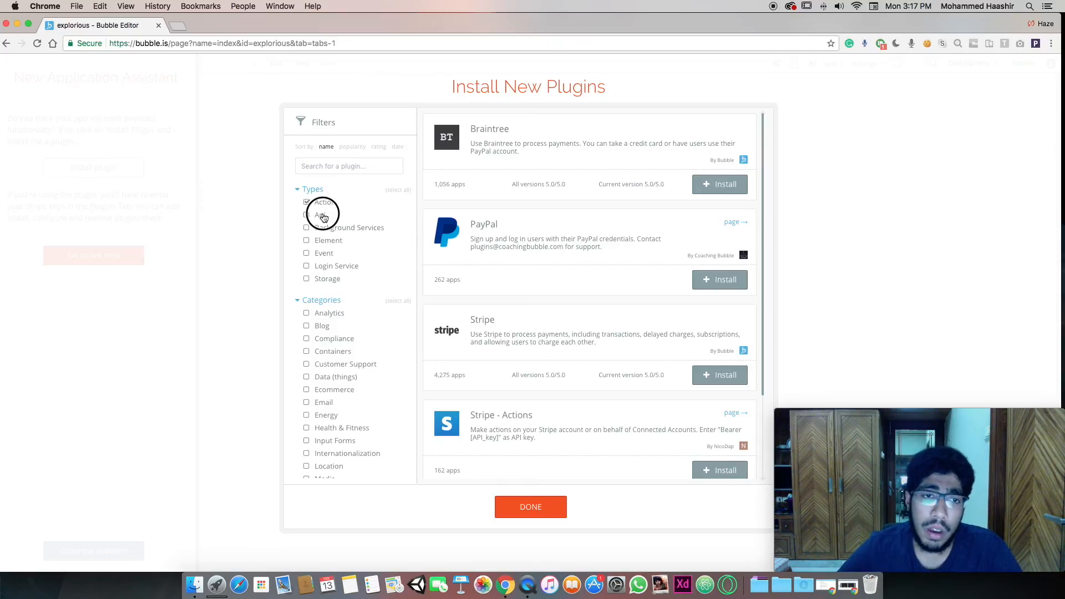
click(329, 228)
click(333, 240)
click(334, 253)
click(335, 266)
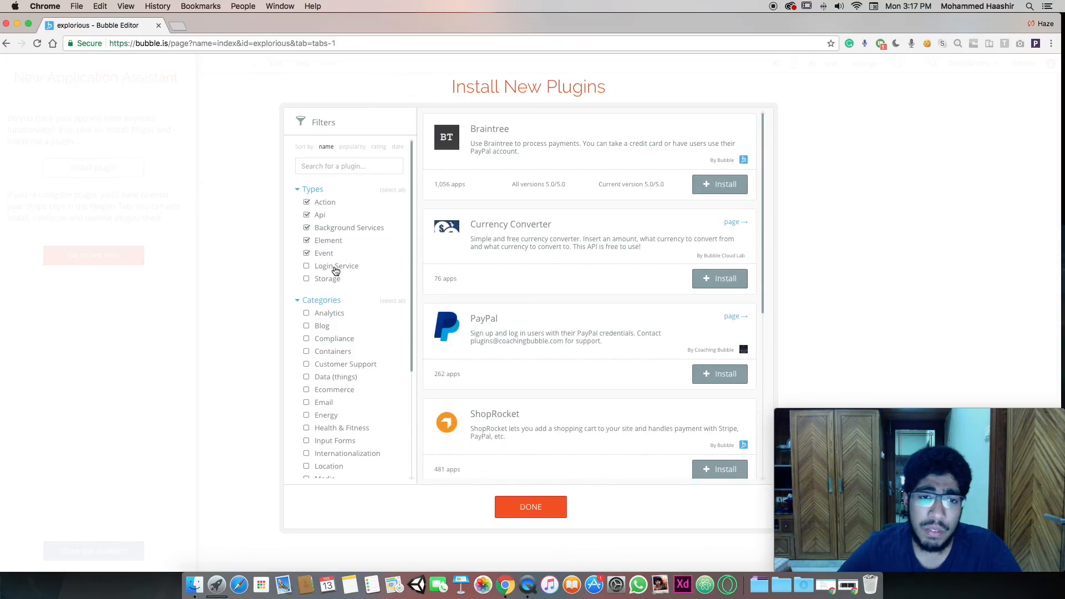
click(333, 280)
click(328, 314)
click(324, 328)
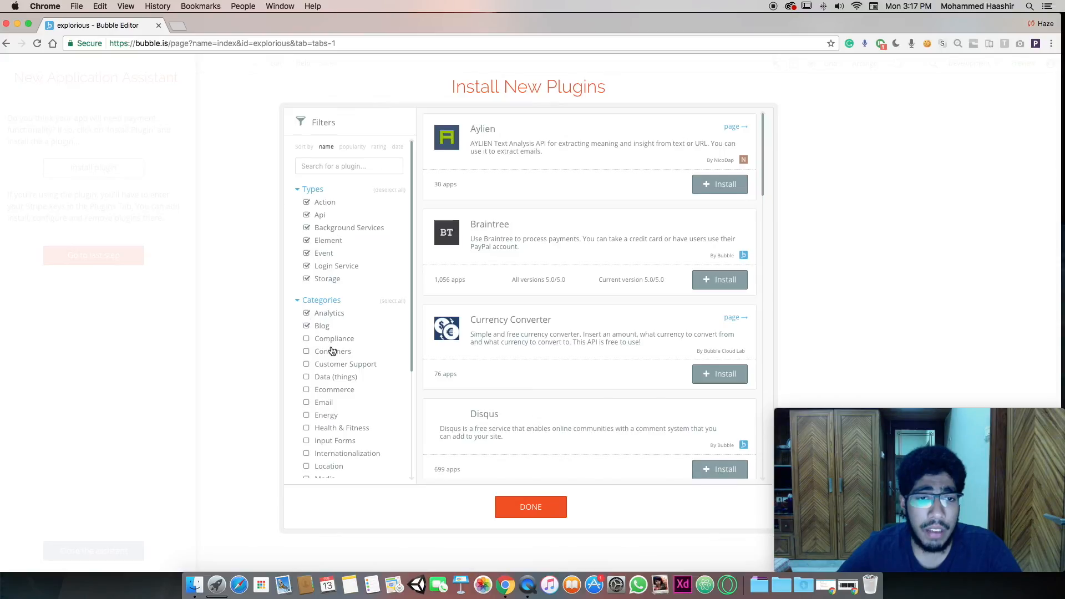
click(332, 339)
Add the Payment category filter, browse the payment plugins, and close the installer without installing
scroll(333, 339, down, 3)
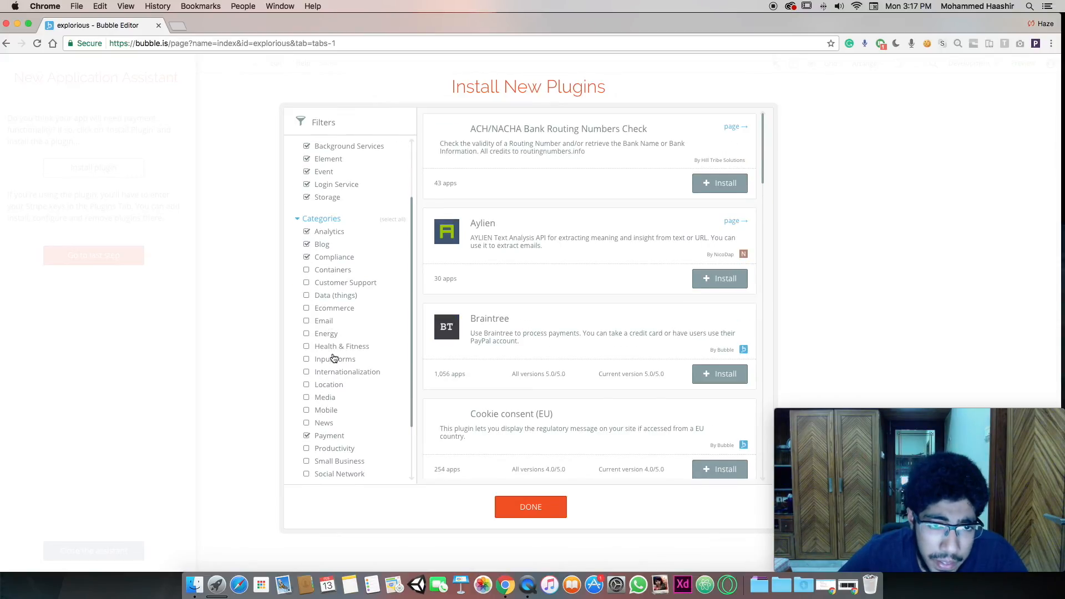
scroll(345, 356, down, 3)
click(374, 360)
scroll(526, 344, down, 15)
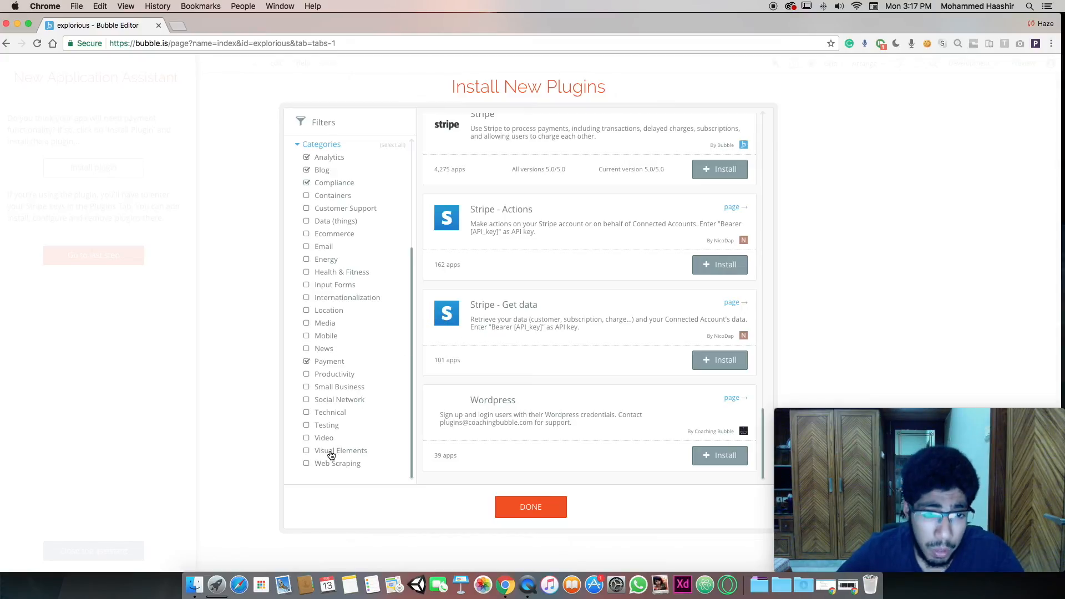
scroll(327, 441, up, 5)
scroll(332, 427, down, 5)
scroll(344, 221, up, 5)
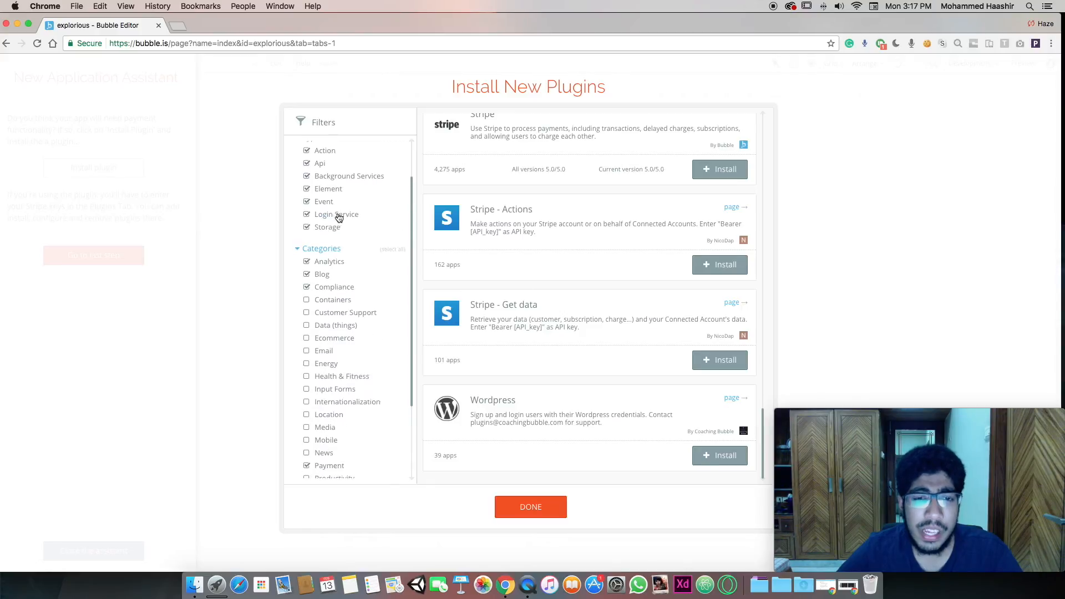
scroll(527, 444, up, 1)
click(558, 507)
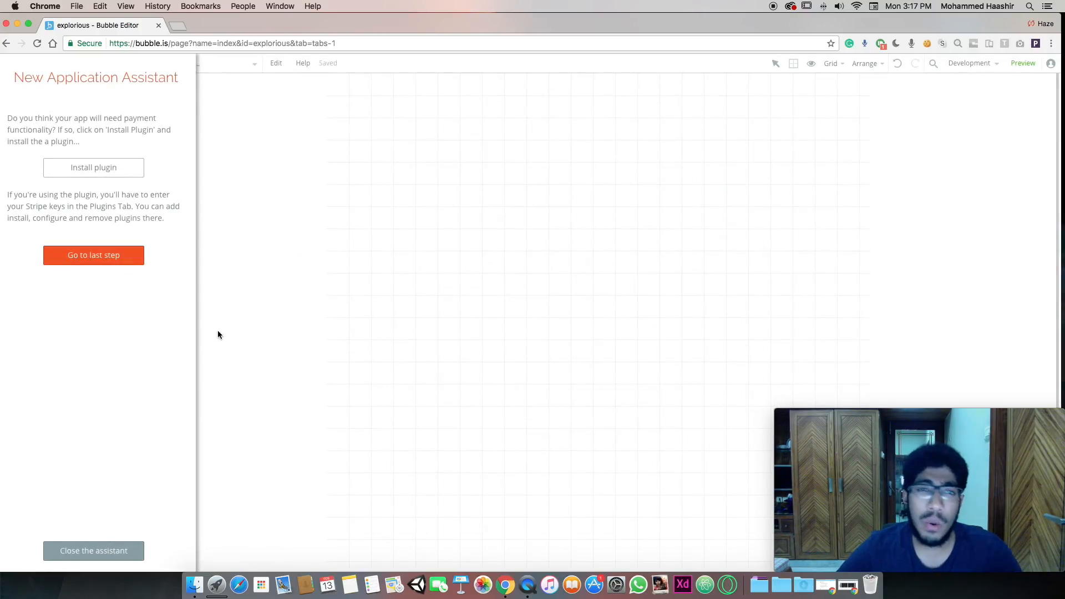
Skip to the assistant's last step, close it, and bring the Figma design window back
click(110, 261)
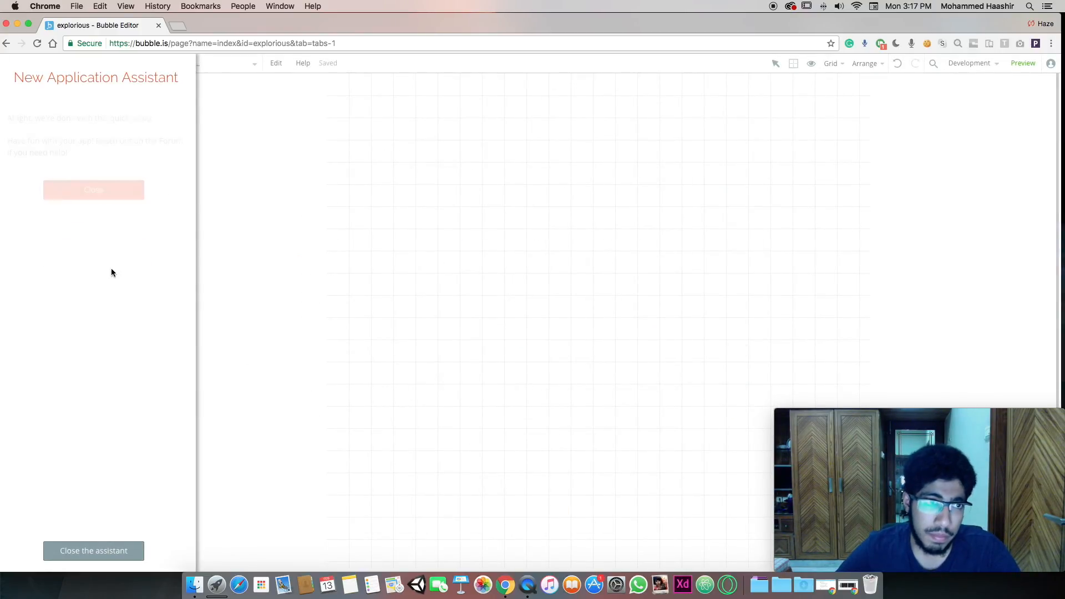
click(89, 191)
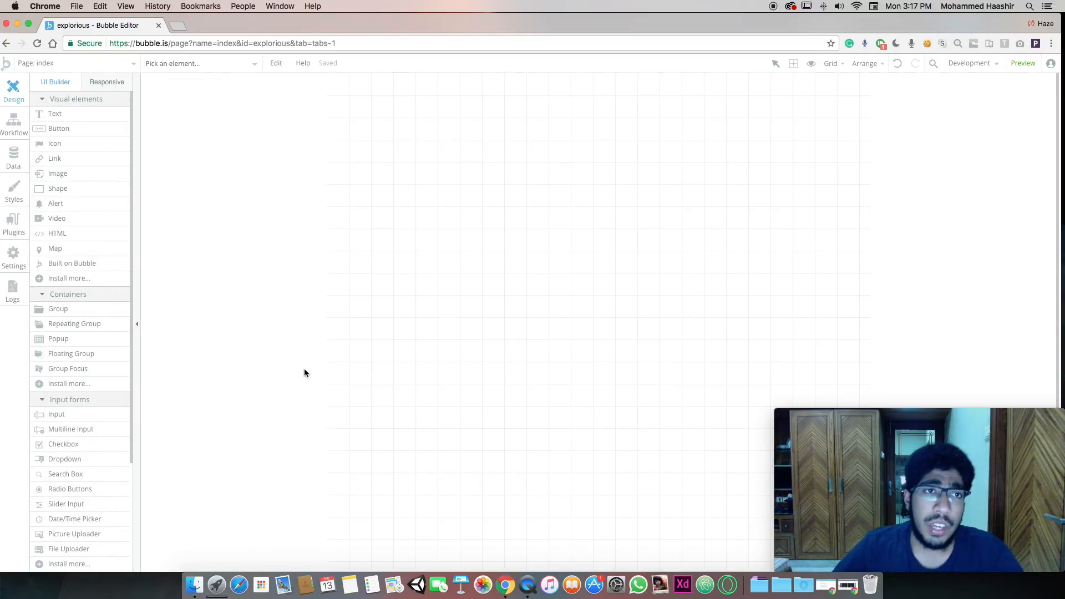
key(super+Tab)
click(241, 20)
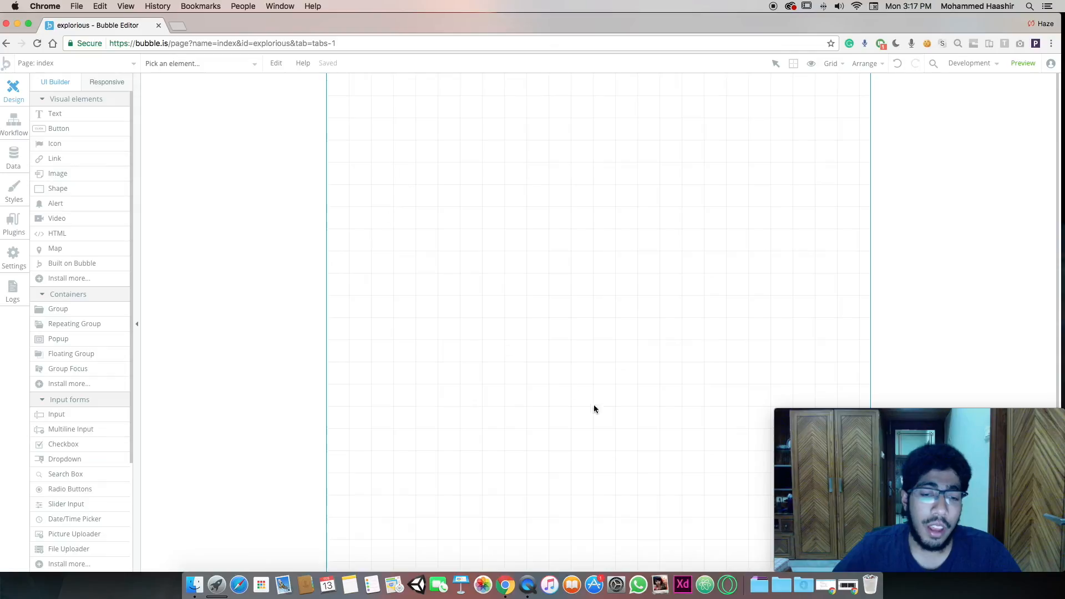
click(848, 585)
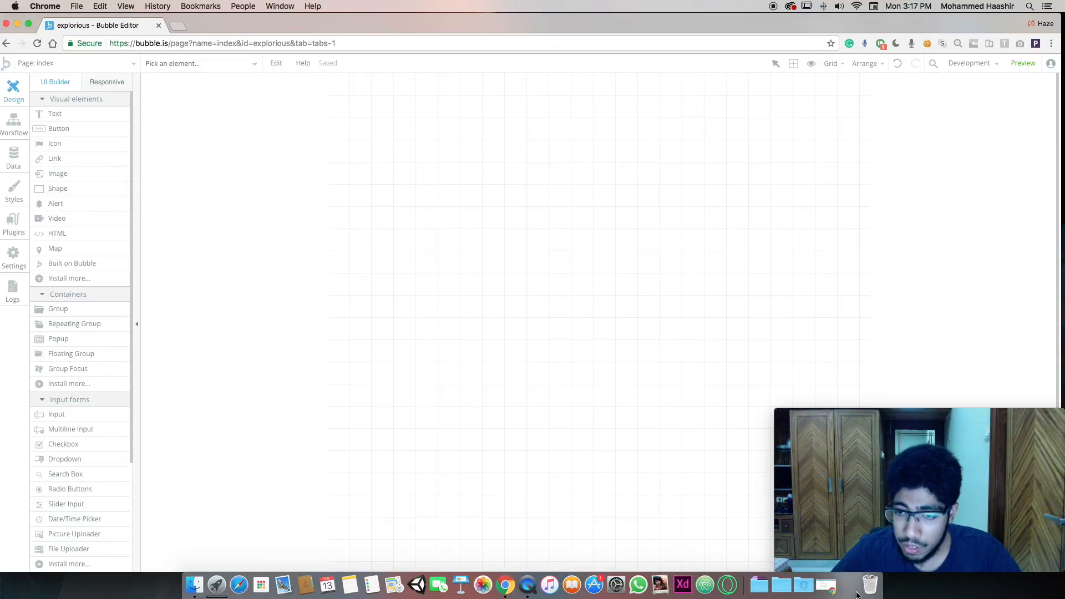
scroll(568, 244, left, 10)
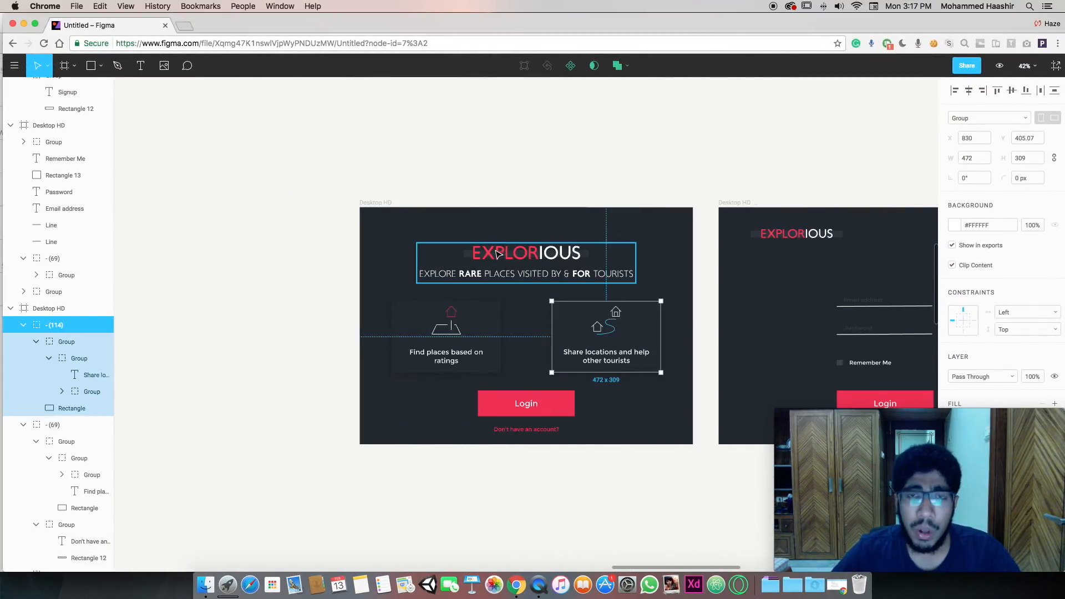
Close the stray Sketch assets folder window and return to the Figma canvas
click(522, 270)
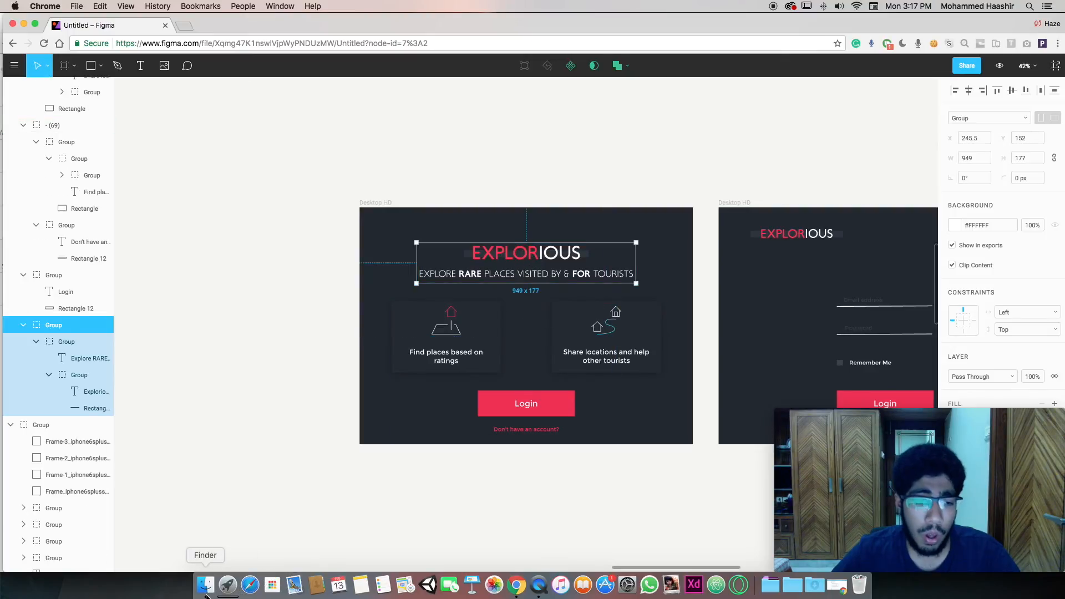
click(205, 584)
click(231, 145)
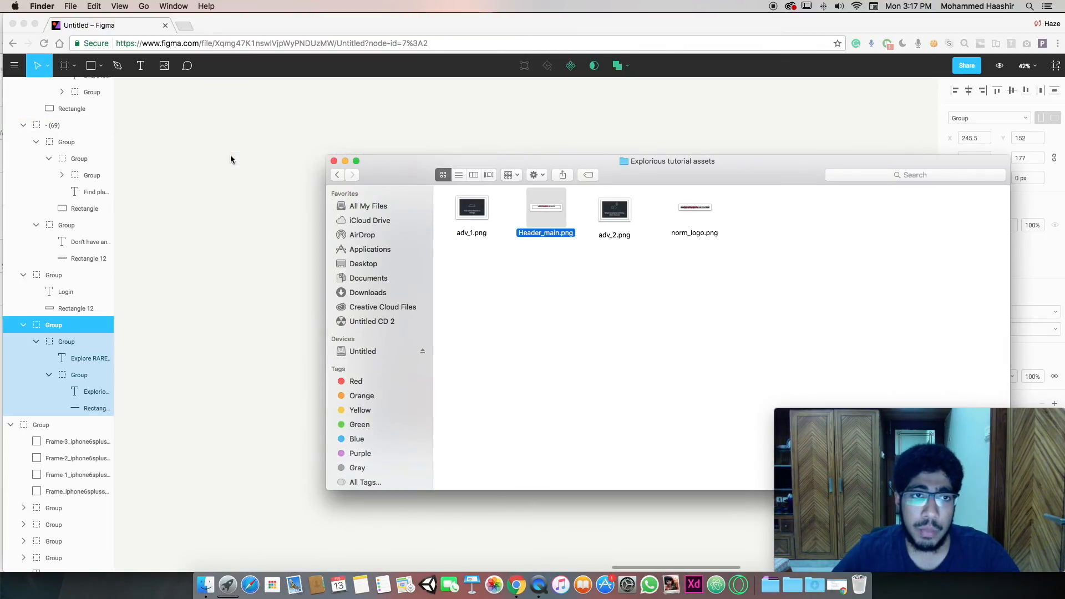
click(239, 29)
click(386, 250)
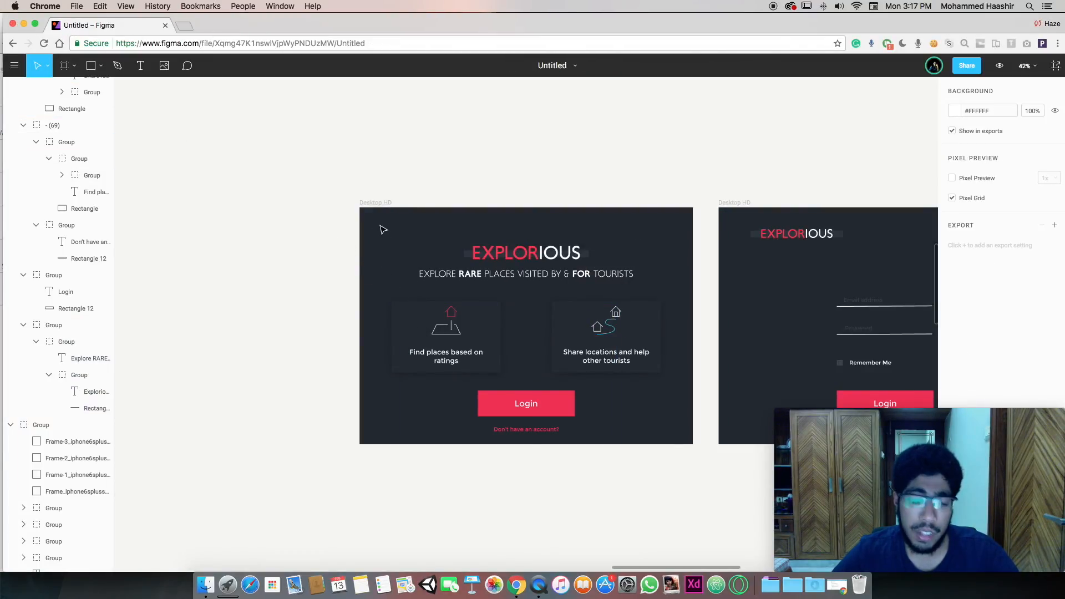
Draw a 540 x 213 rectangle above the login frame, filled #232830 and left-aligned
key(r)
drag(335, 131, 460, 180)
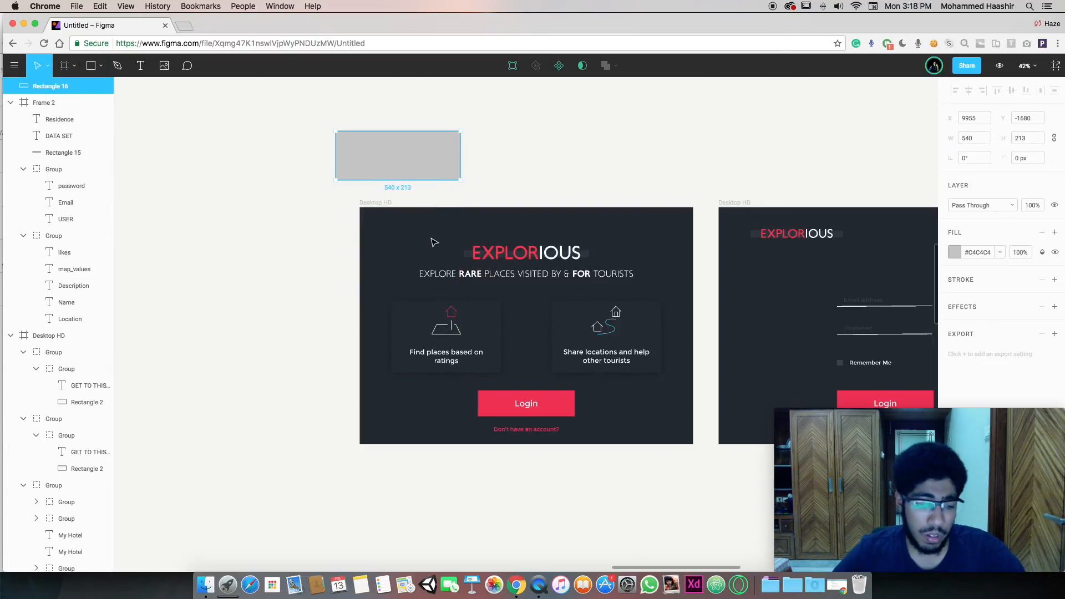
key(i)
click(434, 240)
drag(398, 145, 421, 148)
key(Escape)
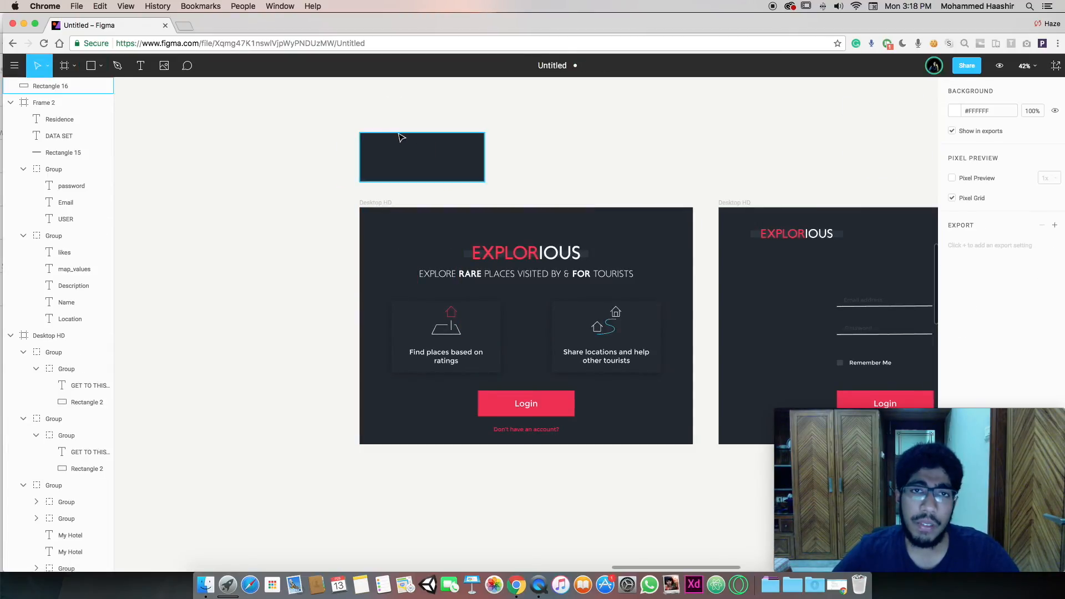
Switch to Bubble and back to Figma, then select the dark rectangle to check its size
scroll(626, 270, right, 10)
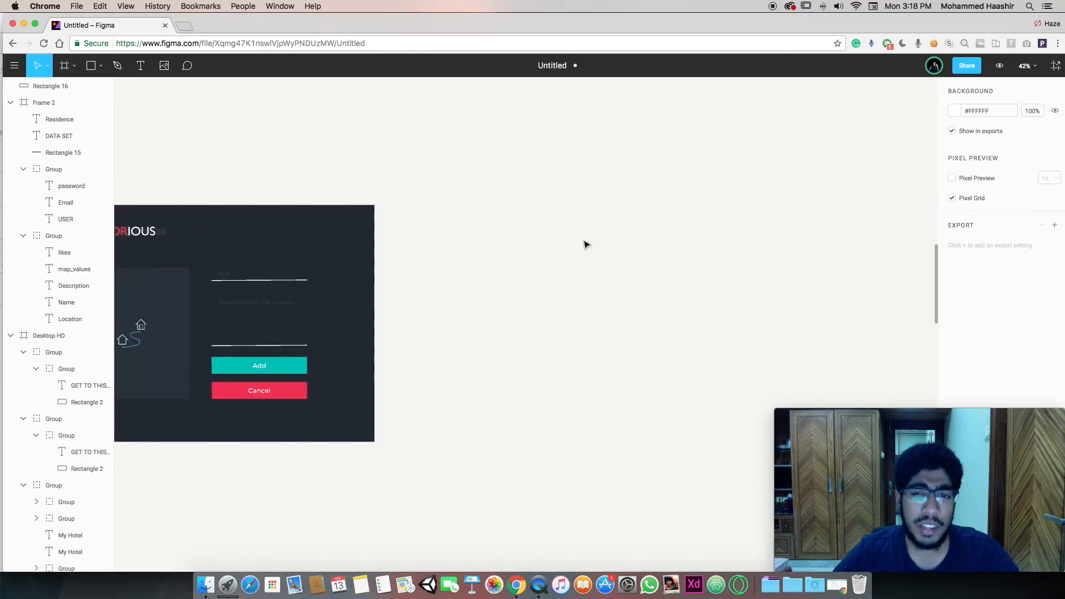
scroll(586, 244, left, 10)
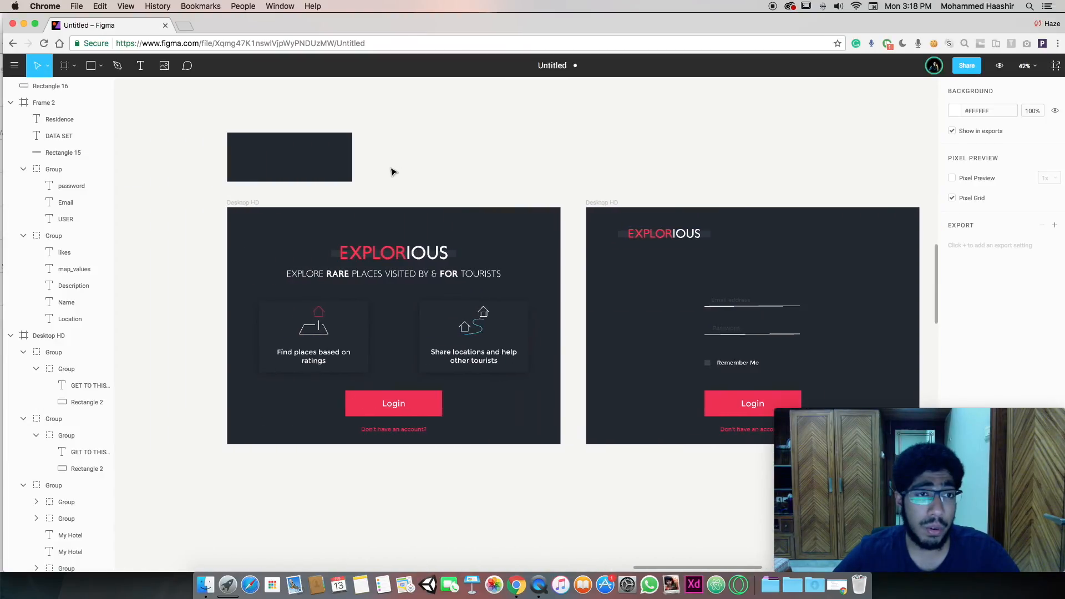
click(26, 23)
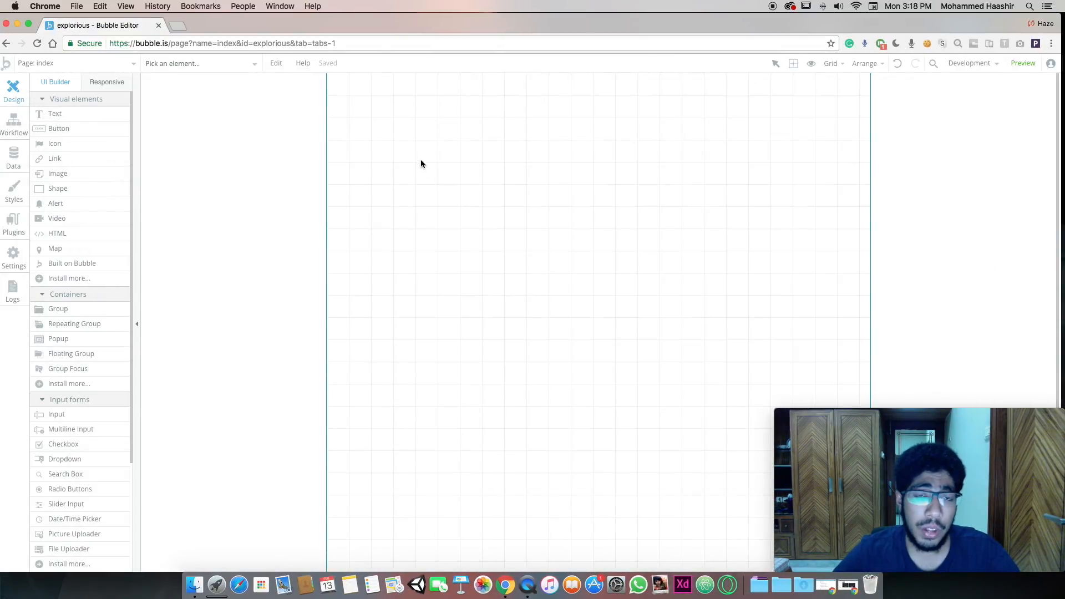
key(super+Tab)
key(super+Tab)
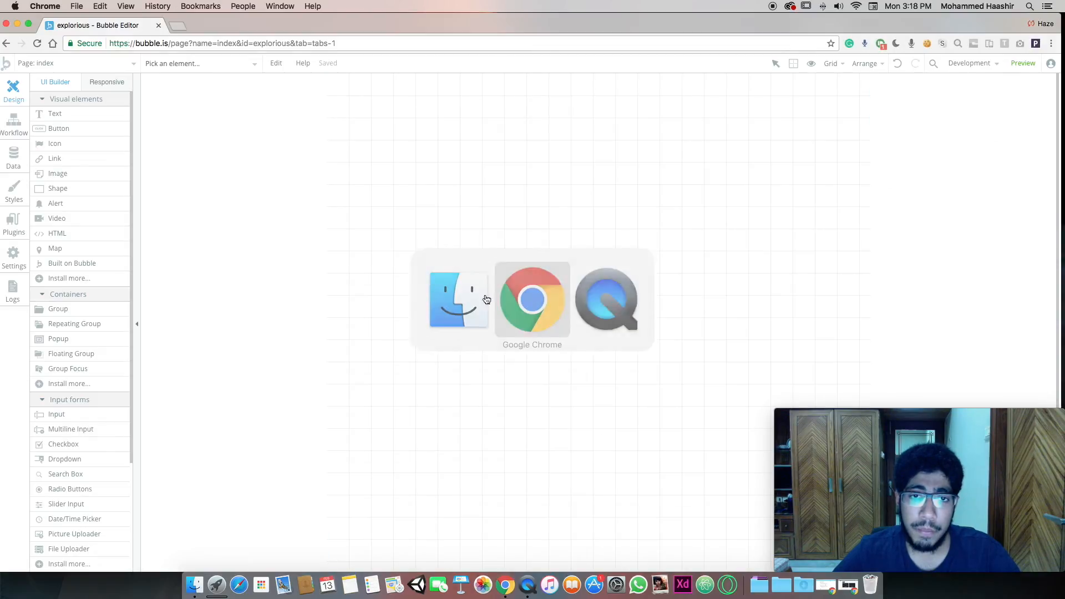
click(847, 585)
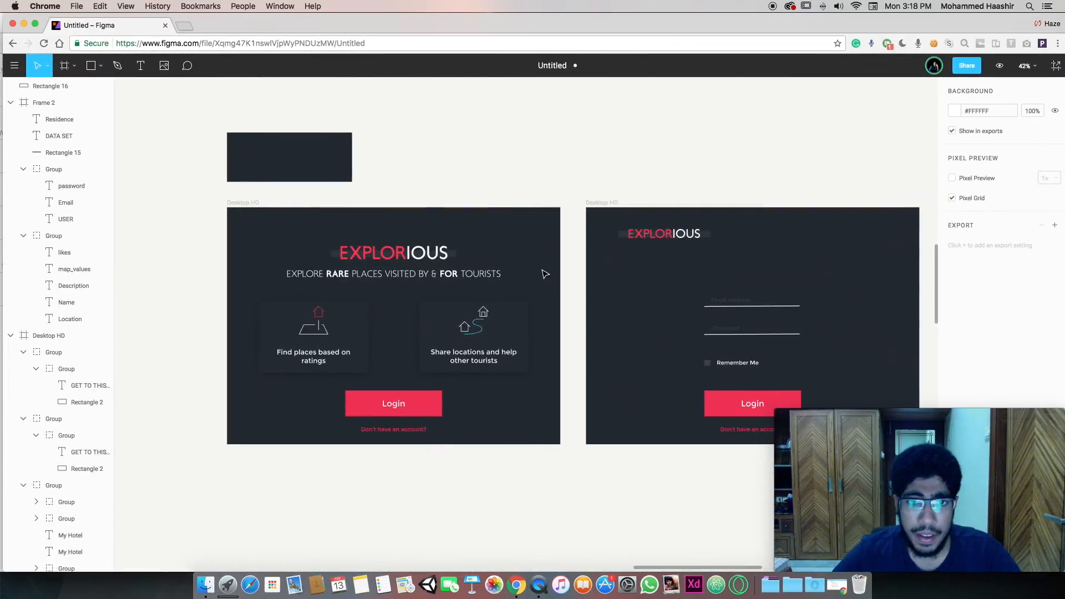
click(298, 158)
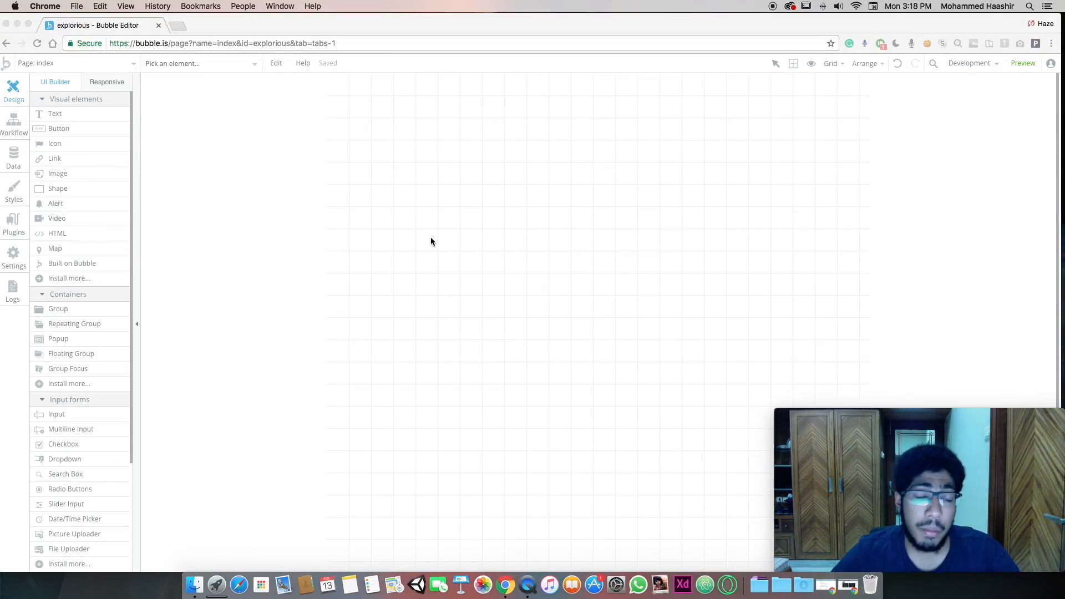
Open the index page's properties and review its style, content type and mobile options
click(460, 231)
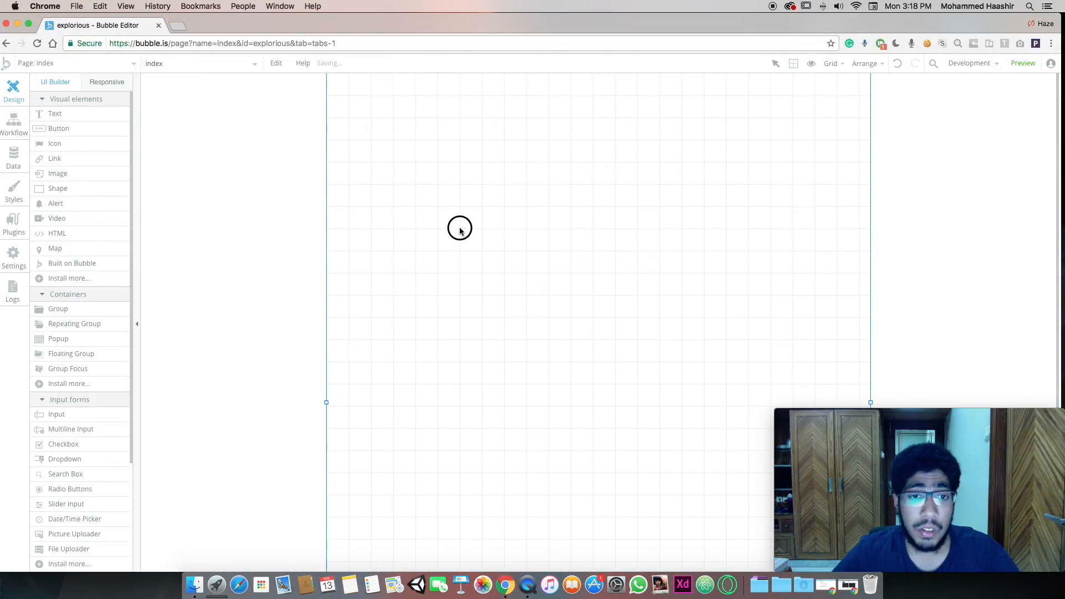
drag(884, 129, 898, 77)
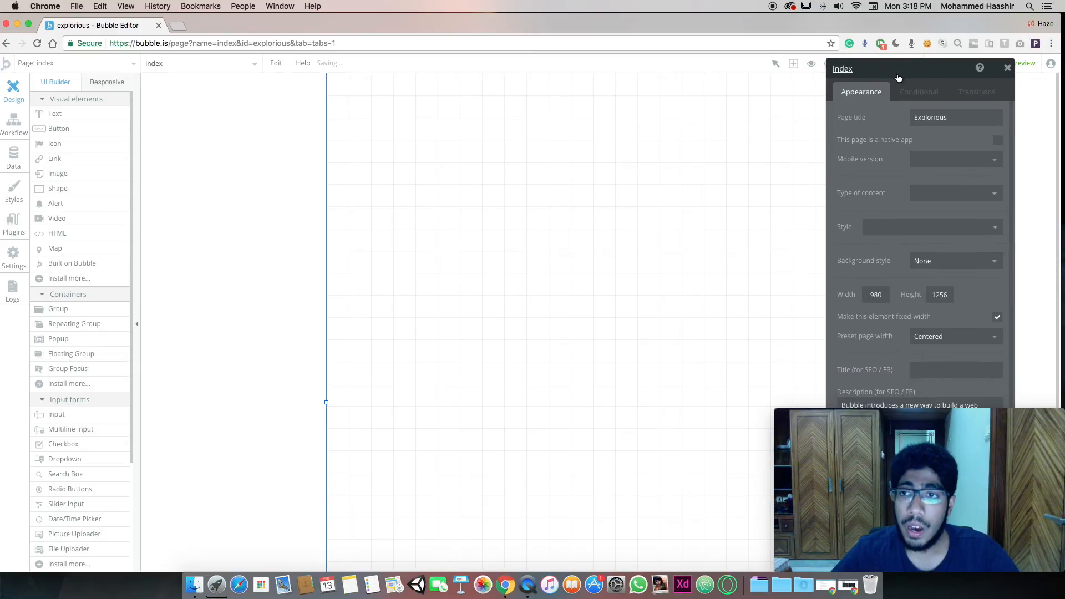
click(910, 230)
click(887, 200)
click(935, 195)
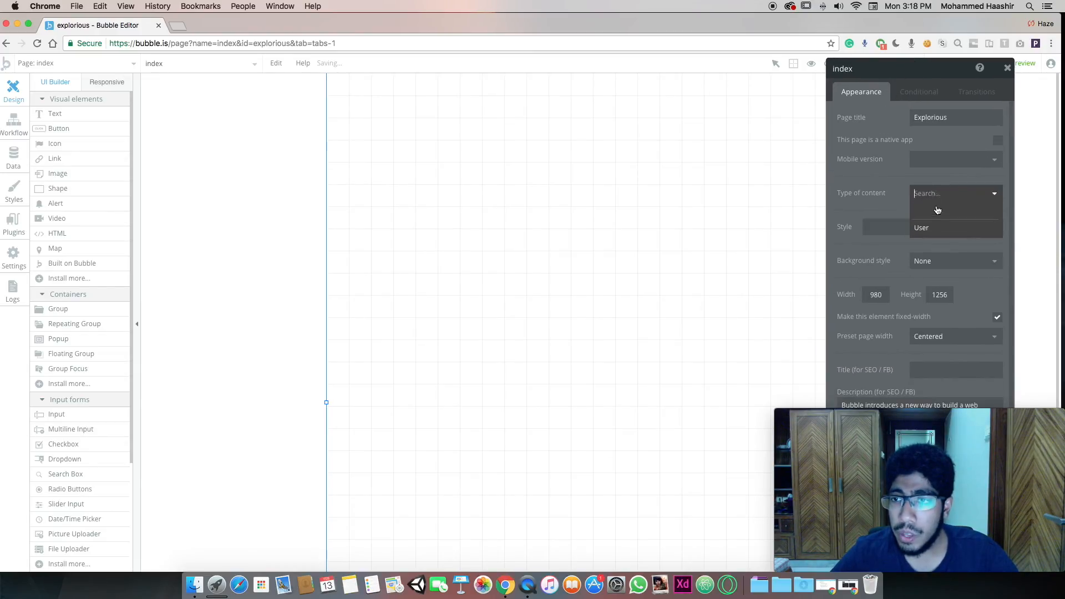
click(886, 173)
click(922, 160)
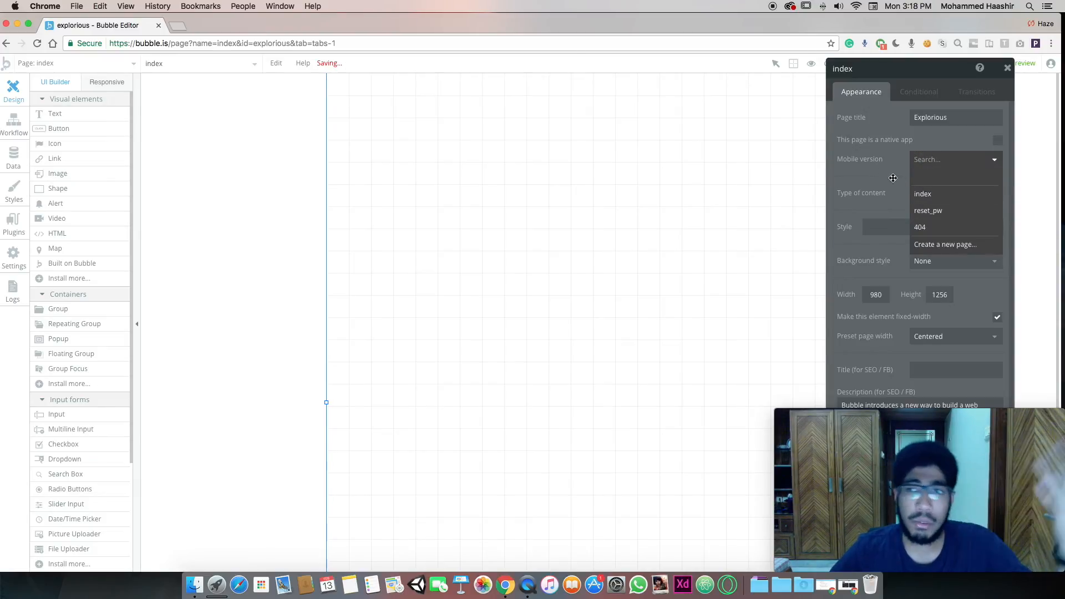
click(882, 149)
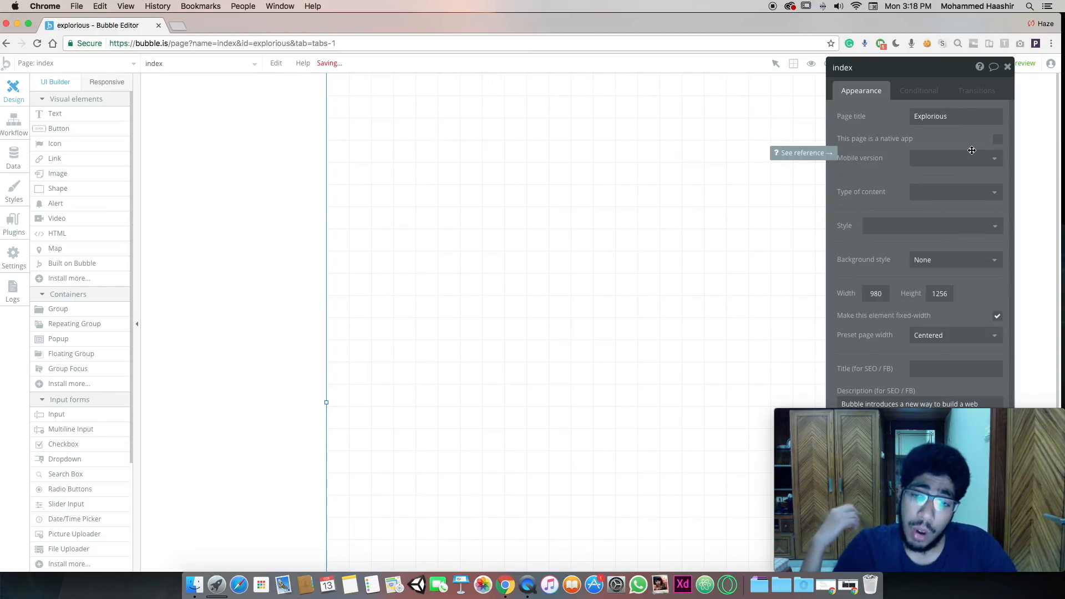
Set the page background to Flat Color #232830 and move the properties panel aside
click(945, 269)
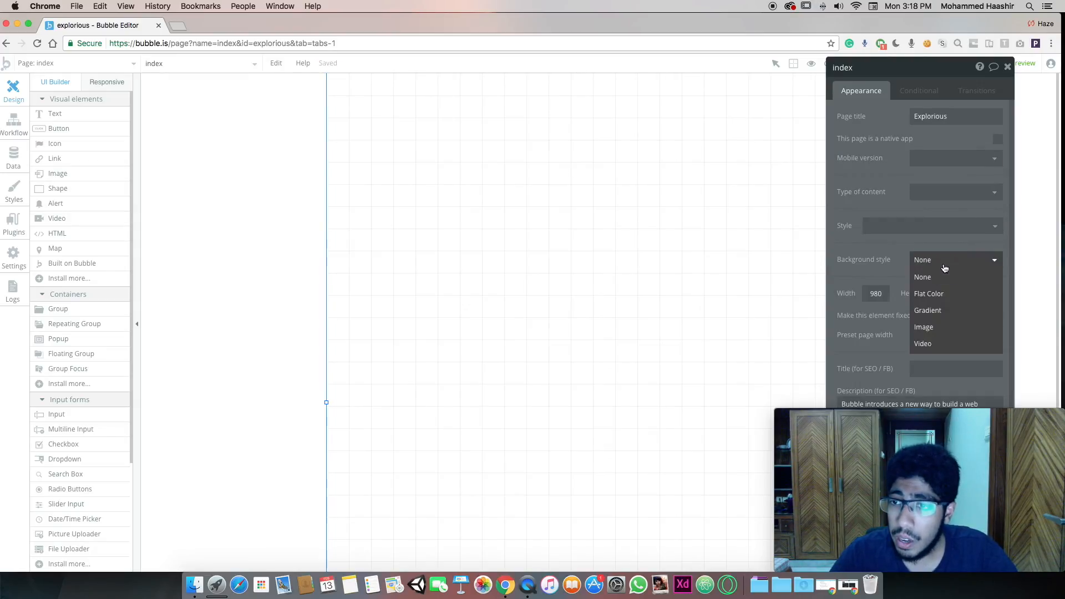
click(943, 294)
click(960, 280)
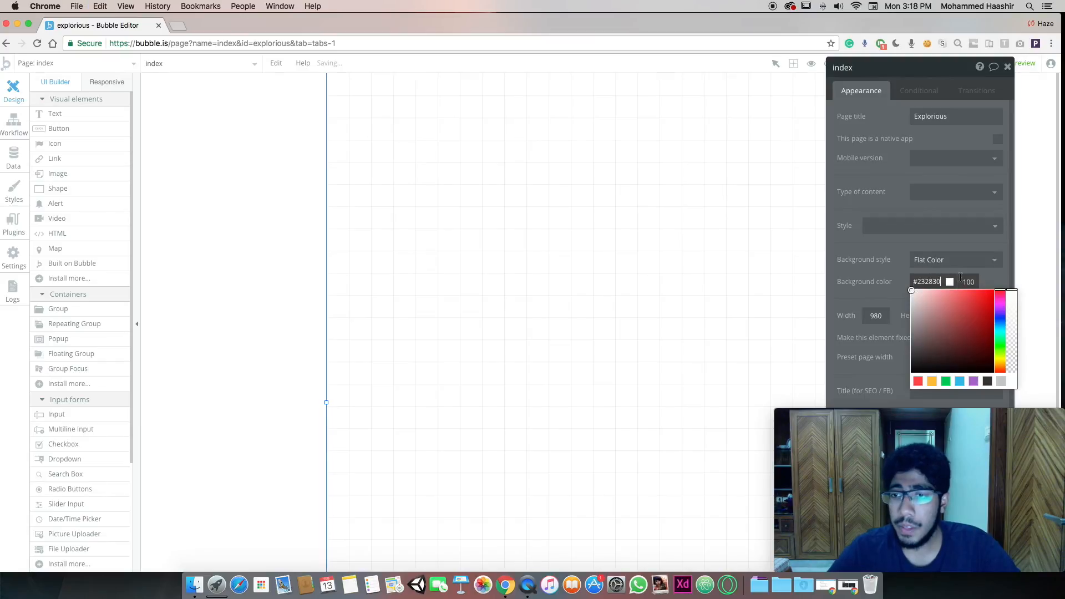
key(Return)
drag(893, 81, 109, 86)
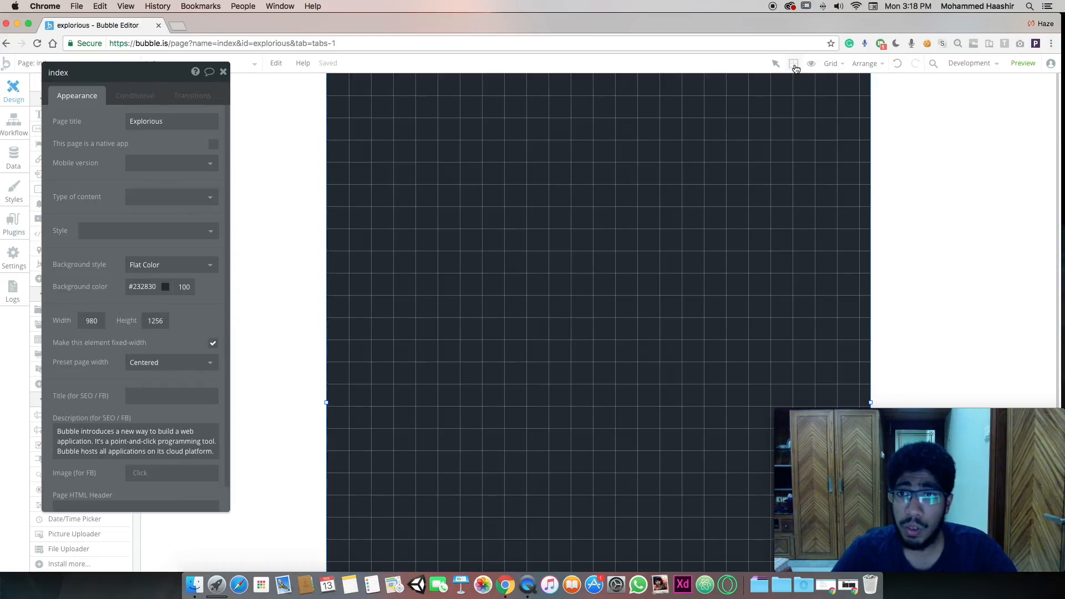
click(834, 63)
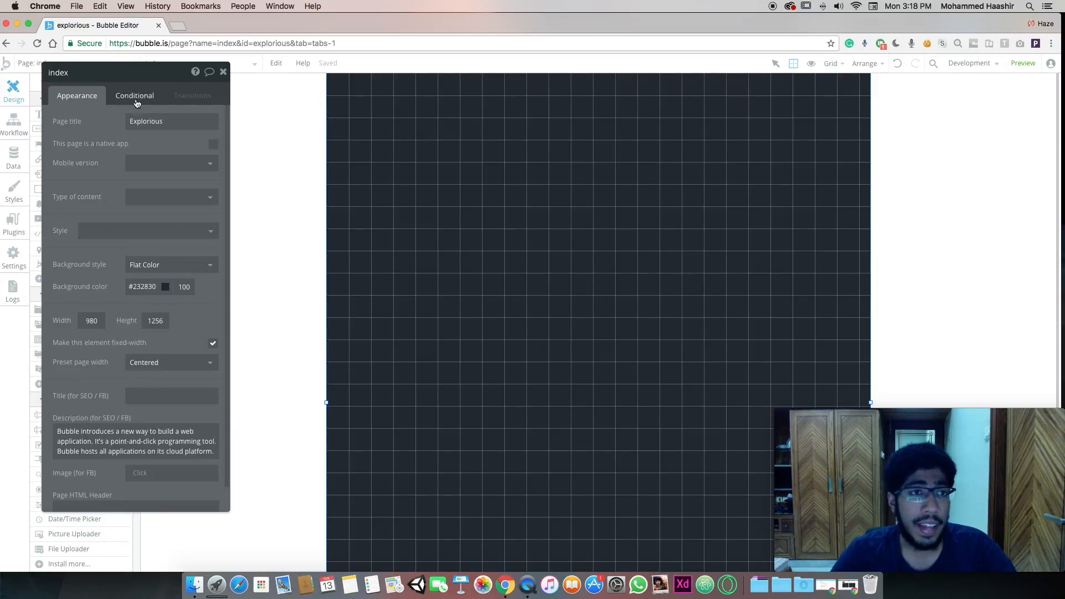
Draw an image element near the top of the dark page and size it
drag(143, 72, 964, 150)
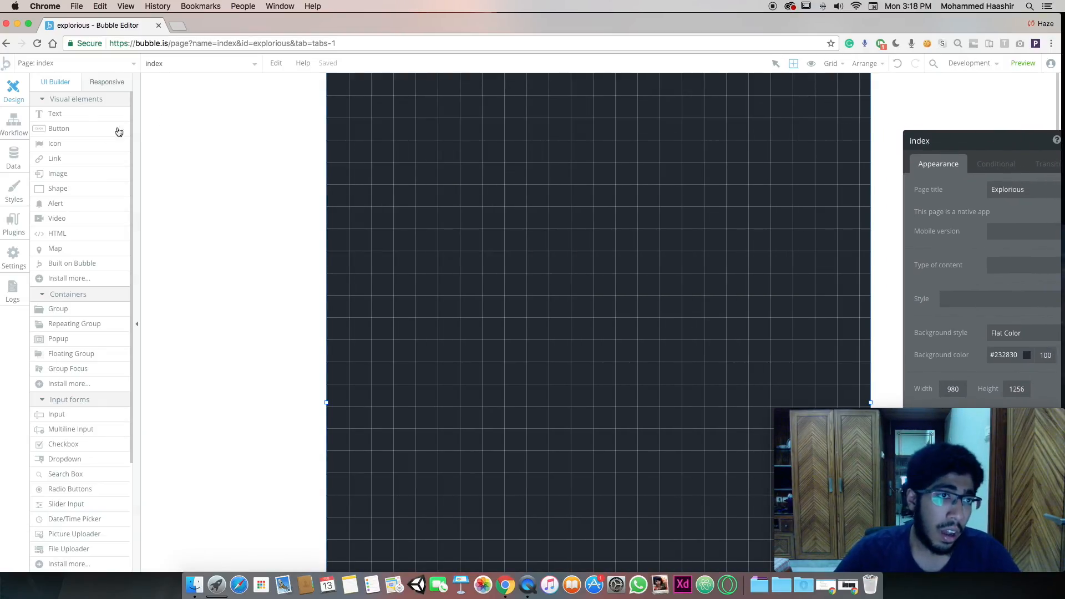
drag(485, 194, 827, 297)
drag(760, 241, 680, 244)
drag(529, 254, 594, 283)
drag(557, 227, 779, 414)
click(78, 175)
drag(689, 323, 438, 178)
drag(582, 268, 620, 247)
drag(474, 231, 374, 231)
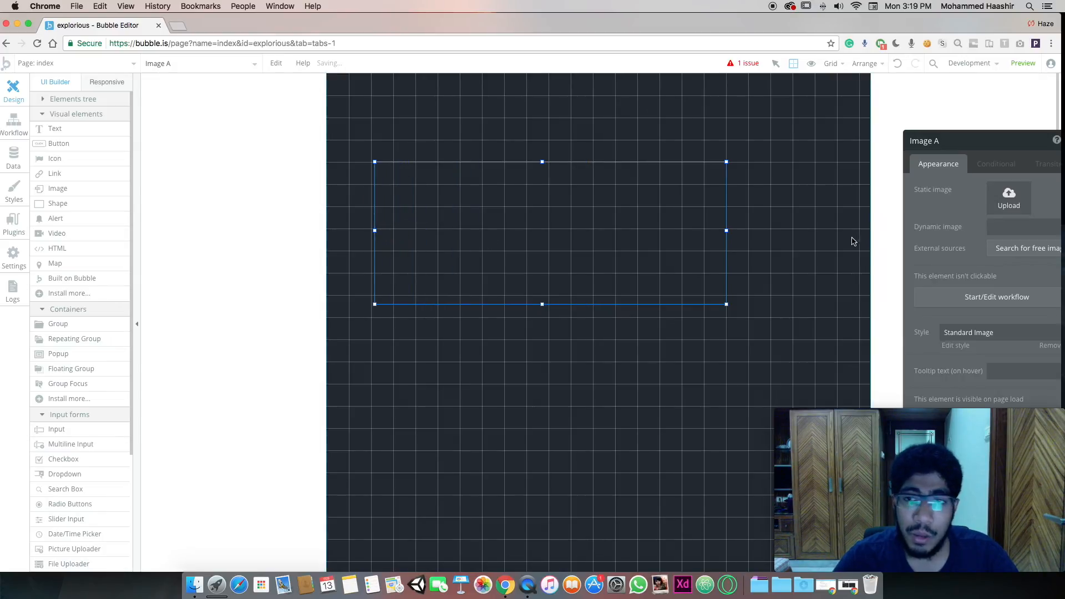
click(750, 231)
click(723, 229)
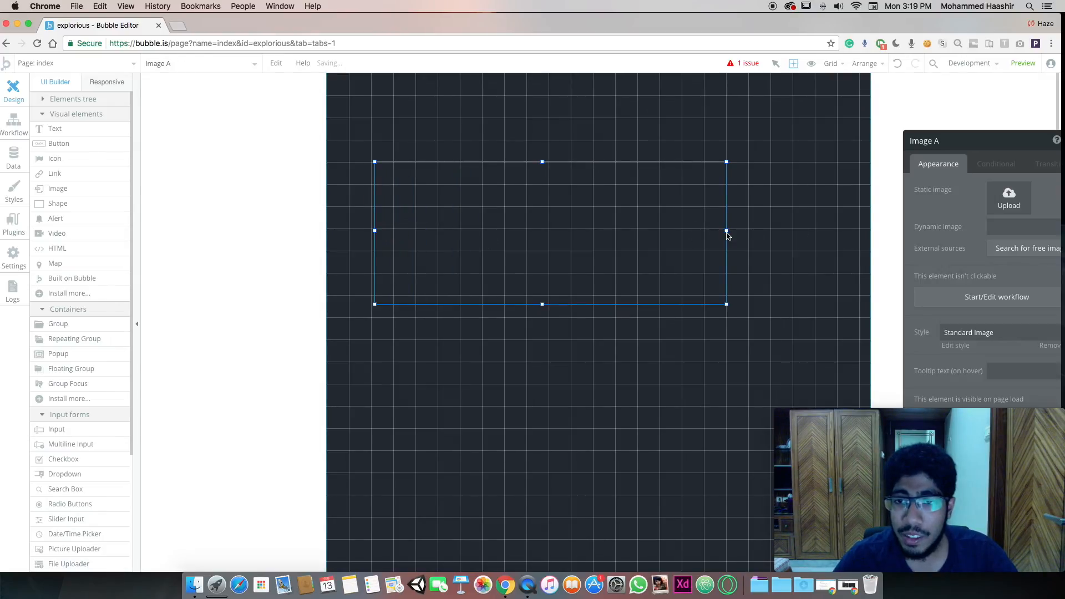
drag(728, 304, 838, 254)
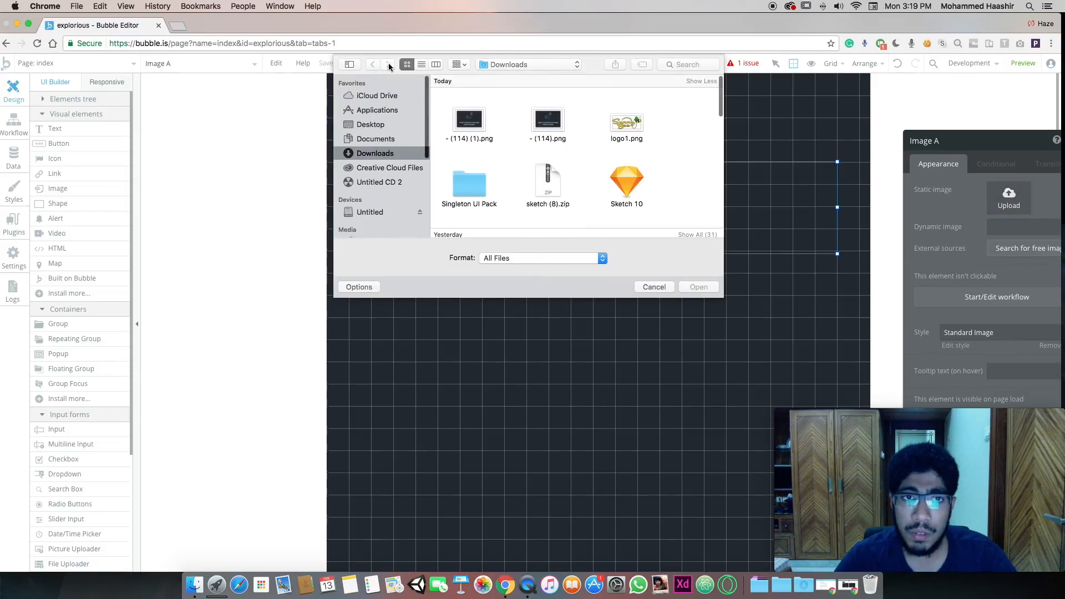
Load Header_main.png into the image and centre and resize the header near the page top
click(513, 65)
click(516, 136)
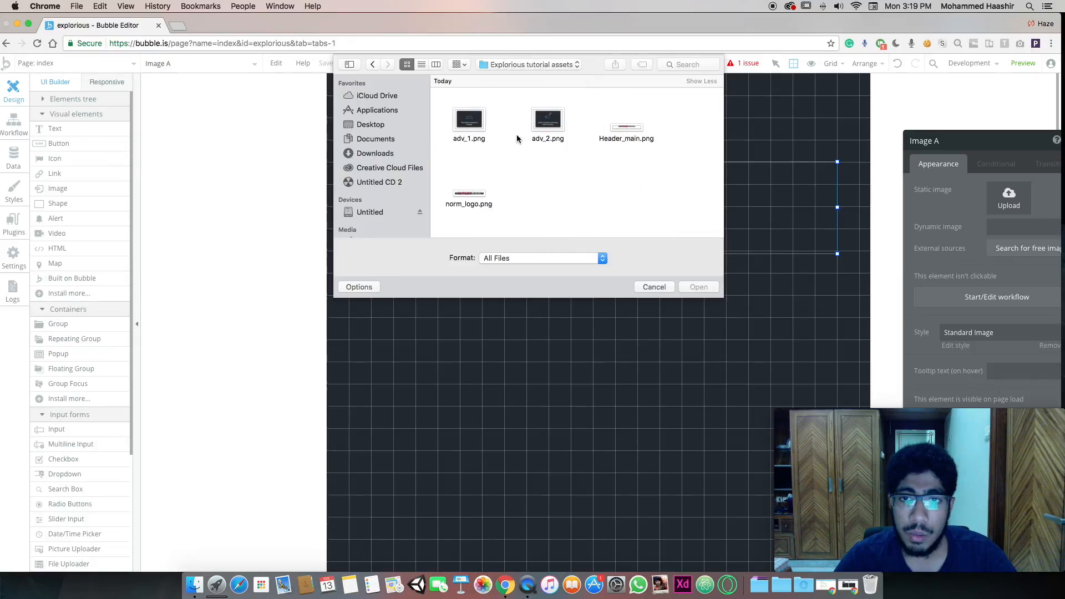
double_click(621, 127)
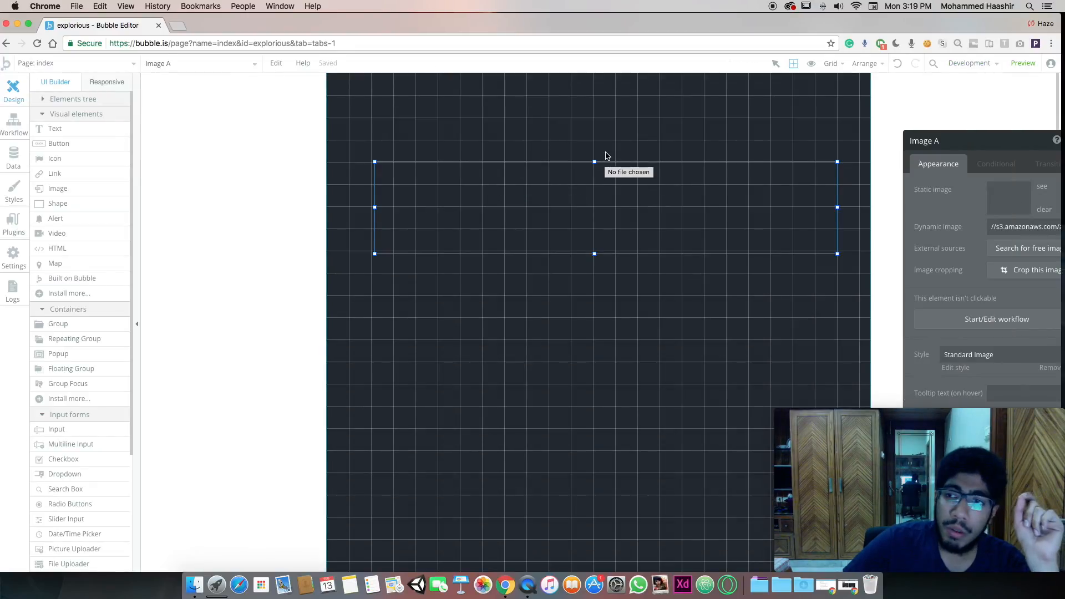
drag(783, 205, 761, 202)
drag(871, 255, 706, 230)
drag(572, 213, 633, 213)
drag(556, 191, 613, 193)
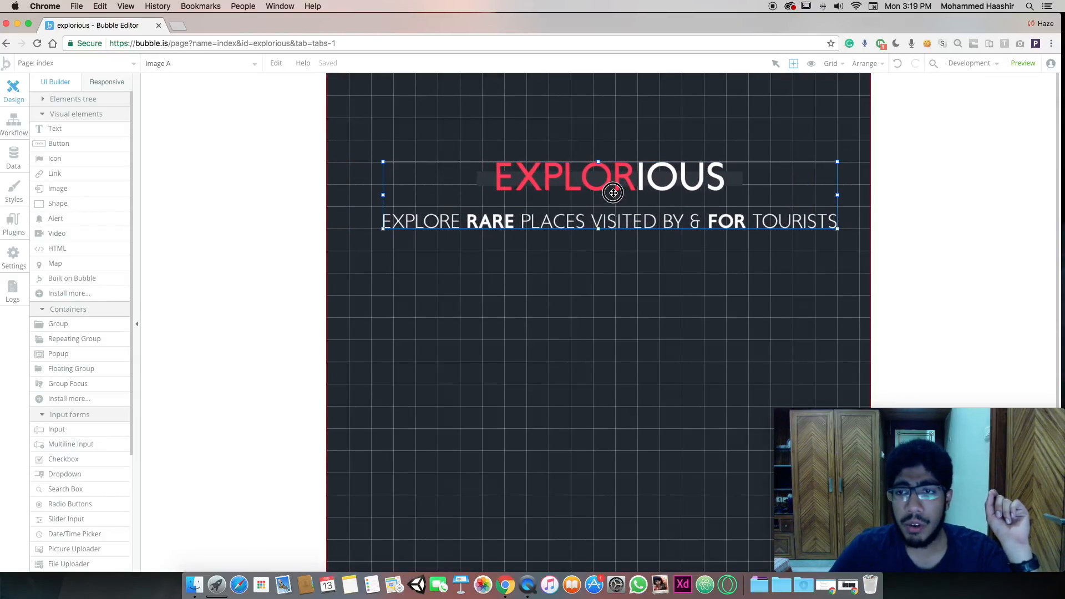
double_click(618, 192)
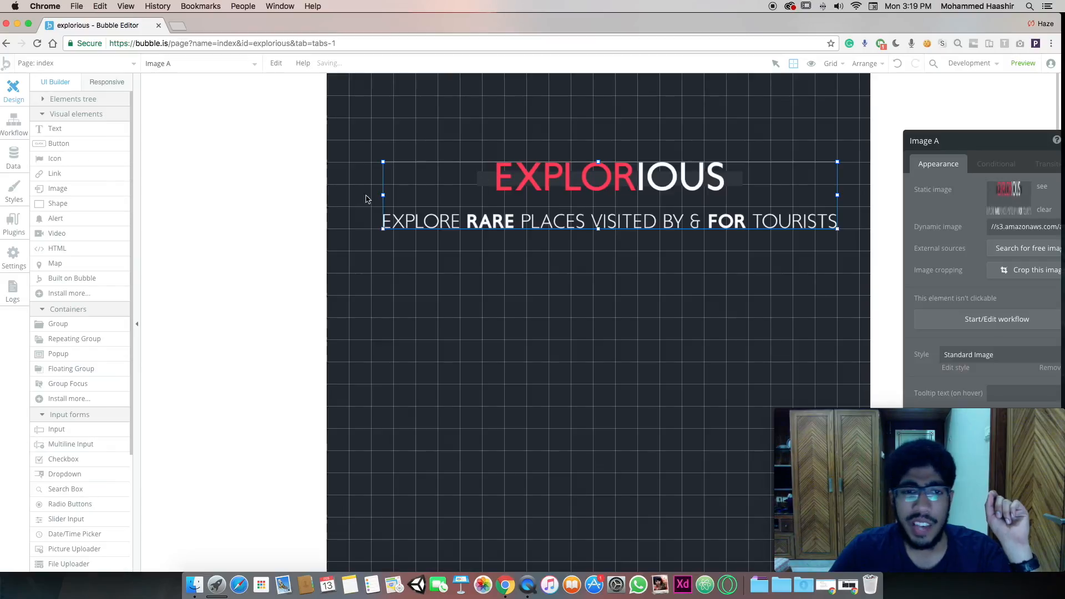
drag(384, 194, 371, 194)
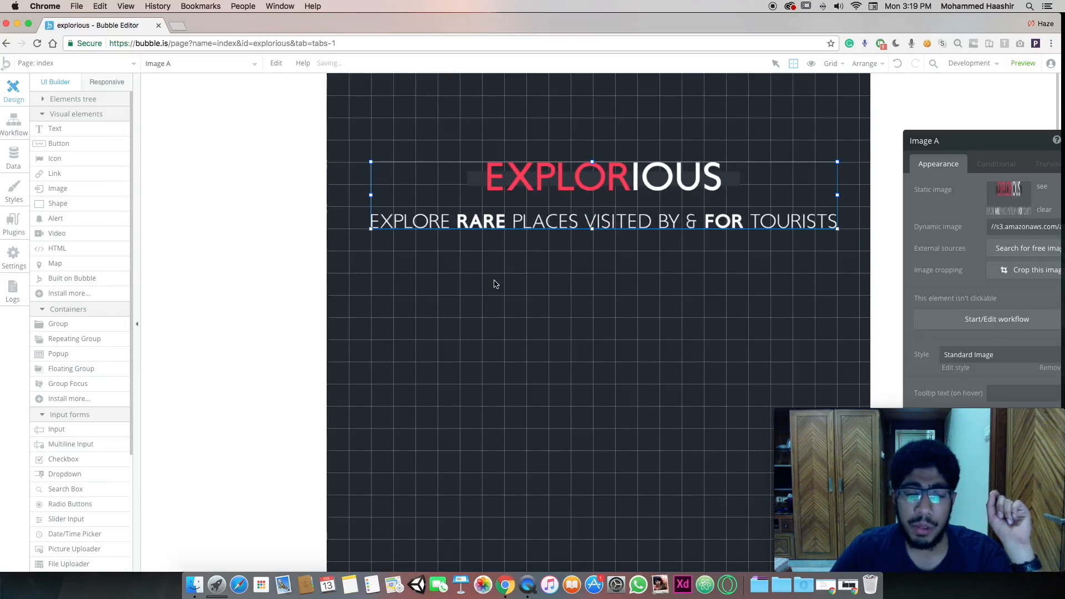
mouse_move(591, 229)
mouse_down()
mouse_move(590, 250)
mouse_move(591, 229)
mouse_up()
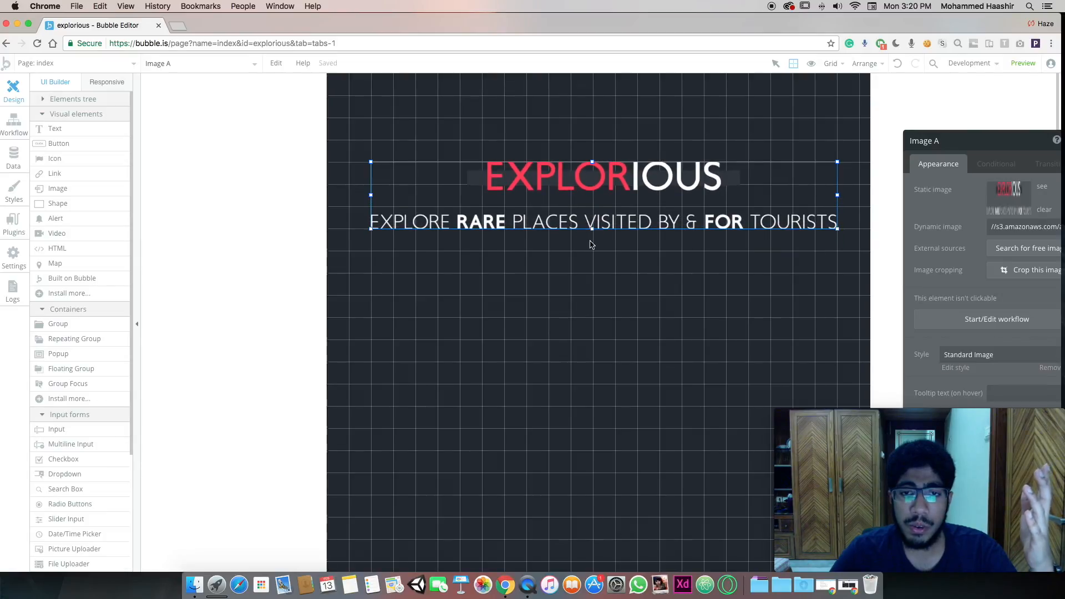
click(590, 242)
click(591, 194)
click(536, 136)
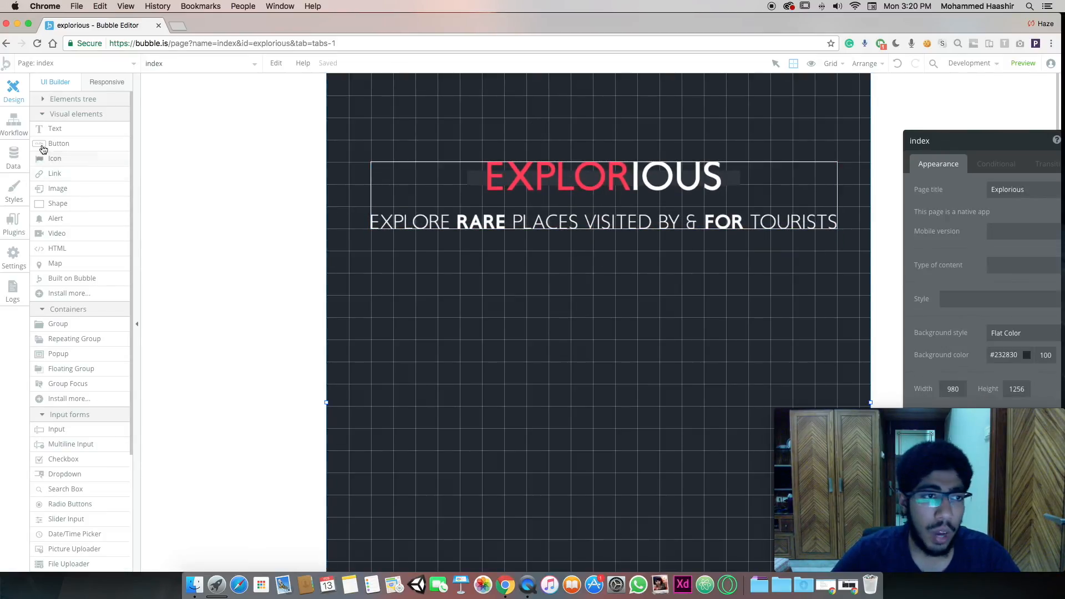
Draw an image below the header and duplicate it alongside to the right
click(69, 189)
drag(451, 306, 657, 421)
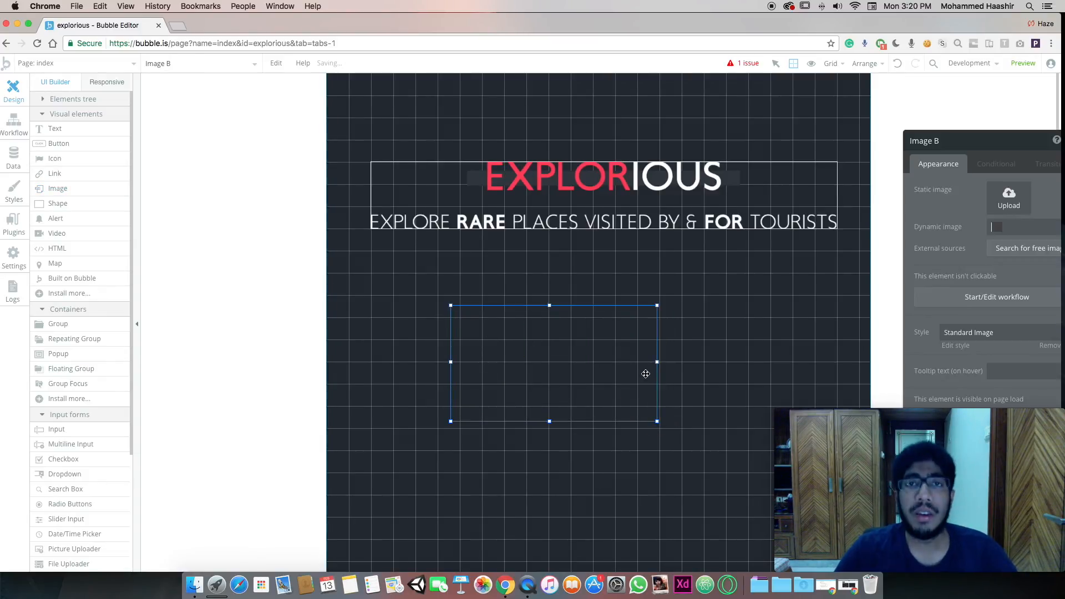
drag(646, 374, 538, 361)
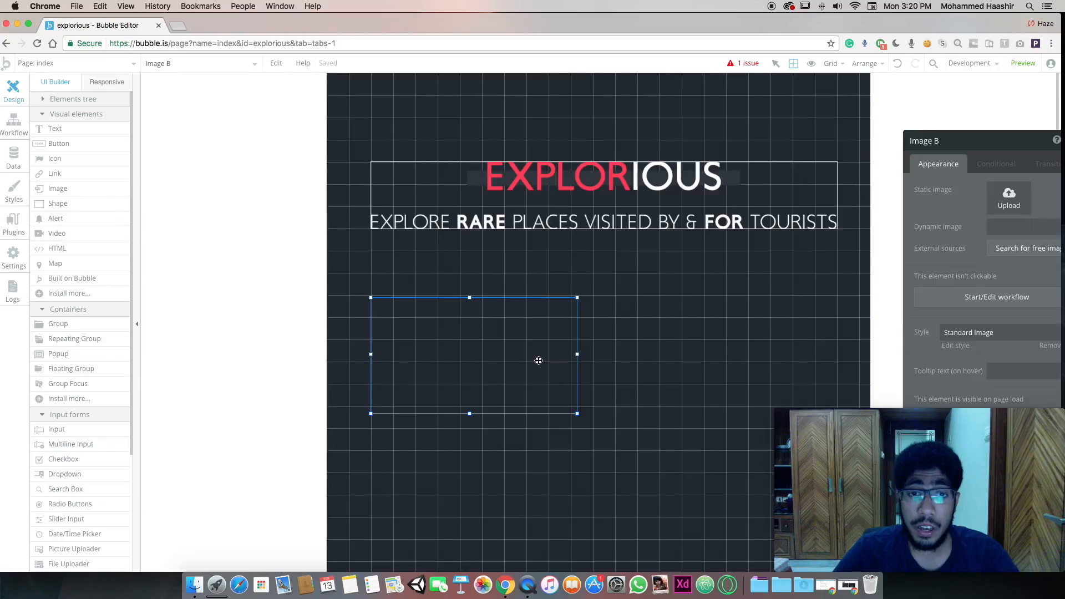
drag(539, 361, 538, 358)
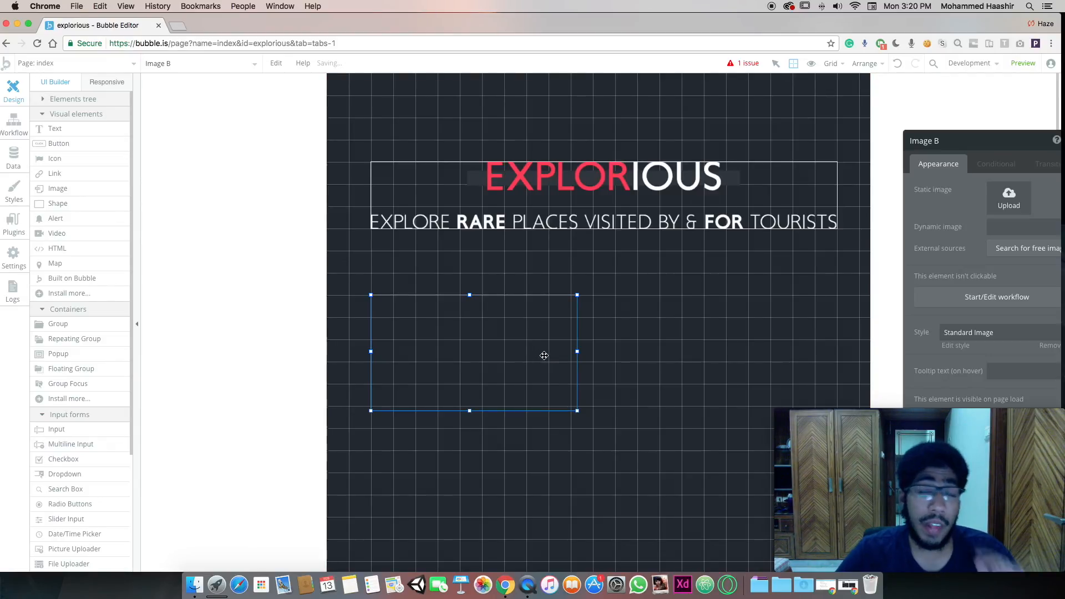
drag(578, 352, 569, 351)
drag(468, 412, 466, 405)
key(super+c)
key(super+v)
drag(706, 361, 795, 348)
Upload adv_1.png to the left image and adv_2.png to the right image
click(544, 354)
click(495, 346)
click(1010, 199)
click(475, 129)
click(699, 287)
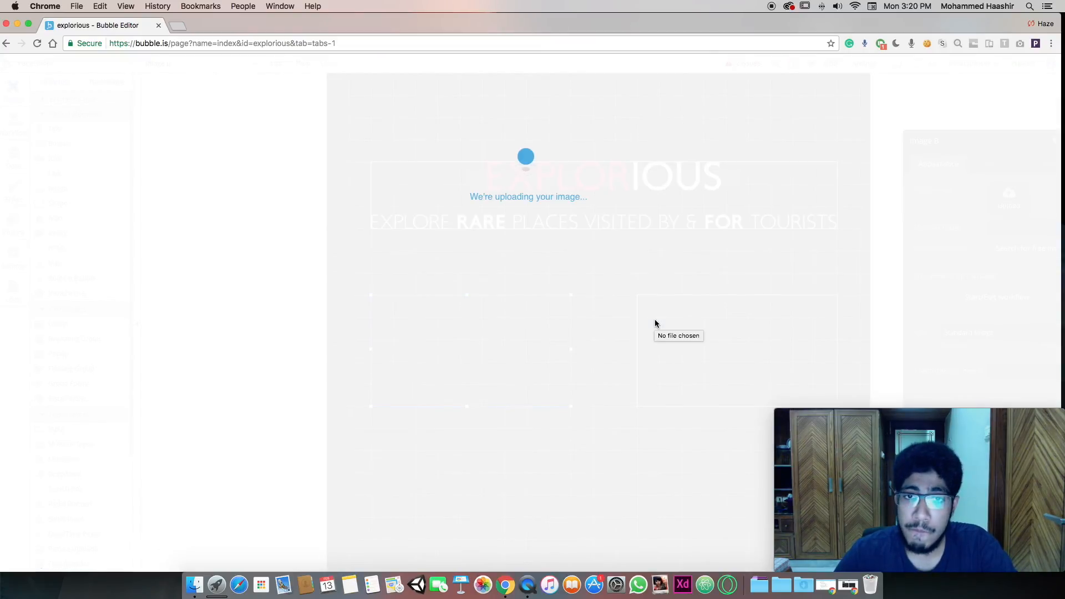
click(658, 327)
click(1025, 194)
double_click(549, 125)
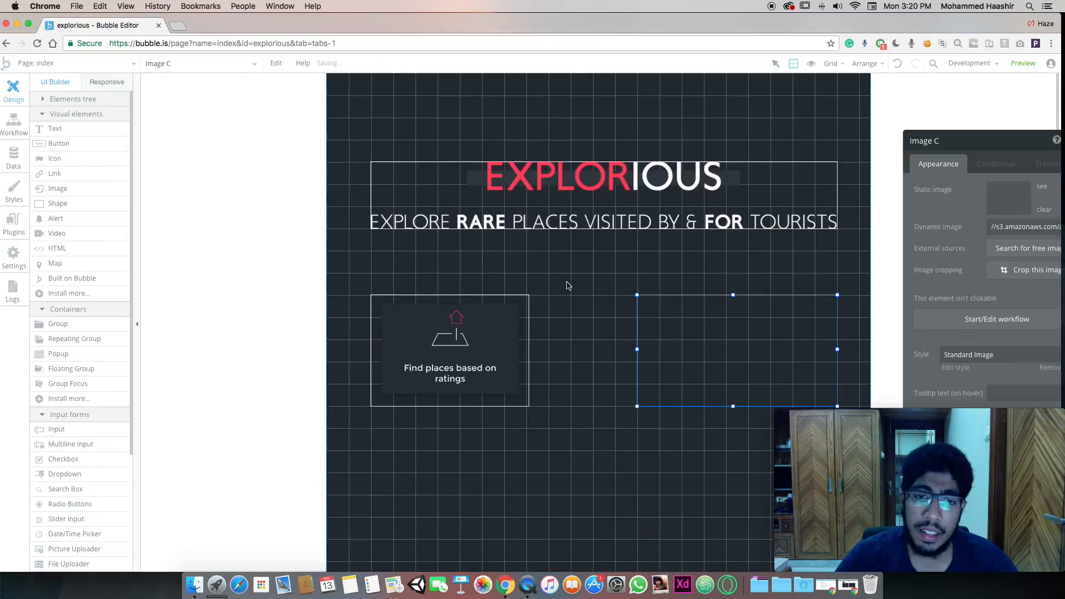
drag(790, 350, 832, 350)
Add a button beneath the two feature images
click(646, 339)
scroll(619, 330, down, 3)
click(59, 143)
drag(510, 428, 712, 509)
mouse_move(676, 483)
mouse_down()
mouse_move(604, 471)
mouse_move(740, 464)
mouse_move(636, 462)
mouse_move(668, 452)
mouse_move(632, 444)
mouse_move(676, 444)
mouse_up()
Caption the button 'Login' and duplicate it below as 'Already have an account'
double_click(676, 445)
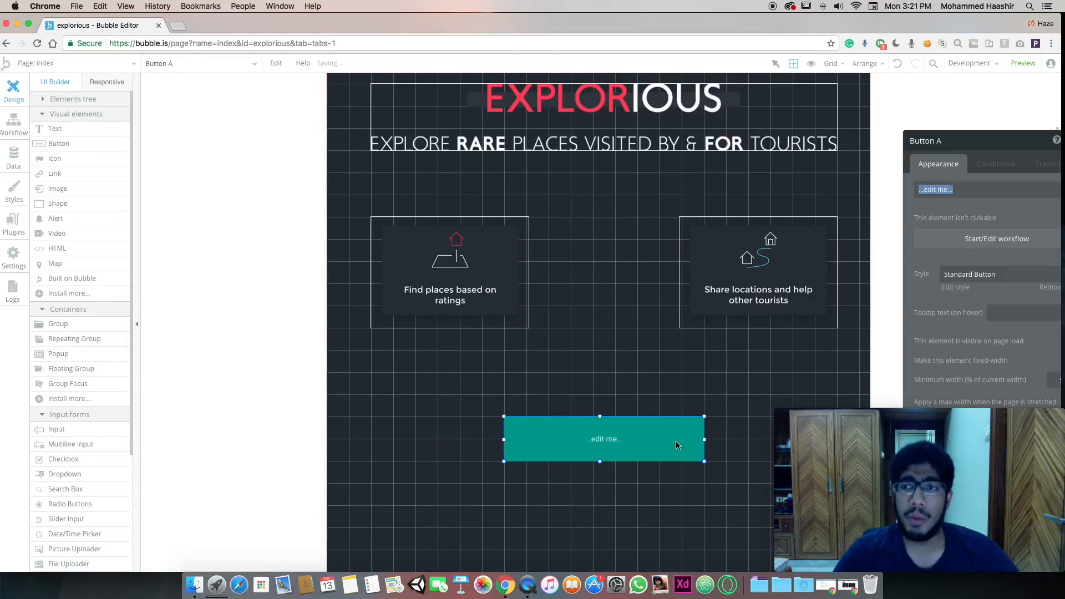
text(Login)
click(848, 585)
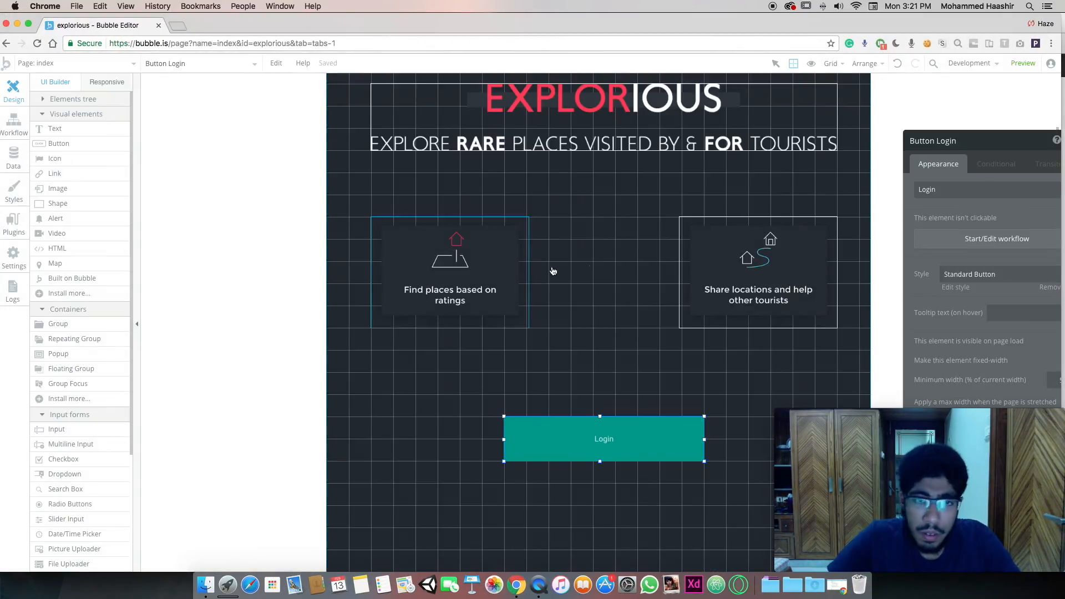
drag(610, 448, 623, 500)
text(Already have an account)
click(955, 287)
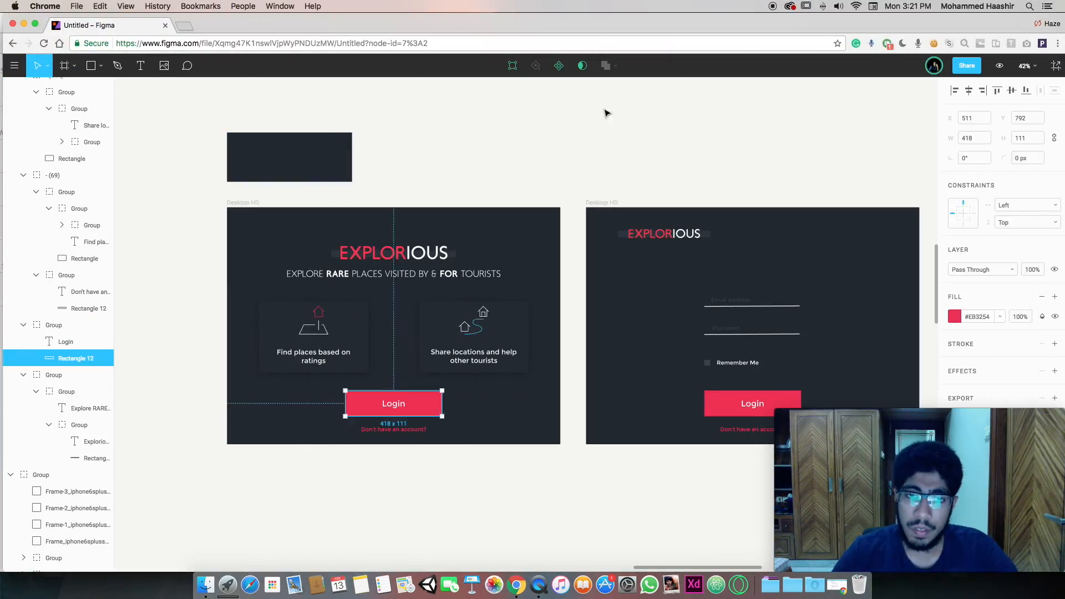
Select the Login button and open its Standard Button style for editing
click(608, 115)
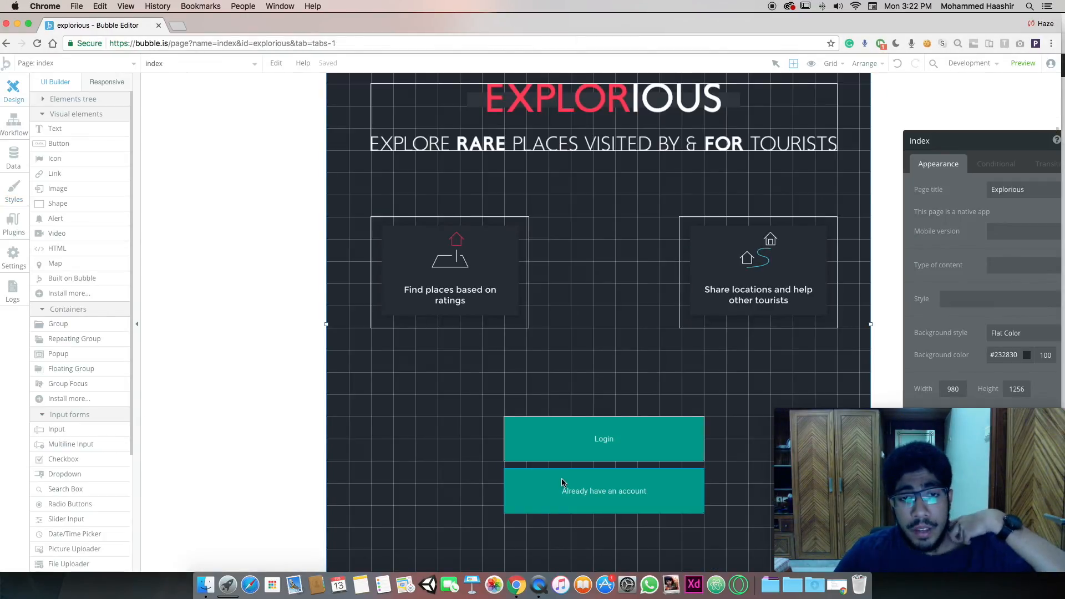
click(546, 456)
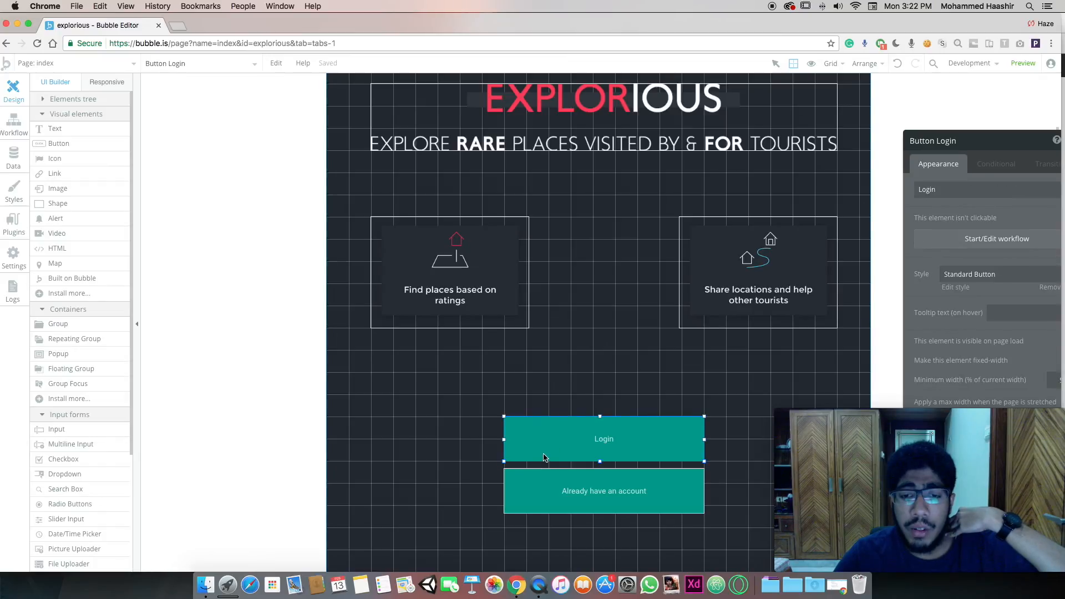
click(985, 147)
drag(985, 148, 933, 62)
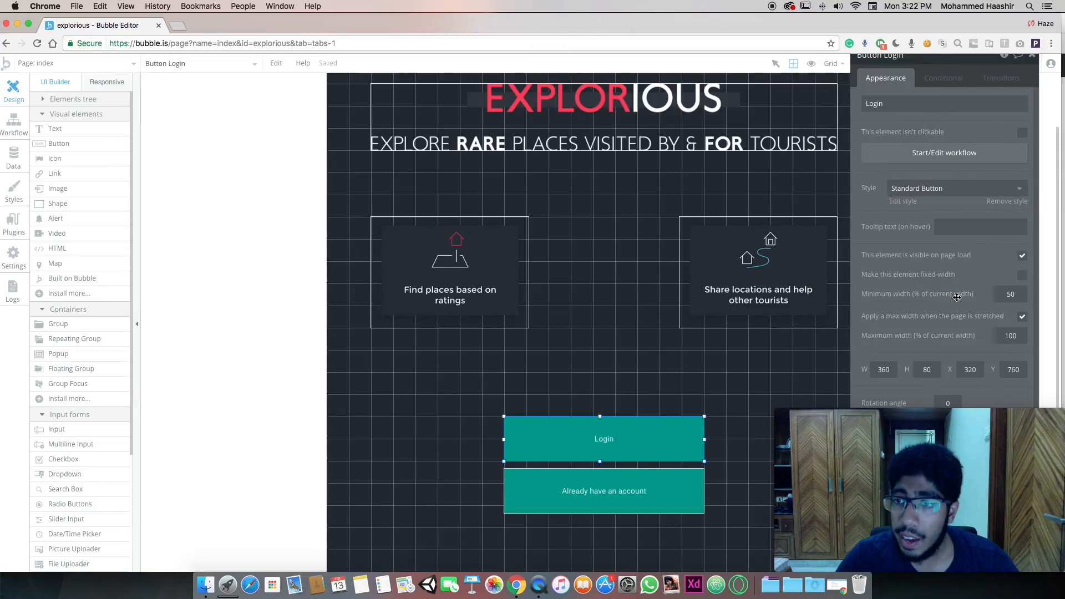
scroll(963, 244, down, 1)
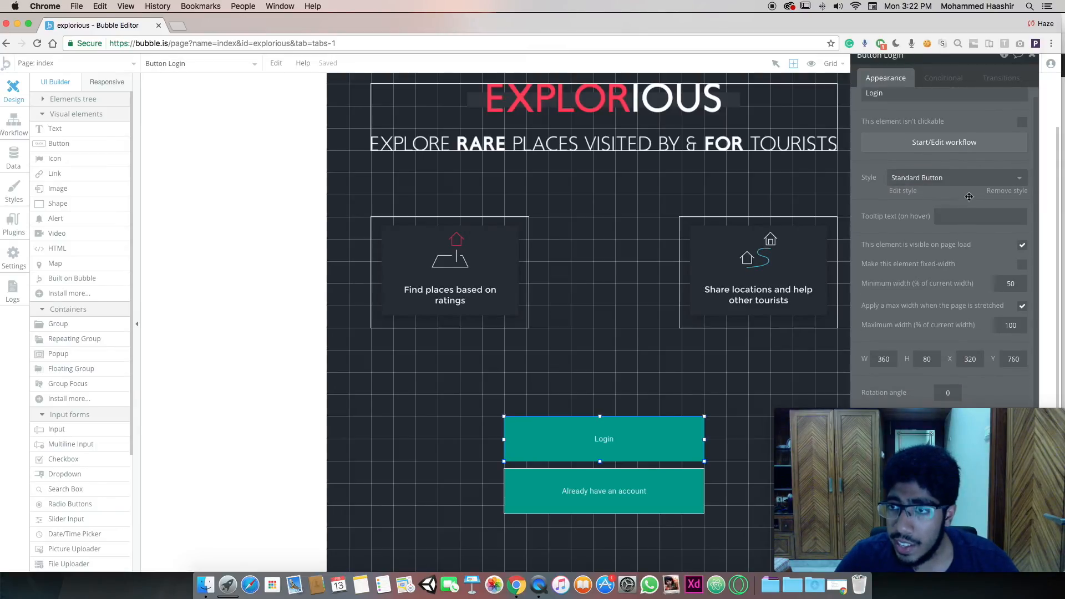
click(903, 191)
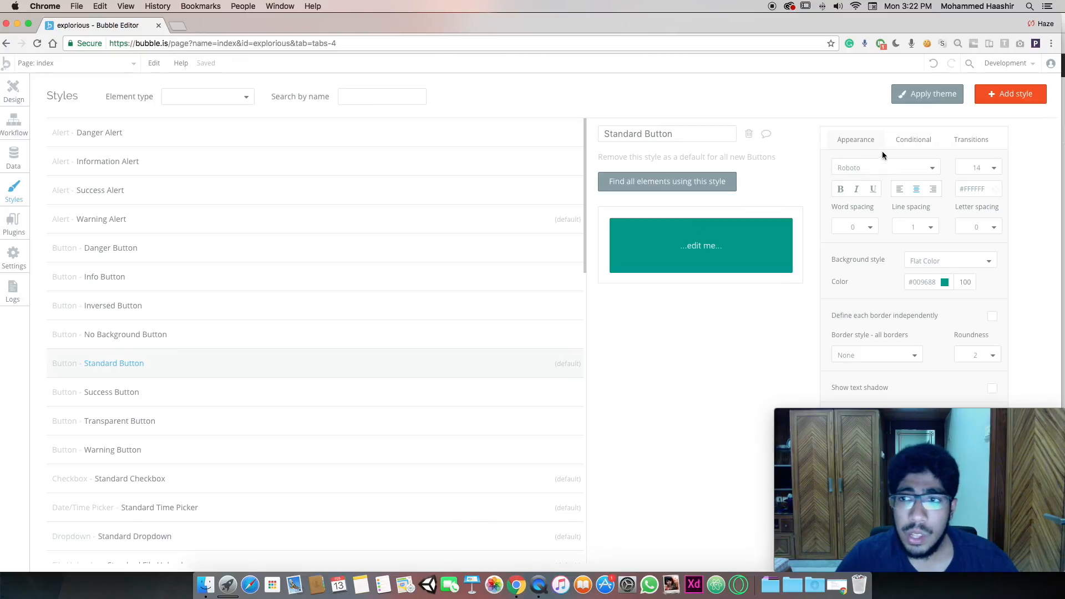
Set the Standard Button background colour to red #EB3254
click(924, 280)
text(#EB3254)
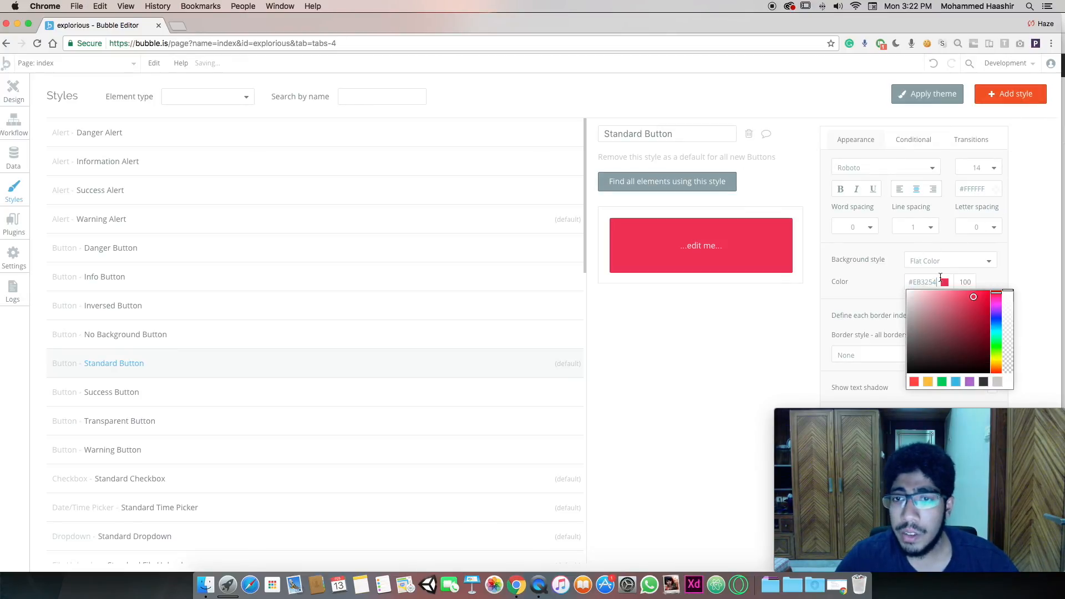
click(907, 374)
key(super+a)
text(#EB3254)
click(663, 335)
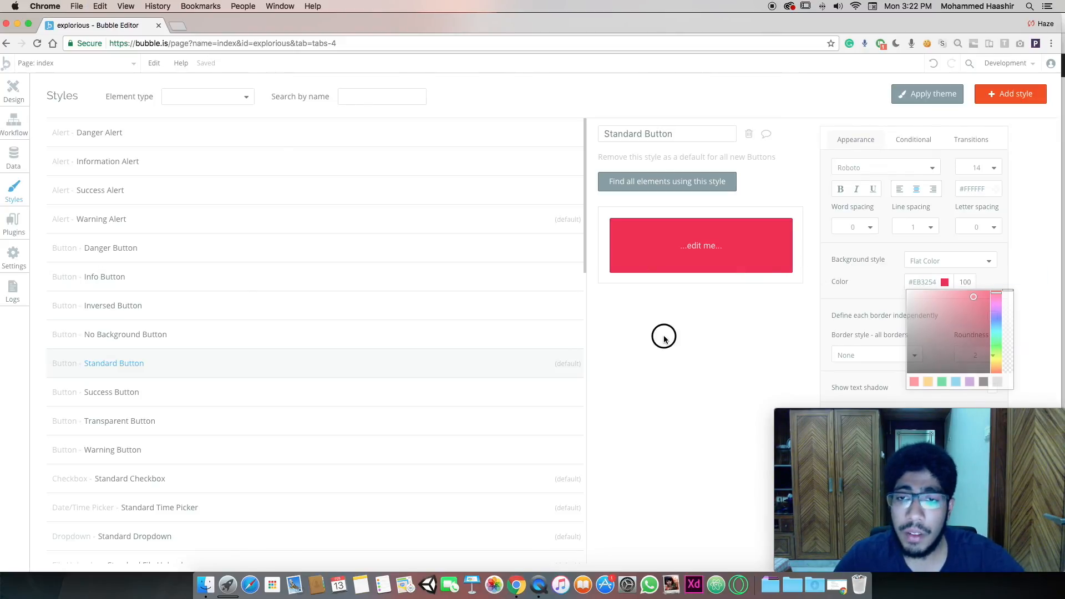
Change the Standard Button font to Montserrat (500) and return to the page design
click(860, 168)
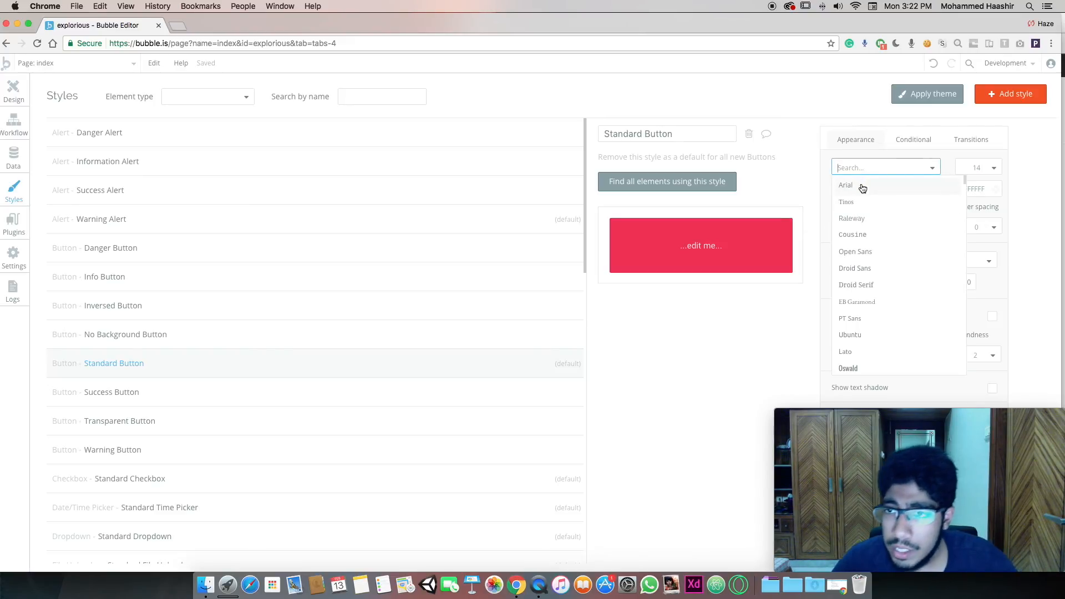
text(Monts)
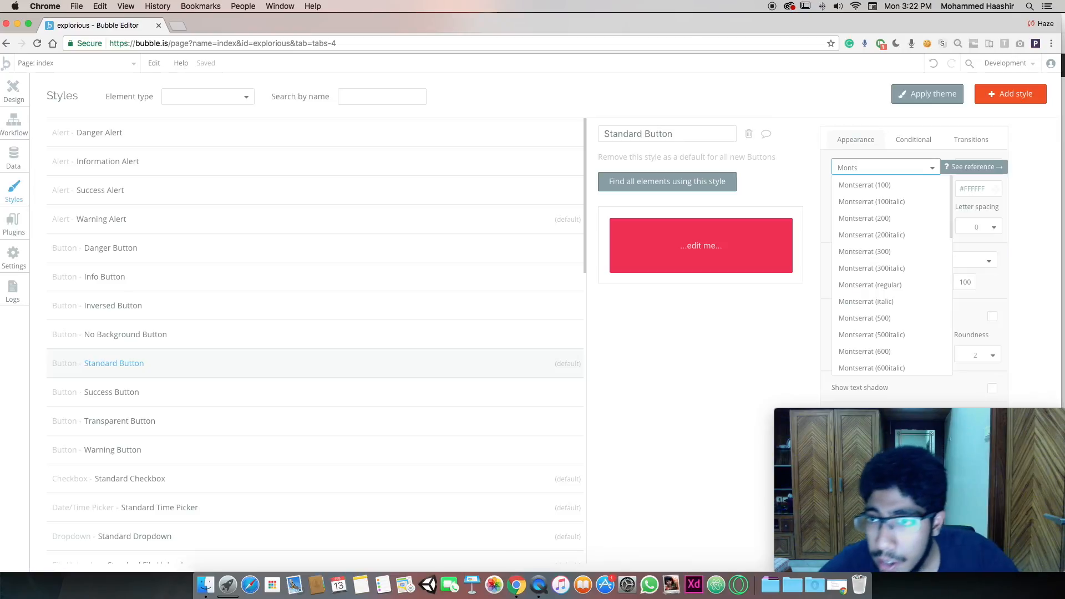
key(Return)
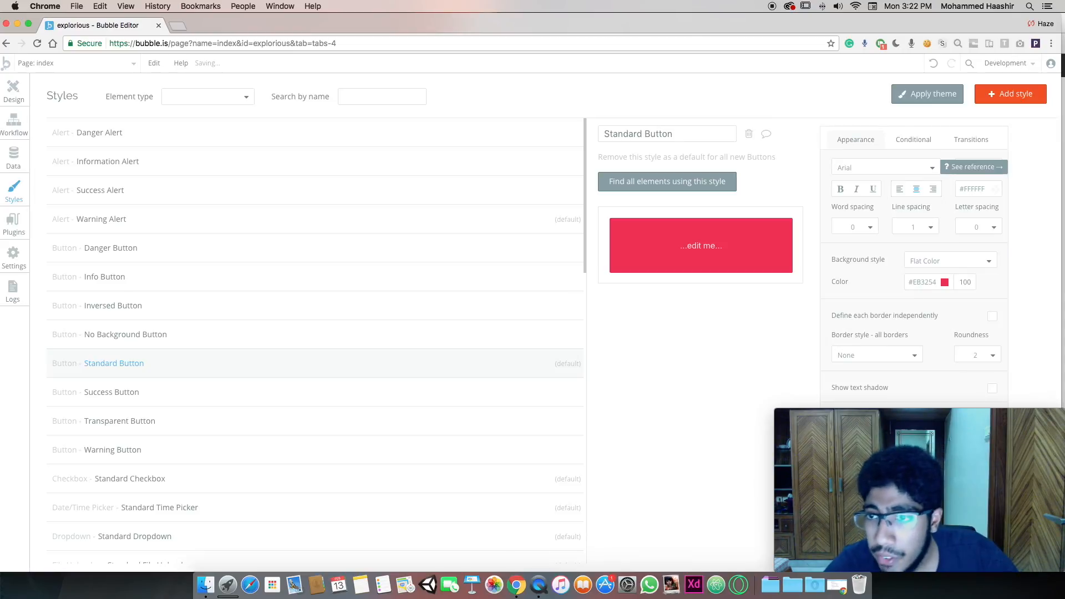
click(862, 169)
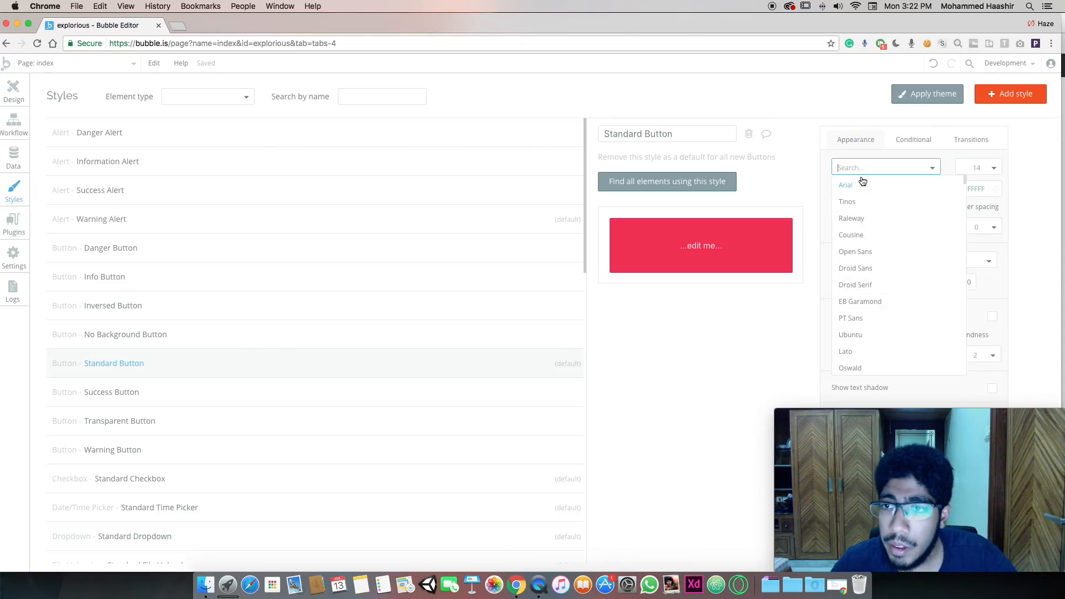
text(monsts)
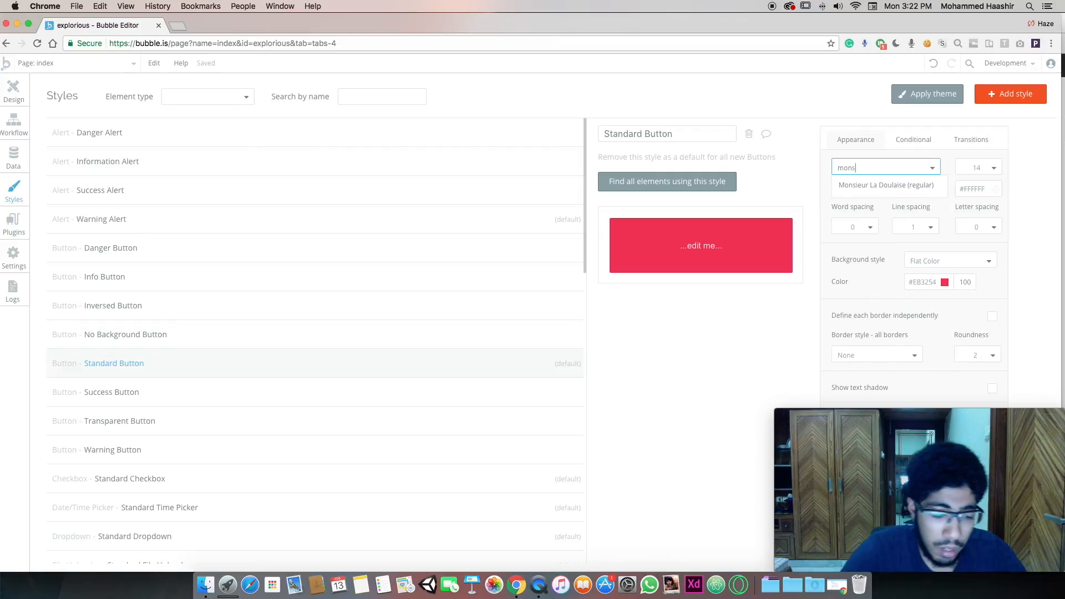
key(BackSpace)
key(BackSpace)
text(tse)
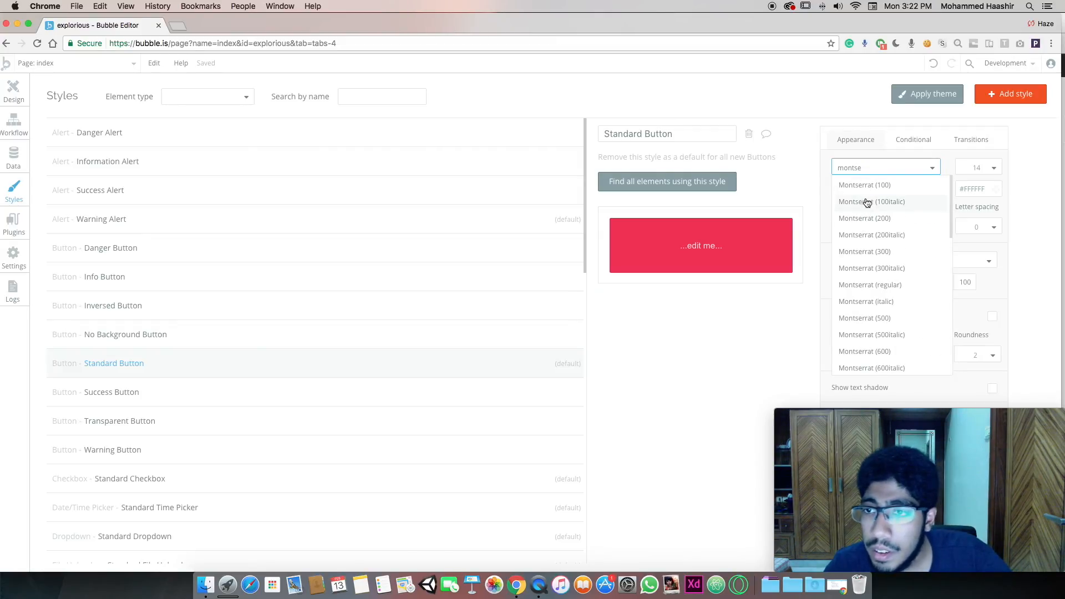
click(870, 319)
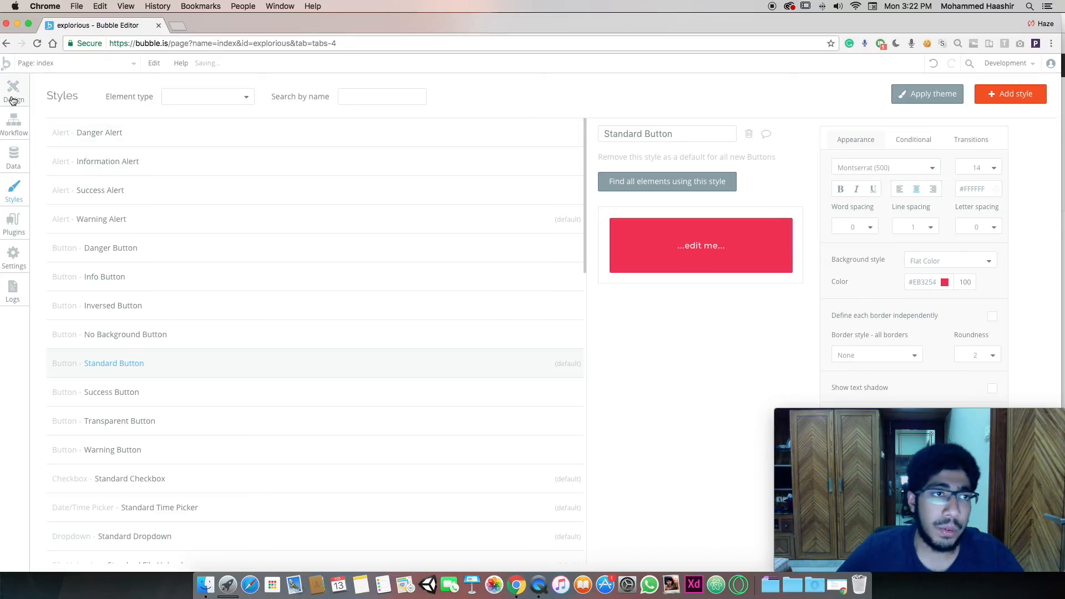
click(12, 101)
click(603, 374)
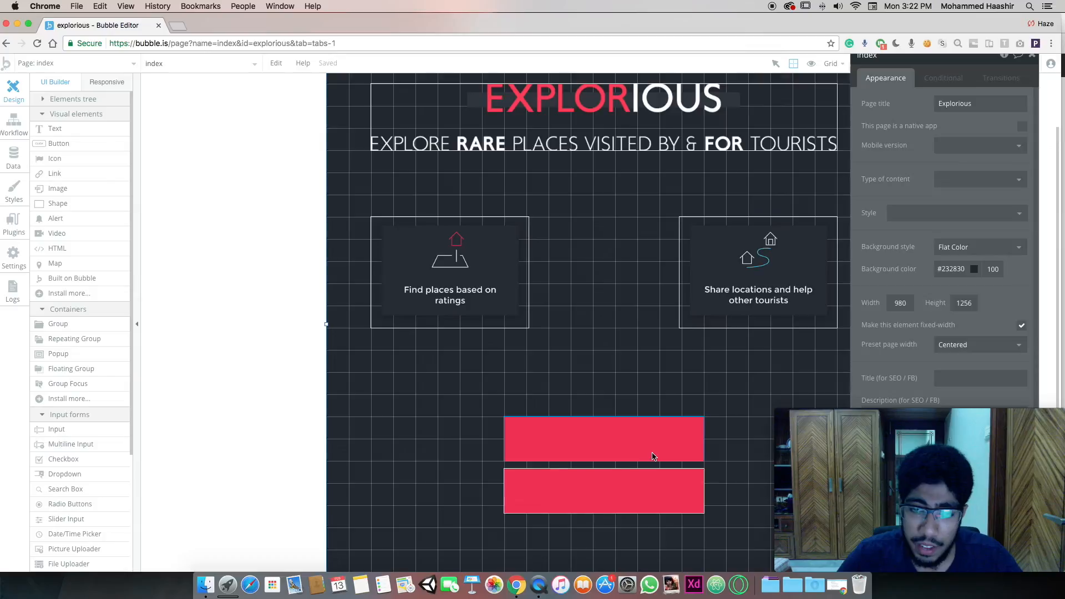
Apply the Transparent Button style to the 'Already have an account' button
click(655, 455)
click(660, 488)
click(954, 188)
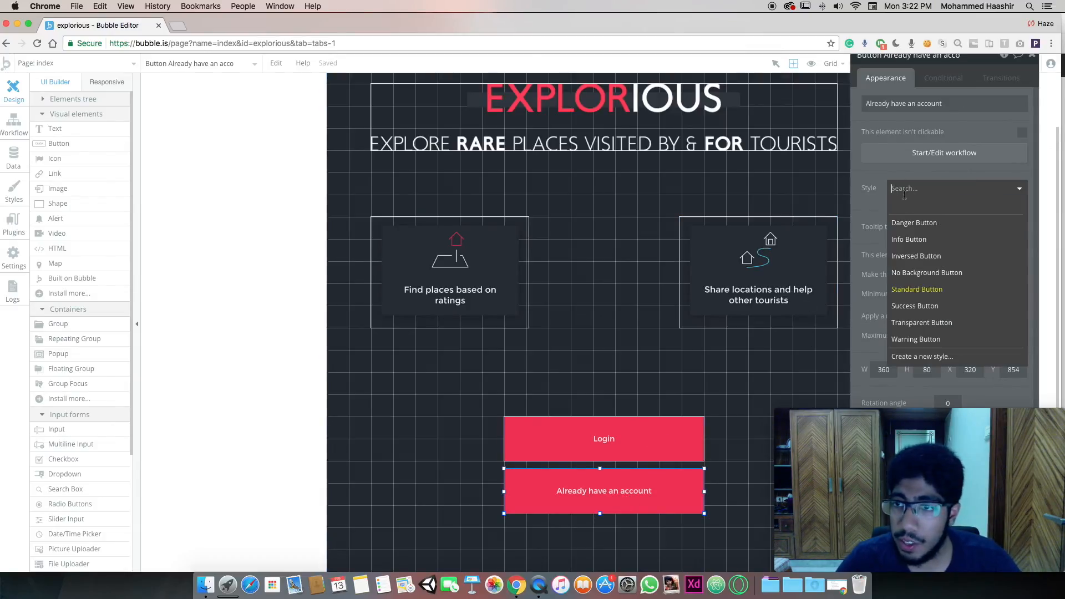
click(934, 323)
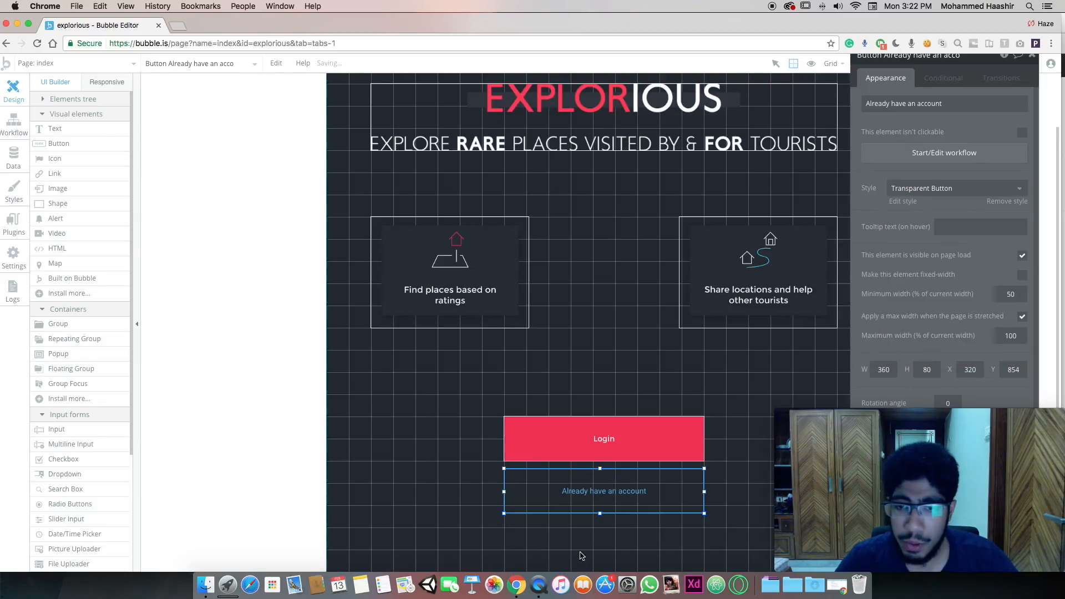
click(944, 152)
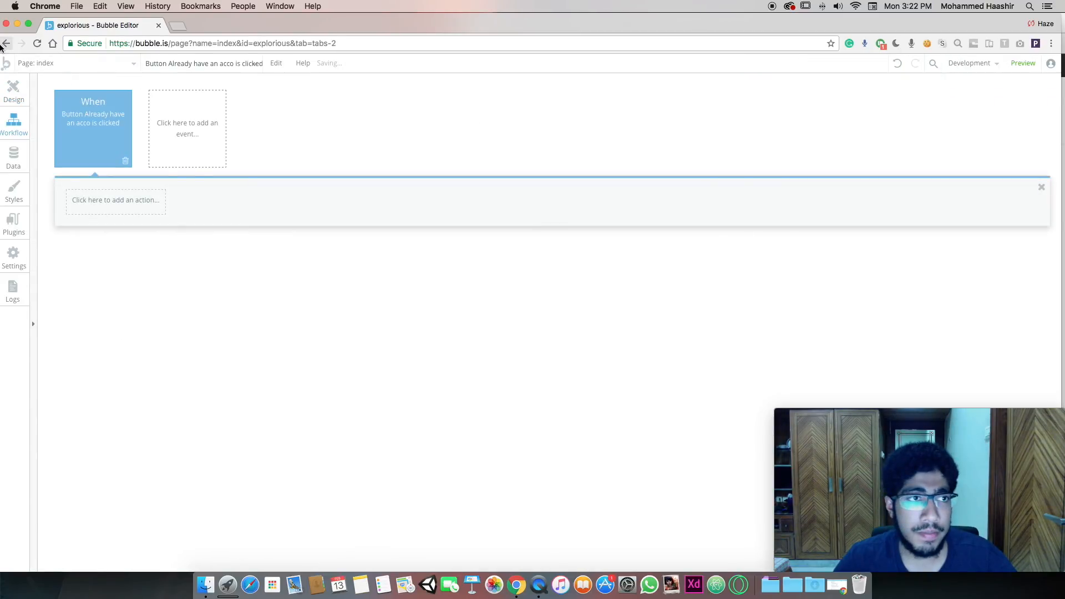
click(6, 43)
Give the Transparent Button style red #EB3254 text and no border, and shrink the button to 40 tall
scroll(941, 218, down, 1)
click(895, 179)
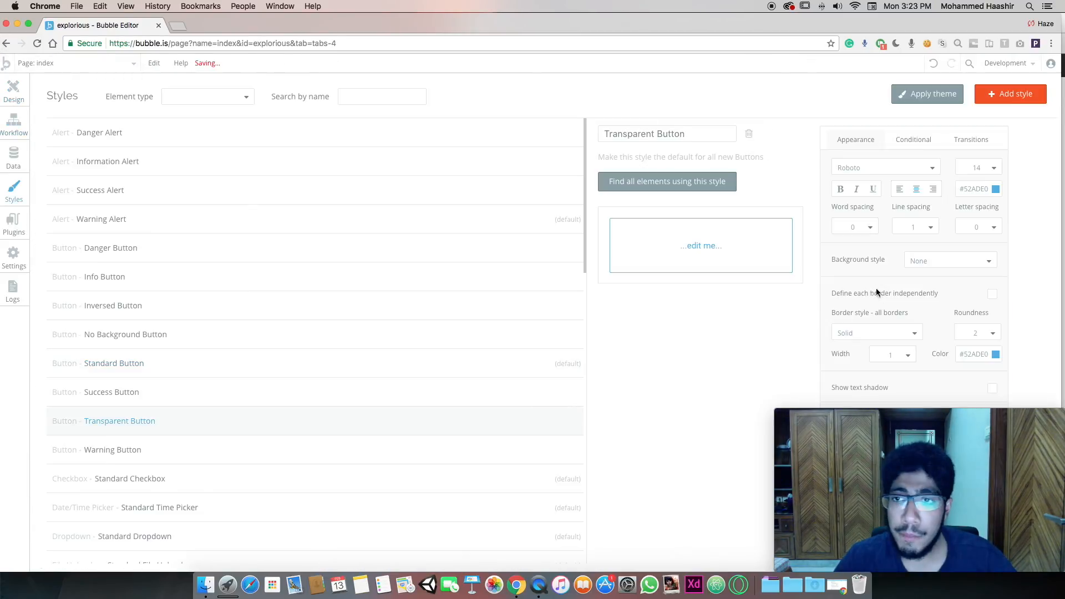
click(980, 192)
click(958, 288)
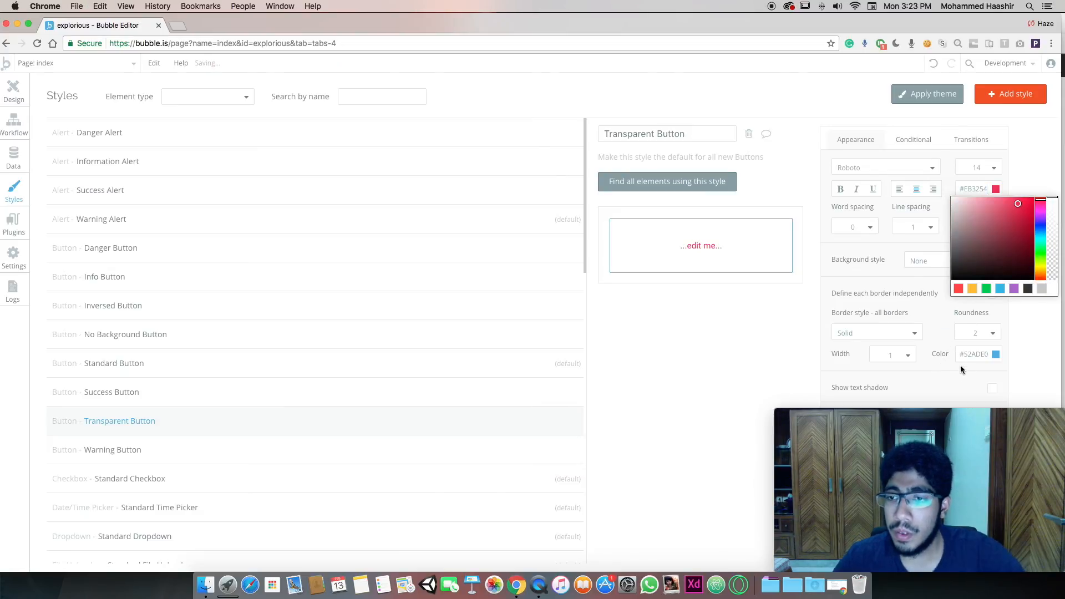
click(876, 333)
click(874, 351)
click(14, 92)
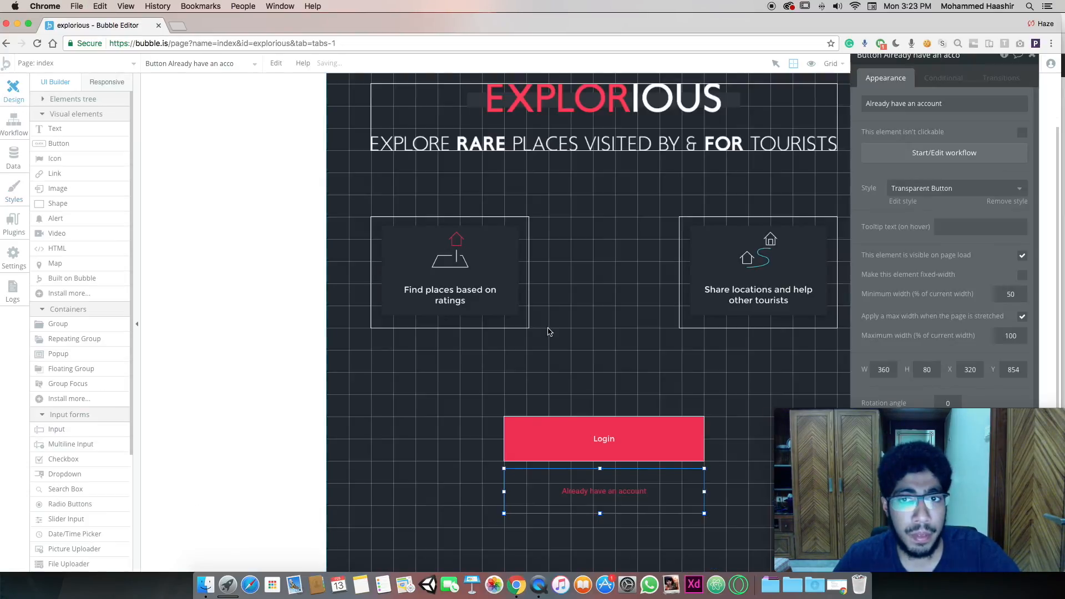
click(603, 502)
drag(600, 506, 599, 491)
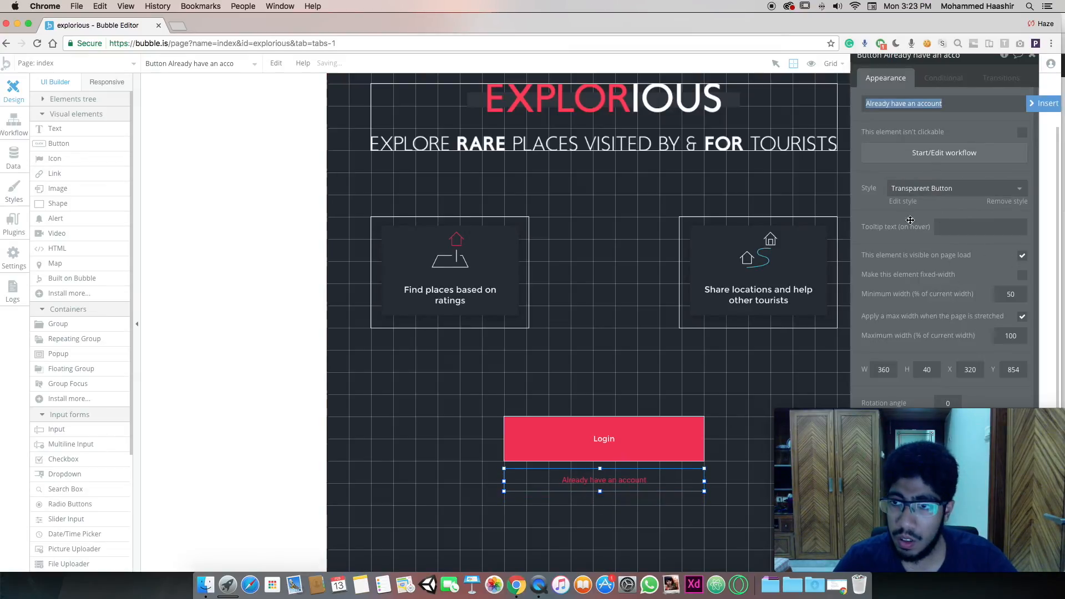
Set the Transparent Button style's font to Montserrat (500)
click(903, 202)
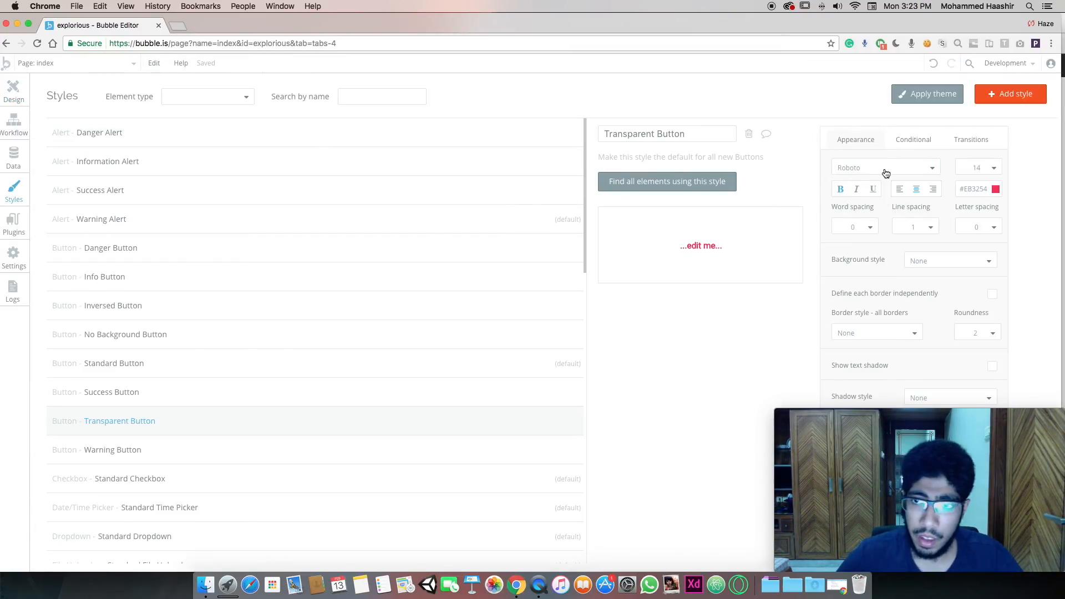
click(864, 167)
text(Montser)
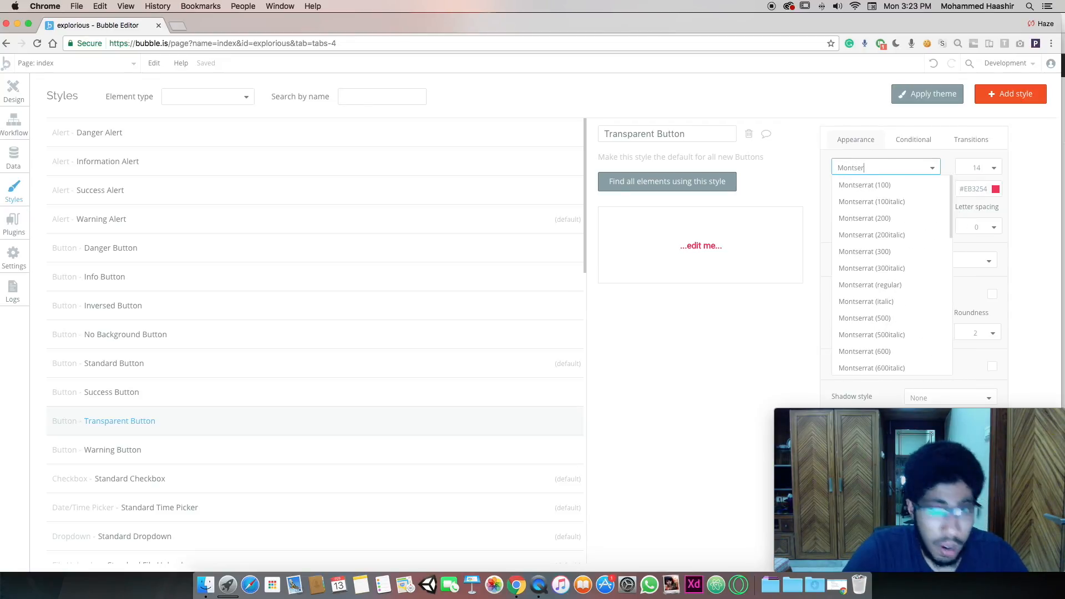
click(877, 318)
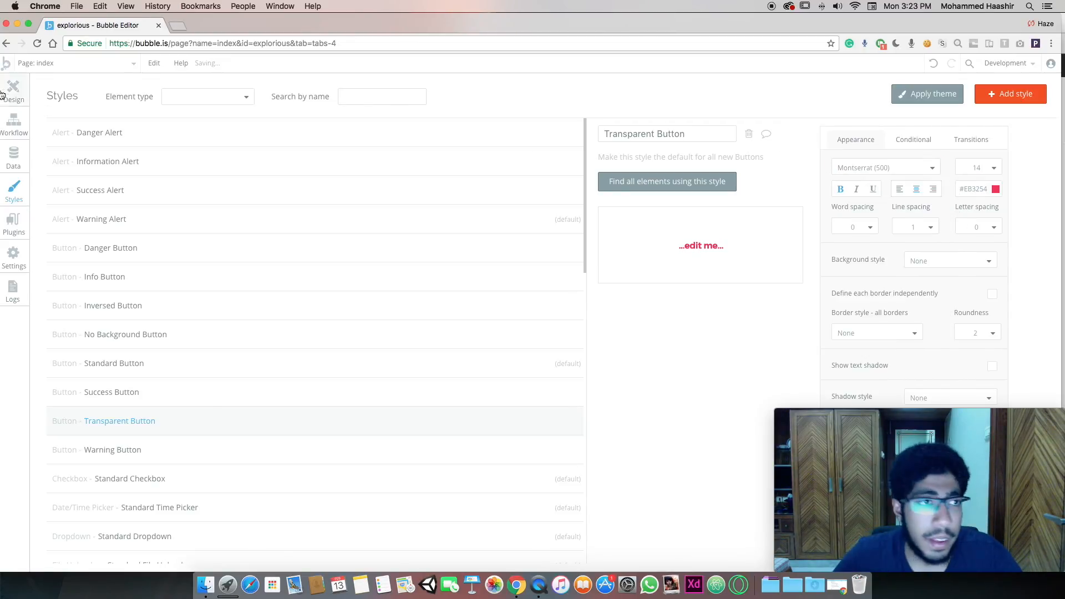
click(11, 93)
click(620, 380)
click(651, 482)
click(642, 538)
click(643, 481)
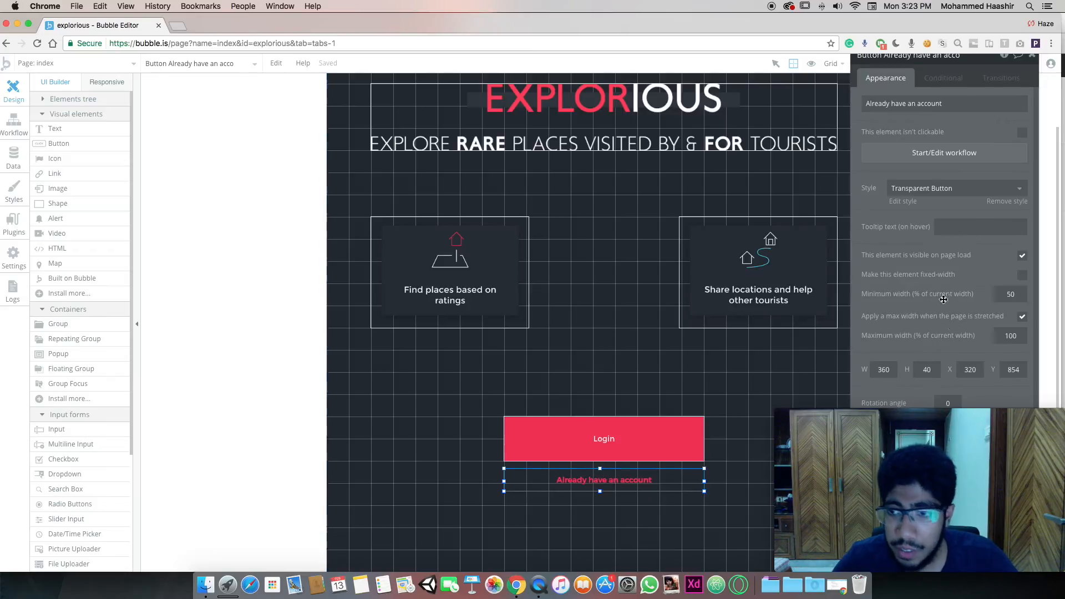
click(903, 202)
Set the Transparent Button roundness to 0 and preview the app in a new tab
click(957, 338)
click(958, 349)
click(23, 85)
click(623, 364)
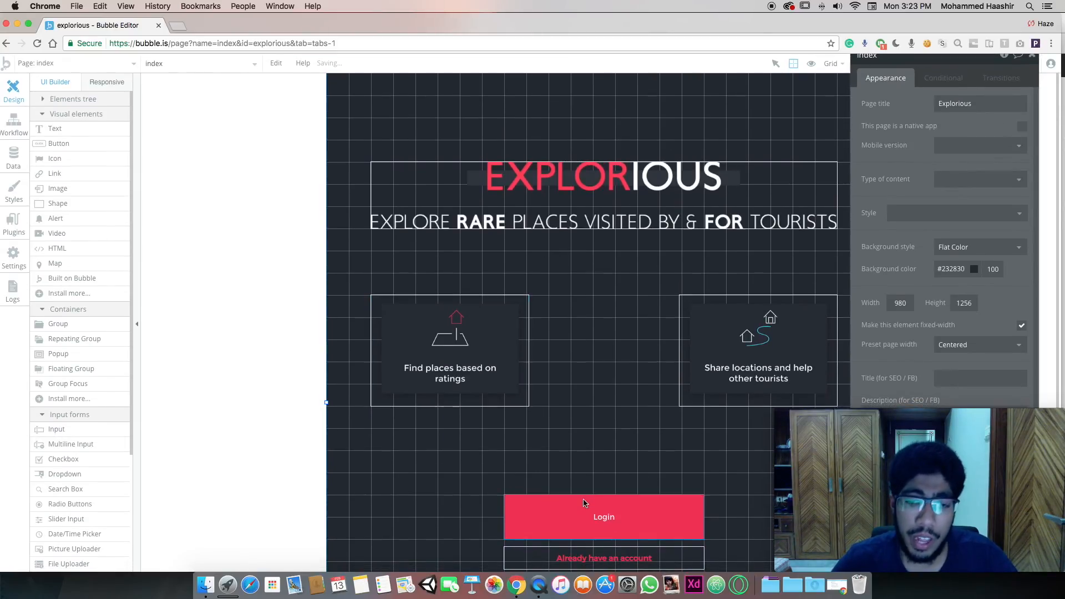
click(604, 517)
click(1011, 66)
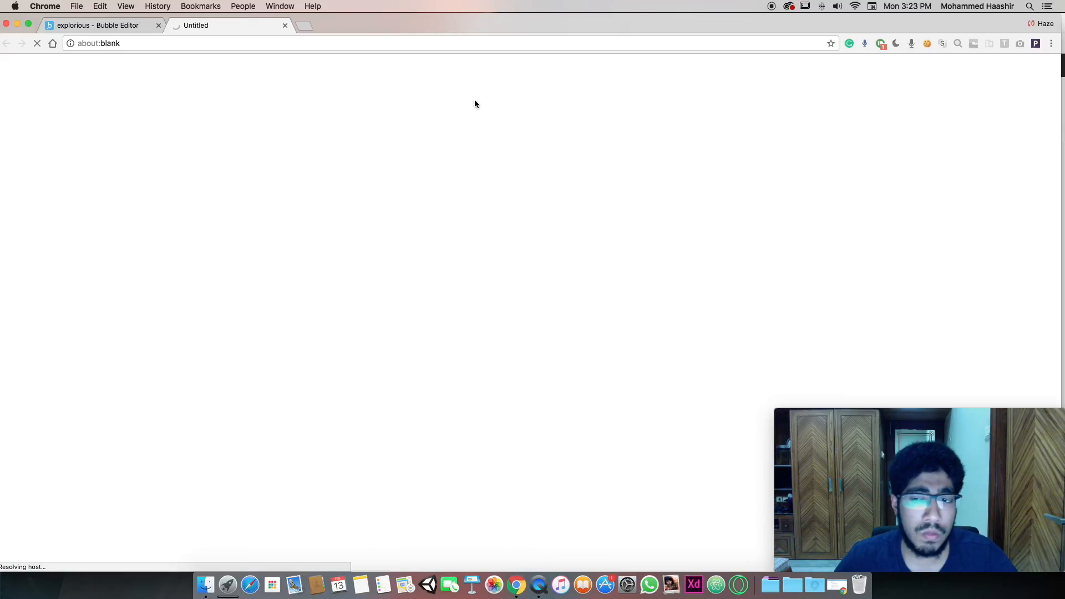
Add a new page named Login from the page list
click(77, 25)
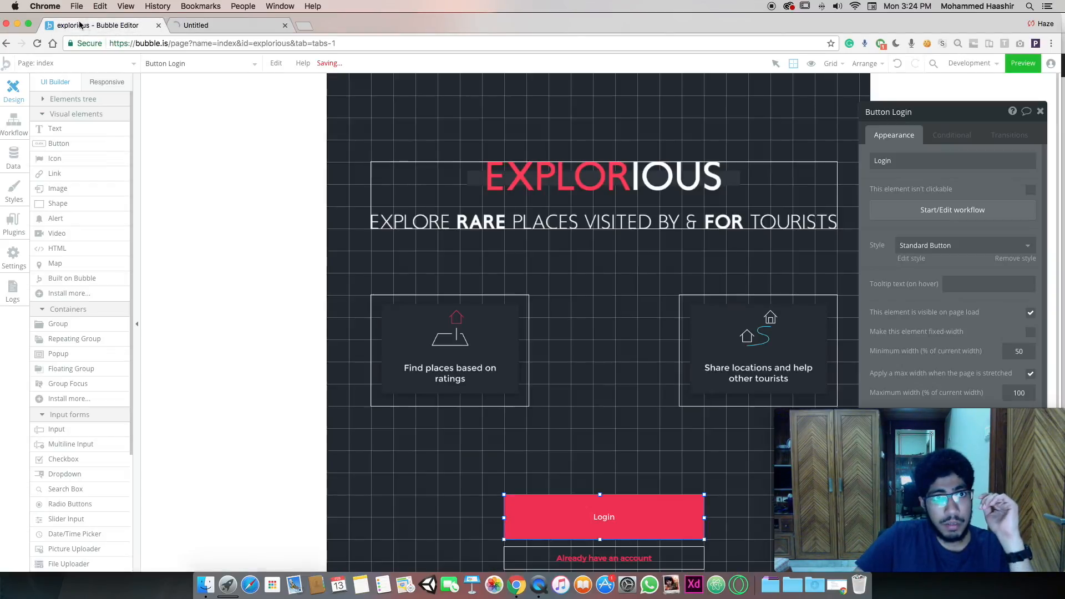
click(103, 68)
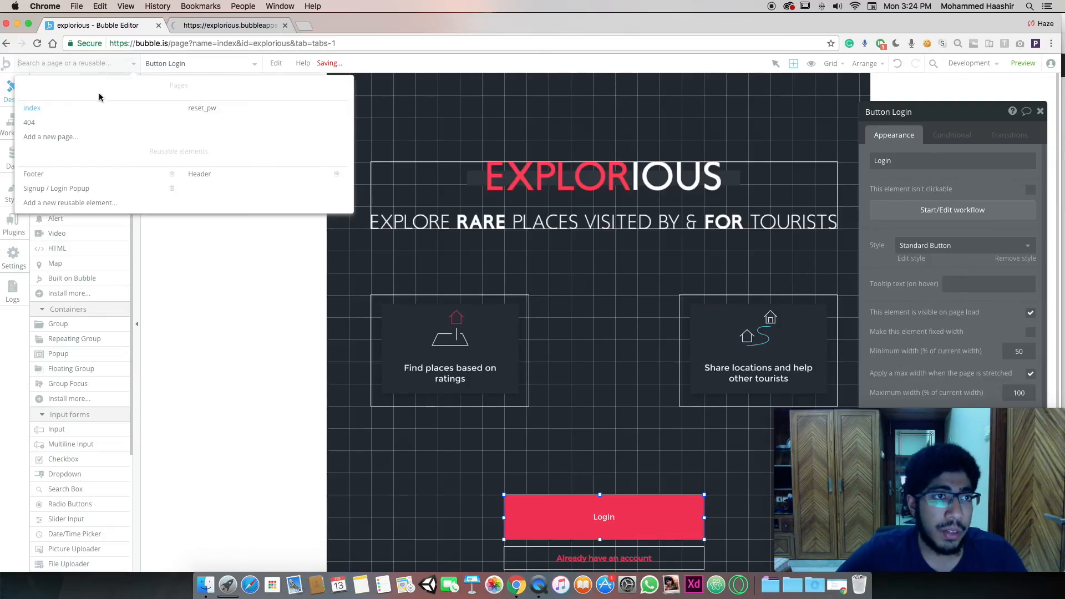
click(61, 136)
text(Login)
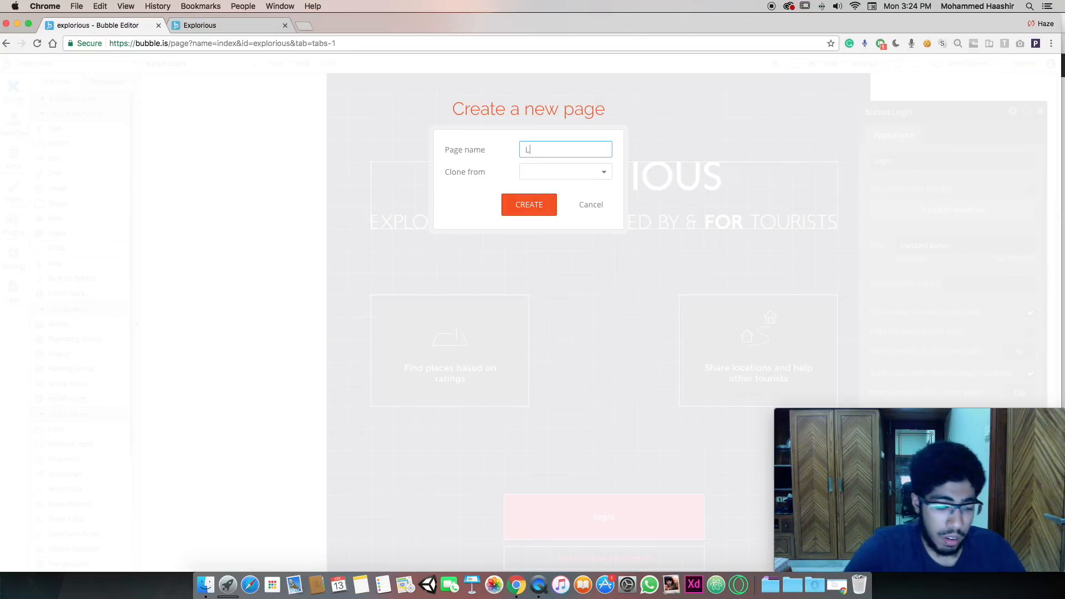
click(519, 209)
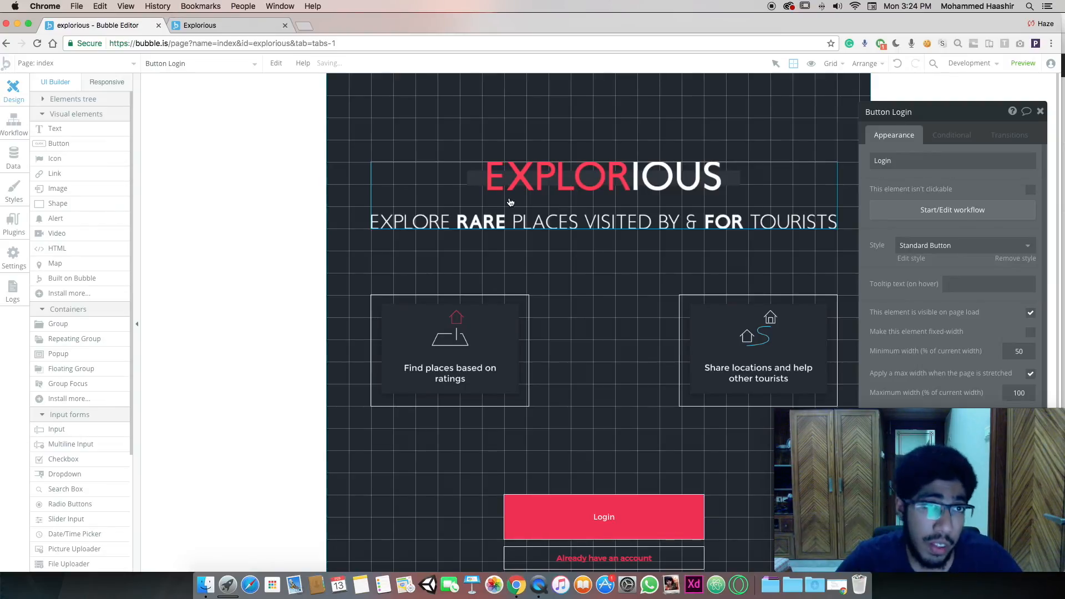
click(225, 28)
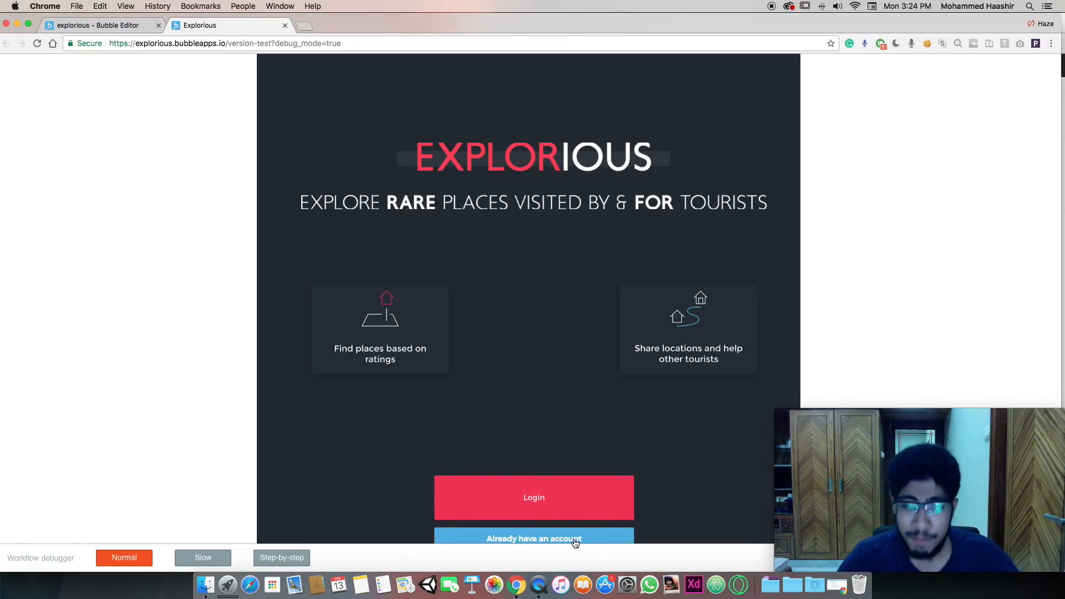
Move the Login and 'Already have an account' buttons up closer to the feature cards
click(97, 25)
scroll(578, 344, down, 4)
scroll(613, 478, up, 3)
drag(613, 478, 604, 392)
click(566, 396)
click(558, 437)
drag(570, 438, 571, 430)
drag(578, 396, 577, 373)
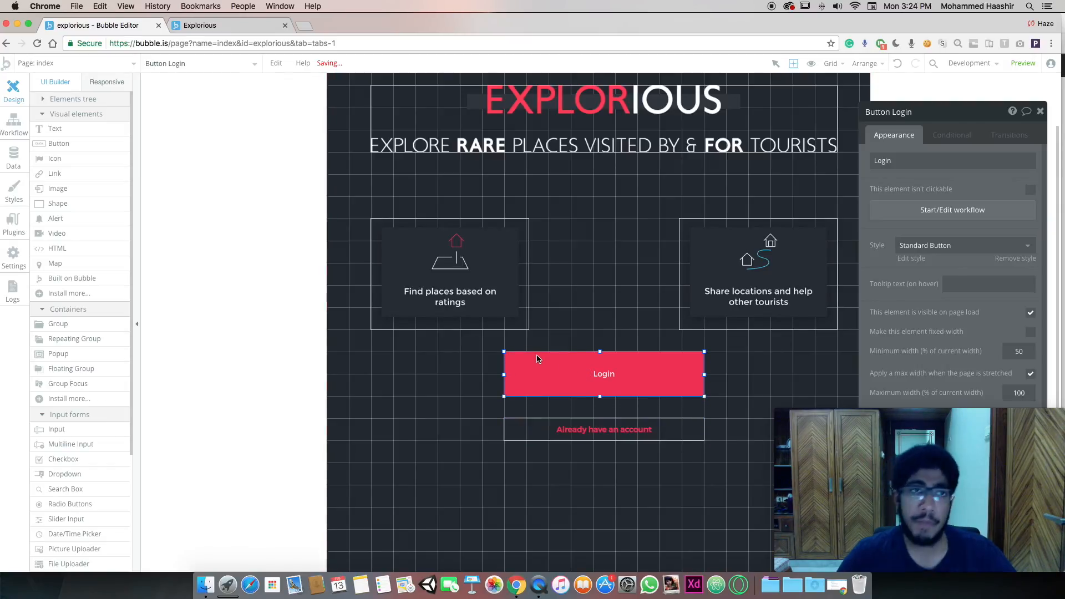
Open the index page's properties and its background colour picker
click(203, 26)
click(139, 29)
click(933, 92)
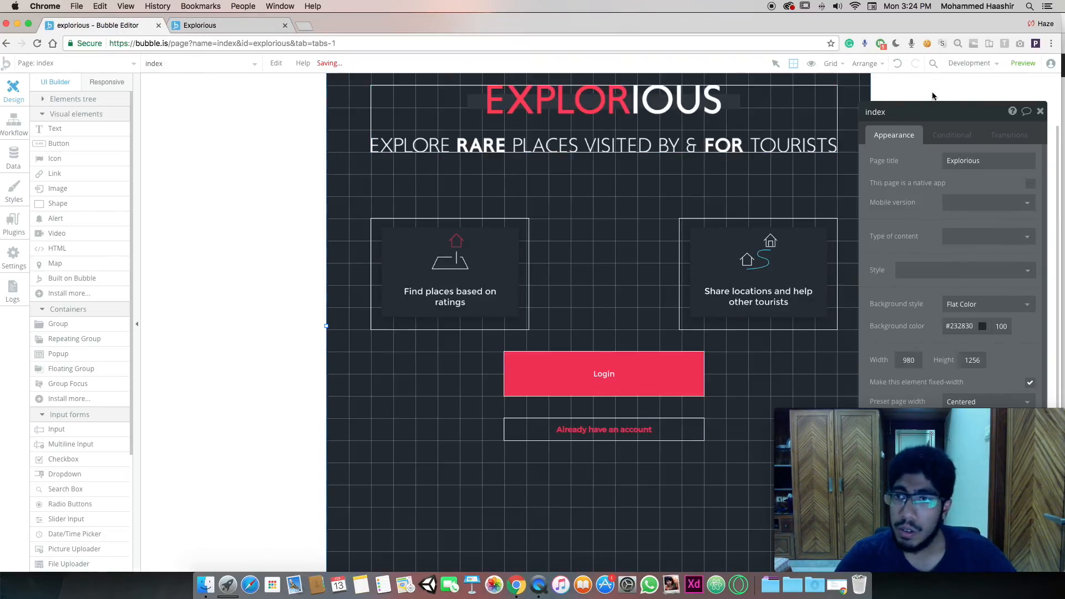
click(963, 328)
drag(993, 281, 875, 122)
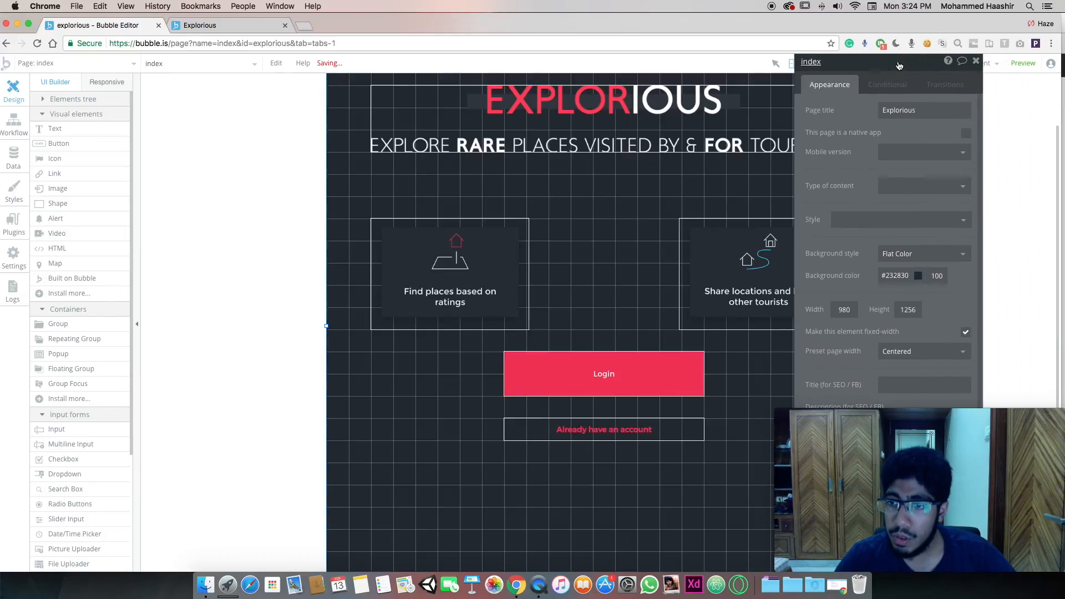
scroll(875, 225, down, 1)
scroll(872, 249, up, 1)
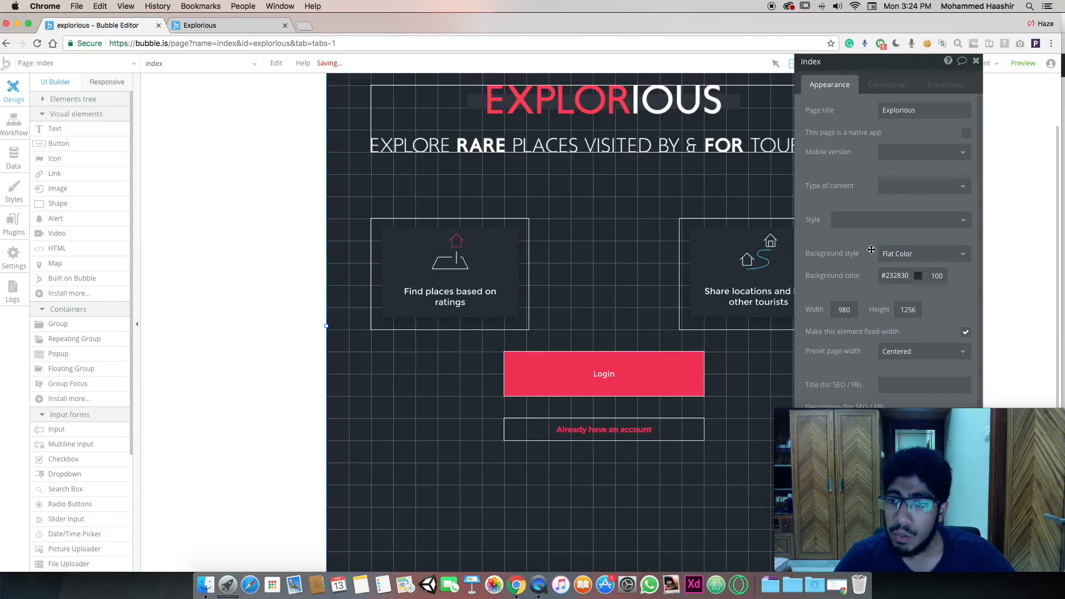
click(198, 27)
click(131, 29)
Preview the updated app, then return to the editor's page list
click(1024, 60)
scroll(283, 171, down, 6)
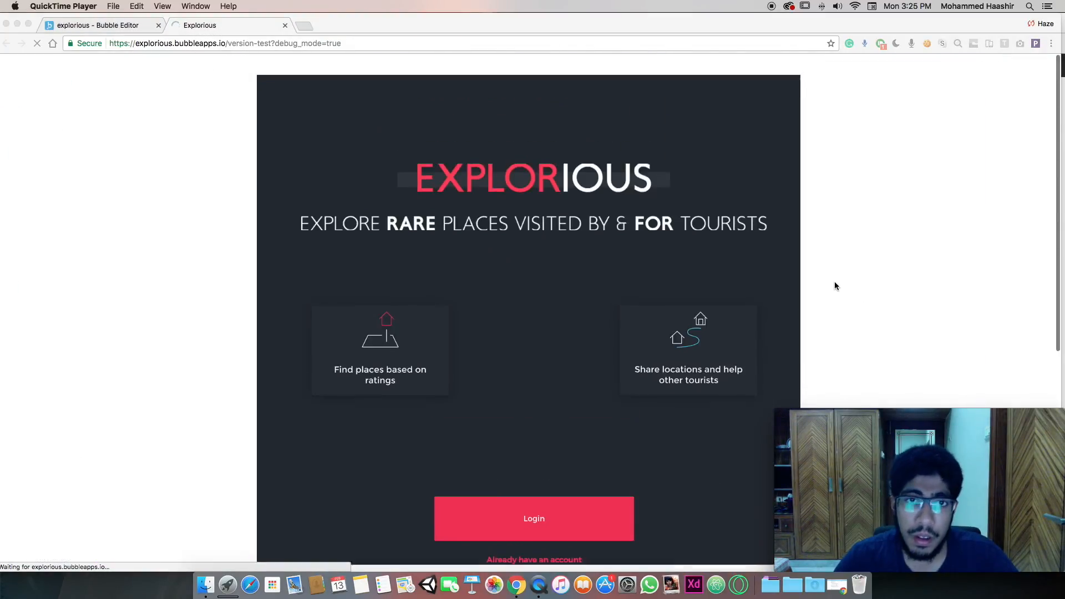
click(133, 25)
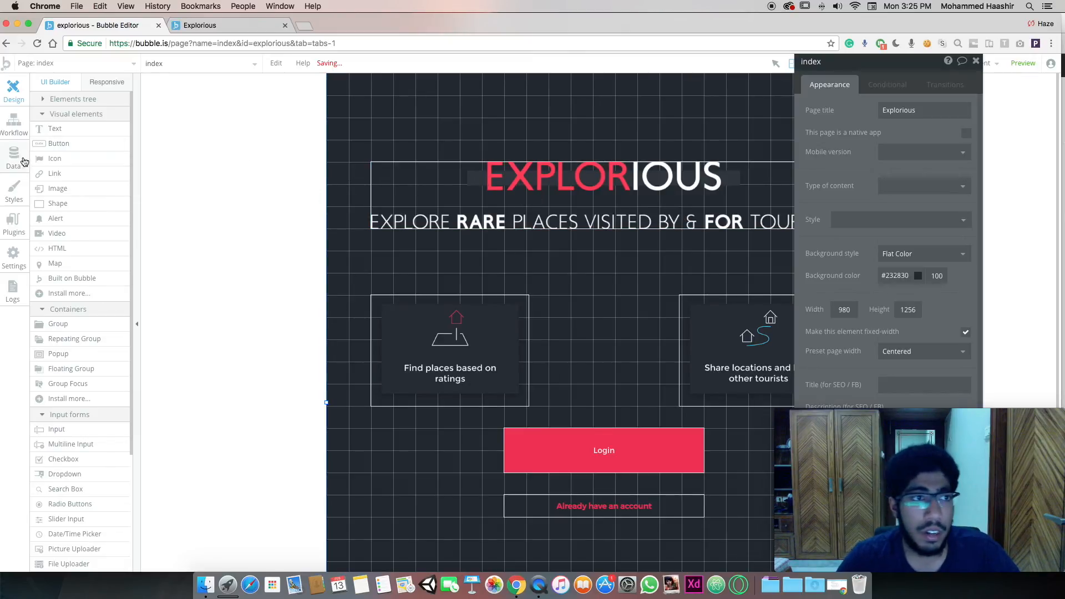
click(198, 25)
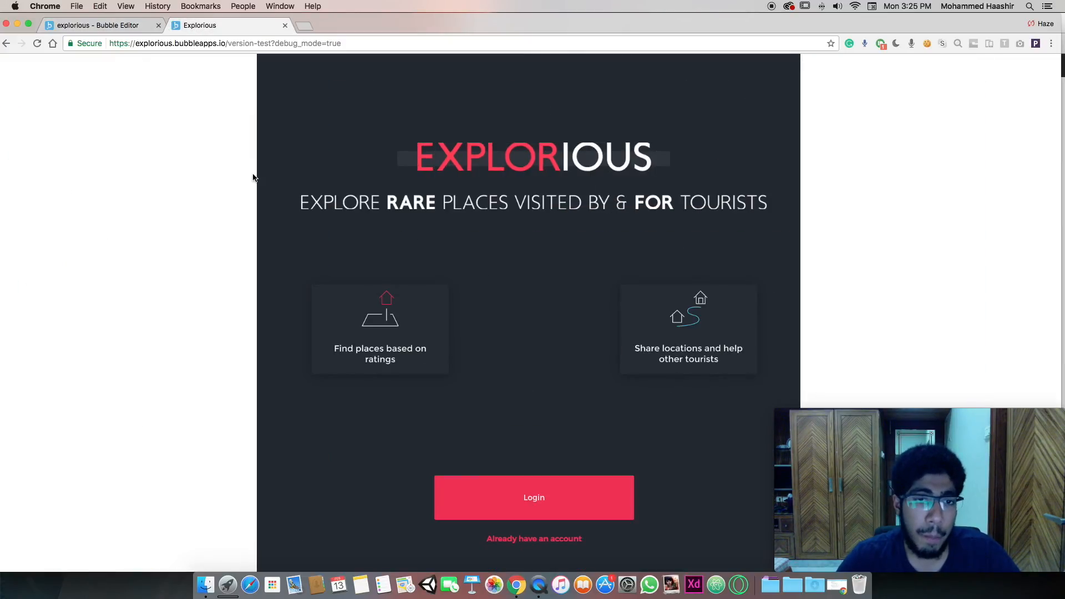
click(83, 25)
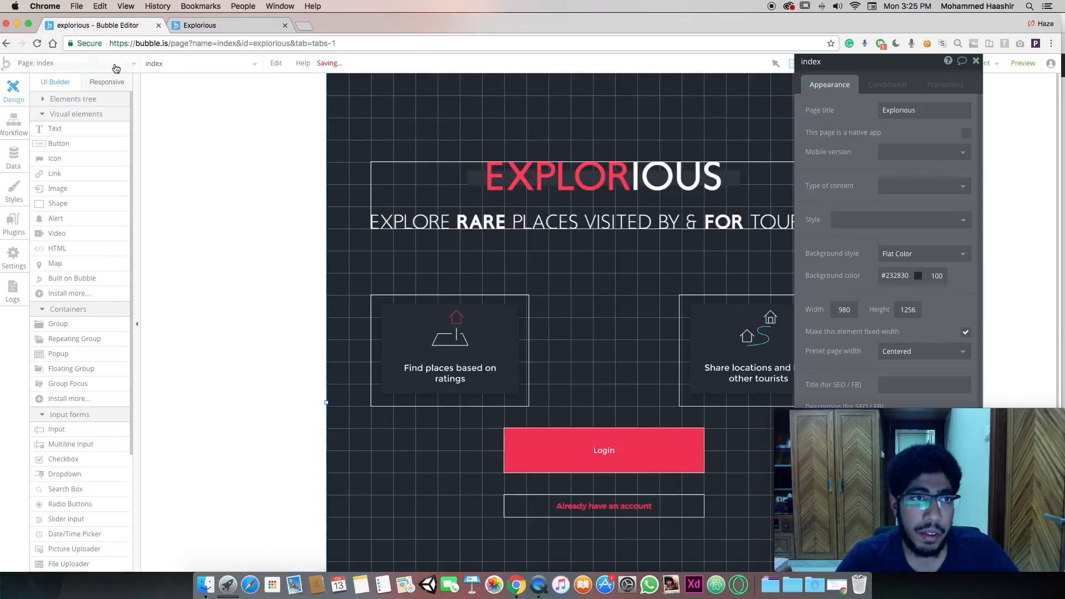
click(92, 63)
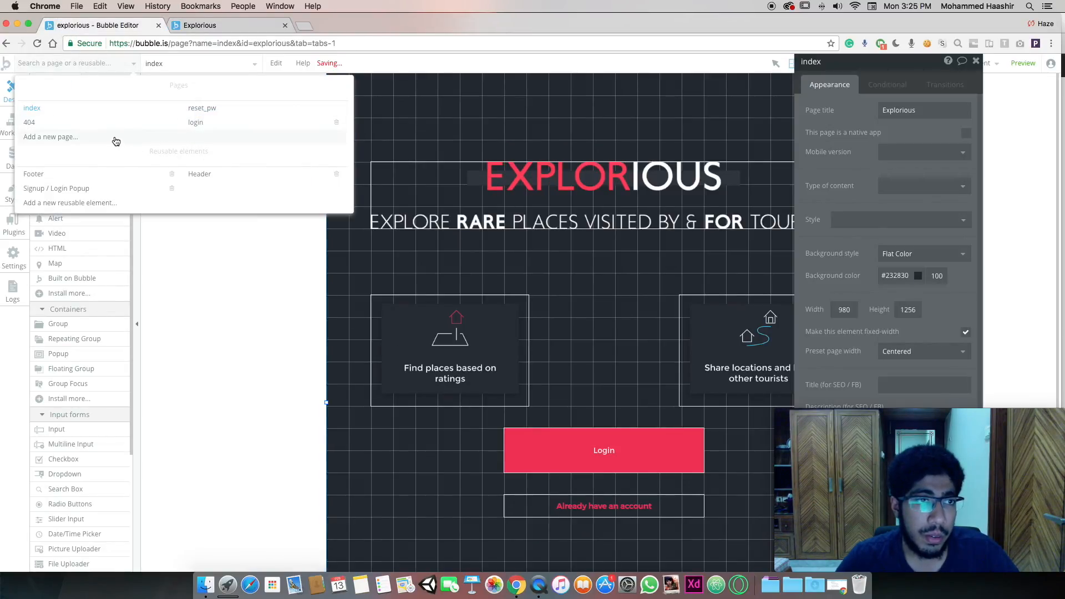
Switch to the login page and set its background to #232830 copied from Figma
click(247, 123)
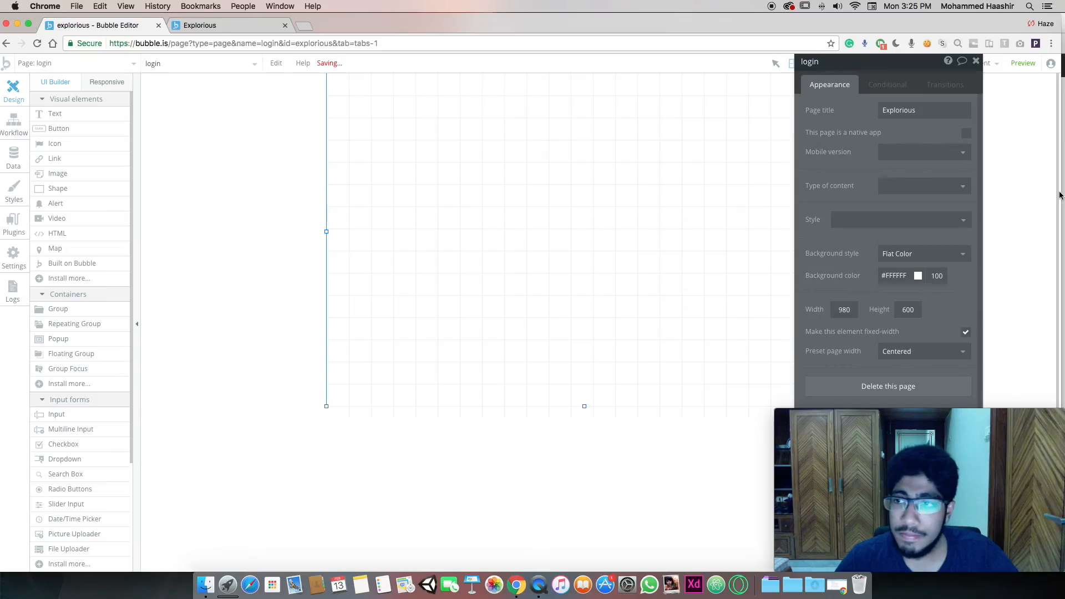
drag(1061, 192, 707, 191)
click(819, 148)
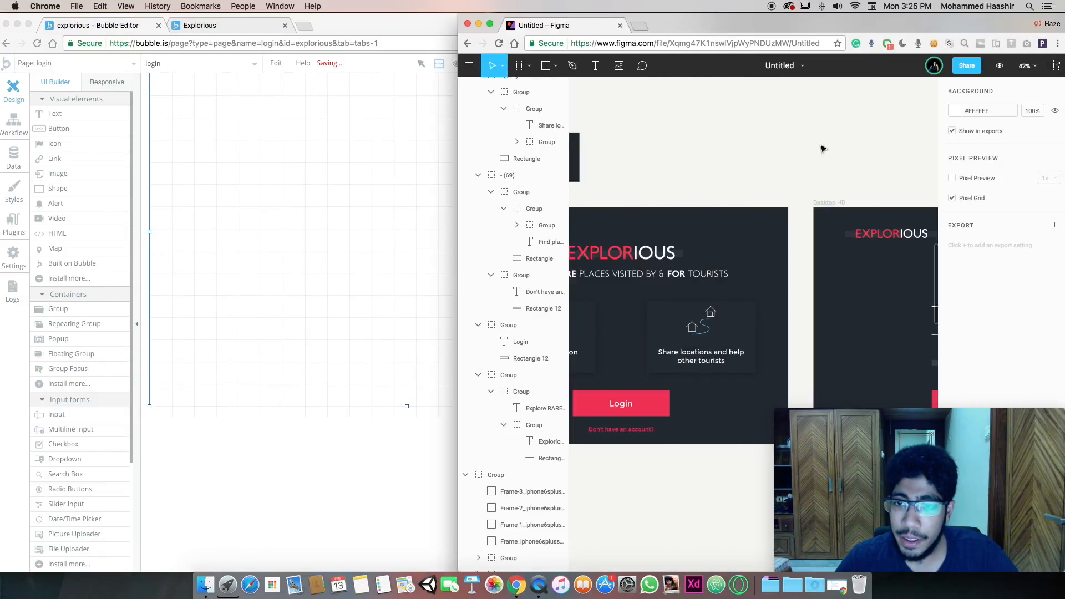
click(576, 157)
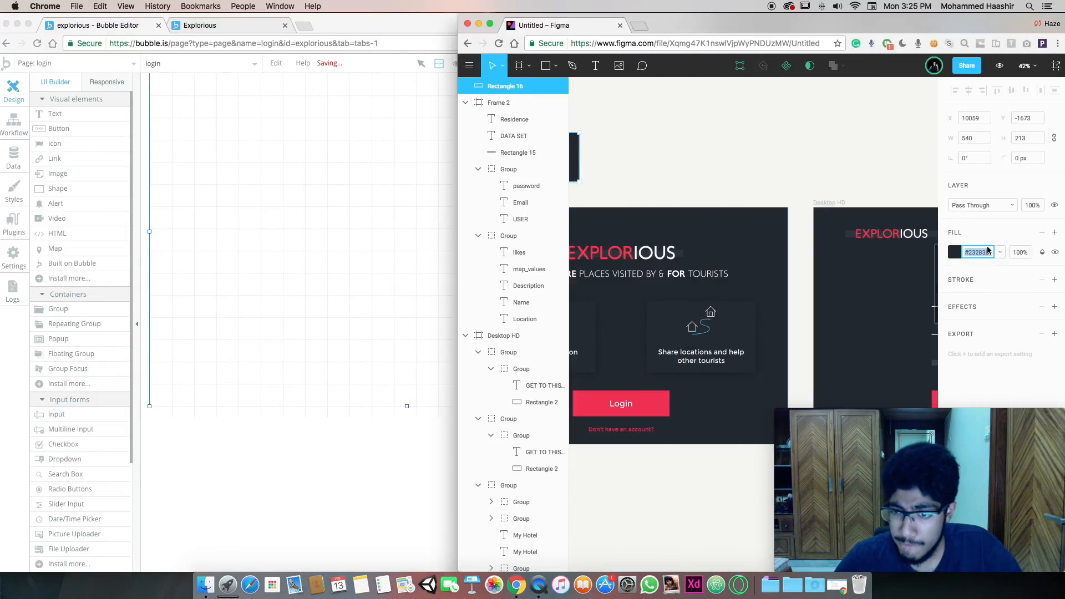
click(398, 166)
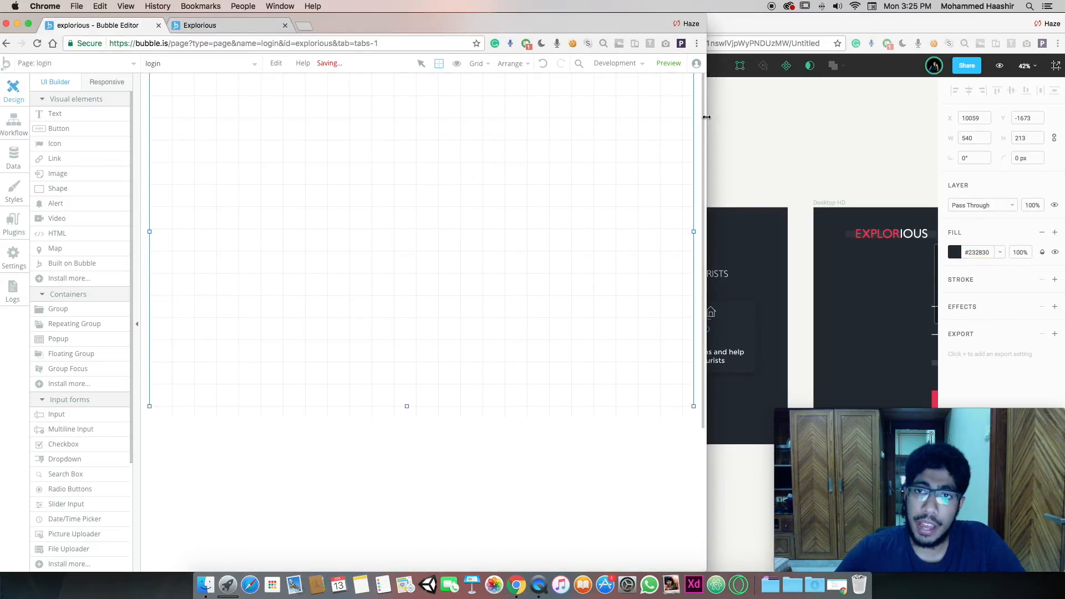
drag(707, 115, 1062, 167)
drag(881, 276, 984, 254)
text(#232830)
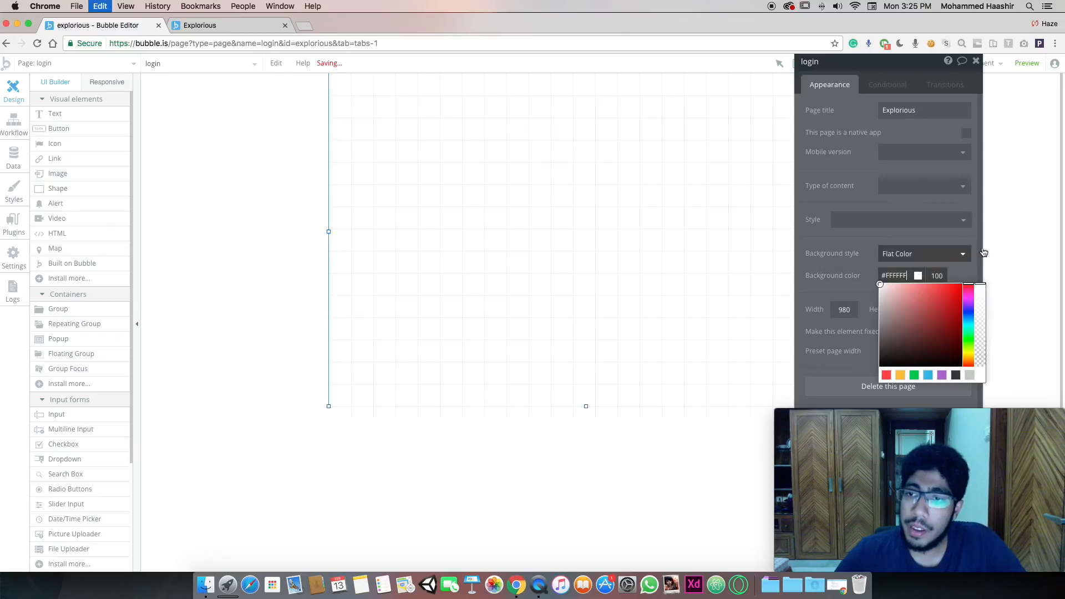
key(Return)
Enlarge the login page to 1414 by 946 and place a small image element near the top-left
scroll(599, 286, up, 1)
drag(586, 407, 588, 597)
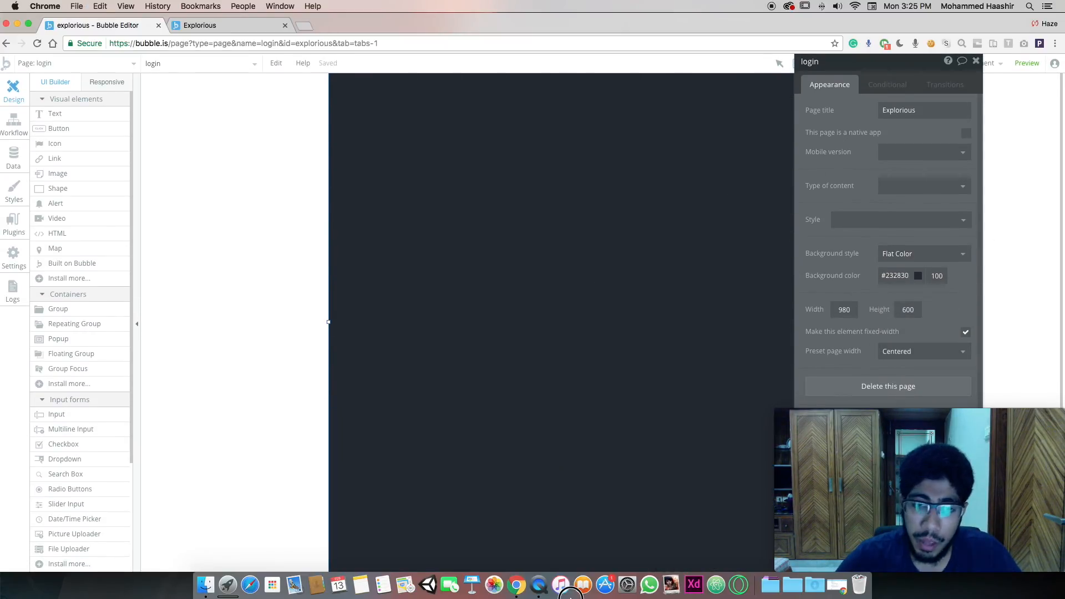
drag(895, 71, 947, 96)
drag(328, 322, 17, 342)
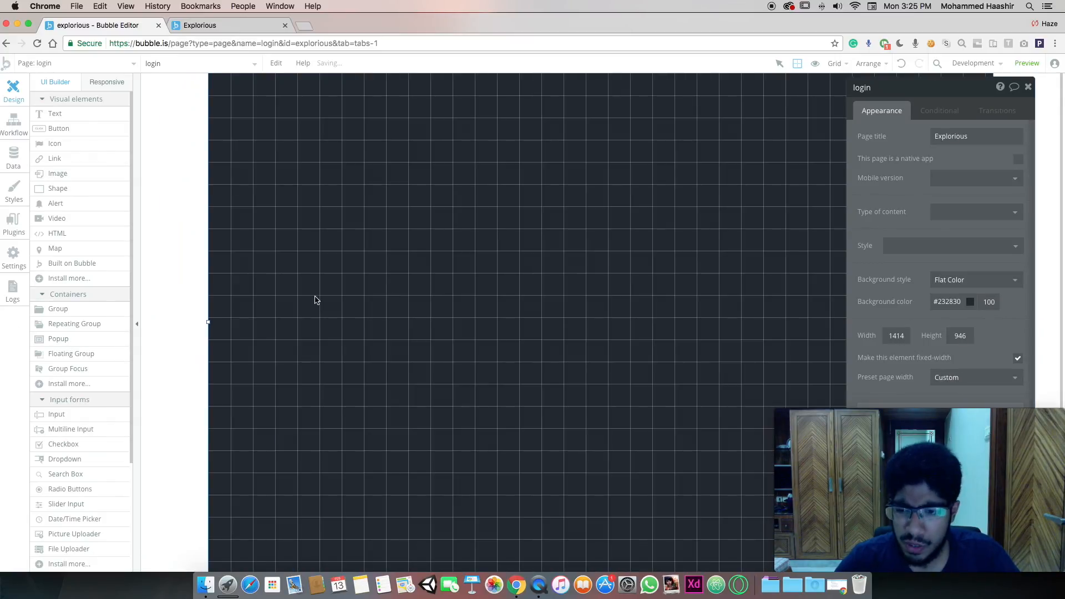
drag(68, 175, 259, 133)
drag(374, 181, 360, 160)
Upload norm_logo.png into the image element and shrink it to a small top-left logo
click(952, 145)
double_click(484, 193)
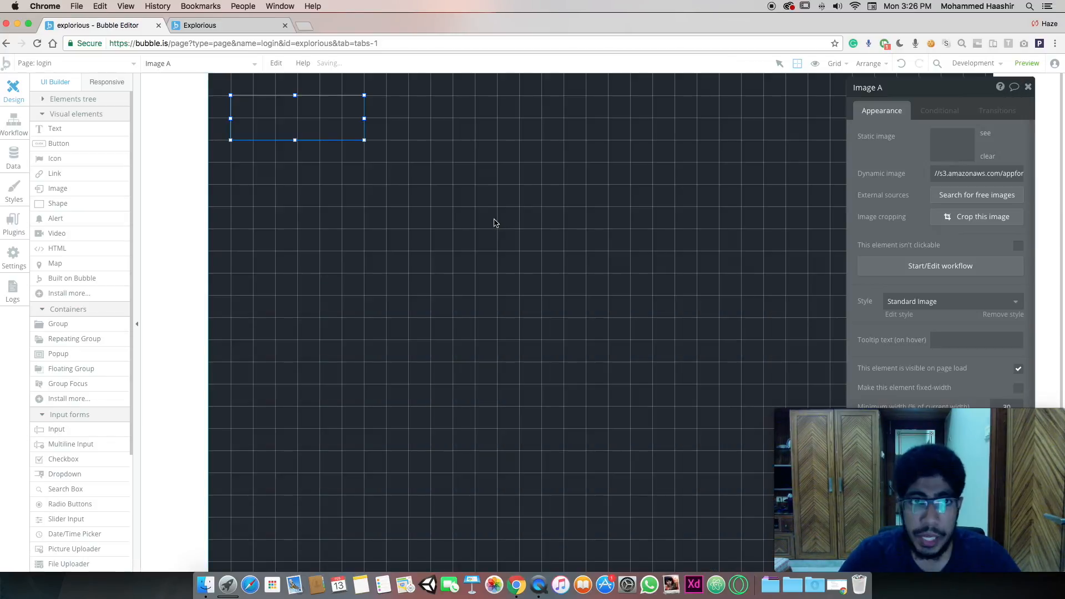
click(491, 222)
click(322, 134)
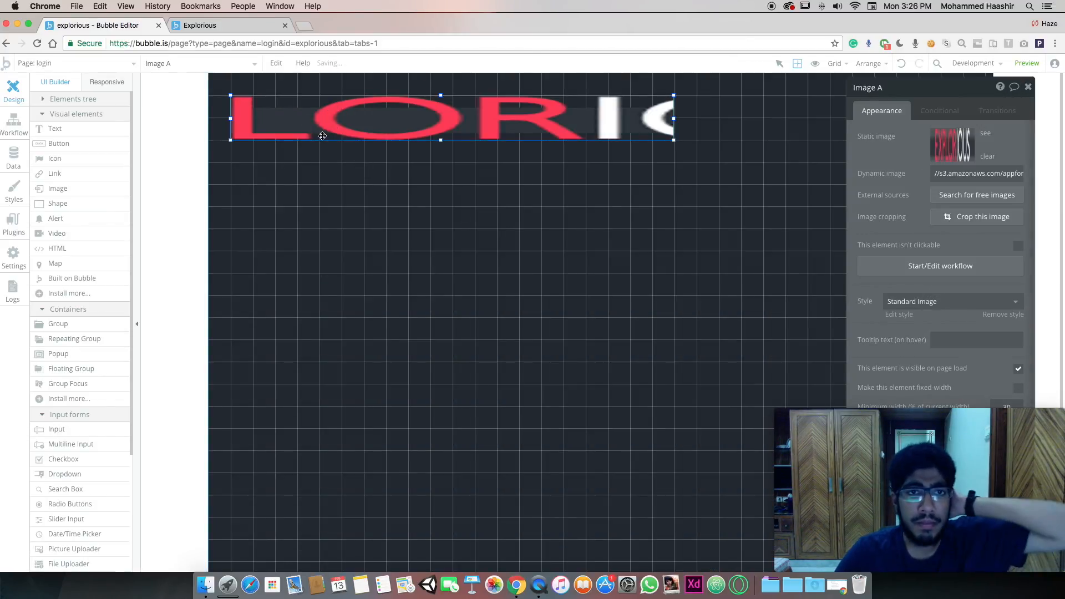
drag(665, 141, 365, 116)
drag(365, 118, 300, 118)
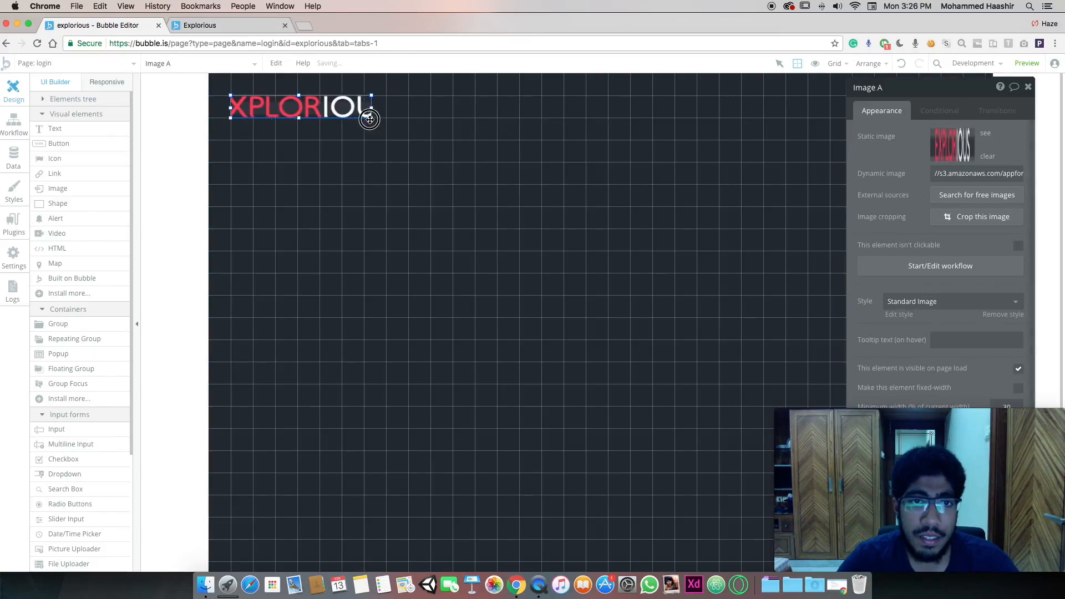
click(464, 264)
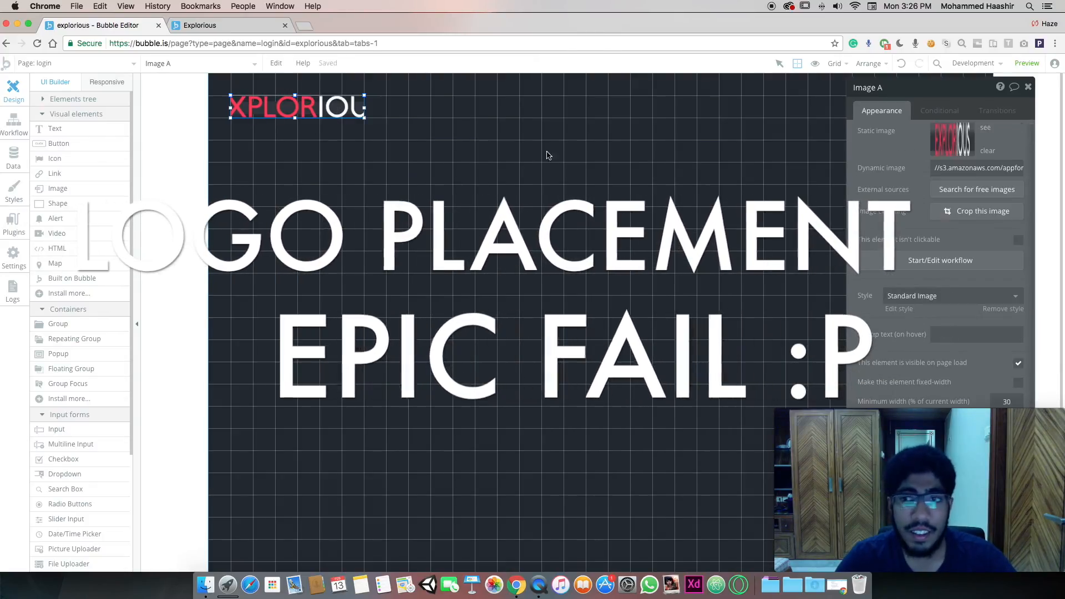
Fine-tune the logo box size and drop a new button onto the login page
scroll(1005, 303, down, 5)
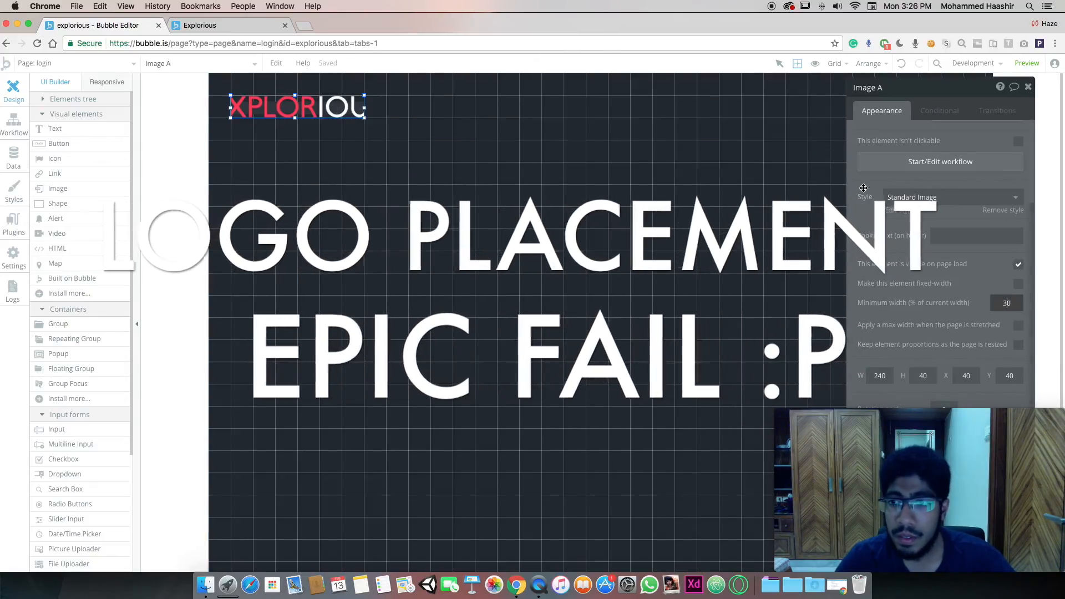
scroll(1005, 302, up, 5)
click(976, 173)
scroll(424, 144, down, 1)
click(259, 111)
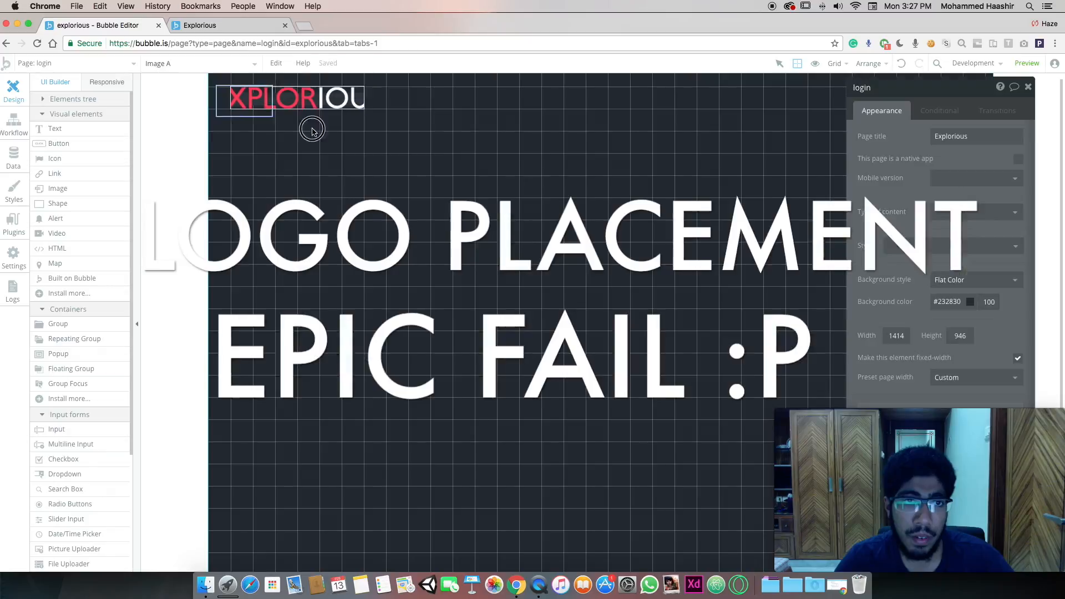
mouse_move(364, 109)
mouse_down()
mouse_move(415, 134)
mouse_move(343, 110)
mouse_up()
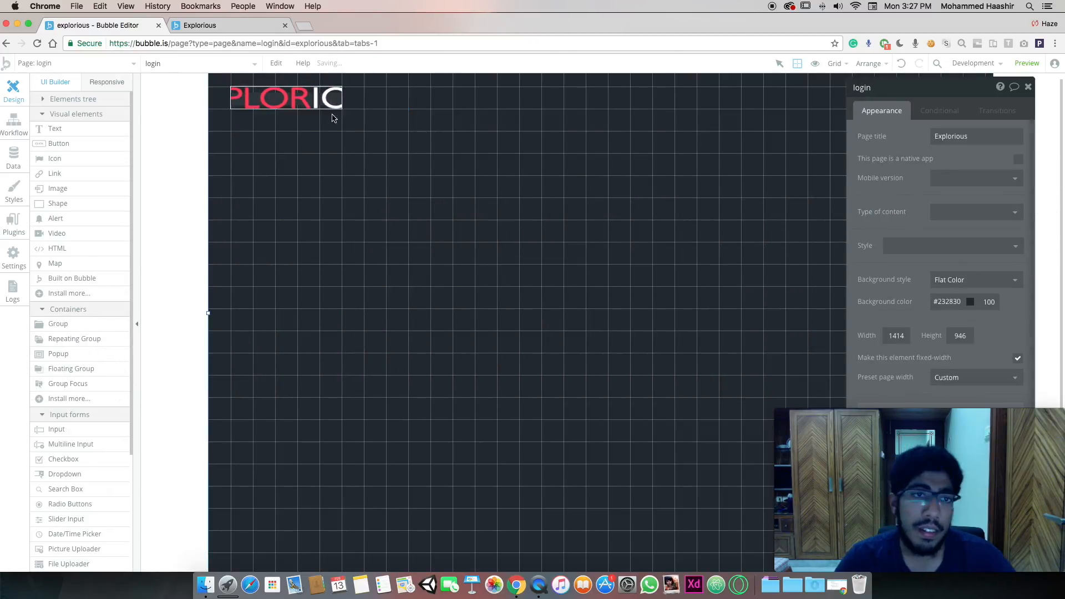
click(420, 133)
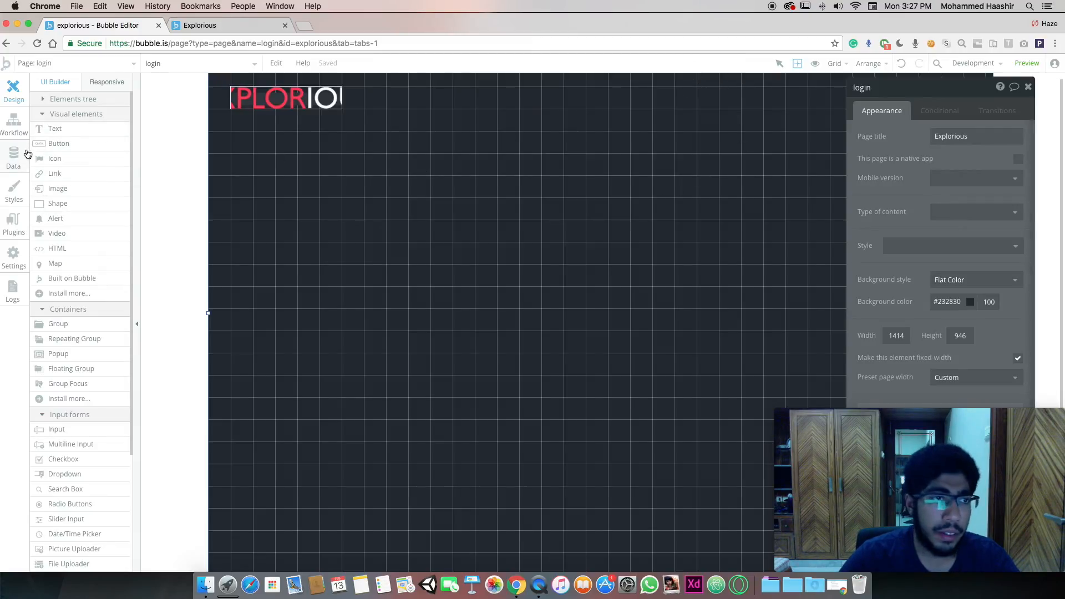
drag(81, 146, 499, 435)
Make the new button wider and shorter and move it up and left
drag(573, 488, 658, 460)
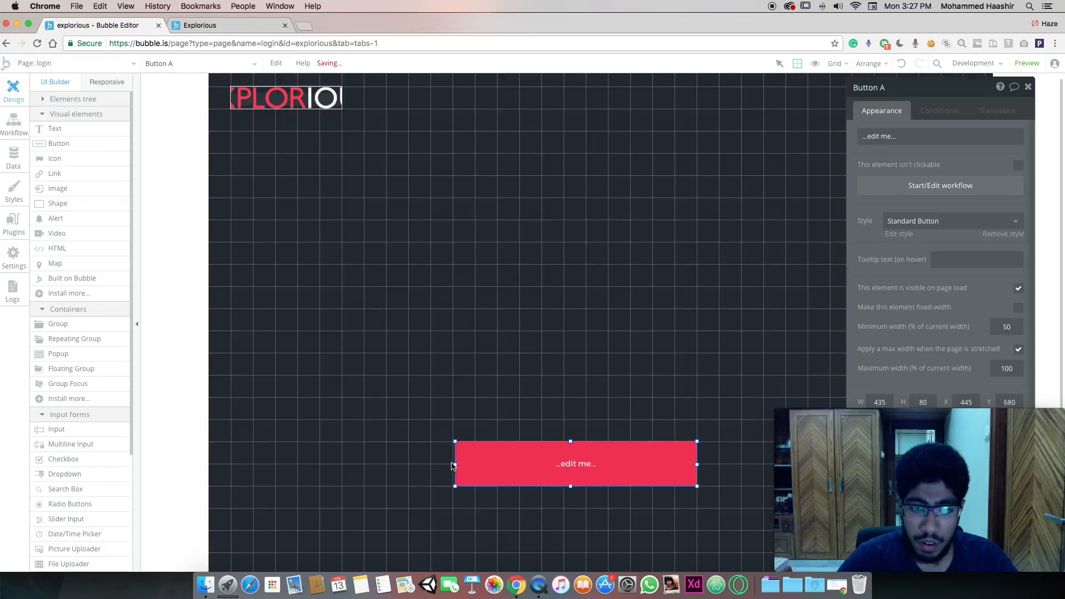
click(453, 370)
drag(582, 463, 575, 414)
click(563, 363)
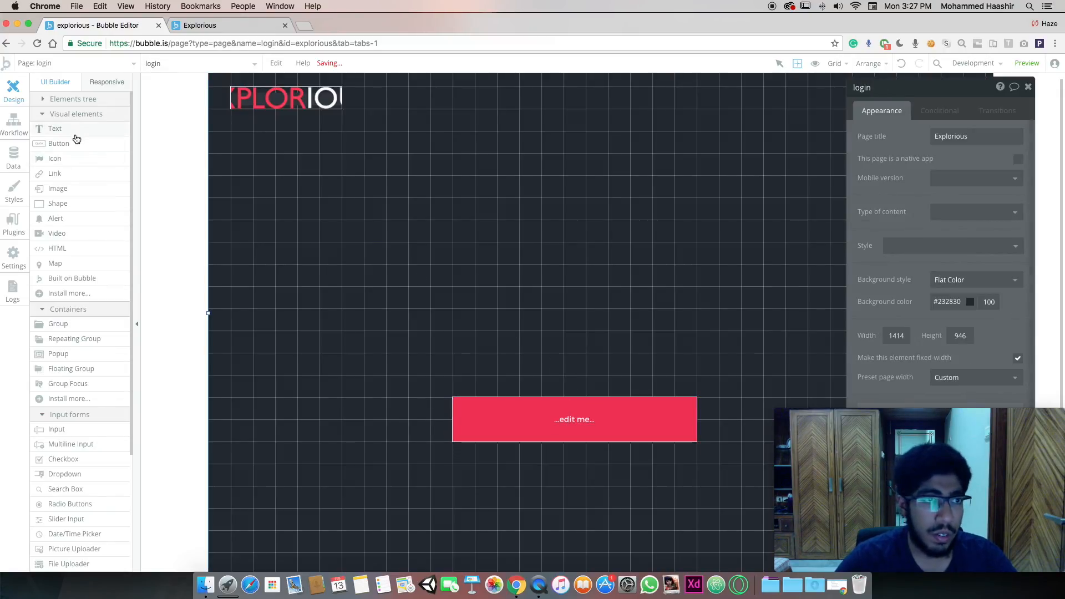
Add an input field above the button, about 40 px tall and as wide as the button
click(76, 432)
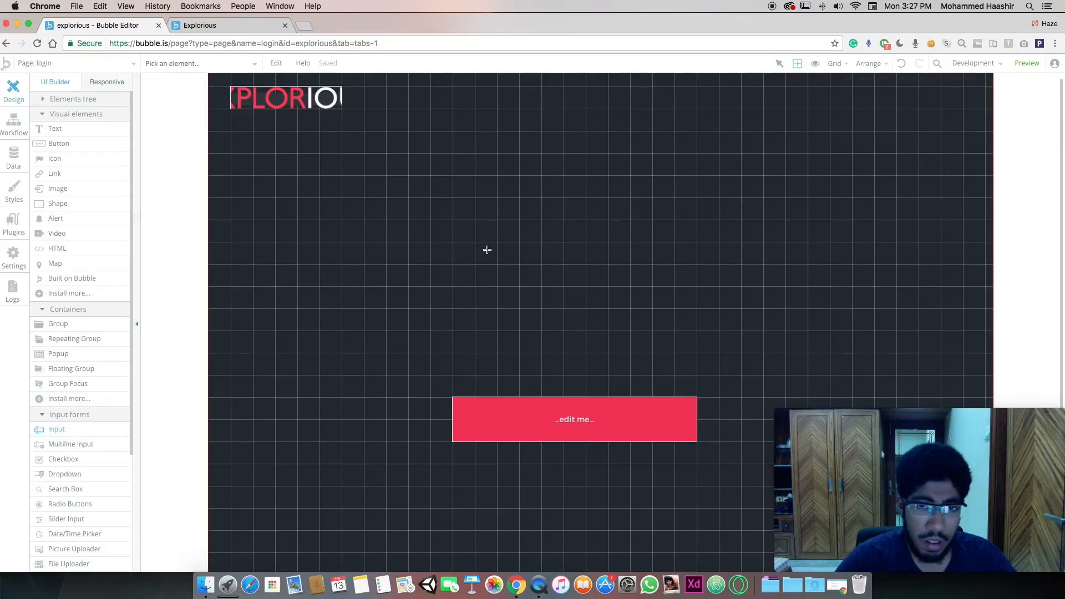
mouse_move(489, 246)
mouse_down()
mouse_move(672, 290)
mouse_move(628, 273)
mouse_move(611, 250)
mouse_up()
drag(541, 265, 546, 245)
drag(637, 231, 697, 232)
drag(532, 238, 530, 340)
Duplicate the input field, stack both inputs above the button, and caption the button 'Login'
key(super+c)
key(super+v)
shift+click(503, 303)
drag(503, 304, 500, 278)
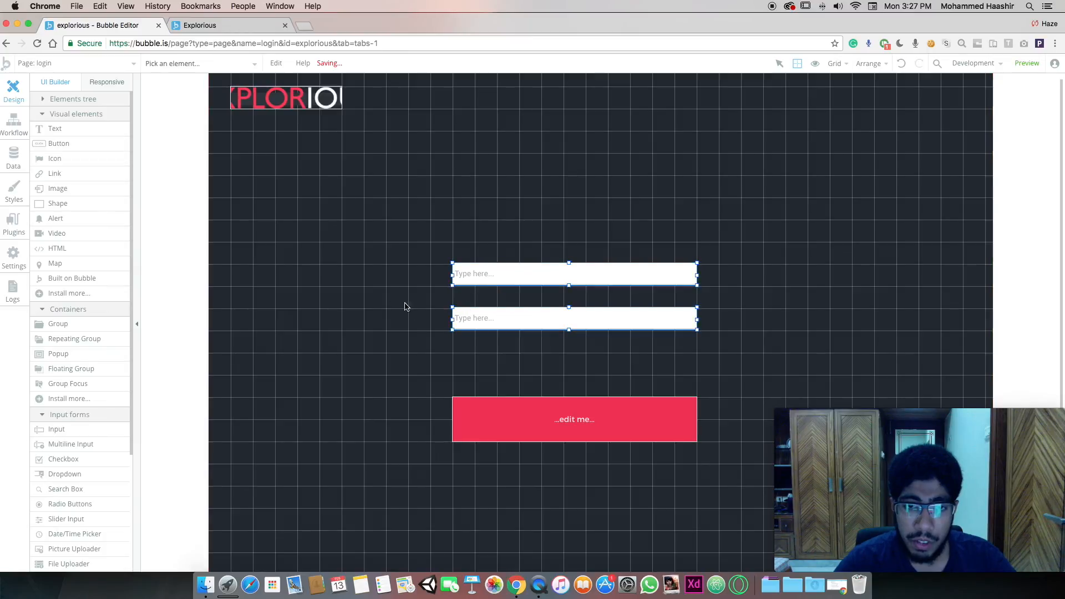
click(459, 276)
drag(537, 404, 528, 395)
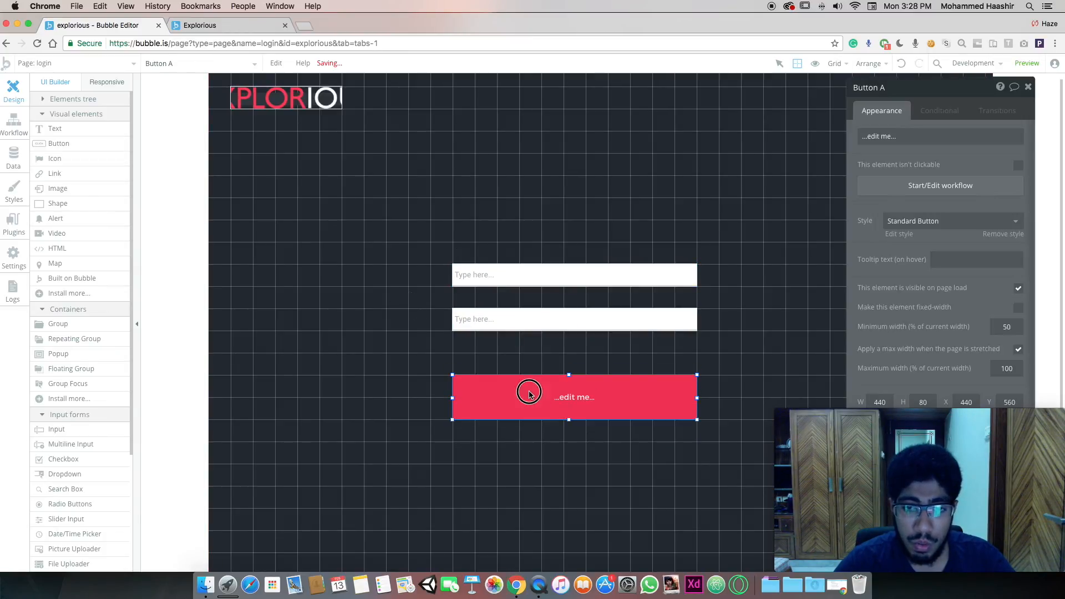
text(Login)
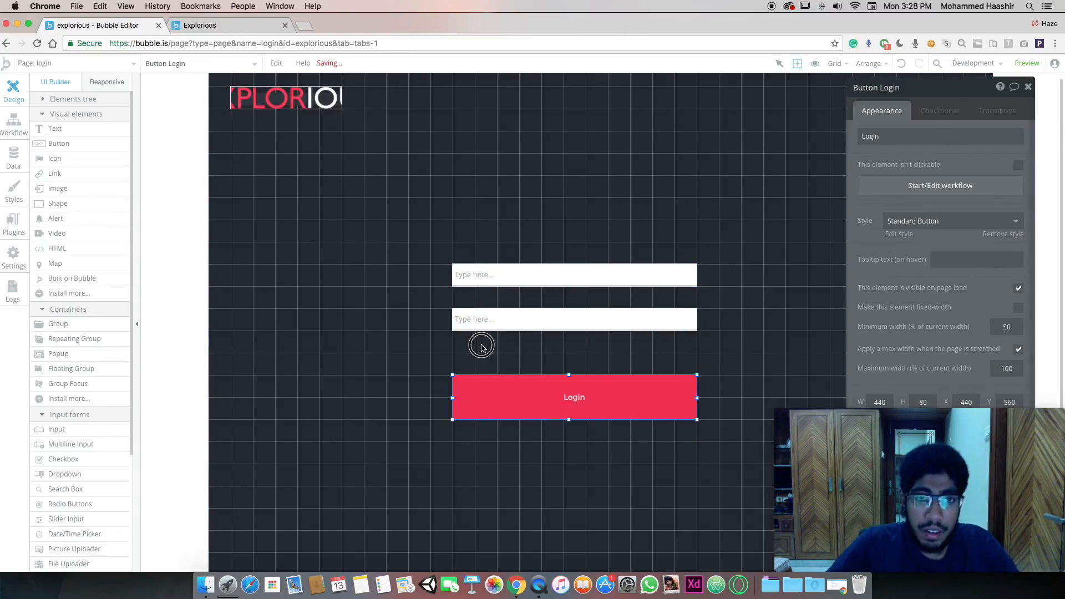
drag(481, 345, 536, 274)
drag(938, 93, 907, 64)
click(659, 313)
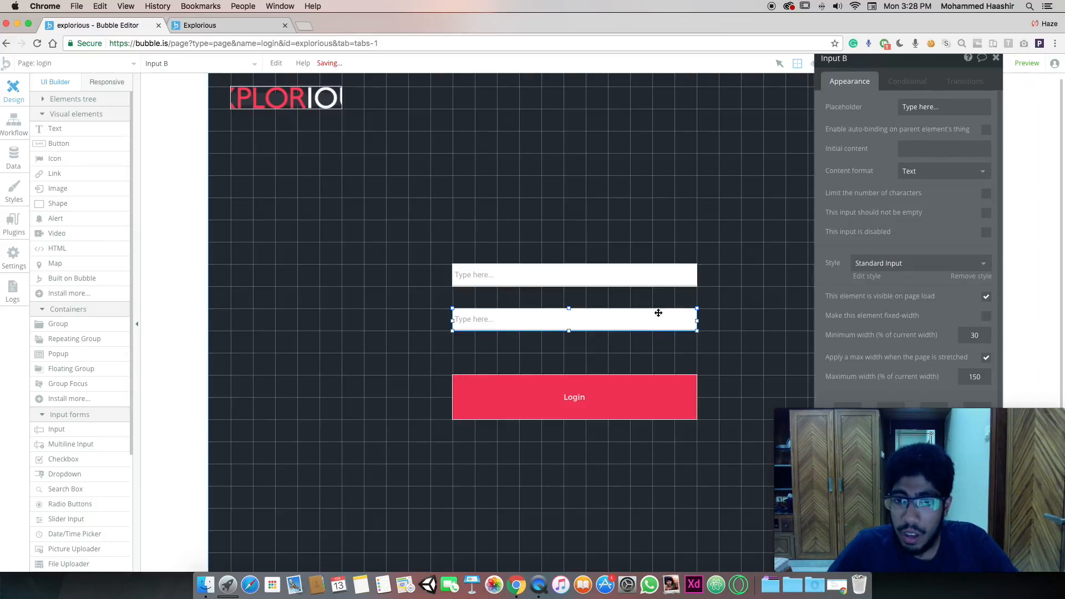
Remove the background fill from the shared input style
click(866, 276)
scroll(943, 310, down, 5)
scroll(978, 318, up, 5)
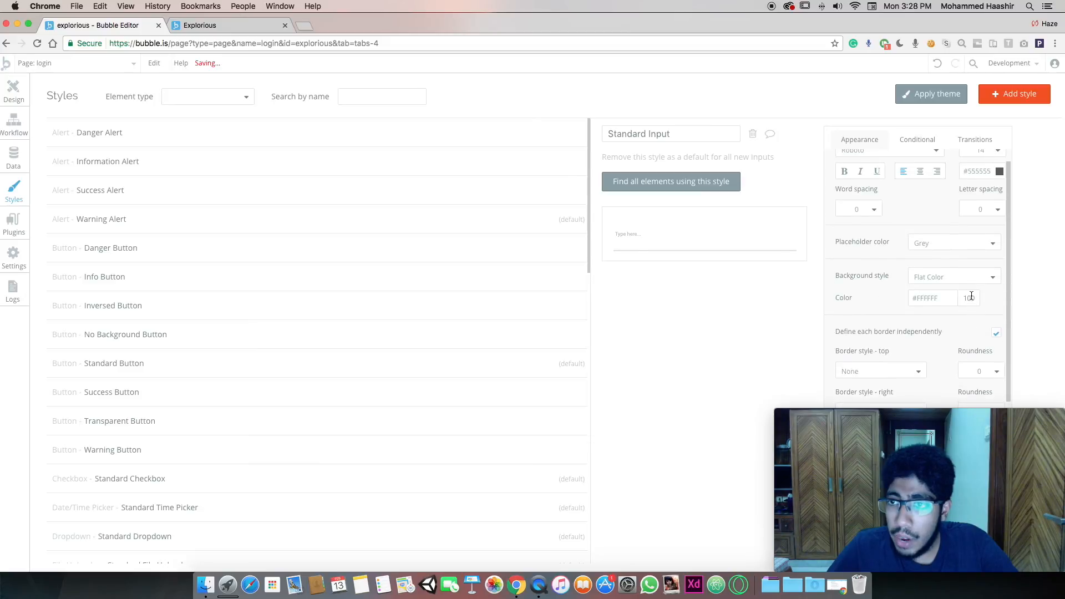
click(944, 277)
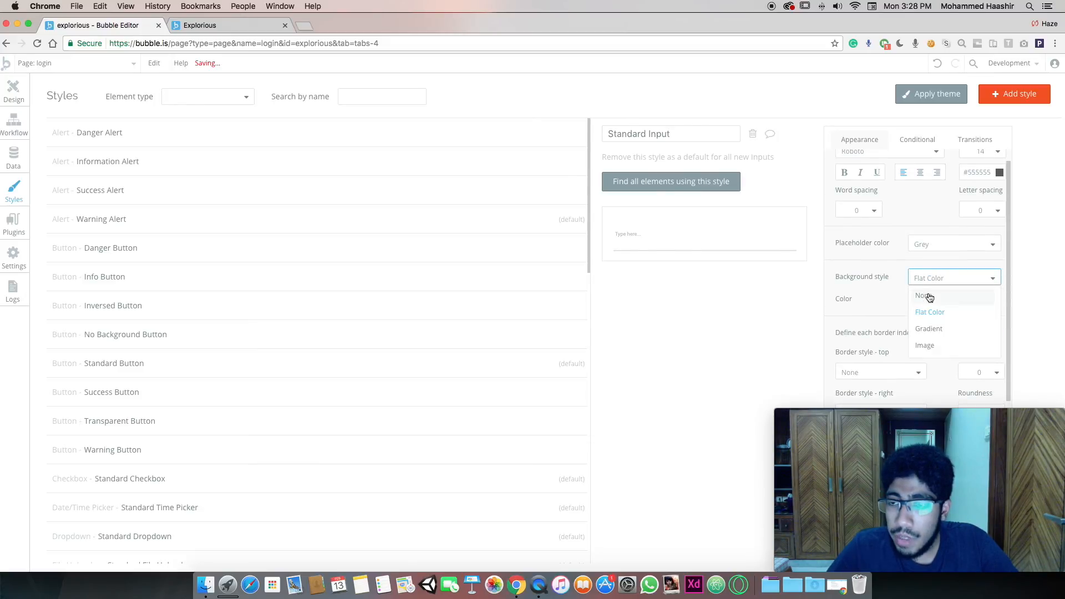
click(930, 297)
click(10, 93)
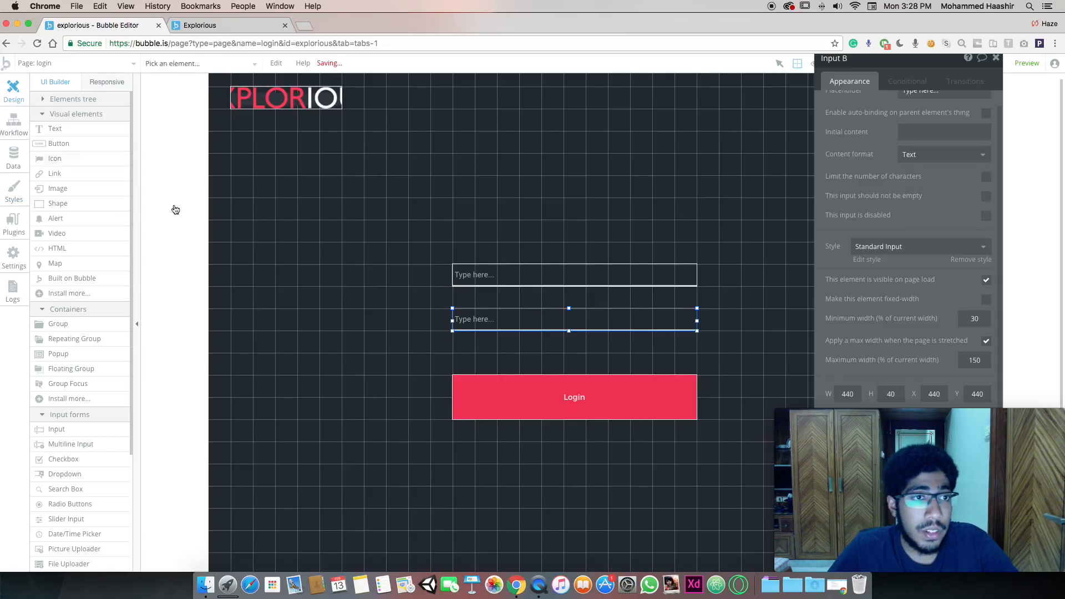
Set the second input's content format to Password
click(564, 277)
click(584, 348)
click(586, 328)
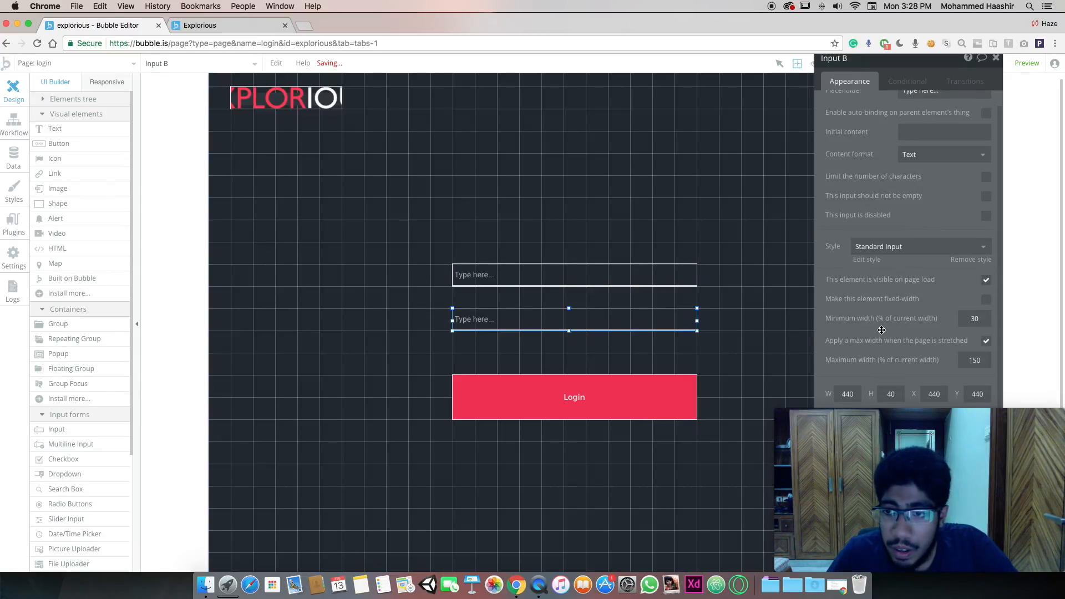
shift+click(683, 283)
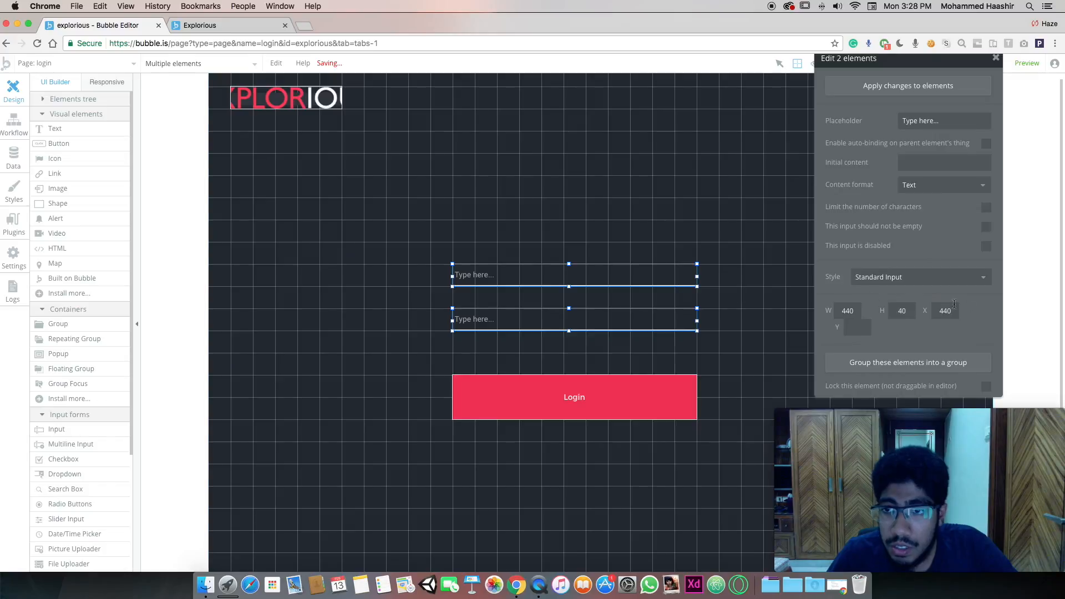
click(732, 292)
click(663, 327)
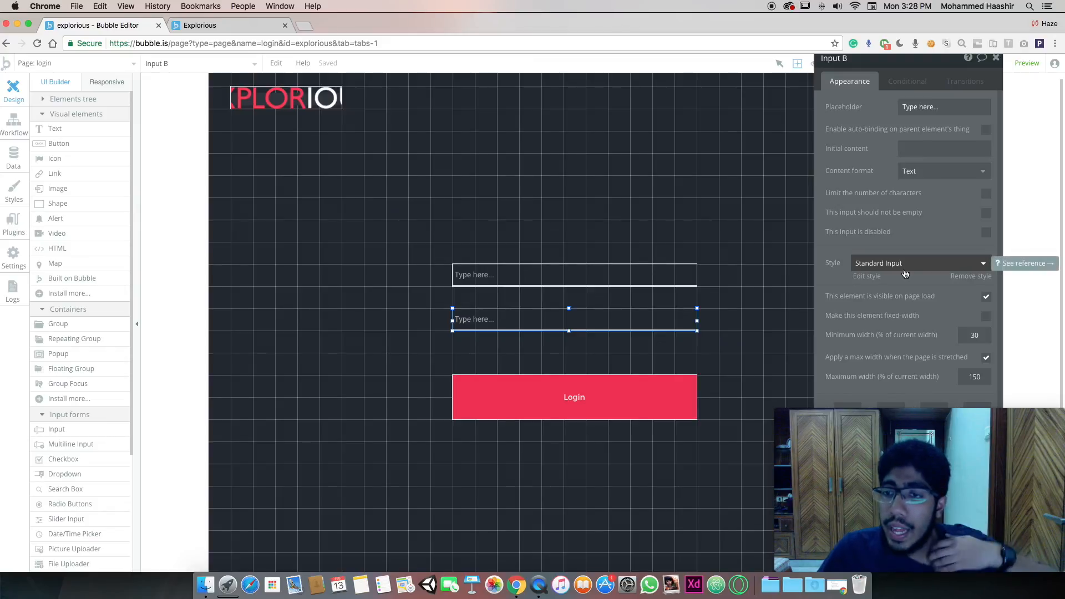
click(930, 176)
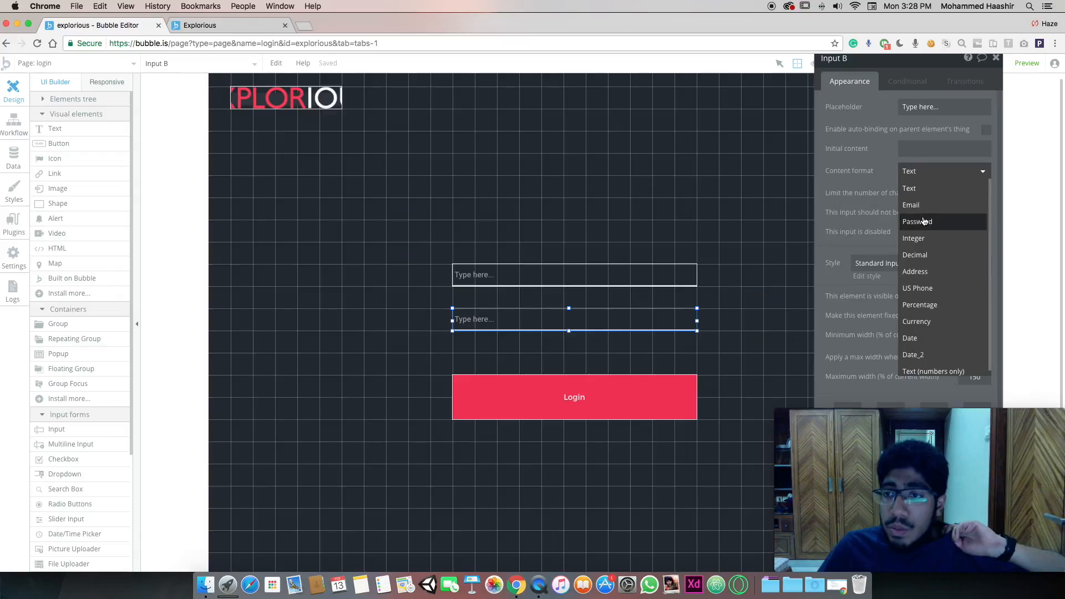
click(921, 221)
Make the first input an Email field with placeholder 'Email'
click(728, 255)
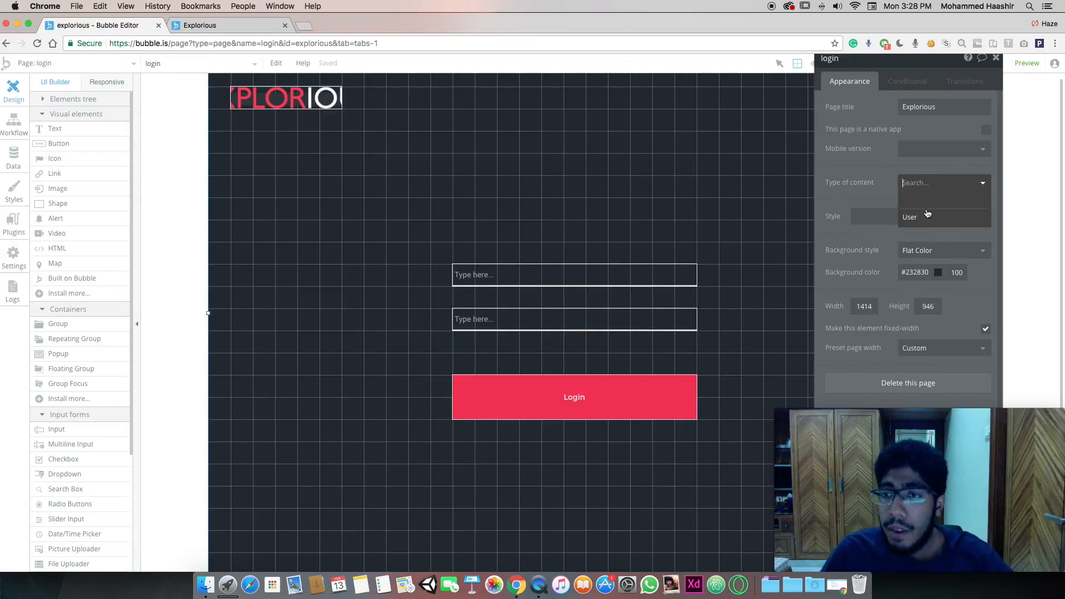
click(914, 221)
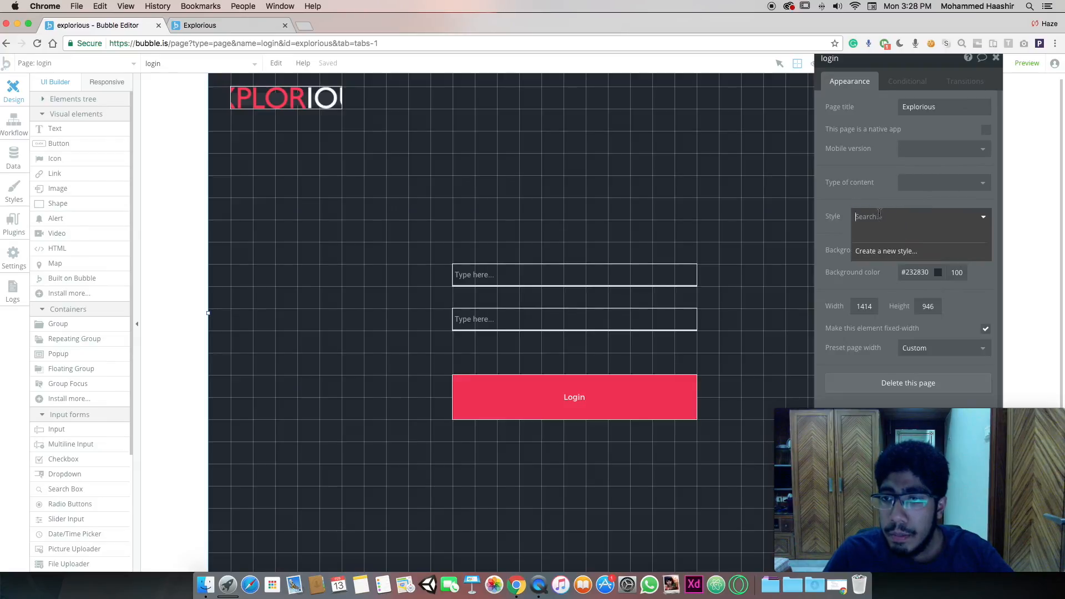
click(867, 181)
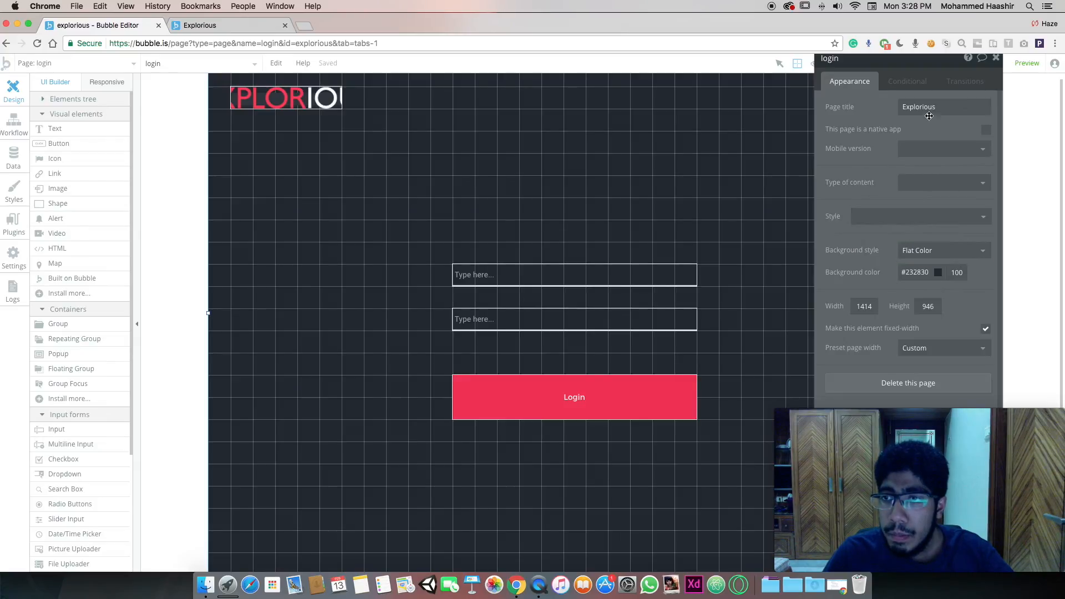
click(634, 268)
click(953, 172)
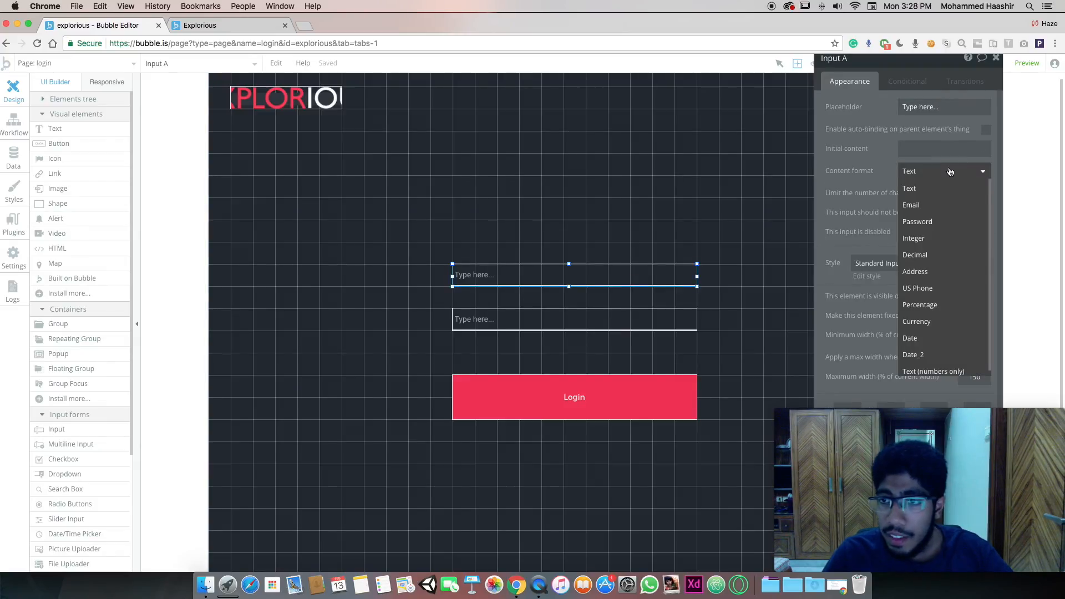
click(927, 205)
click(932, 106)
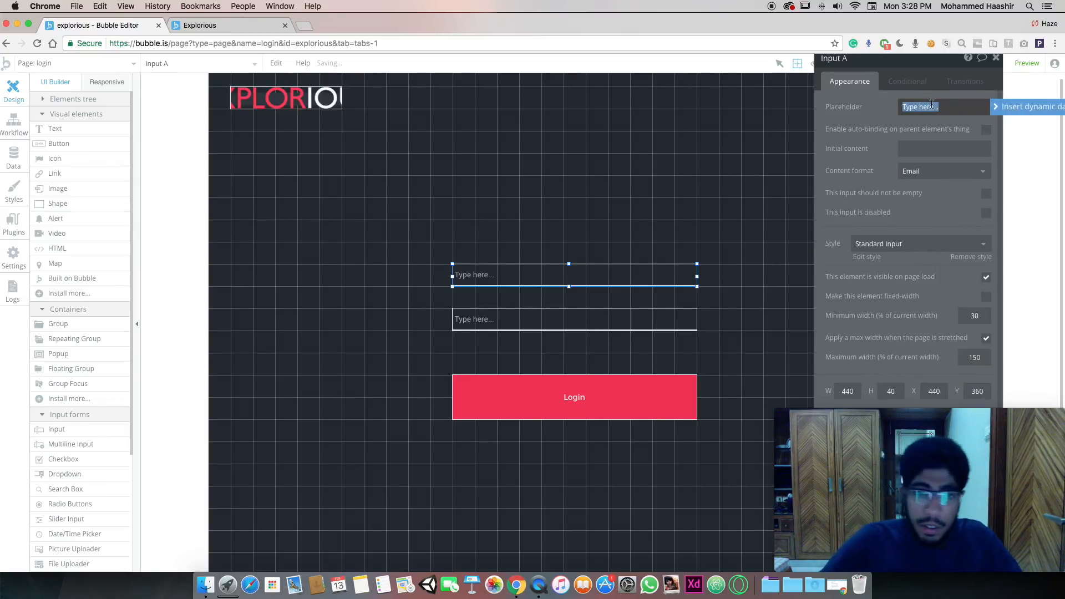
text(Email)
Give the second input the placeholder 'Password'
click(588, 322)
click(922, 107)
text(Passwor)
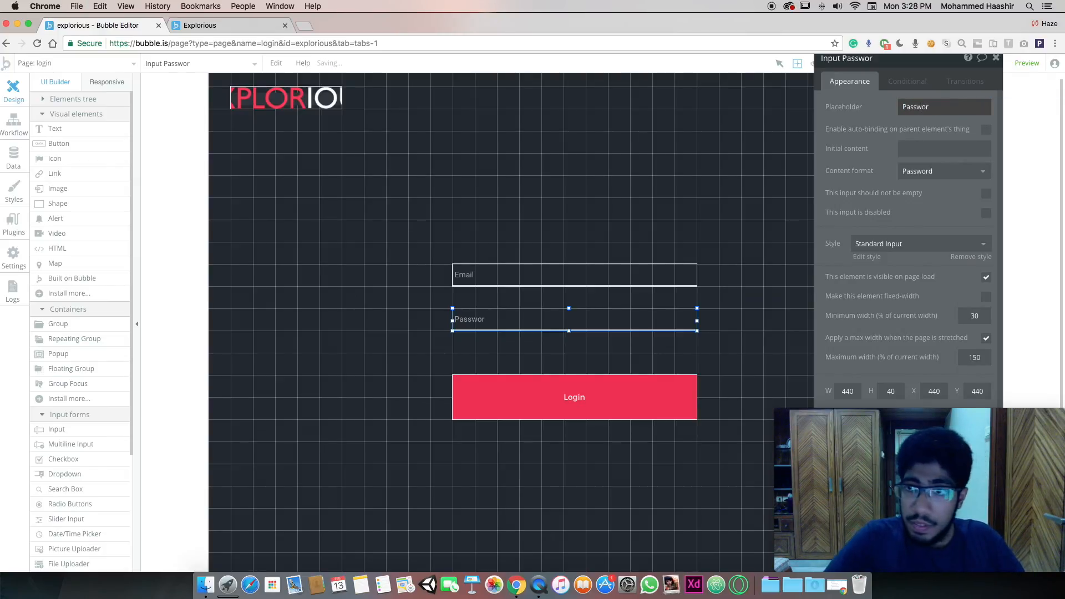
click(930, 108)
click(946, 108)
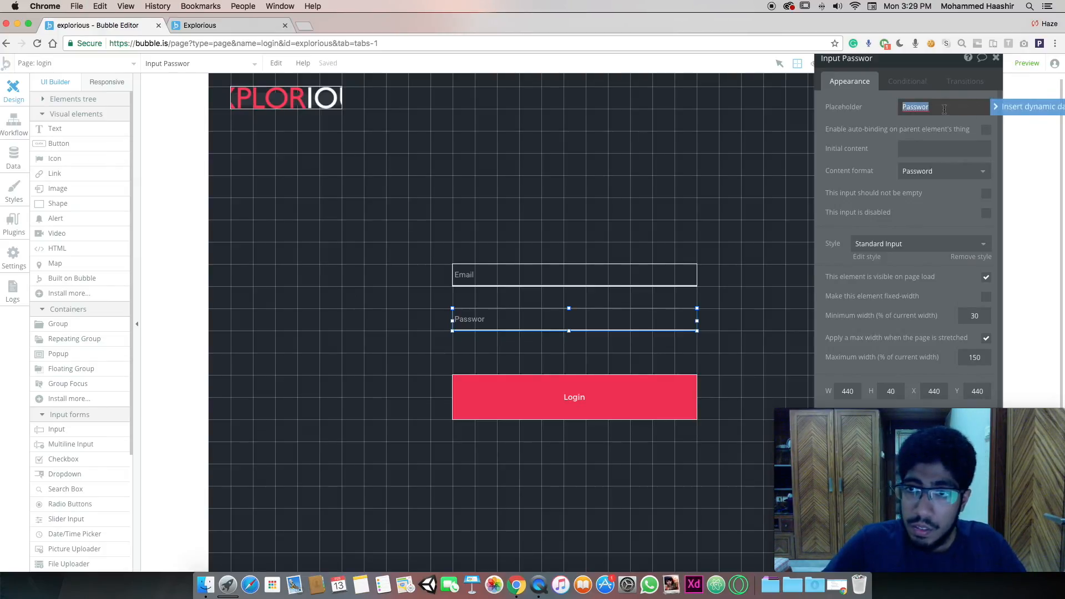
text(Password)
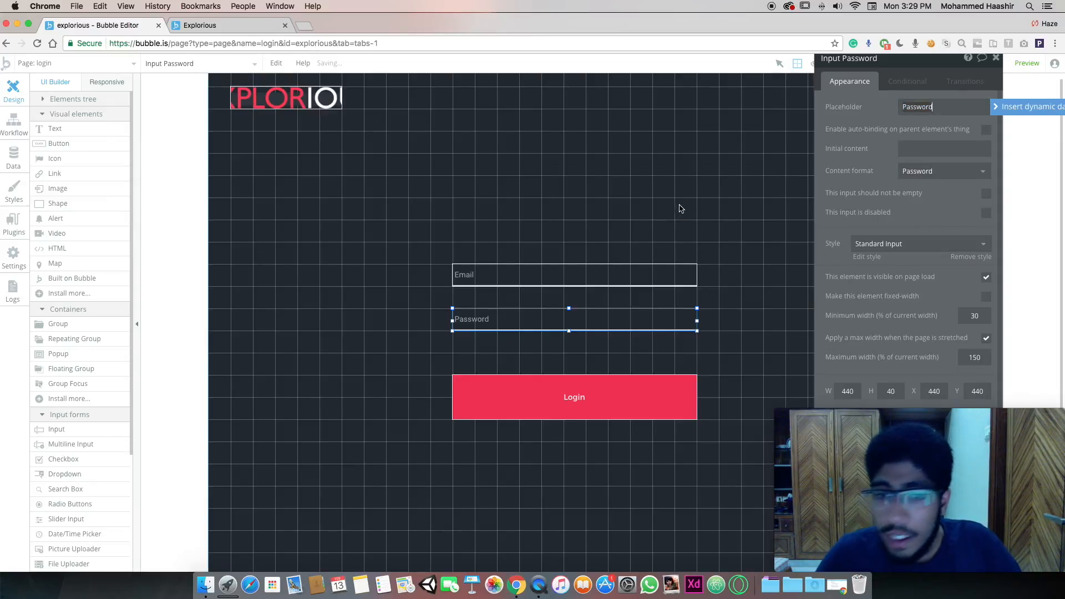
click(646, 232)
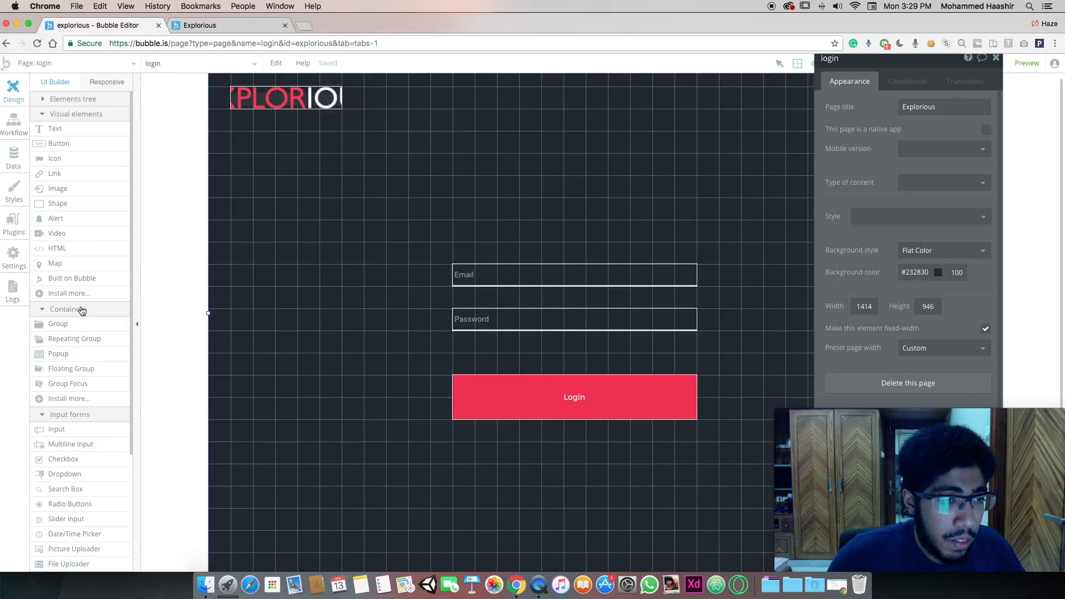
Draw a checkbox between the Password field and the Login button
click(71, 459)
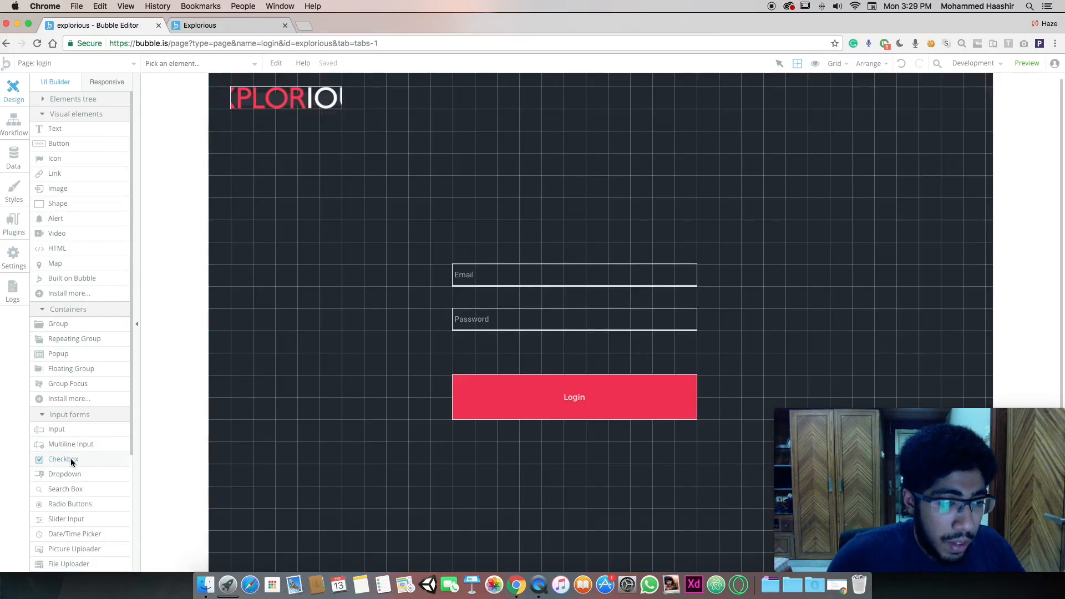
mouse_move(464, 346)
mouse_down()
mouse_move(638, 364)
mouse_move(566, 363)
mouse_move(696, 365)
mouse_up()
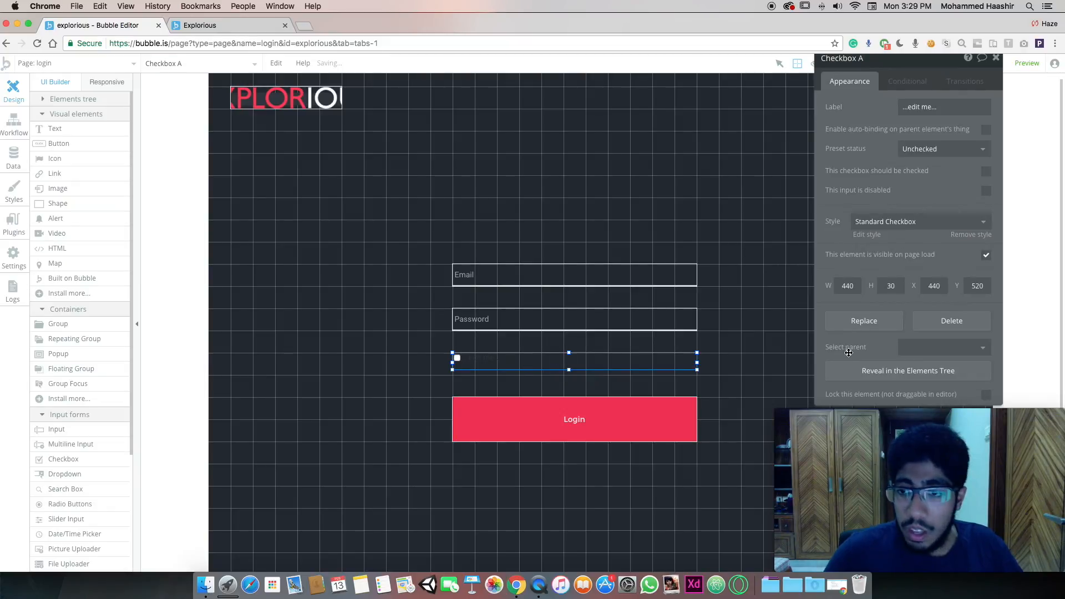
click(867, 235)
drag(1064, 332, 626, 332)
click(726, 222)
scroll(732, 209, down, 5)
scroll(776, 278, right, 1)
Style the checkbox text white in Montserrat, matching the mockup
double_click(828, 363)
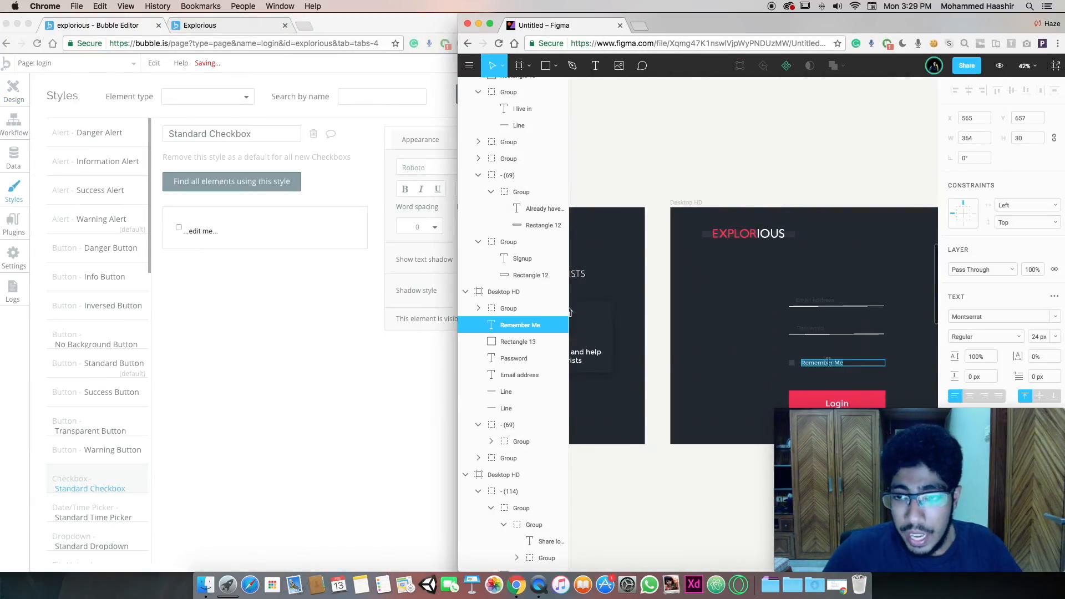
click(359, 326)
click(560, 188)
drag(542, 201, 423, 165)
click(442, 345)
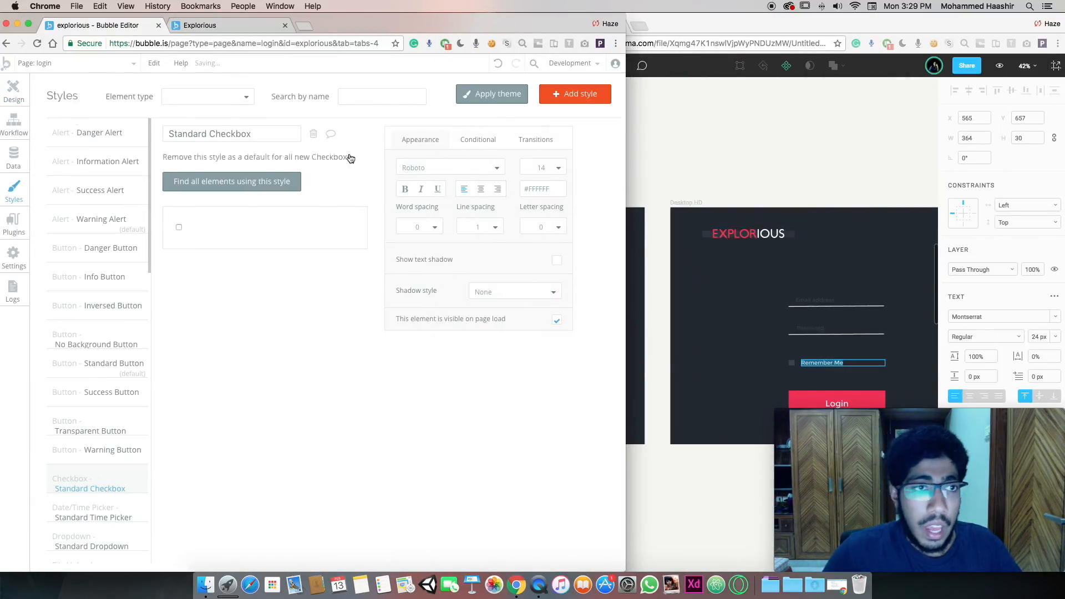
click(446, 168)
text(Montse)
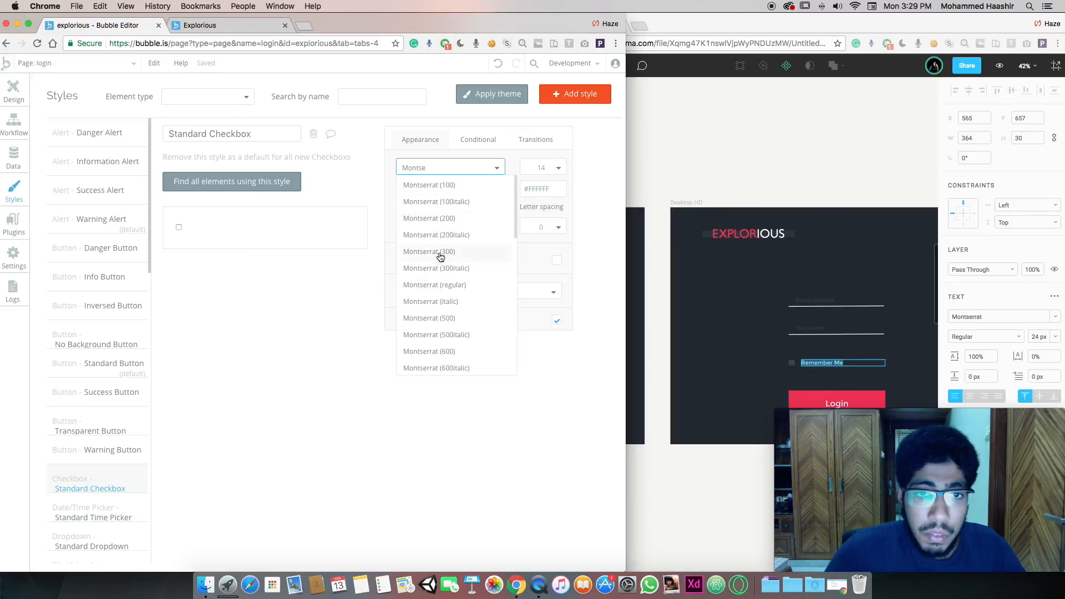
click(452, 318)
click(13, 90)
Label the checkbox 'Remember Me'
click(325, 173)
scroll(326, 173, right, 4)
scroll(366, 240, left, 1)
drag(625, 217, 1061, 264)
drag(487, 147, 378, 136)
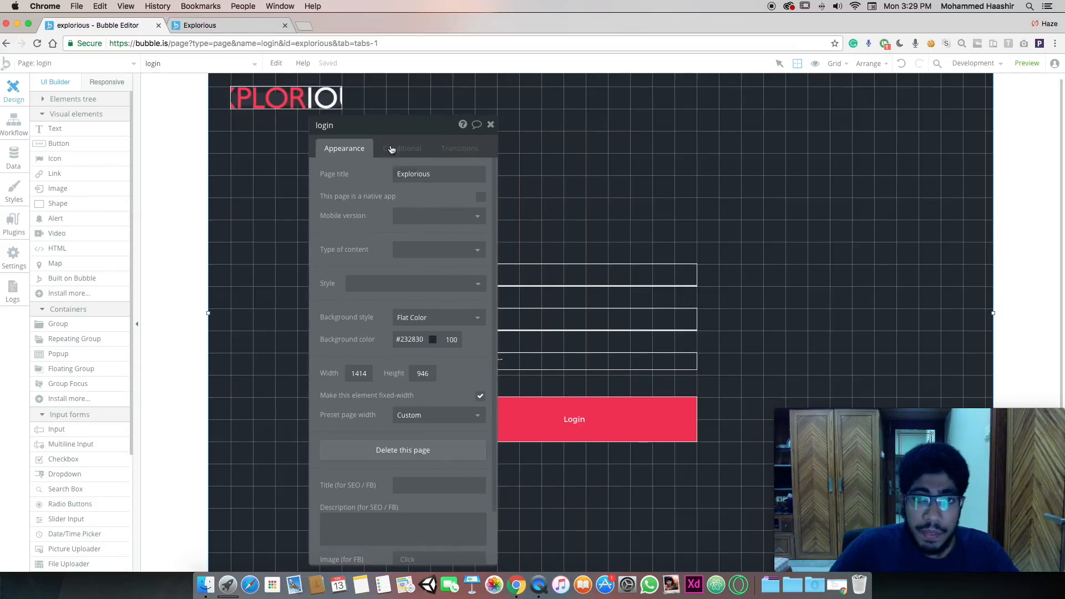
click(566, 357)
text(Remember Me)
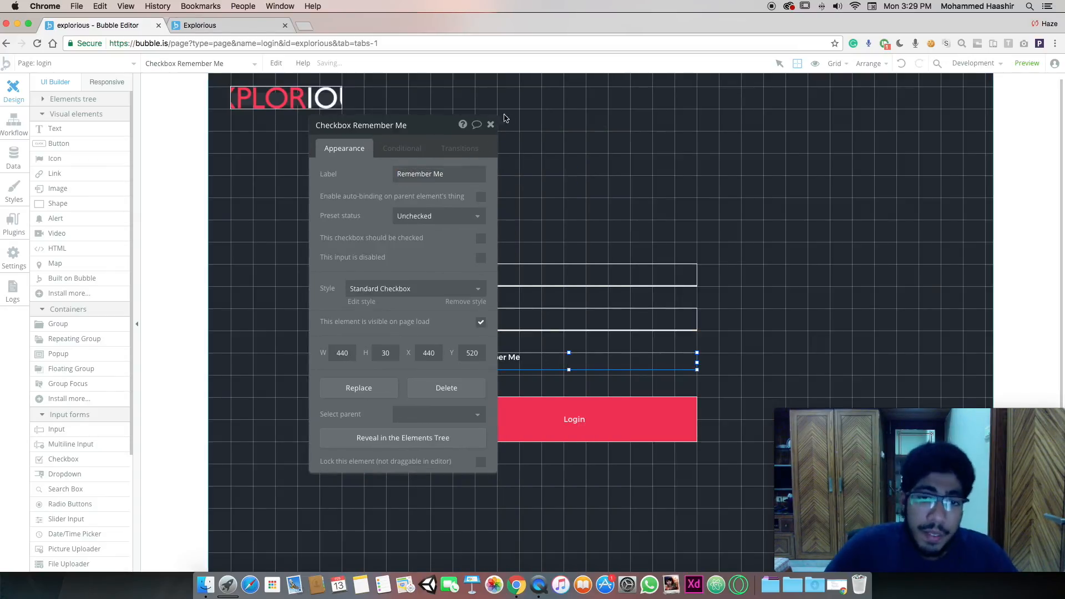
click(561, 298)
scroll(565, 280, down, 3)
click(577, 286)
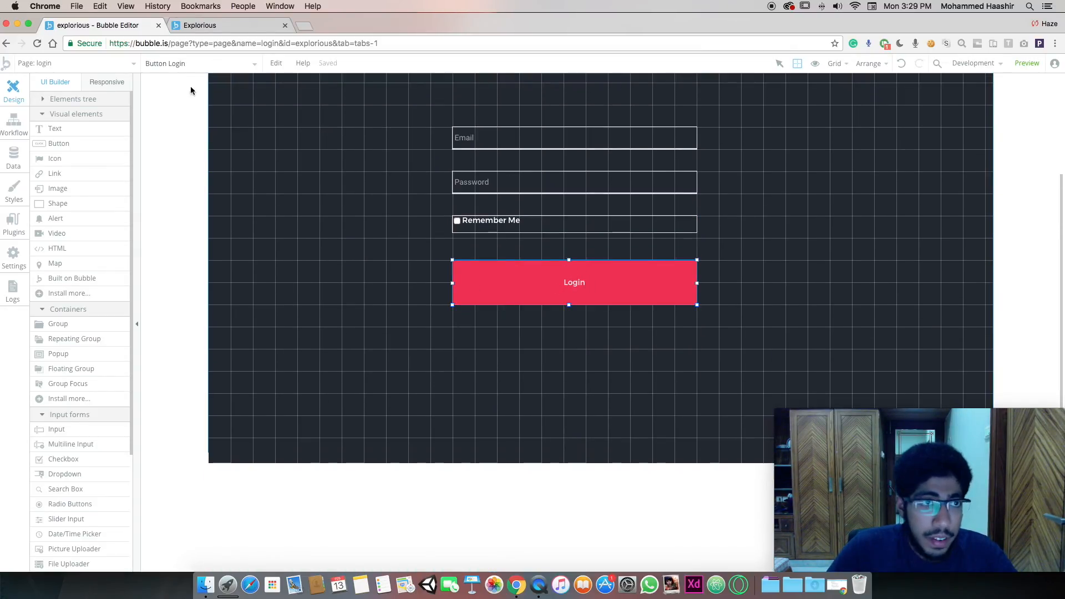
On the index page, open the 'Already have an account' button's properties
click(92, 64)
click(81, 108)
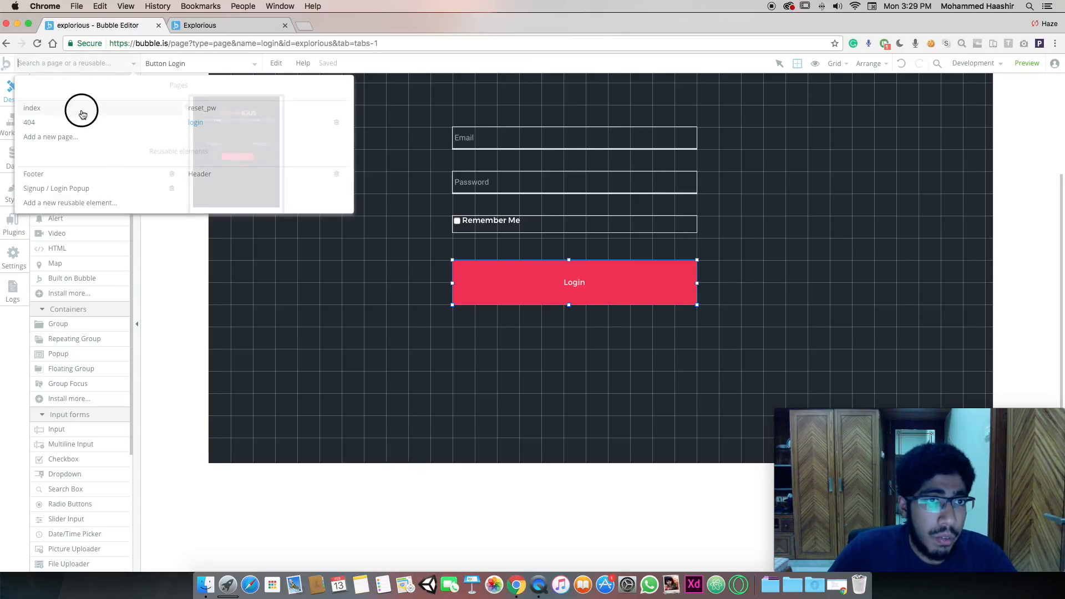
click(590, 506)
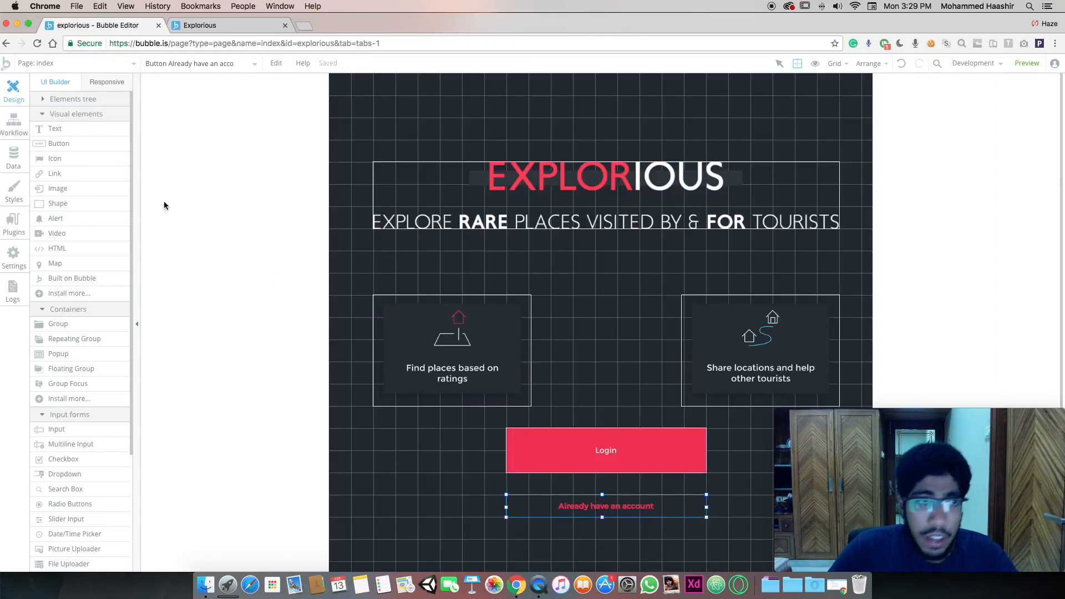
click(96, 69)
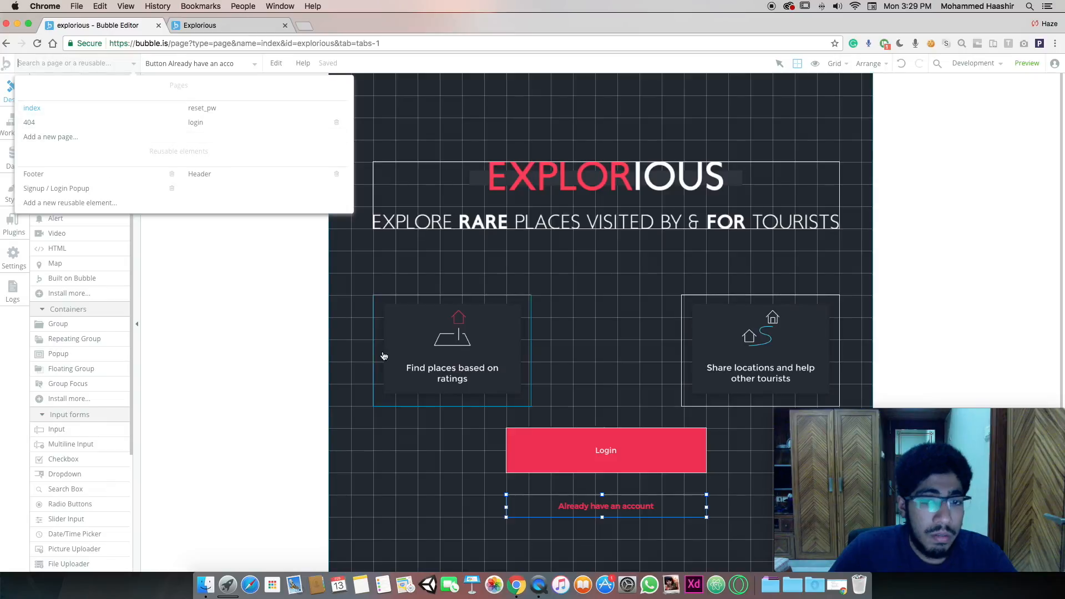
click(575, 517)
double_click(575, 517)
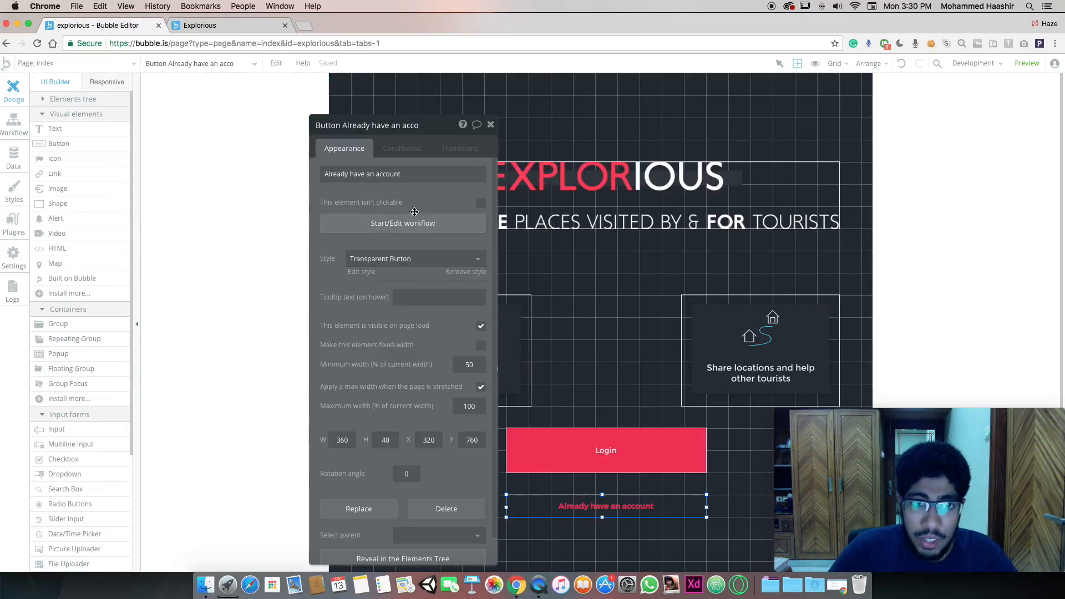
Change the button text to 'Don't have an account?' and copy it
triple_click(408, 177)
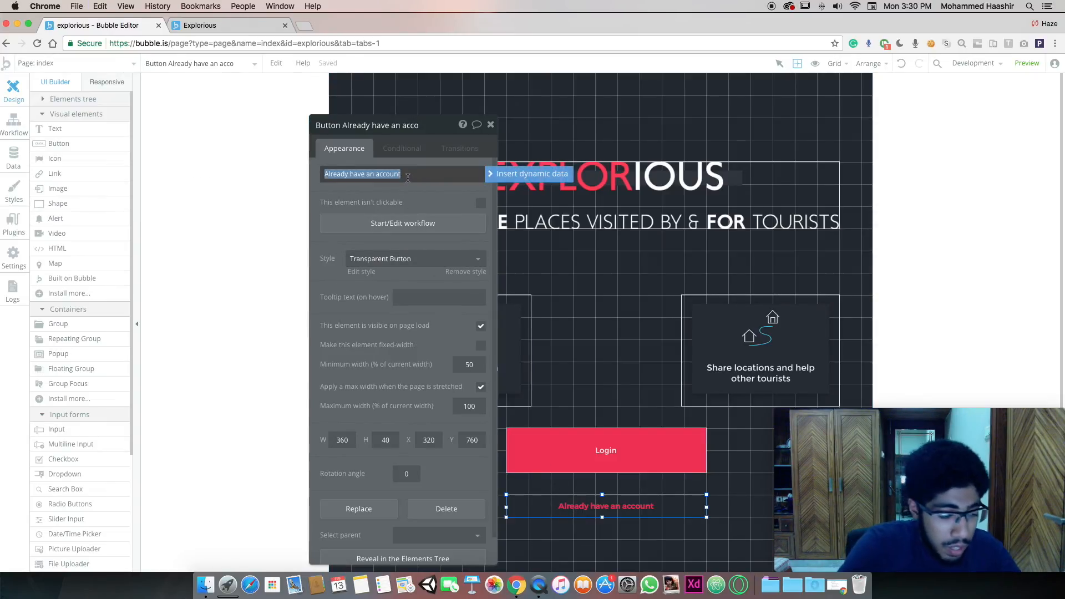
text(D)
key(super+z)
key(Left)
key(shift+Right)
text(Don't)
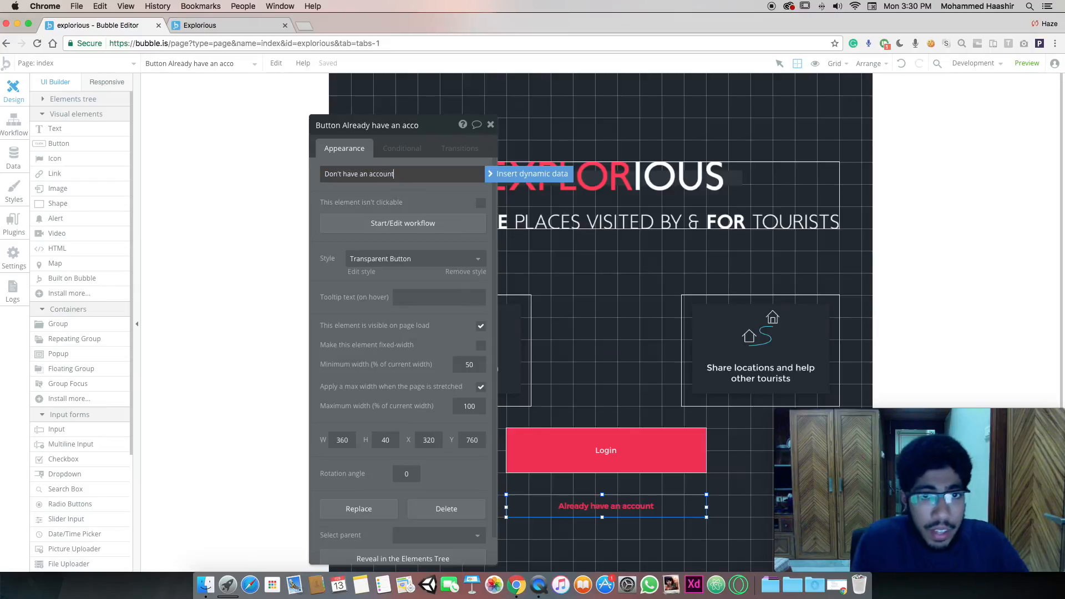
key(super+a)
key(super+c)
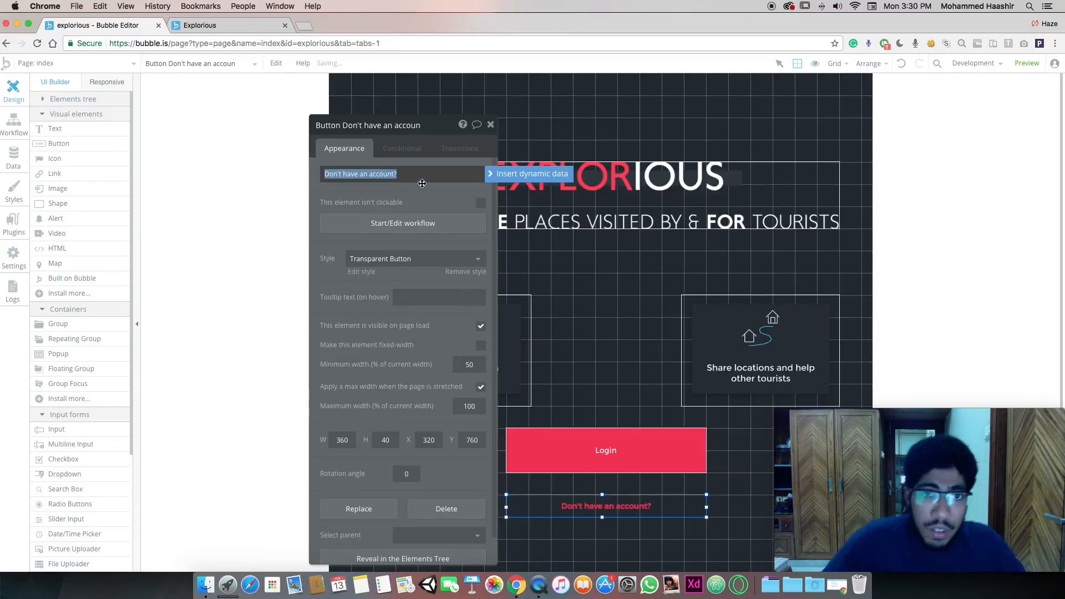
click(427, 192)
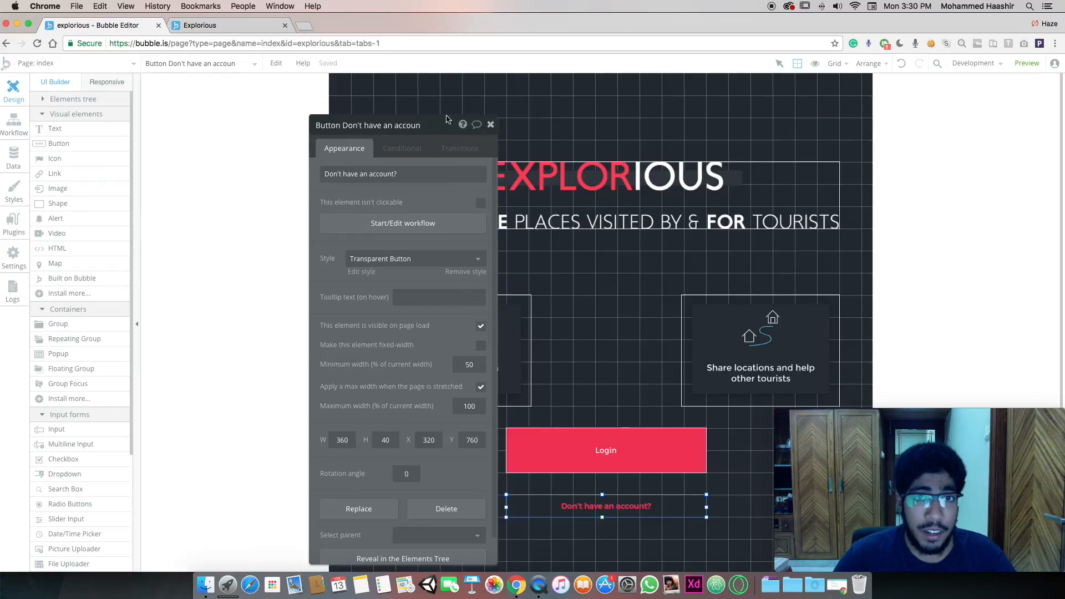
click(491, 125)
click(114, 64)
On the login page, place the 'Already have an account' button under Login, matching its width
click(221, 128)
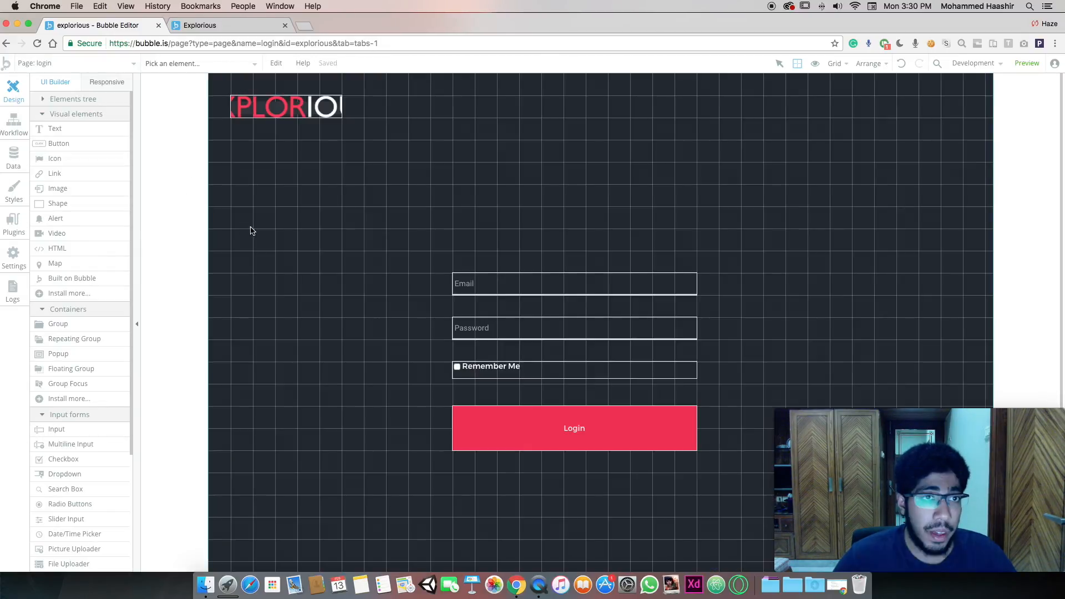
drag(471, 518, 538, 495)
drag(652, 488, 697, 486)
click(586, 512)
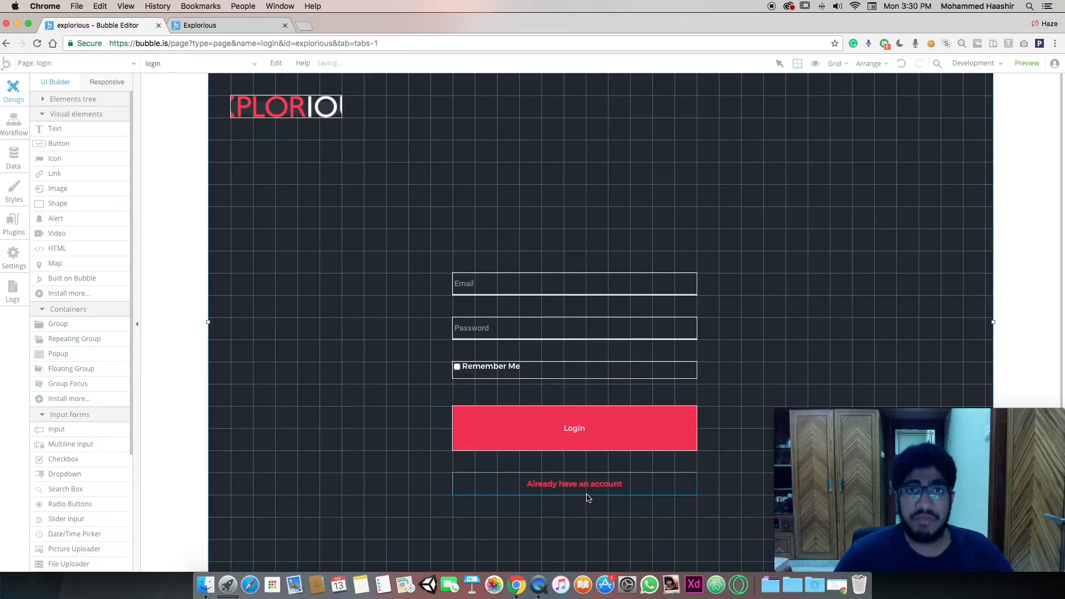
Check the Email input, Remember Me checkbox, Login and account buttons' alignment
click(577, 494)
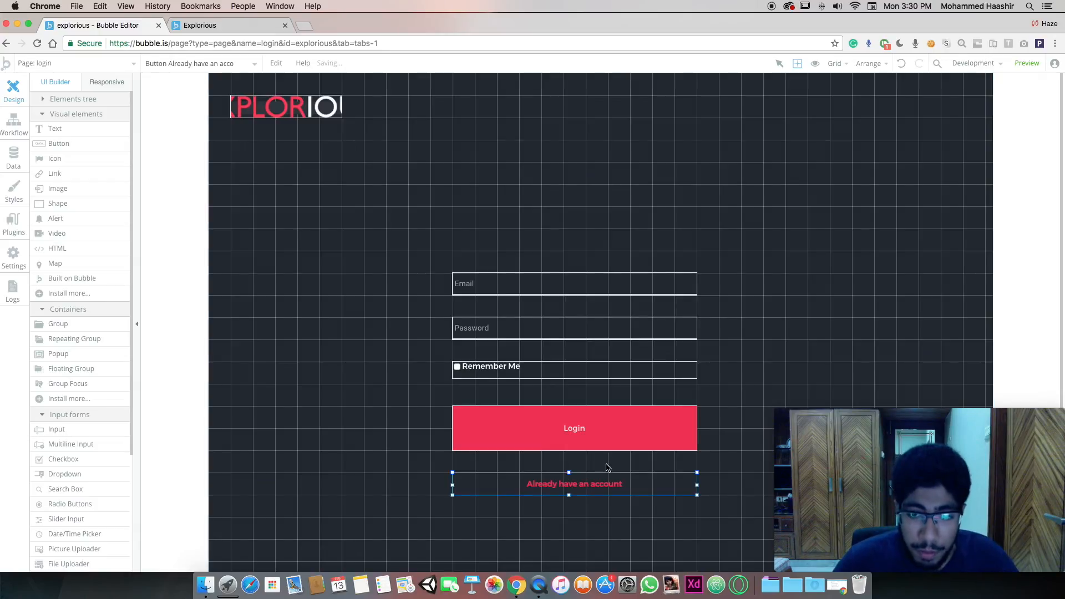
click(516, 286)
click(505, 373)
click(498, 417)
click(497, 480)
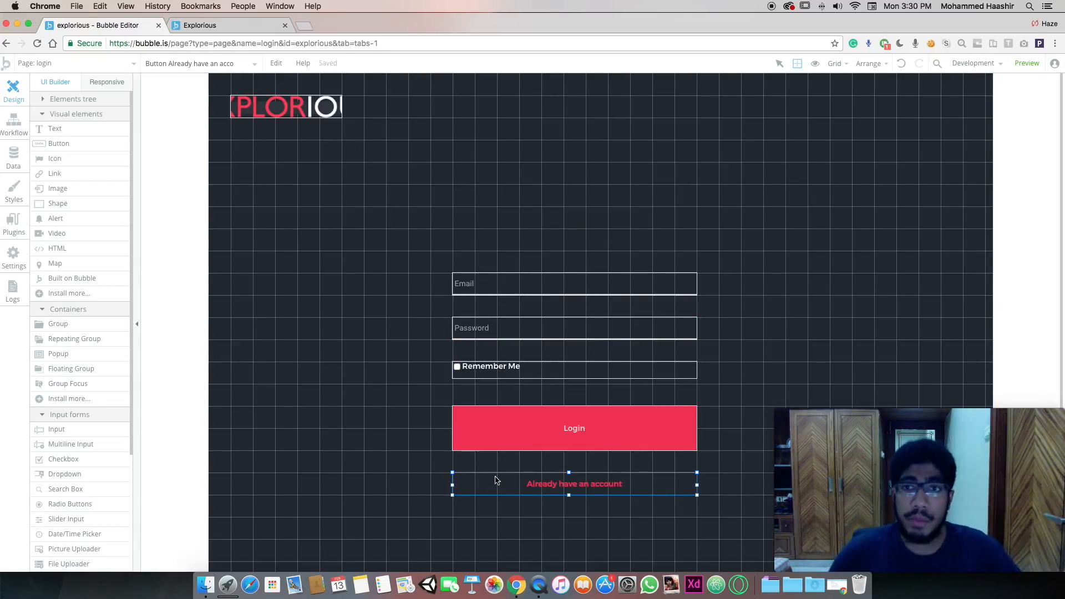
click(471, 463)
click(527, 436)
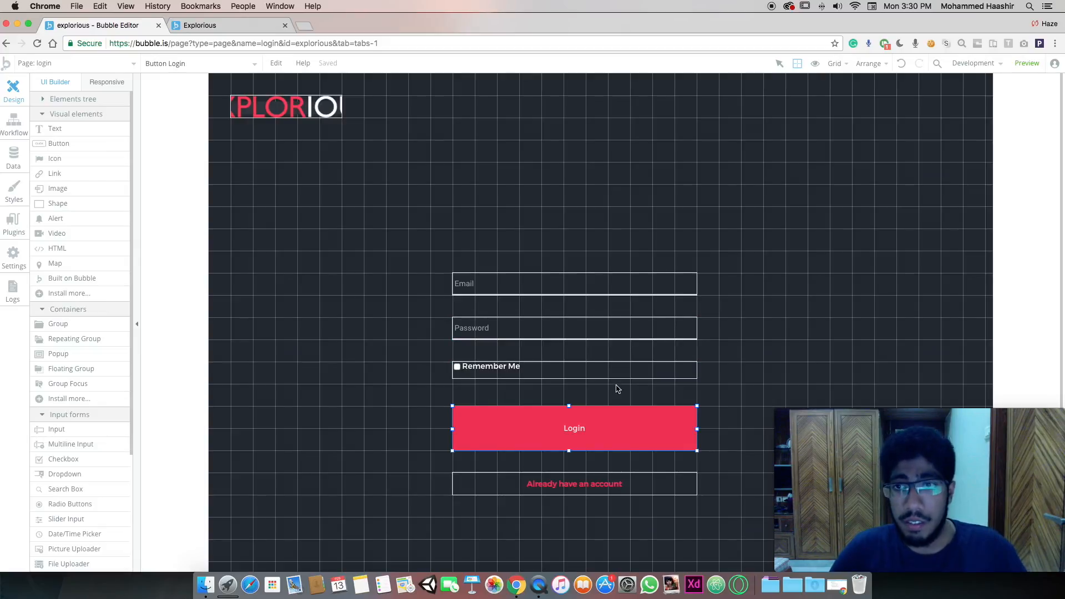
Add a 'Log the user in' action to Login's workflow using Input Email's value
double_click(594, 423)
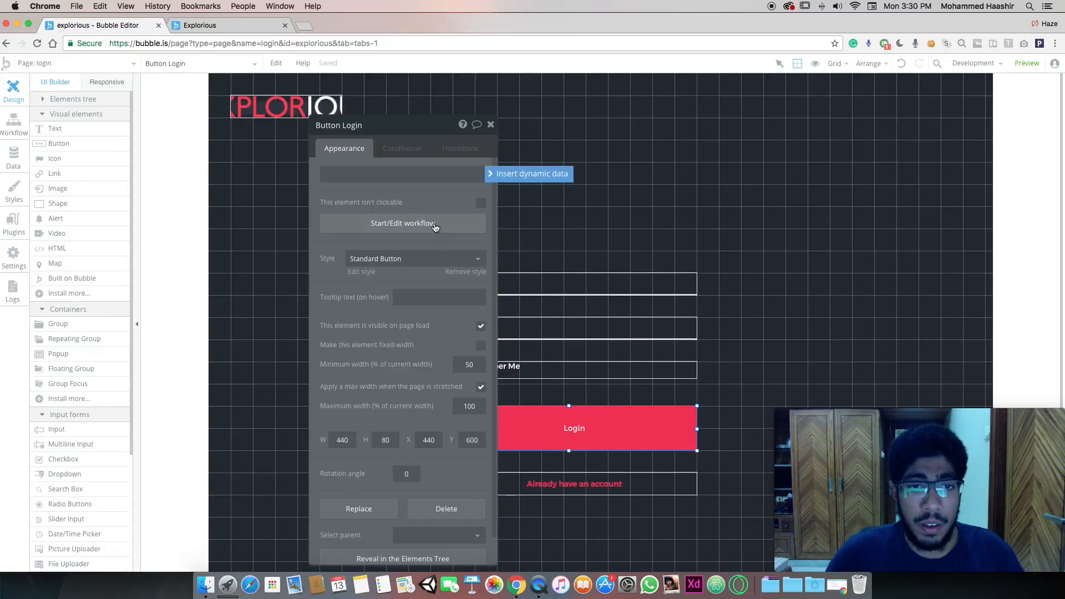
click(435, 225)
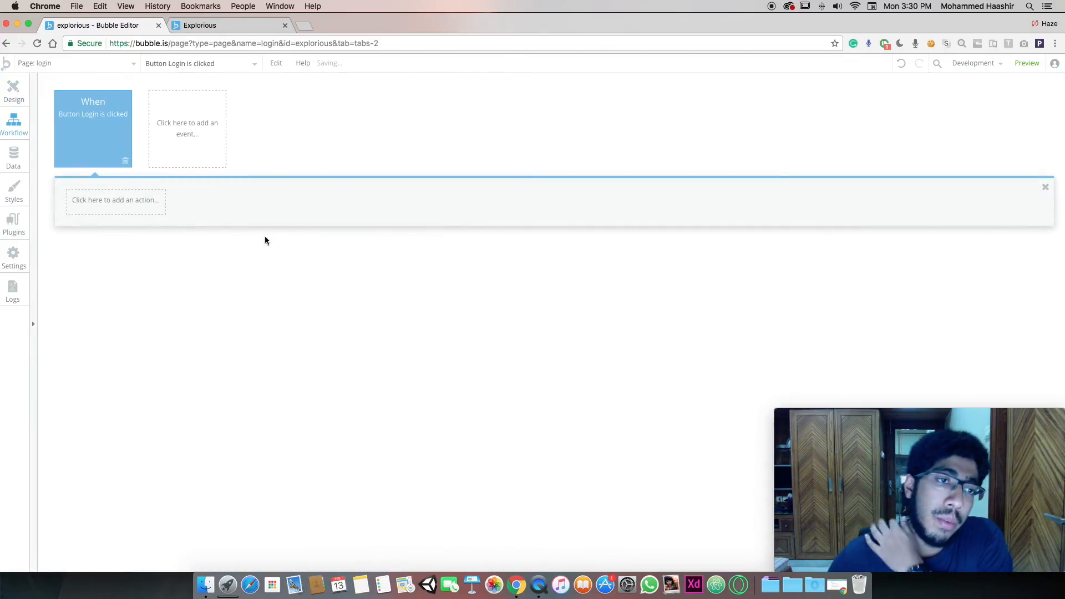
click(136, 206)
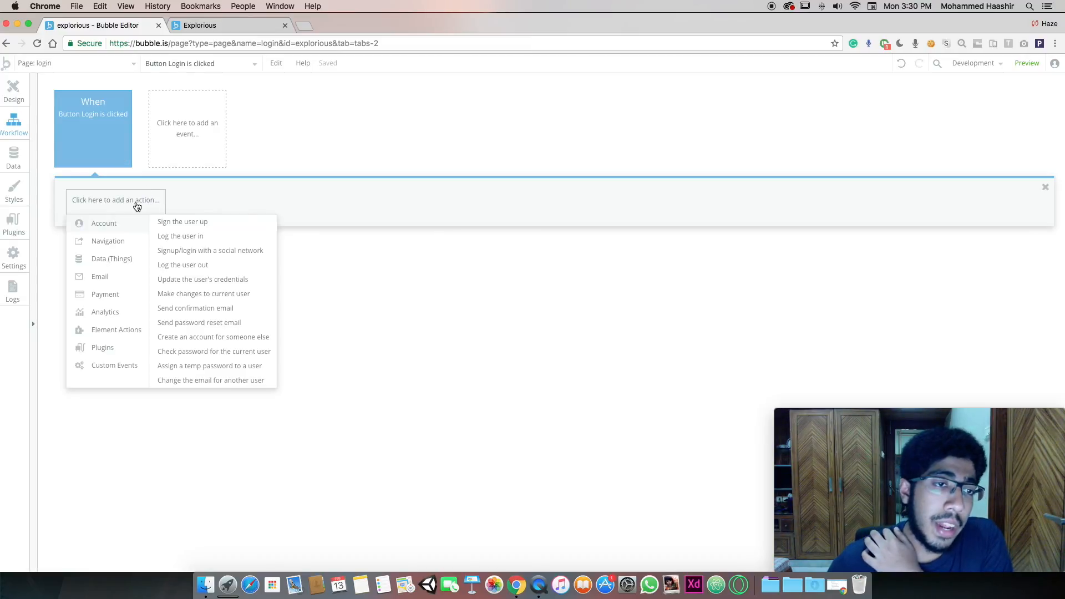
click(180, 238)
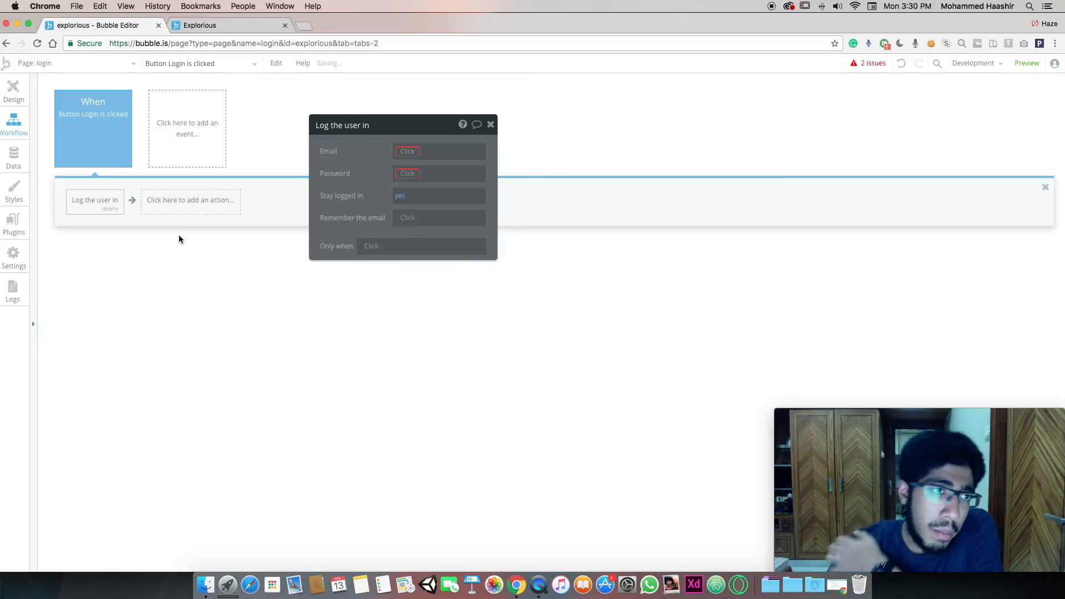
click(413, 151)
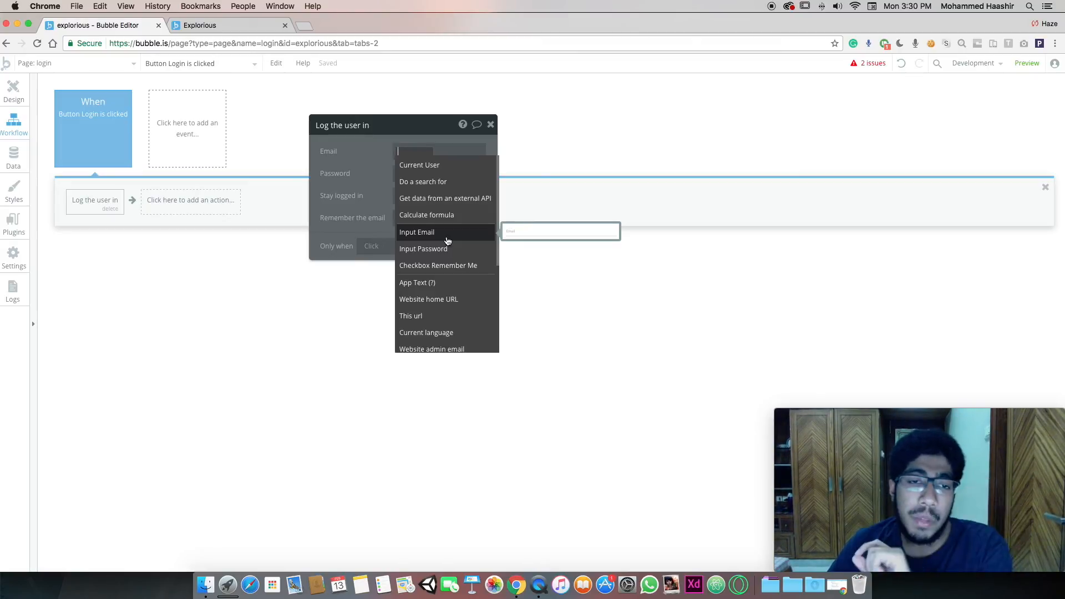
click(448, 240)
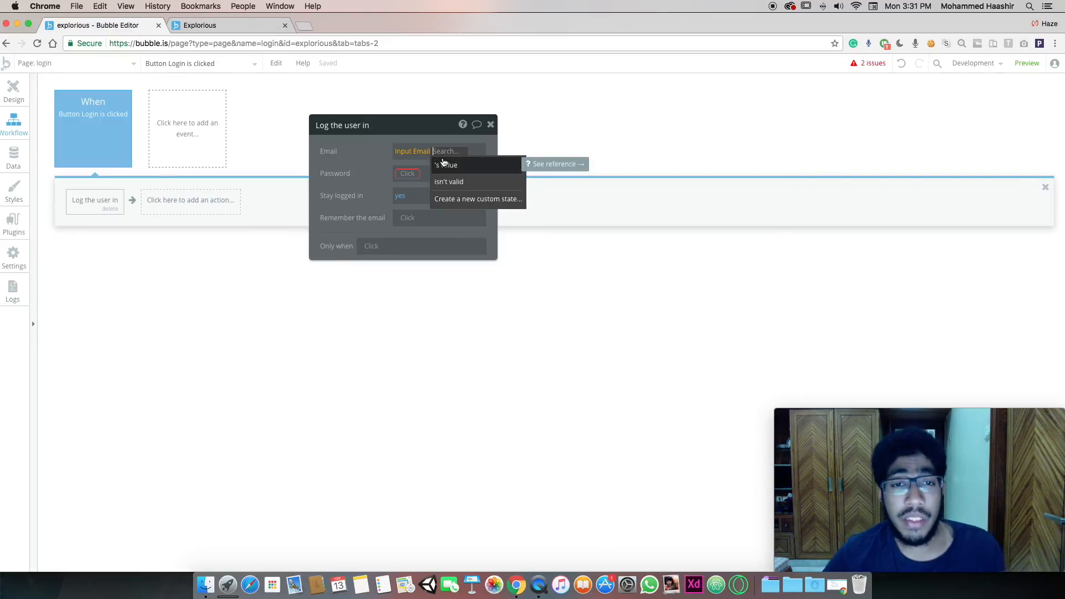
click(444, 165)
Use Input Password's value and remember the email when Remember Me is checked
click(404, 174)
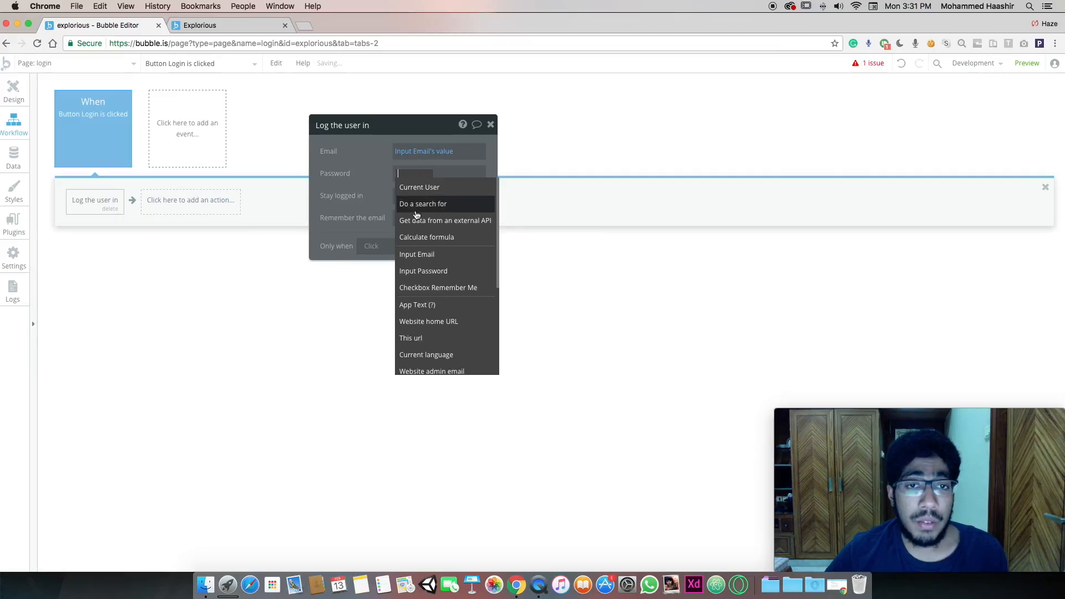
click(426, 270)
click(475, 184)
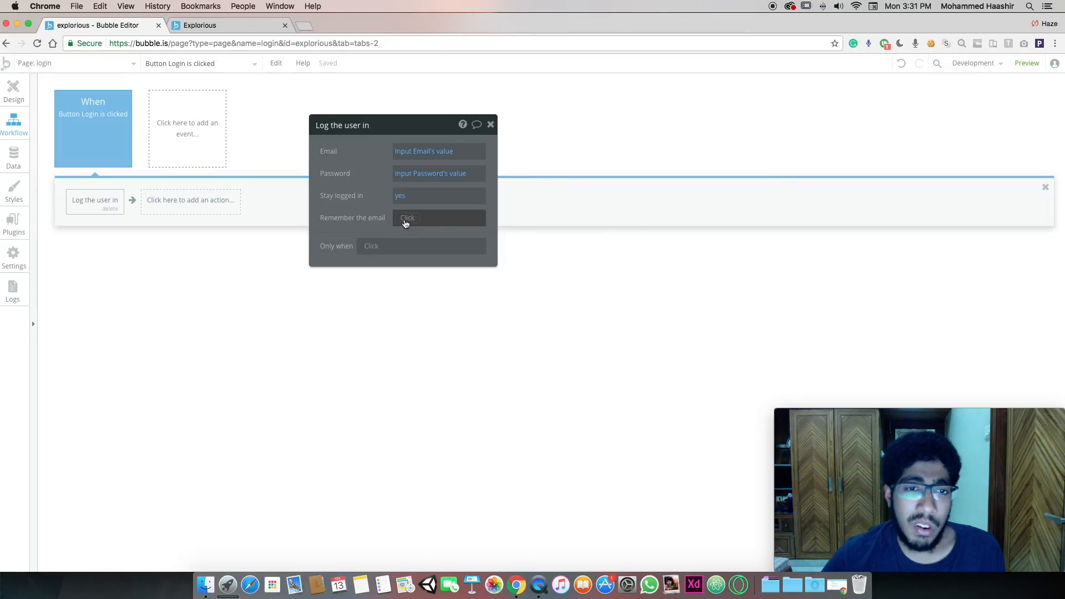
click(406, 220)
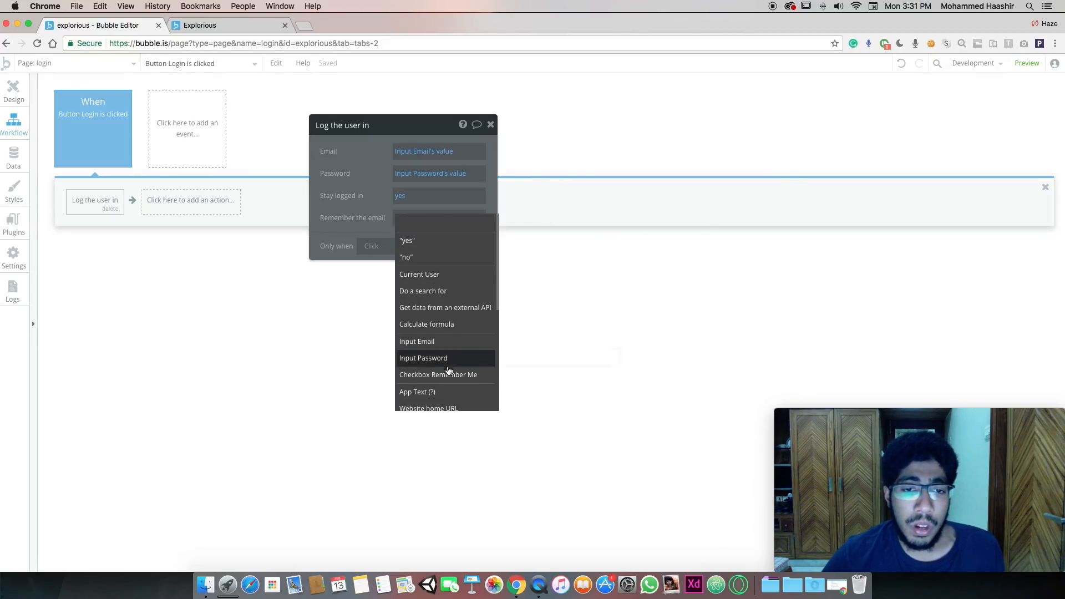
click(437, 377)
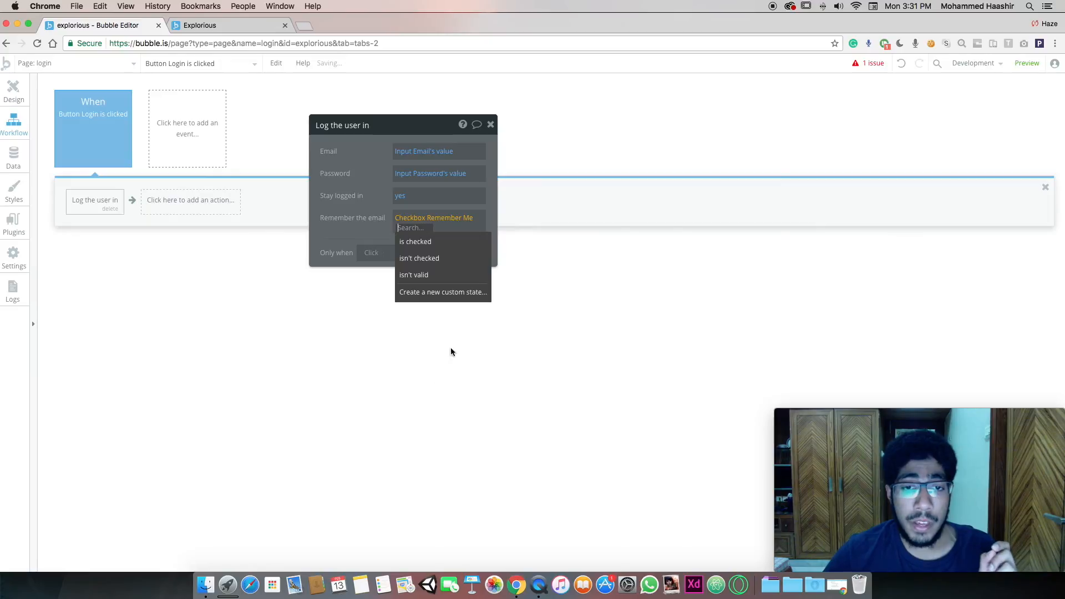
click(444, 240)
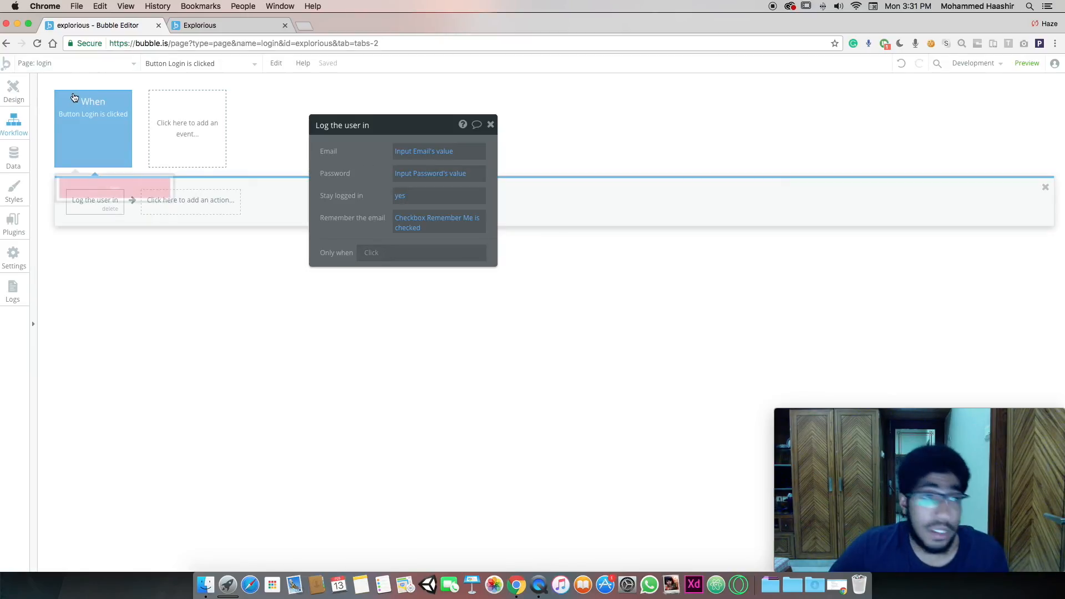
click(20, 94)
Close the button settings panel and deselect back to the page
drag(404, 129, 327, 121)
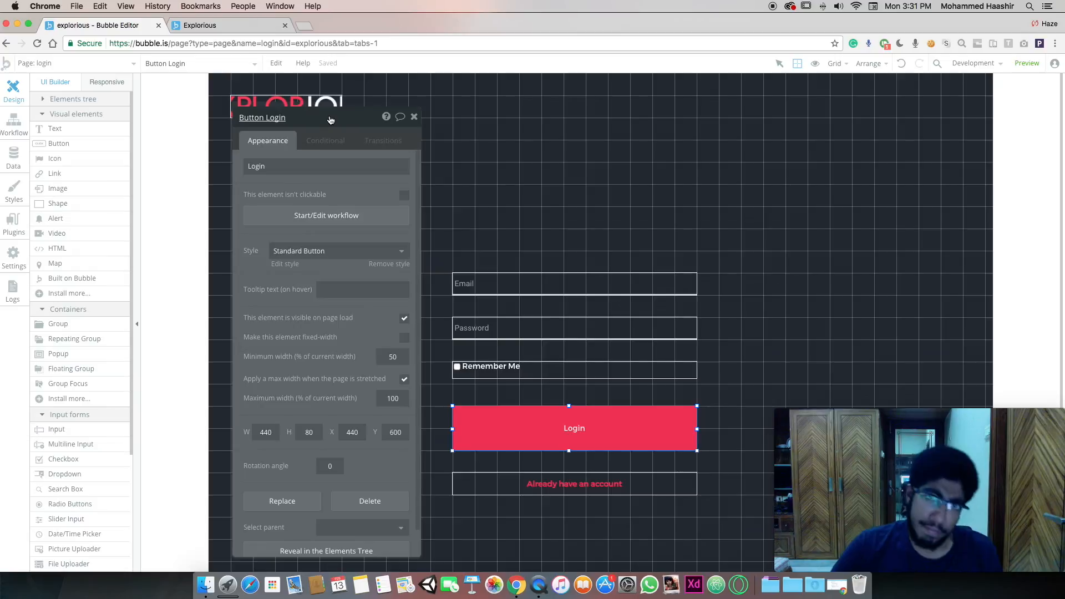
click(410, 119)
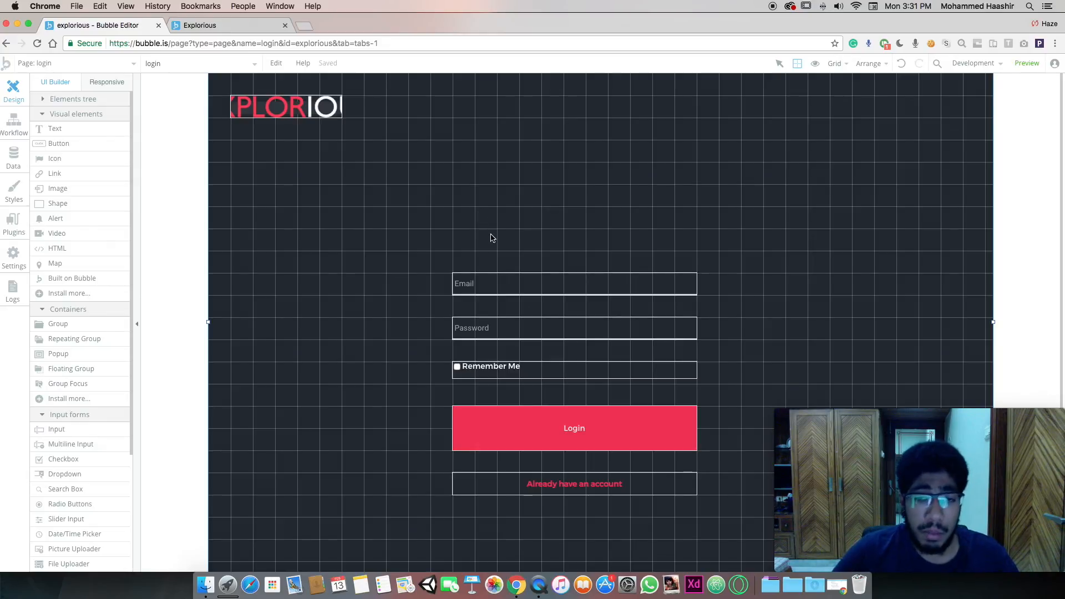
click(572, 480)
click(532, 175)
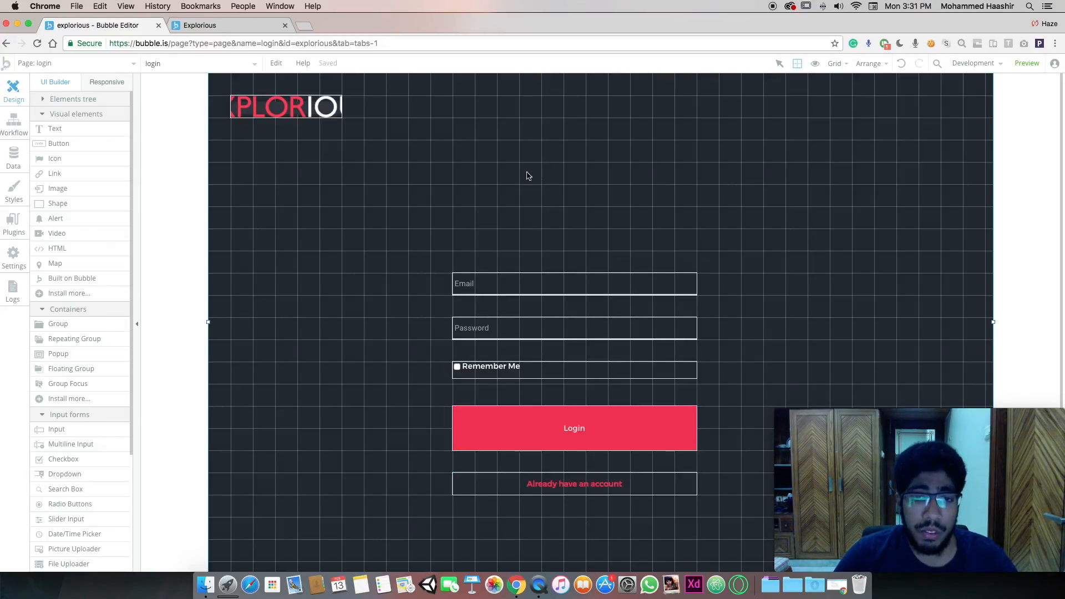
Add a new page named Signup, cloned from the login page
click(104, 60)
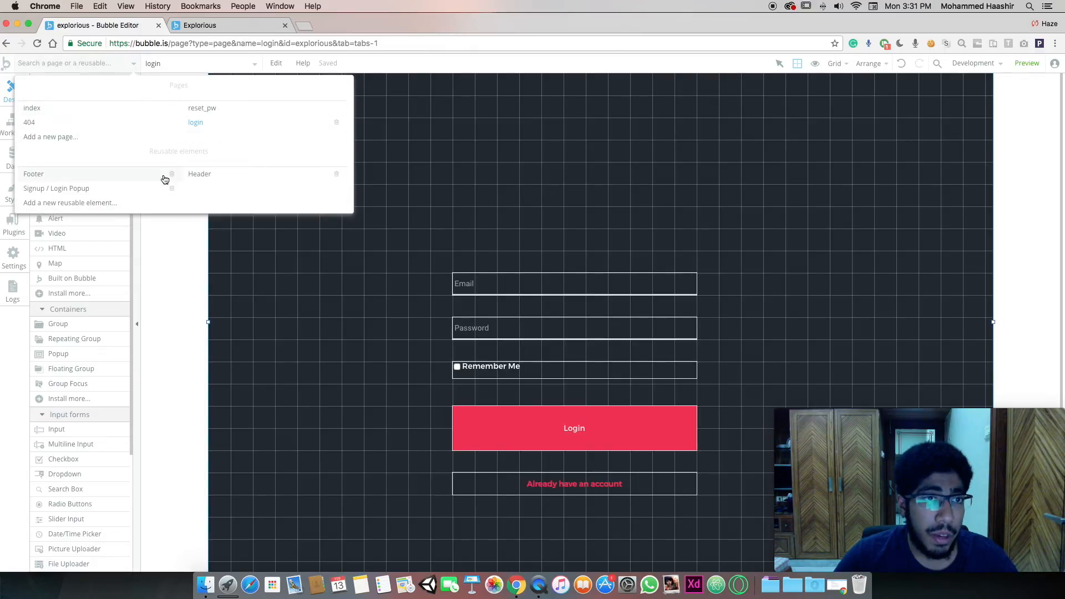
click(96, 137)
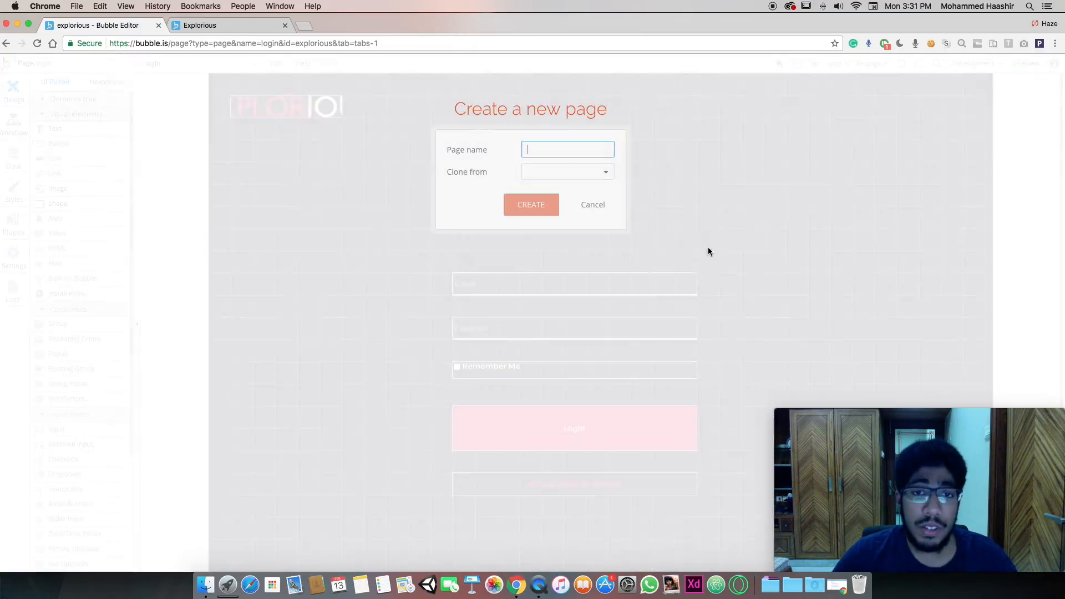
click(530, 172)
click(558, 256)
click(553, 146)
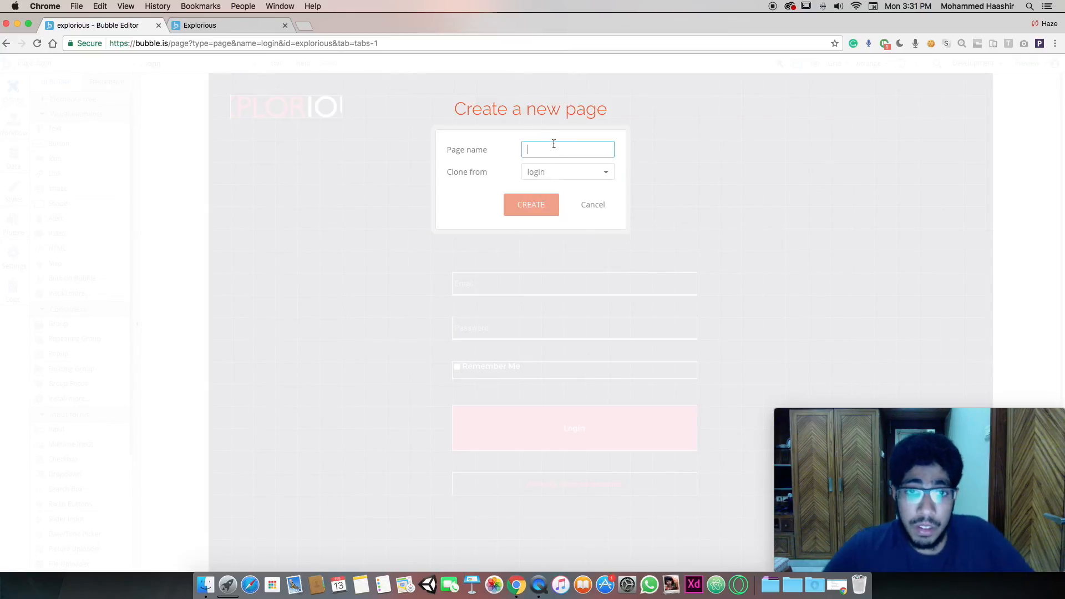
text(Signup)
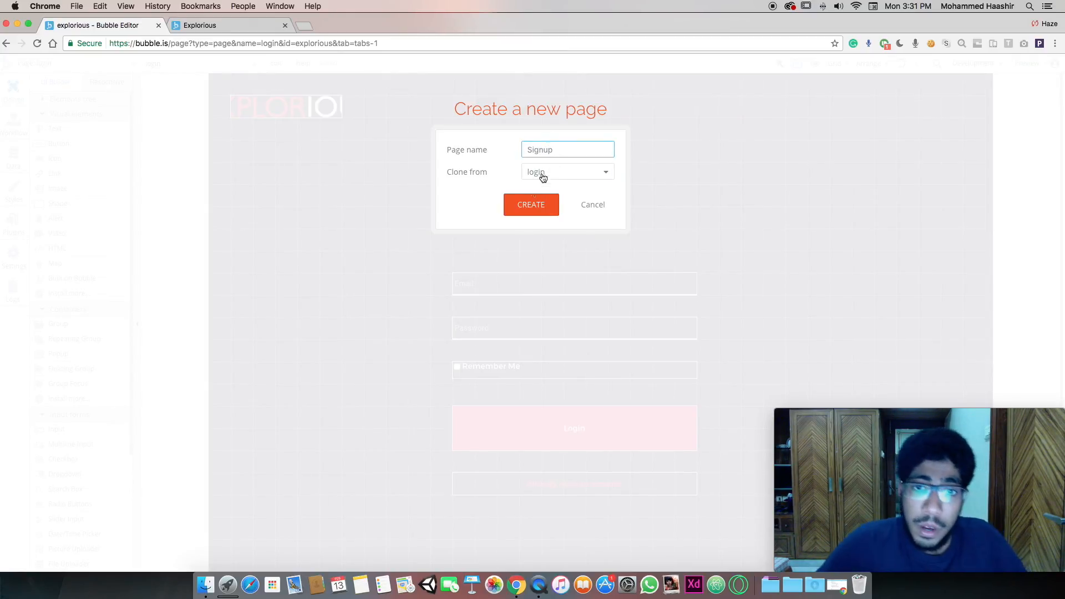
click(529, 203)
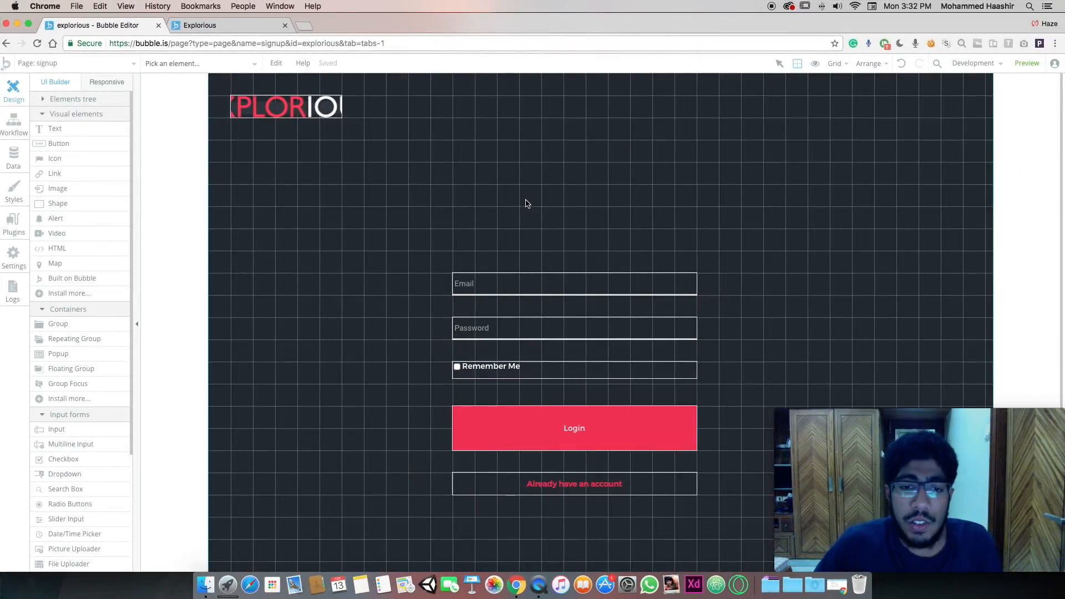
Relabel the Login button 'Signup' and change the link to 'Already have an account?'
double_click(612, 437)
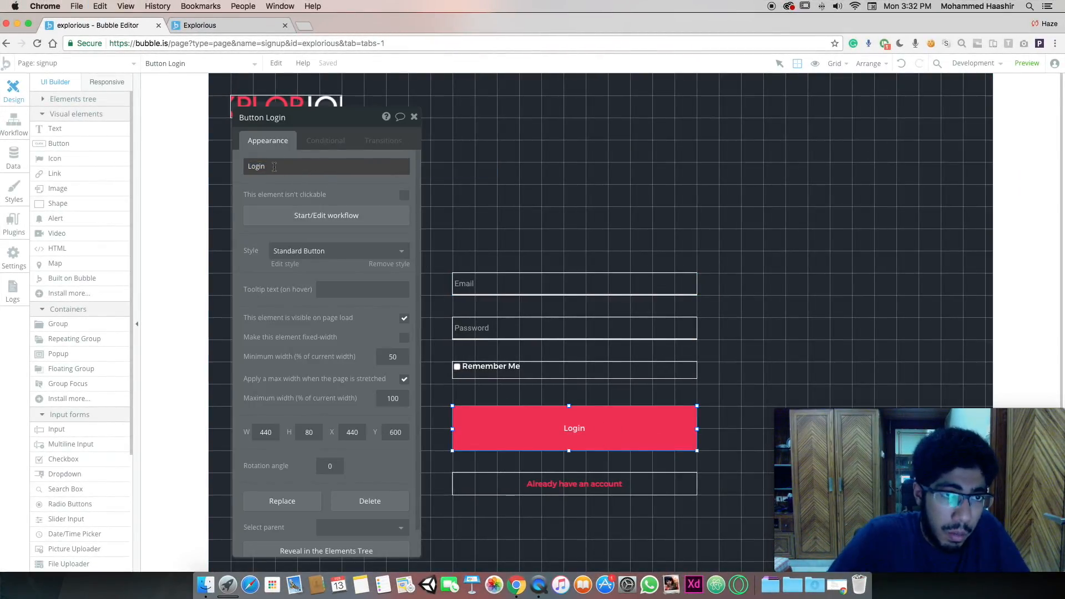
double_click(585, 431)
click(585, 431)
double_click(563, 436)
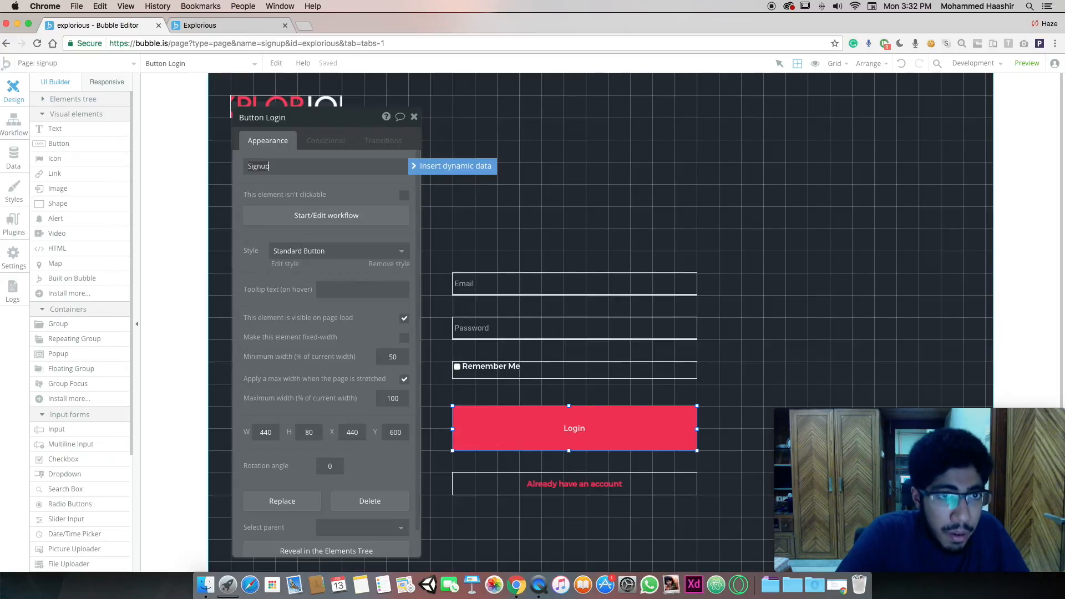
text(Signup)
double_click(606, 490)
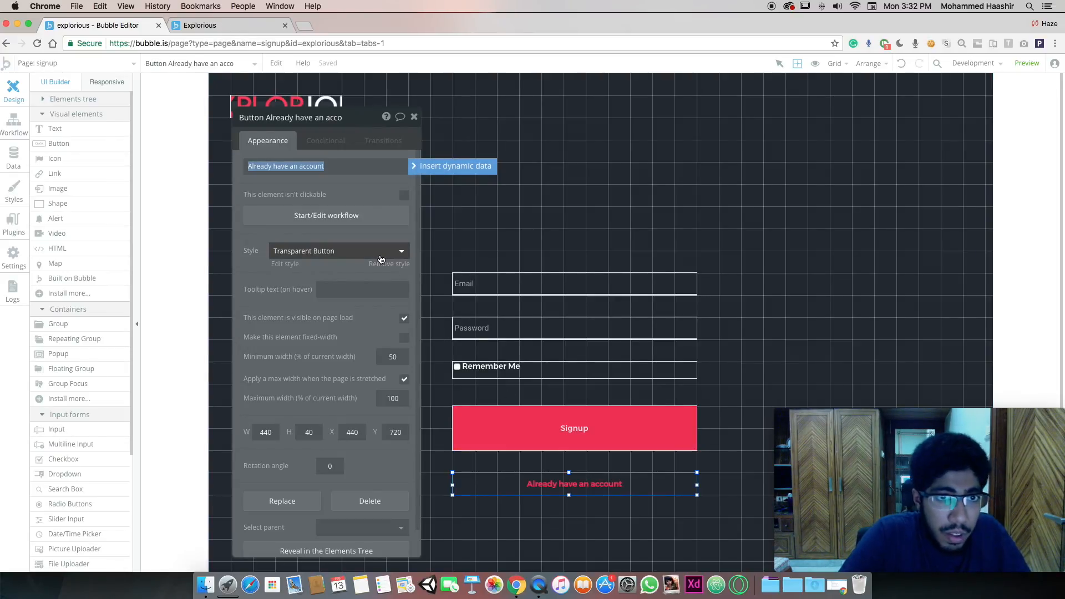
key(Right)
text(?)
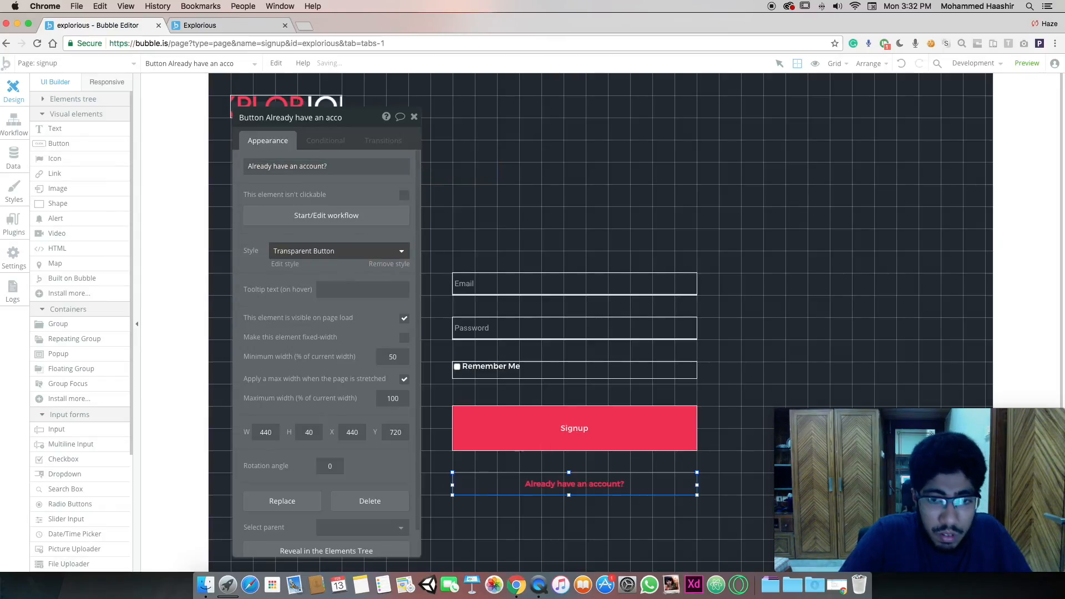
click(548, 222)
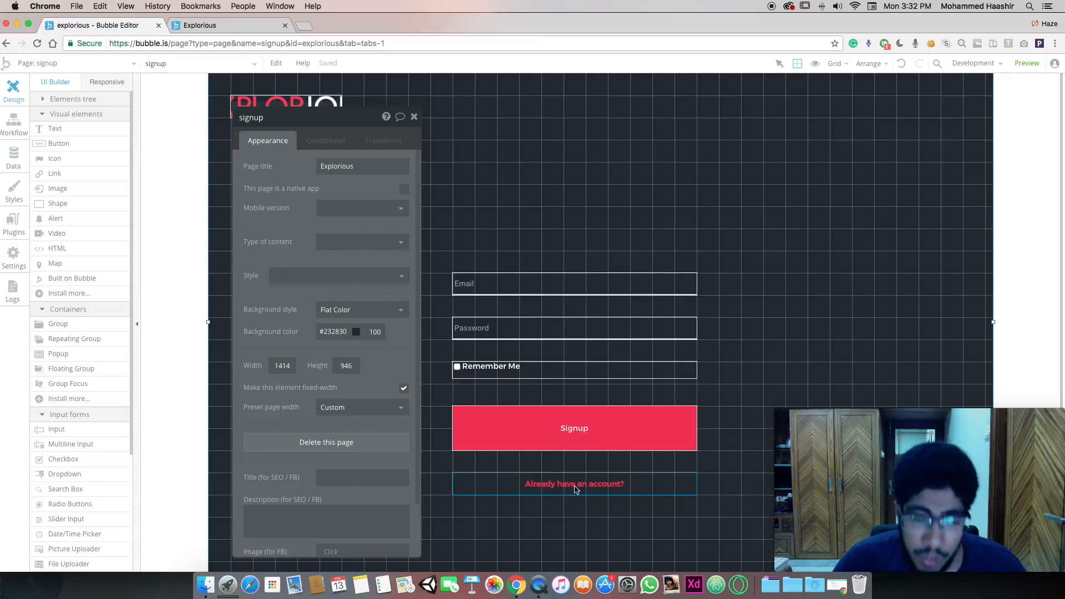
Inspect the form's inputs, checkbox and page, ending on the Signup button's properties
click(545, 487)
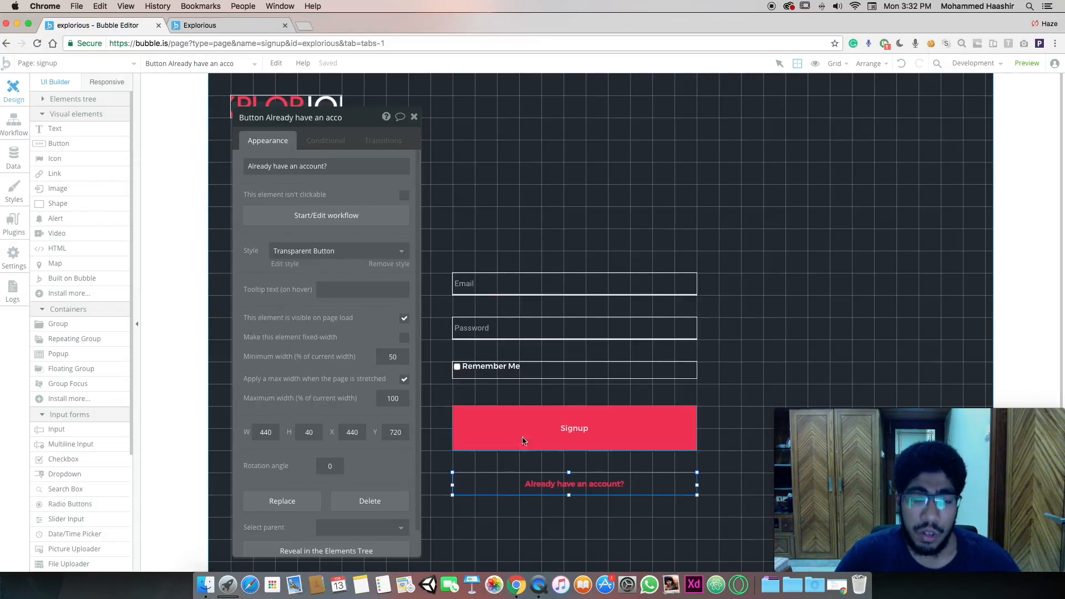
click(496, 287)
click(488, 331)
click(490, 366)
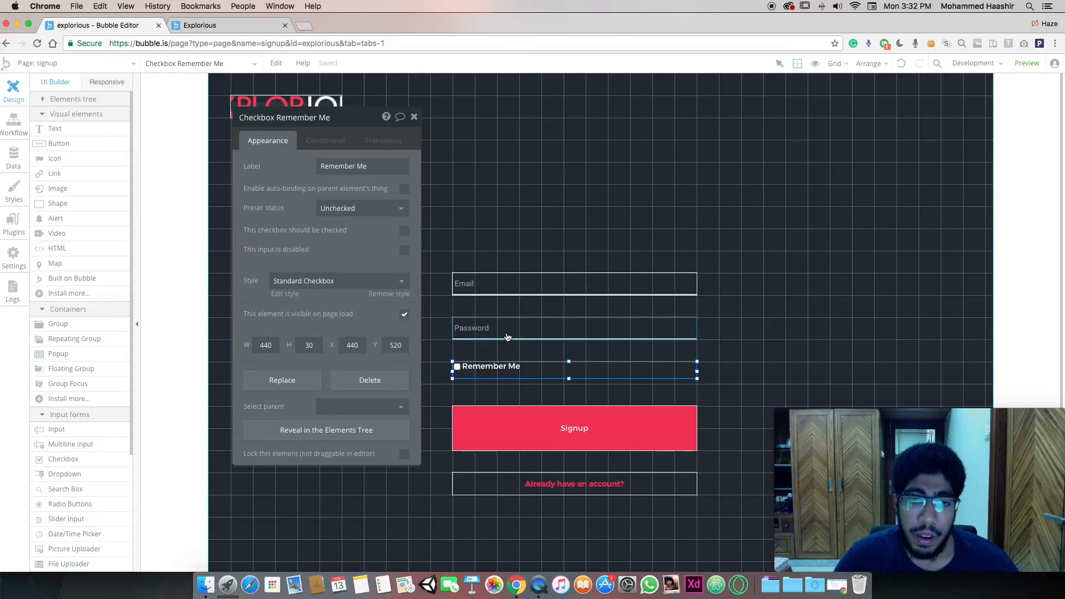
click(499, 332)
click(452, 205)
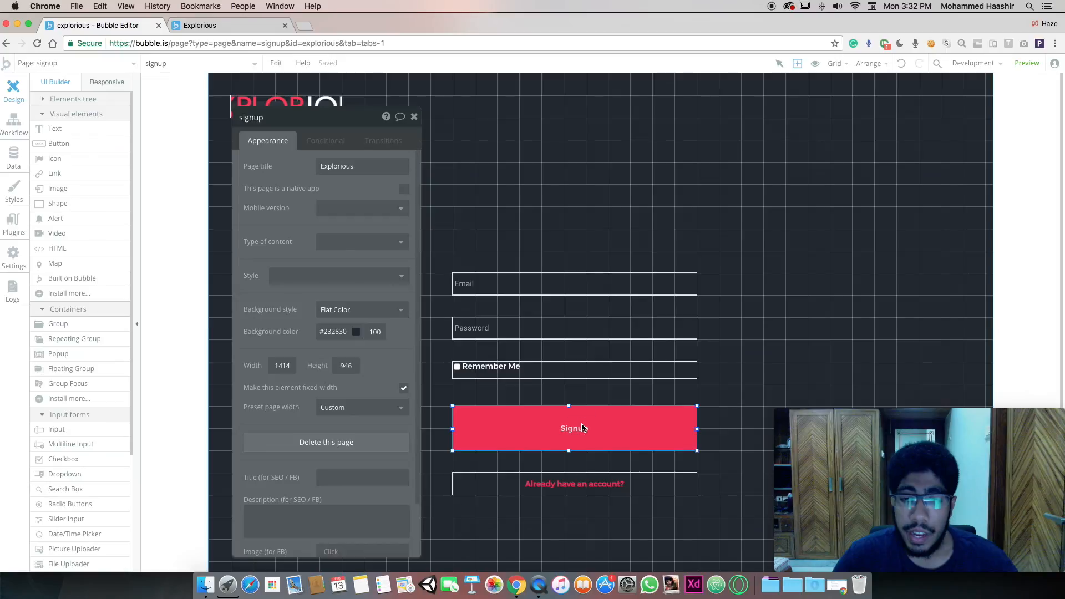
click(584, 427)
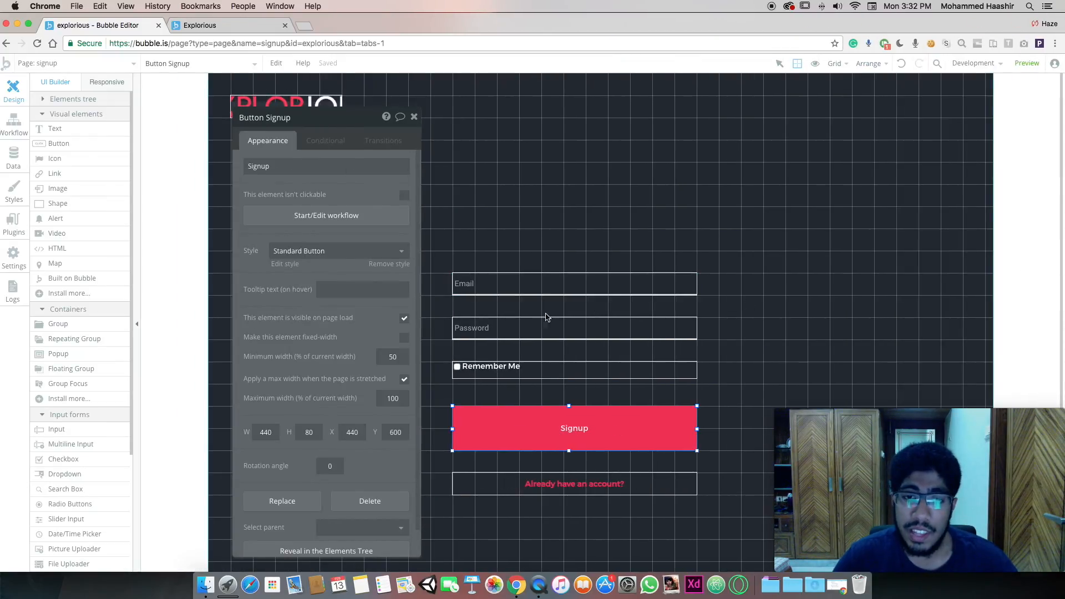
Narrow the Bubble editor so the Figma design sits beside it, and pan across the Login and Signup frames
drag(849, 257, 625, 263)
click(843, 141)
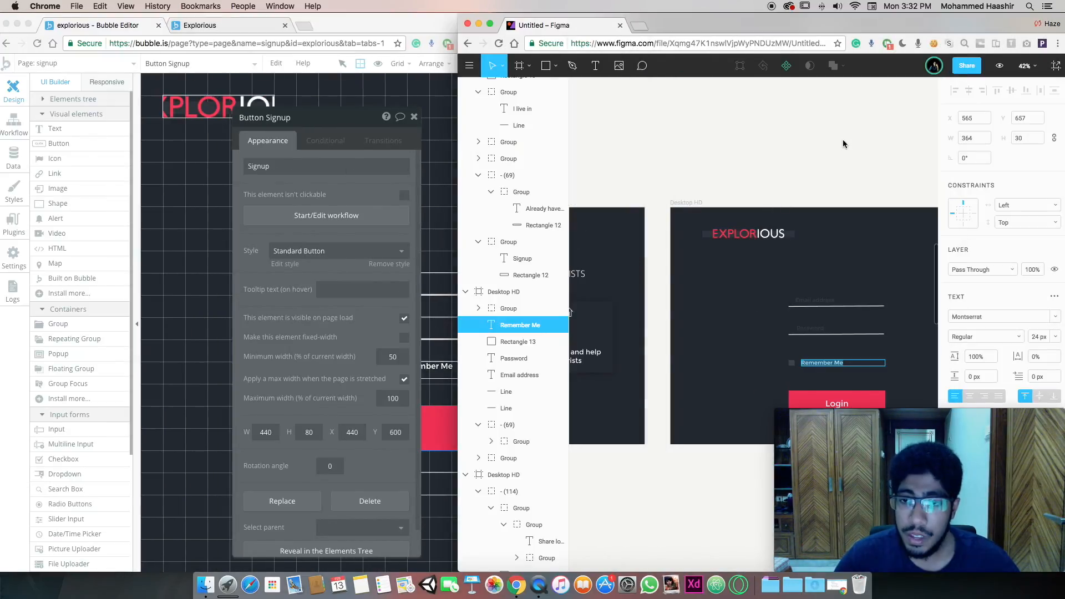
scroll(836, 158, right, 10)
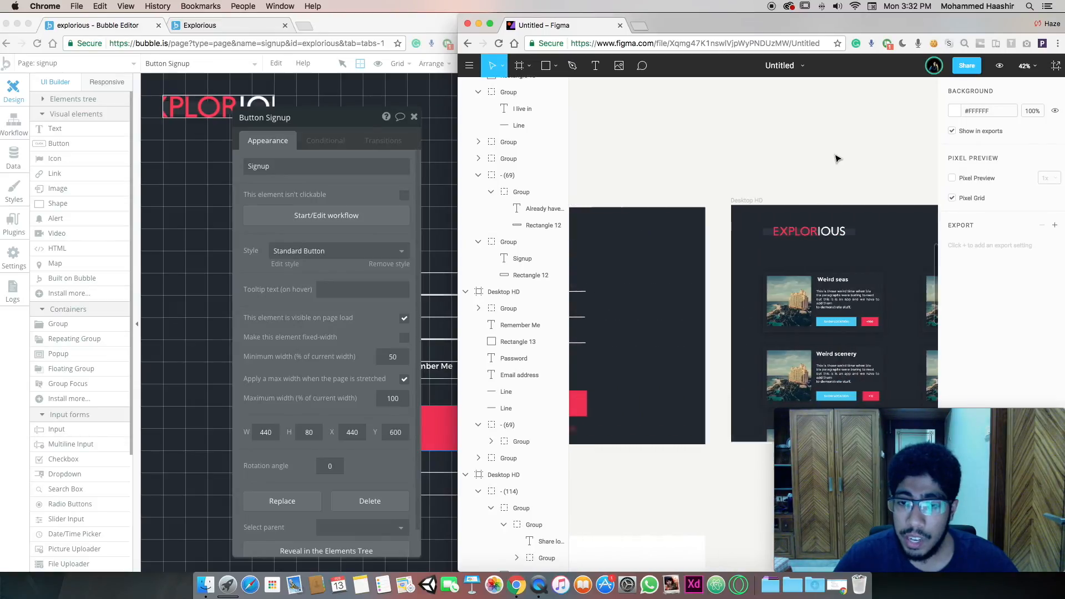
scroll(838, 159, left, 10)
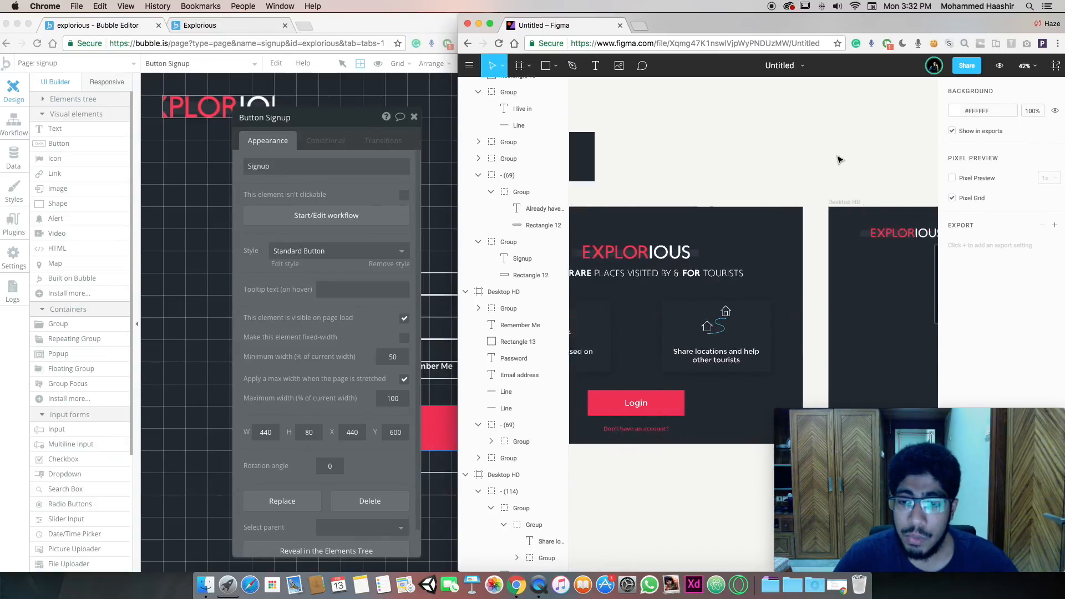
scroll(798, 248, left, 5)
scroll(656, 285, right, 8)
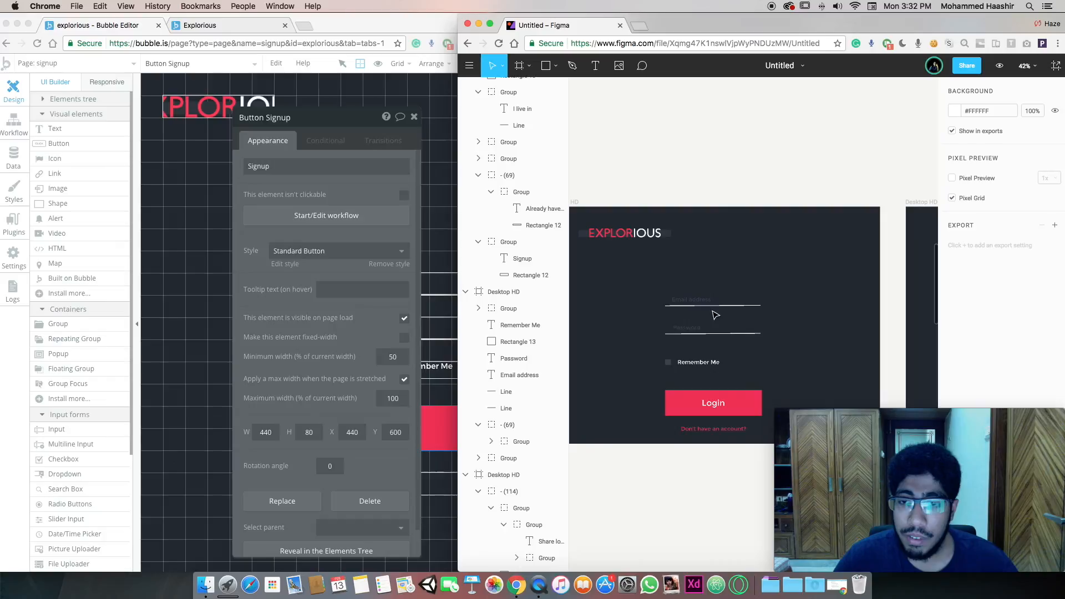
Inspect the 'Don't have an account?' and 'Already have an account?' groups, then scroll down to the DATA SET frame
click(698, 438)
scroll(737, 377, right, 8)
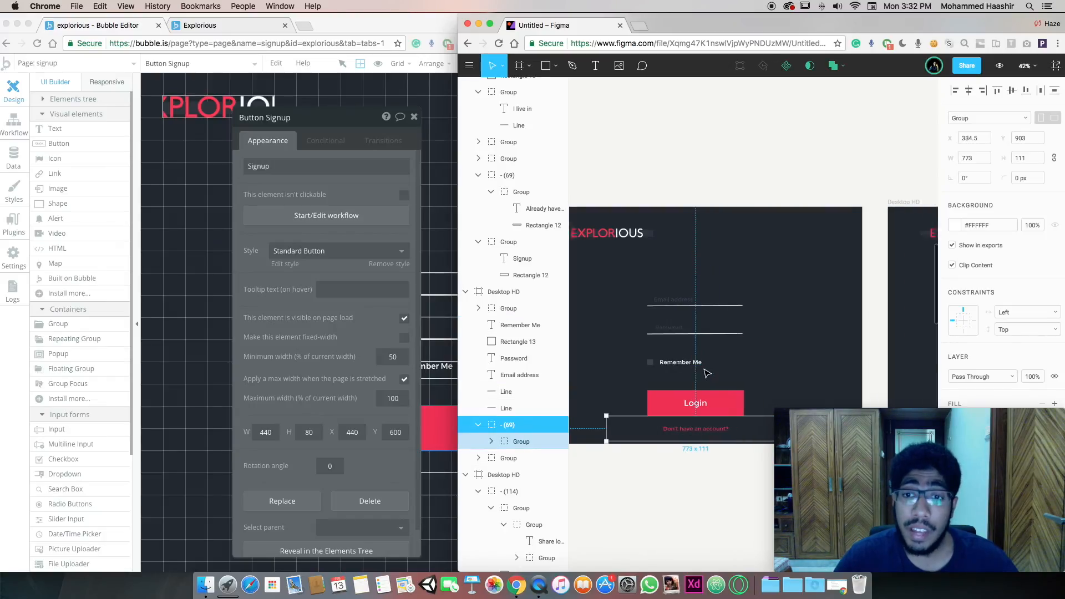
scroll(760, 353, right, 4)
click(688, 428)
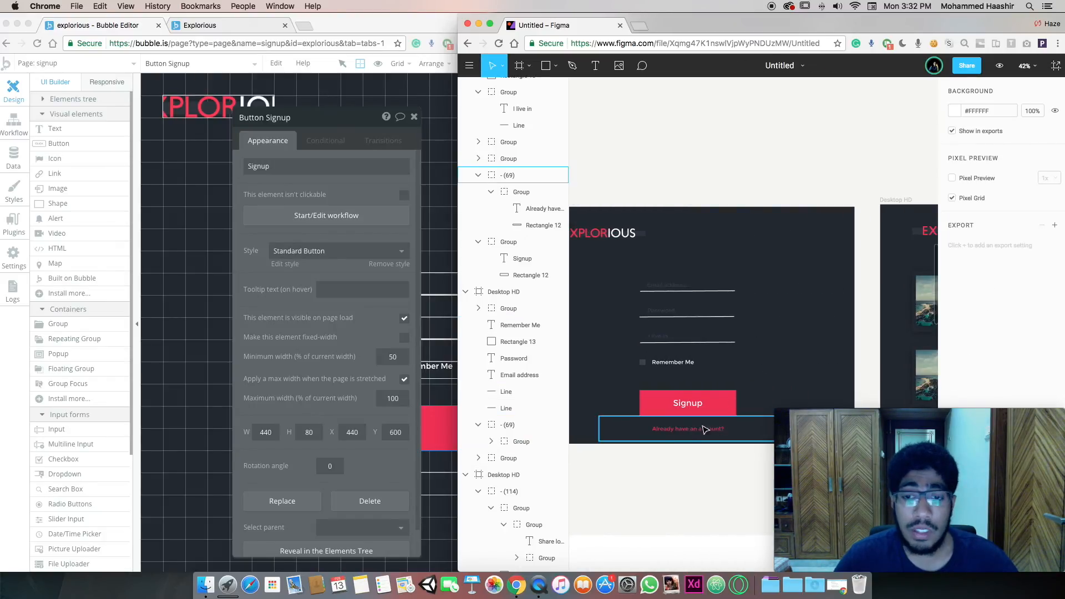
scroll(679, 397, left, 5)
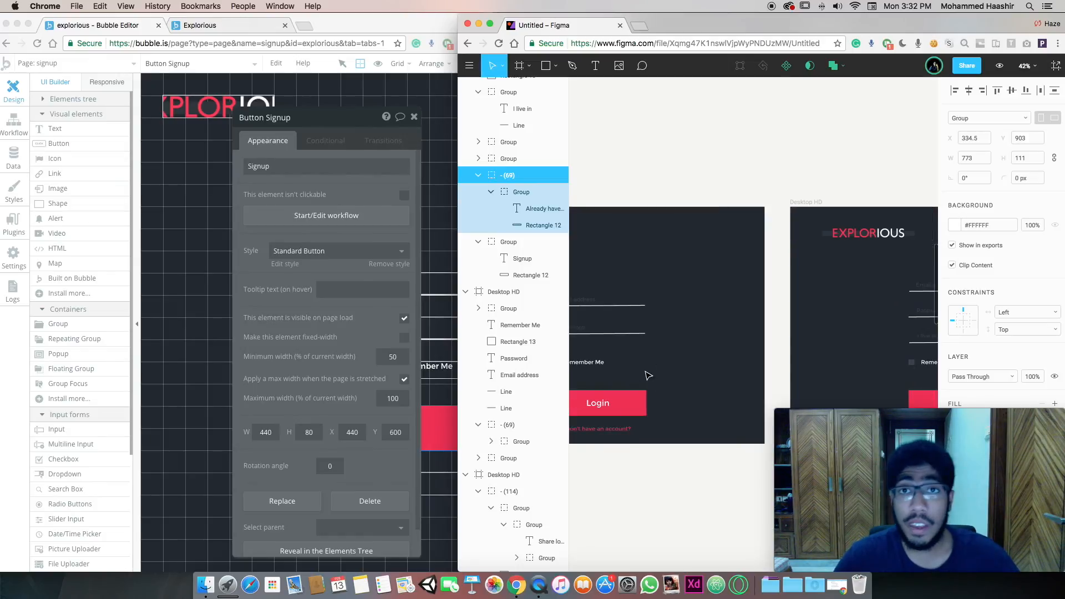
click(648, 375)
scroll(648, 375, right, 3)
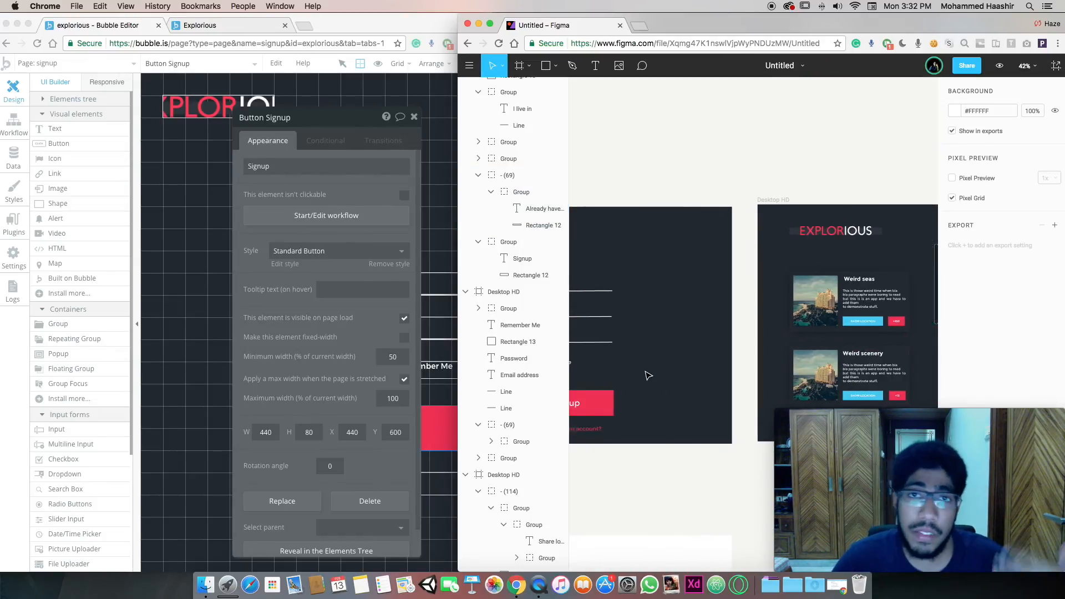
scroll(648, 375, down, 5)
scroll(648, 375, left, 5)
scroll(647, 376, down, 6)
scroll(648, 375, right, 2)
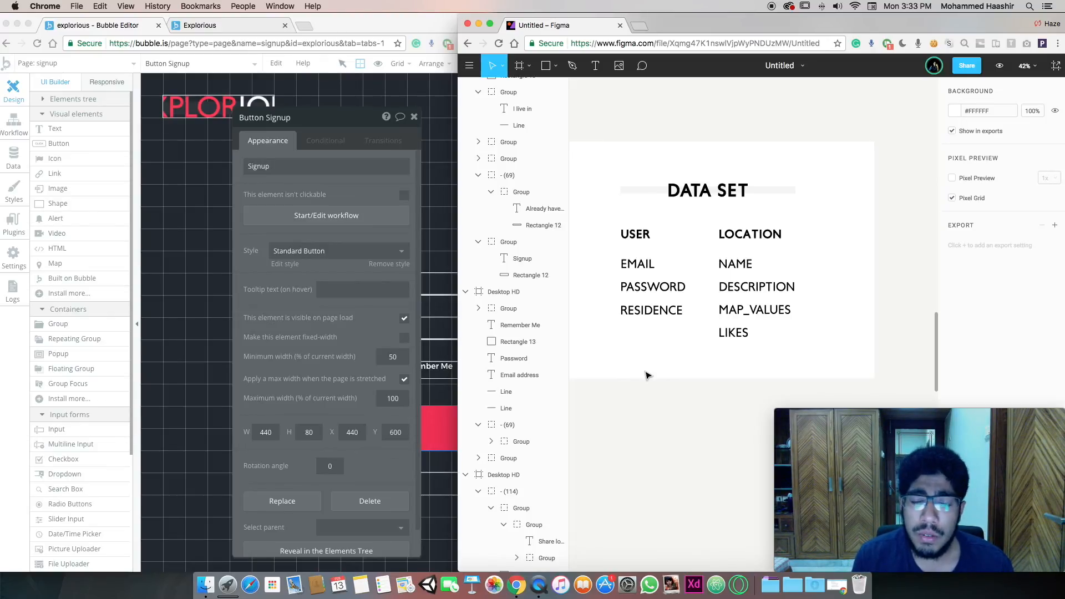
Cover RESIDENCE in the User list with a rectangle filled #000000, then deselect it
key(r)
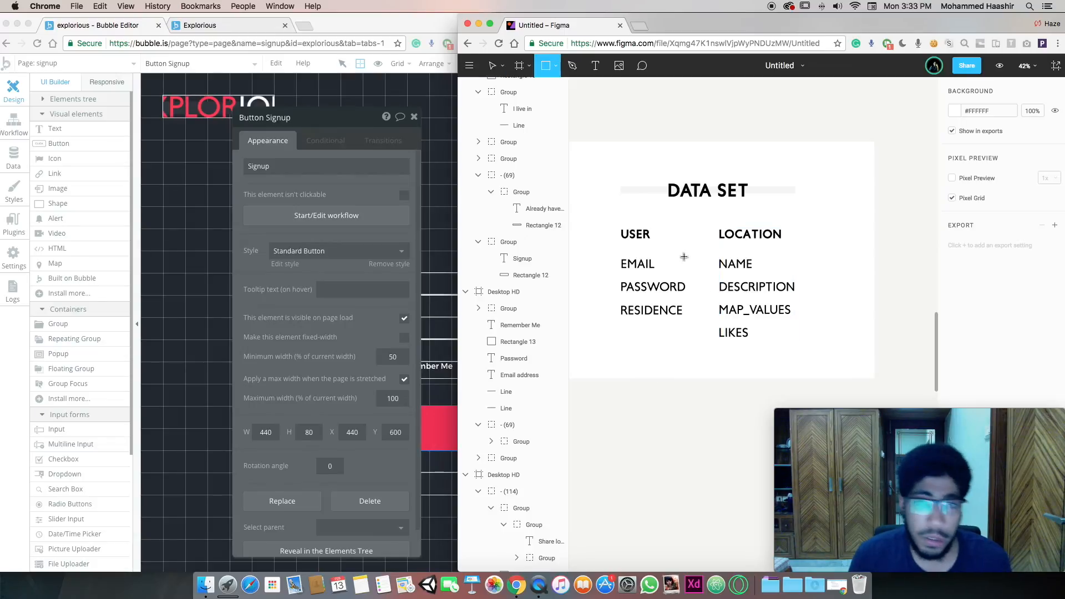
mouse_move(615, 311)
mouse_down()
mouse_move(685, 316)
mouse_move(680, 309)
mouse_up()
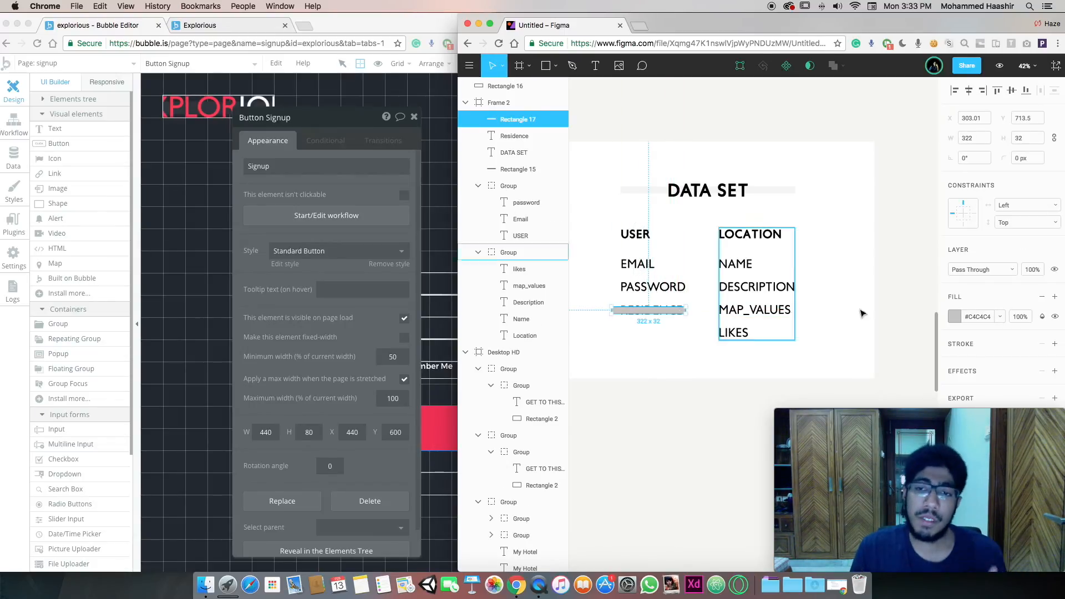
click(954, 317)
drag(903, 347, 816, 426)
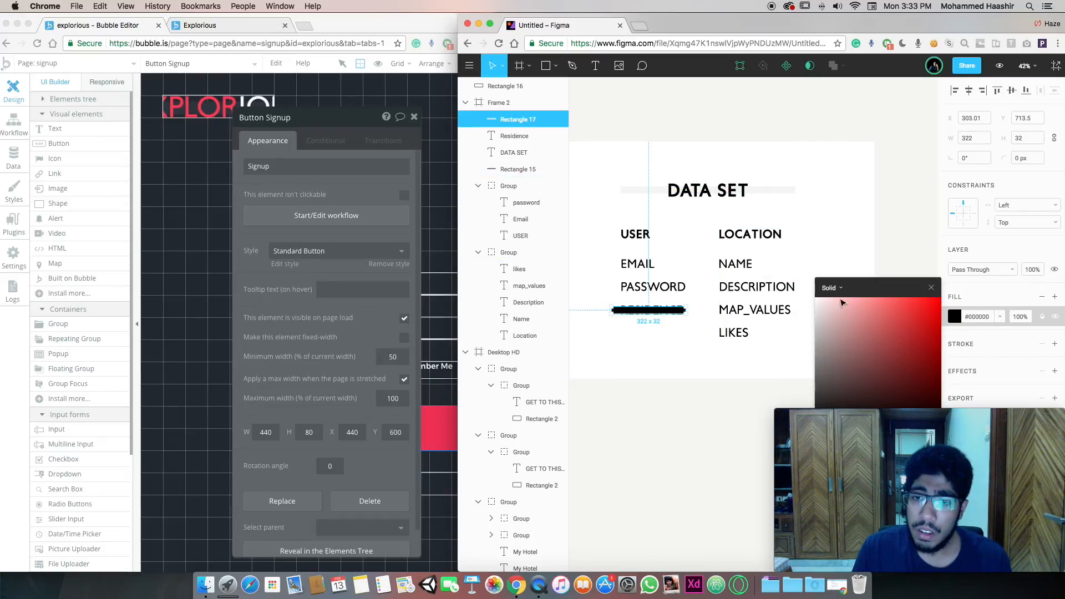
click(932, 289)
click(882, 255)
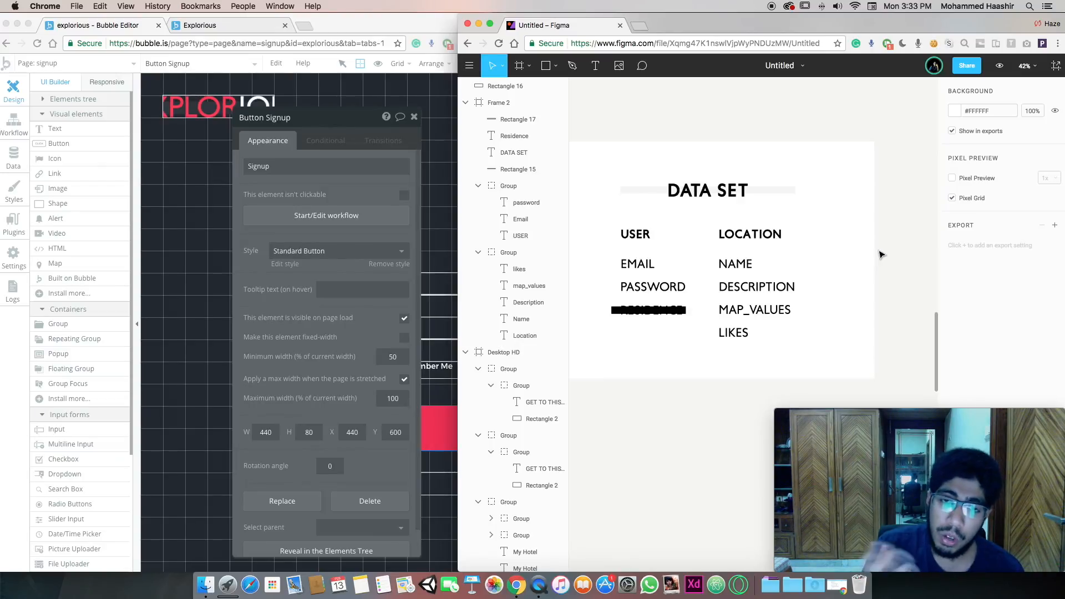
Return to the Bubble editor and reopen the Signup button's properties
click(344, 229)
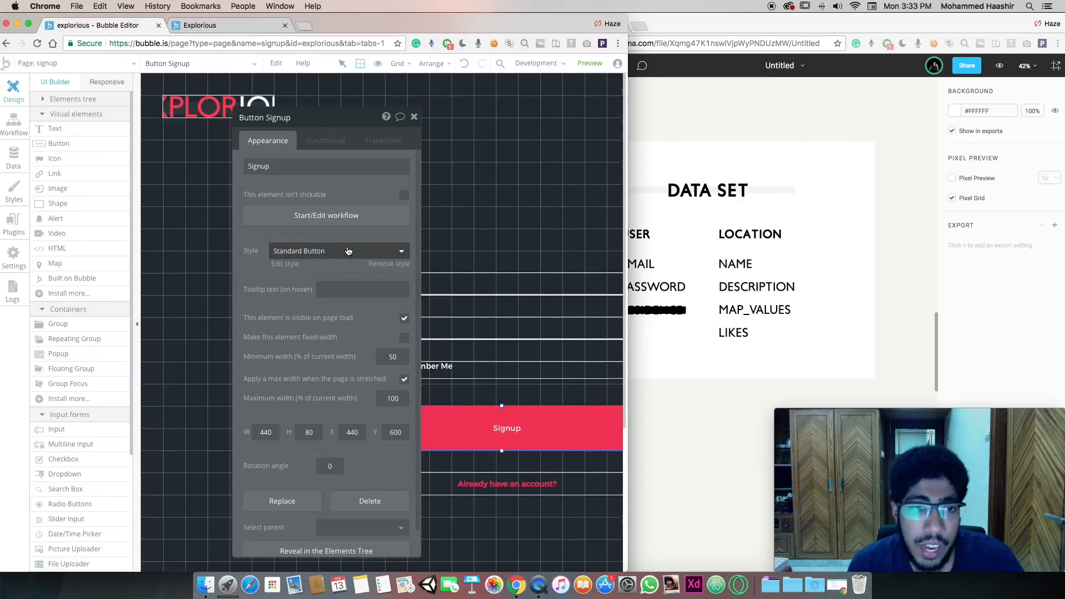
click(783, 309)
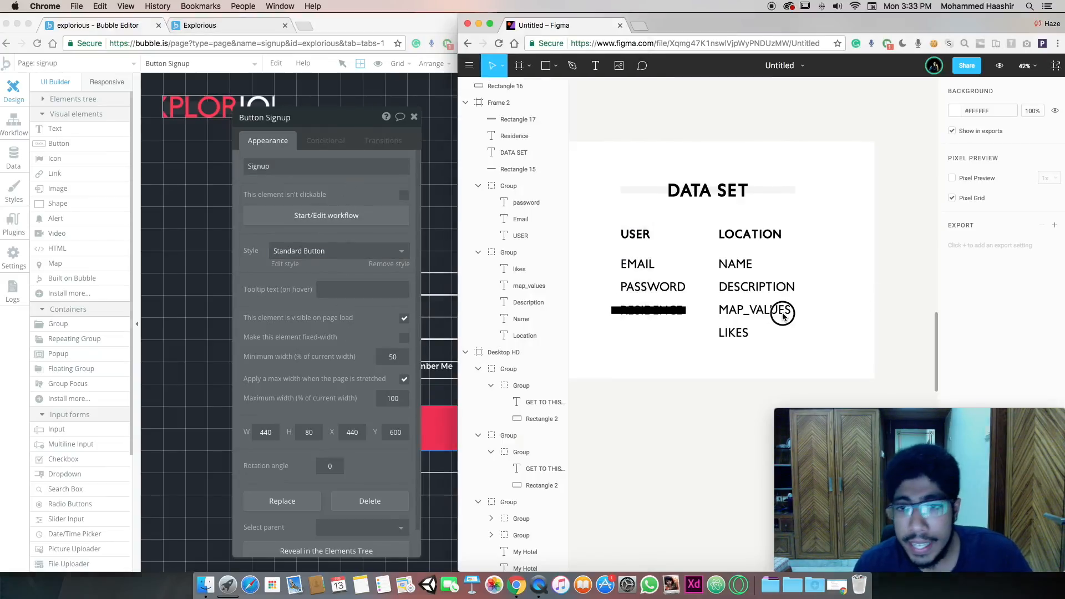
click(417, 121)
click(414, 117)
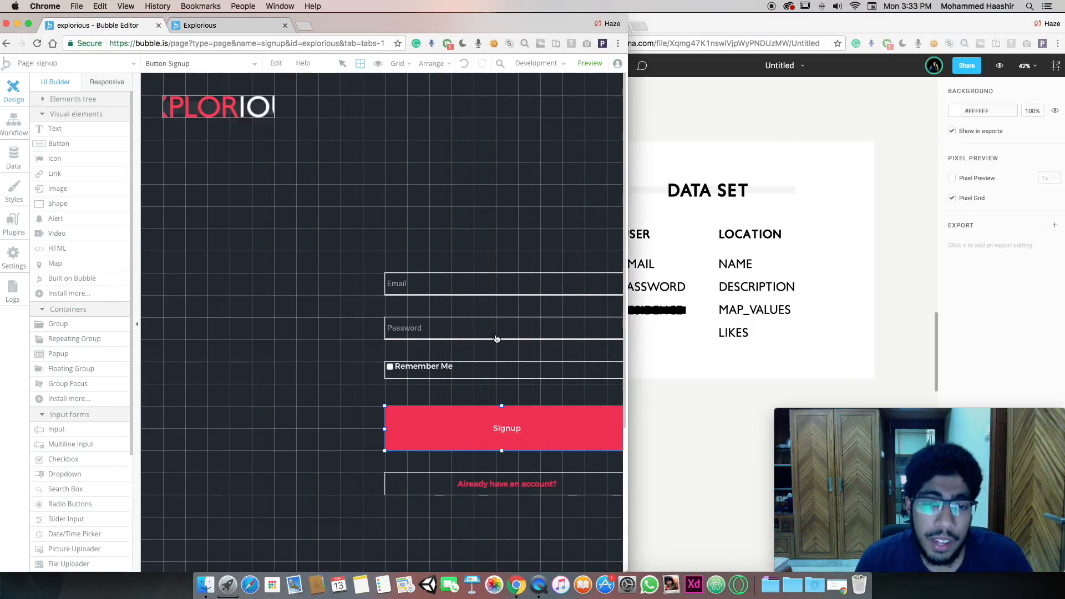
double_click(494, 433)
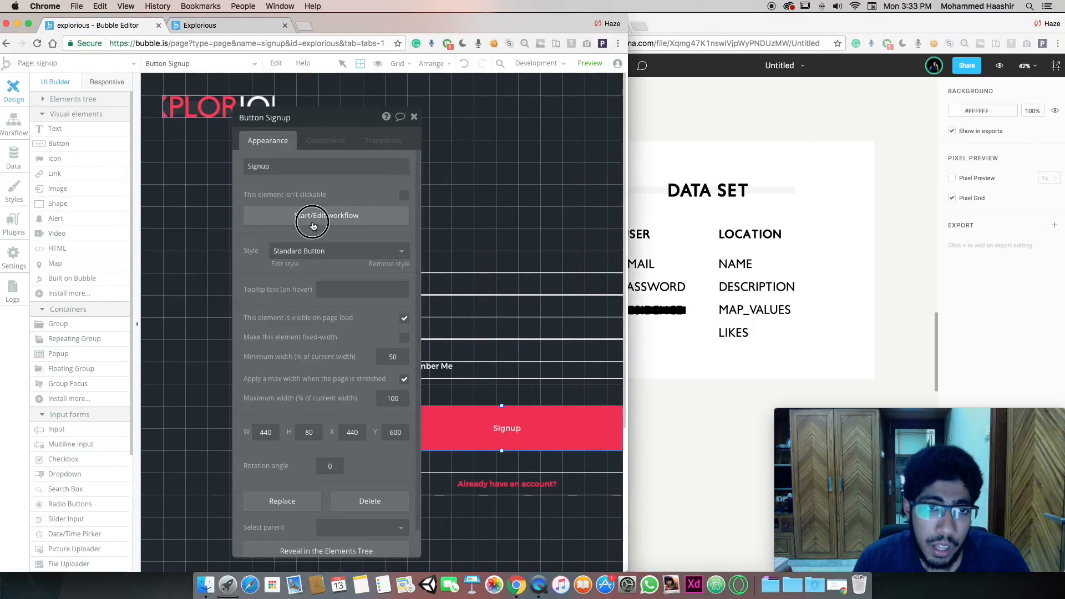
In the Signup button's click workflow, replace 'Log the user in' with Account > Sign the user up
click(311, 216)
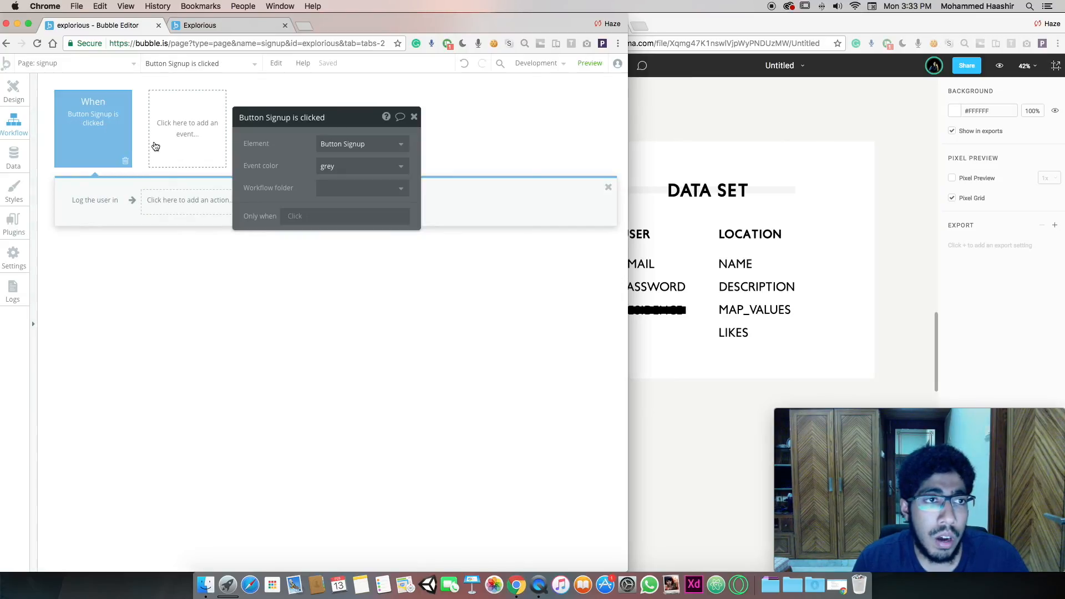
click(106, 204)
click(110, 209)
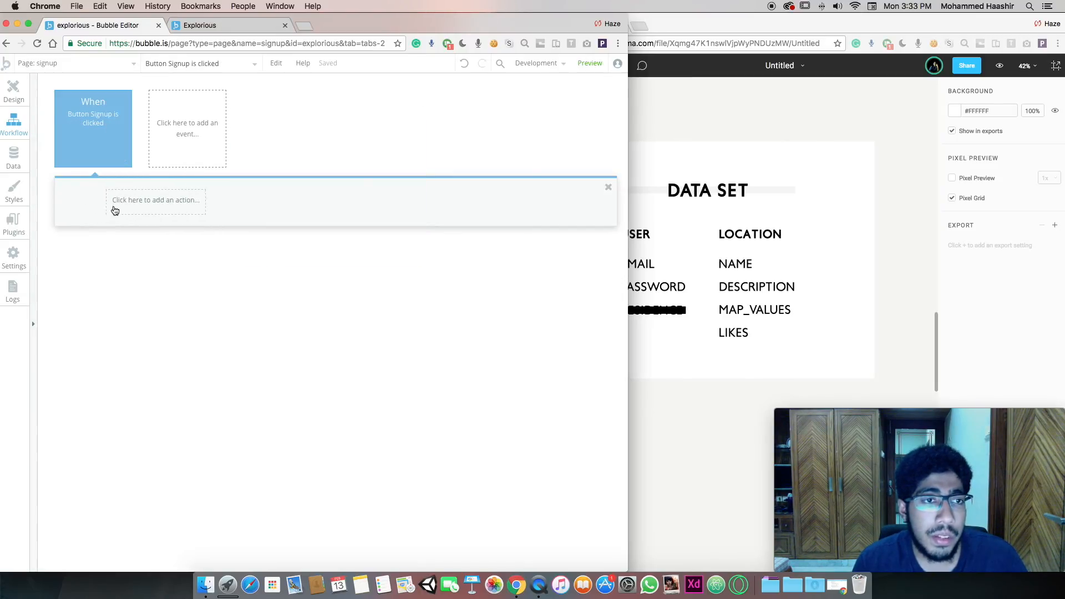
click(138, 202)
mouse_move(116, 242)
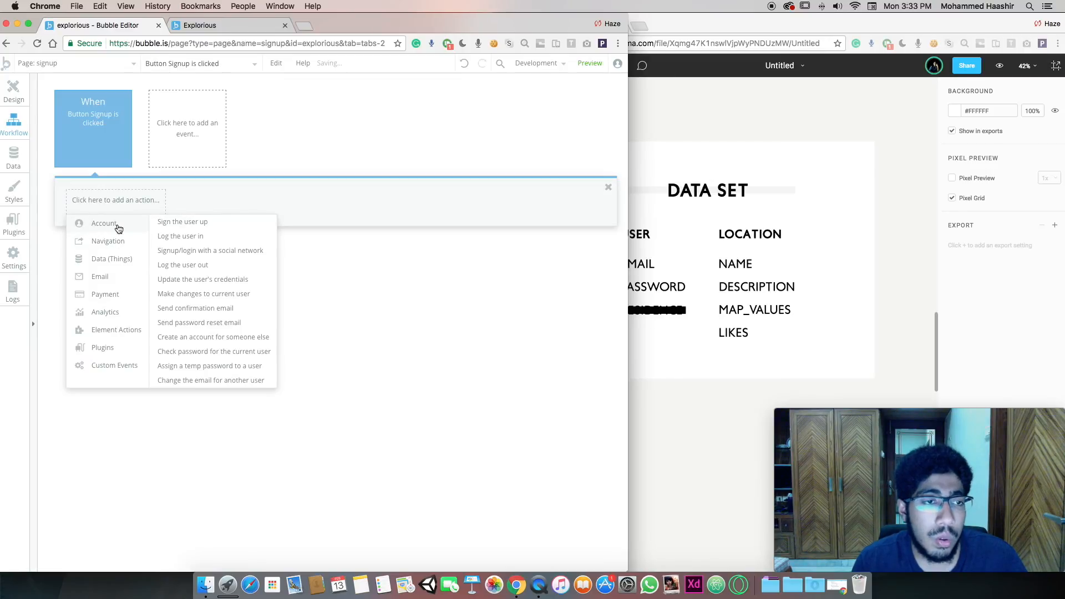
click(188, 225)
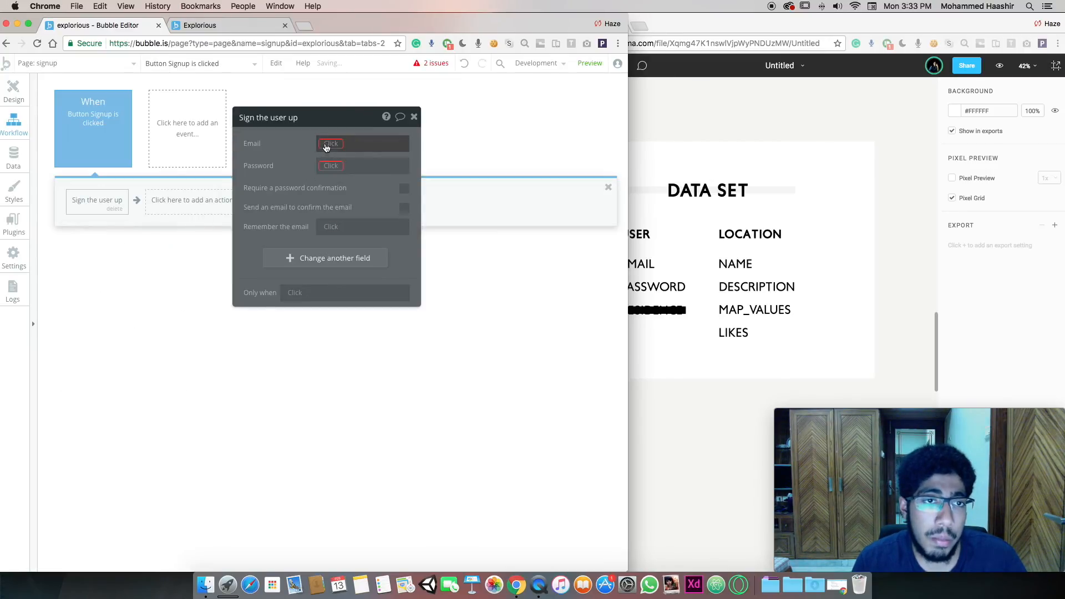
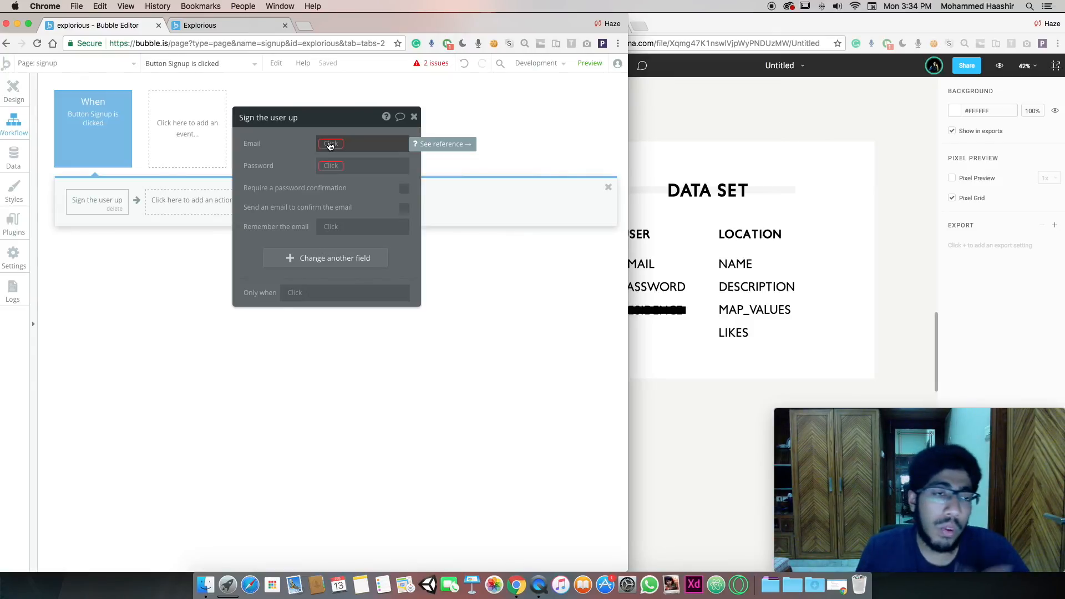
Fill the sign-up action's Email with Input Email's value and Password with Input Password's value
click(329, 144)
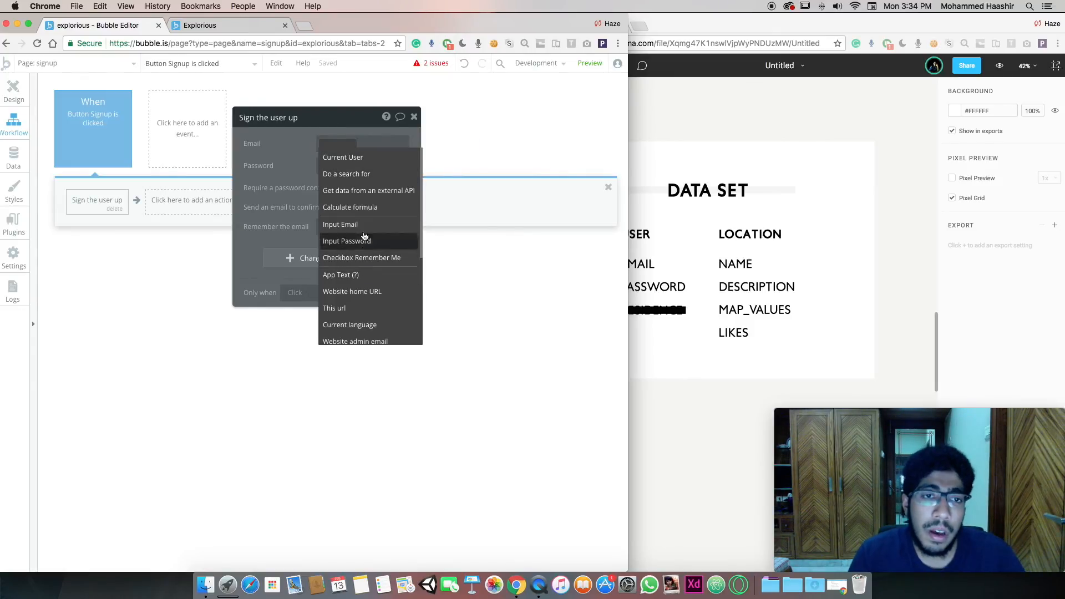
click(365, 229)
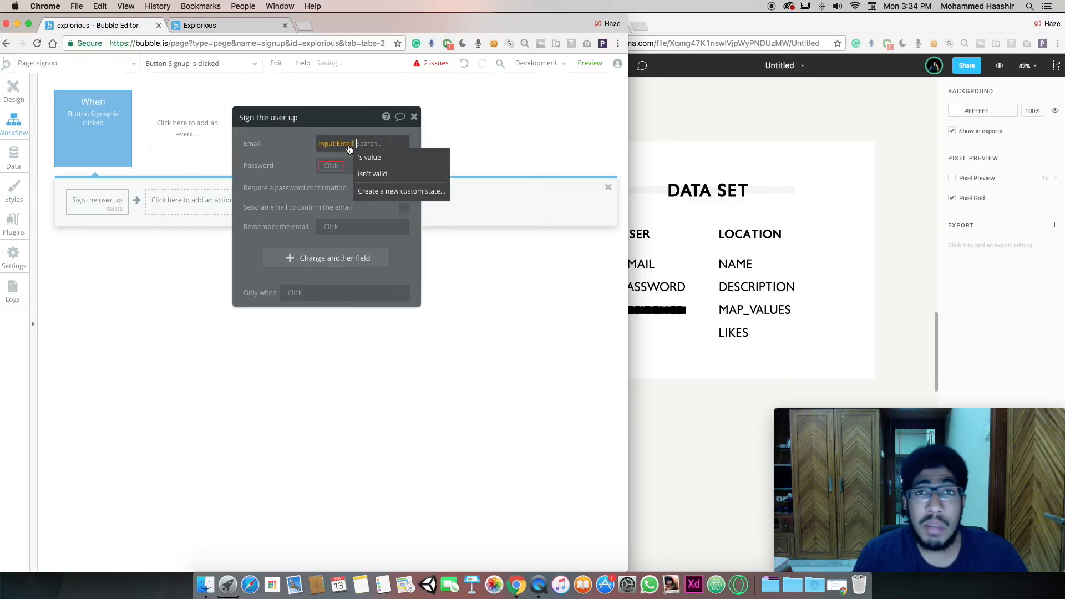
click(368, 157)
click(332, 166)
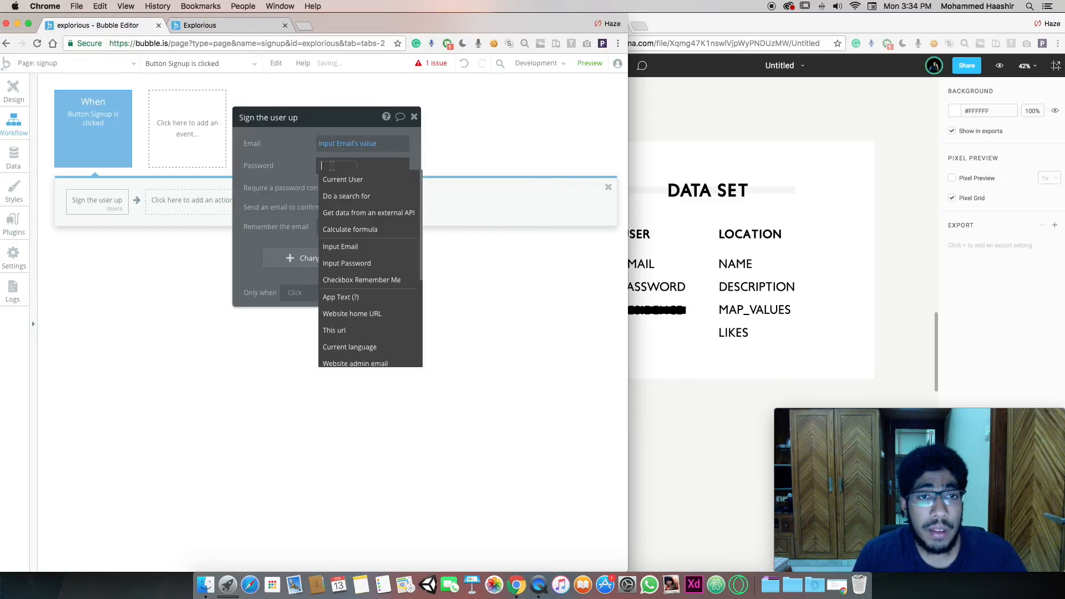
click(346, 263)
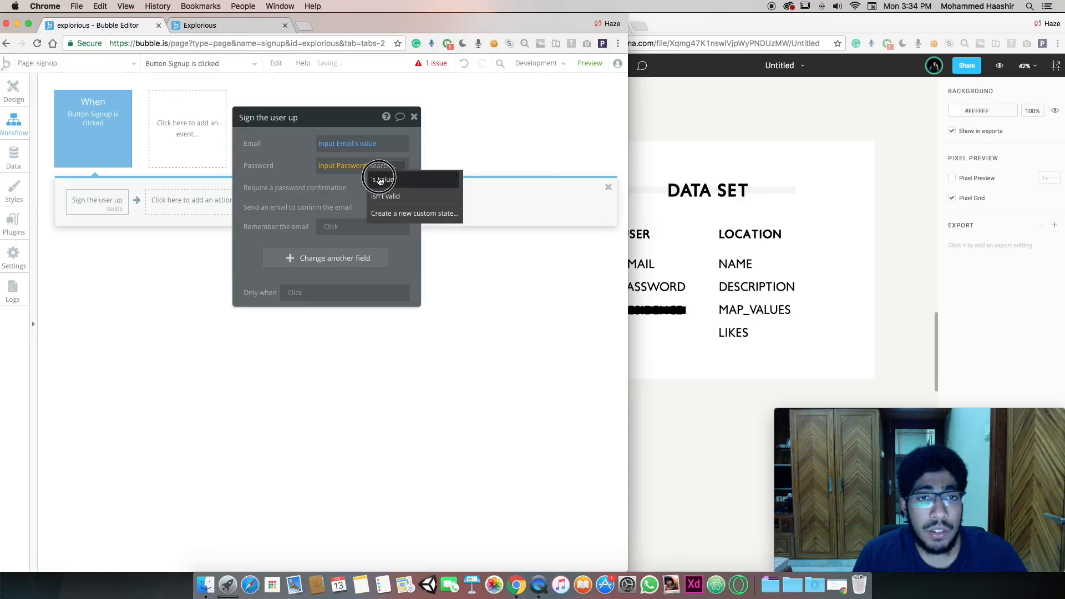
click(380, 180)
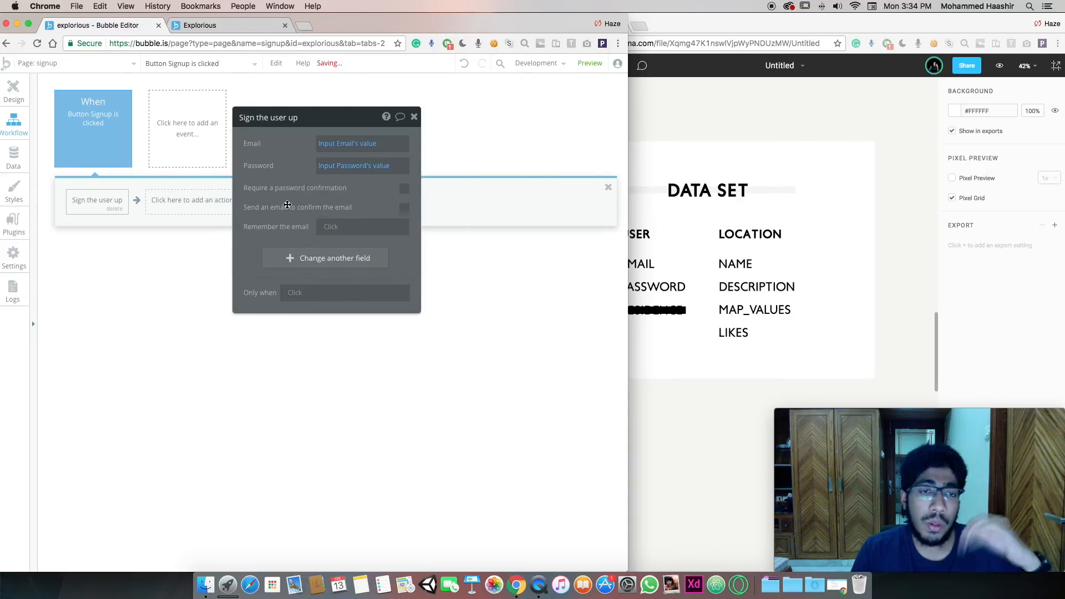
mouse_move(85, 141)
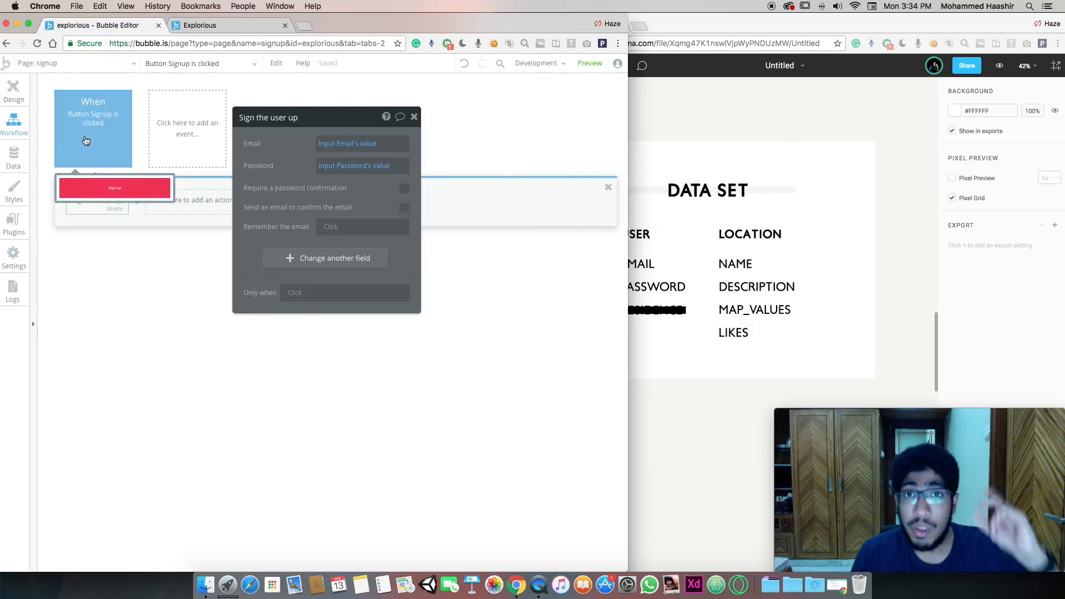
click(14, 90)
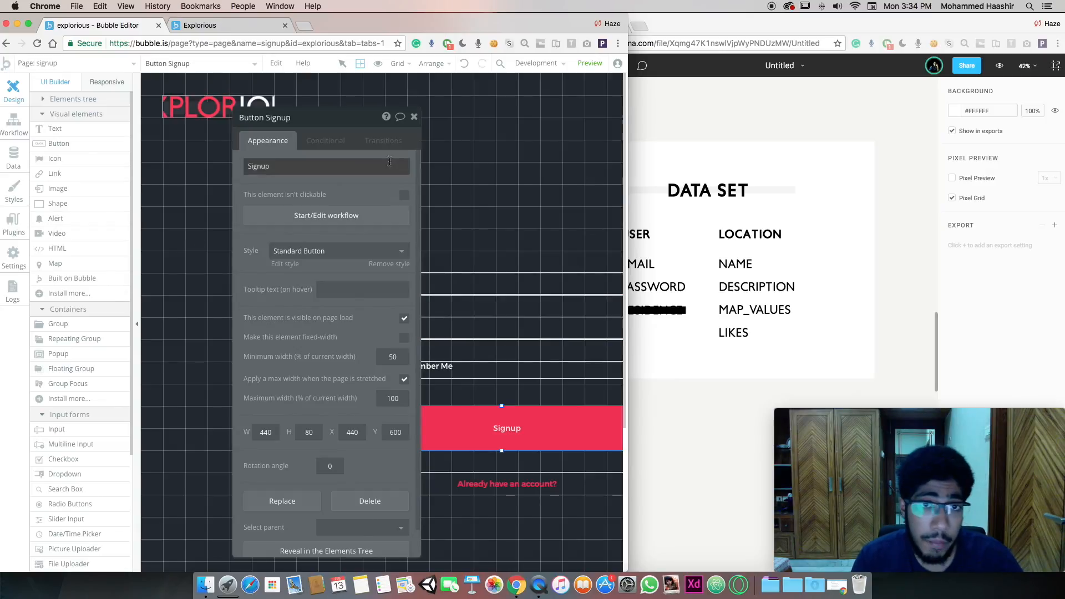
Give the 'Already have an account?' button a Go to page workflow with destination index
click(413, 117)
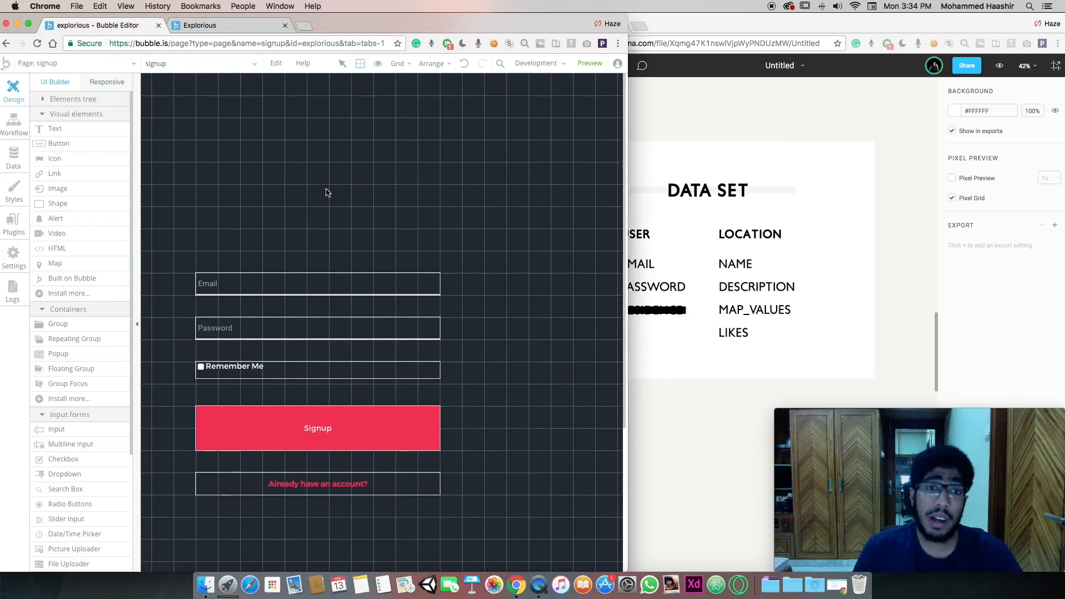
click(400, 475)
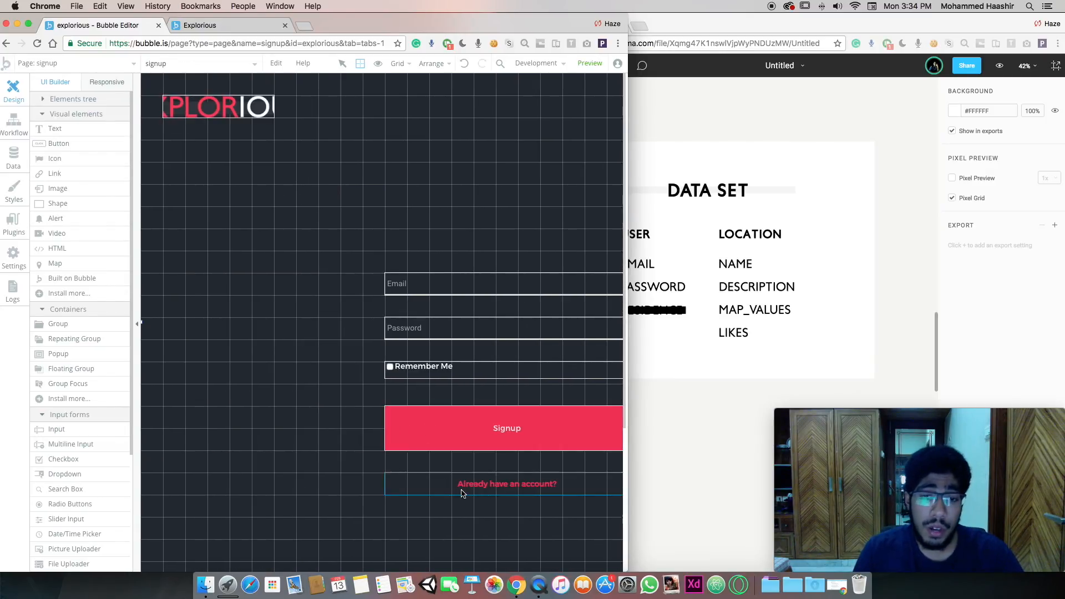
double_click(492, 481)
click(328, 222)
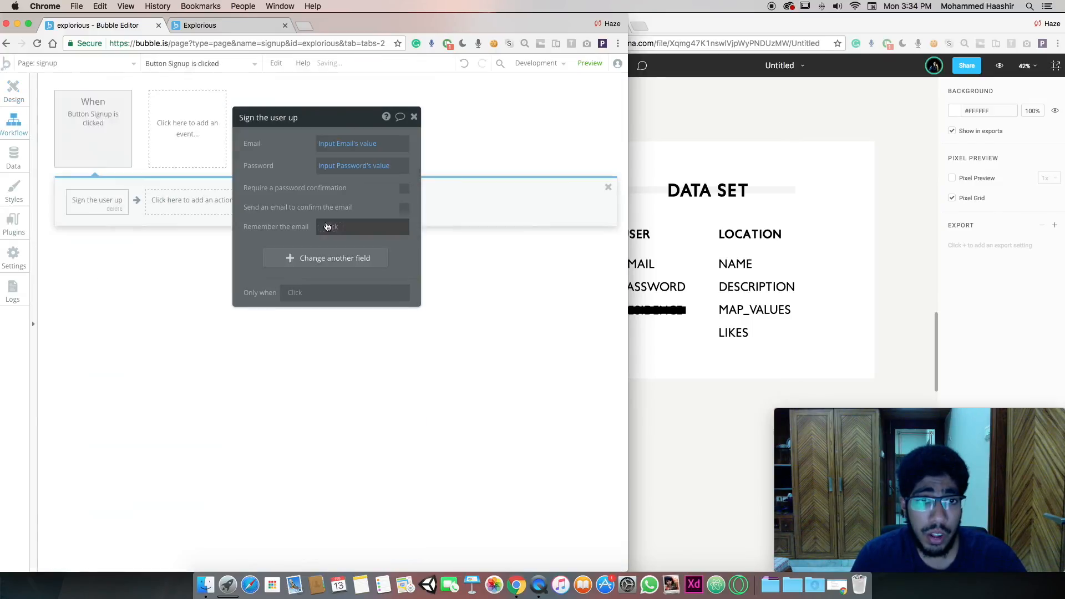
click(118, 200)
mouse_move(119, 242)
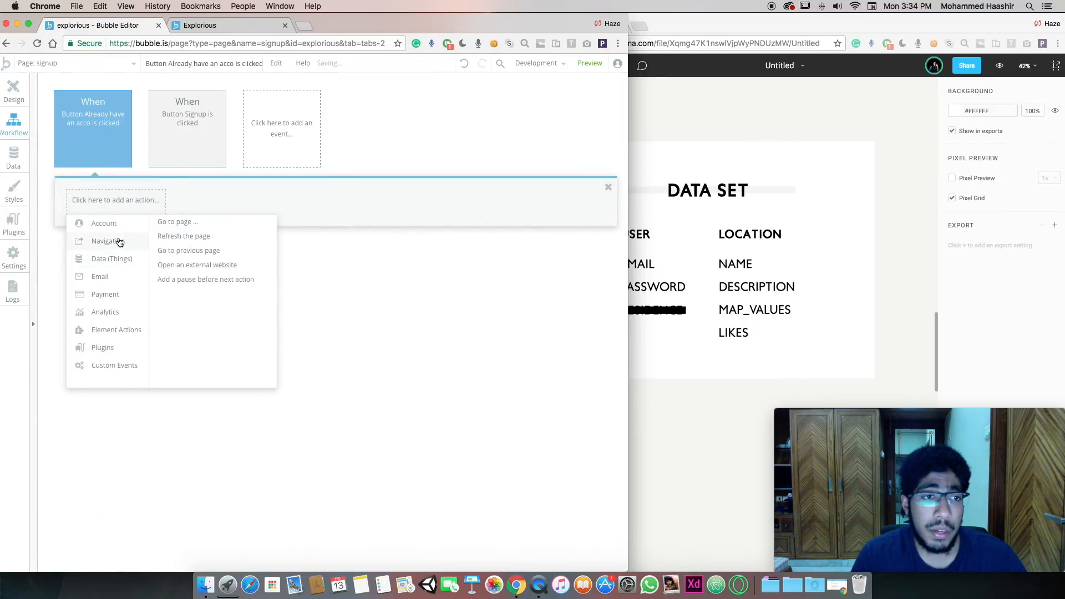
click(198, 223)
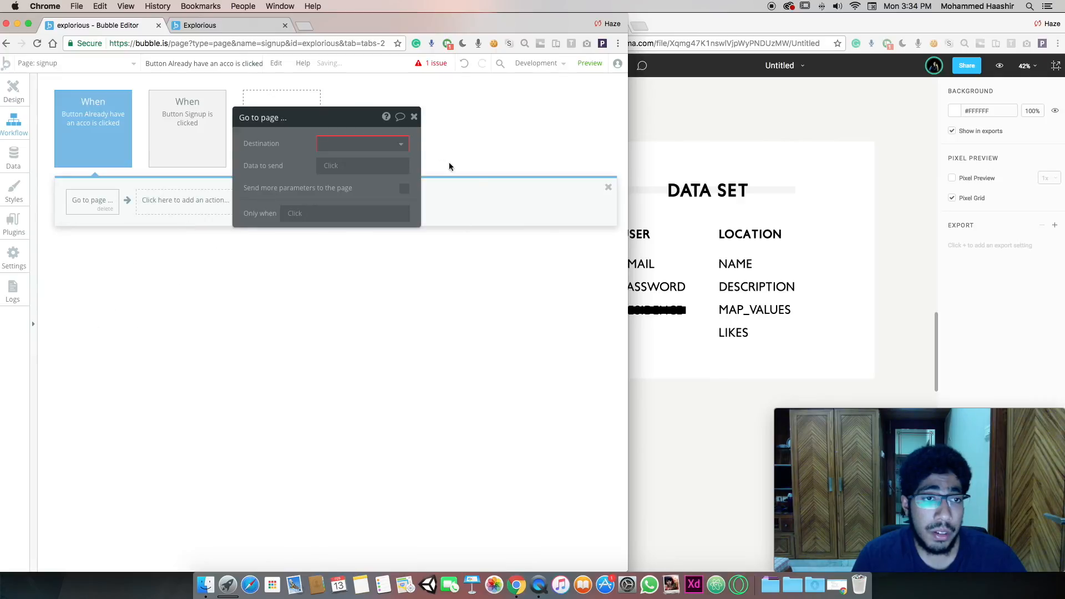
click(341, 143)
click(340, 164)
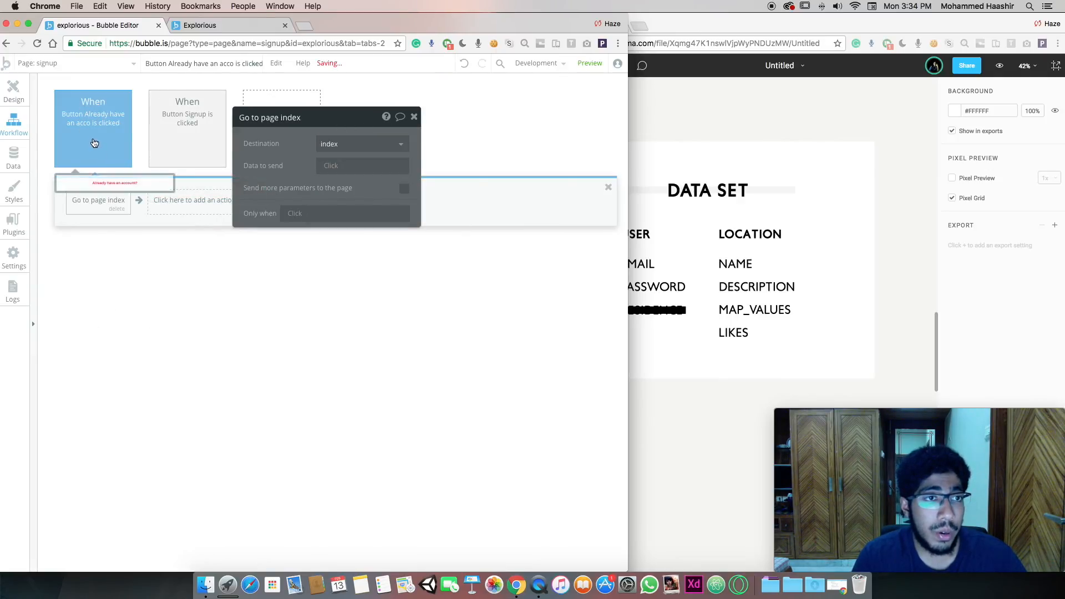
click(14, 91)
click(73, 63)
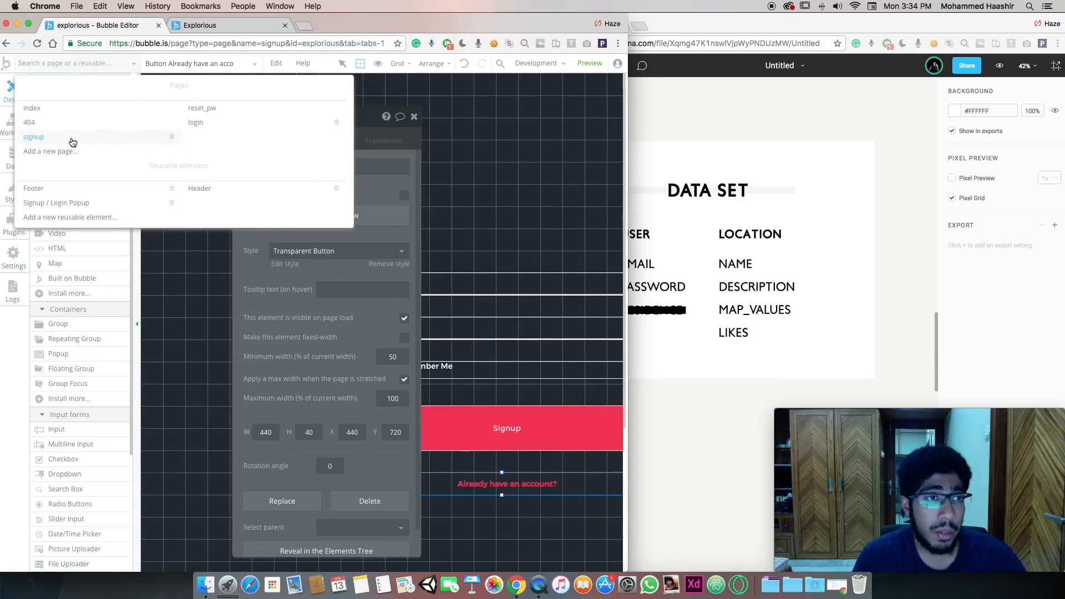
On the login page, change the button text to 'Don't have an account?'
click(228, 123)
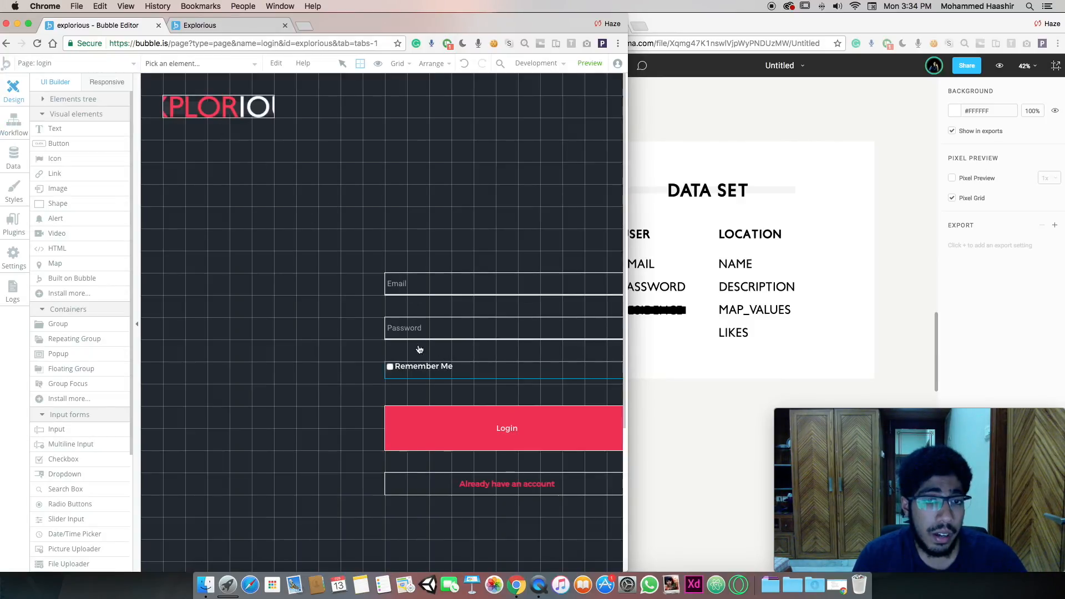
click(433, 483)
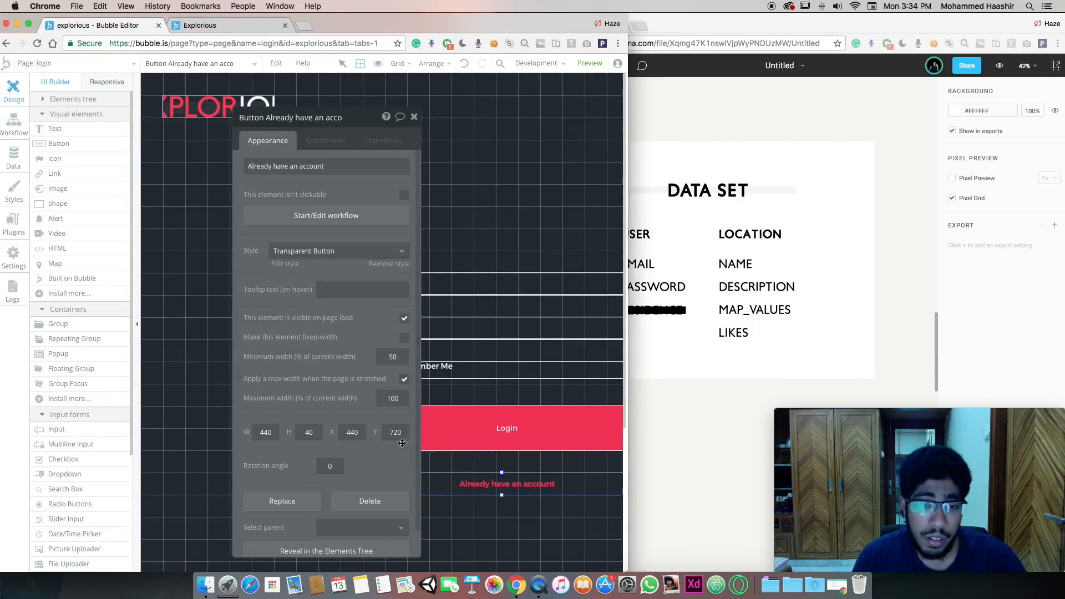
double_click(258, 166)
text(Don't)
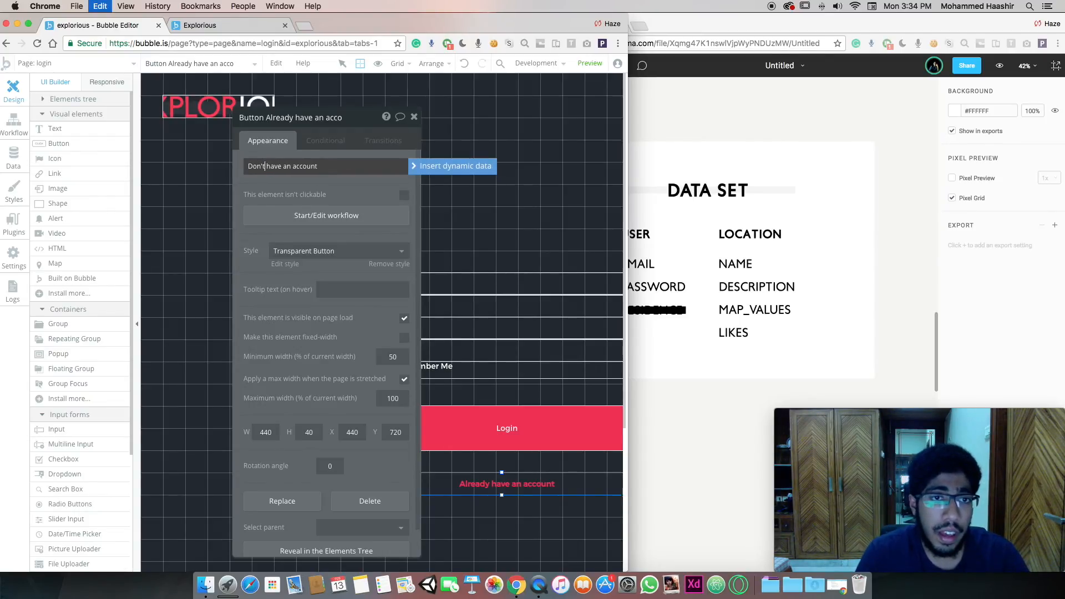
key(Return)
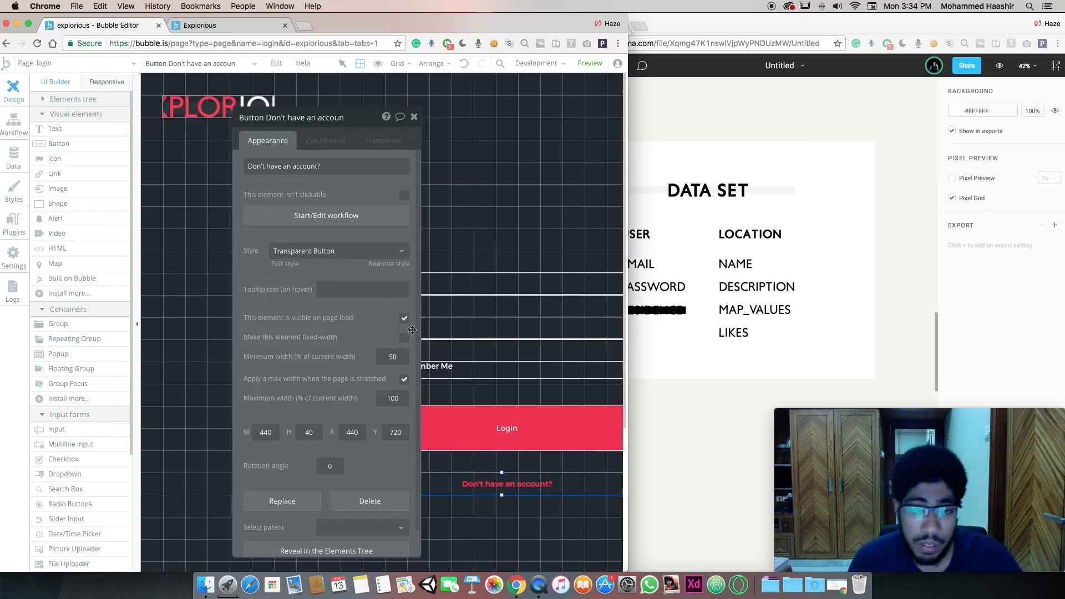
click(414, 116)
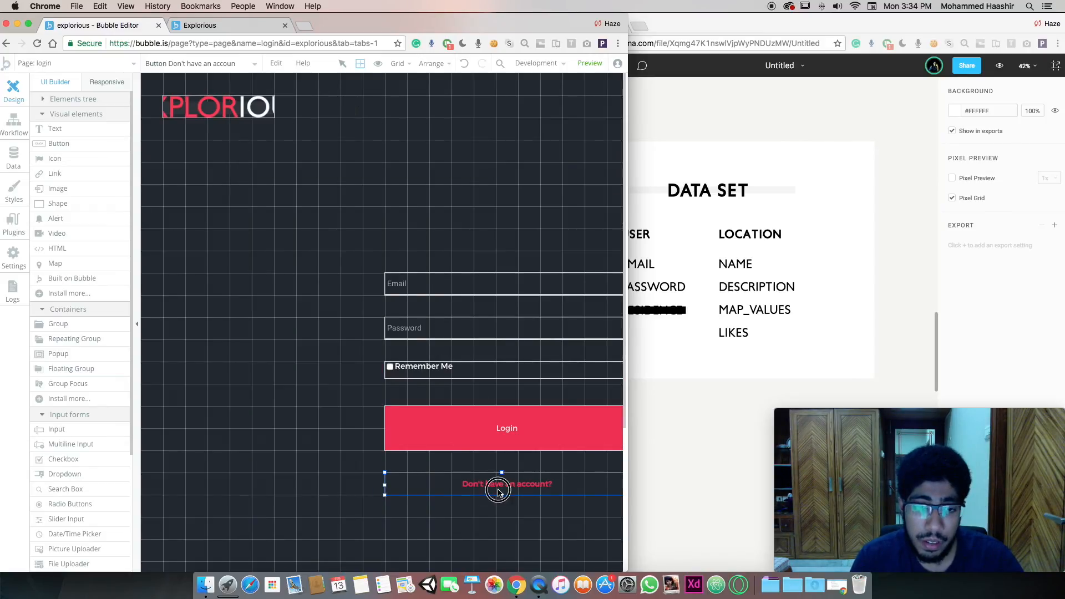
Add a Go to page workflow sending the 'Don't have an account?' button to signup
double_click(499, 489)
click(344, 216)
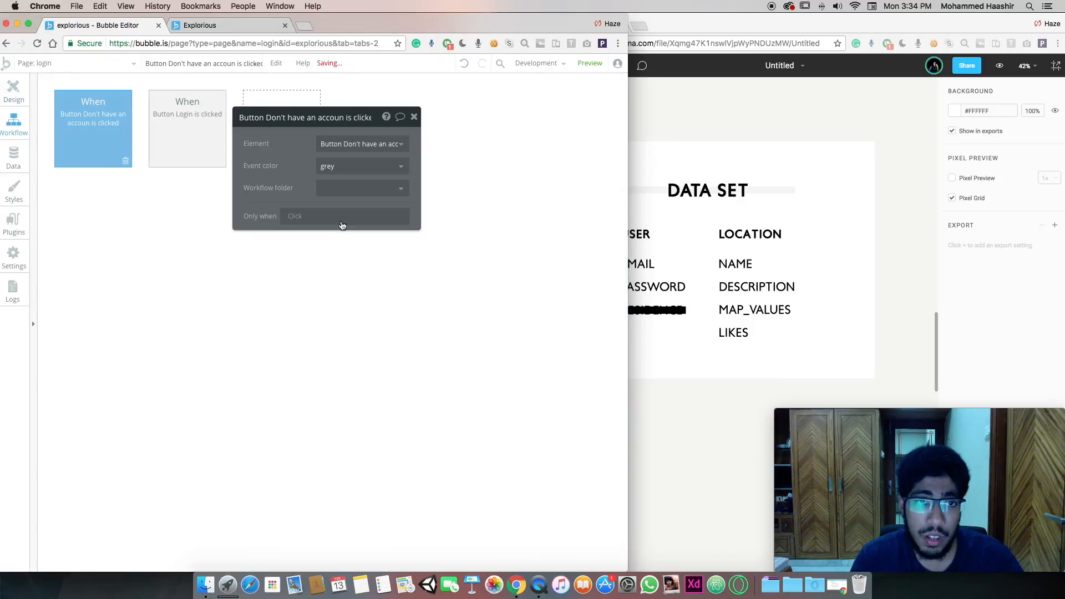
click(111, 210)
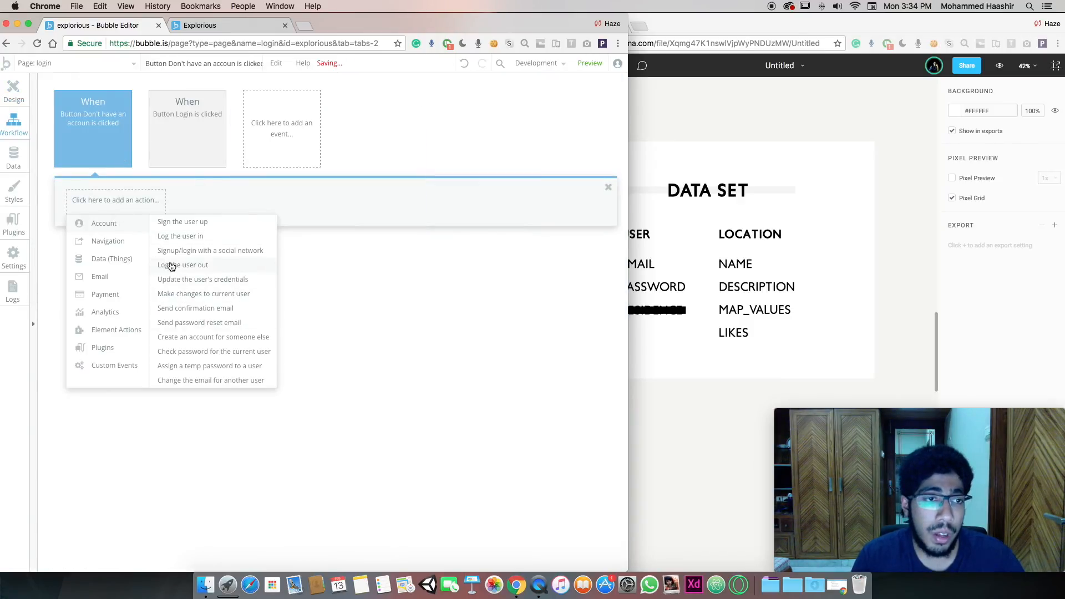
mouse_move(126, 242)
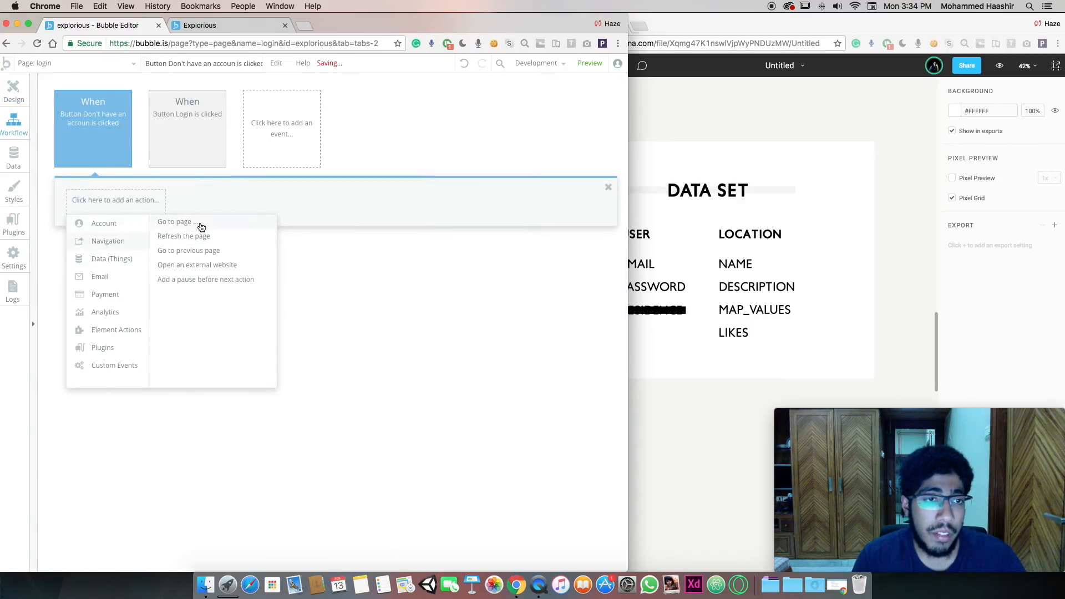
click(201, 227)
click(363, 144)
click(351, 218)
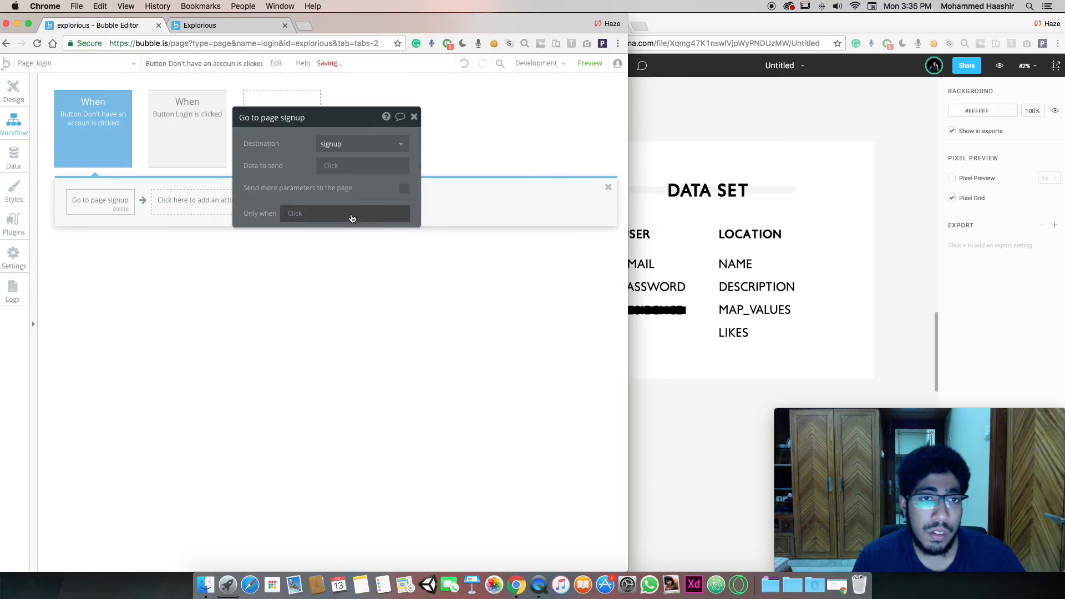
click(11, 98)
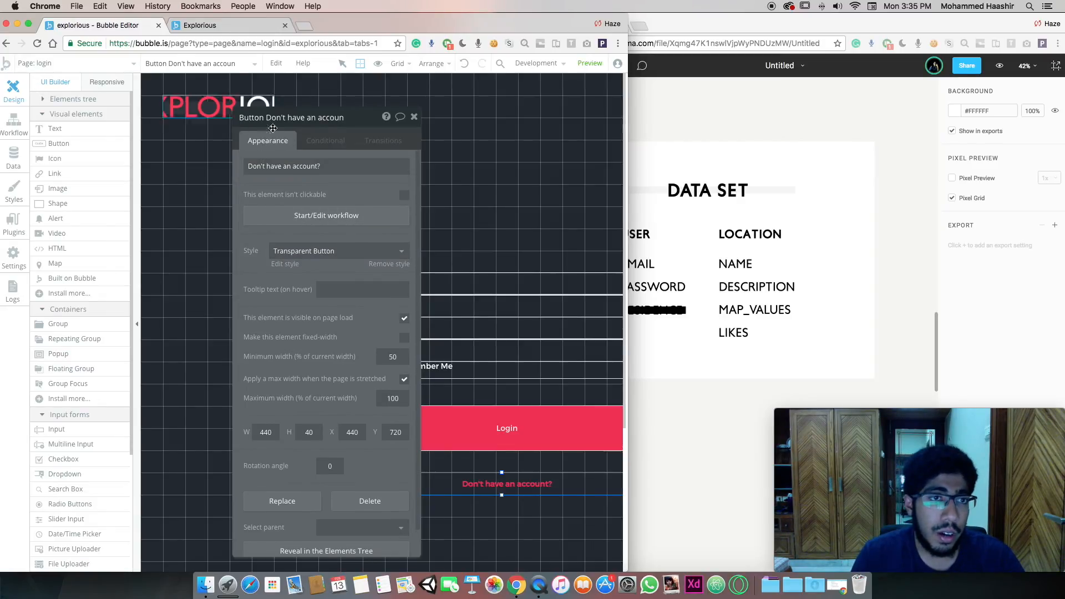
click(90, 63)
On the index page, make the Login button's workflow go to the login page
click(62, 108)
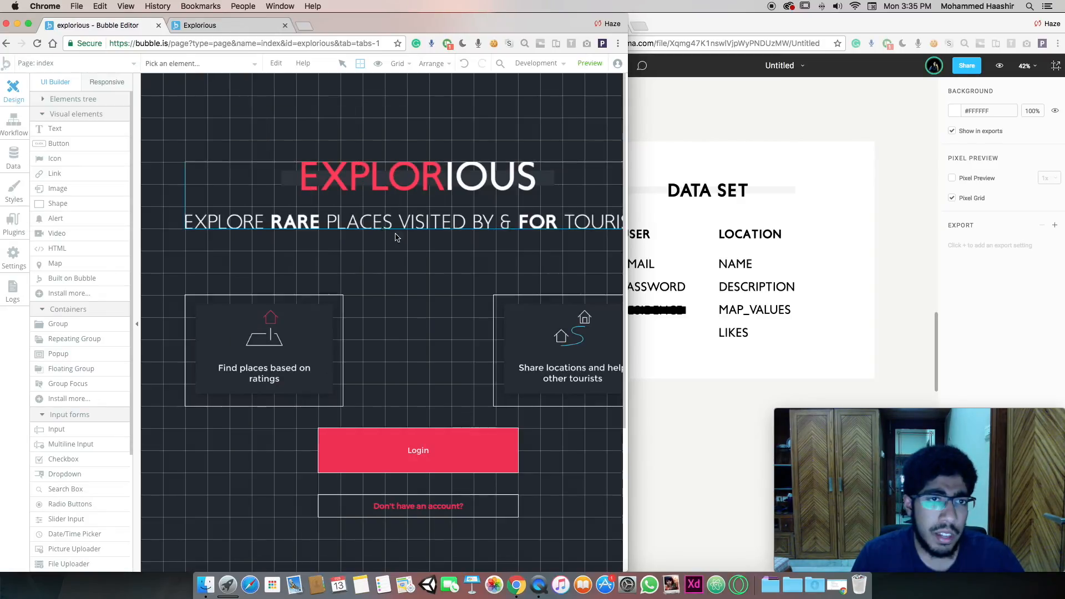
click(451, 463)
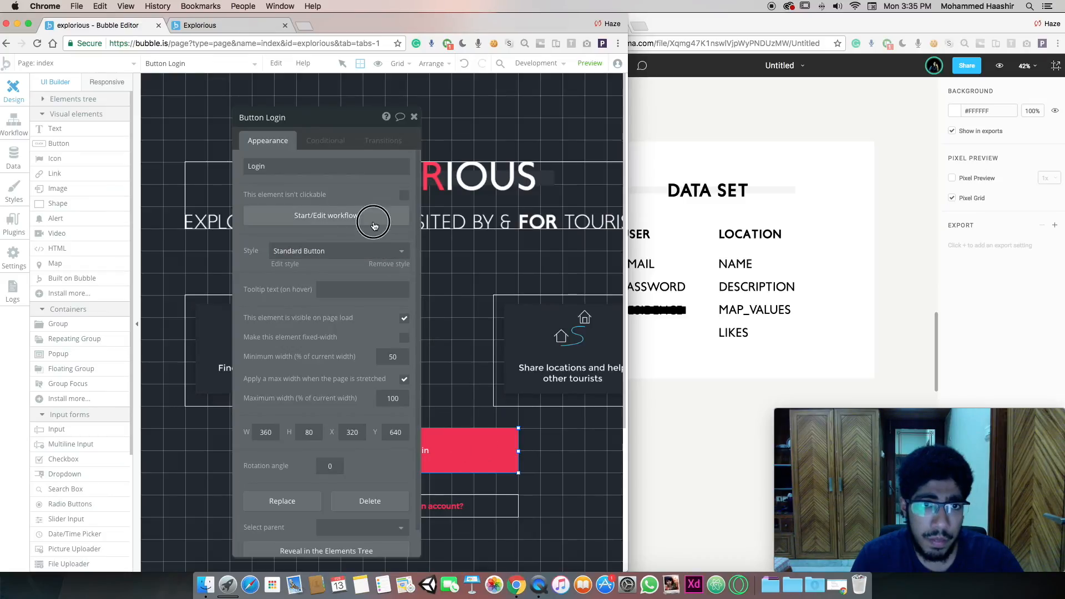
click(371, 216)
click(126, 206)
mouse_move(137, 246)
click(183, 222)
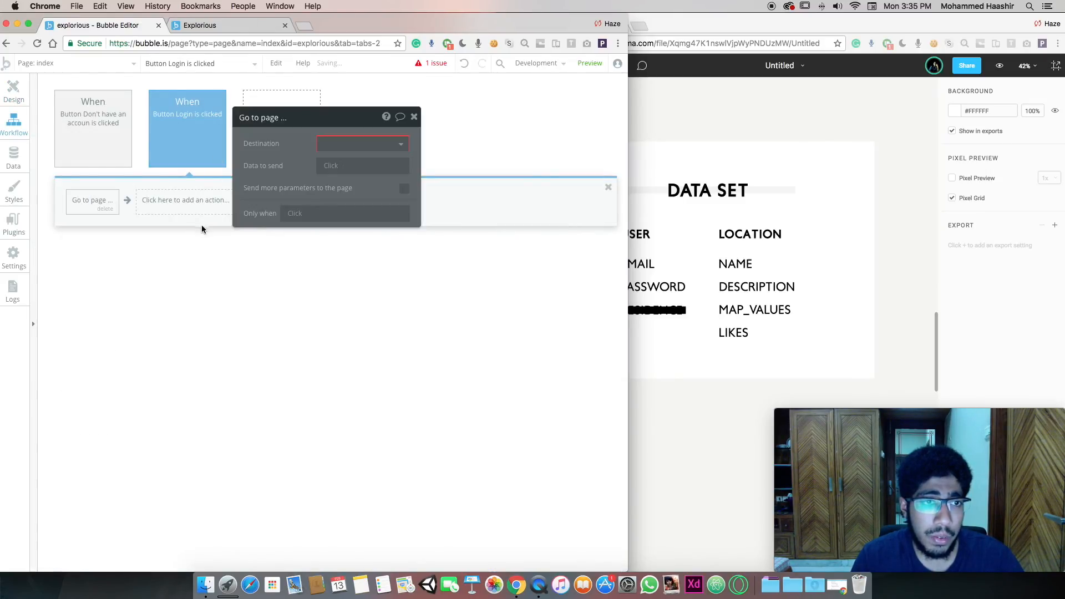
click(360, 144)
click(350, 211)
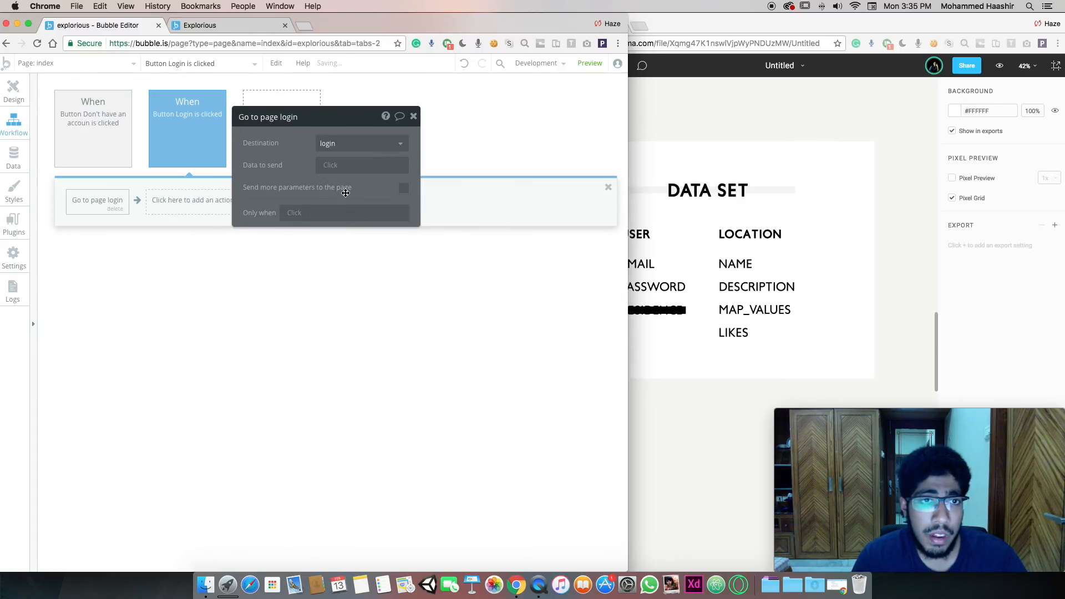
click(3, 98)
Give the 'Don't have an account?' button a Go to page action with destination signup
click(456, 507)
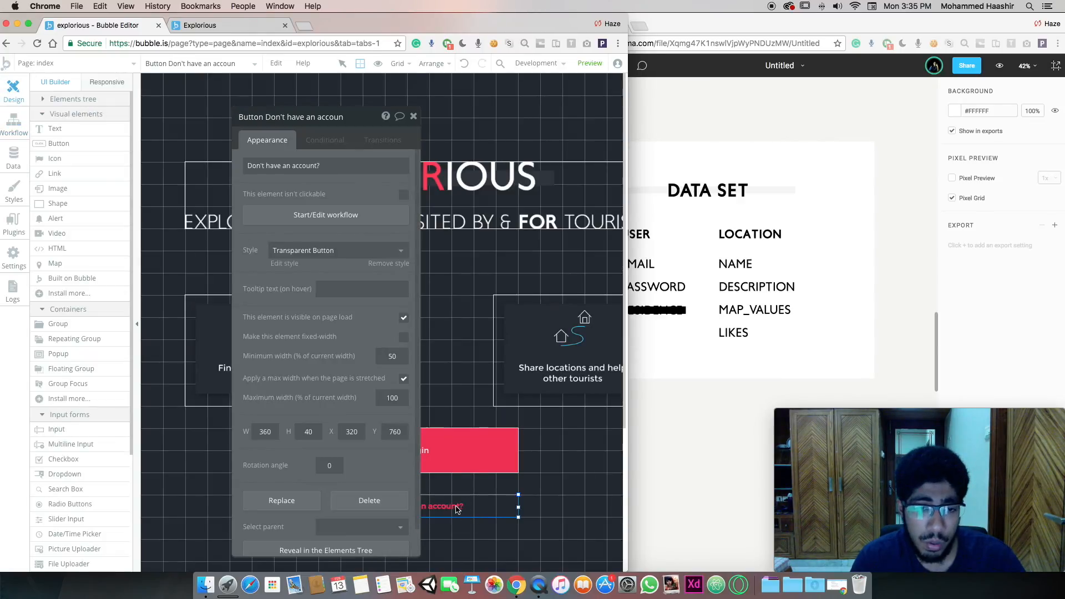
click(325, 215)
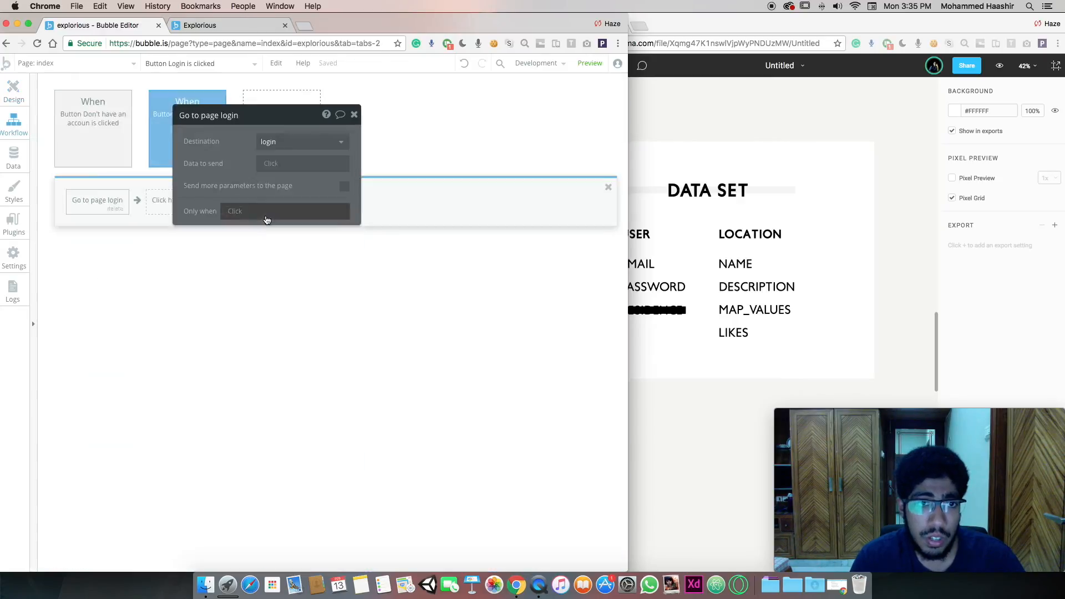
click(149, 209)
mouse_move(133, 245)
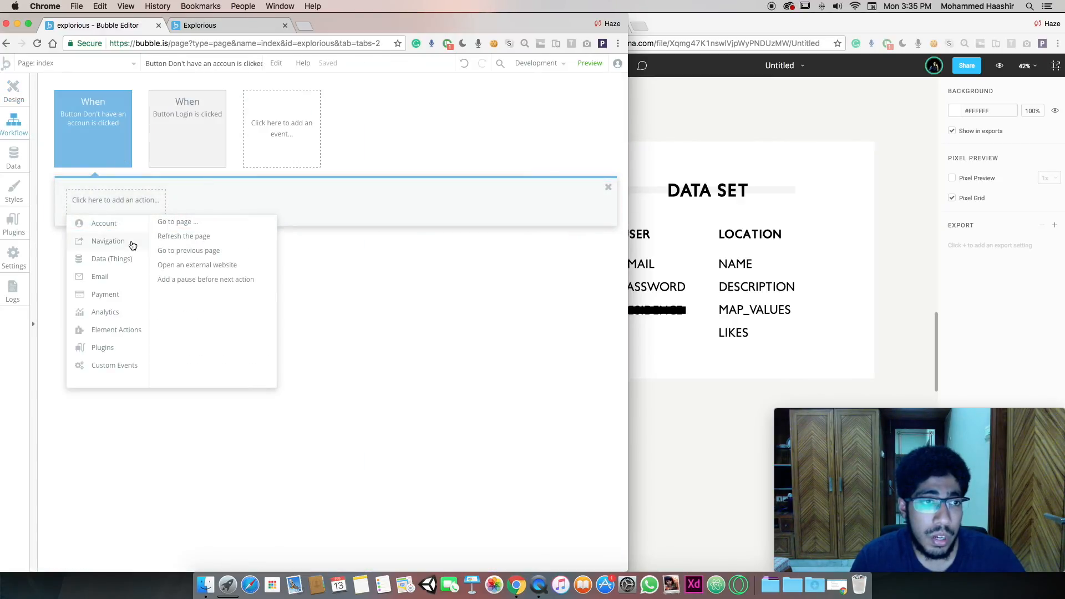
click(175, 222)
click(301, 144)
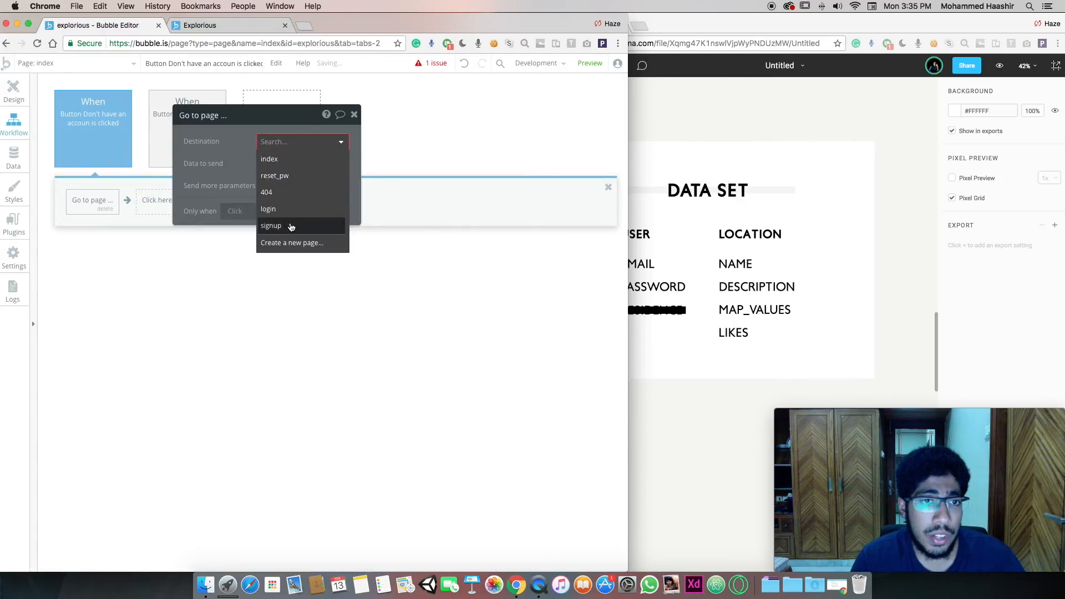
click(291, 227)
click(10, 86)
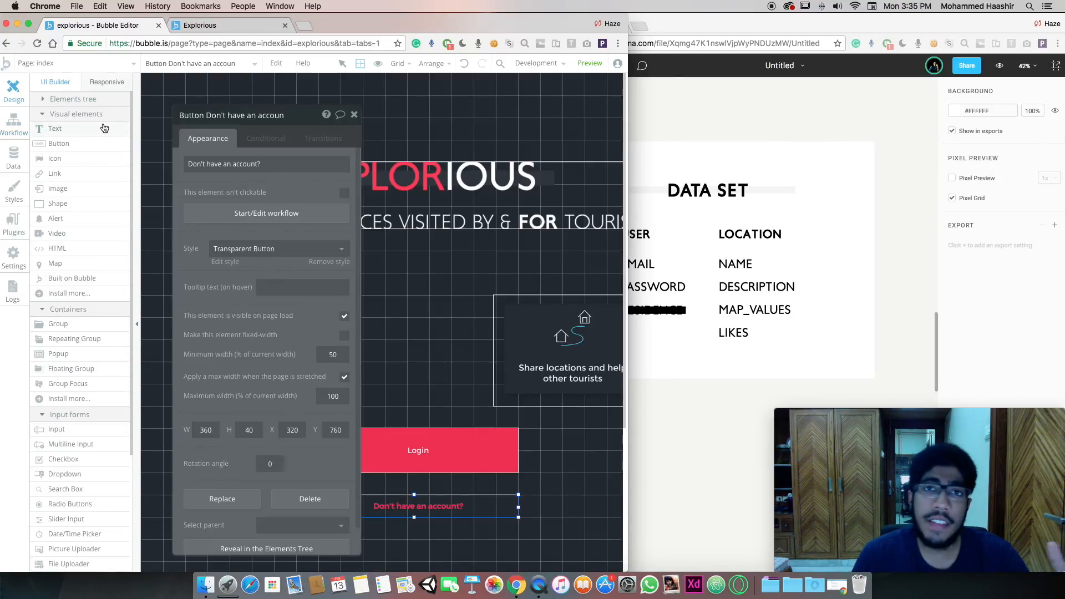
Switch to the login page and open its page properties
click(100, 62)
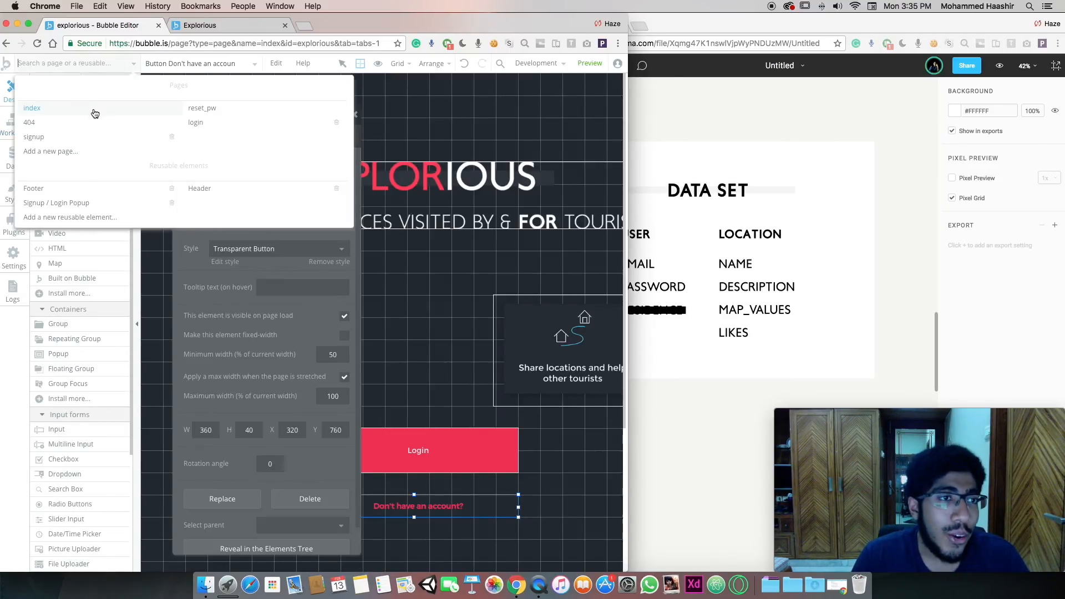
click(199, 123)
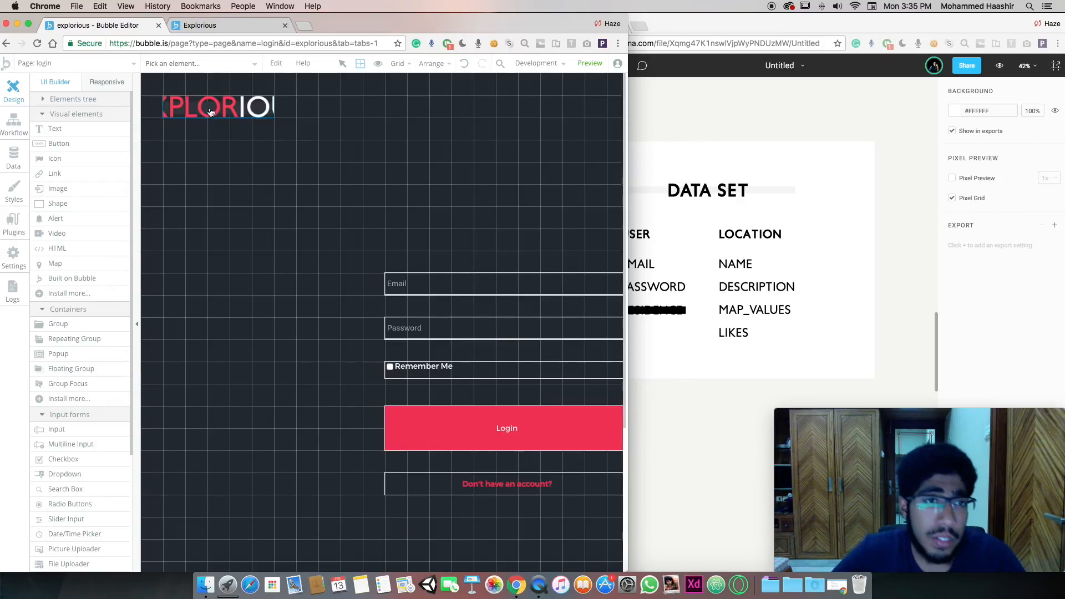
double_click(349, 222)
scroll(350, 223, up, 2)
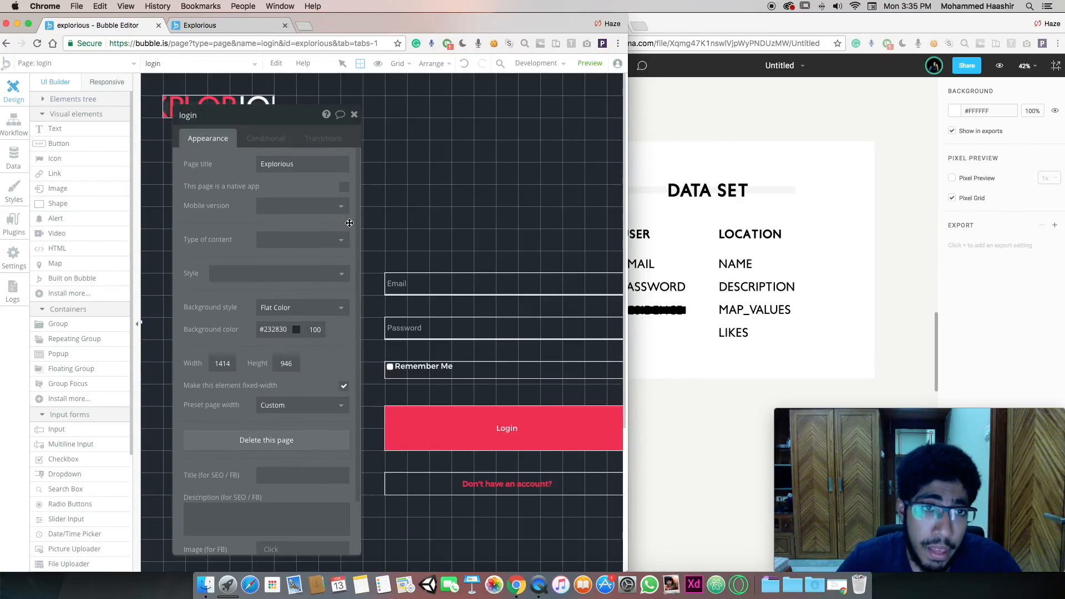
drag(255, 113, 239, 97)
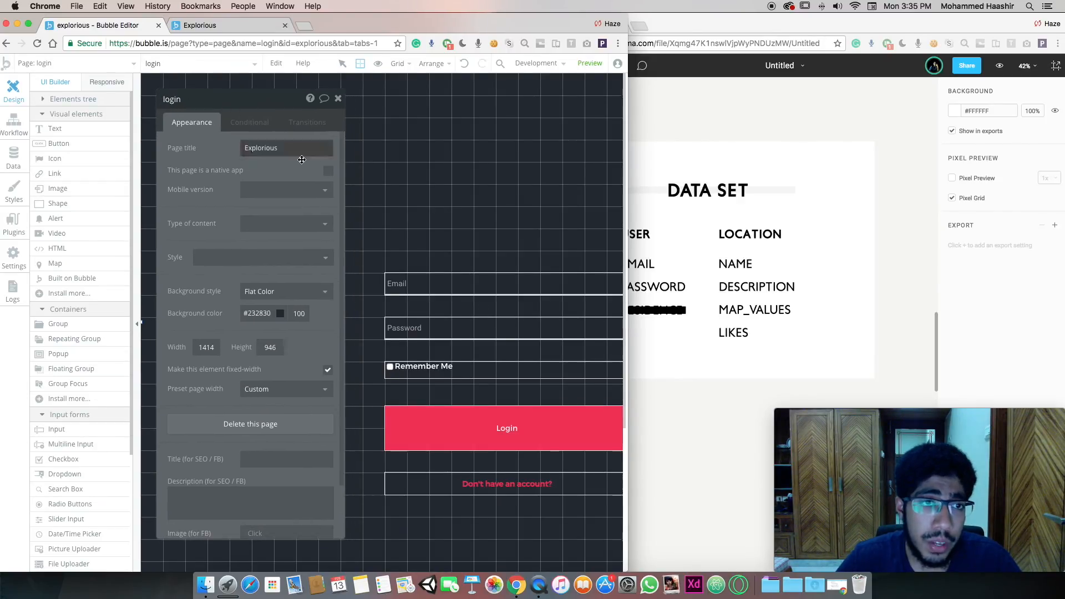
Create a new page named Listing, cloned from the login page
click(111, 64)
click(92, 152)
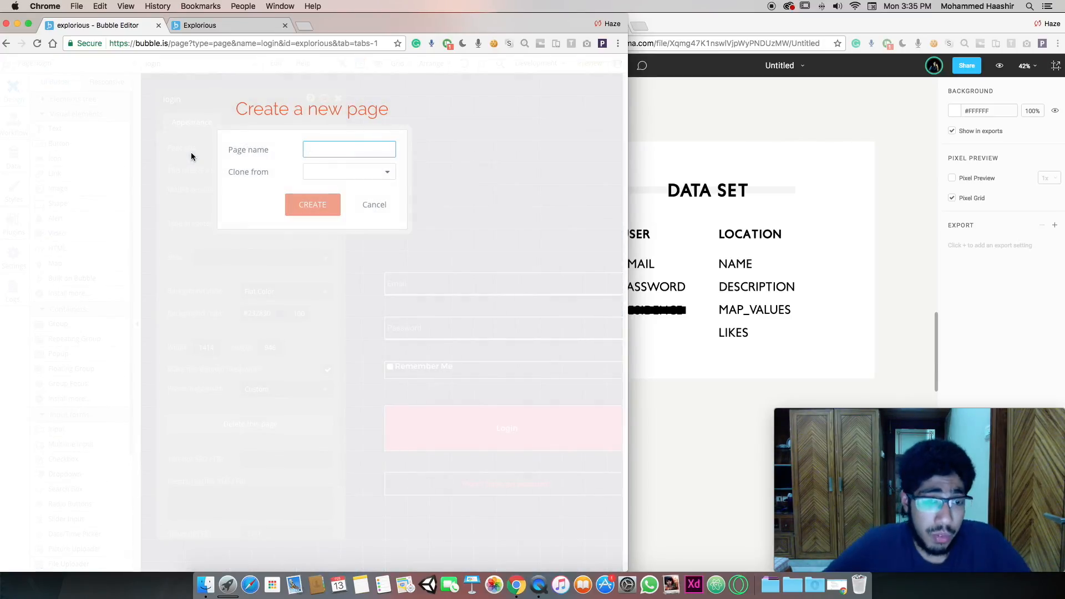
text(Listing)
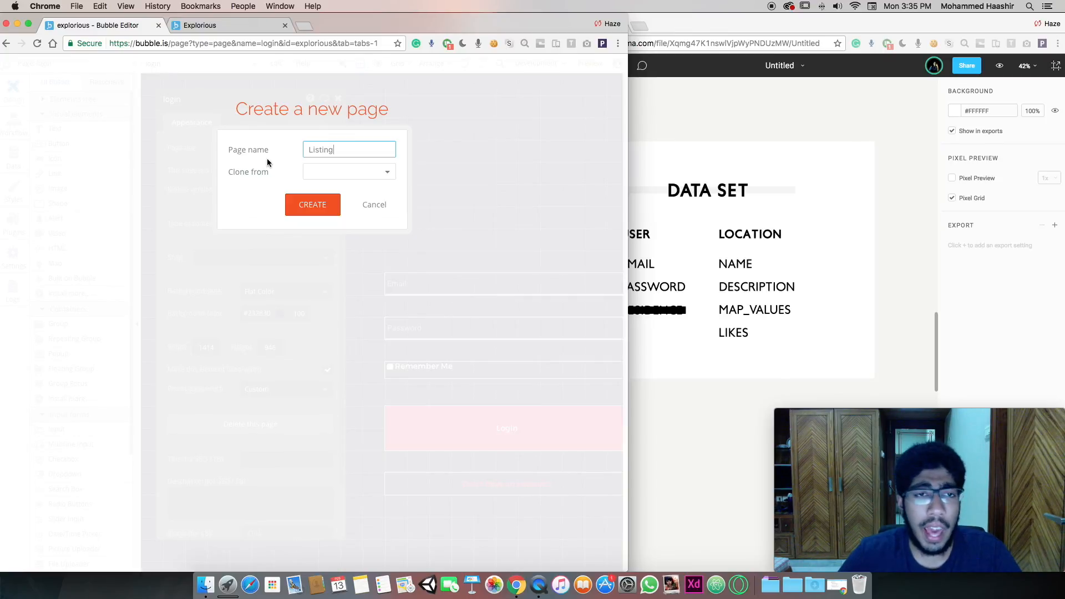
click(330, 170)
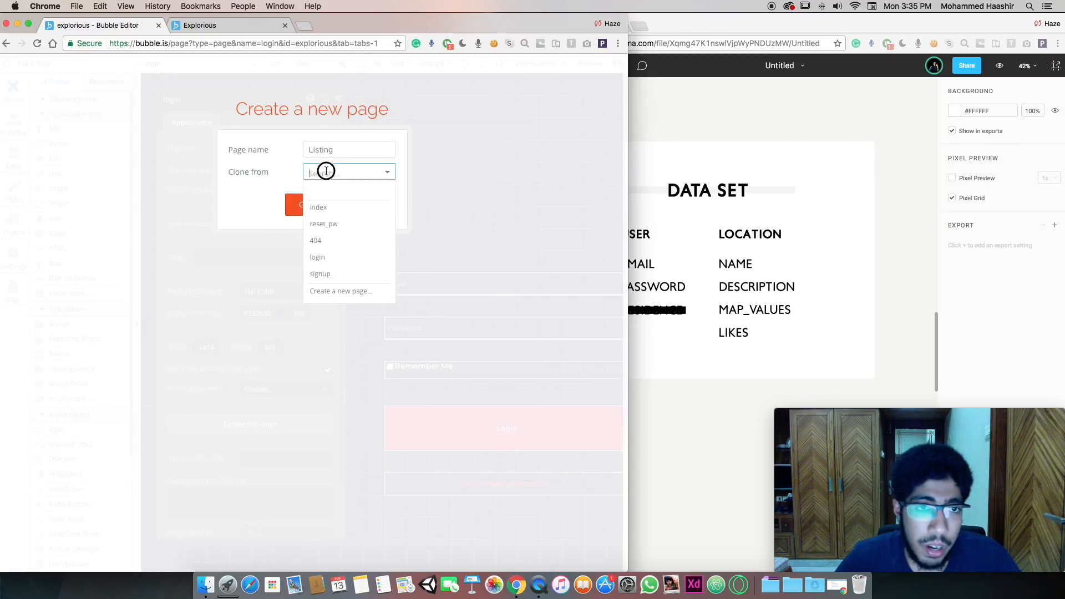
click(335, 259)
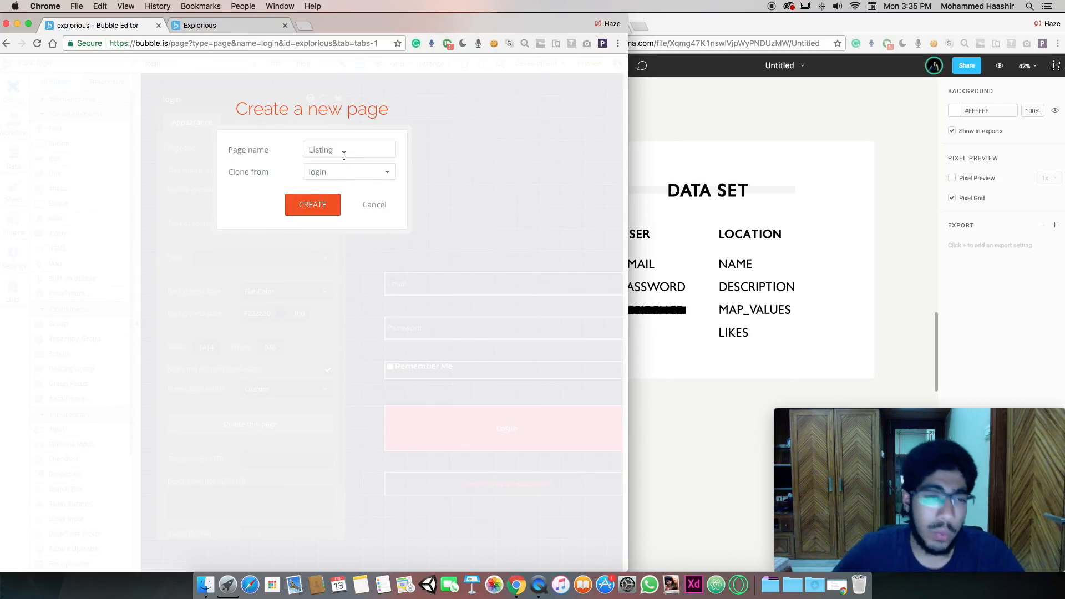
click(322, 209)
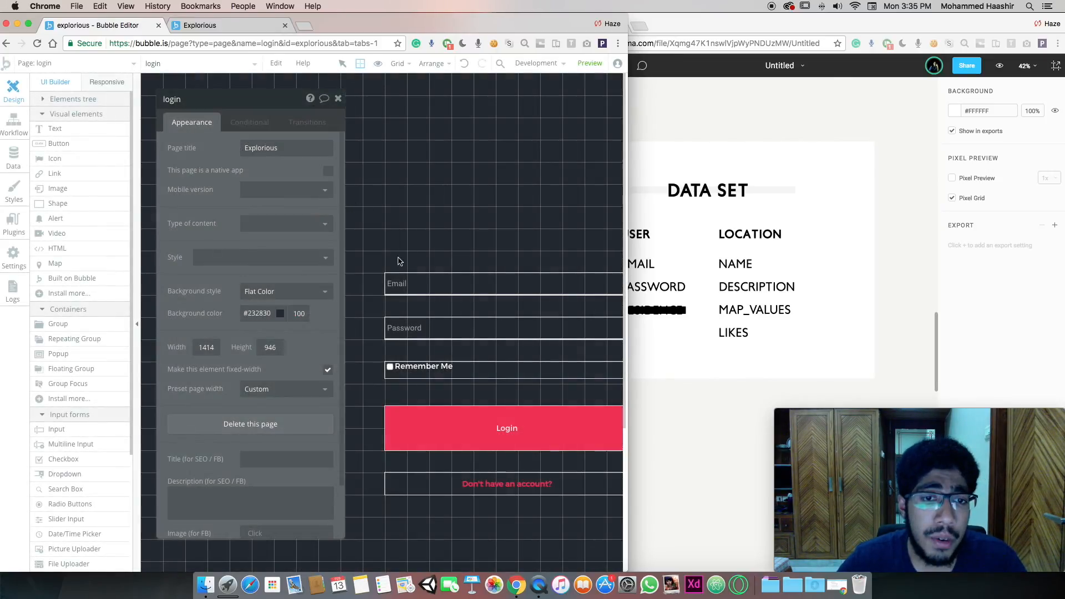
key(Escape)
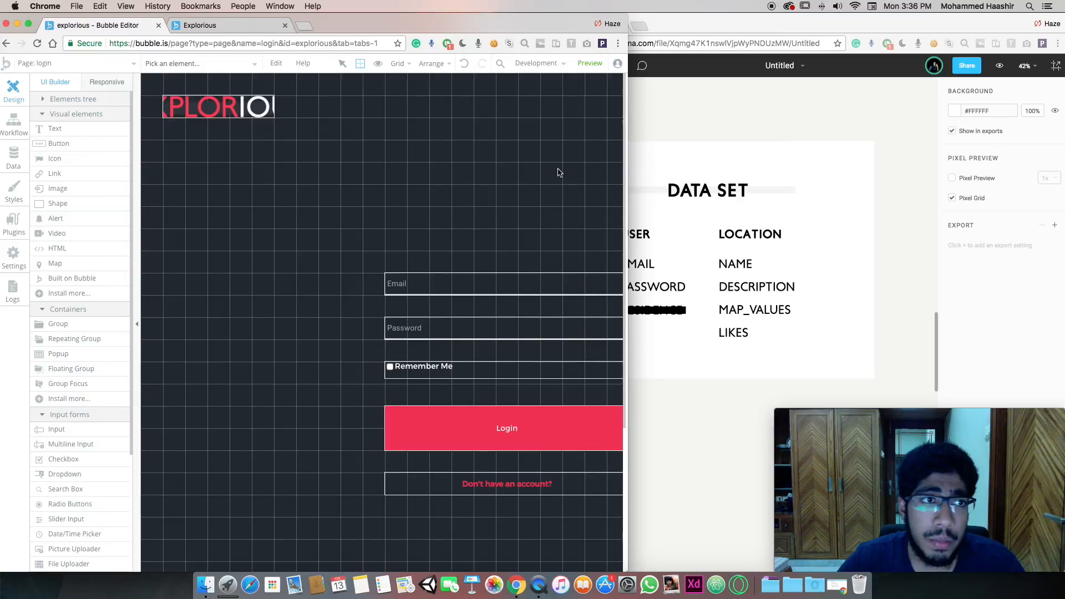
scroll(558, 172, right, 5)
scroll(558, 172, left, 4)
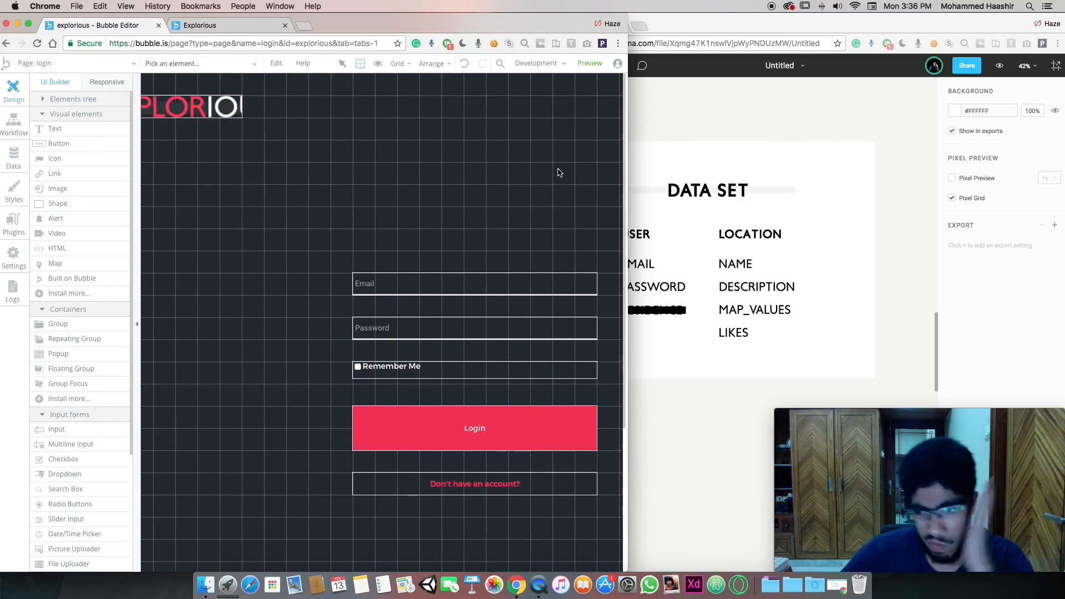
Inspect the Figma Explorious mockup's Add button group and Weird seas card rectangle
click(856, 171)
scroll(856, 172, up, 5)
scroll(856, 173, up, 3)
scroll(856, 173, right, 5)
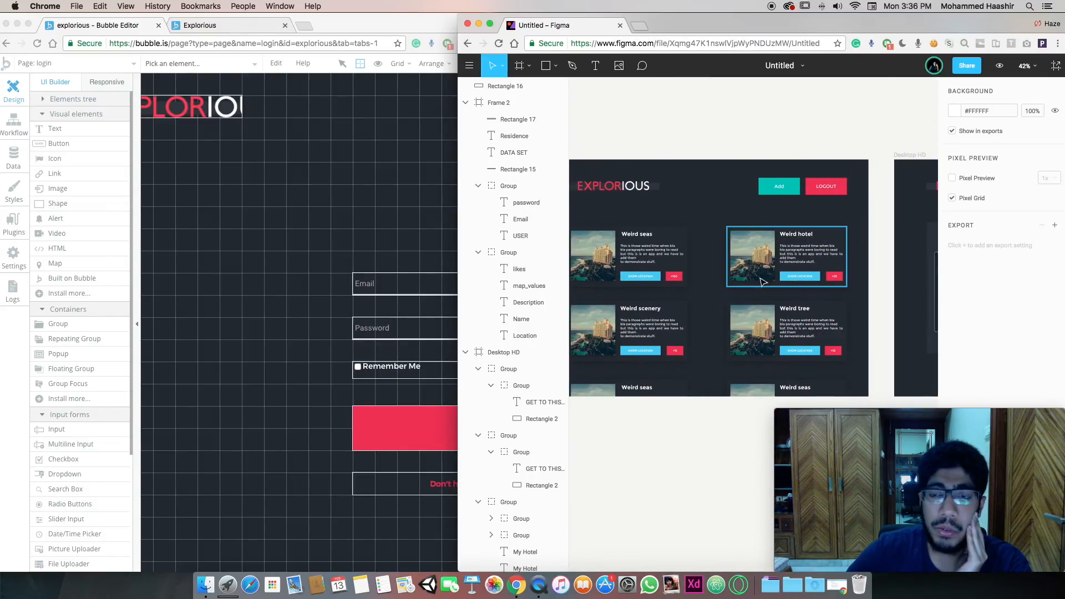
click(779, 191)
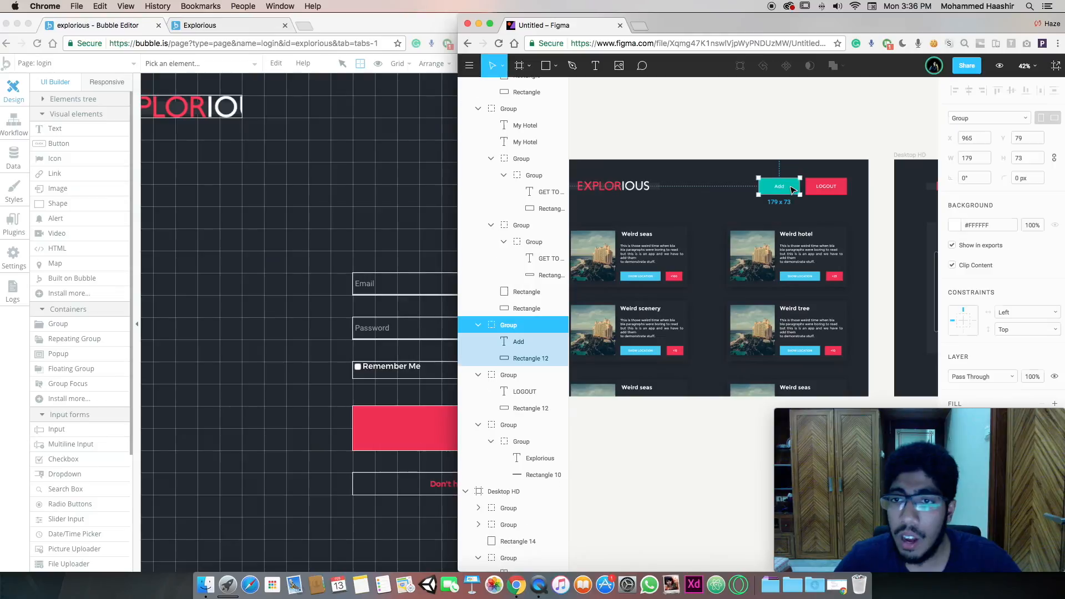
click(730, 209)
scroll(675, 233, left, 3)
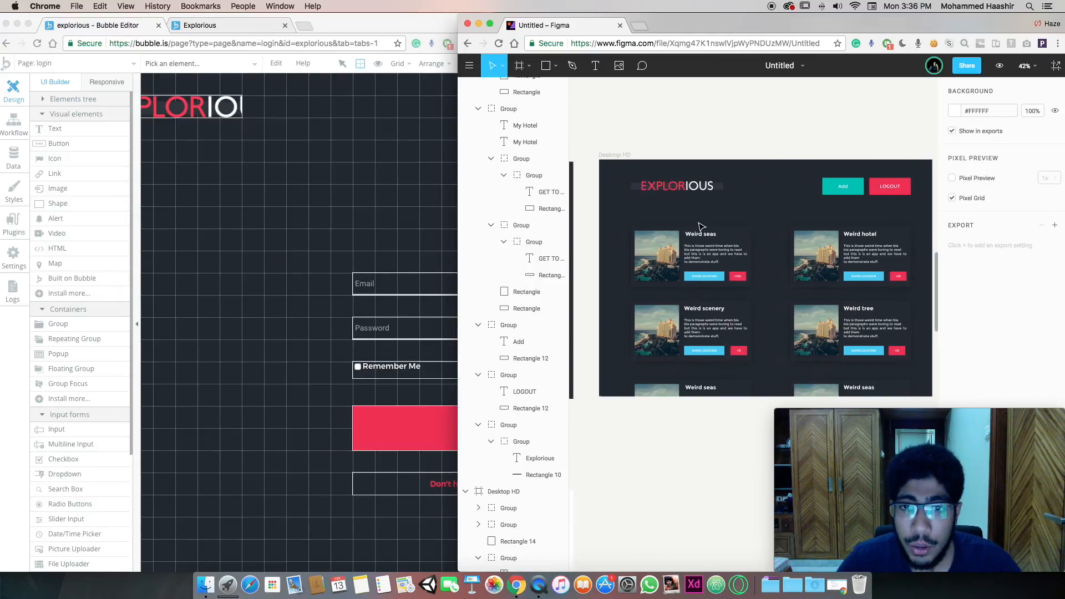
double_click(666, 232)
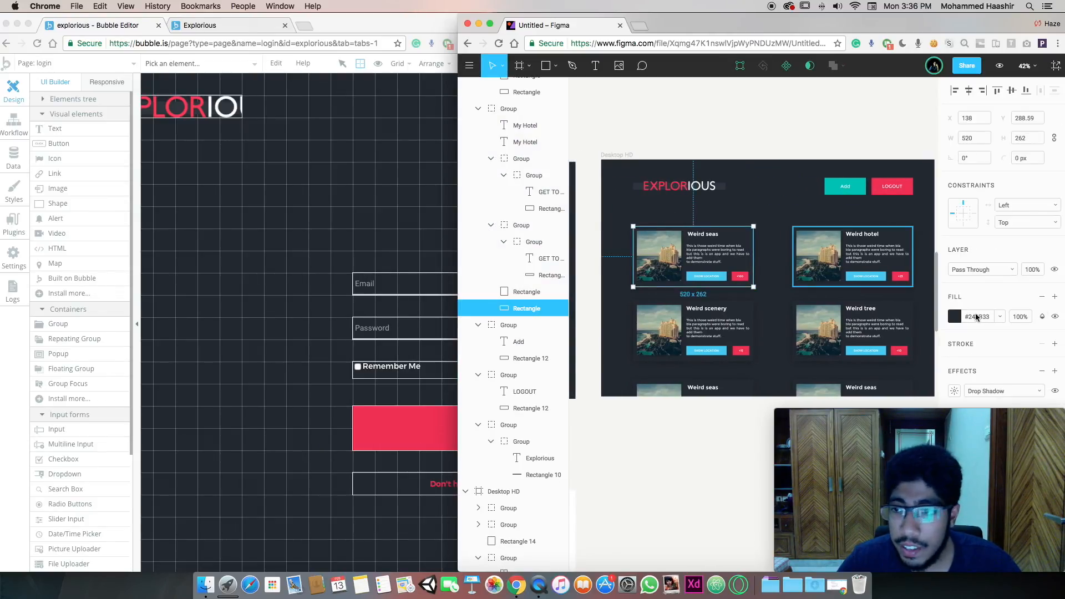
On the listing page, move the Login button to the top right, shrink it, and relabel it Logout
click(391, 213)
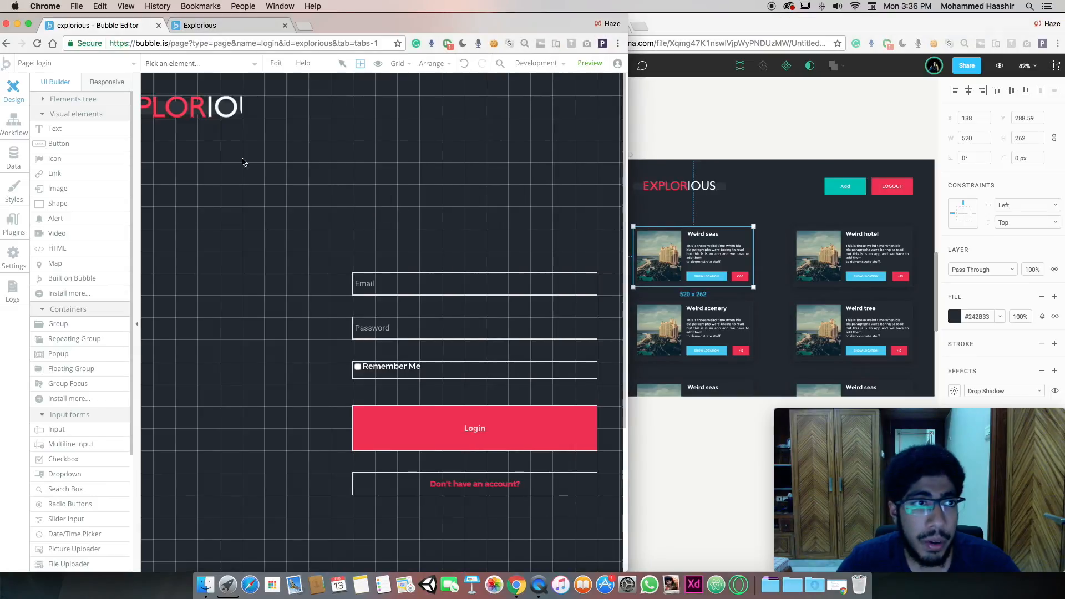
click(82, 61)
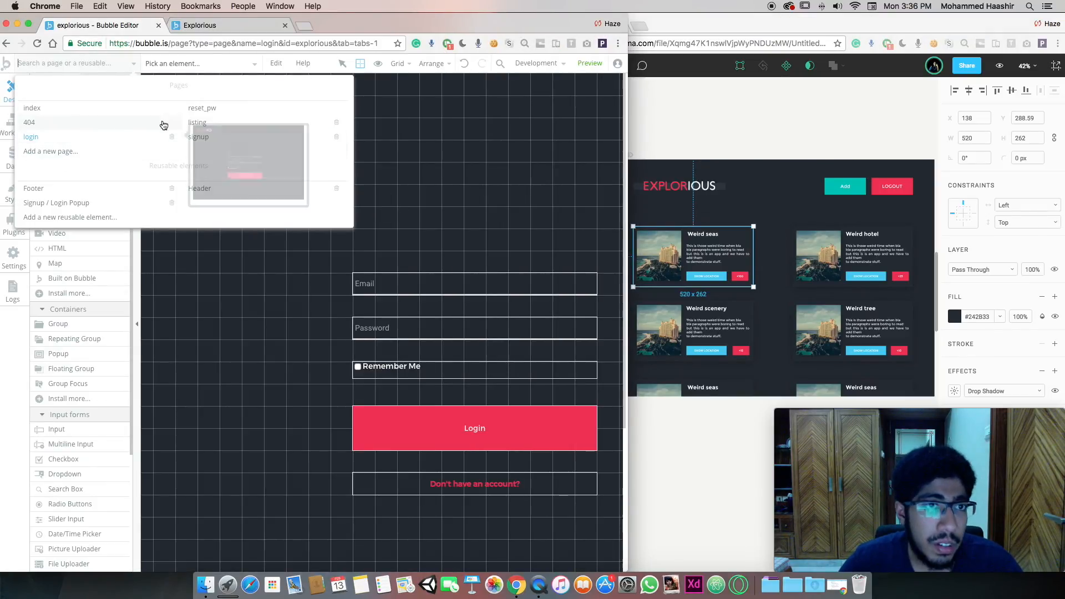
click(203, 130)
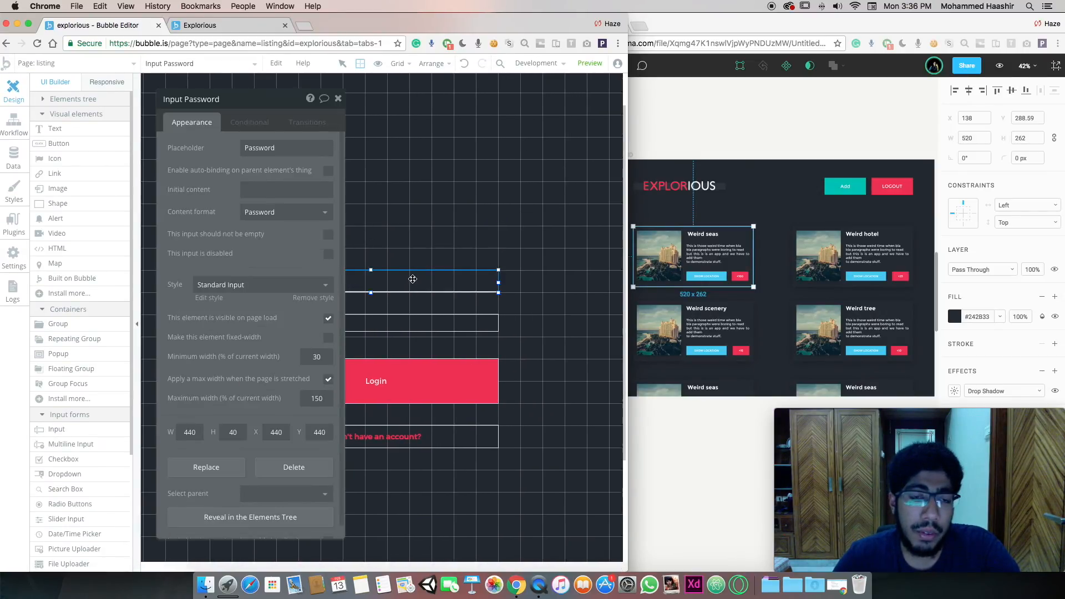
click(390, 375)
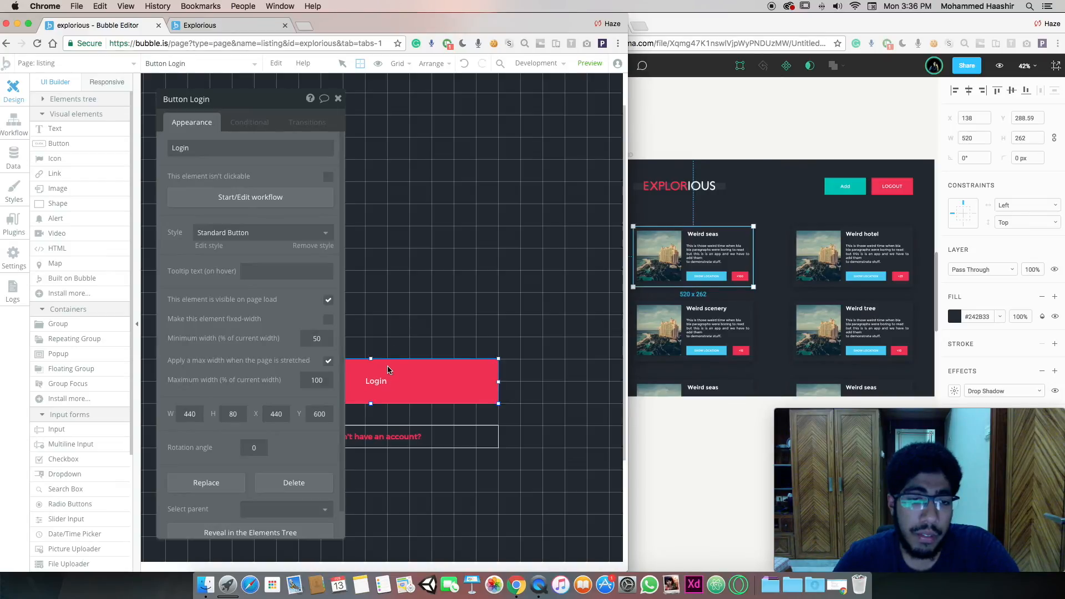
drag(414, 389, 561, 114)
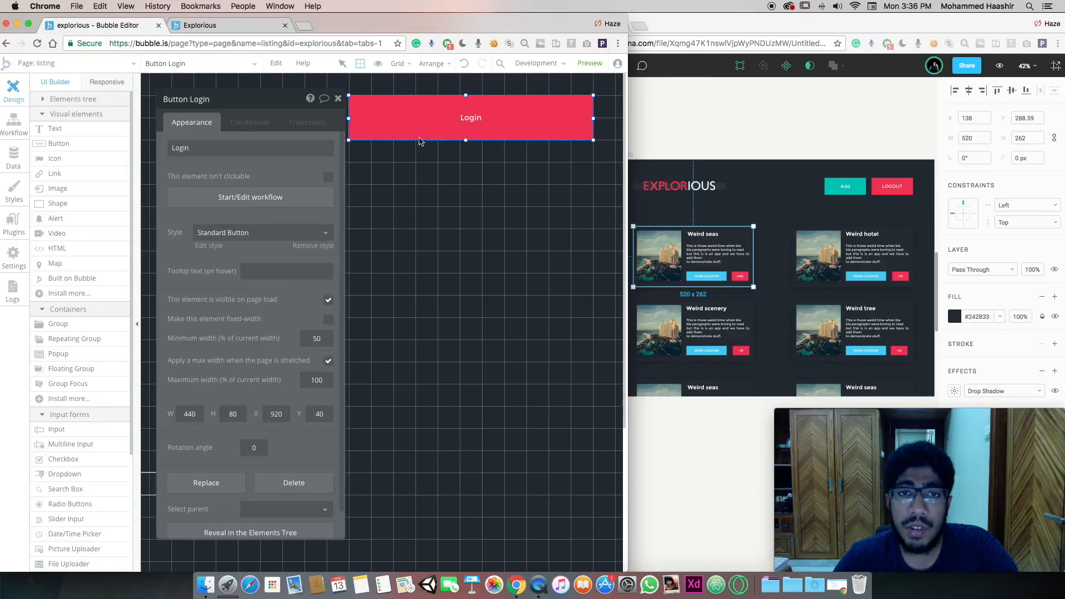
drag(350, 143, 526, 117)
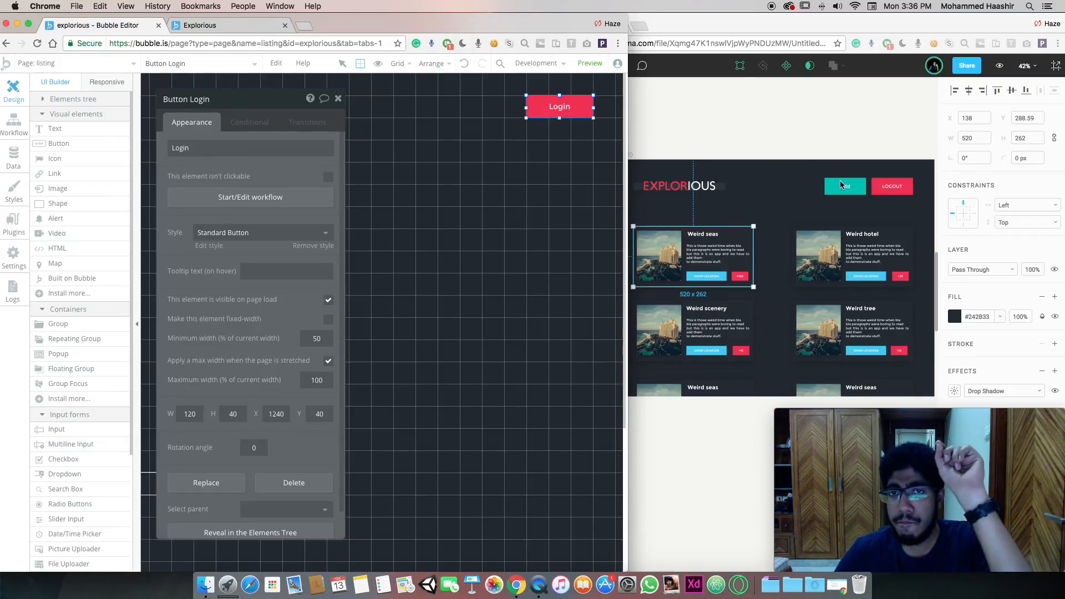
click(573, 114)
key(BackSpace)
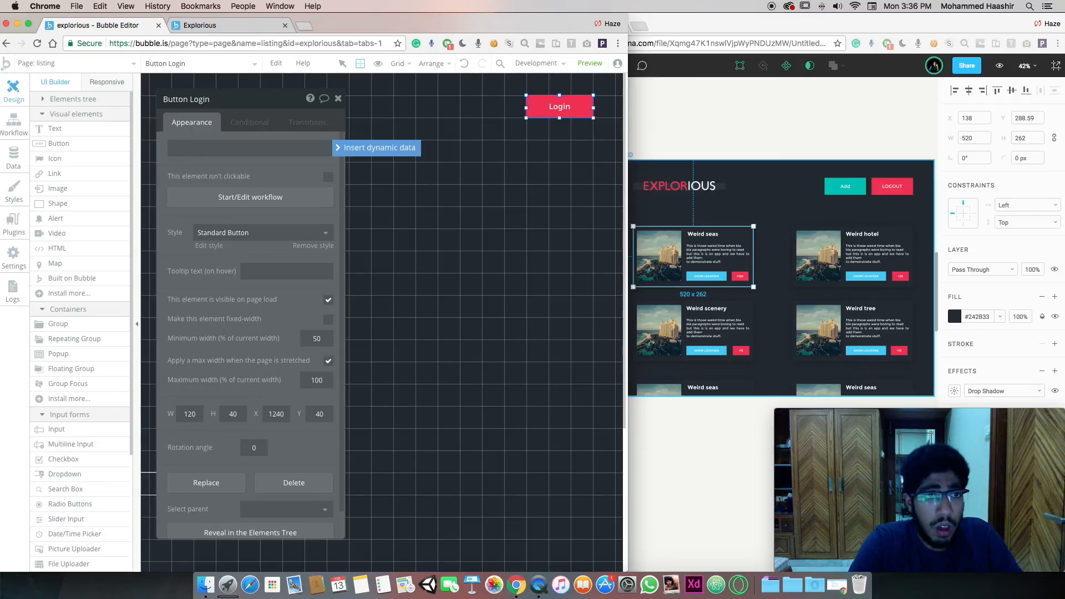
key(Return)
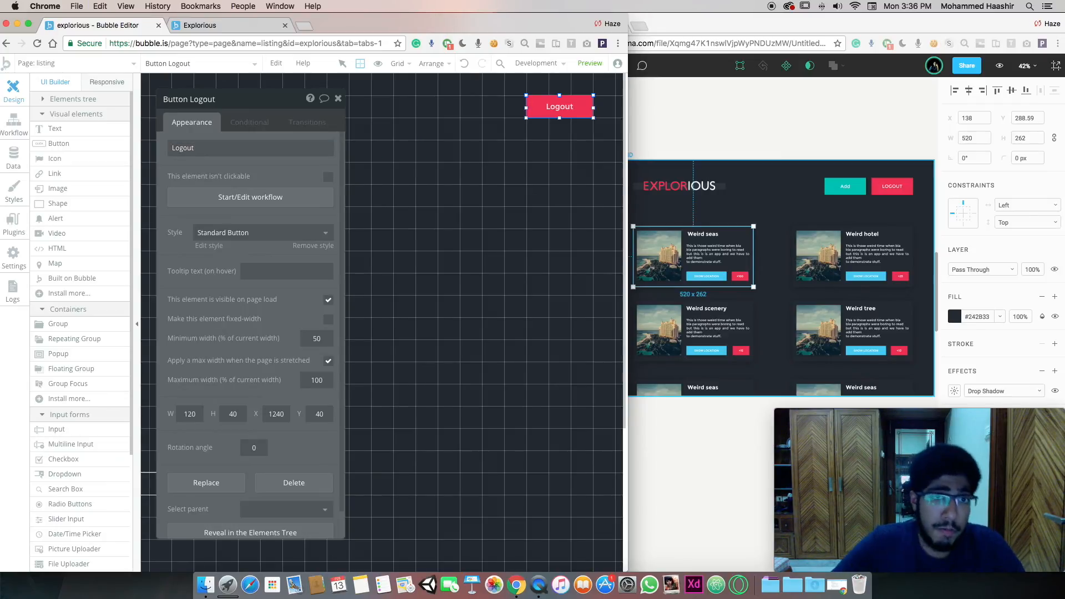
click(538, 154)
Duplicate the Logout button to its left and relabel the copy 'Add'
click(558, 114)
key(super+c)
key(super+v)
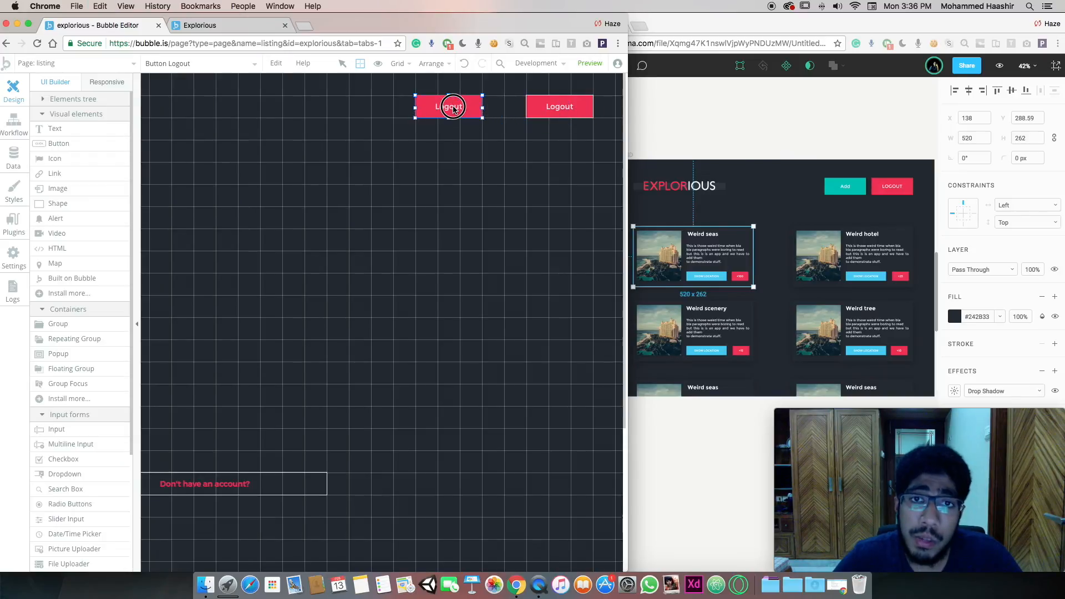
click(472, 108)
double_click(183, 147)
text(Add)
key(Return)
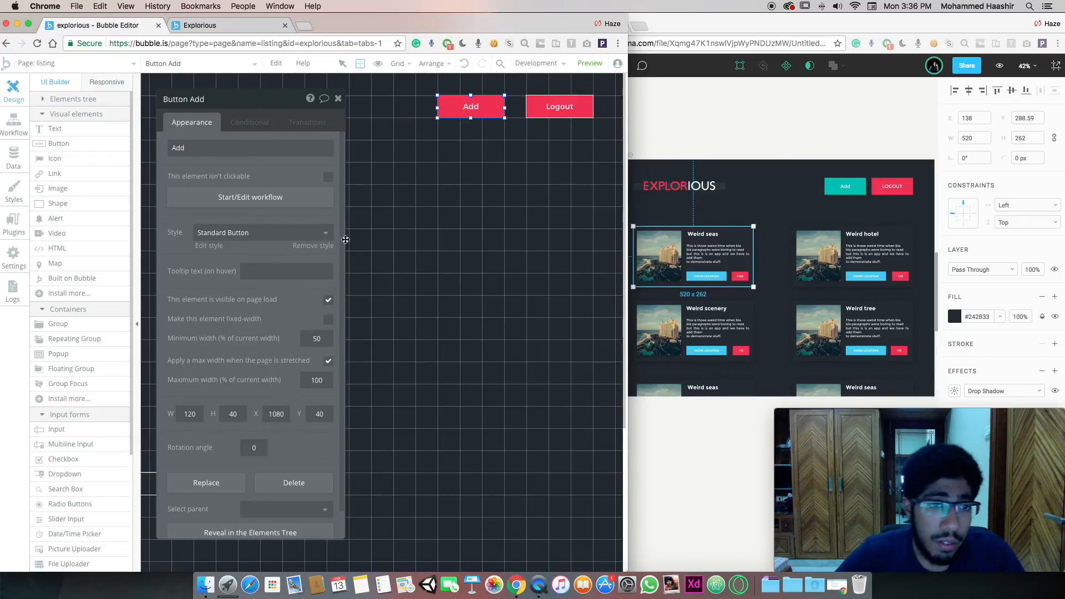
Set the Add button's style to the blue Info Button
click(308, 232)
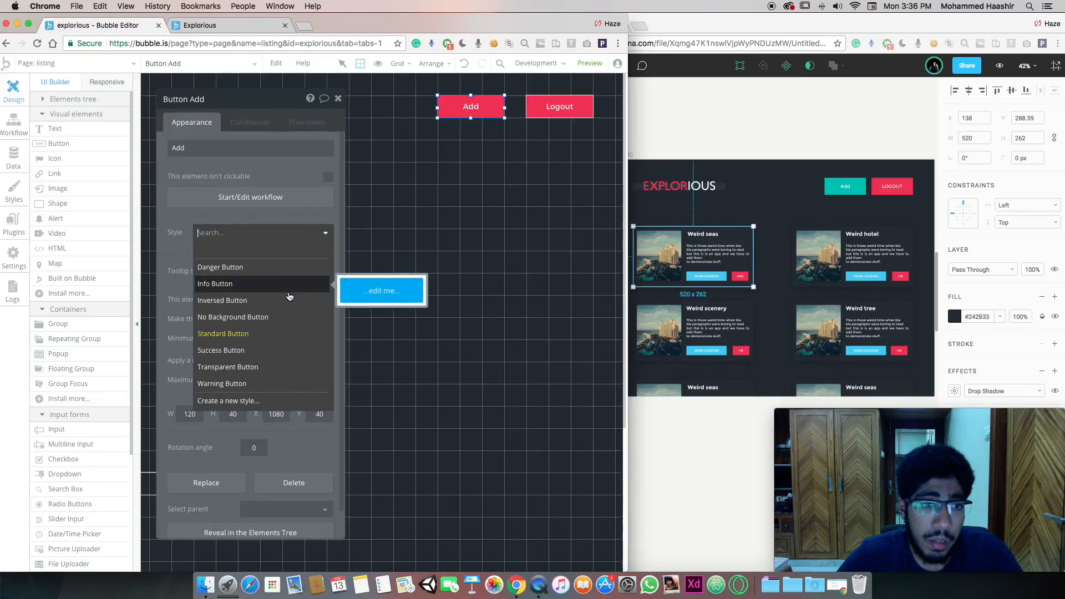
click(269, 350)
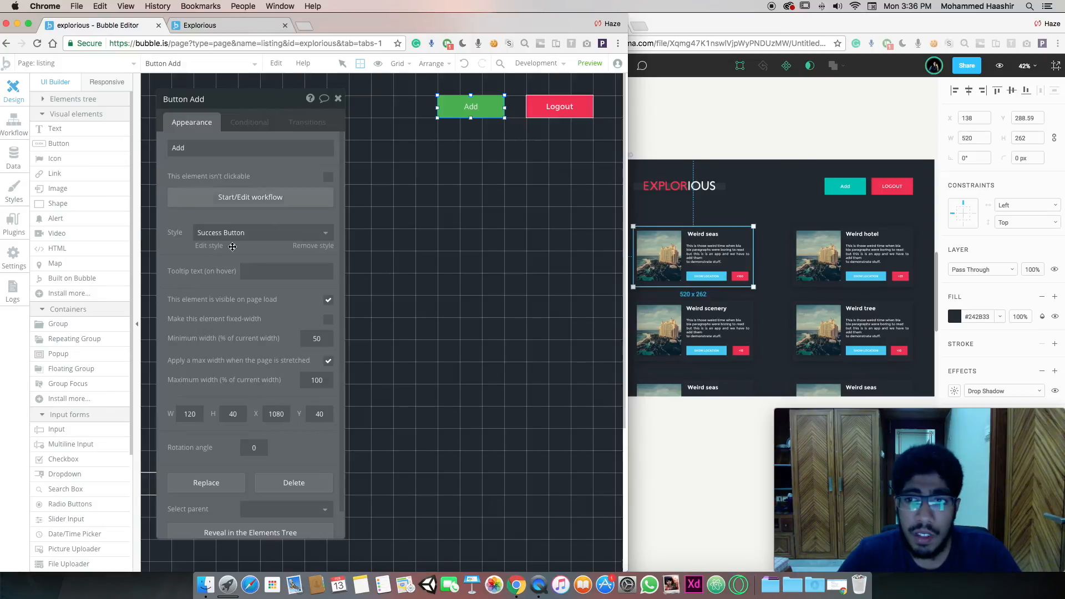
click(248, 233)
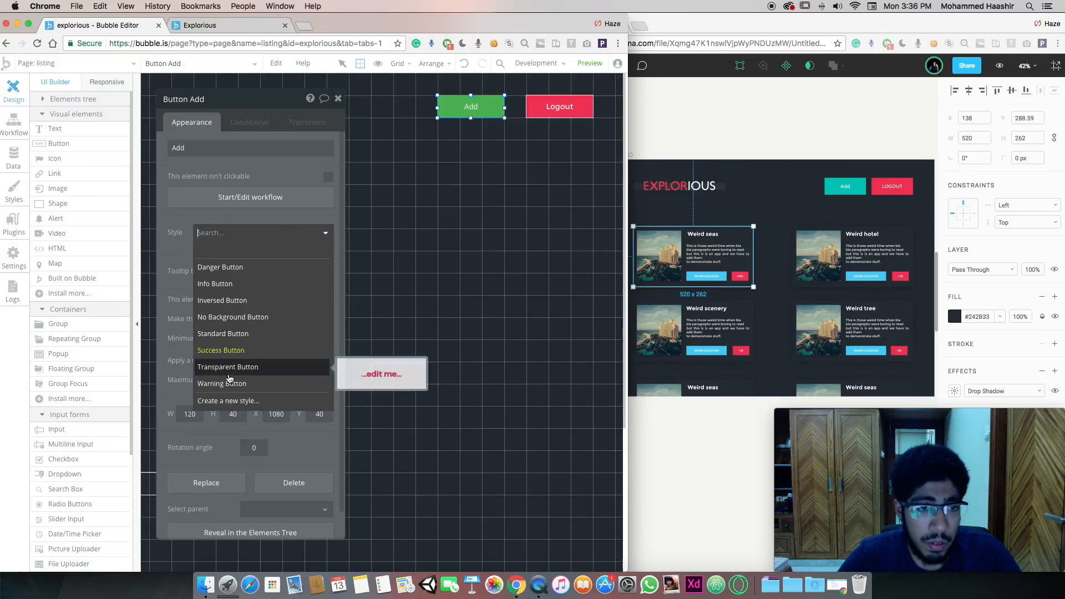
click(232, 285)
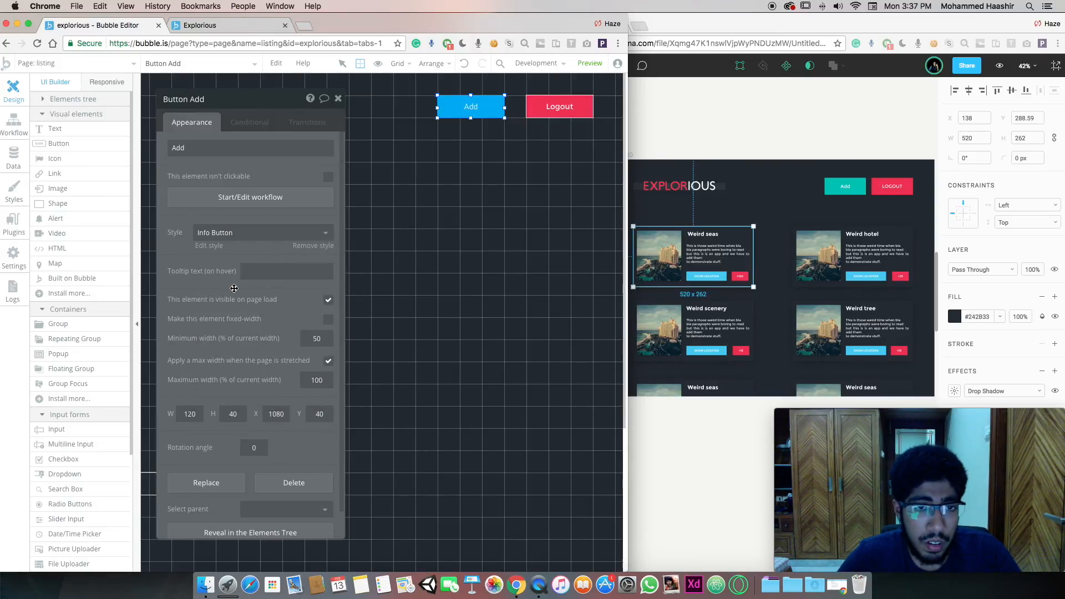
click(337, 98)
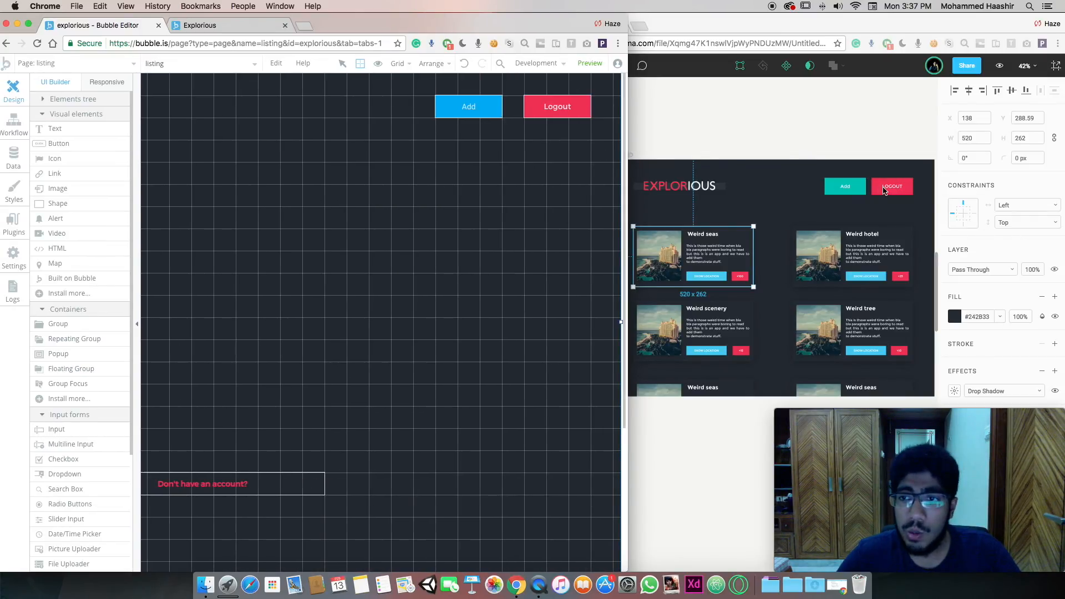
Draw a Repeating Group on the listing page and delete the extra RepeatingGroup C
scroll(474, 156, left, 5)
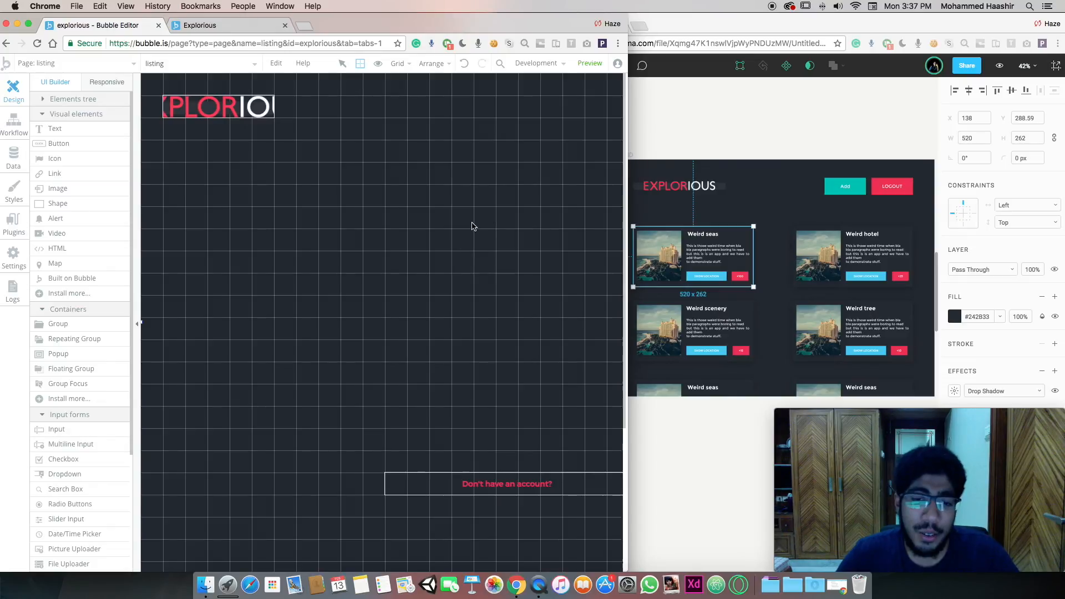
scroll(499, 190, right, 5)
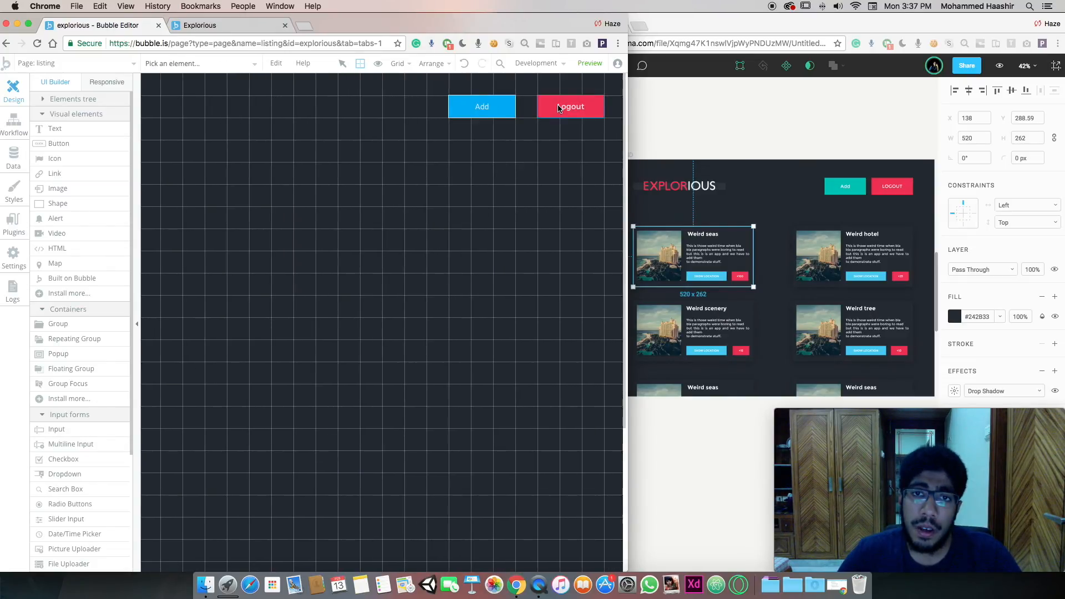
scroll(466, 145, left, 5)
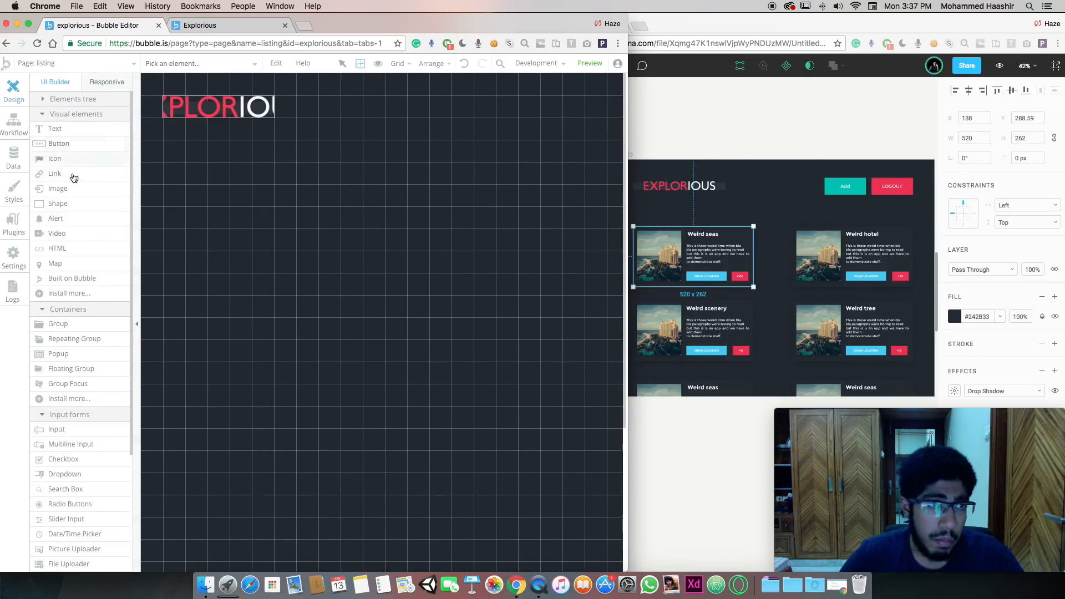
scroll(86, 344, down, 1)
click(74, 325)
drag(211, 178, 378, 372)
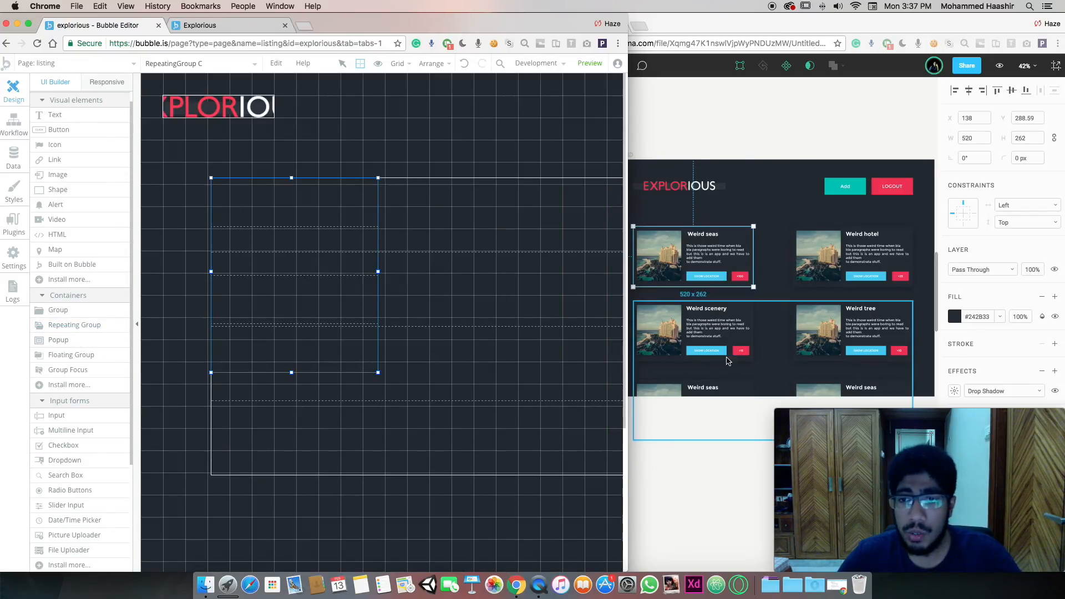
drag(413, 326, 566, 413)
click(308, 256)
key(Escape)
click(308, 288)
key(Delete)
Place RepeatingGroup A just below the logo, widened across the page and lengthened
drag(441, 327, 240, 198)
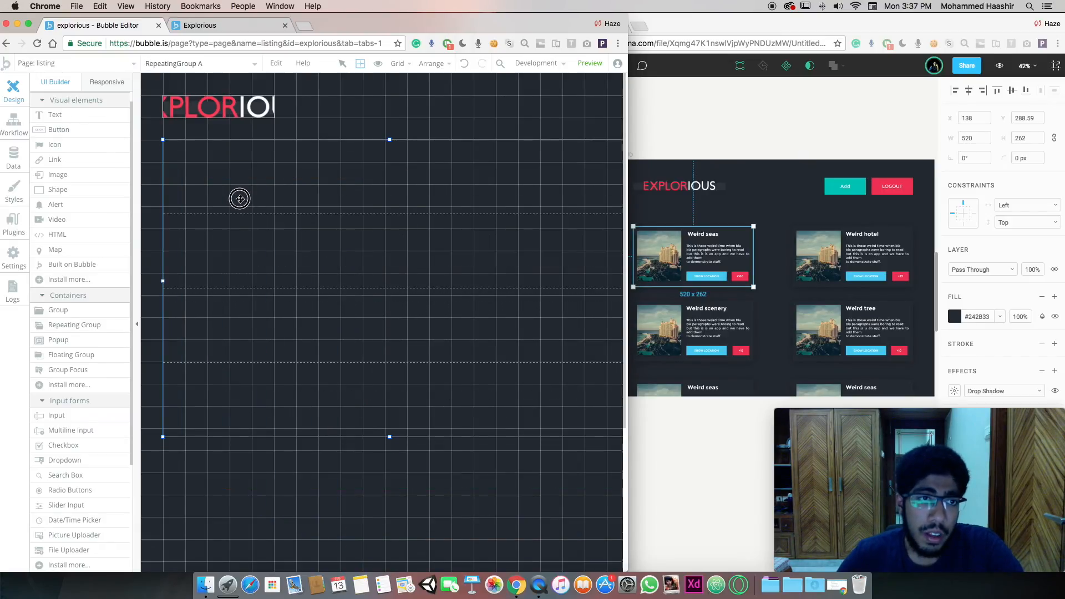
scroll(253, 198, right, 10)
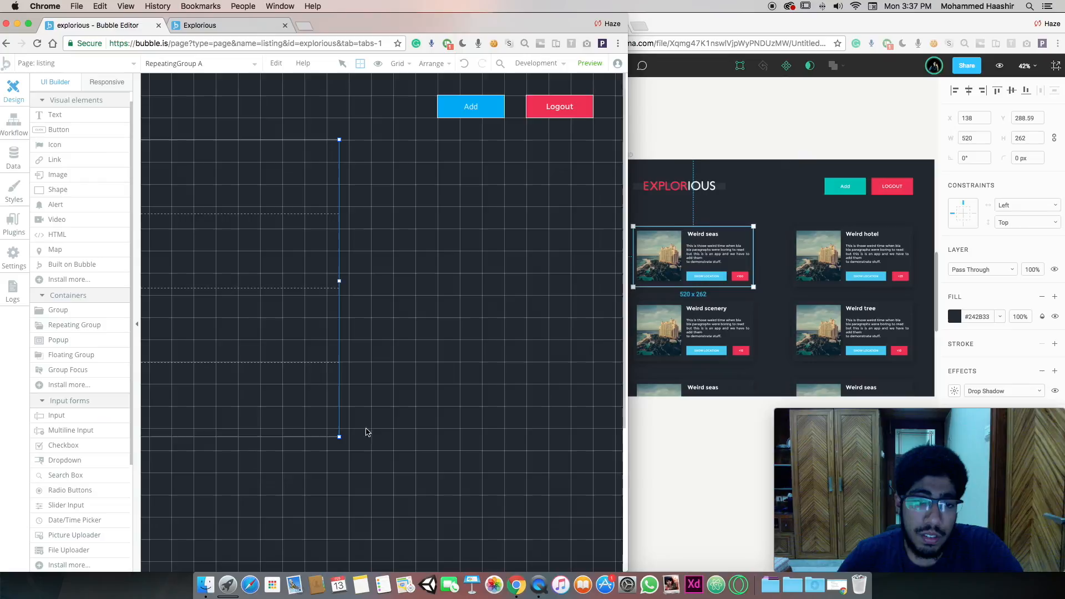
drag(342, 444, 590, 574)
scroll(504, 461, down, 8)
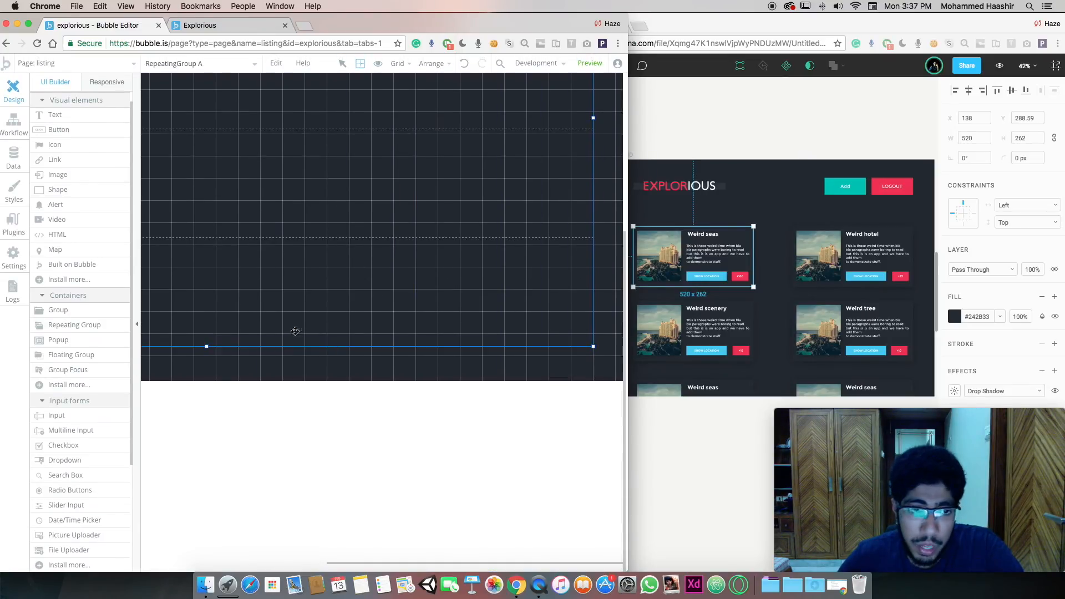
drag(209, 346, 209, 357)
scroll(276, 311, left, 10)
scroll(284, 311, up, 8)
scroll(284, 311, up, 1)
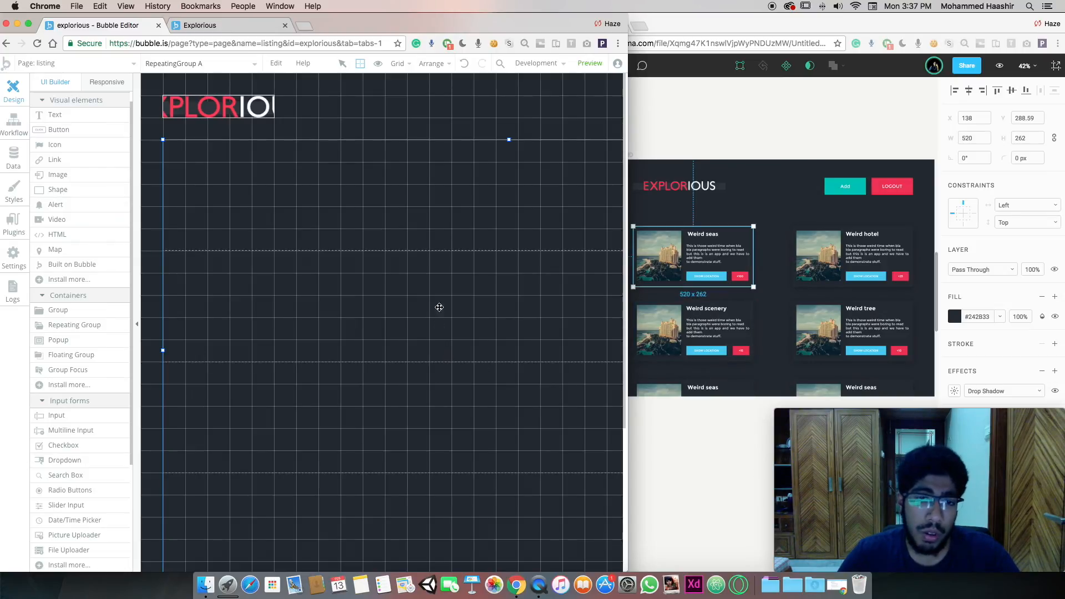
scroll(439, 309, right, 5)
scroll(542, 333, left, 5)
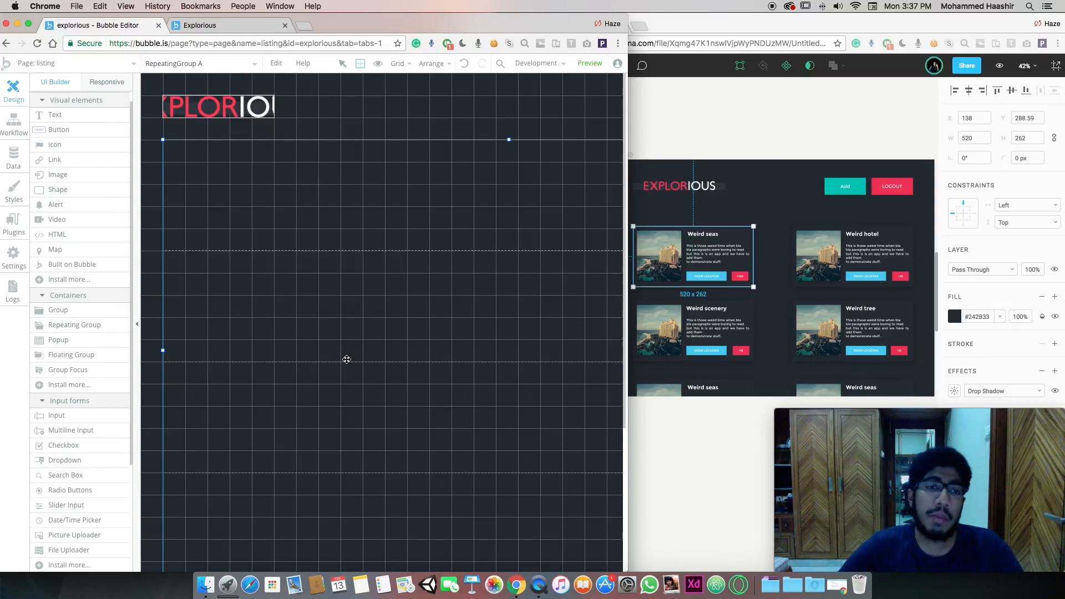
Set the repeating group's Separator to None to remove the row lines
double_click(308, 259)
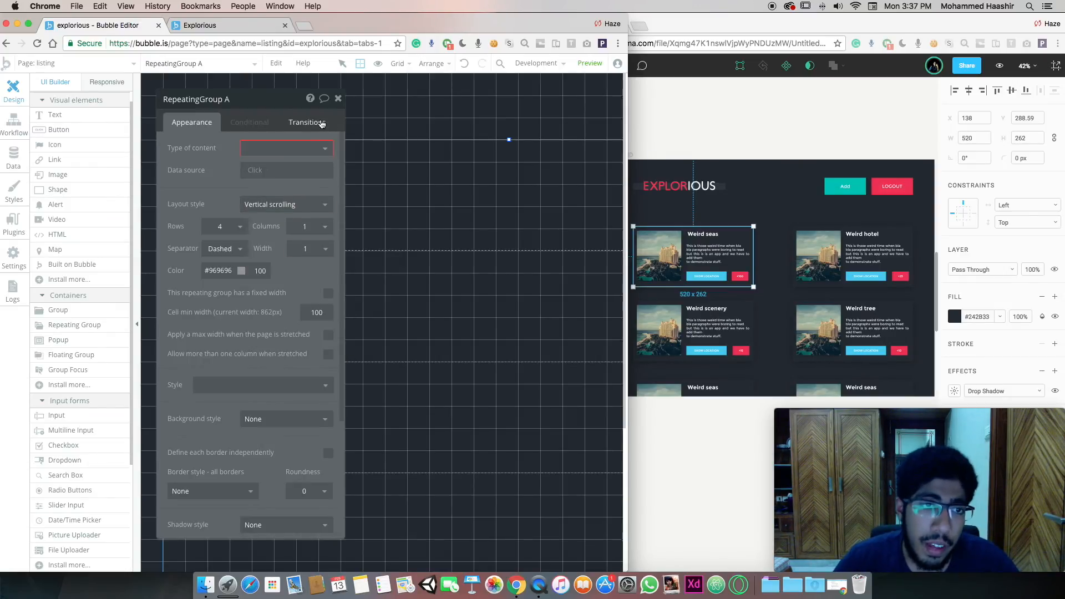
drag(285, 109, 558, 106)
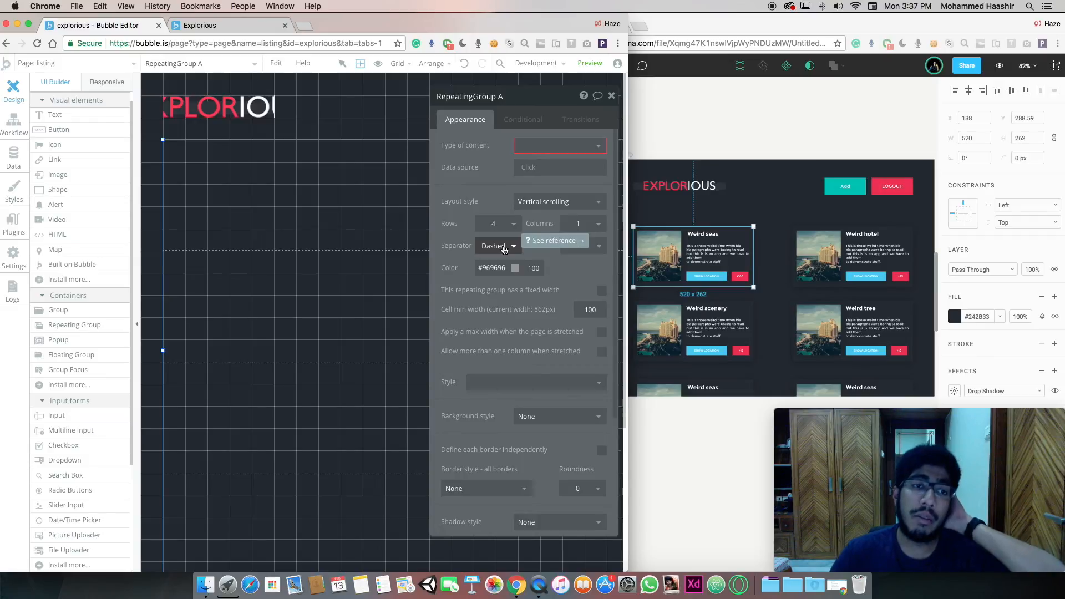
click(505, 249)
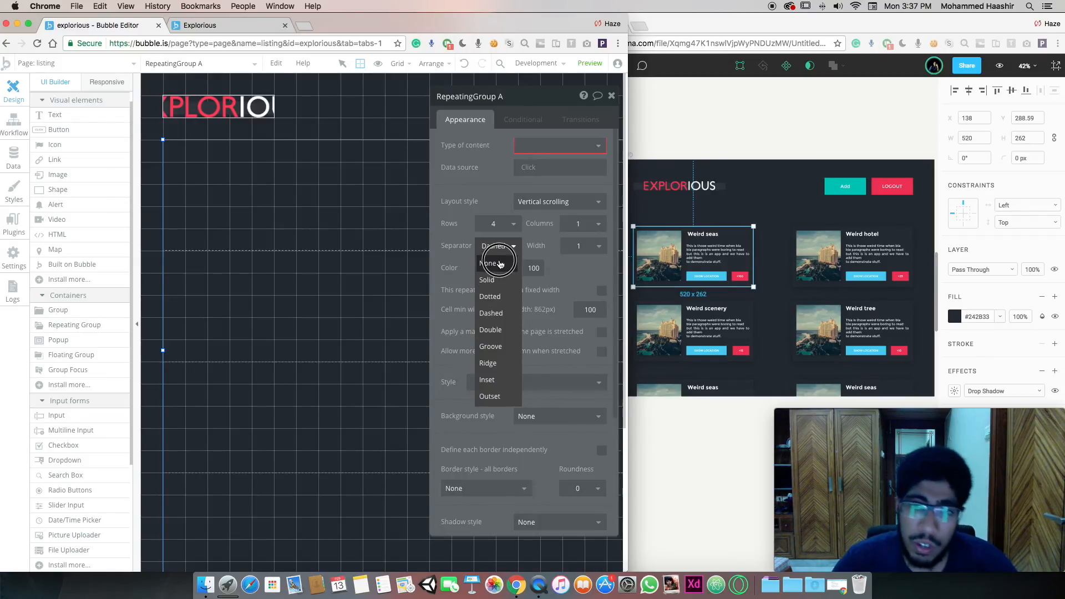
click(499, 263)
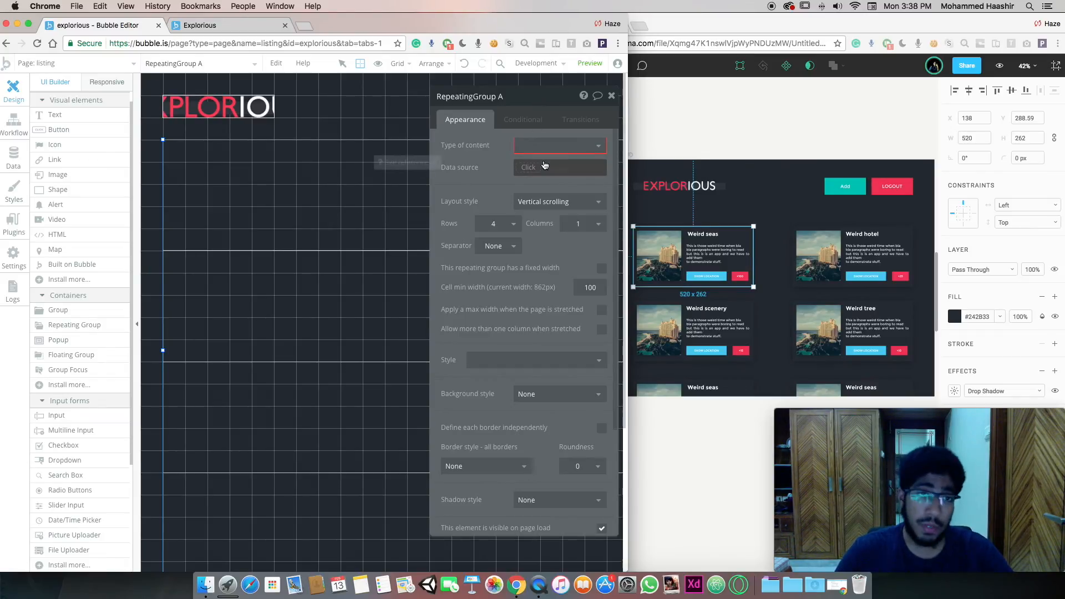
scroll(325, 141, right, 5)
scroll(325, 141, right, 3)
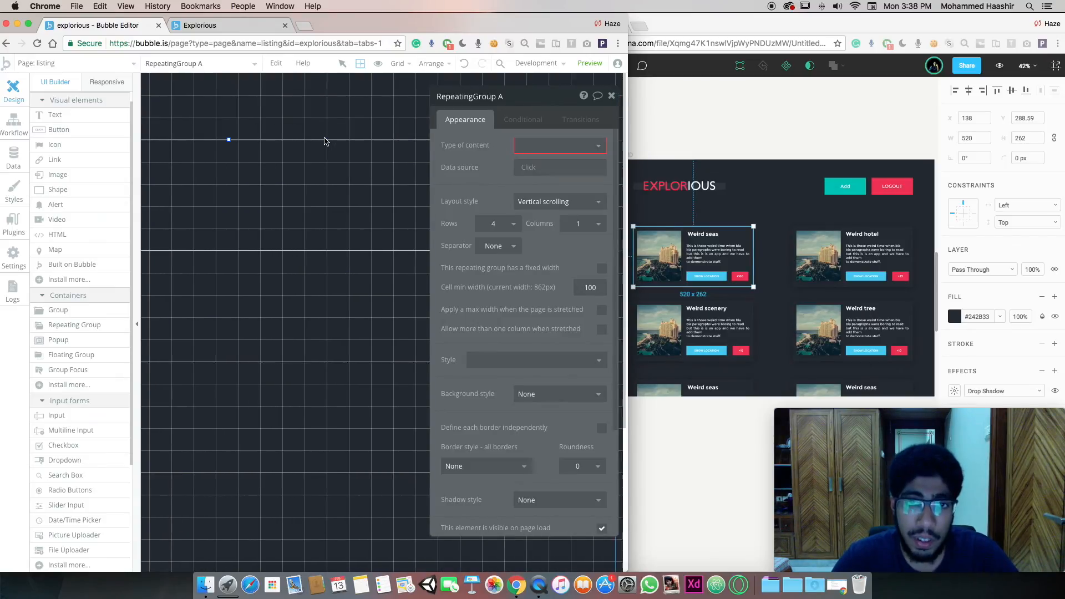
click(612, 96)
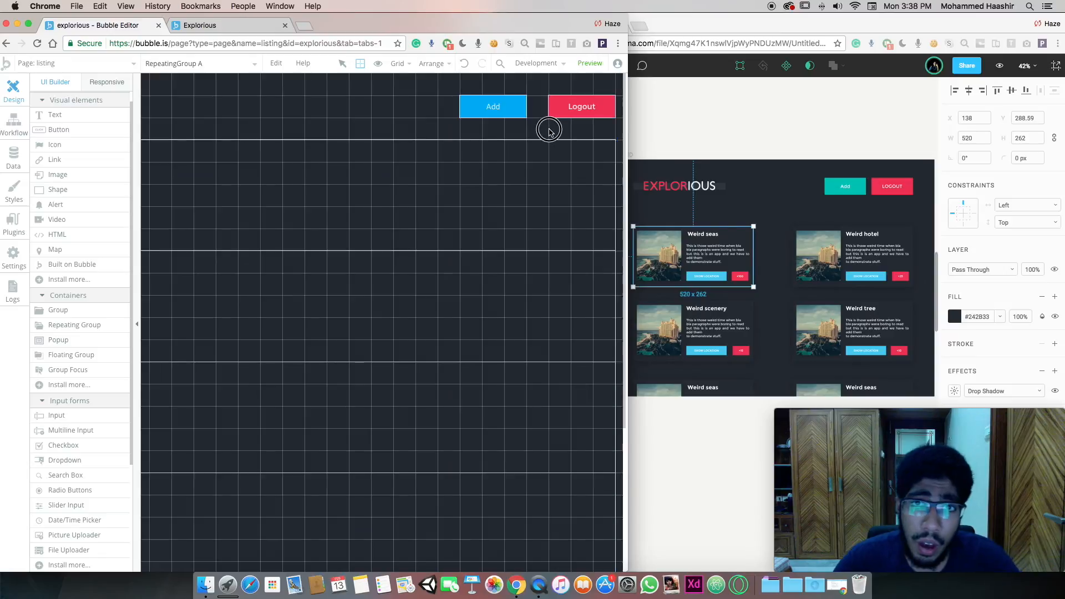
scroll(548, 131, left, 8)
Give the repeating group 2 columns and a Full list layout, and tick 'Apply a max width'
click(461, 169)
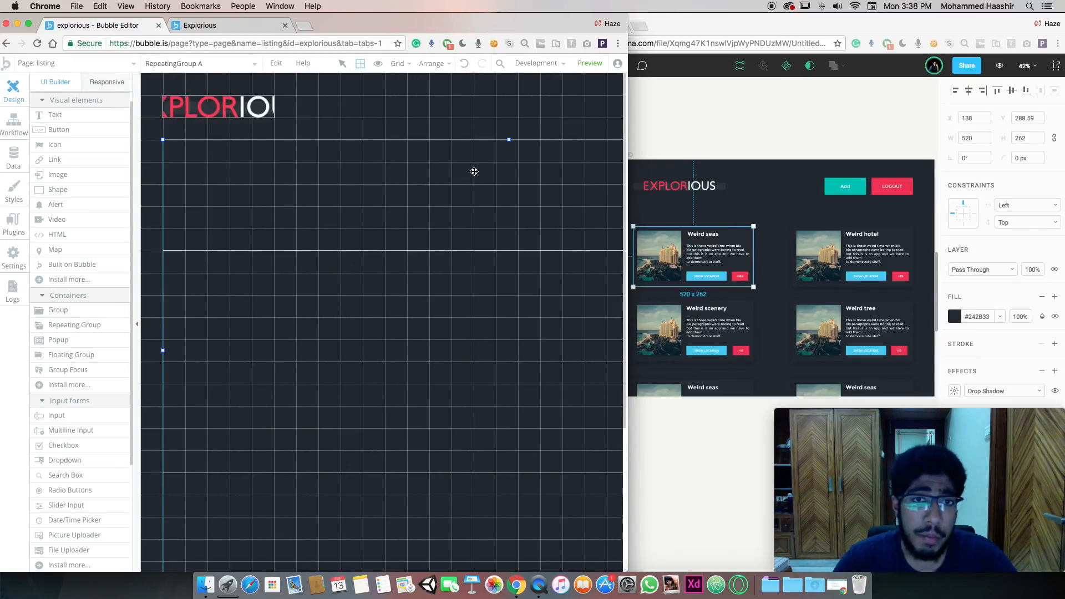
double_click(476, 170)
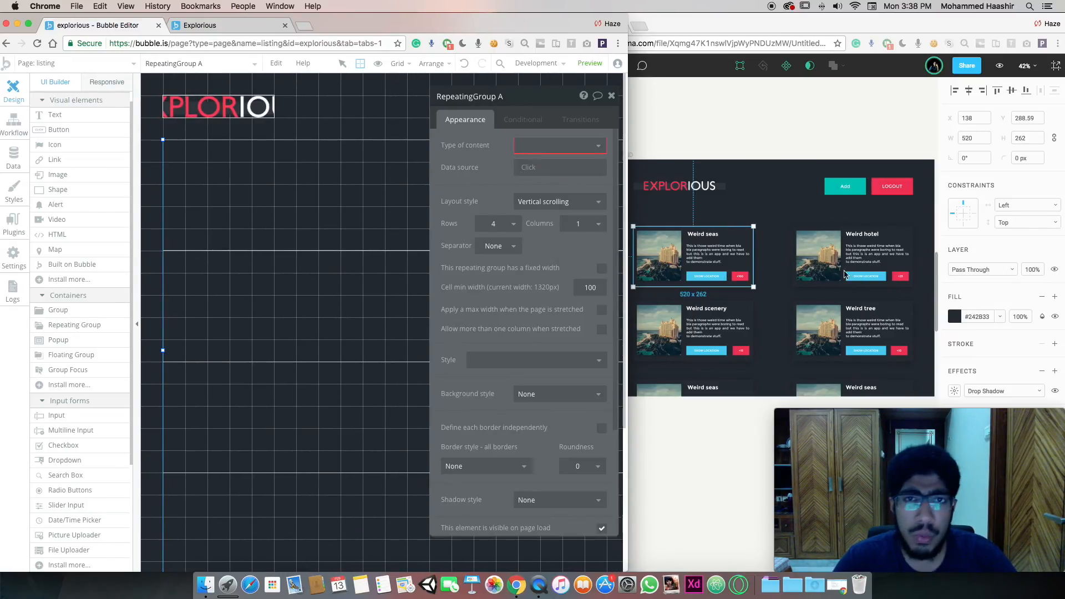
click(577, 228)
drag(585, 224, 542, 223)
text(2)
click(558, 202)
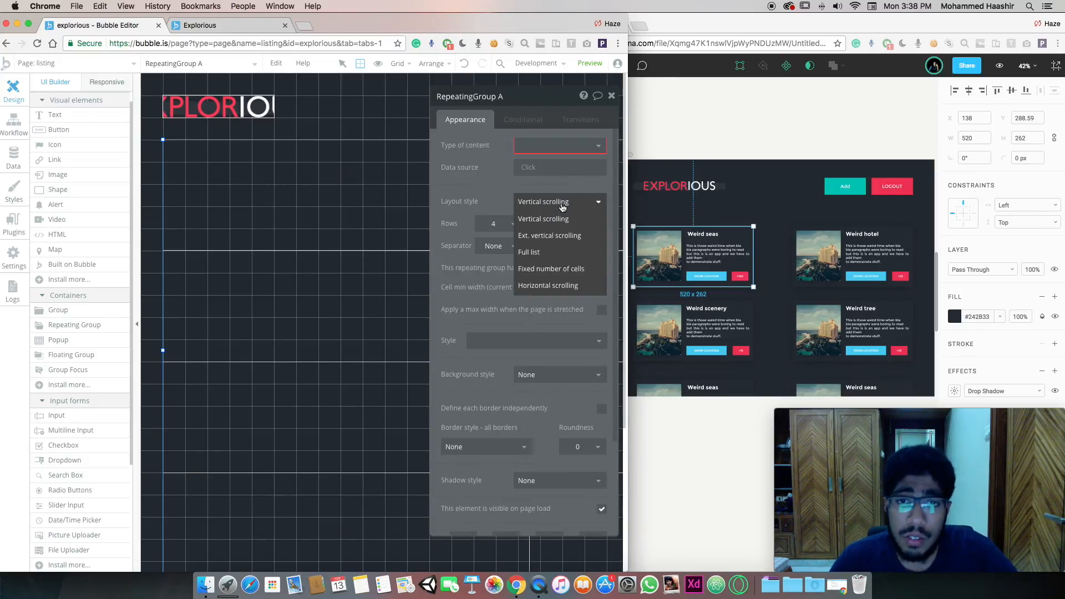
click(562, 257)
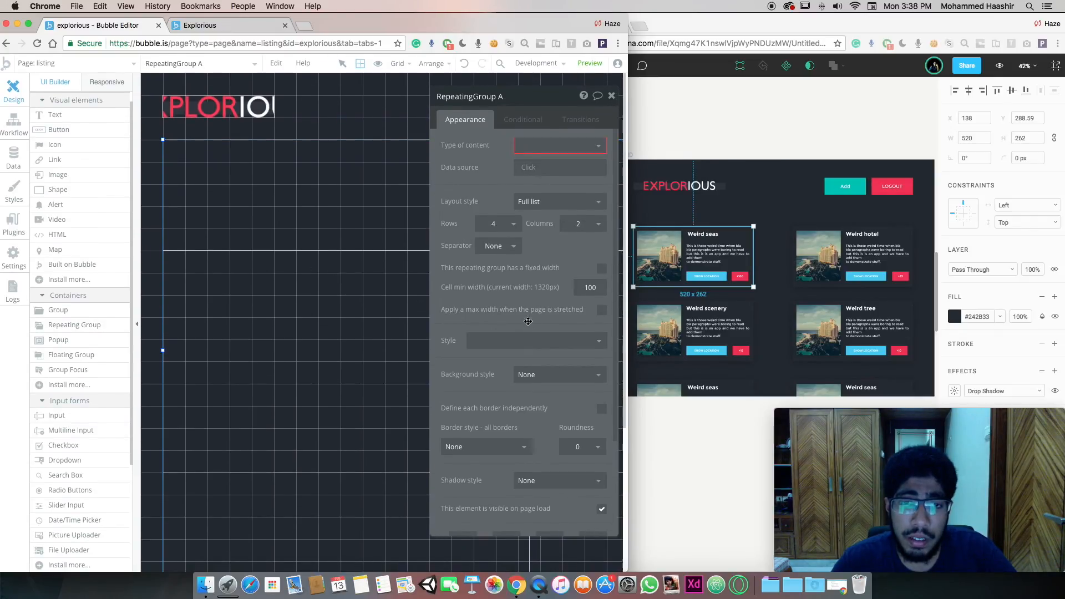
click(600, 313)
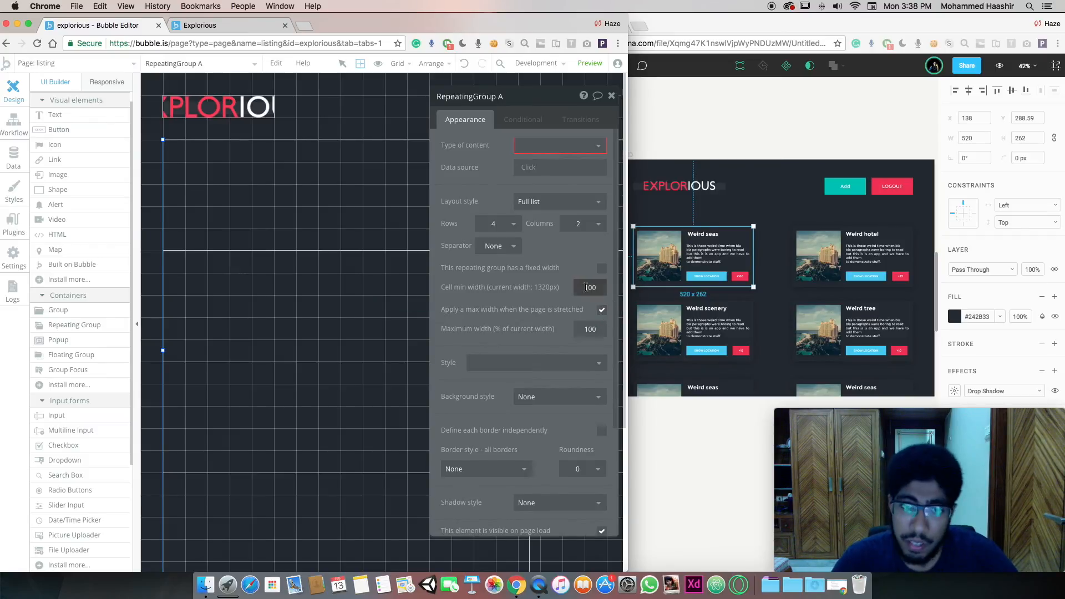
click(514, 249)
click(547, 248)
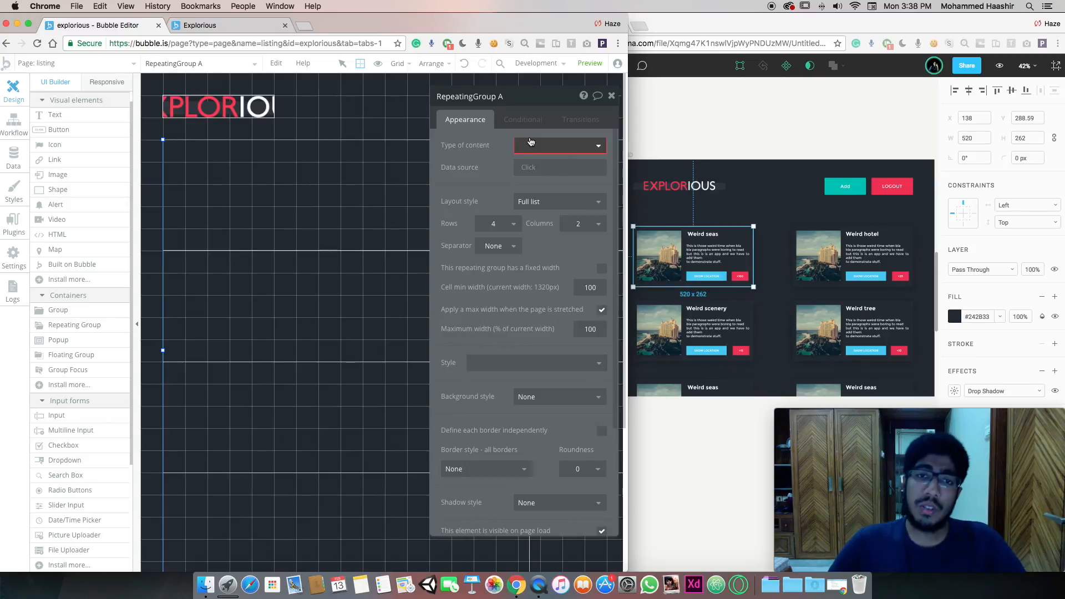
click(611, 96)
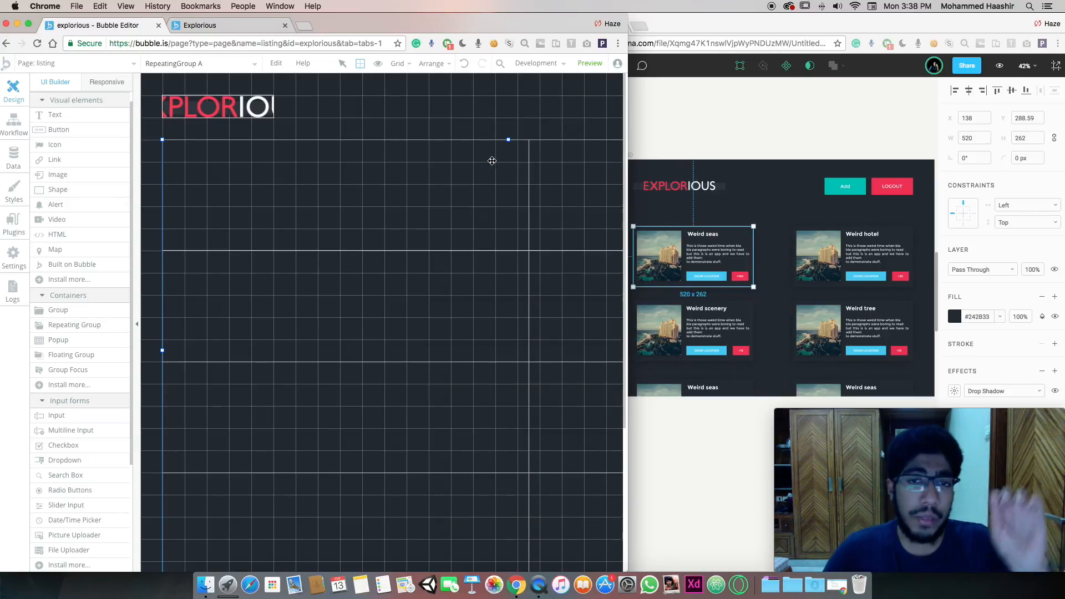
Select the whole listing page to check the repeating group's layout
scroll(488, 153, right, 10)
scroll(437, 89, down, 1)
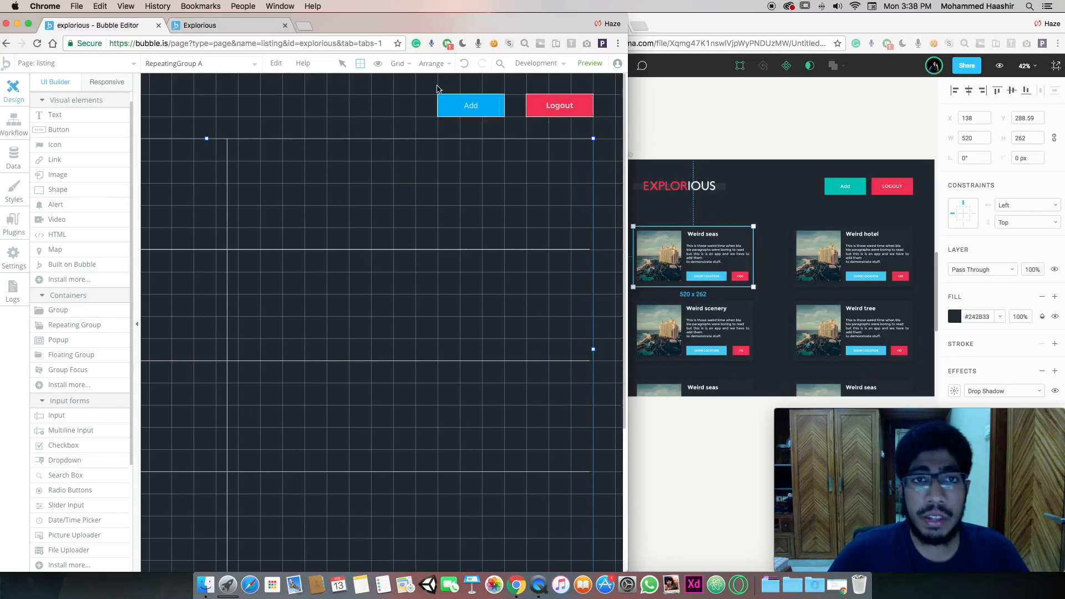
scroll(522, 85, down, 2)
drag(628, 96, 985, 131)
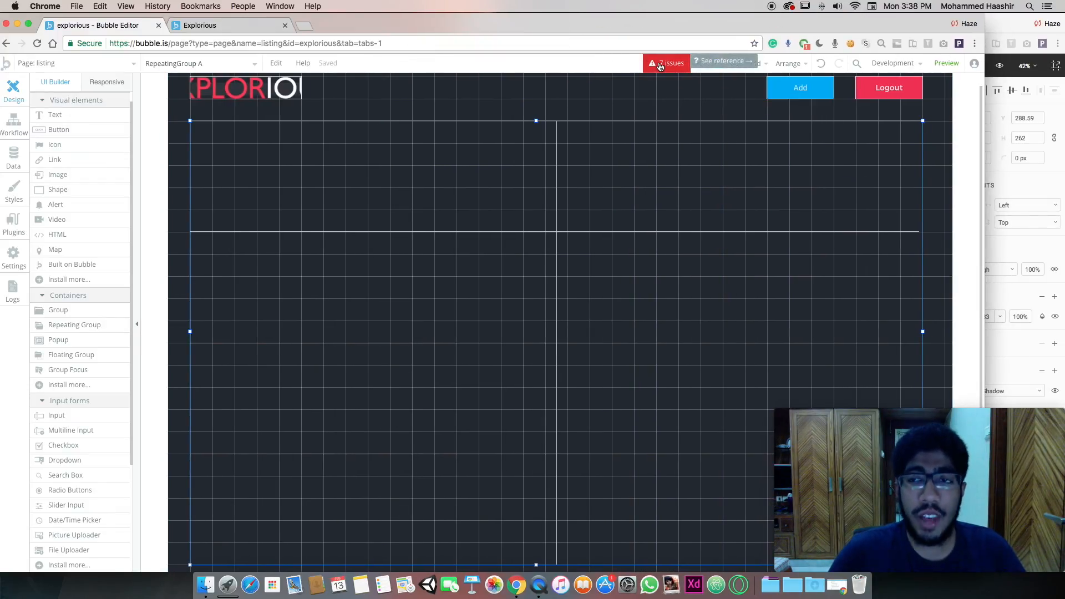
click(637, 110)
scroll(627, 111, up, 2)
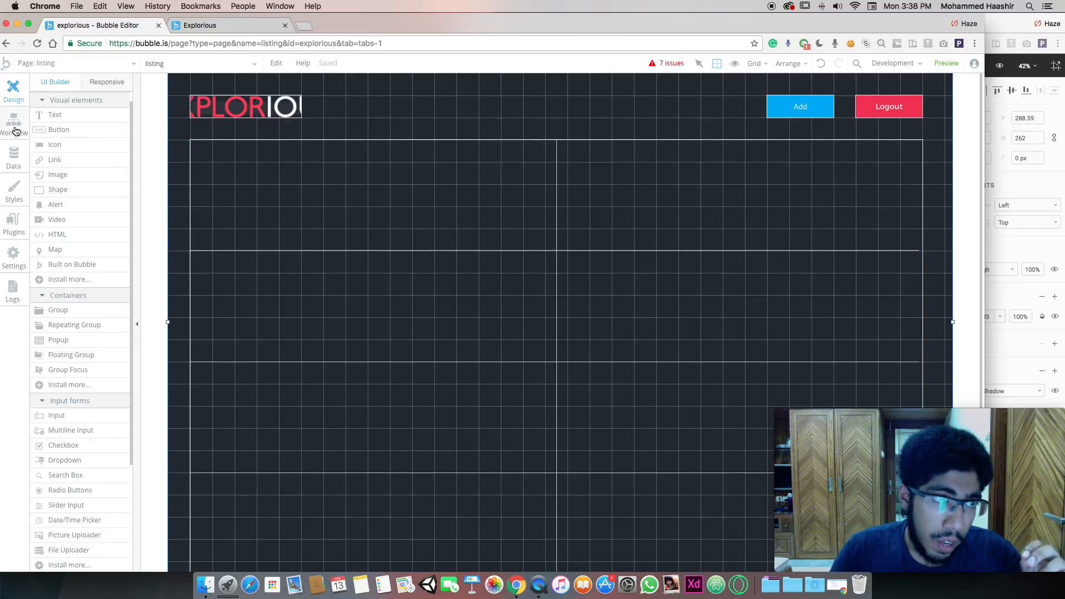
Create a new custom data type named 'location' in the Data tab
click(18, 168)
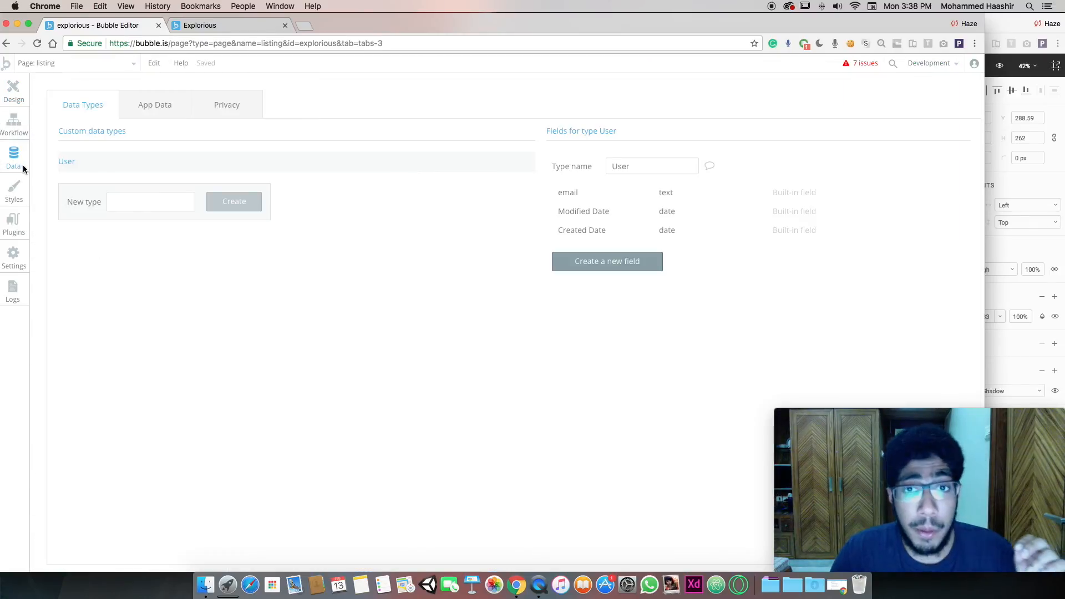
click(123, 200)
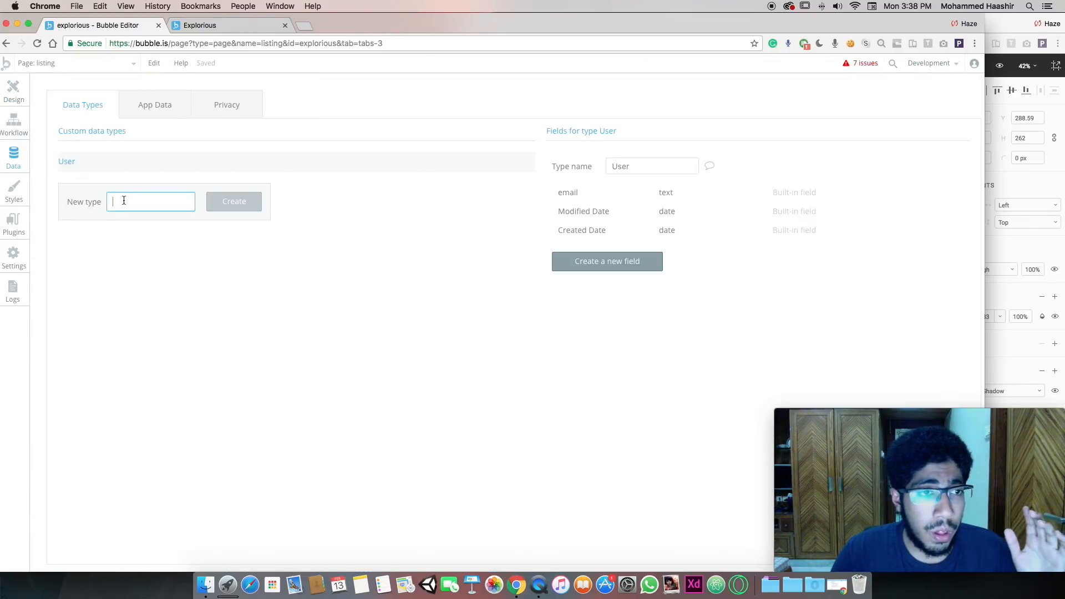
text(location)
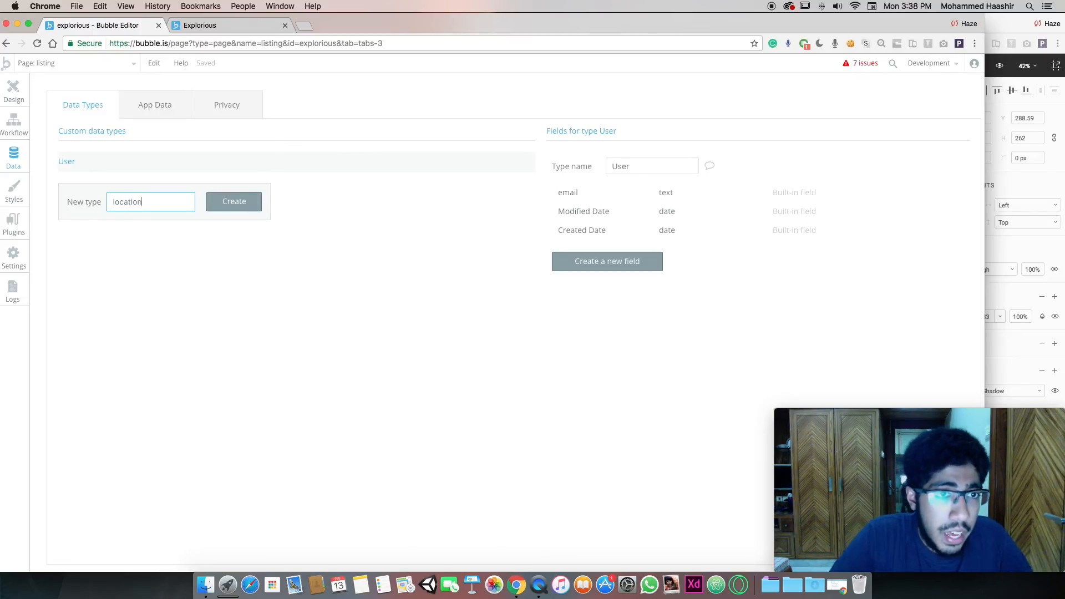
key(Return)
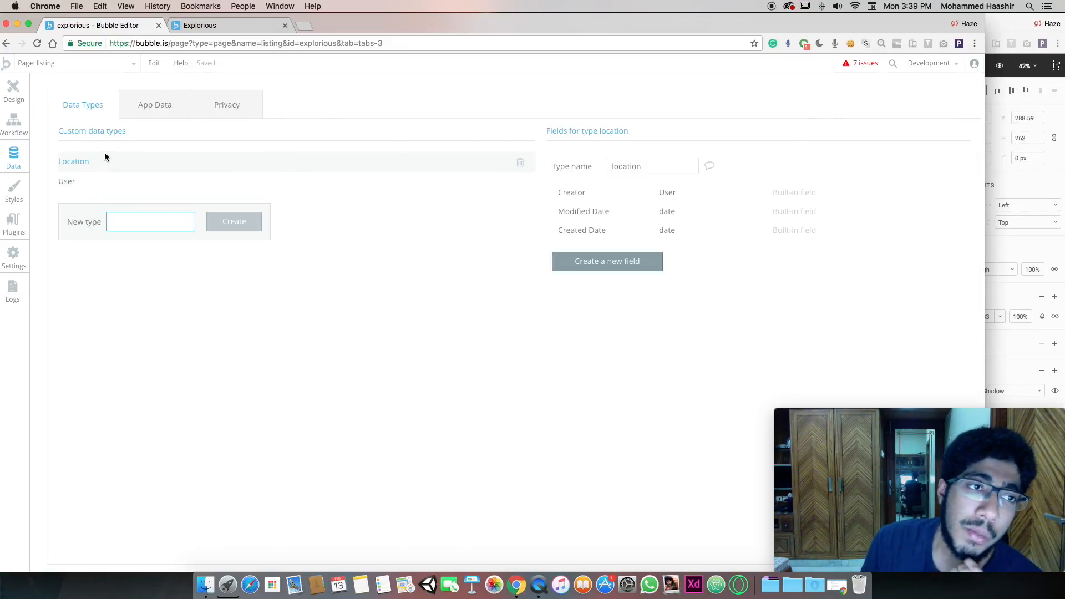
Review Figma's DATA SET fields (NAME, DESCRIPTION, MAP_VALUES, LIKES), then start a new location field
click(1037, 182)
scroll(739, 189, down, 5)
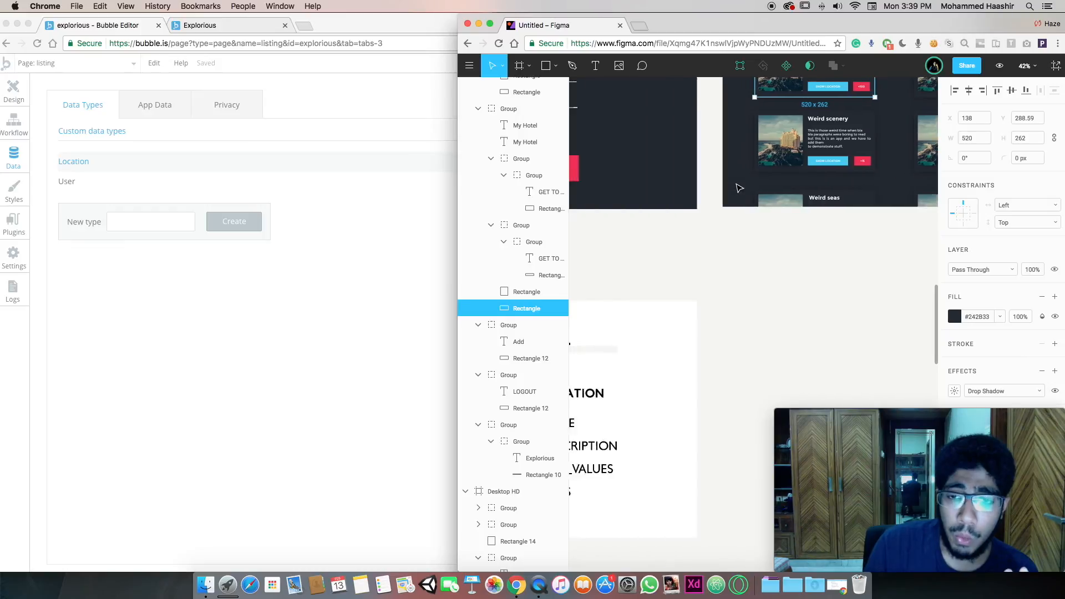
scroll(740, 189, left, 5)
scroll(738, 200, down, 3)
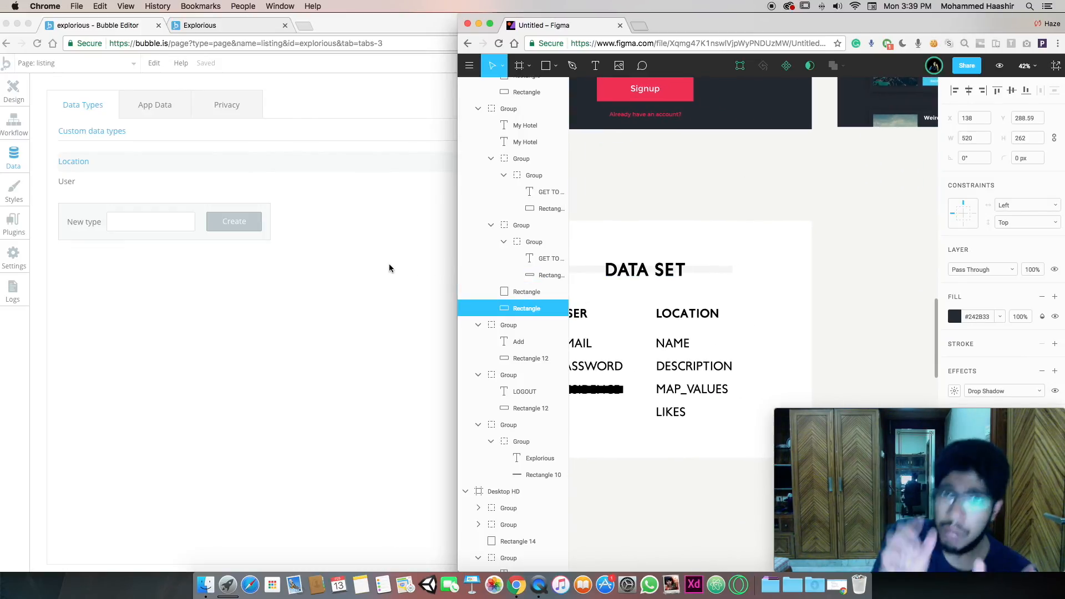
click(389, 268)
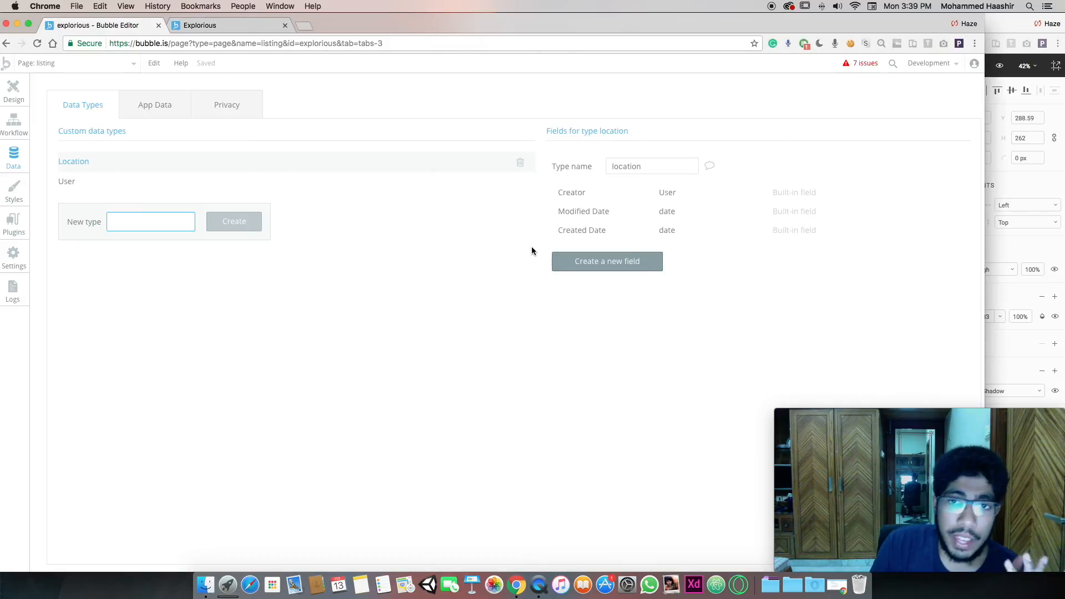
click(578, 259)
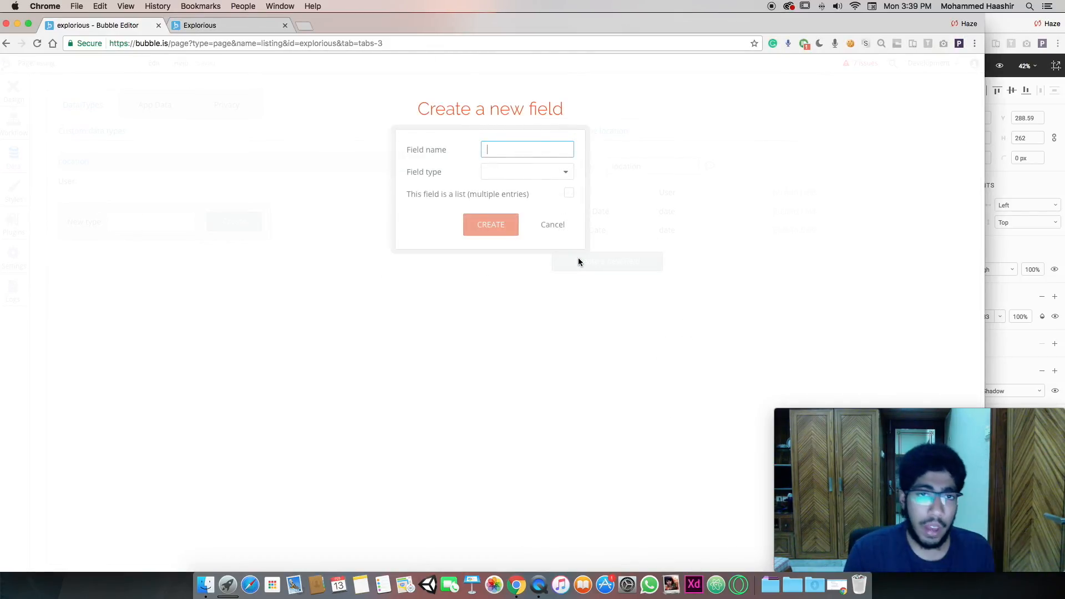
Add a text field called 'name' to location and begin another new field
text(title)
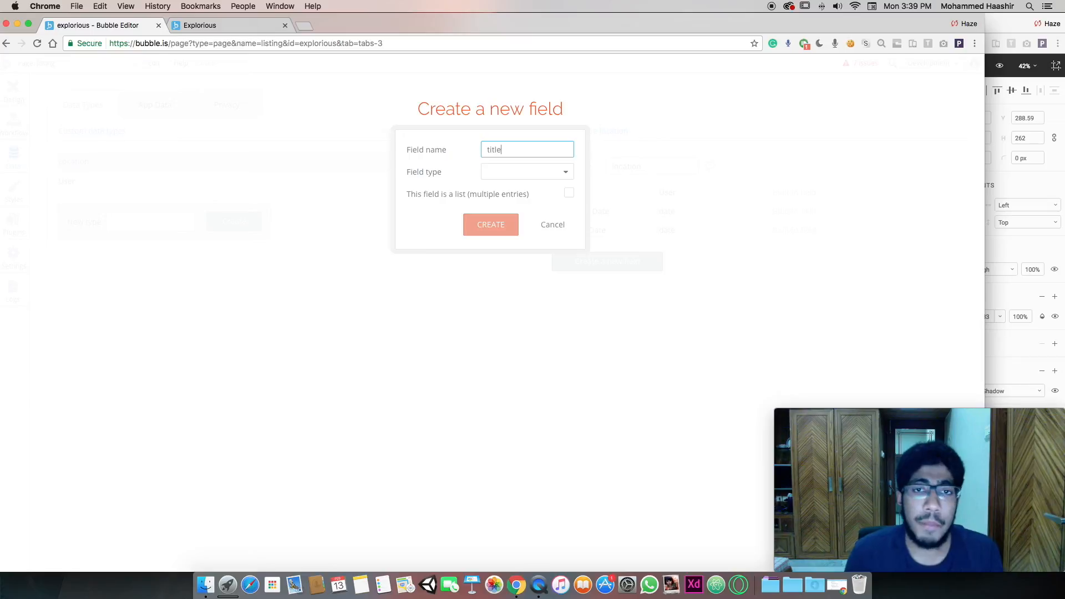
key(super+a)
text(name)
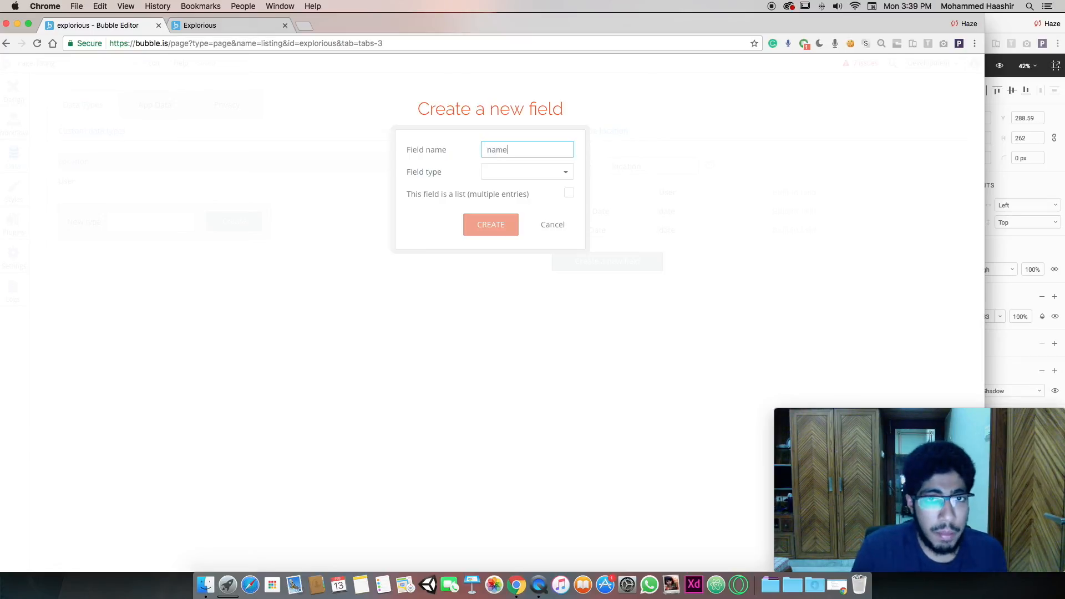
click(535, 176)
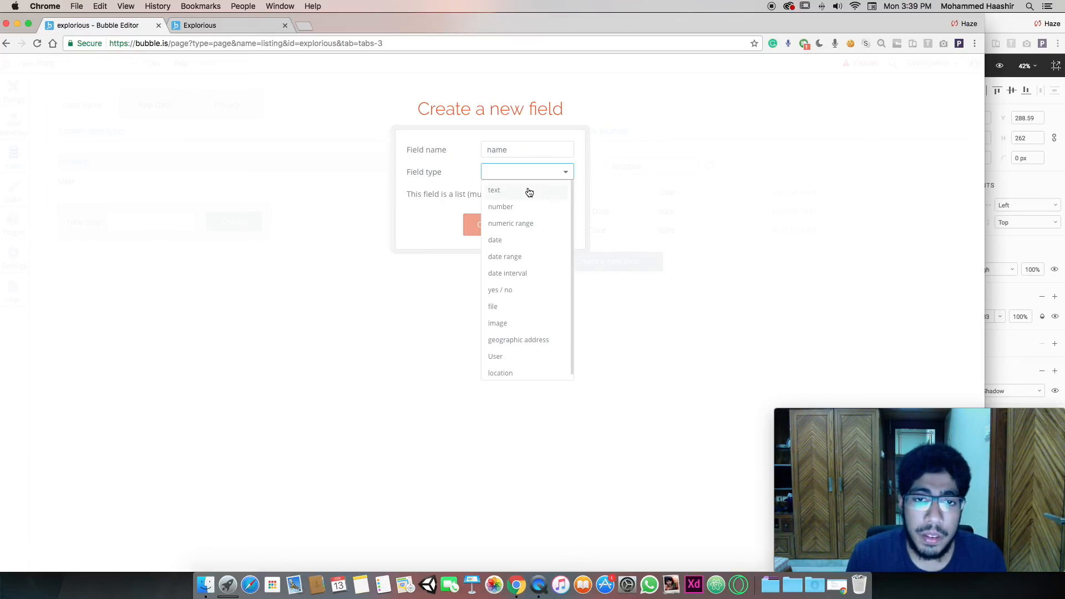
click(529, 191)
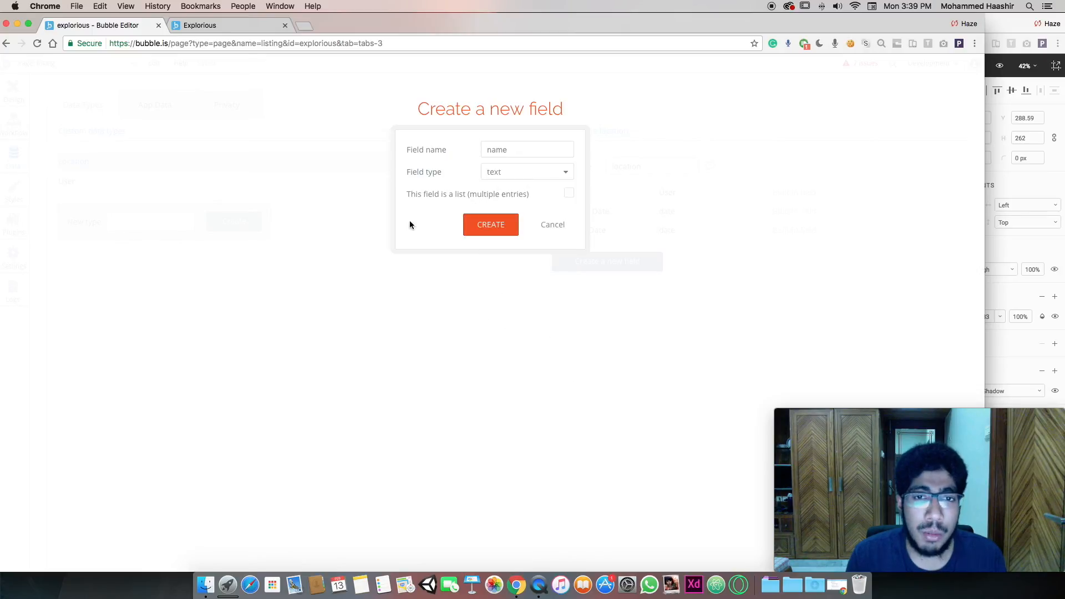
mouse_move(459, 195)
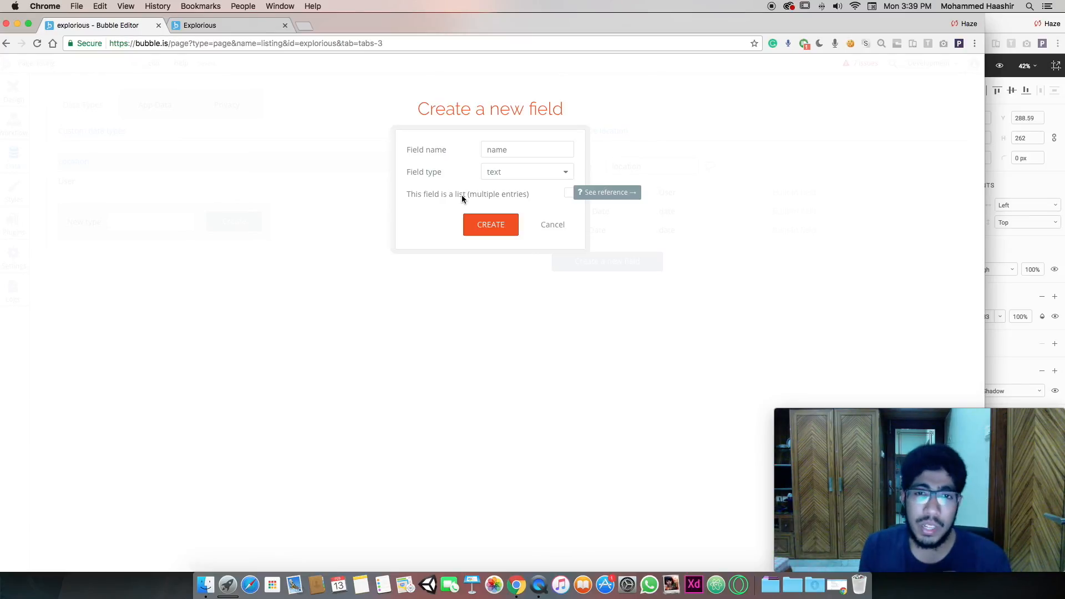
click(498, 220)
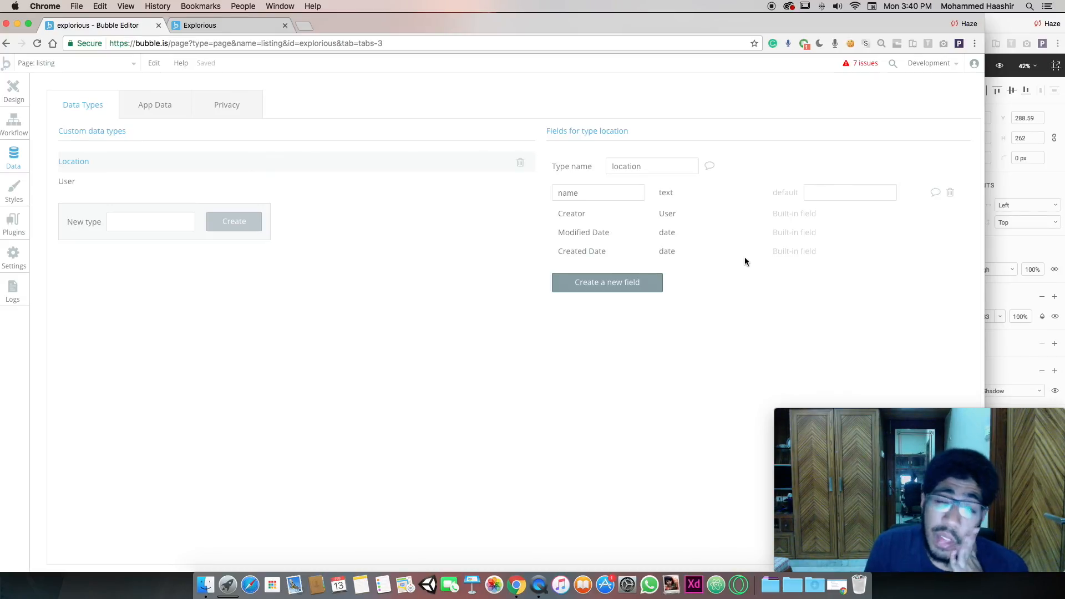
click(641, 284)
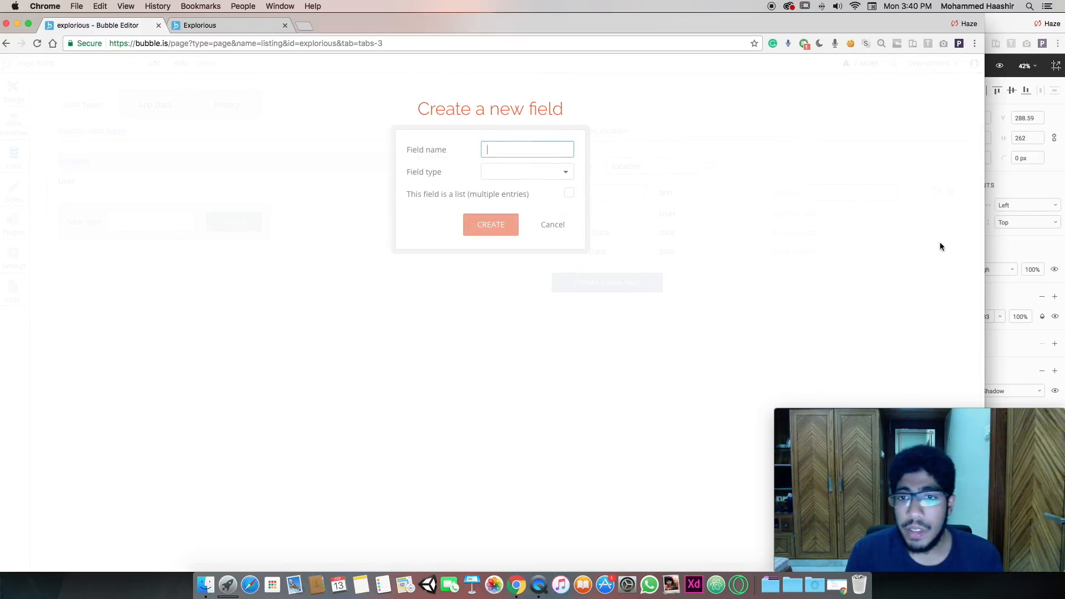
Add a text field named 'description' to the location type
drag(978, 242, 653, 242)
text(description)
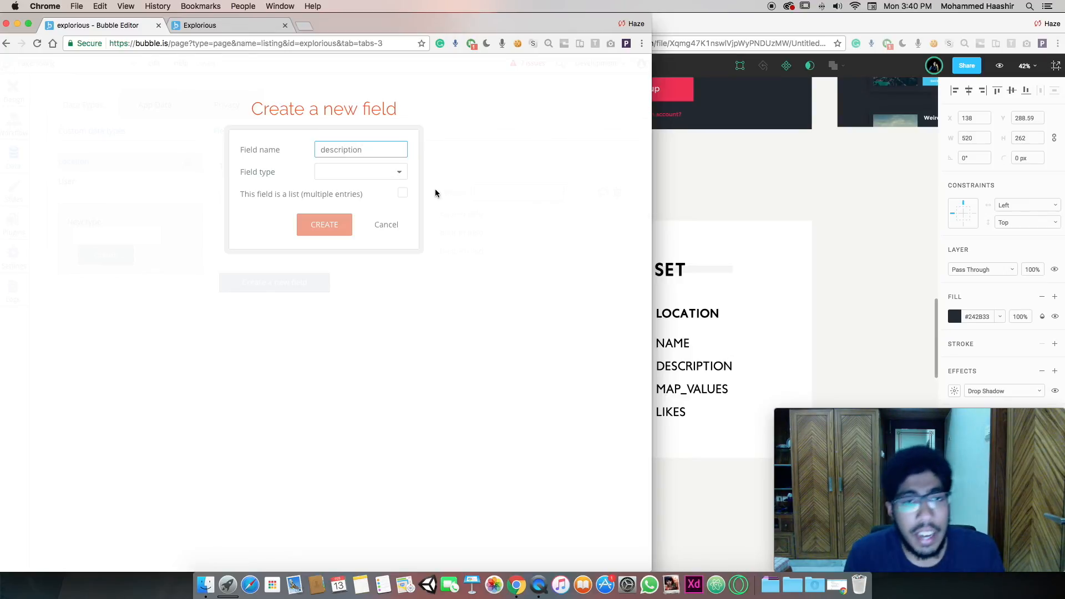
click(400, 173)
click(398, 188)
click(331, 220)
Add a geographic address field named 'map_val' to location
click(324, 303)
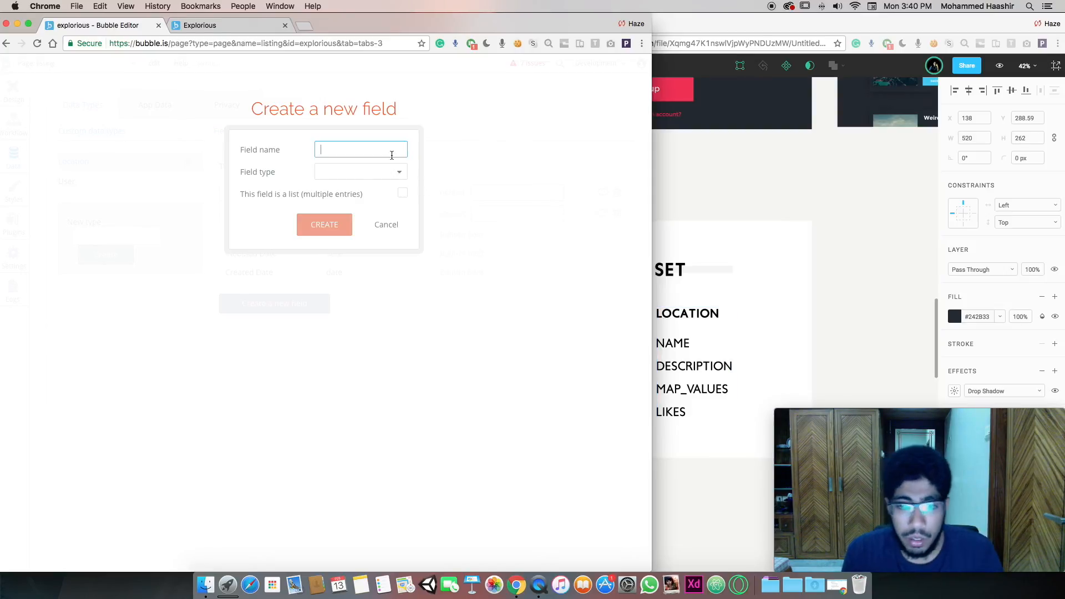
text(locati)
key(super+a)
key(BackSpace)
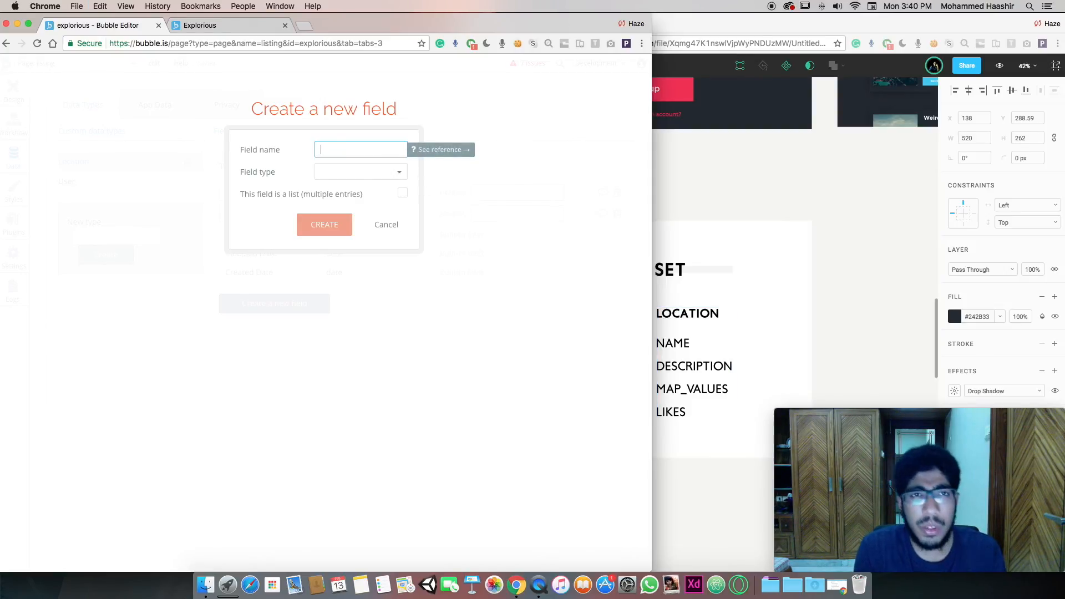
text(map)
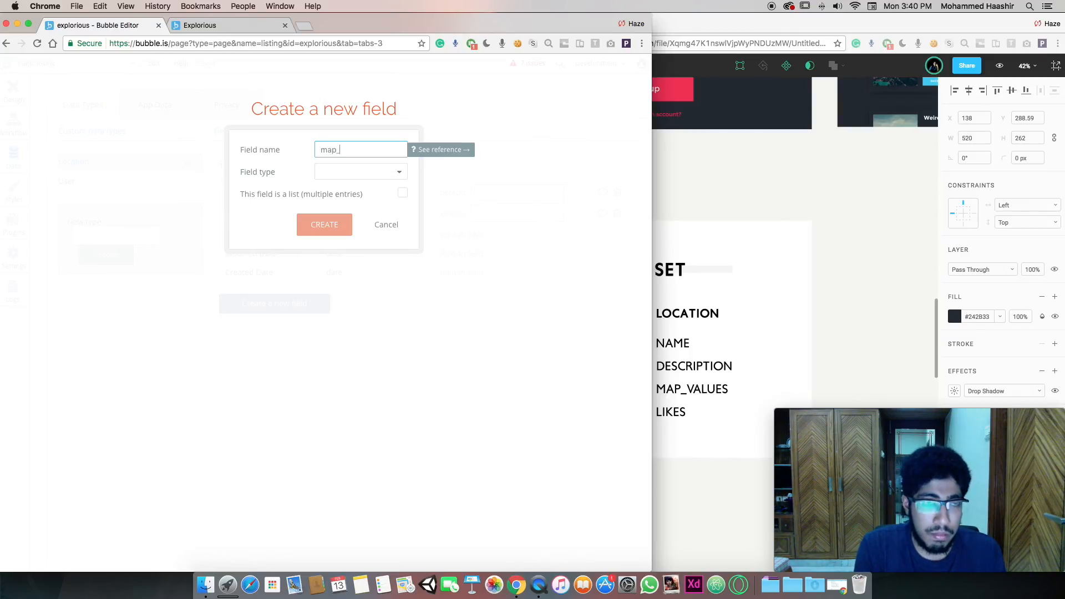
text(_val)
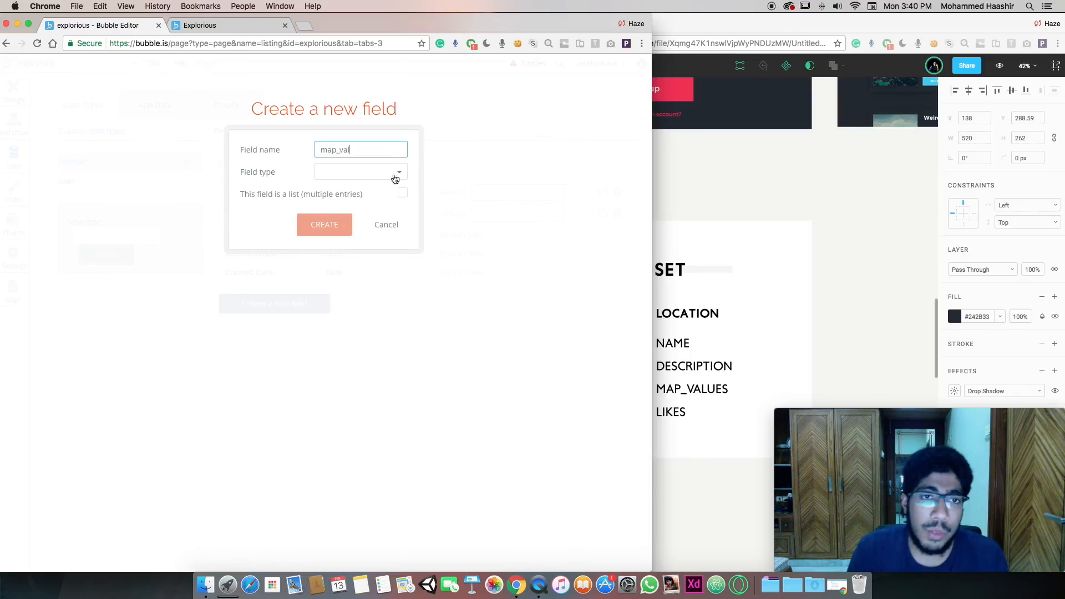
click(397, 172)
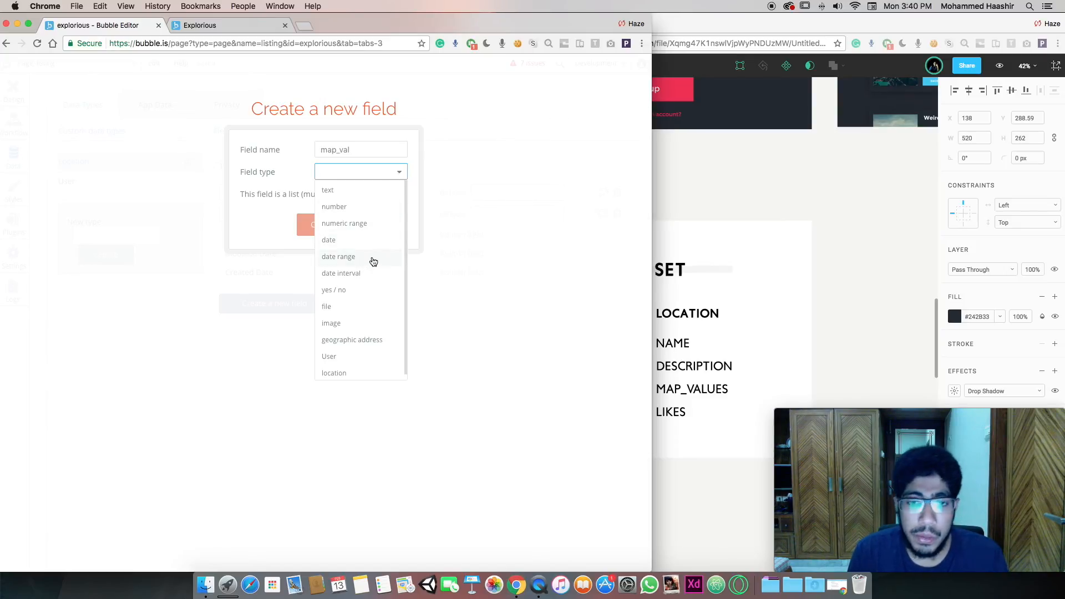
click(358, 339)
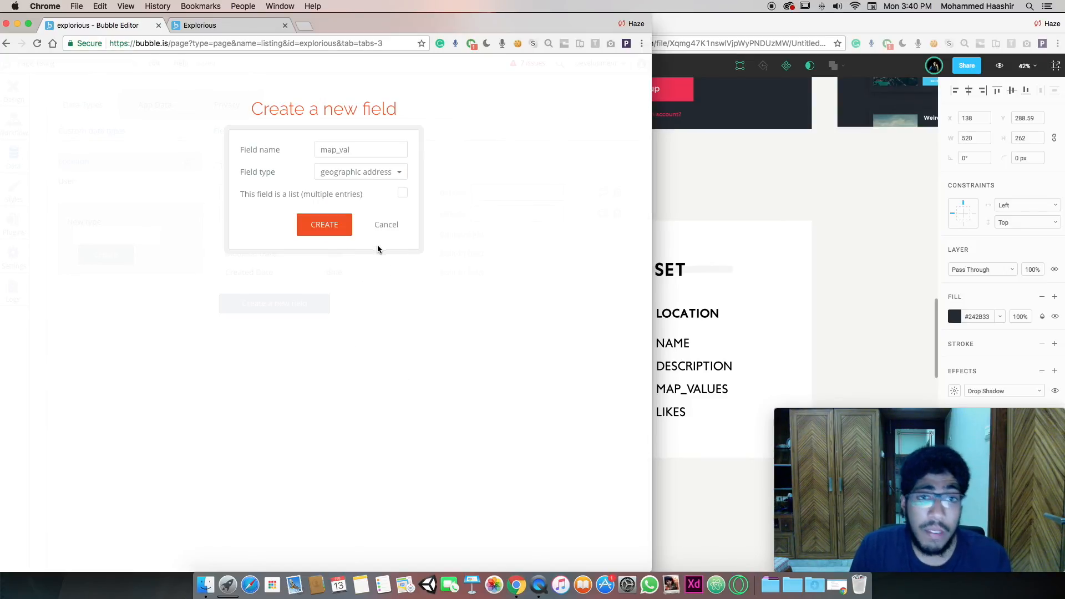
click(336, 230)
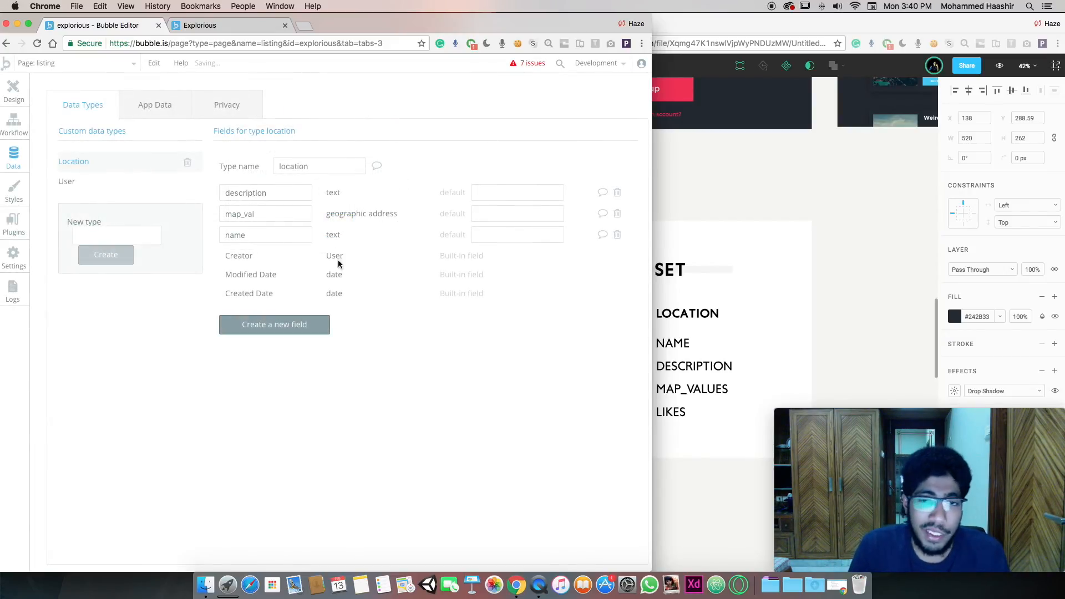
Add a number field named 'likes' to location
click(289, 331)
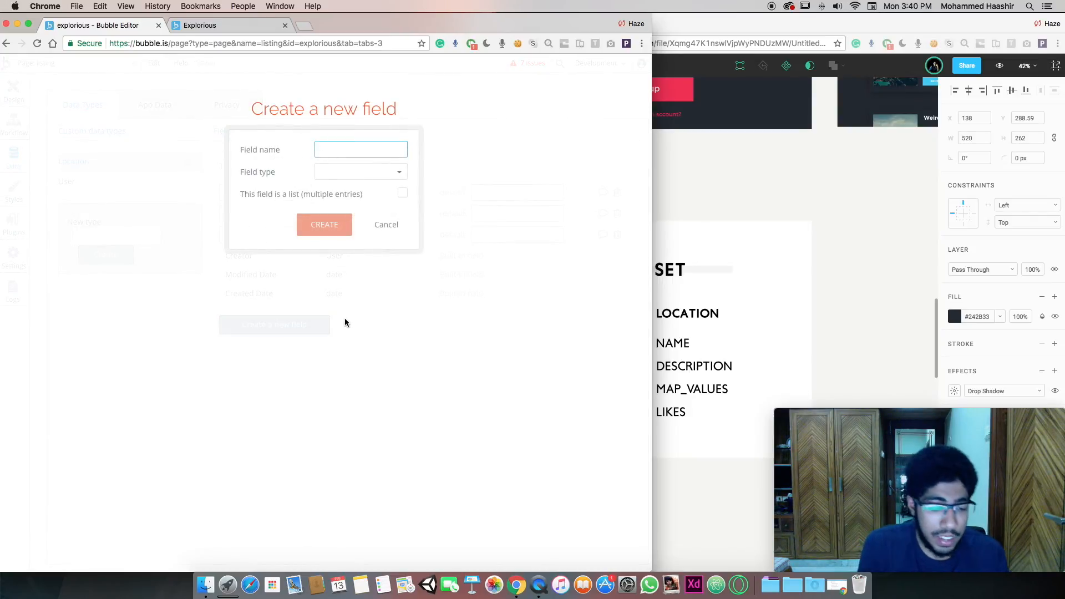
text(likes)
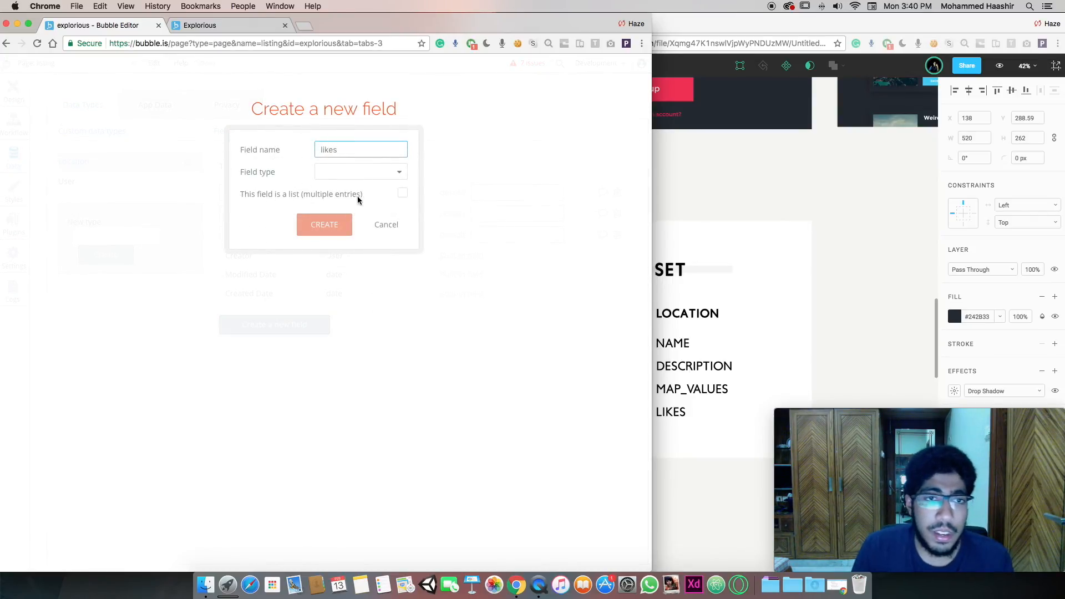
click(358, 172)
click(350, 209)
click(329, 227)
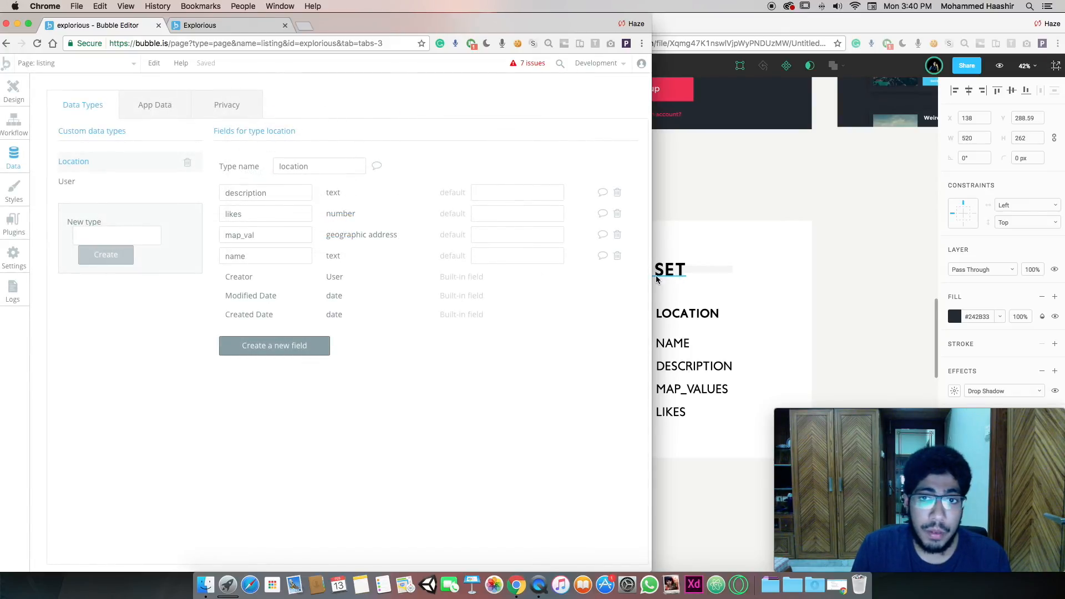
drag(656, 279, 1063, 309)
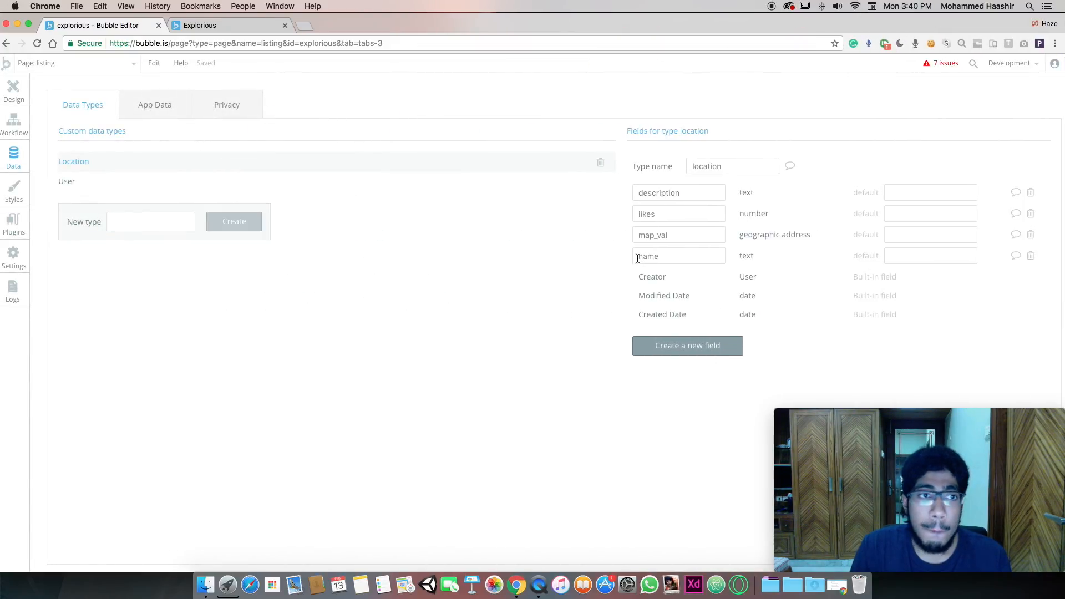
View the User type's fields, then return to the listing page's Design view
click(78, 181)
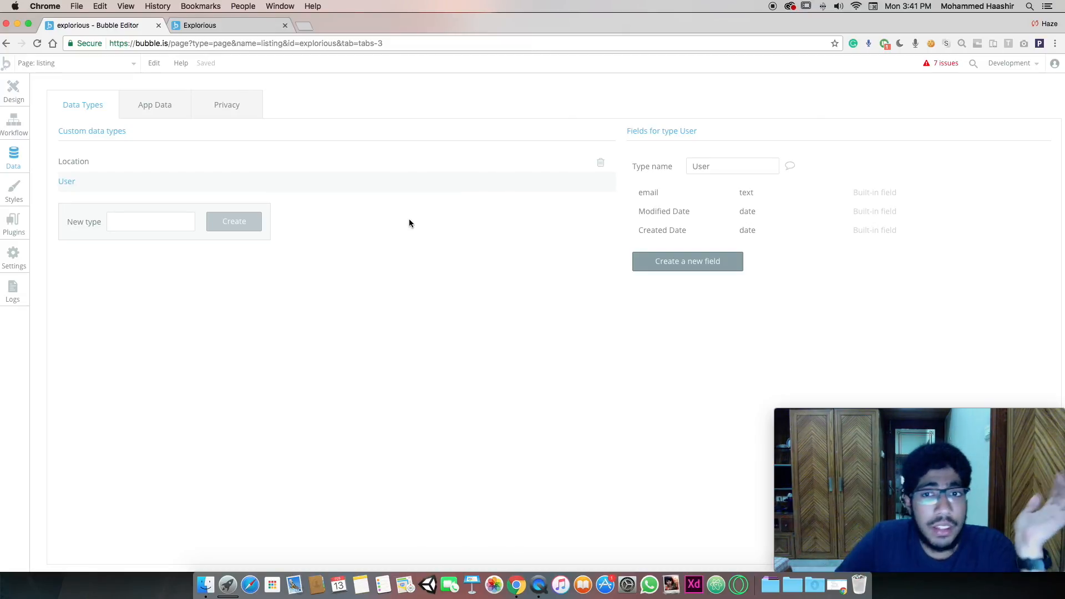
mouse_move(744, 272)
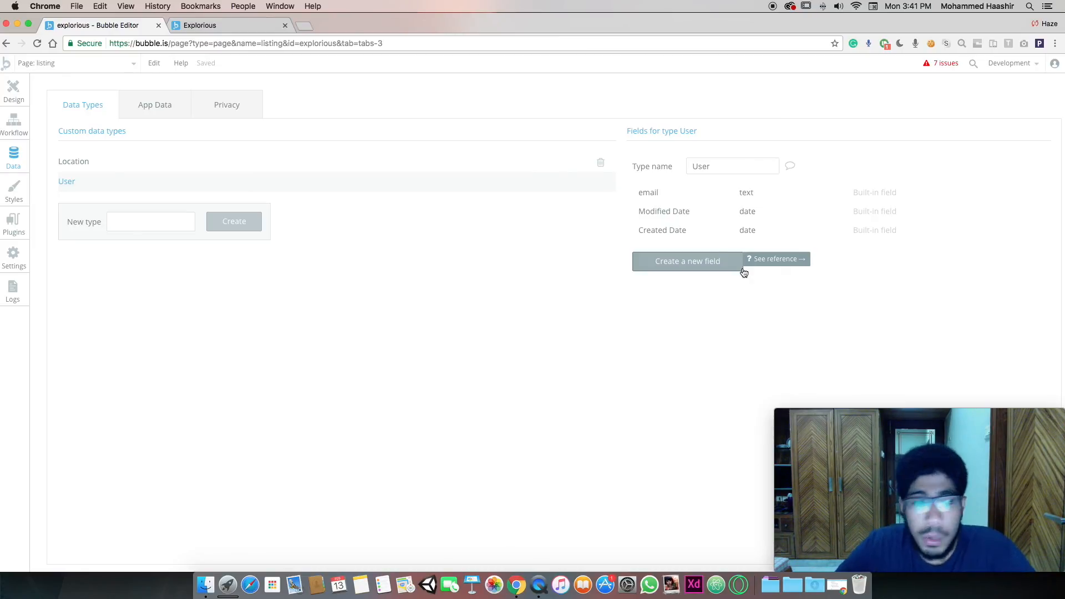
click(10, 103)
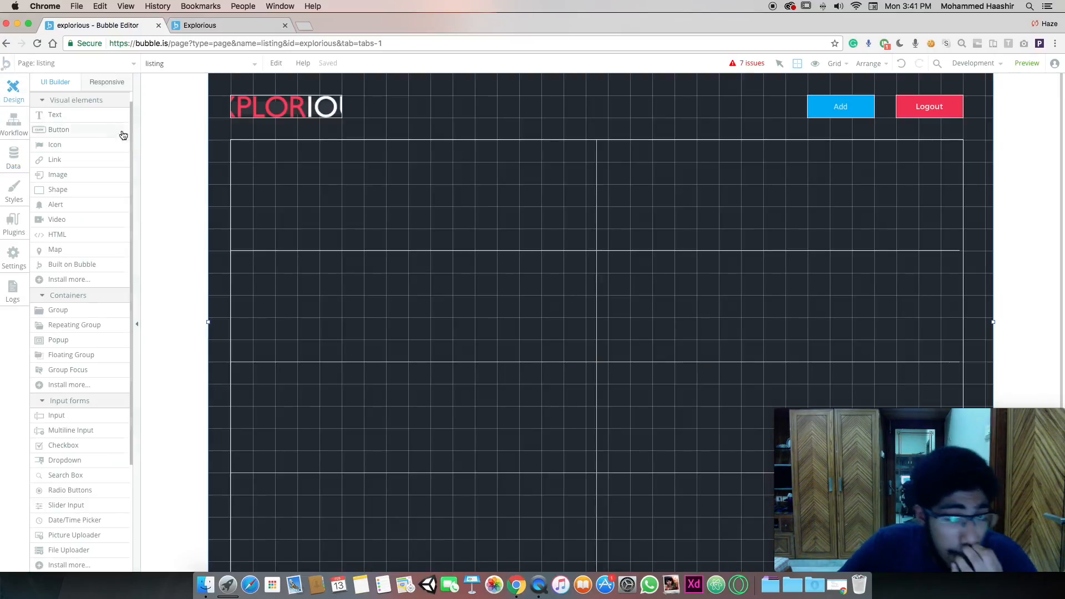
Draw a square shape in the repeating group's first cell
click(252, 179)
click(210, 155)
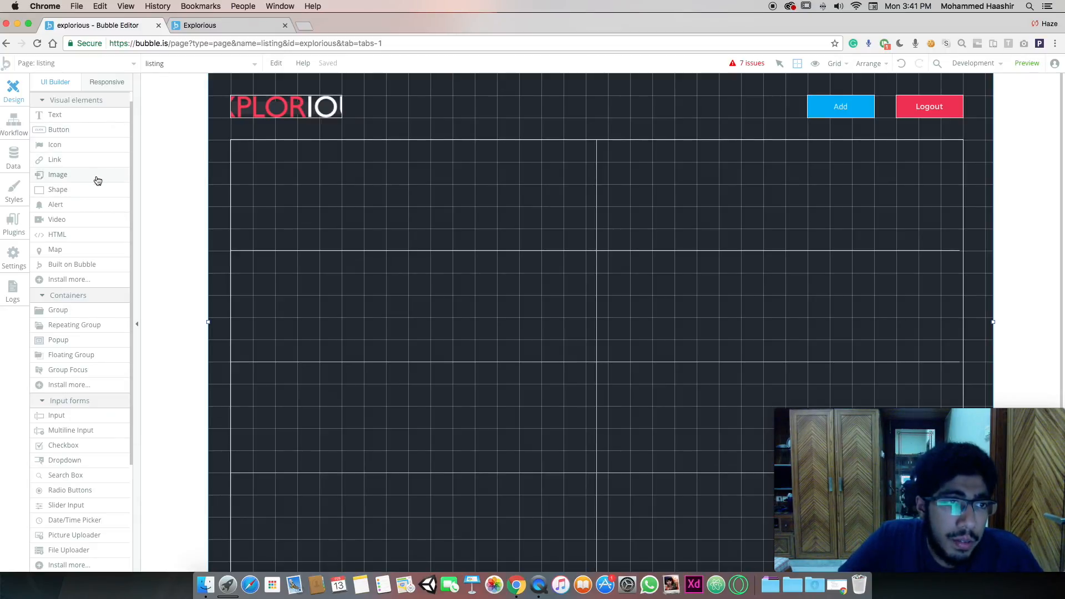
click(89, 193)
mouse_move(290, 161)
mouse_down()
mouse_move(374, 224)
mouse_move(309, 207)
mouse_move(340, 228)
mouse_up()
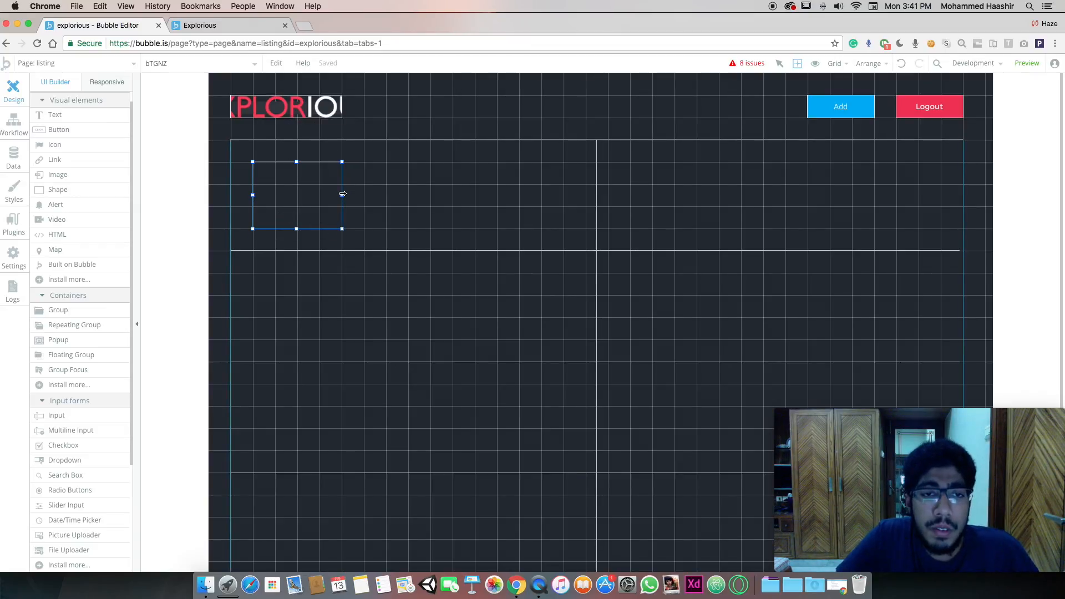
click(343, 228)
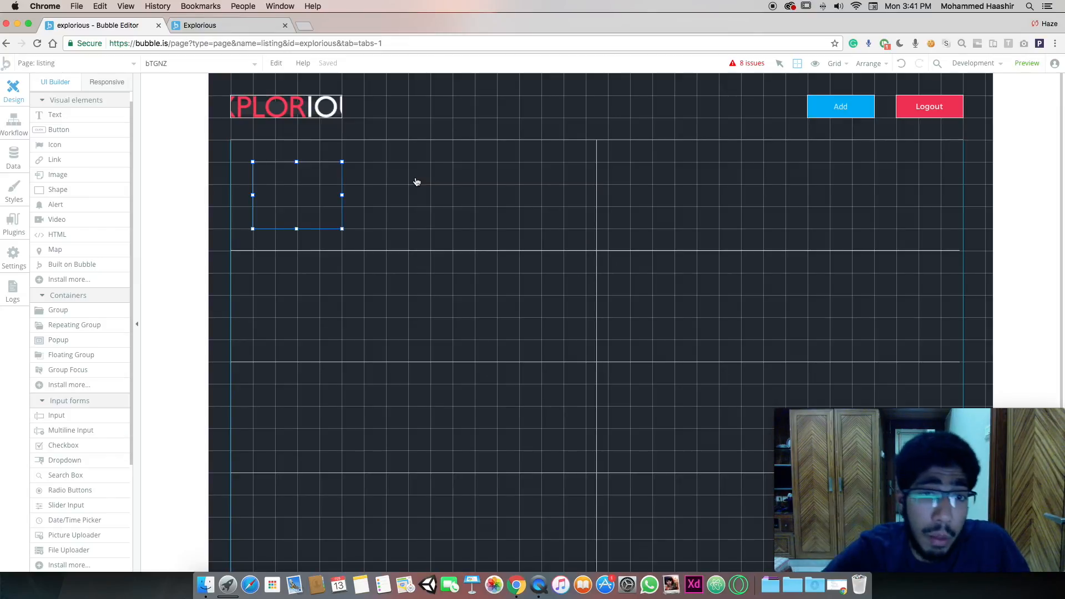
Draw a text box beside the square and paste a duplicate below it
click(88, 114)
mouse_move(366, 171)
mouse_down()
mouse_move(544, 211)
mouse_move(507, 191)
mouse_move(542, 185)
mouse_up()
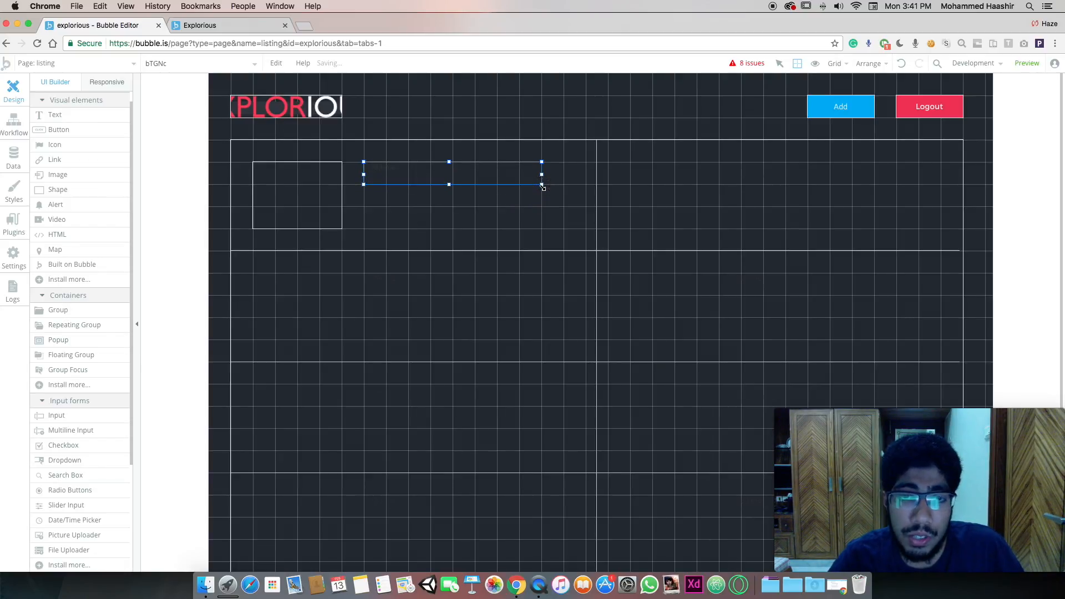
key(super+c)
key(super+v)
drag(504, 175, 542, 228)
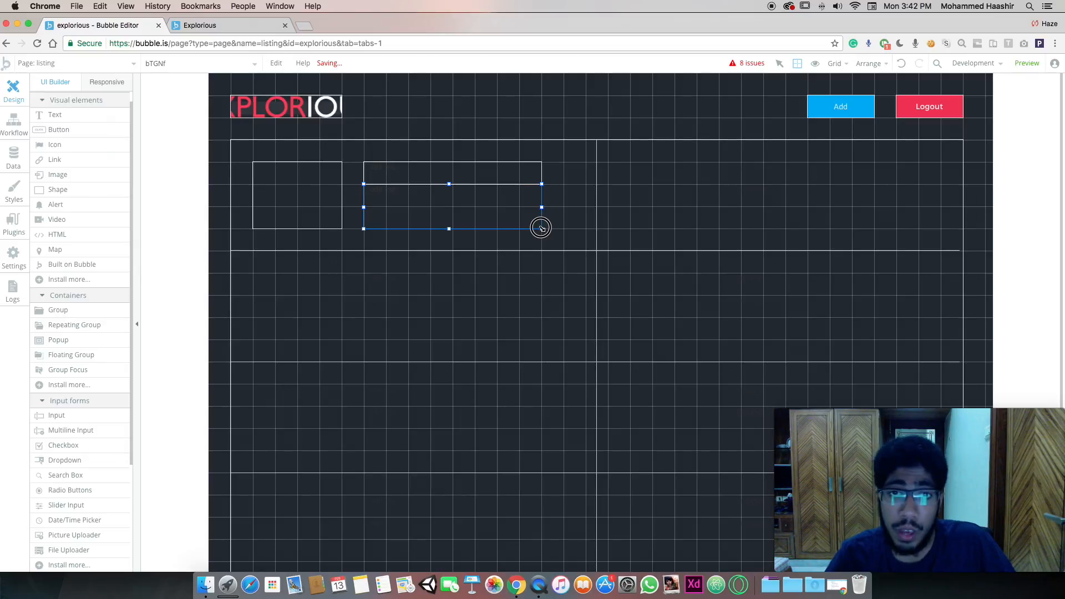
Draw a button beneath the text boxes and align the elements
click(82, 128)
mouse_move(366, 231)
mouse_down()
mouse_move(452, 251)
mouse_move(543, 248)
mouse_up()
click(505, 217)
shift+click(459, 177)
drag(463, 198, 463, 186)
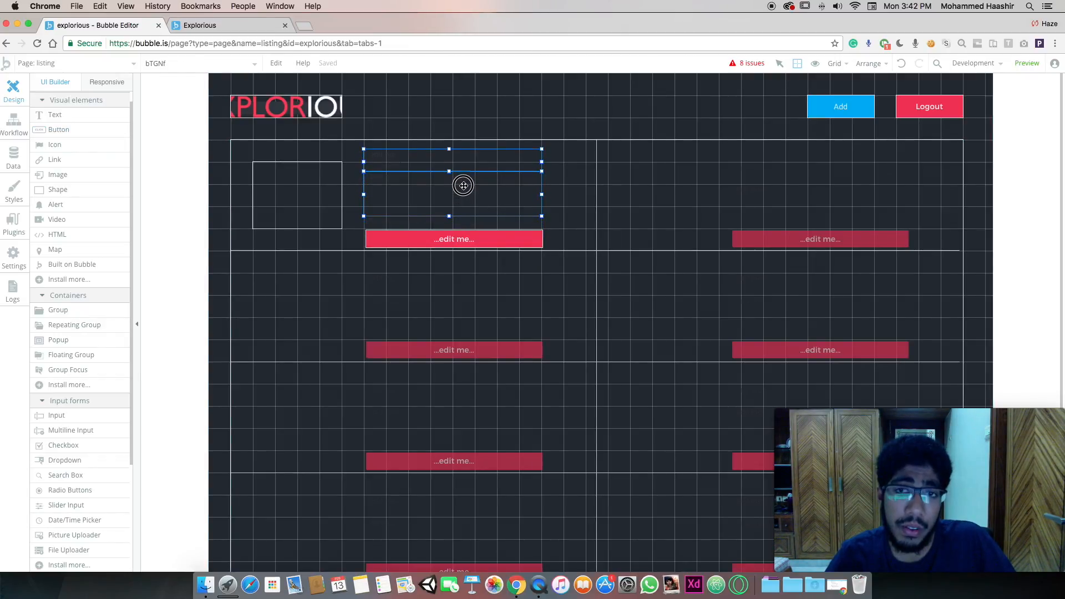
drag(469, 239, 469, 232)
drag(472, 232, 465, 240)
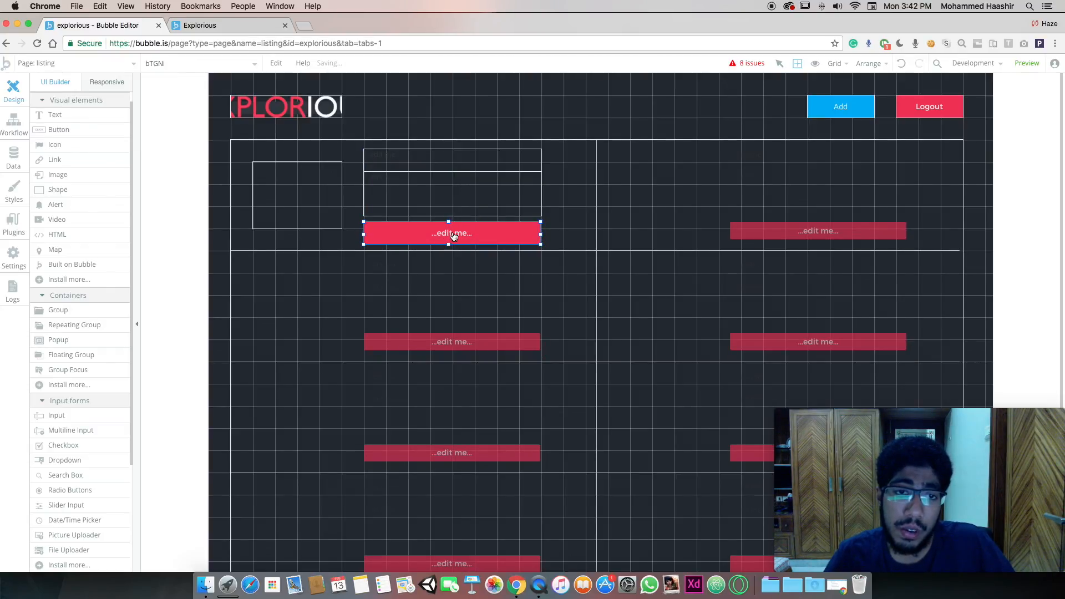
Label the button 'SHOW LOCATION' and give it the blue Info Button style
double_click(450, 241)
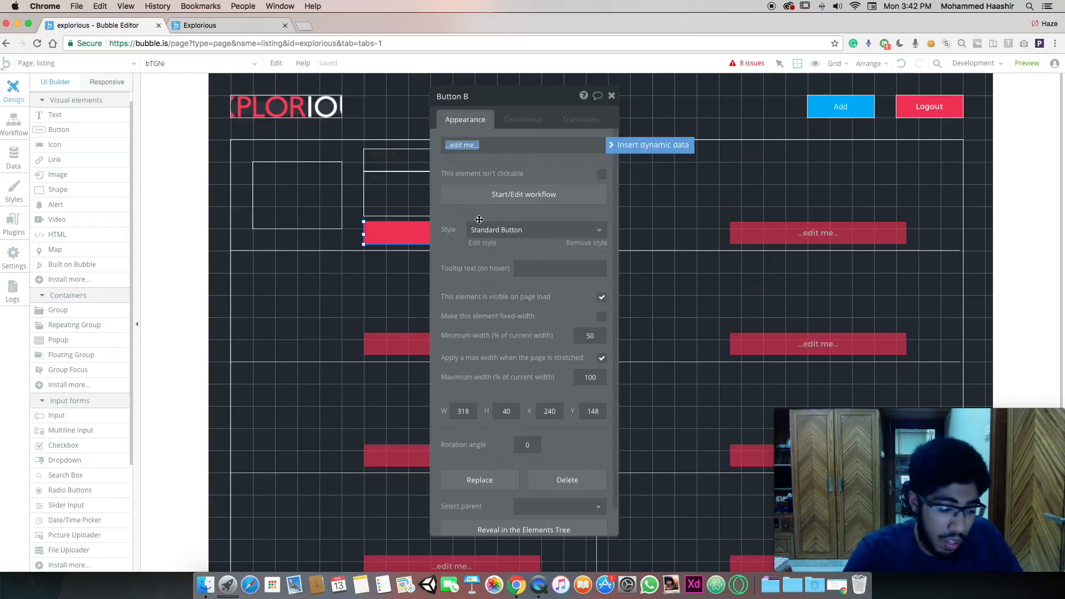
key(BackSpace)
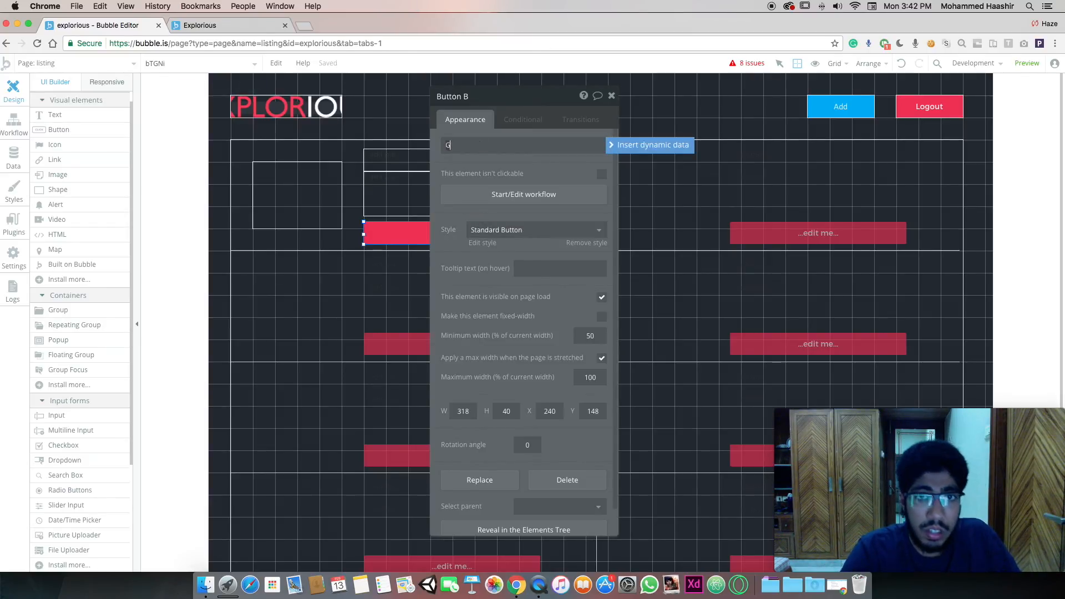
text(SHO)
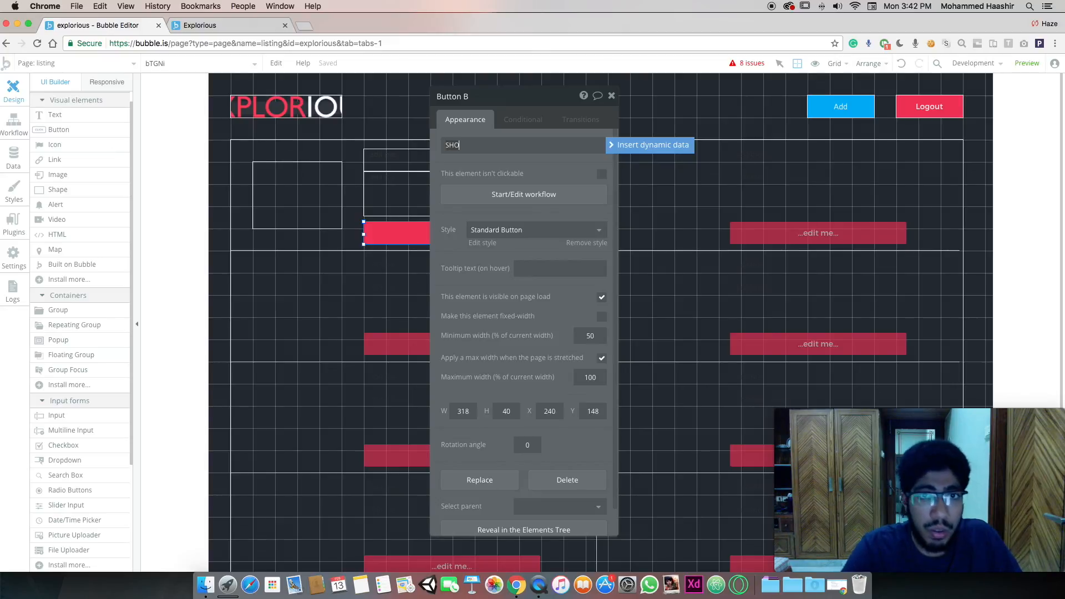
drag(1064, 255, 664, 268)
scroll(770, 255, up, 5)
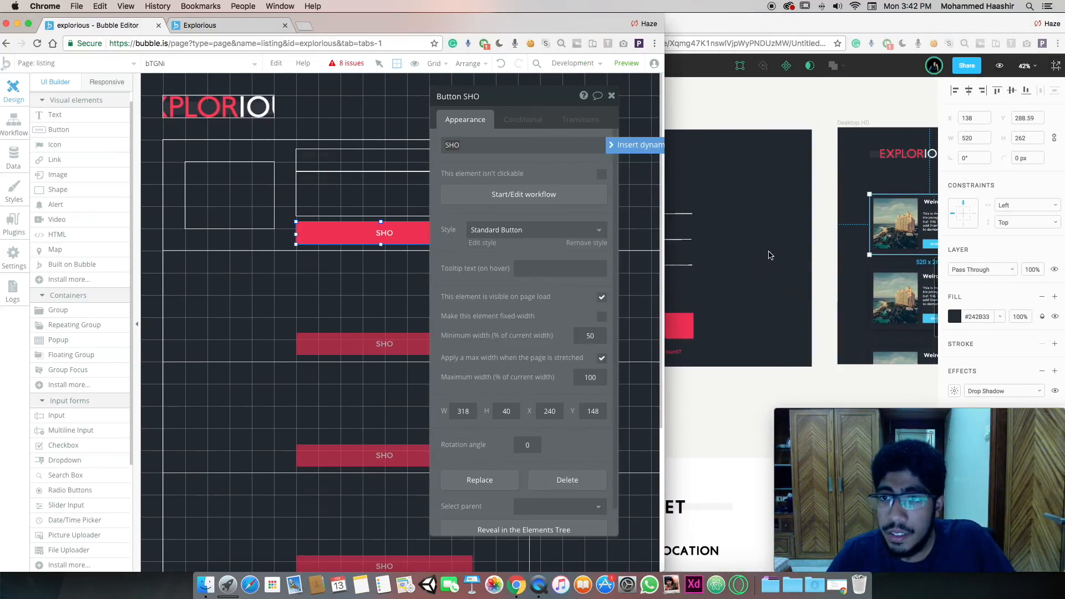
scroll(771, 255, right, 4)
click(821, 242)
double_click(821, 242)
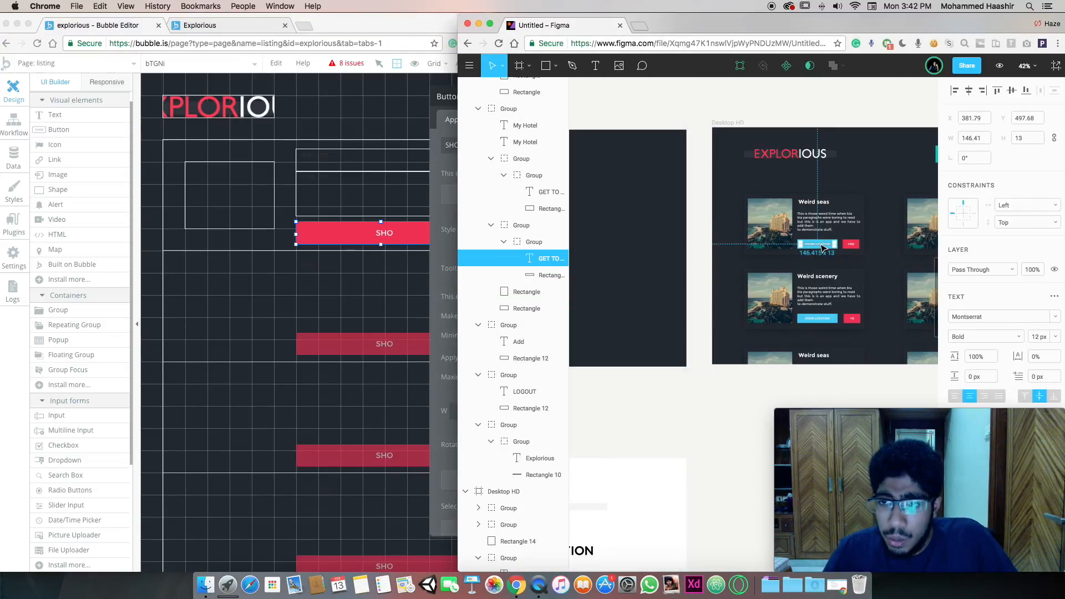
click(381, 234)
key(super+v)
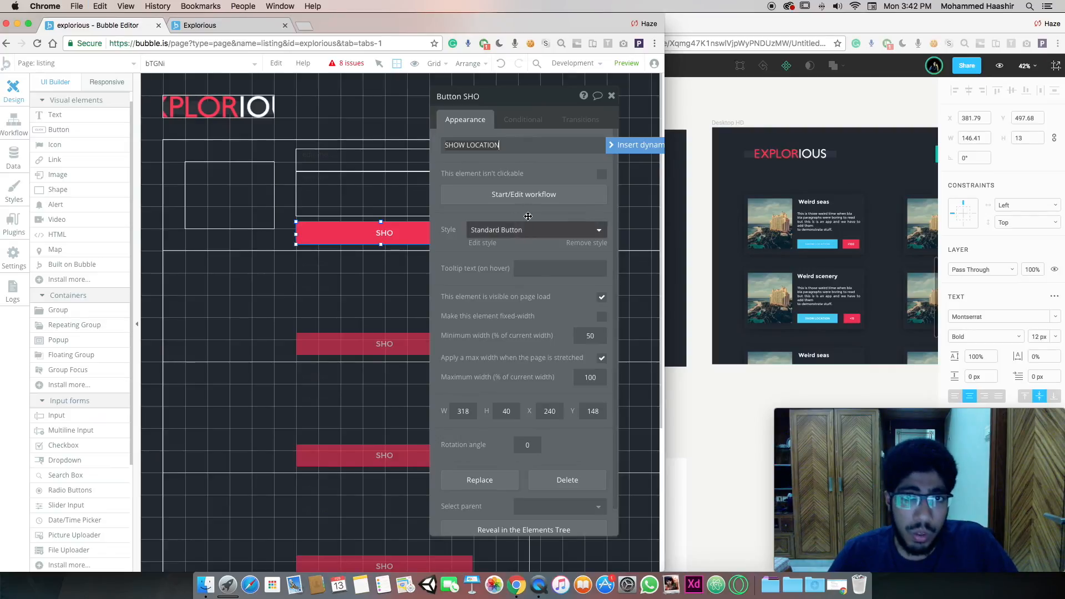
click(521, 160)
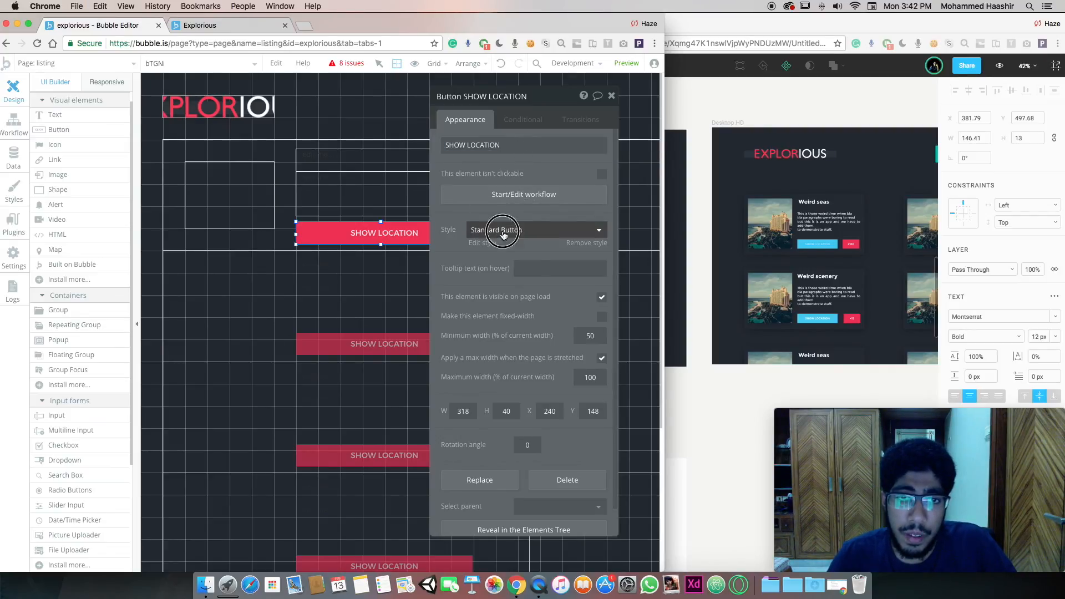
click(502, 232)
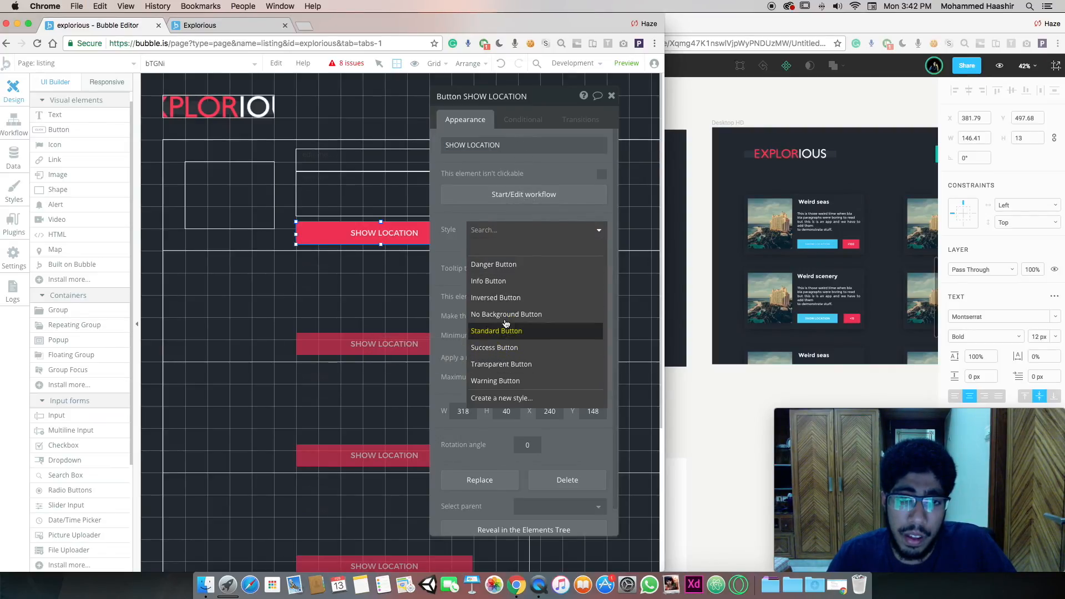
click(496, 281)
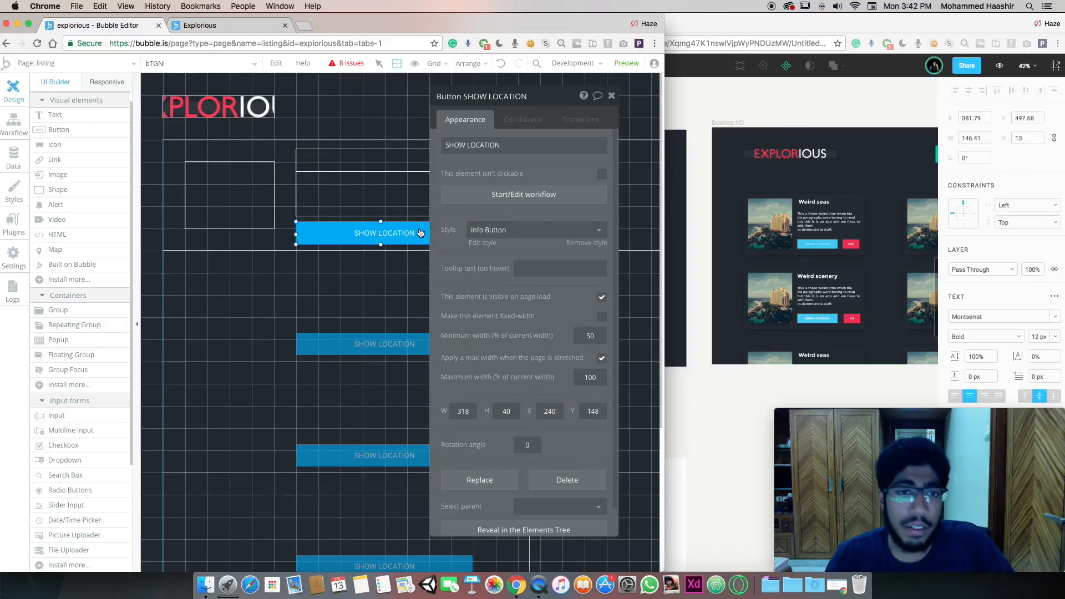
drag(541, 101, 680, 101)
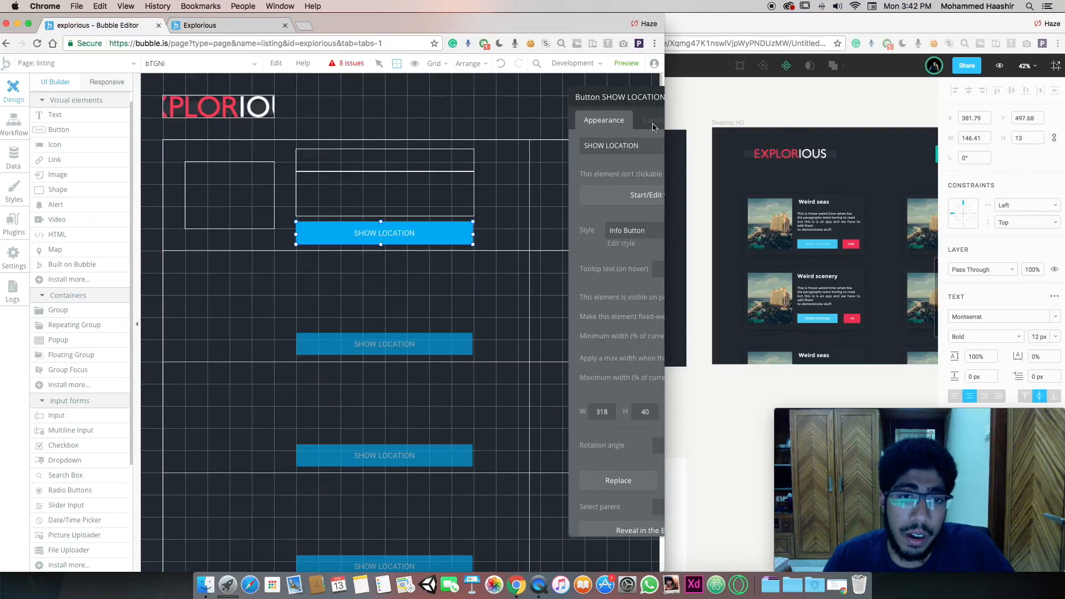
Narrow SHOW LOCATION to 200 wide and add a smaller '+1' copy beside it
drag(474, 234, 427, 231)
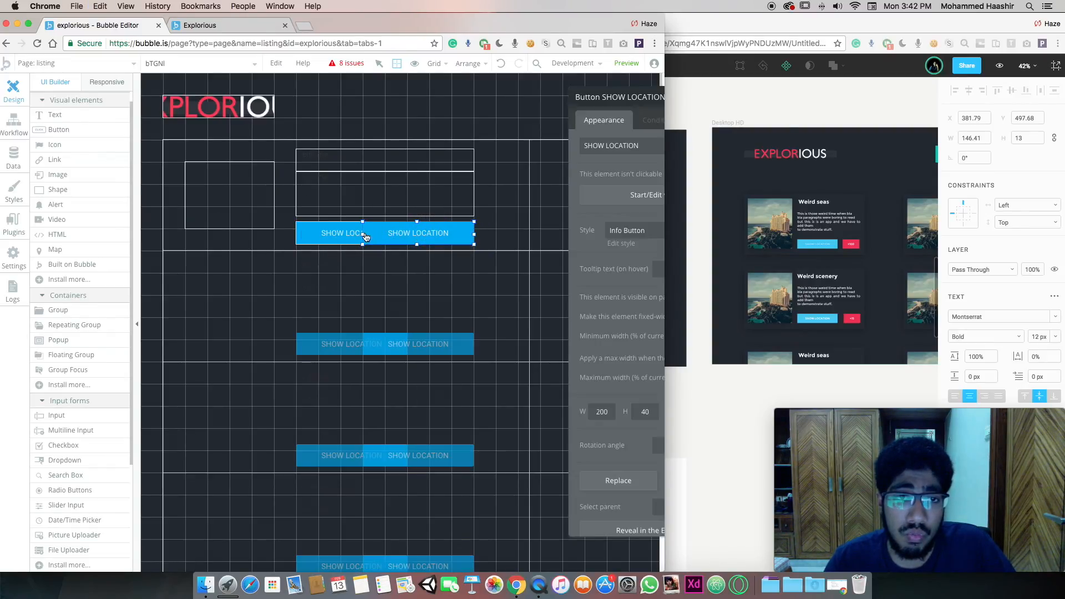
drag(362, 233, 418, 234)
text(+)
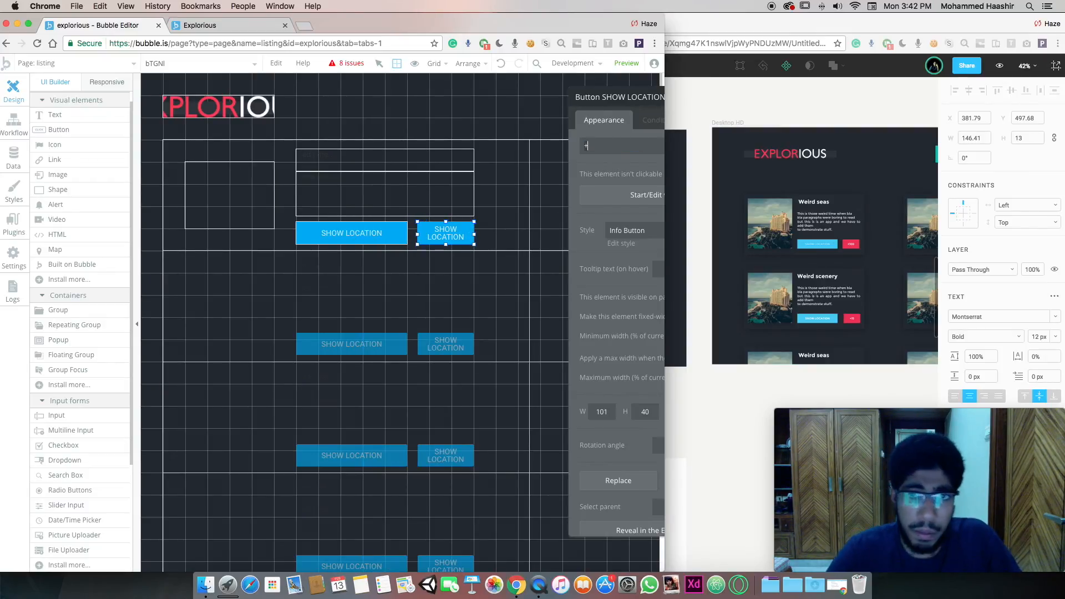
text(1)
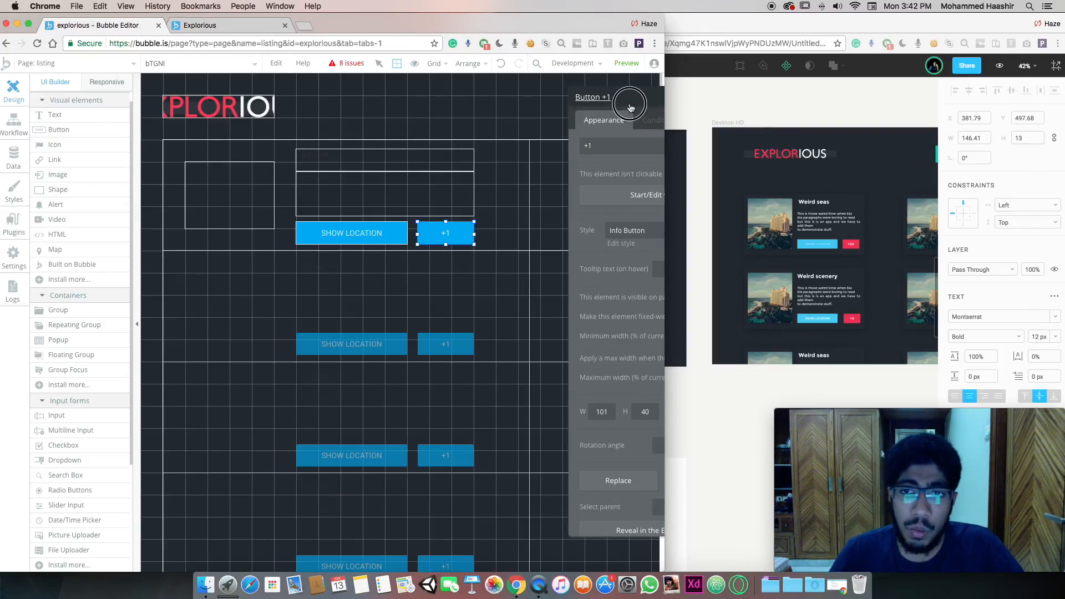
drag(627, 133, 590, 128)
Zoom around Figma's Explorious mockup to compare the card buttons and full Desktop HD frame
click(765, 259)
scroll(638, 236, up, 10)
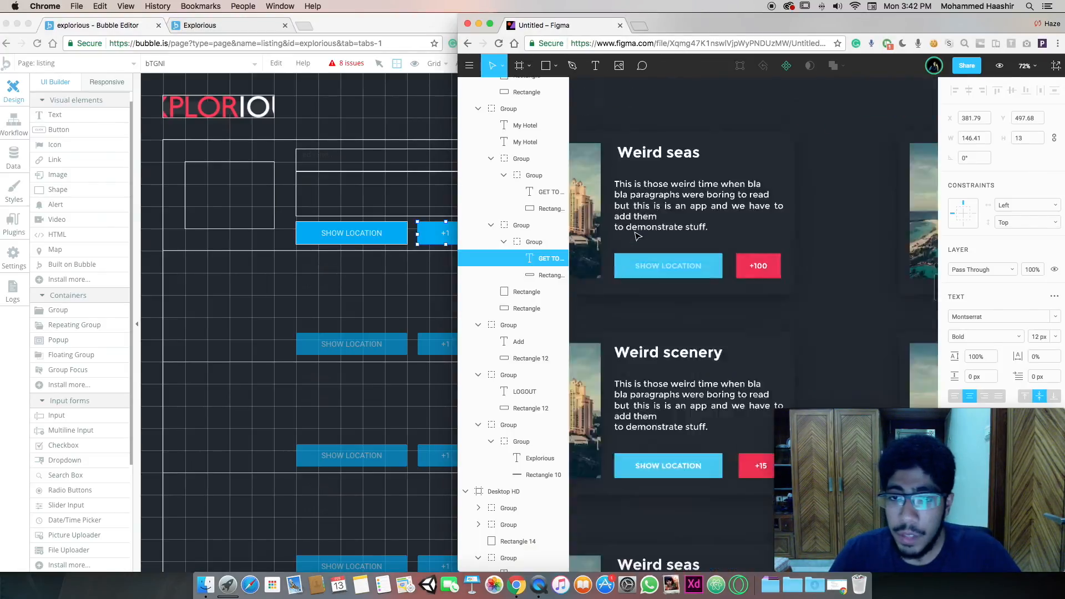
scroll(638, 236, down, 5)
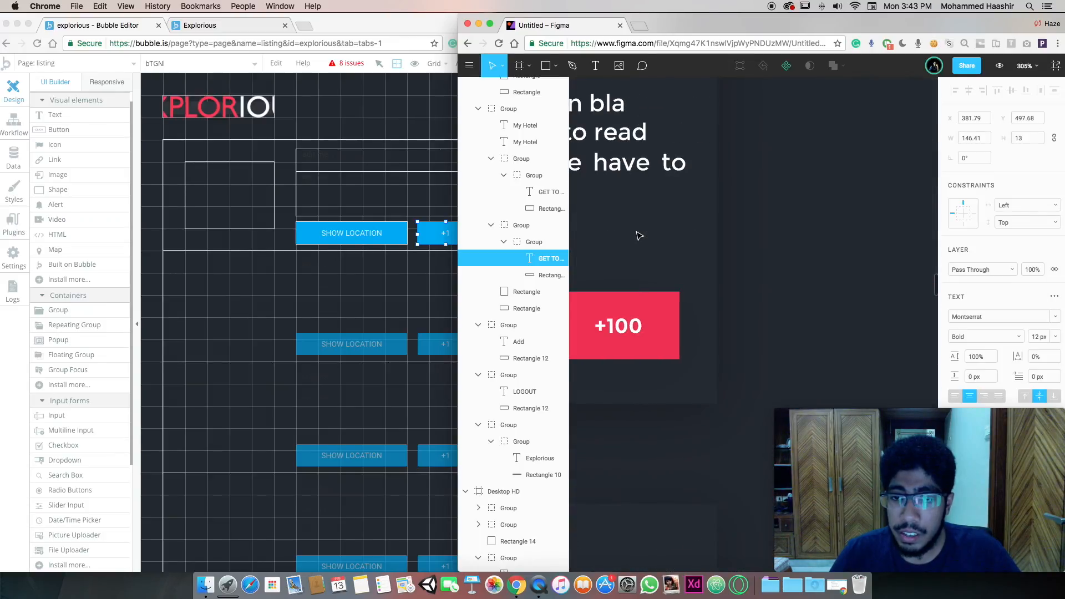
scroll(639, 236, down, 8)
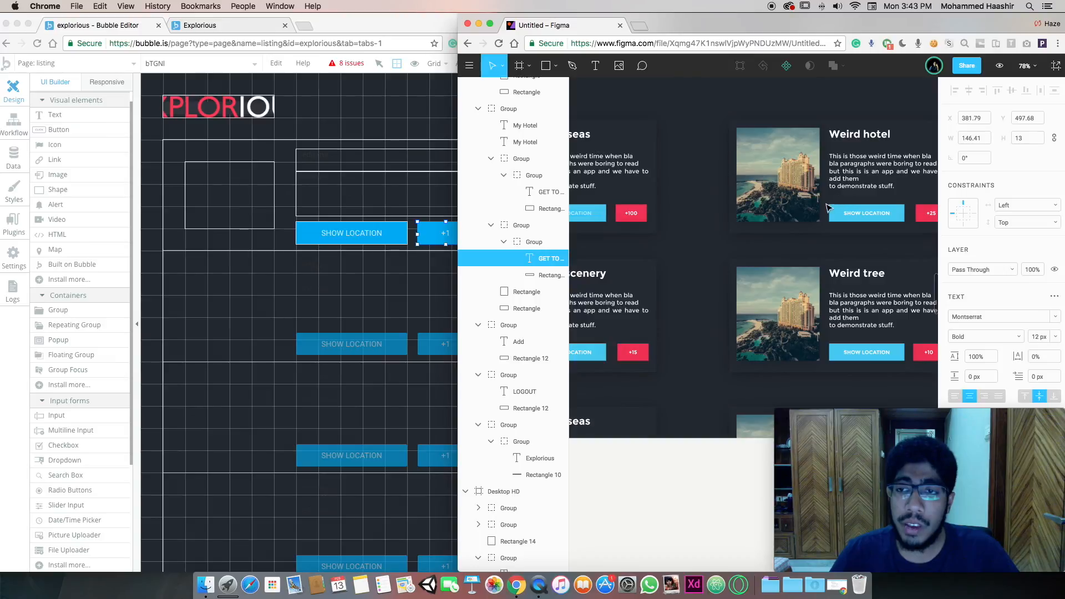
scroll(825, 208, up, 3)
scroll(823, 209, down, 4)
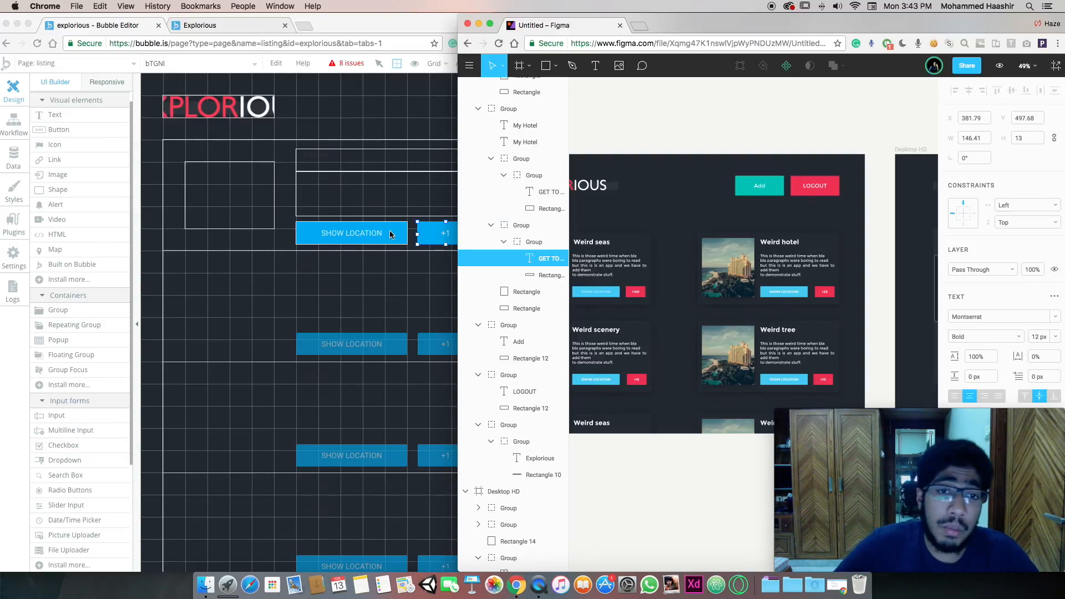
Switch the +1 button to the red Standard Button style
double_click(427, 237)
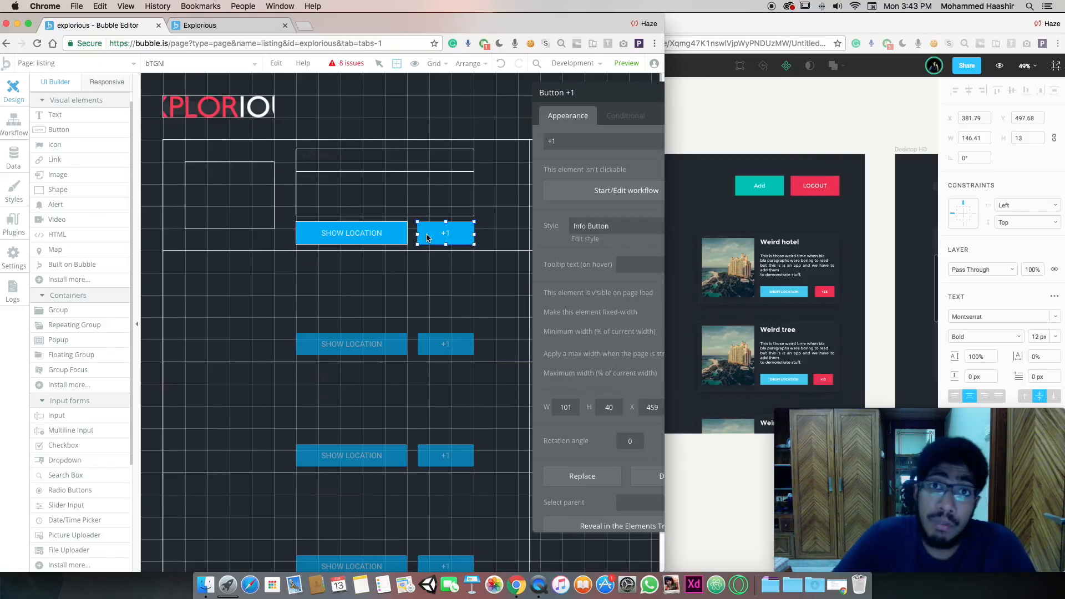
scroll(427, 238, right, 8)
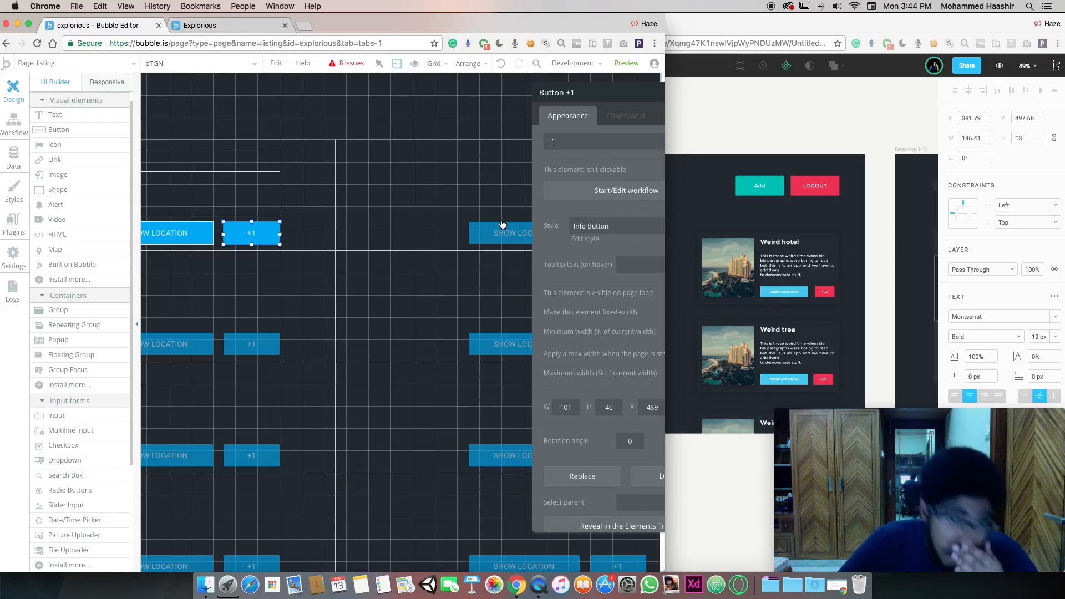
click(605, 227)
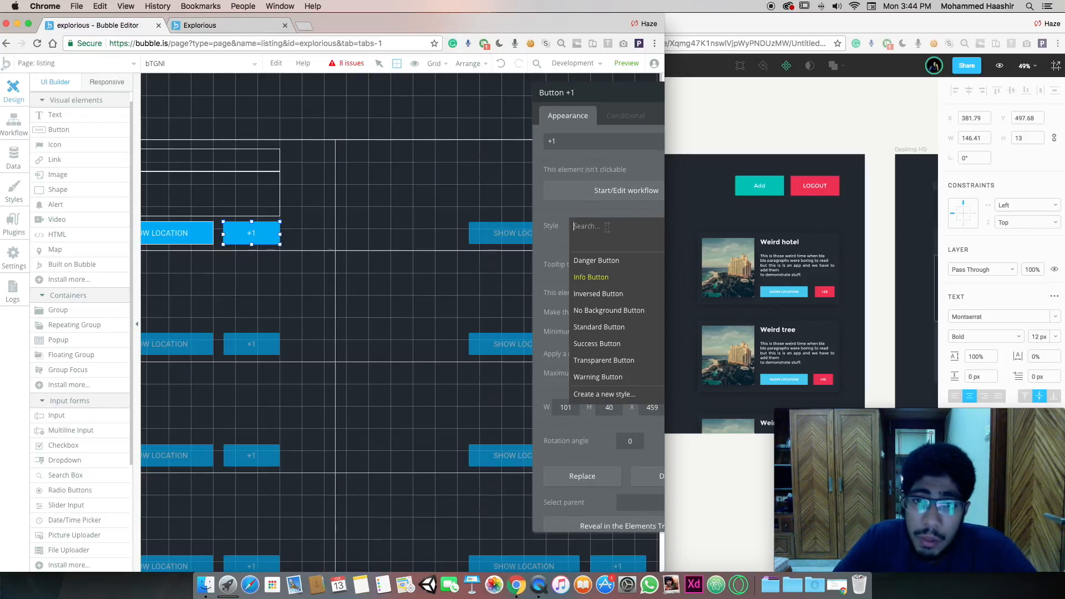
click(600, 327)
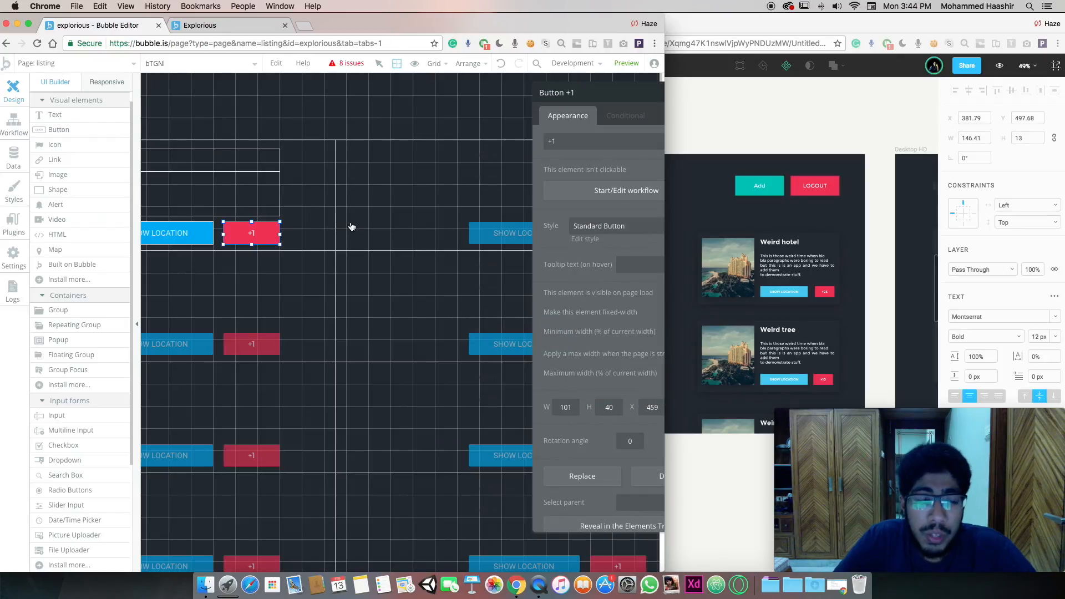
scroll(324, 183, left, 5)
click(349, 166)
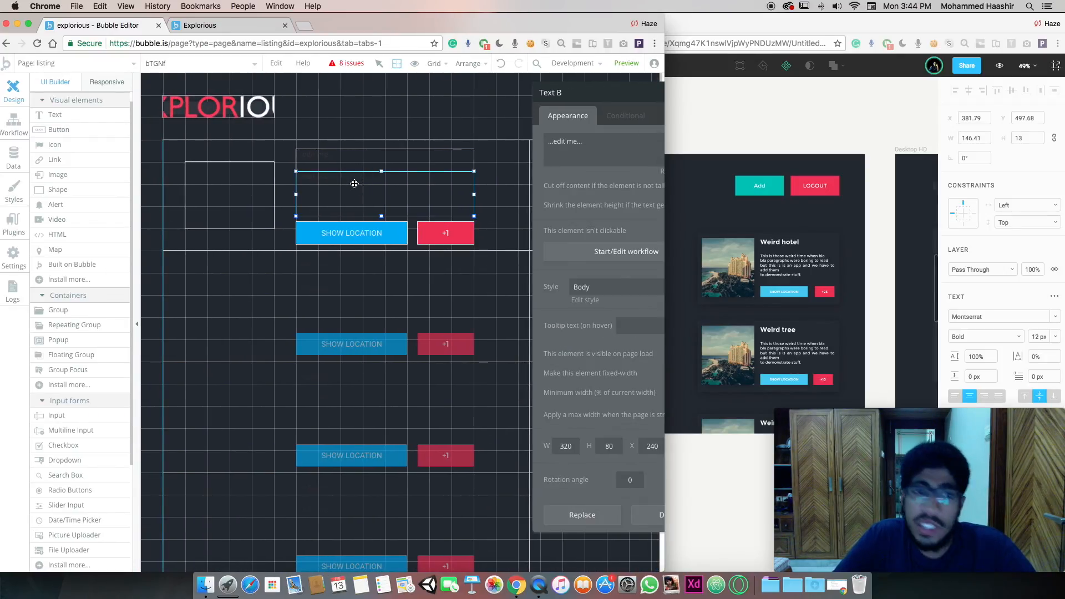
Apply Heading 2 to the card's top text and make the Body style's text colour white (#FFFFFF)
click(594, 288)
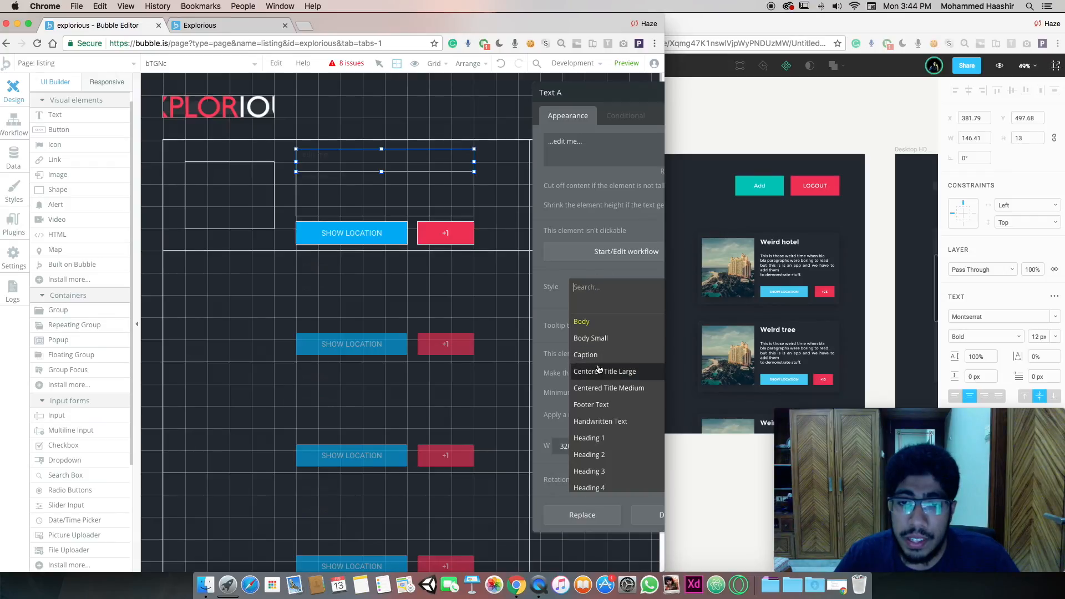
click(591, 453)
click(391, 196)
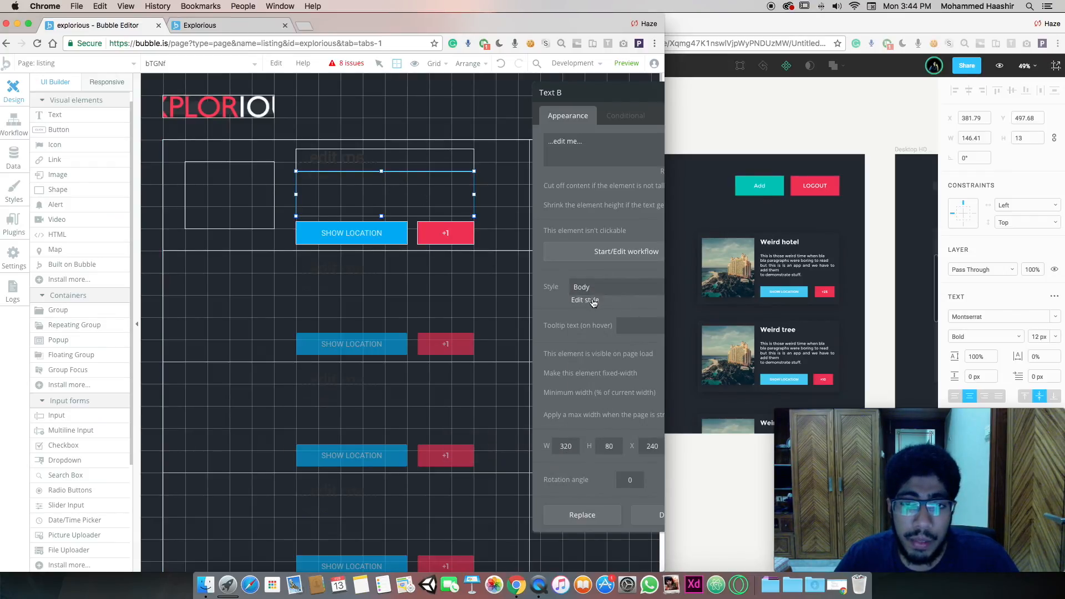
click(586, 300)
click(593, 190)
drag(584, 219, 452, 131)
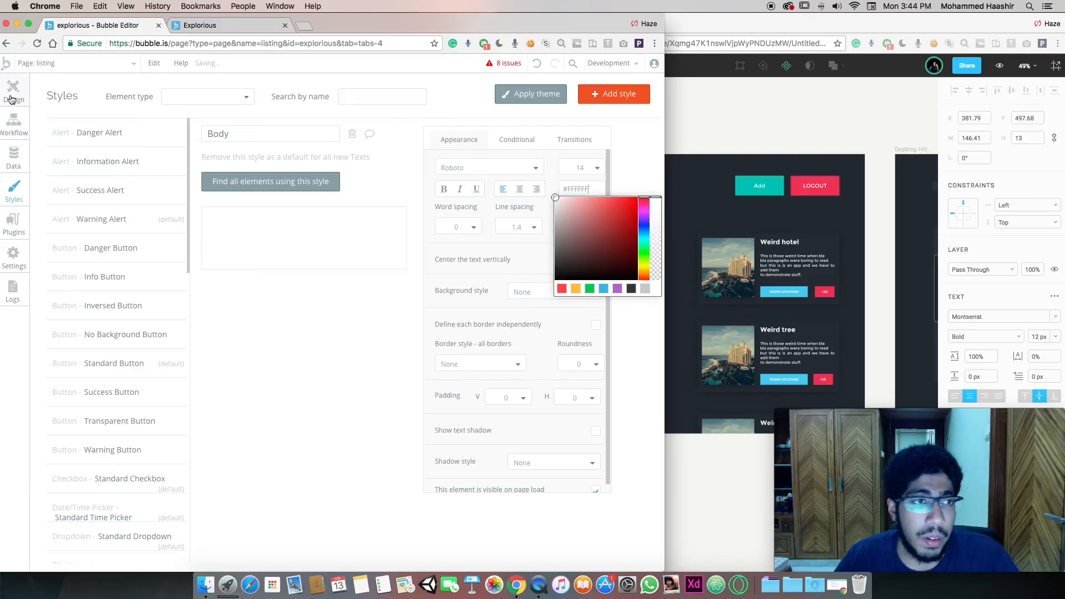
click(11, 99)
Give the Heading 2 style white (#FFFFFF) text in Montserrat (500)
click(383, 160)
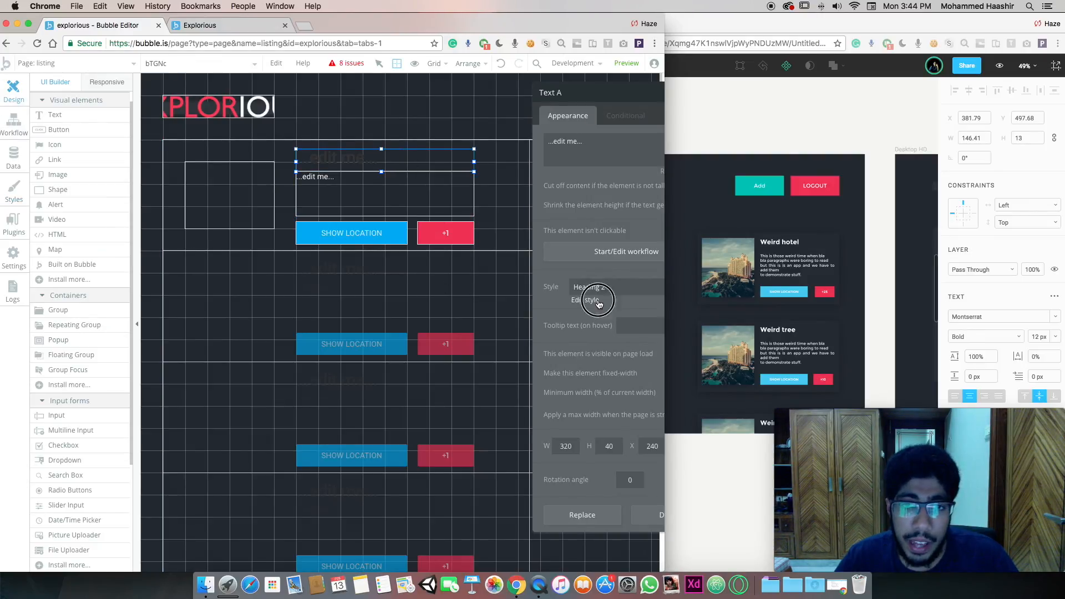
click(591, 301)
click(584, 189)
drag(591, 228, 435, 103)
click(462, 168)
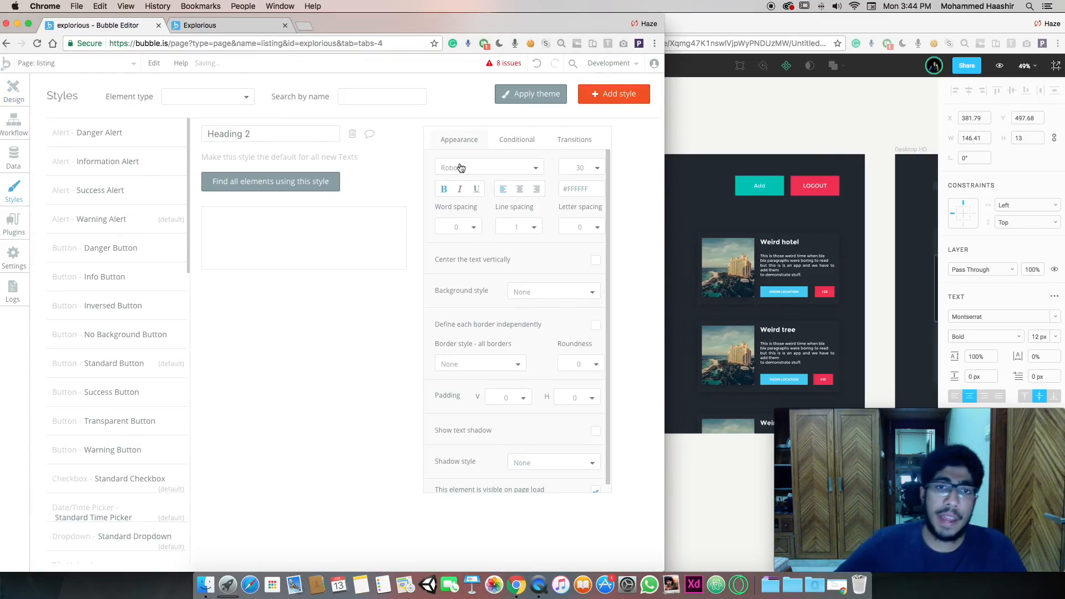
click(460, 167)
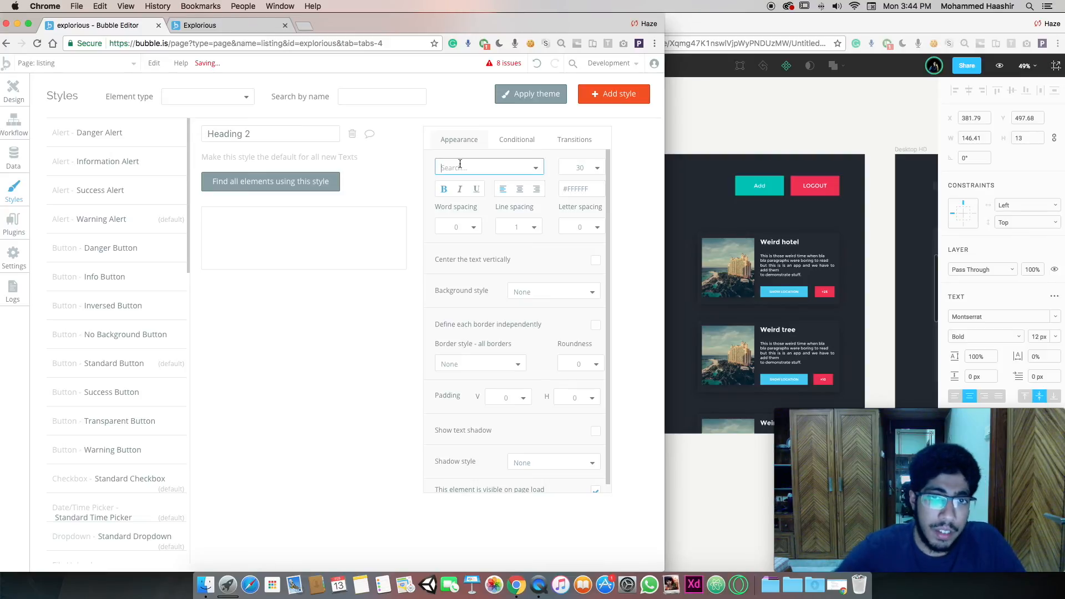
text(MONTs)
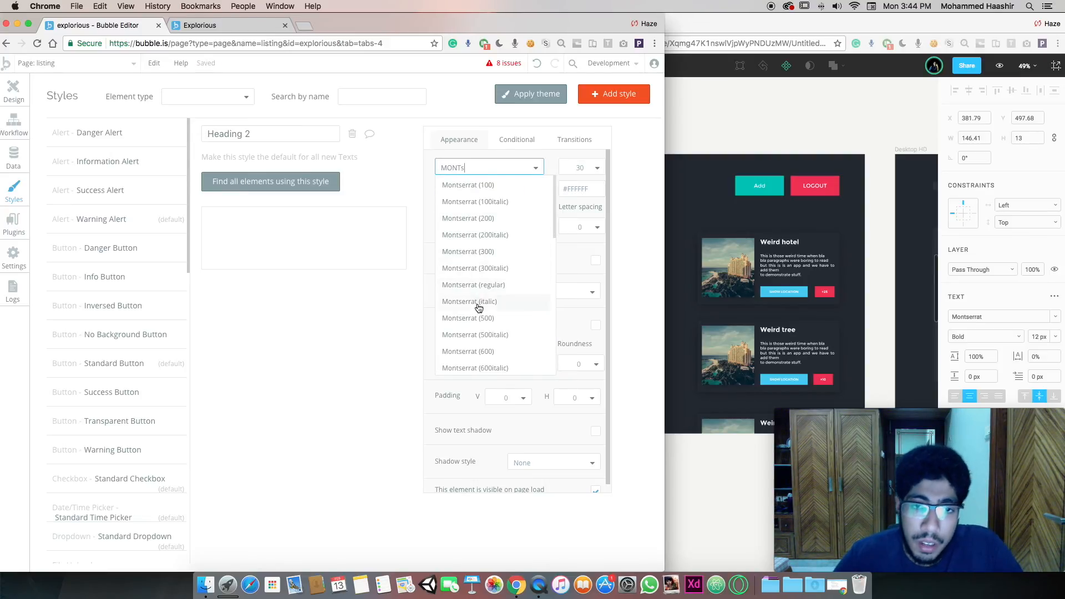
click(501, 317)
click(14, 91)
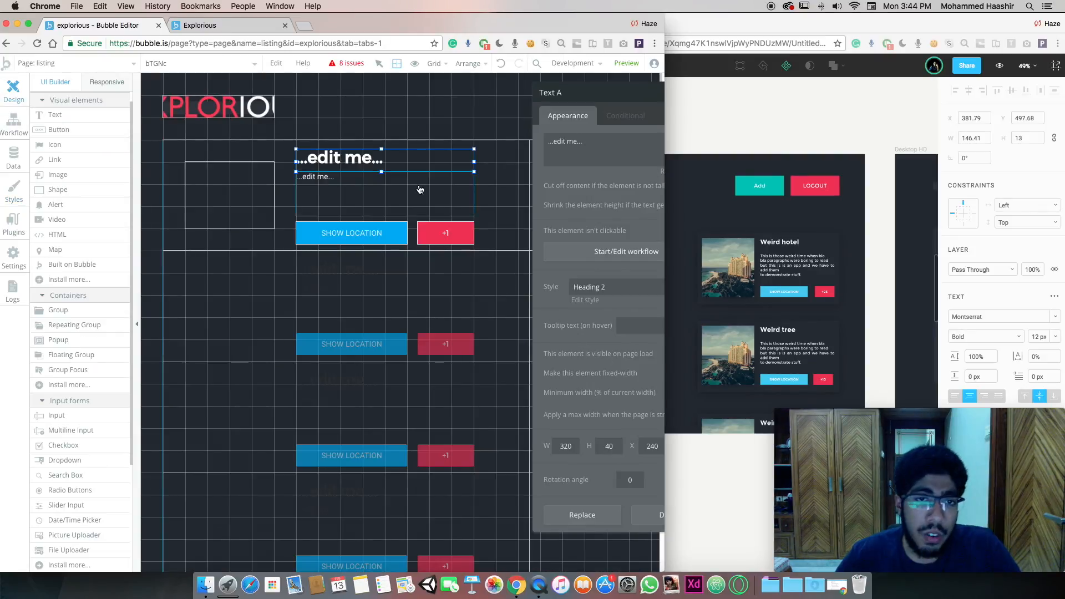
Set the Body style's font to Montserrat (300)
click(590, 300)
click(488, 168)
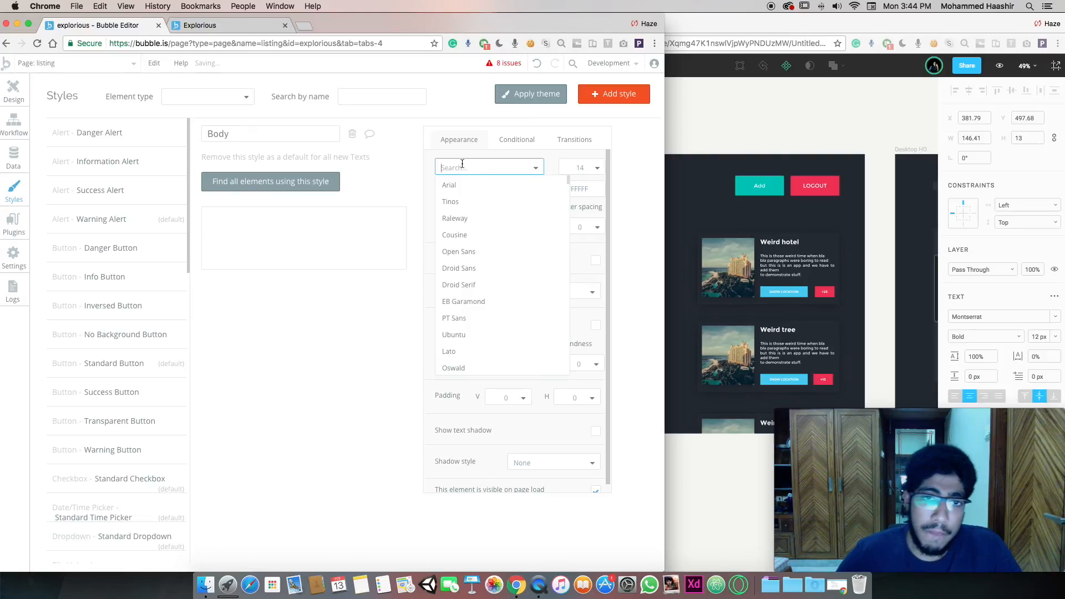
text(montserr)
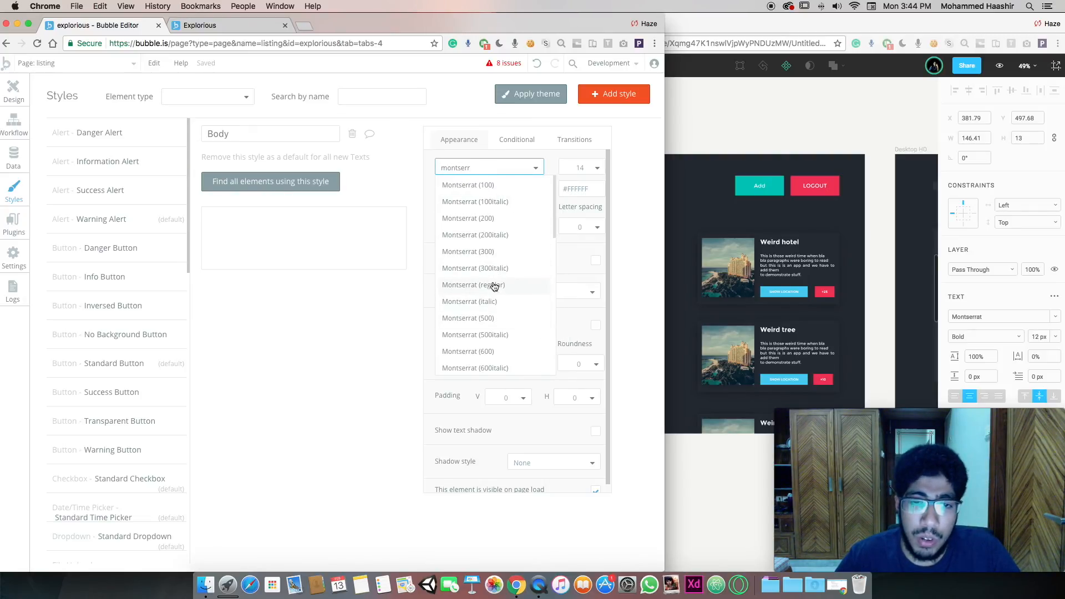
click(494, 252)
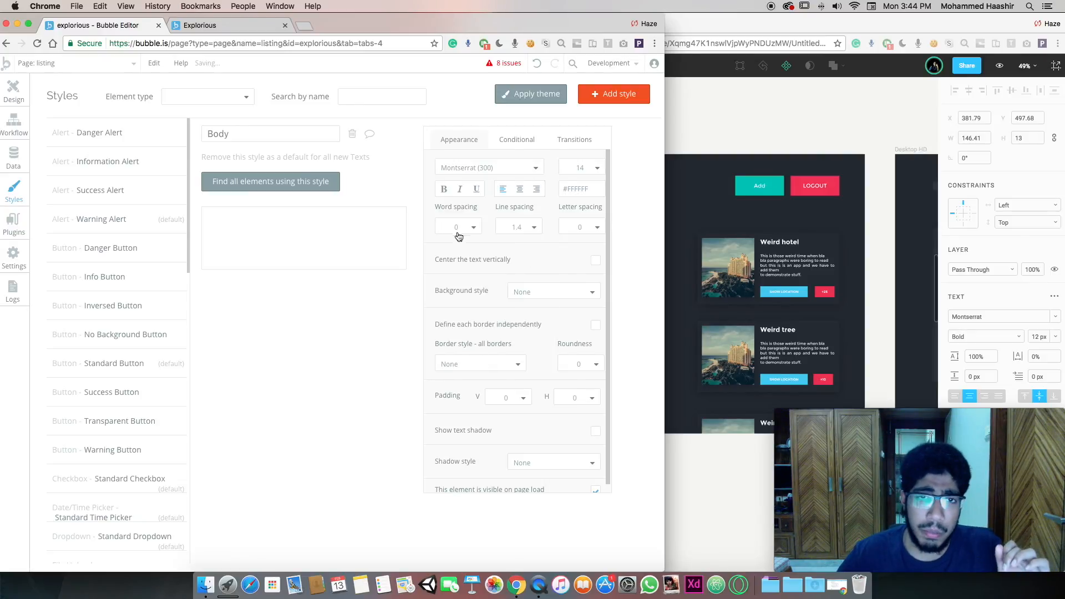
click(14, 87)
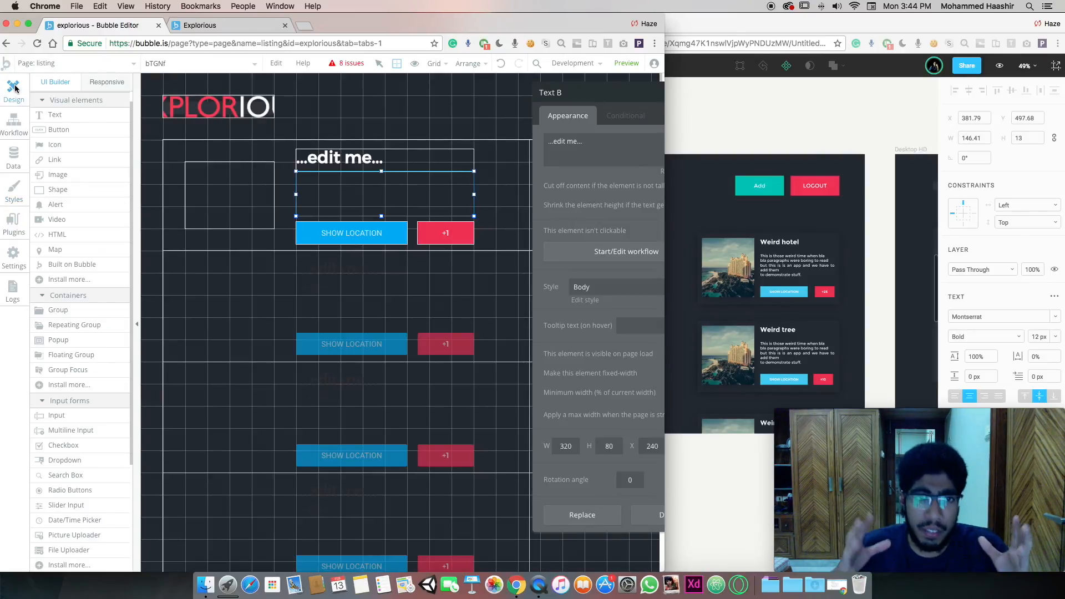
Change the Info Button style used by SHOW LOCATION to the Montserrat (500) font
click(376, 230)
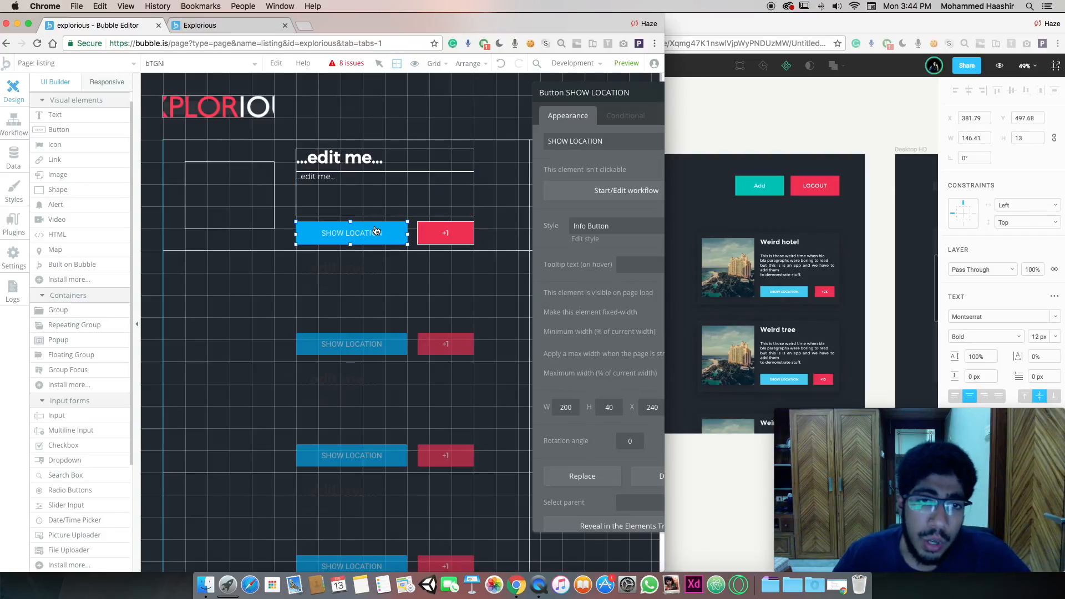
click(586, 238)
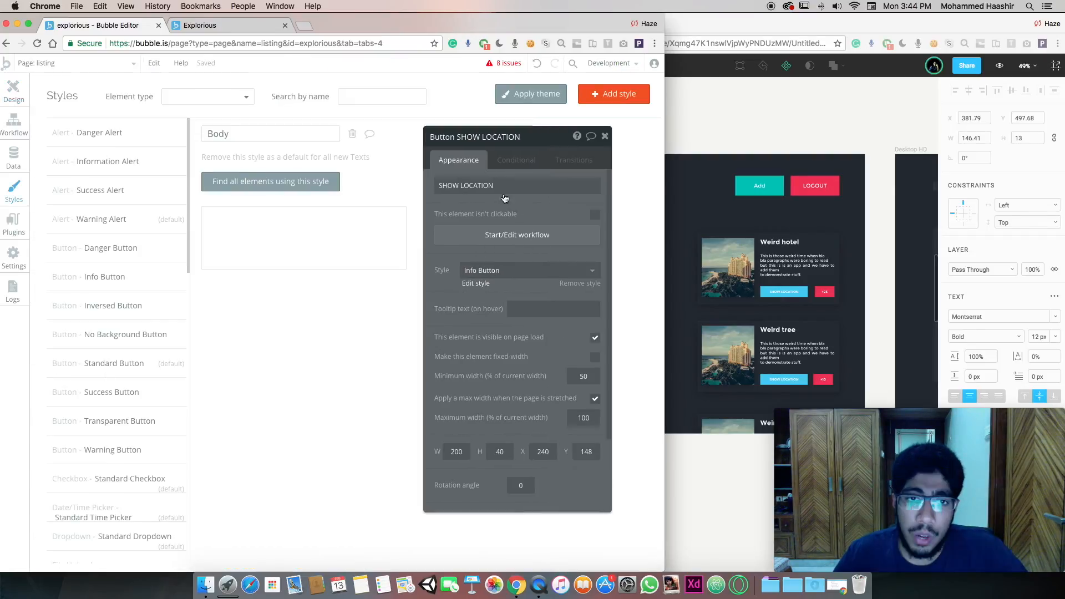
click(473, 168)
text(montserr)
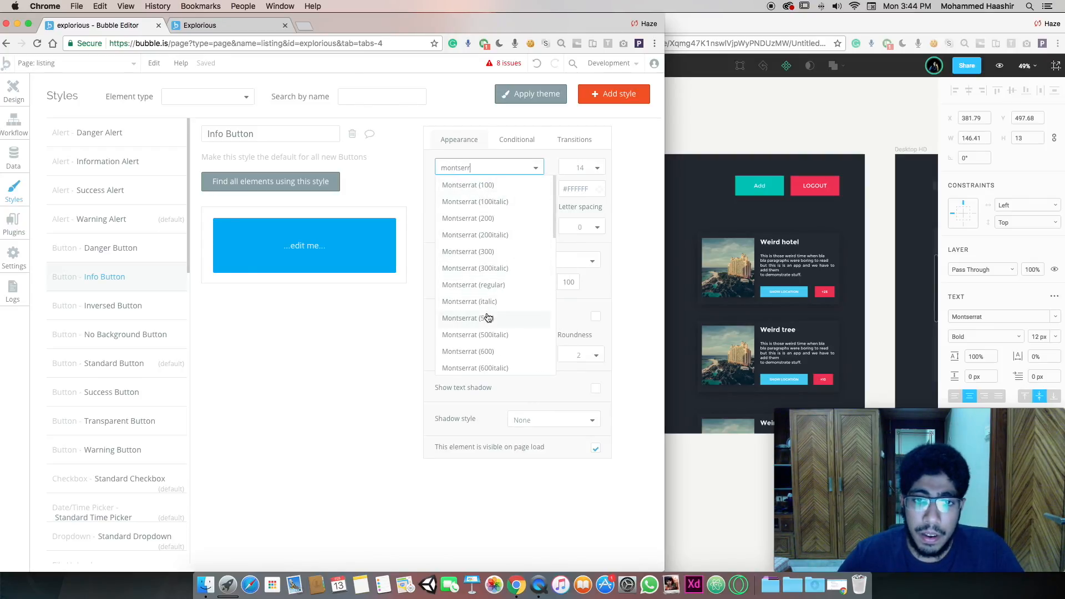
click(488, 317)
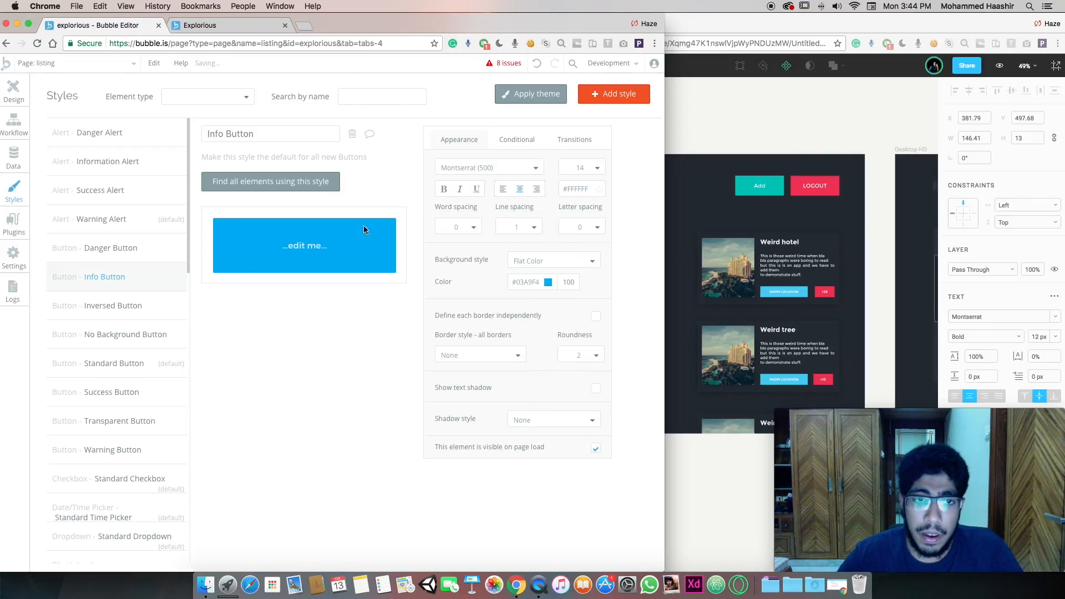
click(4, 90)
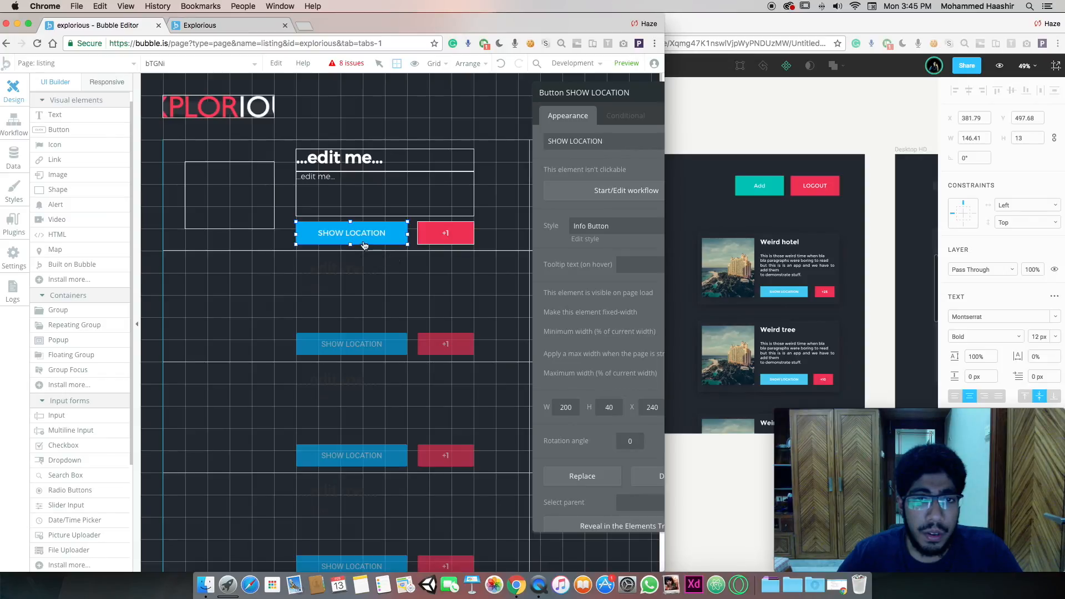
Widen the browser window so the Bubble editor fills the screen
click(442, 233)
click(403, 198)
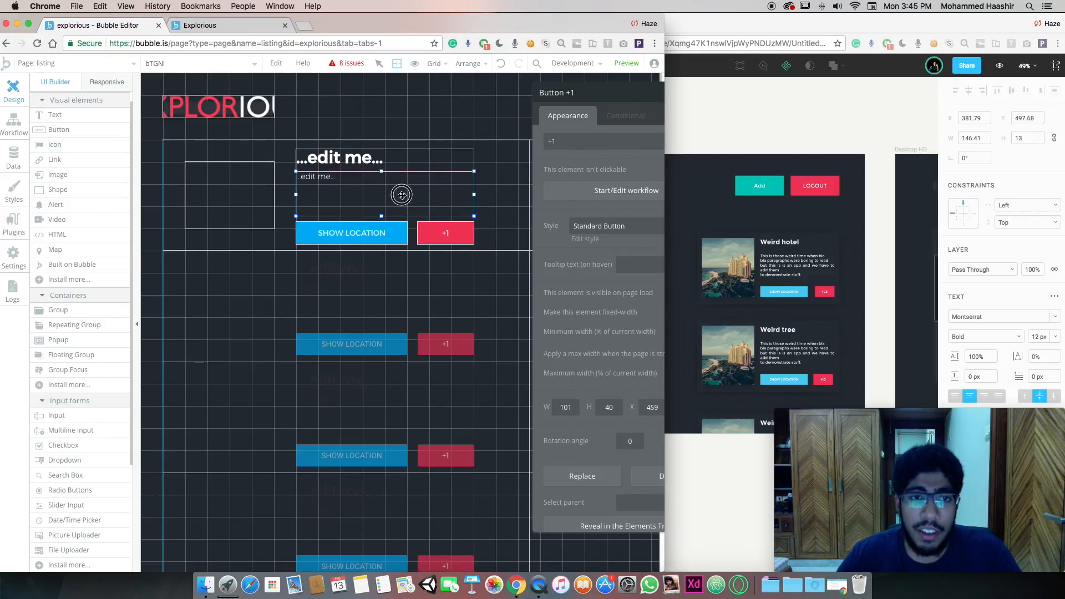
scroll(374, 174, right, 3)
scroll(374, 174, right, 3)
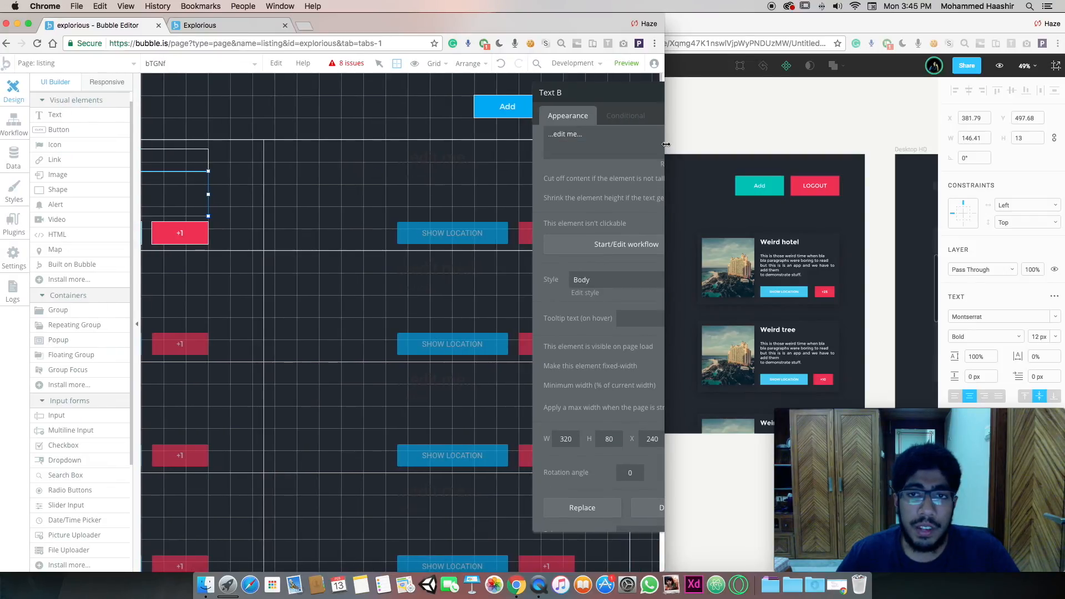
drag(666, 144, 1062, 147)
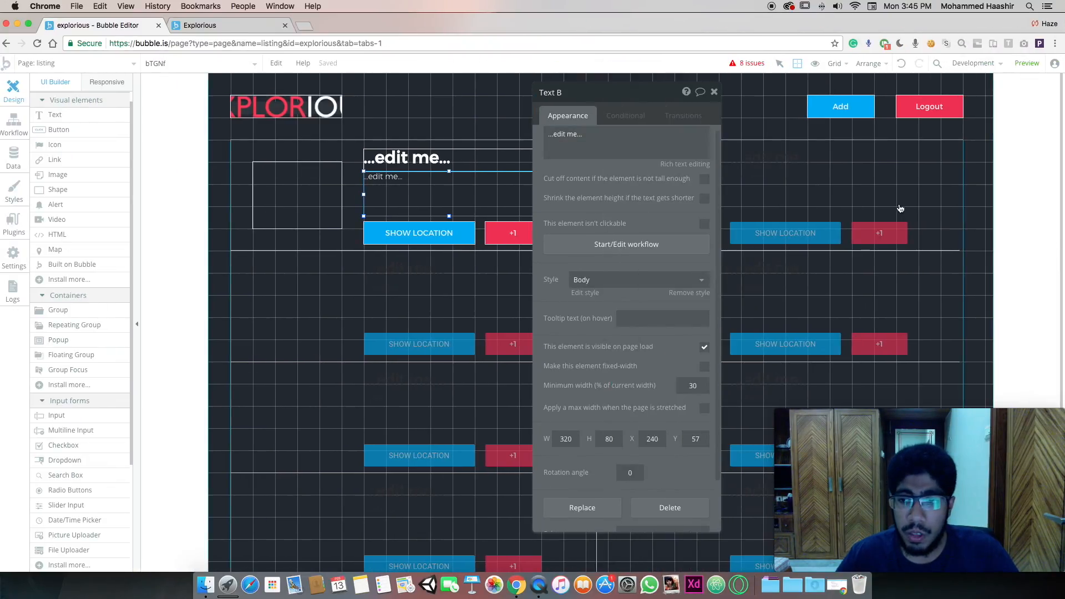
Check the listing page elements, then open the issues list at the image missing its source
click(784, 272)
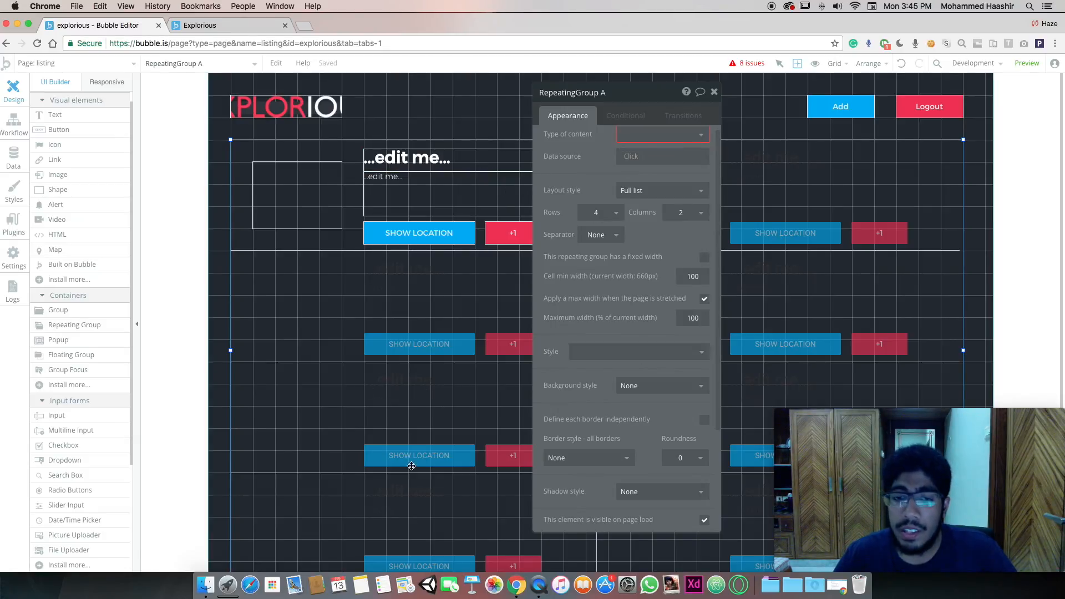
click(299, 192)
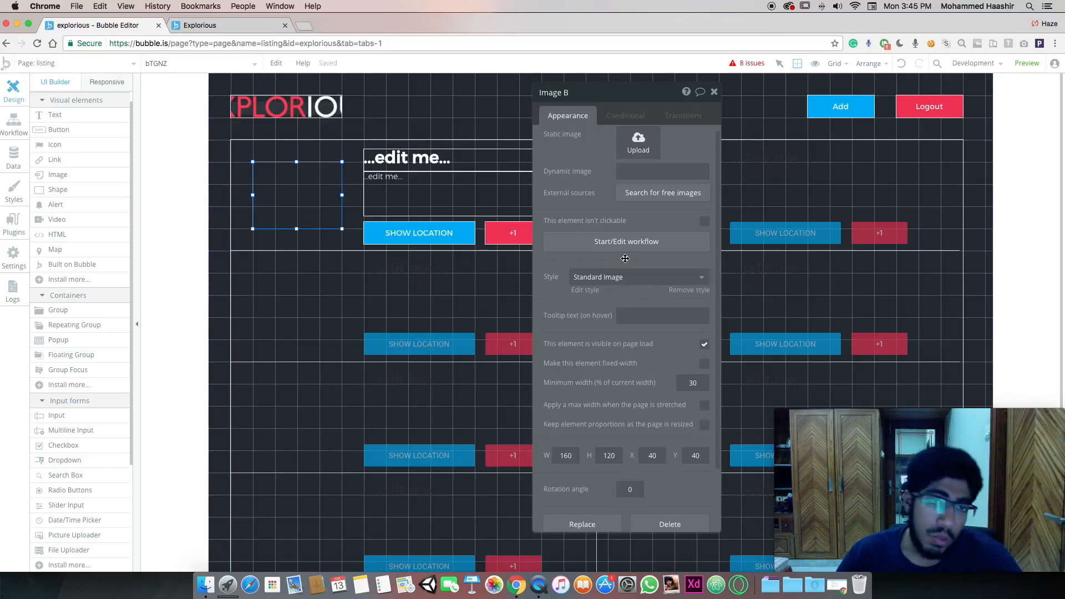
click(843, 111)
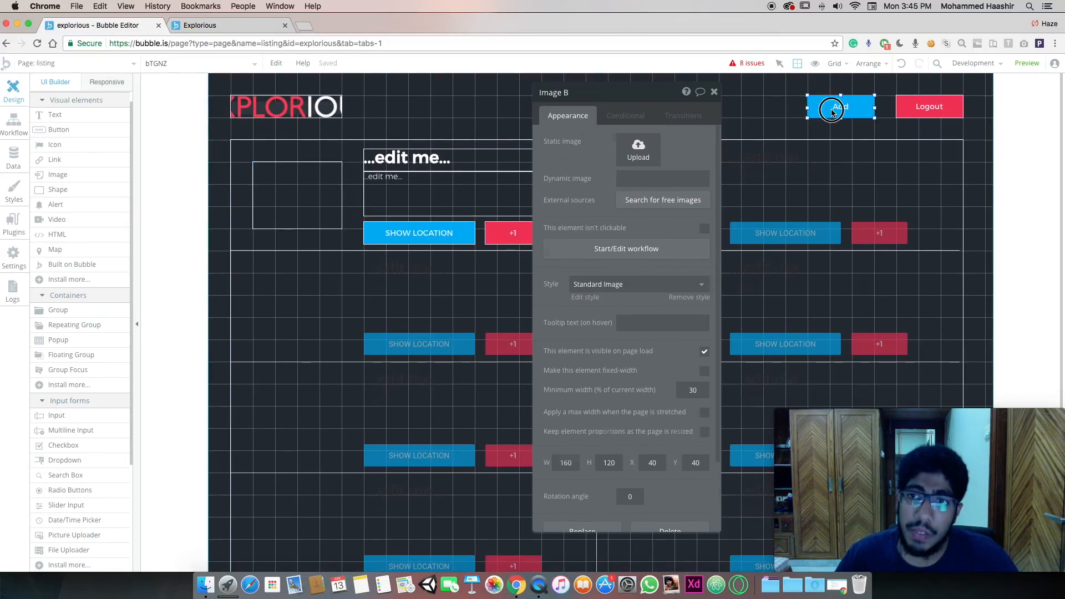
click(714, 91)
click(748, 64)
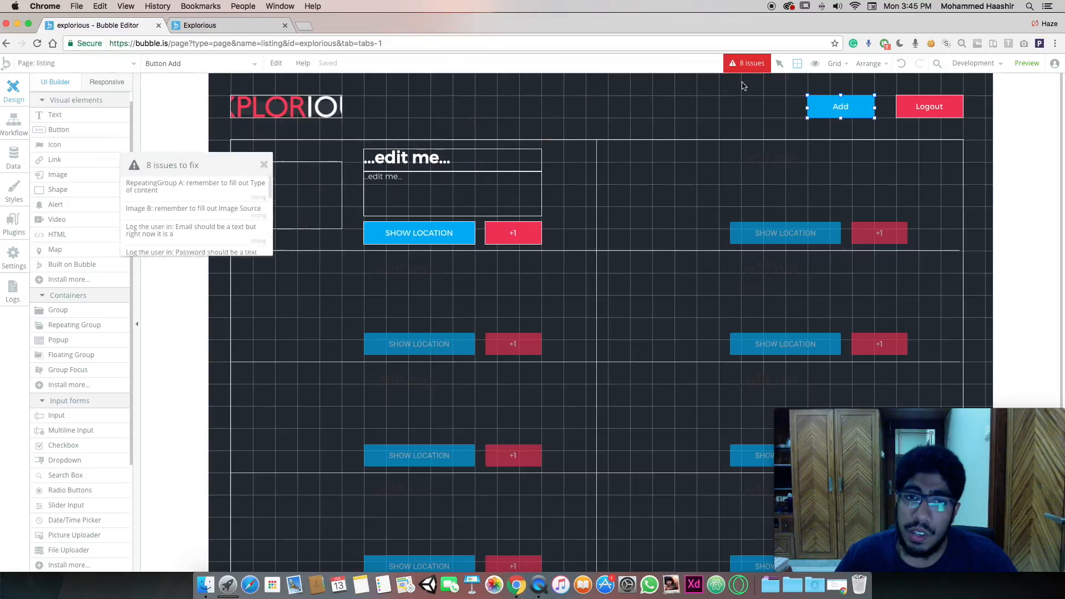
click(147, 225)
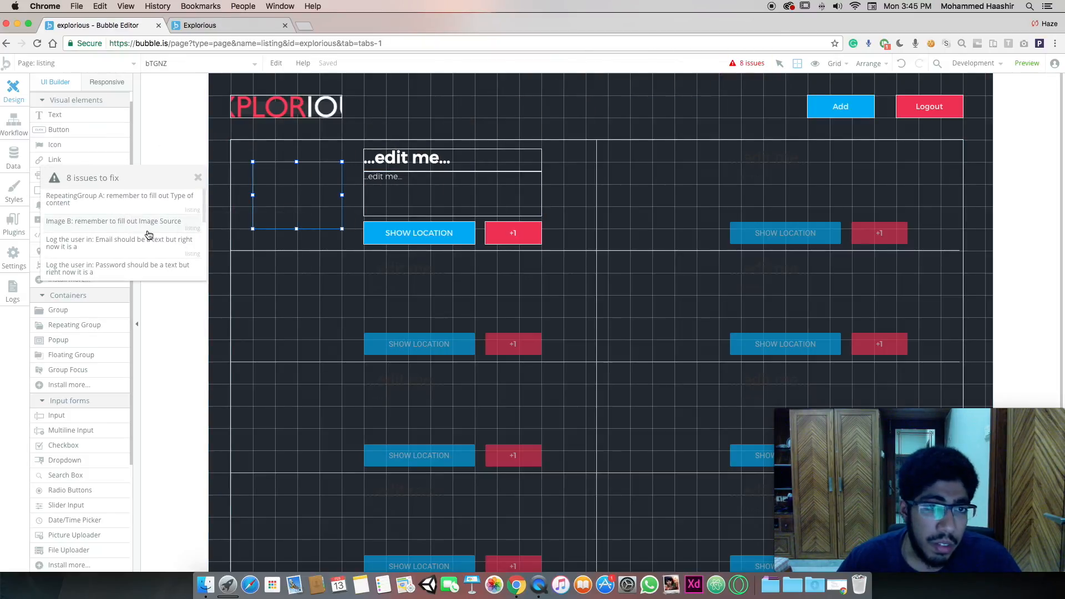
scroll(132, 237, down, 5)
Find the missing-element issue in the Logout workflow and delete its broken Log the user in action
click(96, 251)
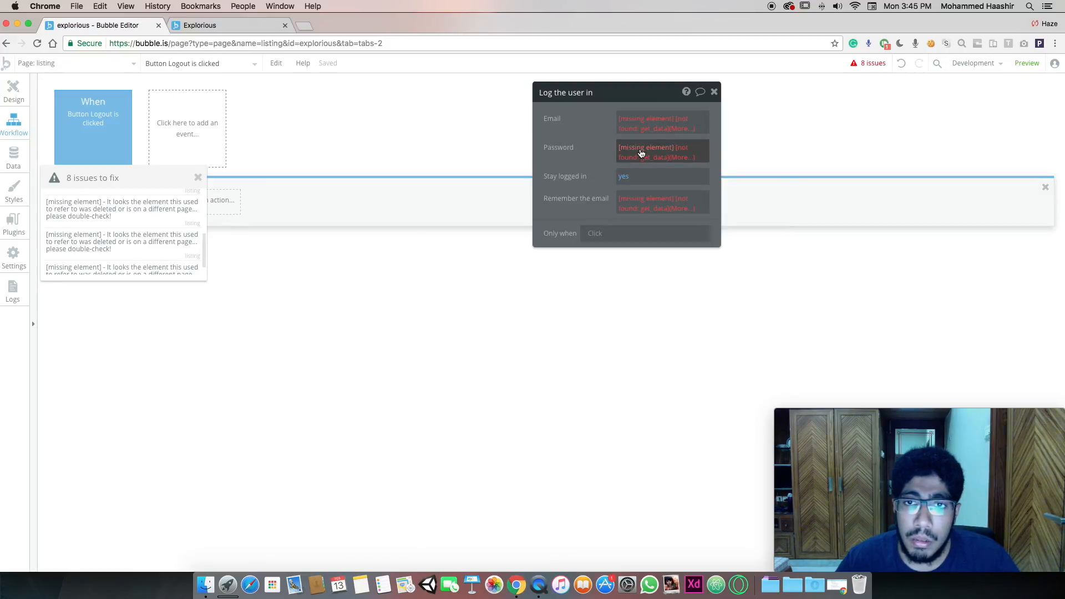
click(640, 150)
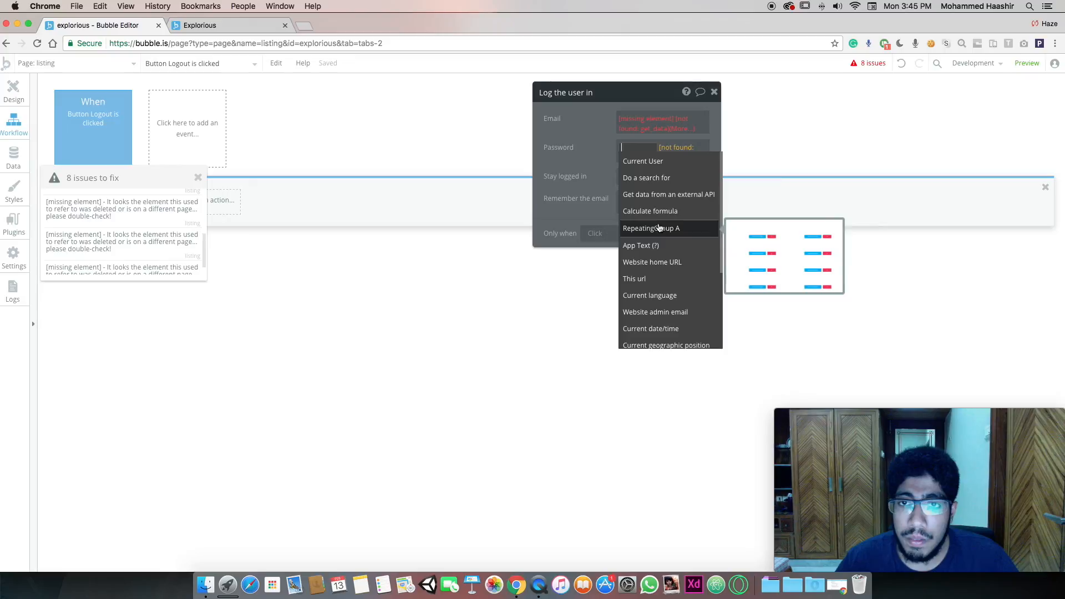
click(576, 173)
click(31, 63)
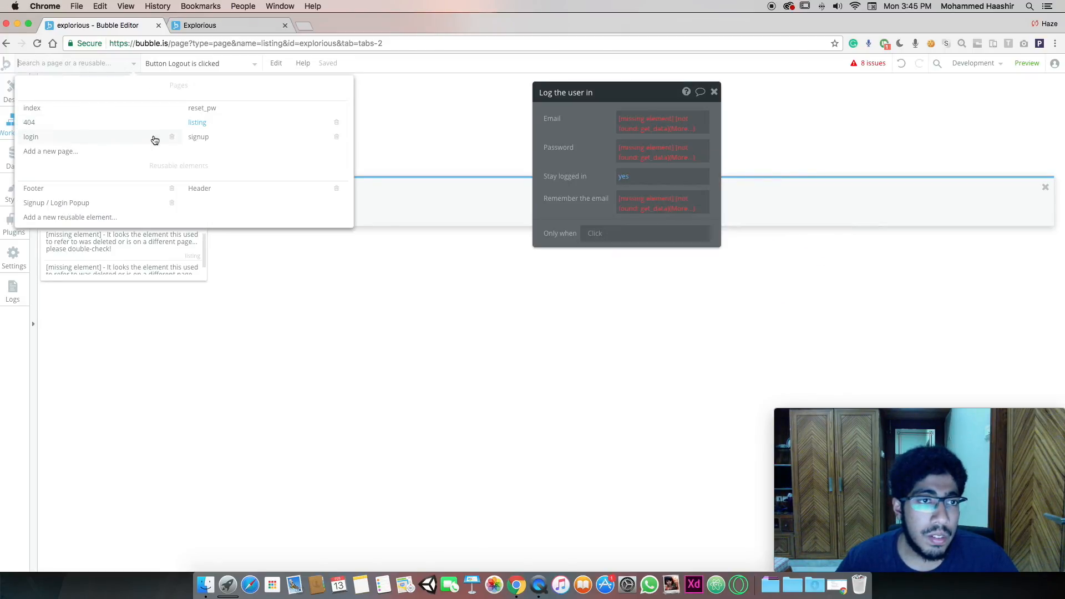
click(464, 247)
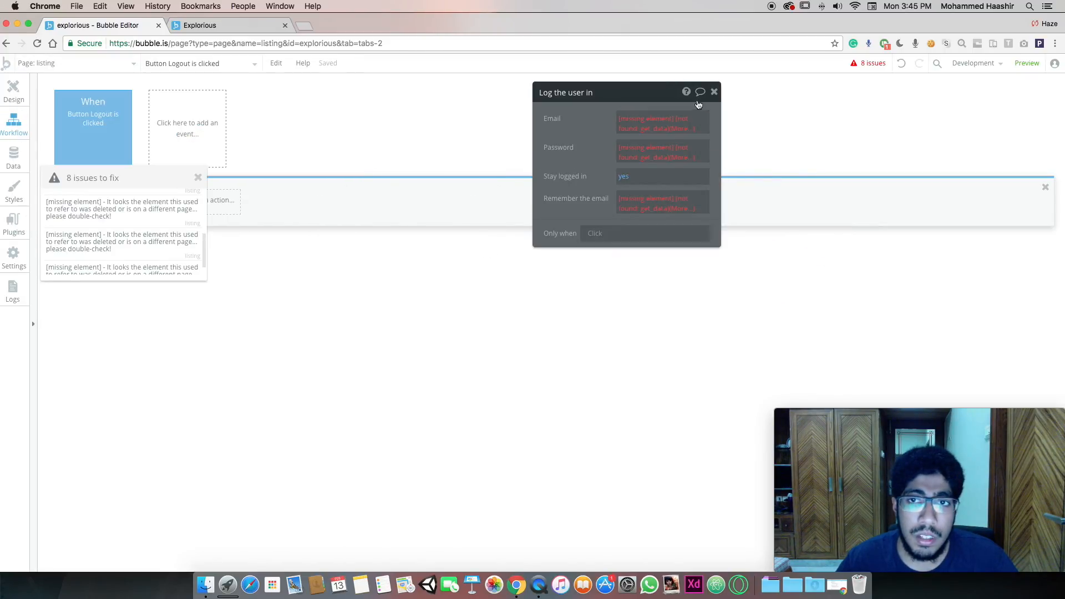
click(714, 92)
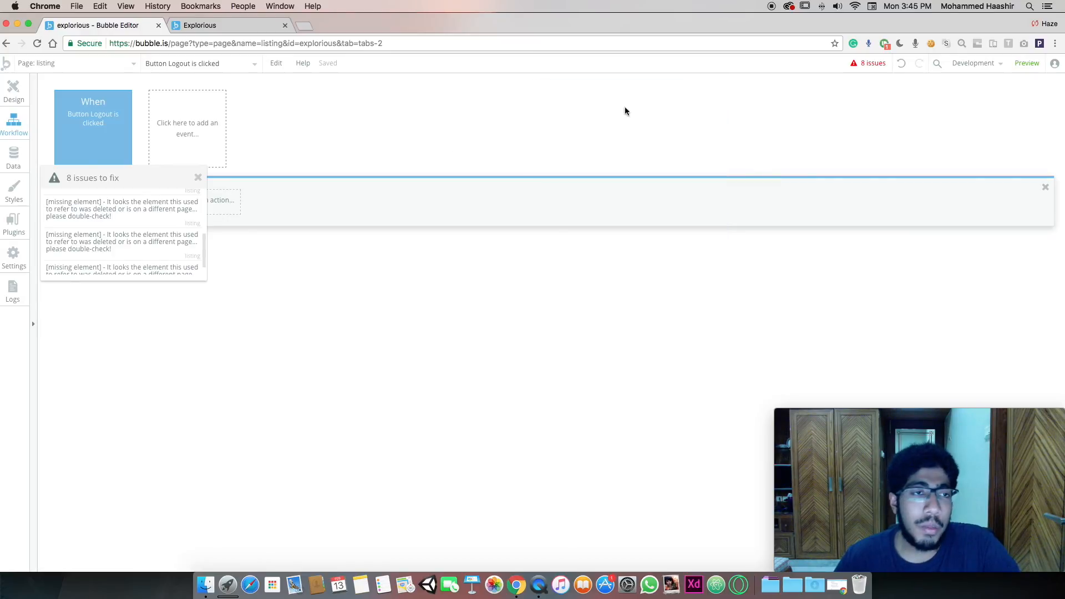
click(198, 177)
click(114, 211)
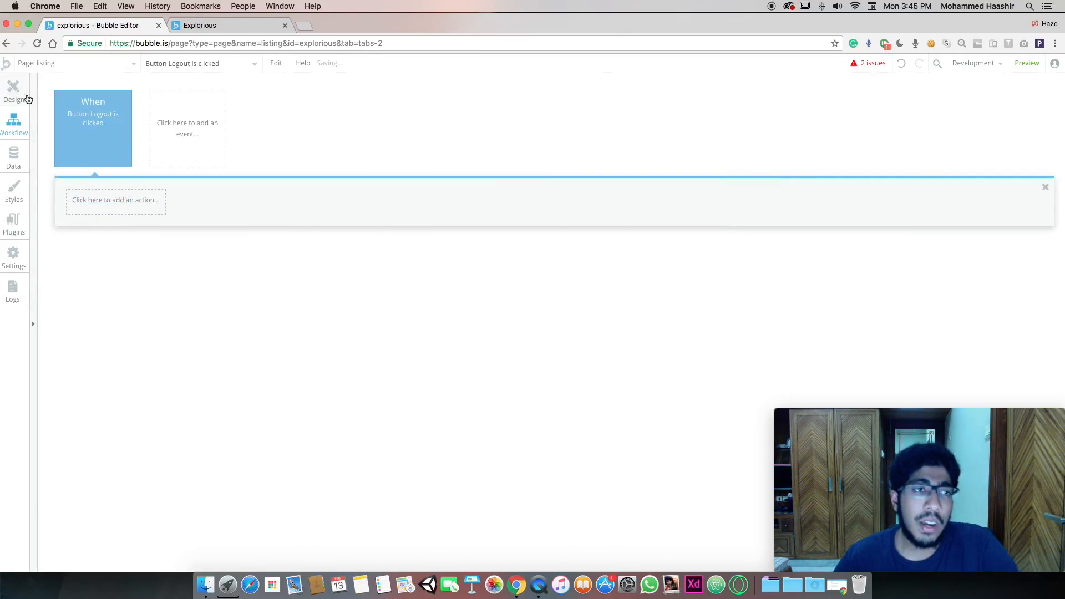
click(15, 91)
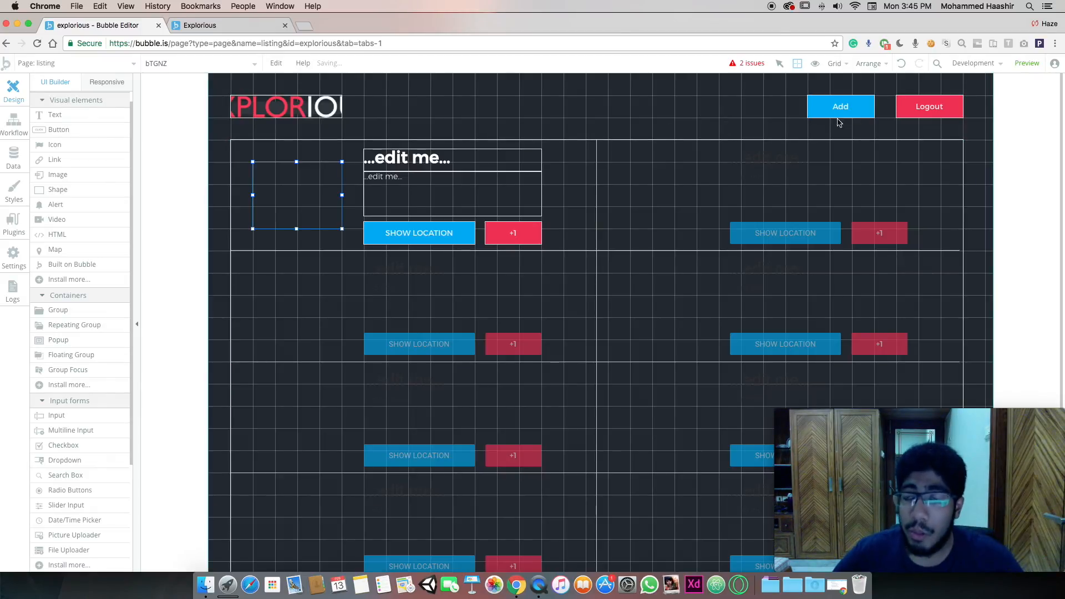
Give the Logout button a workflow running the Account action Log the user out
click(746, 89)
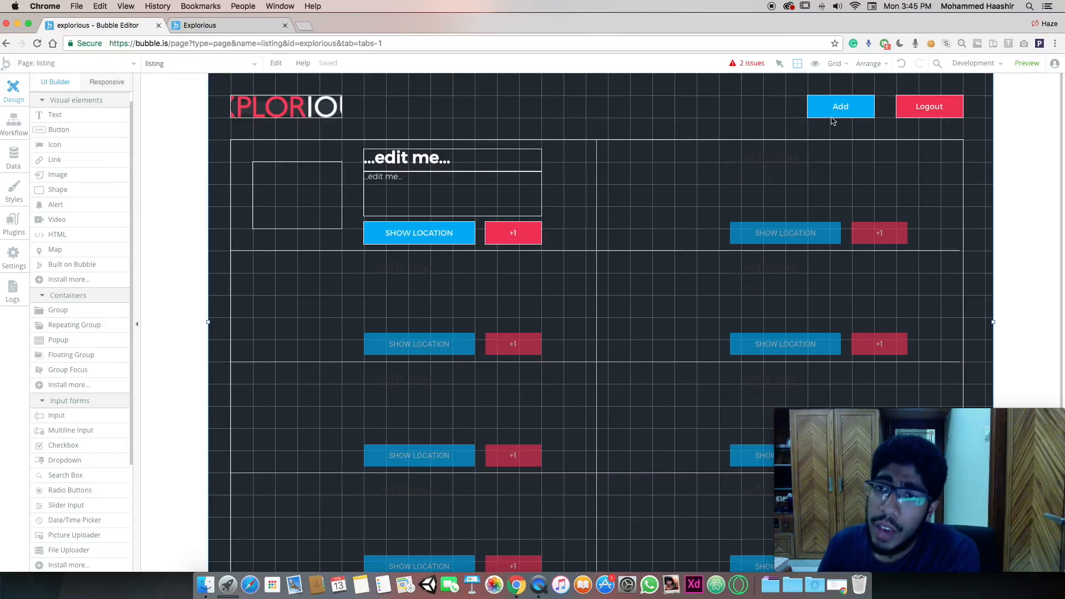
click(917, 109)
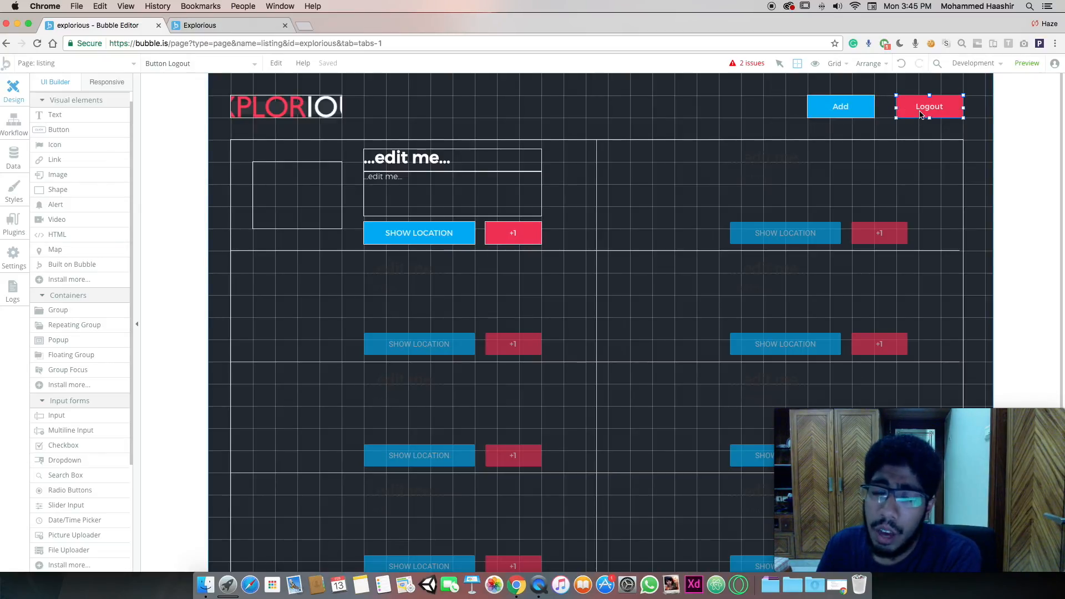
double_click(921, 109)
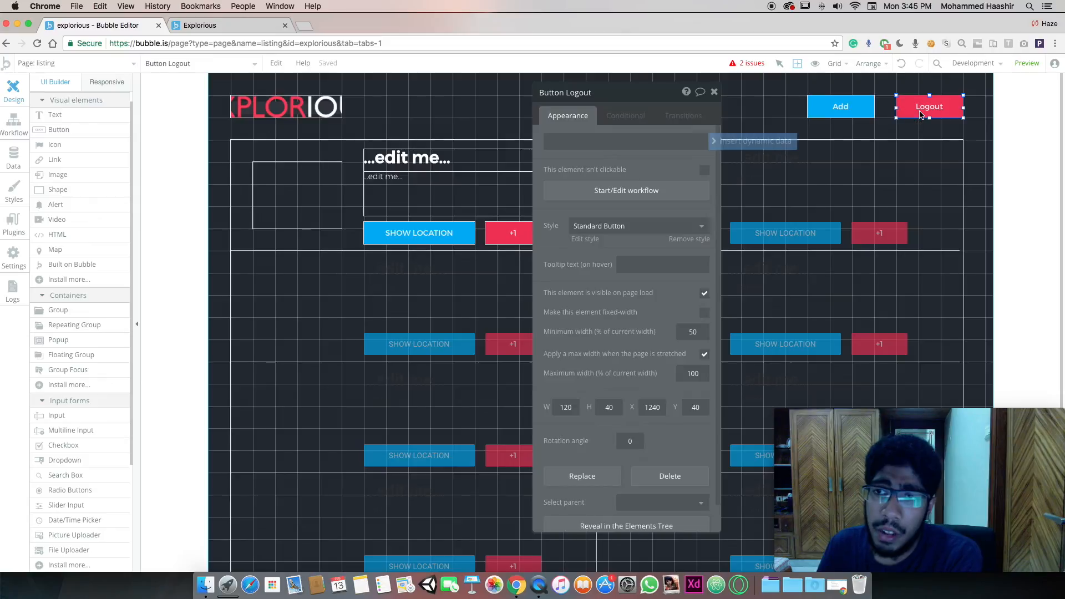
click(642, 191)
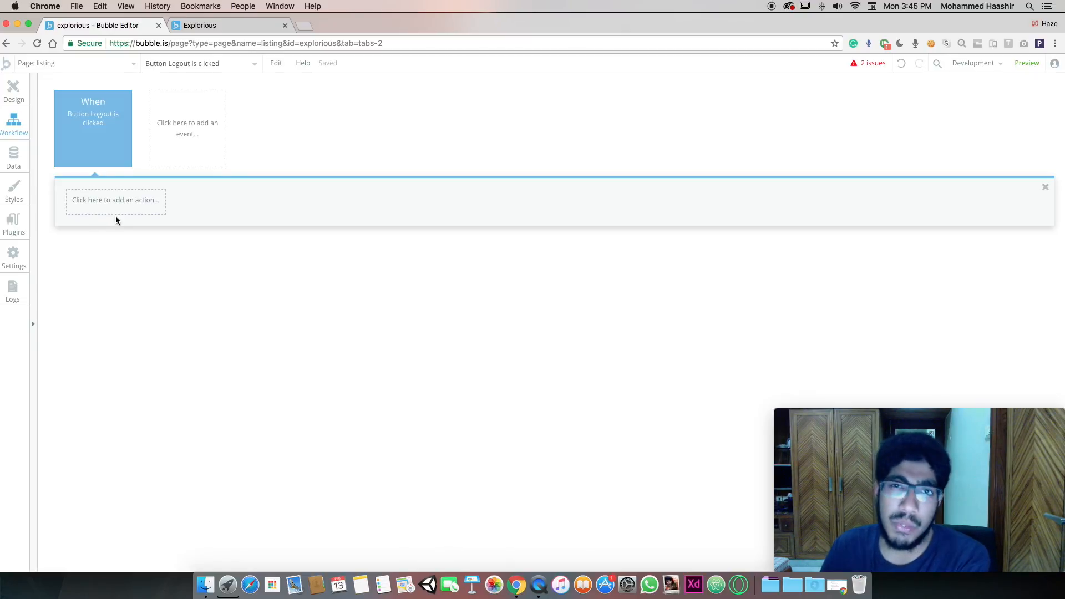
click(117, 200)
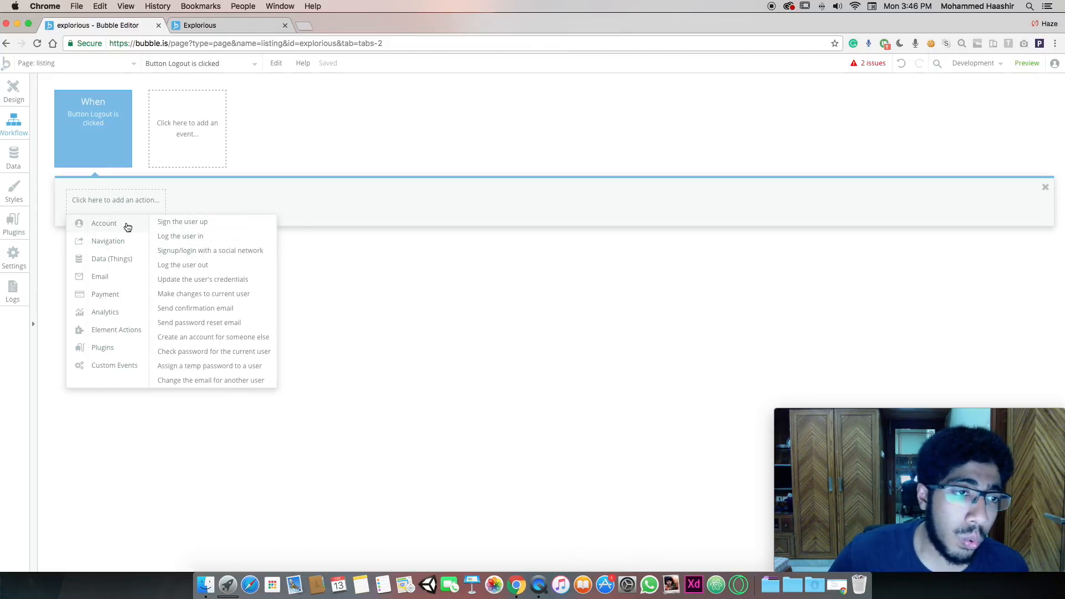
click(193, 268)
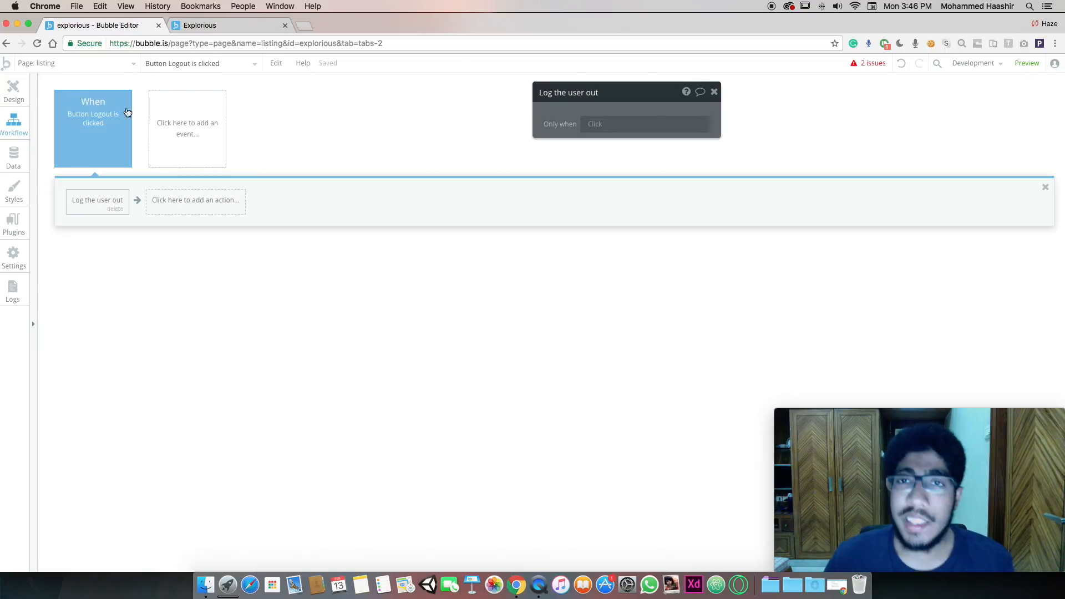
click(13, 88)
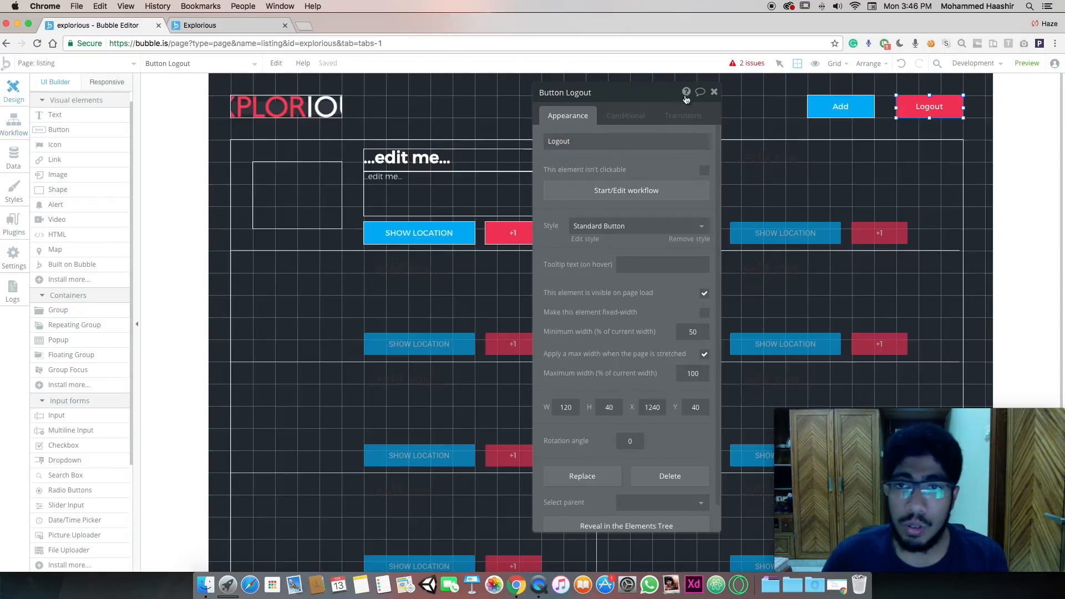
click(714, 93)
Create a new page named 'add', cloned from the signup page
click(842, 106)
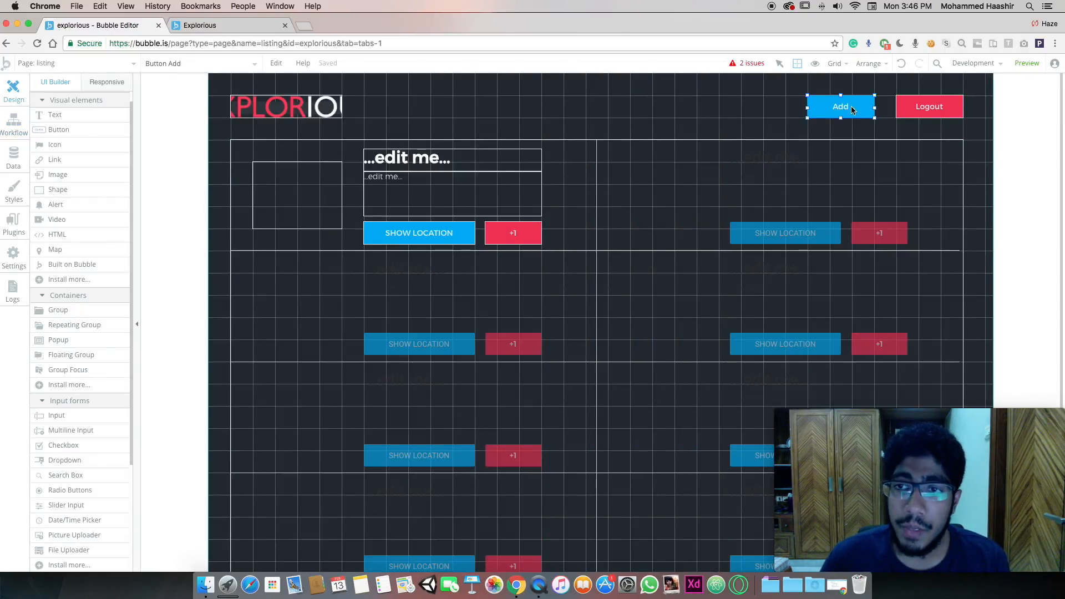
click(133, 63)
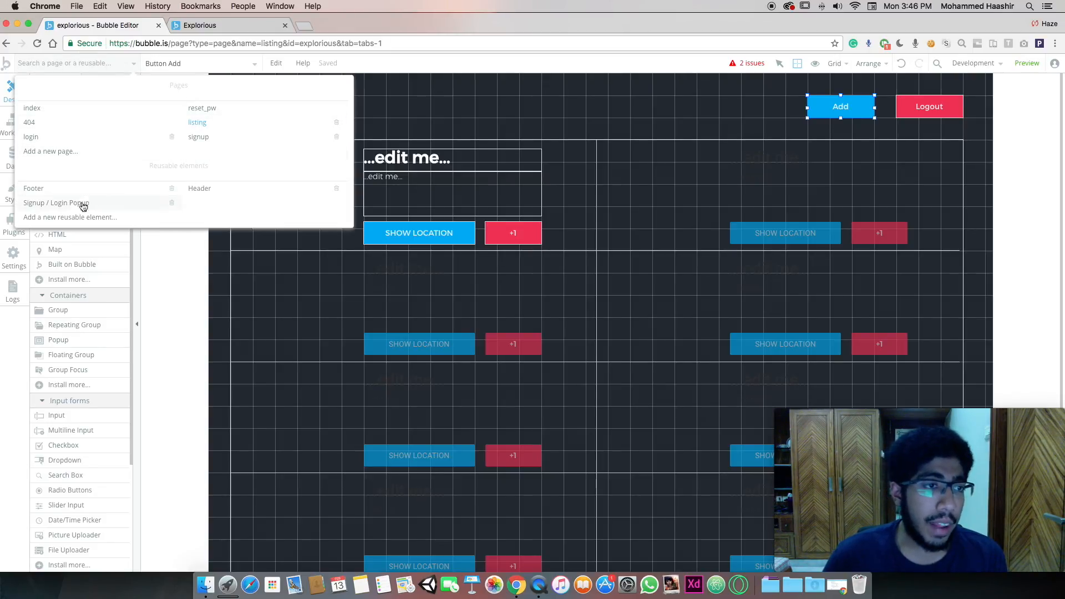
click(61, 151)
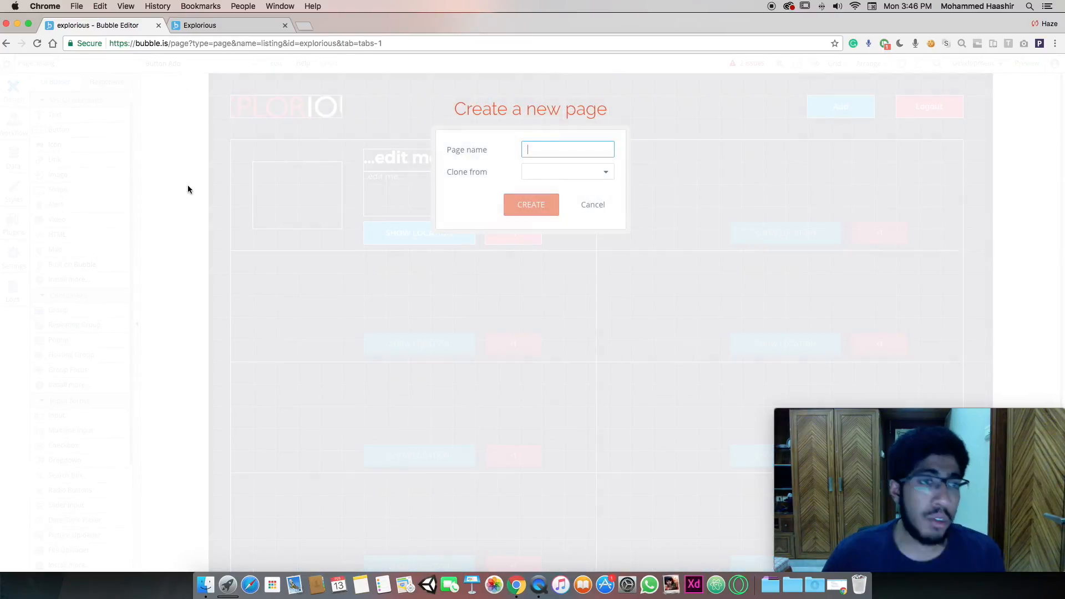
text(add)
key(super+a)
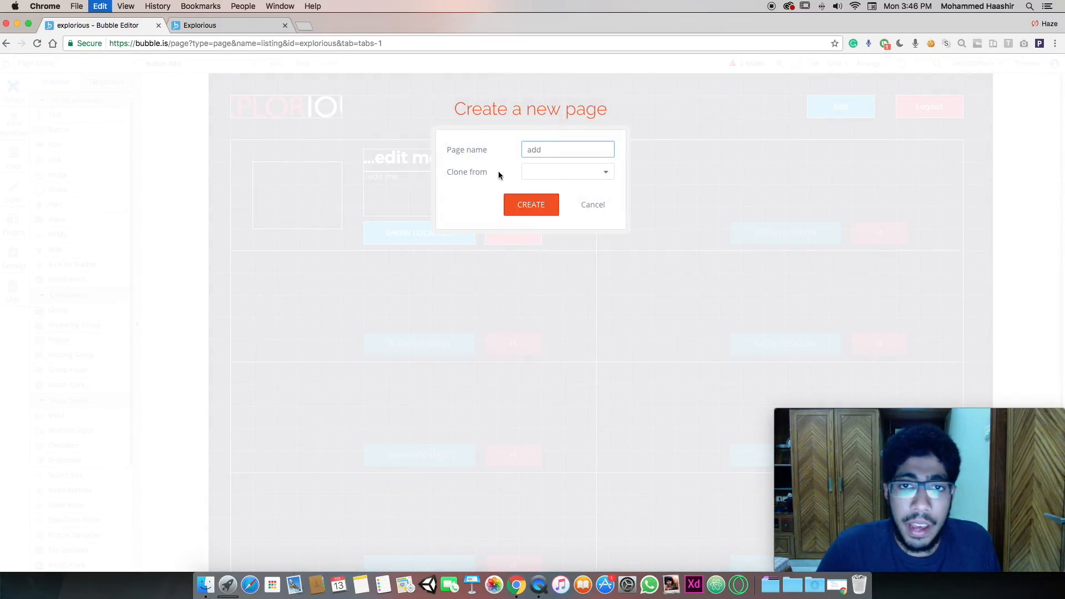
click(546, 174)
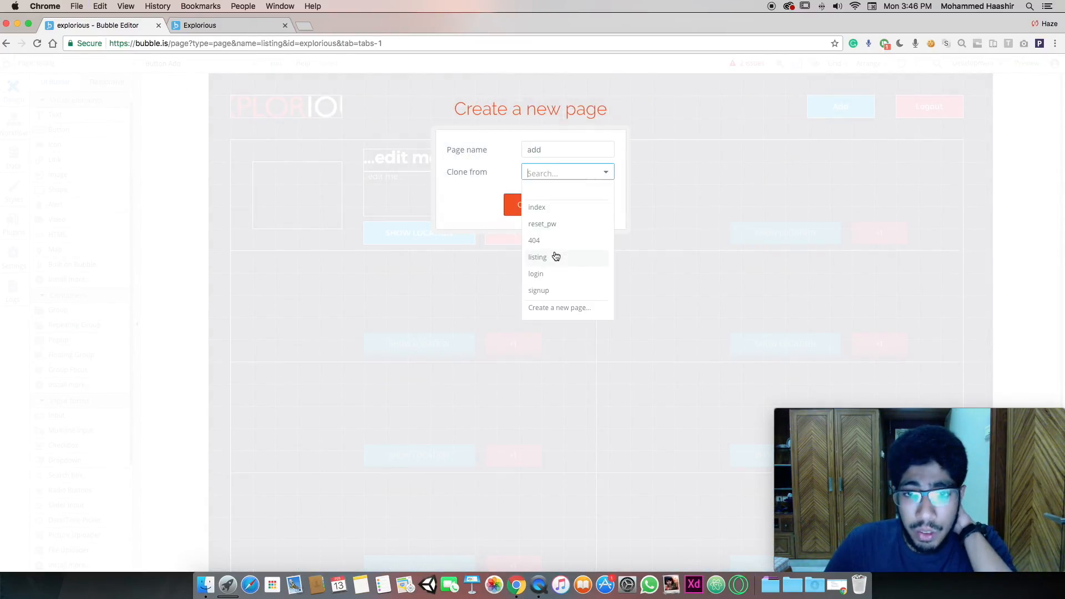
click(555, 290)
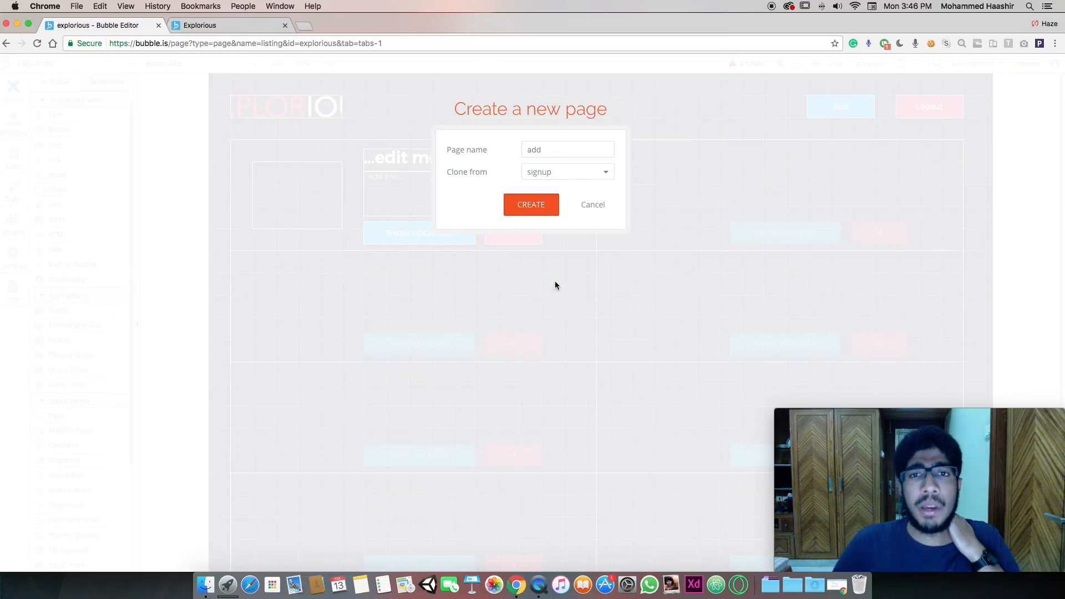
click(541, 213)
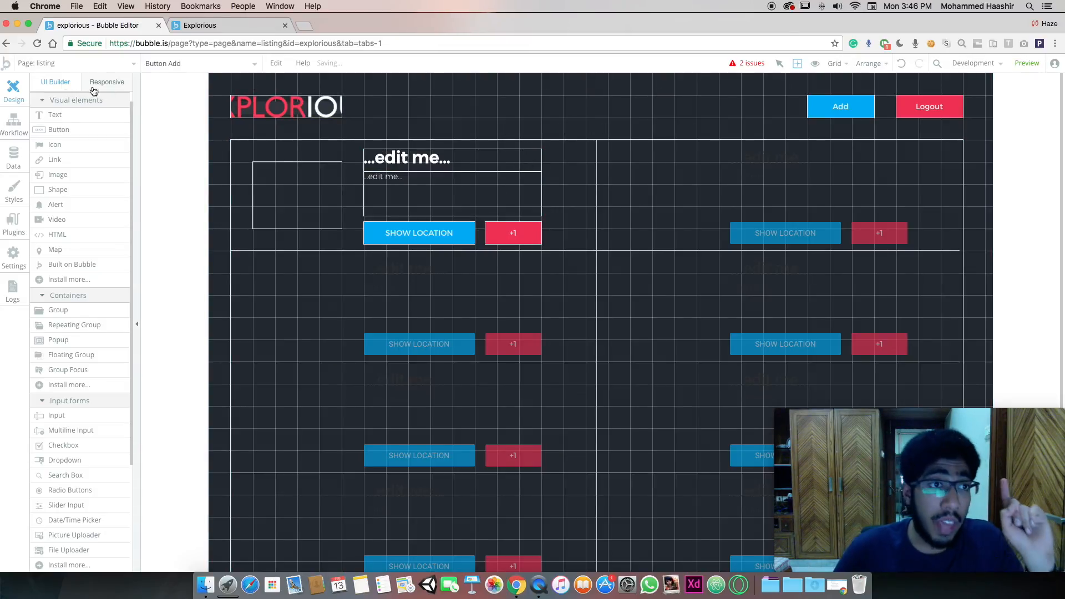
Switch to the add page and narrow the editor so the Figma mockup shows alongside
click(54, 62)
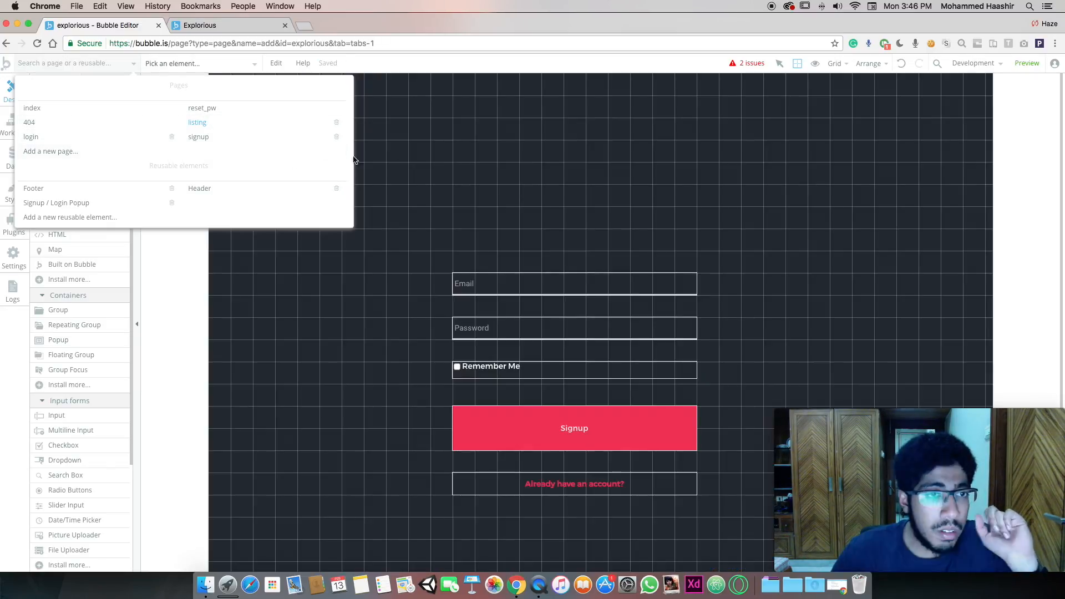
click(578, 236)
click(498, 279)
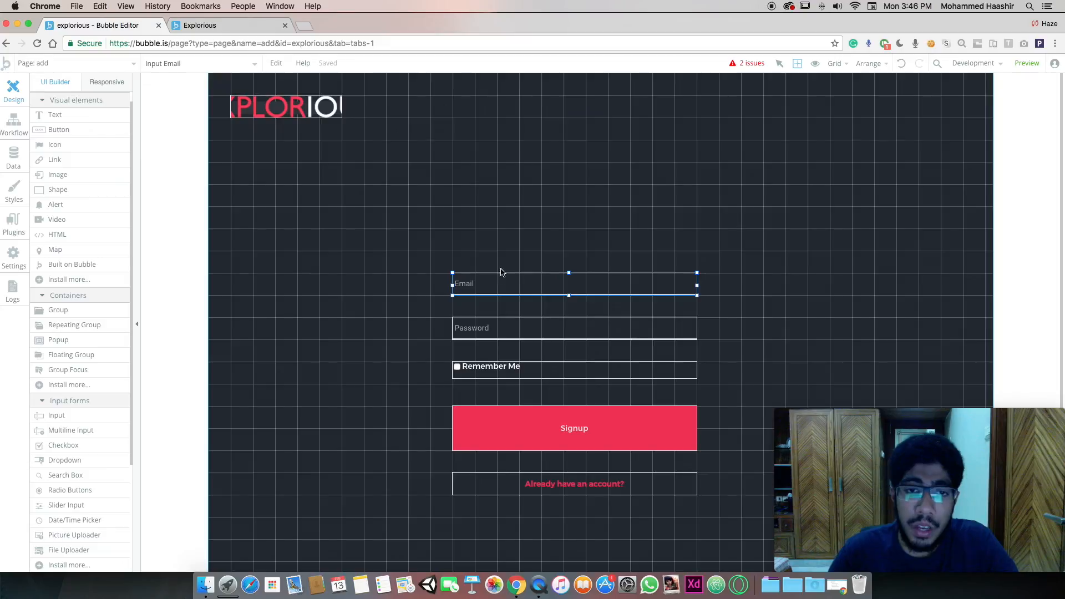
drag(1063, 260, 525, 268)
Compare with the Figma mockup and delete the Password, Remember Me and 'Already have an account?' elements
scroll(714, 251, right, 7)
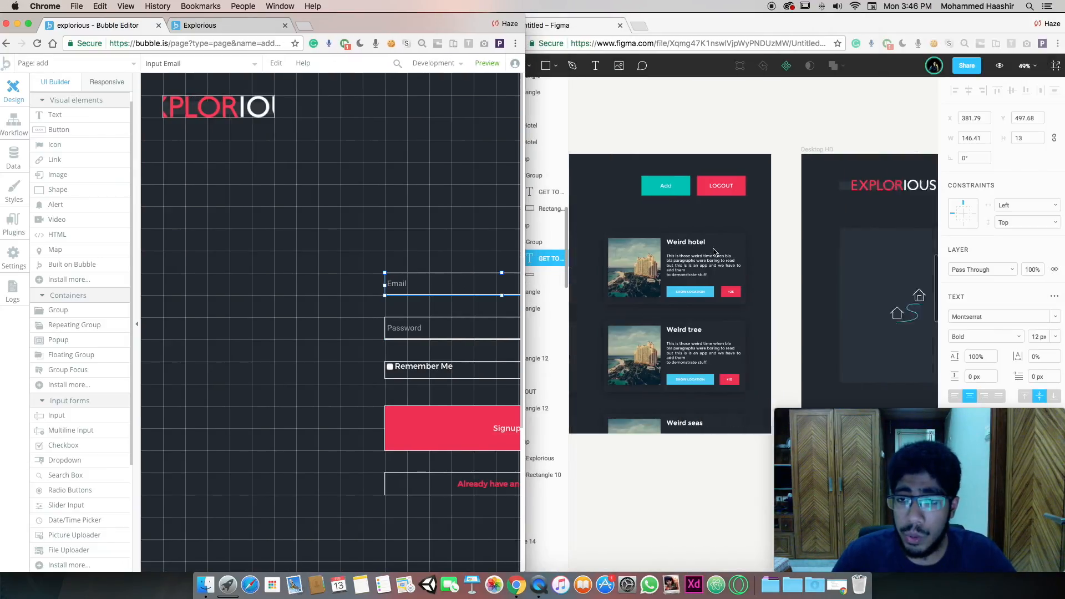
click(720, 233)
click(288, 288)
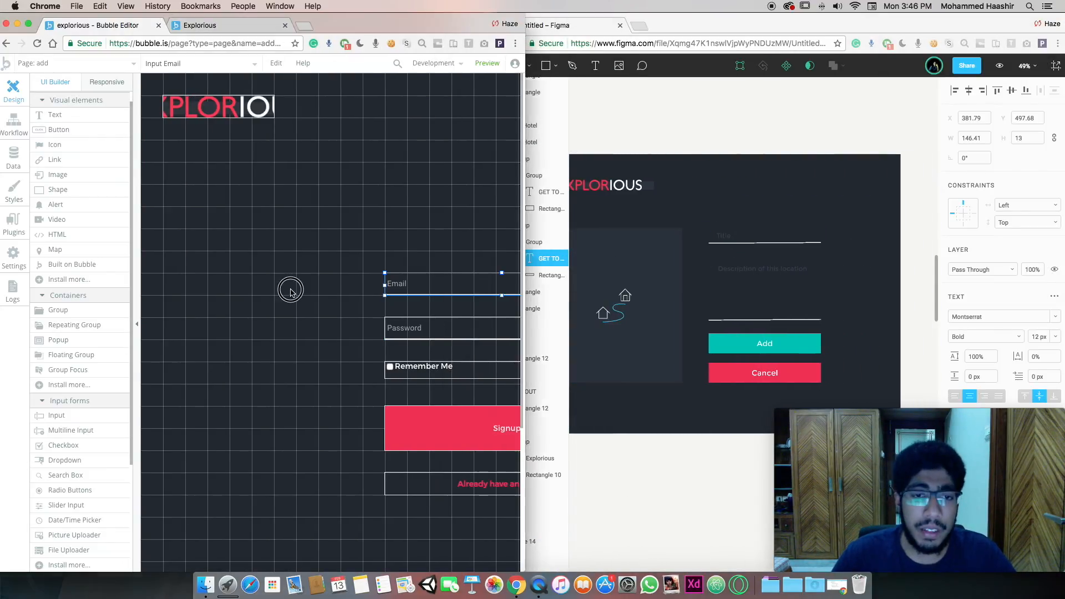
click(357, 328)
key(BackSpace)
click(340, 366)
key(BackSpace)
click(325, 485)
key(BackSpace)
Duplicate the Signup button and relabel the two buttons 'Add' and 'Cancel'
click(335, 426)
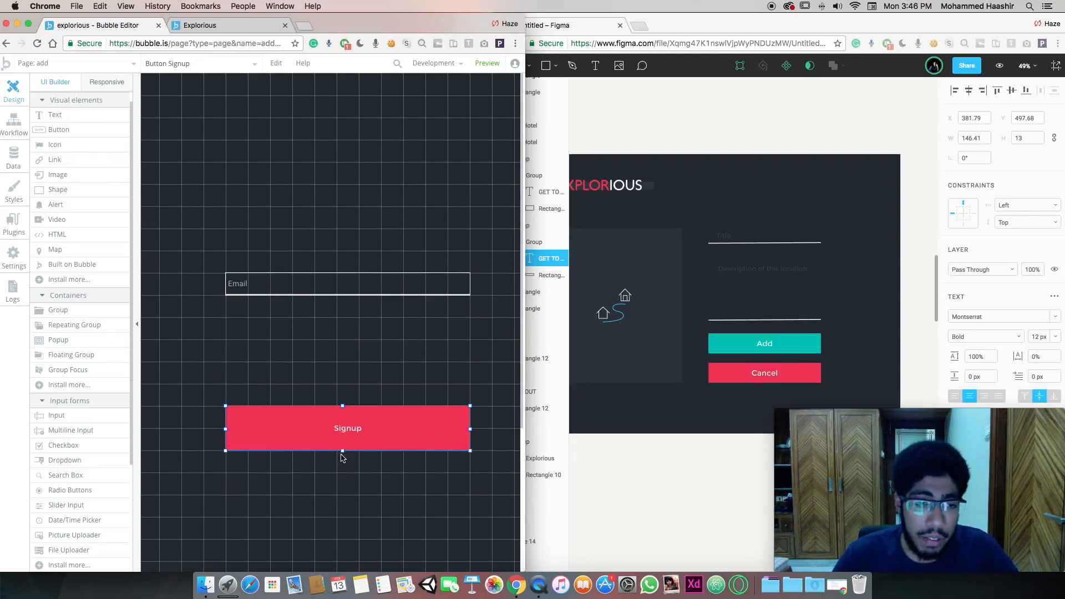
drag(369, 442, 369, 498)
click(376, 424)
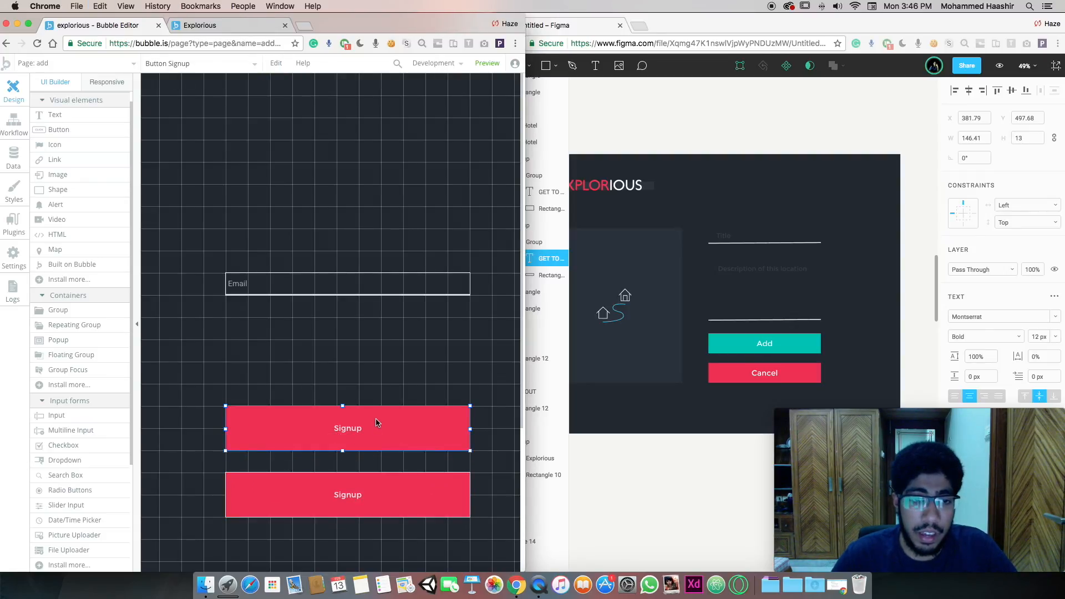
drag(524, 186, 1039, 262)
text(Add)
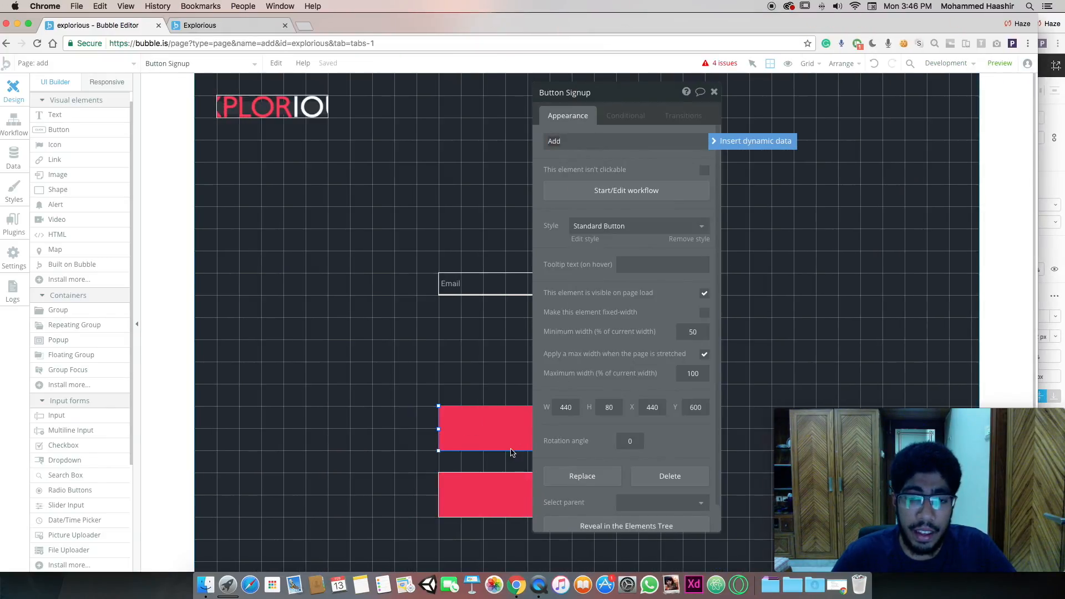
click(506, 484)
text(Cancel)
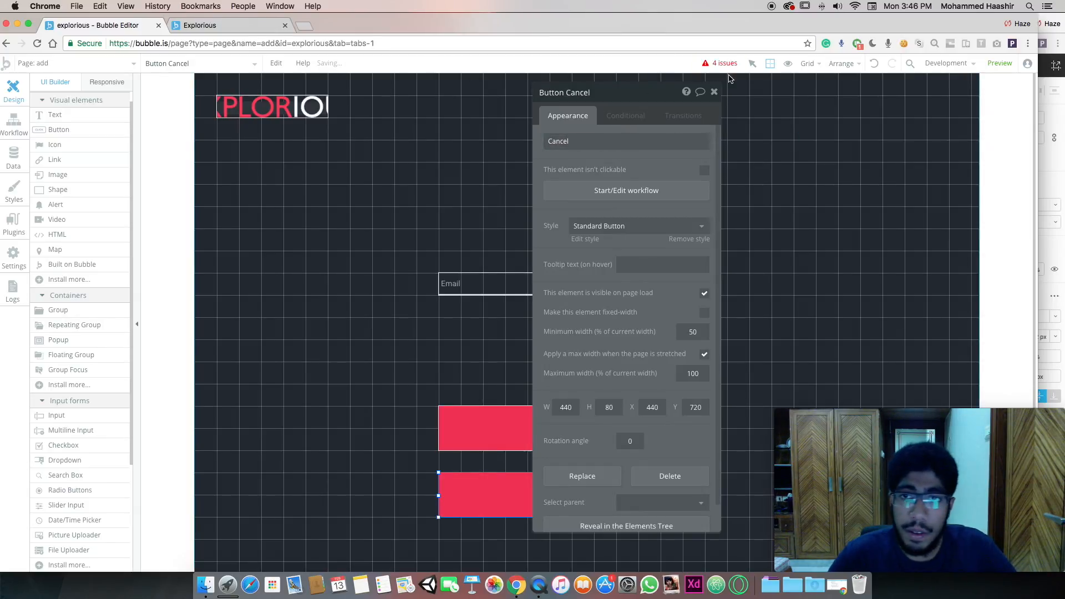
click(714, 92)
click(590, 293)
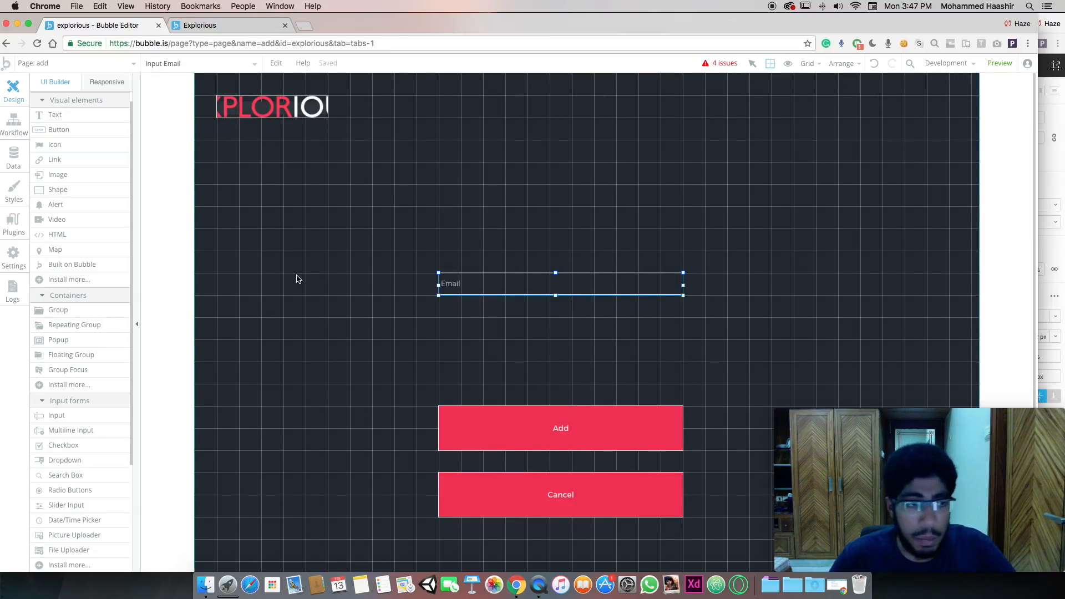
Change the Email field to Text content format with placeholder 'Name of the place'
double_click(464, 274)
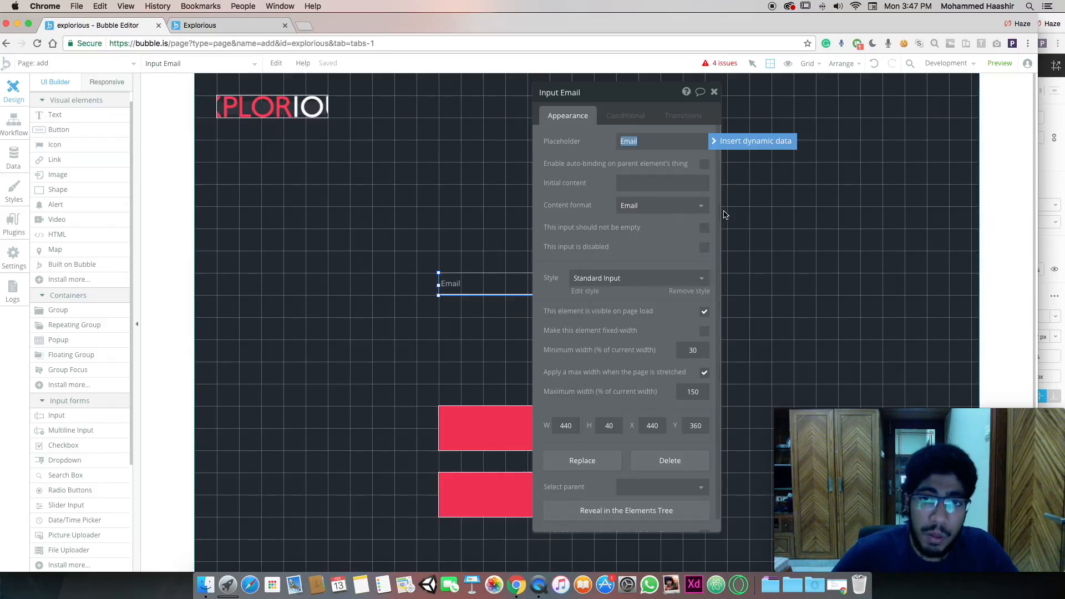
click(694, 205)
click(669, 221)
click(641, 139)
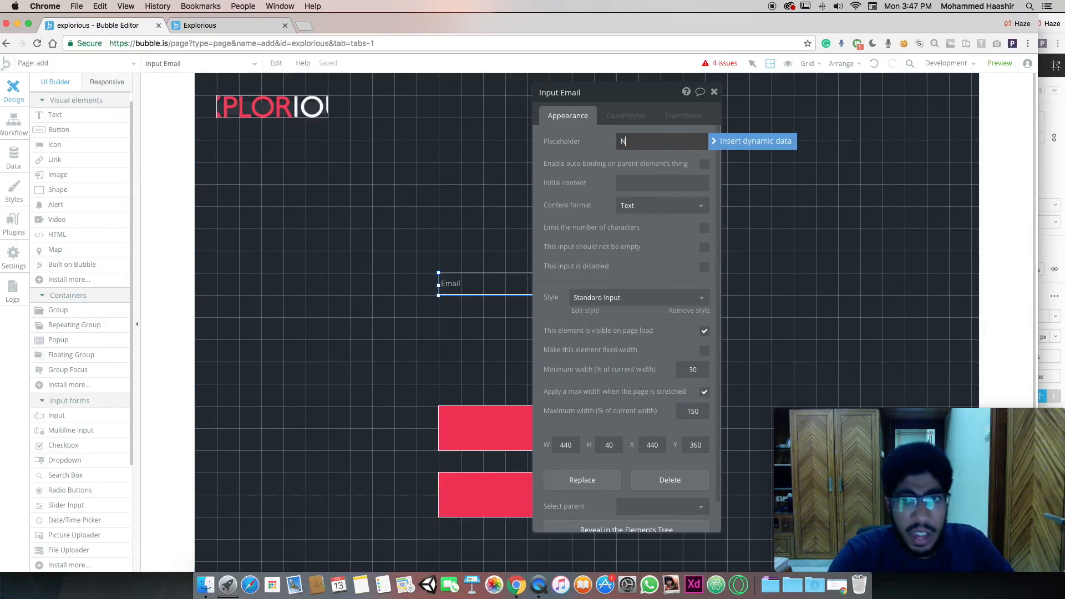
text(Name of the plac)
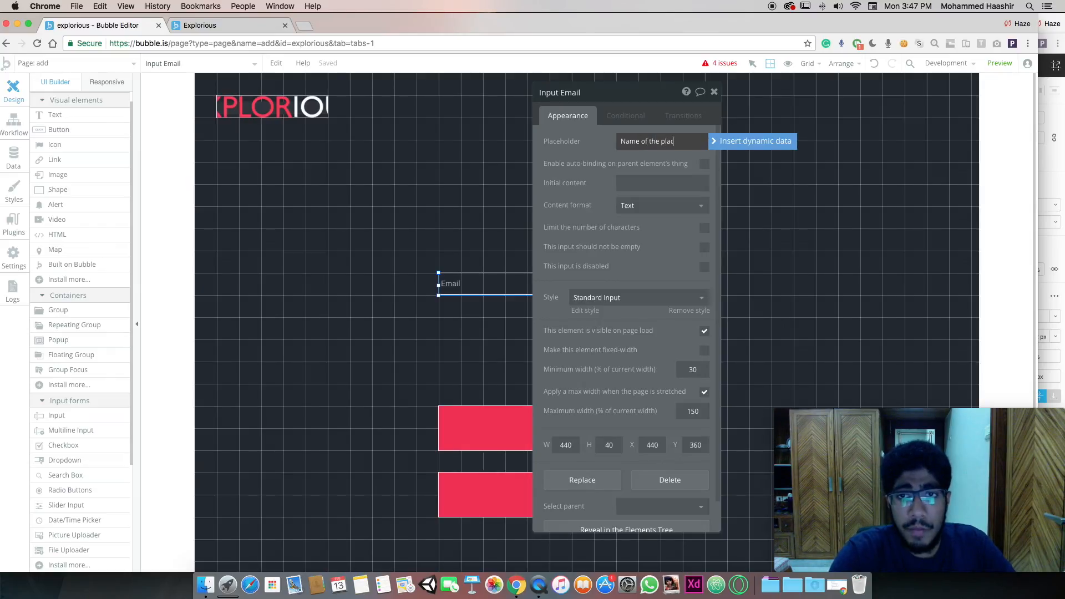
text(e)
click(714, 92)
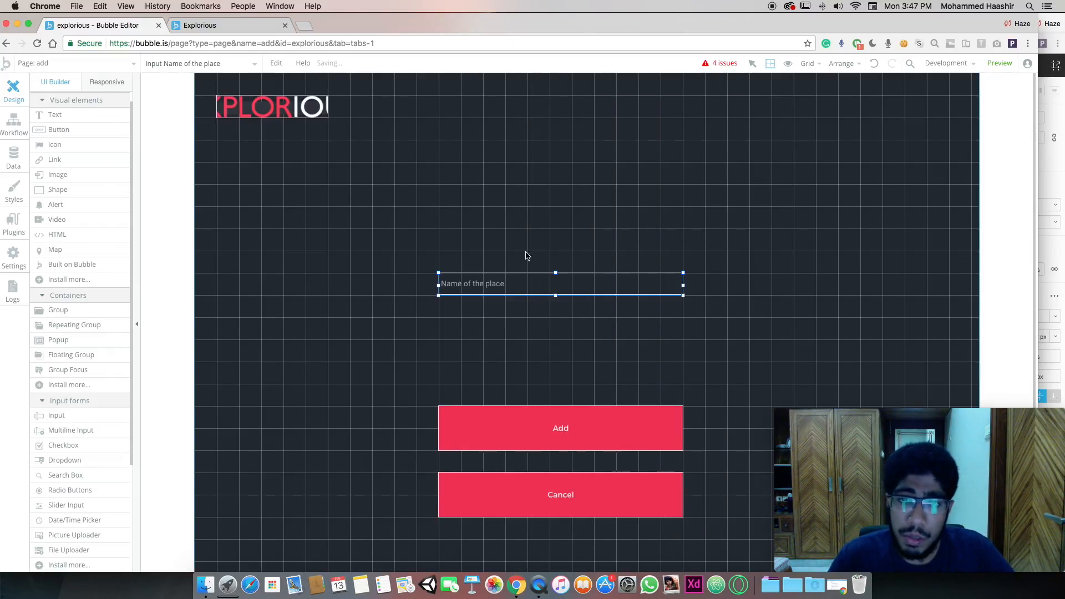
Draw a Multiline Input below the place-name field, sized to match the fields above
click(75, 431)
mouse_move(420, 334)
mouse_down()
mouse_move(600, 388)
mouse_move(736, 391)
mouse_move(750, 405)
mouse_up()
drag(568, 338, 552, 336)
drag(755, 346, 683, 347)
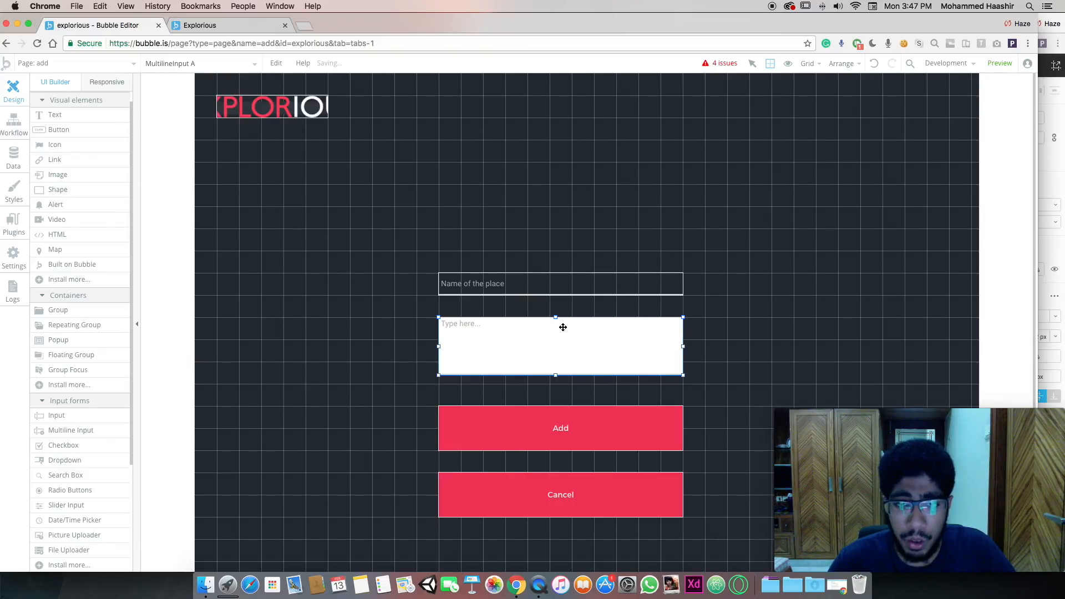
drag(554, 377, 554, 383)
Apply the blue Info Button style to the Cancel button
click(545, 504)
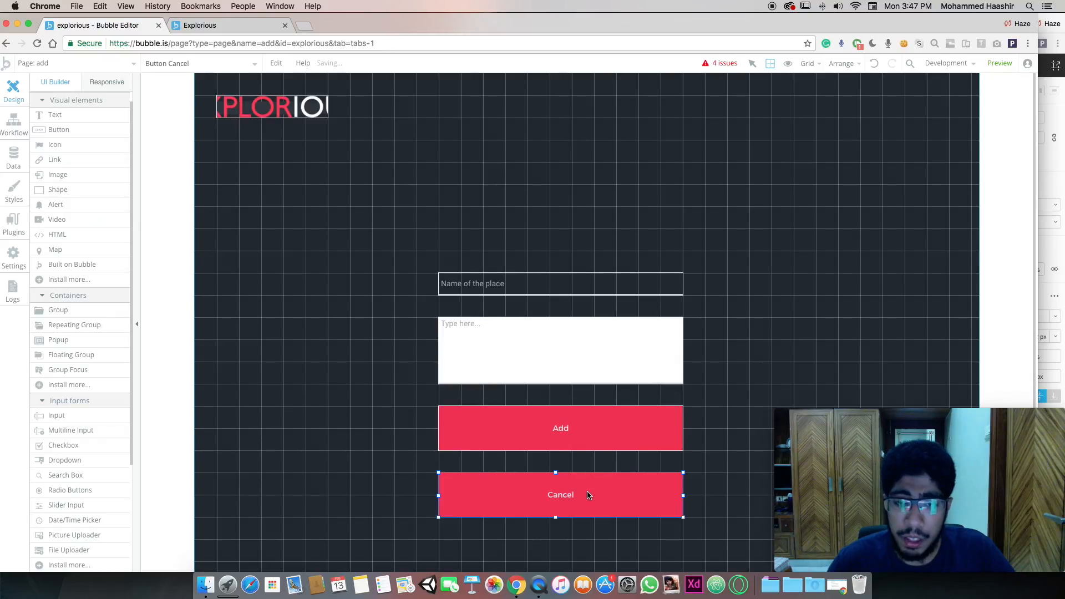
double_click(588, 496)
click(613, 226)
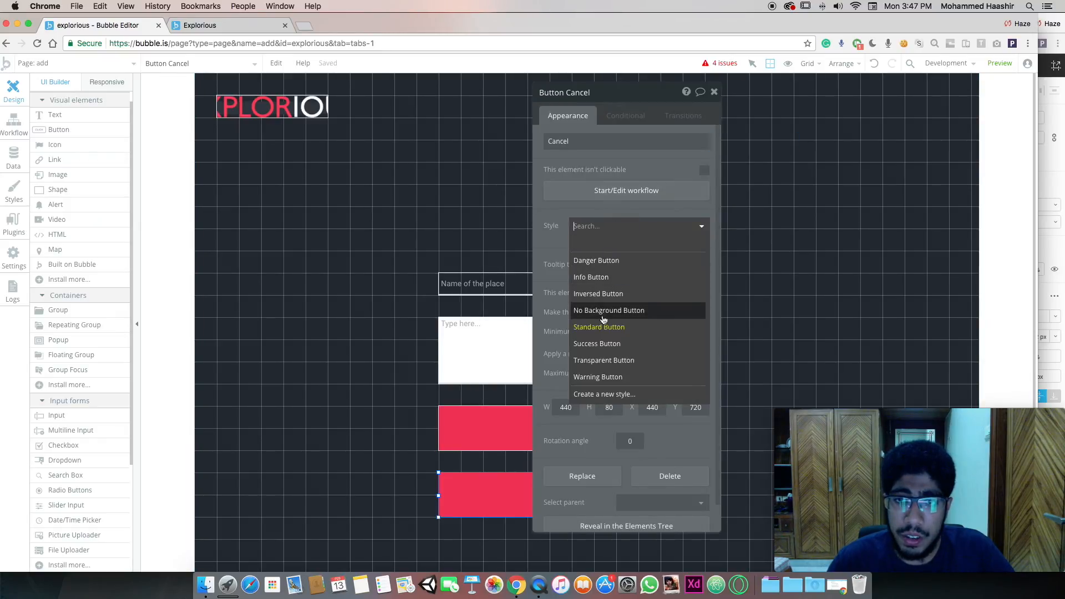
click(603, 275)
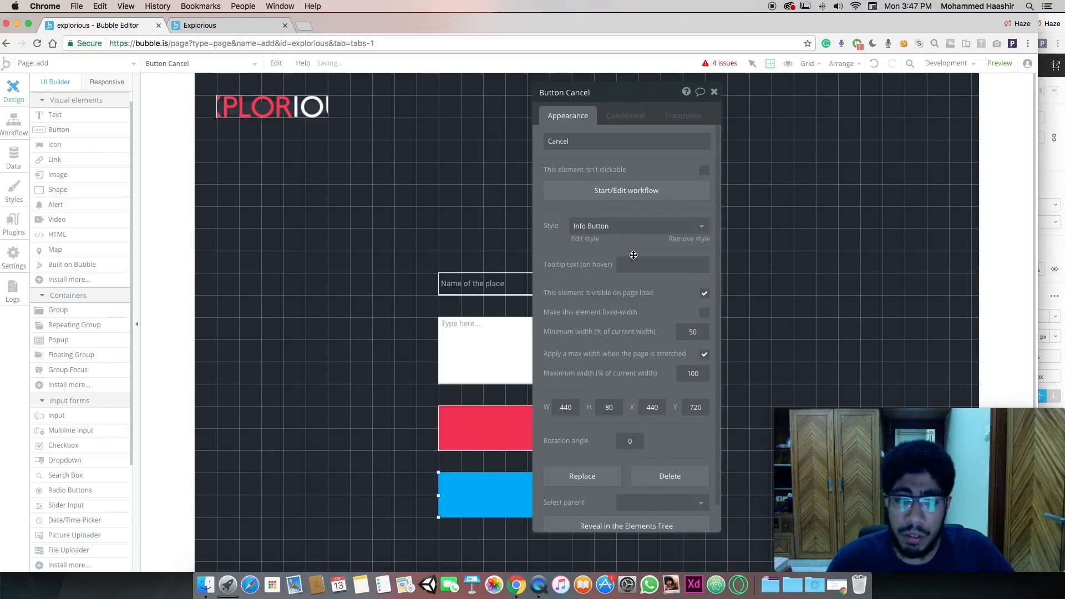
click(446, 438)
click(714, 92)
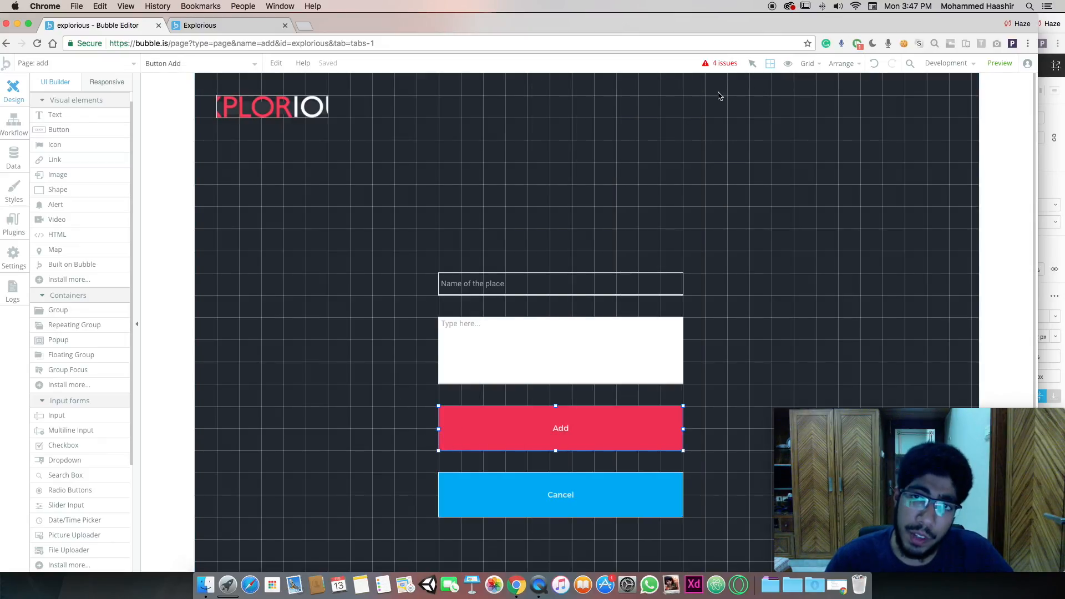
click(569, 320)
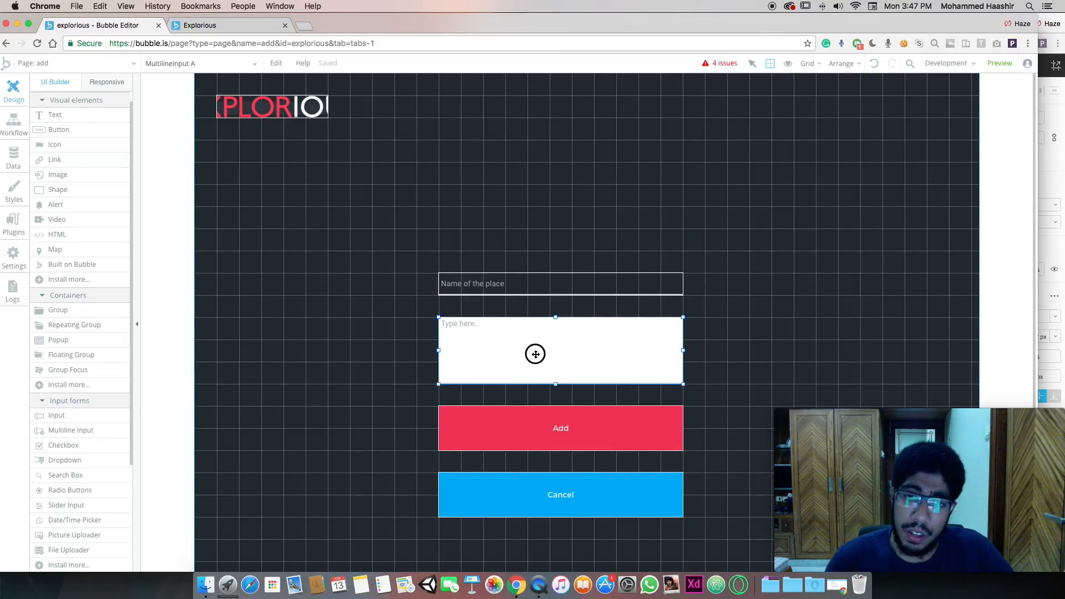
Set the multiline box's placeholder to 'What did you find interesting about this place?'
double_click(534, 352)
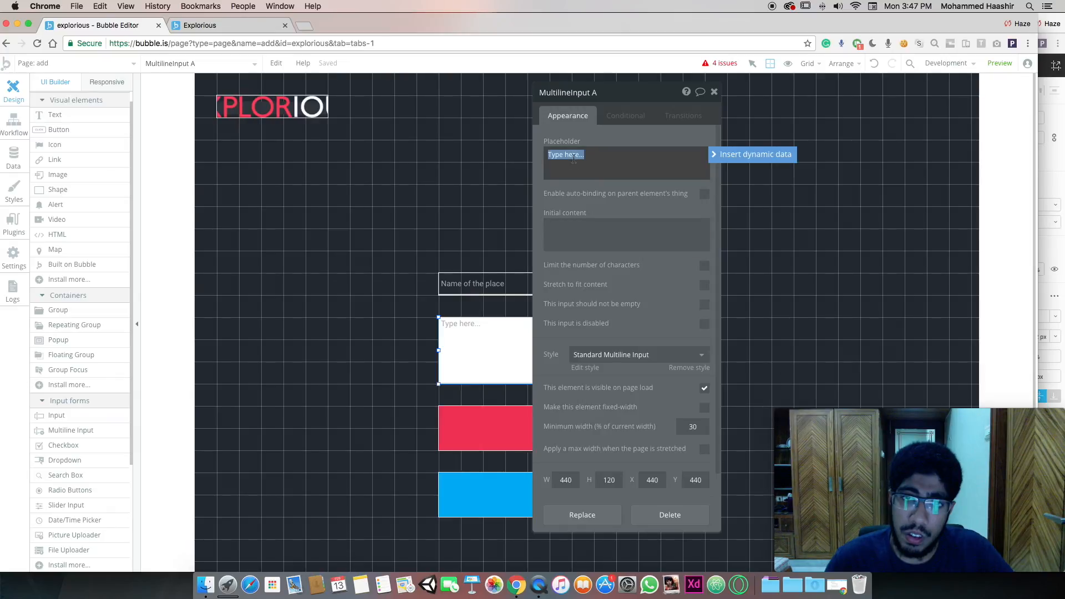
text(D)
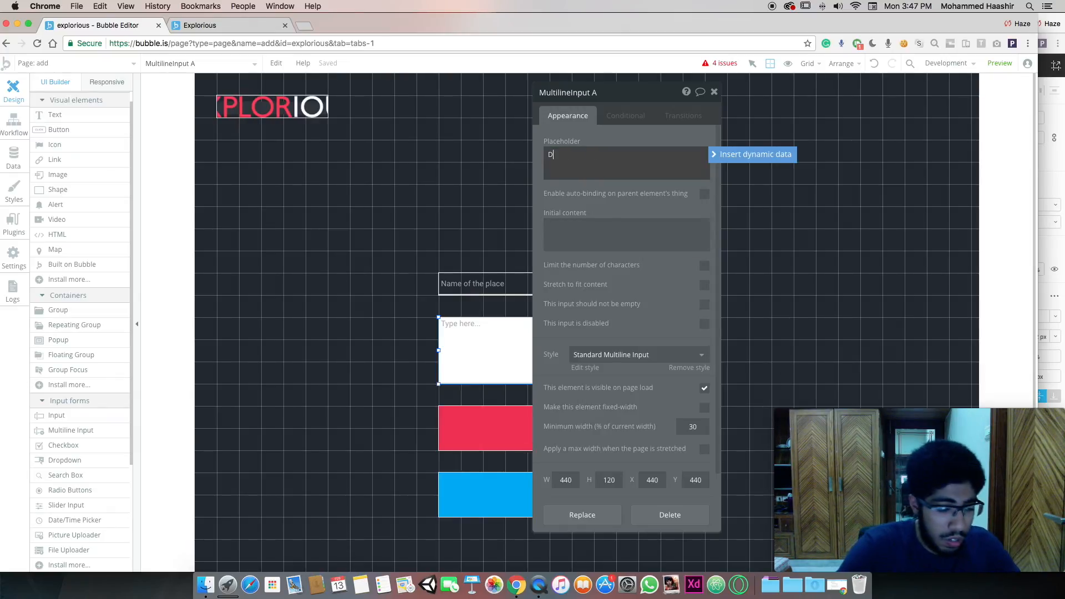
text(escription)
key(super+a)
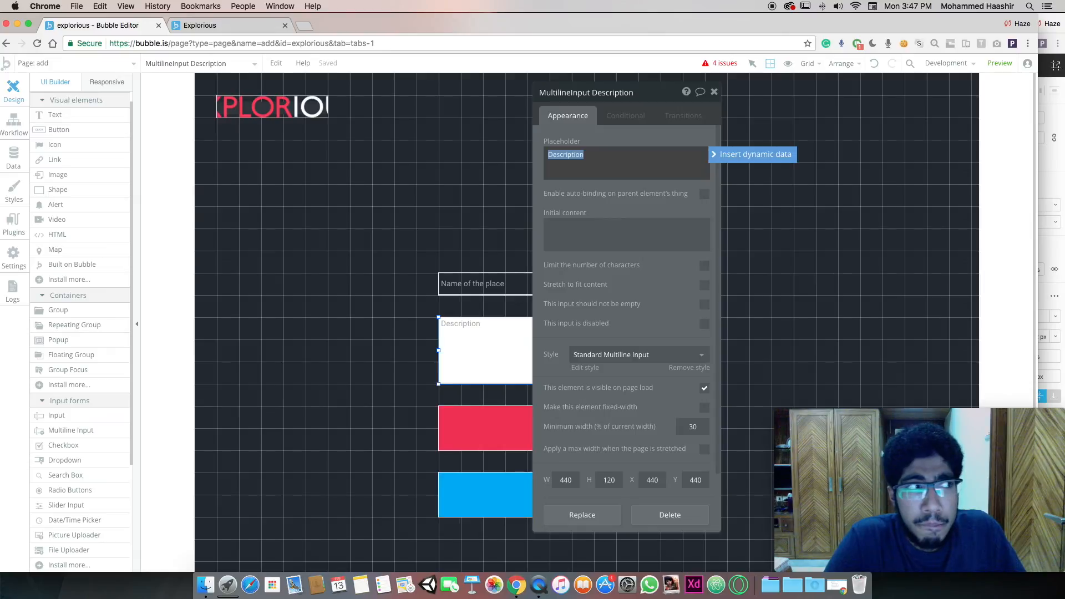
text(What did you find interesting about this place?)
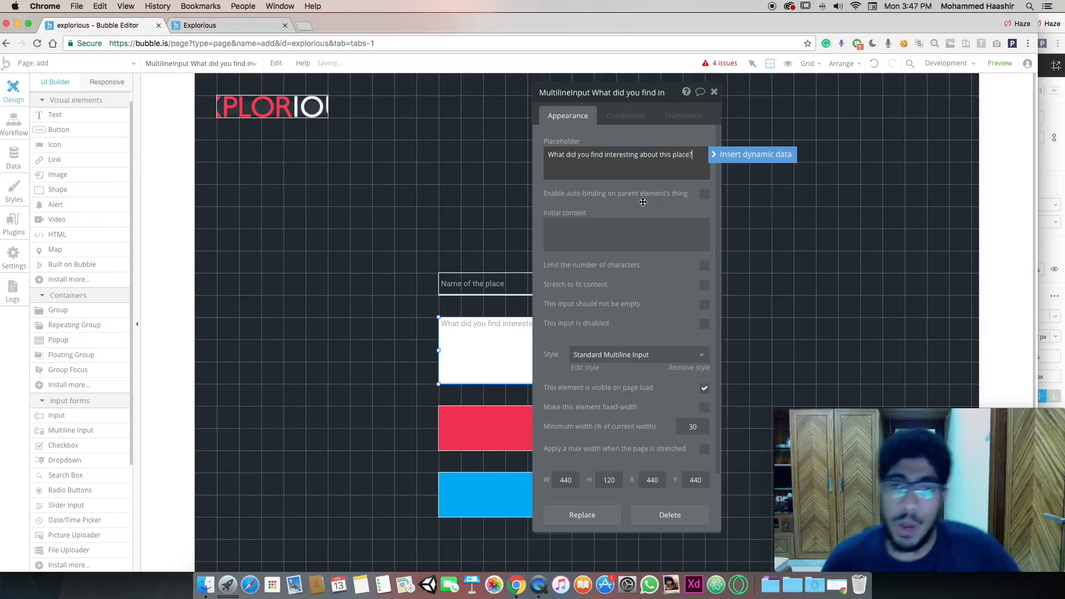
click(643, 243)
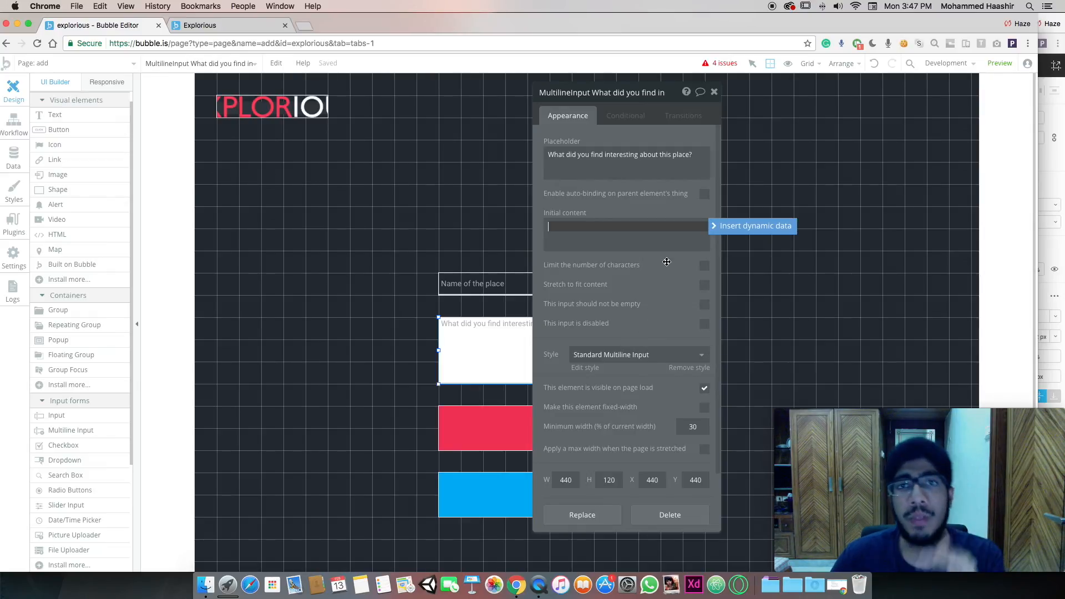
click(630, 117)
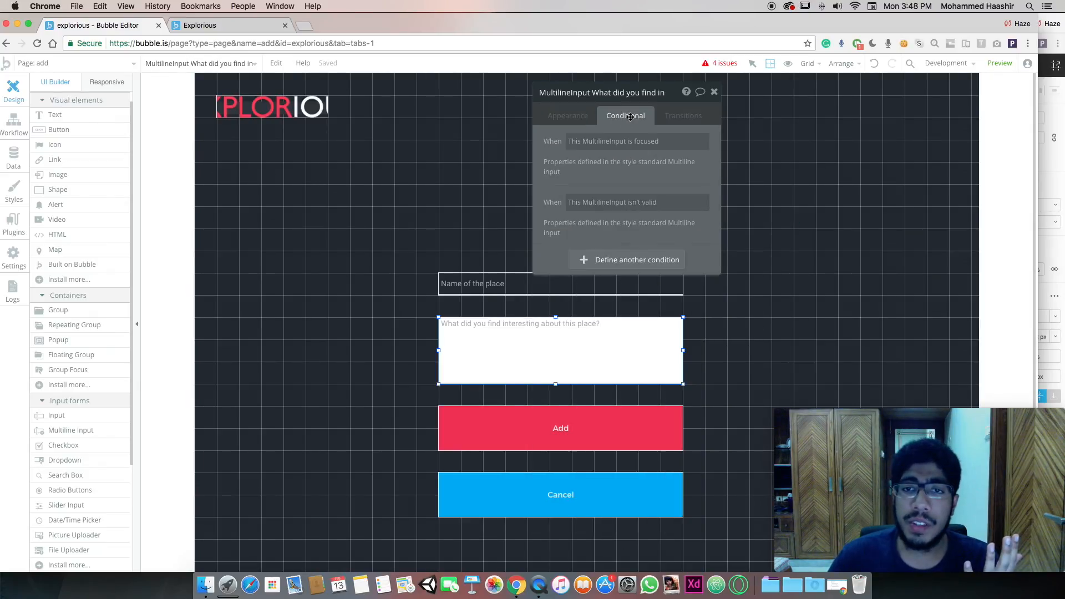
click(582, 121)
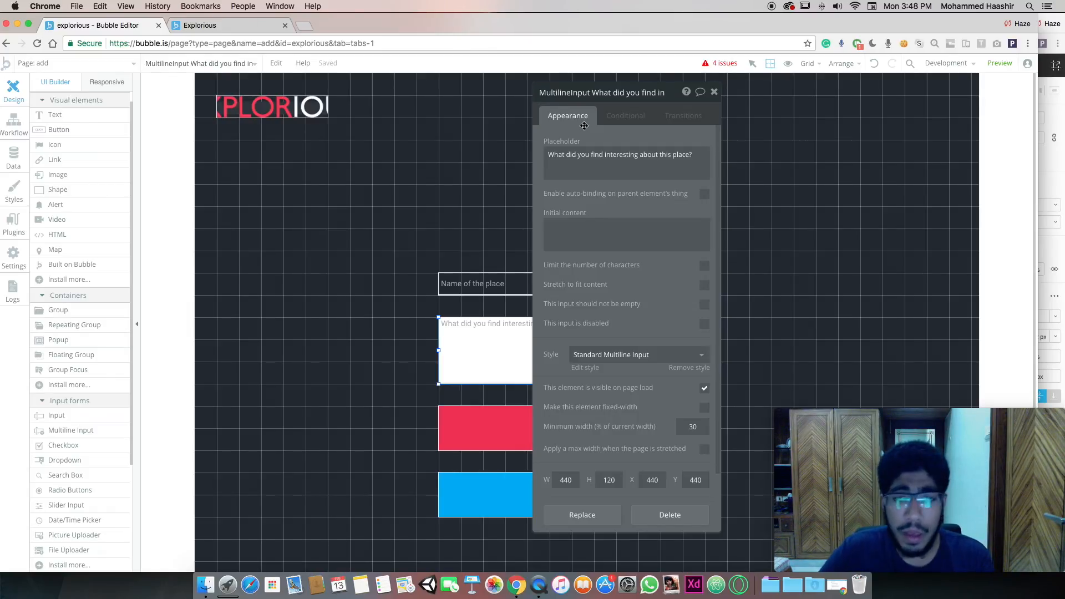
Set the Multiline input style's background style to None
scroll(611, 197, down, 3)
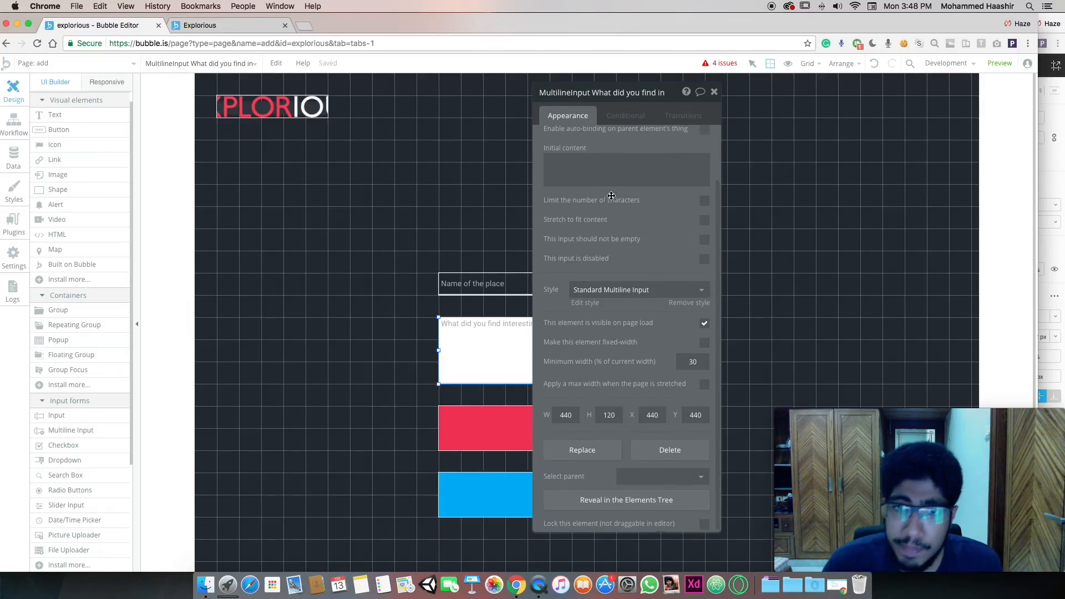
click(584, 300)
scroll(937, 259, down, 5)
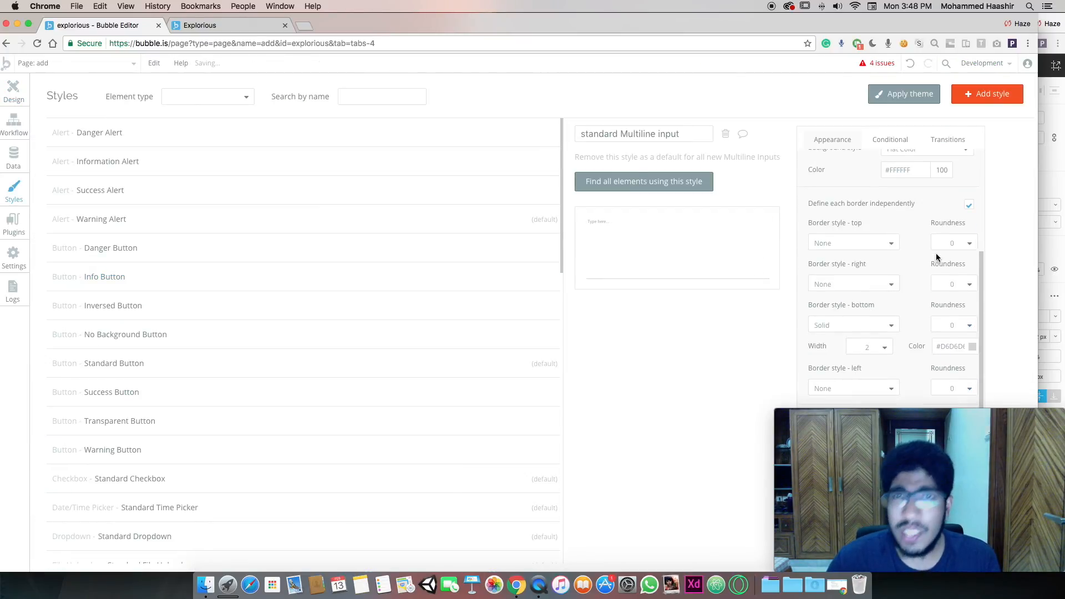
scroll(944, 310, up, 4)
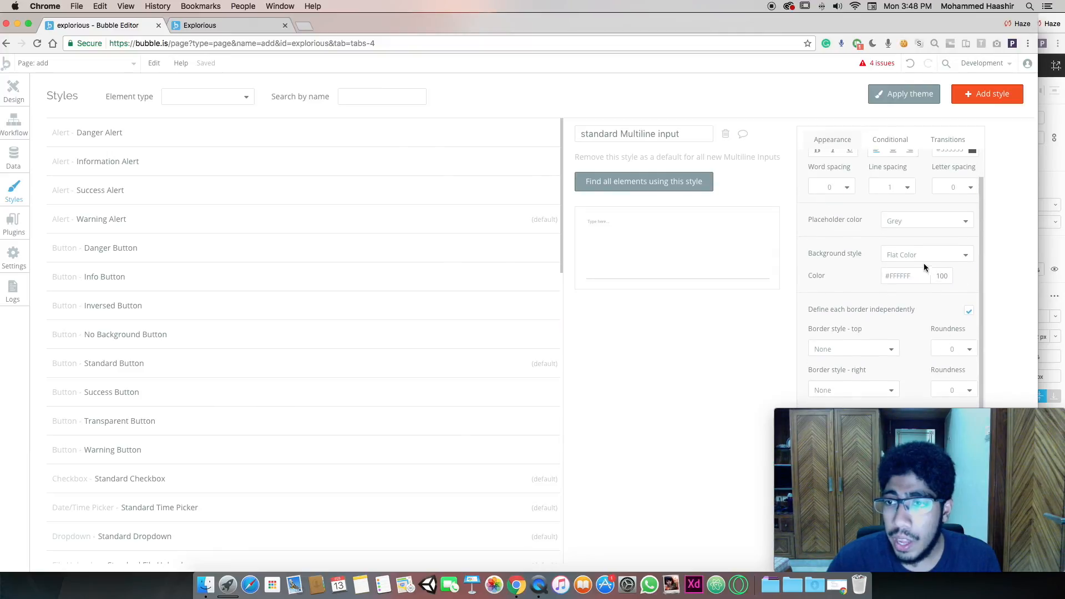
click(905, 264)
click(899, 271)
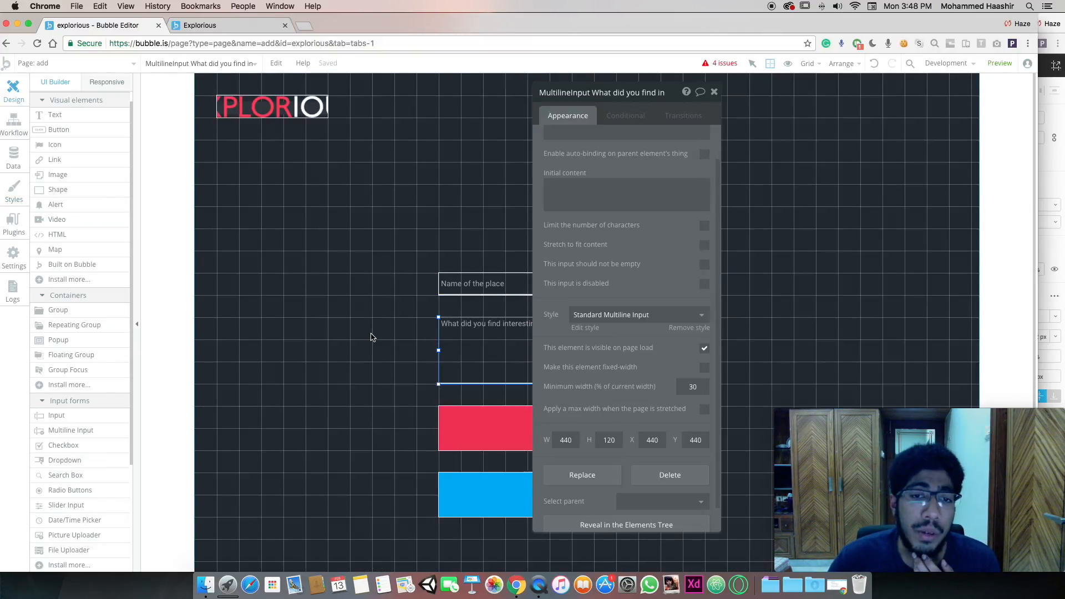
click(373, 338)
click(714, 92)
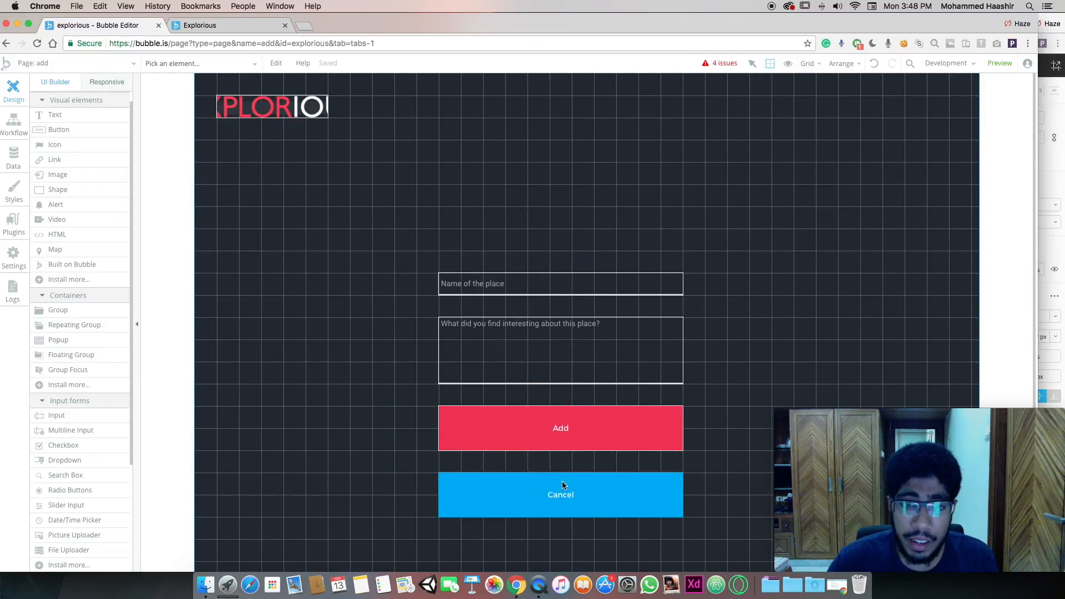
Move the place-name input, description box and both buttons together to the right side of the page
click(478, 286)
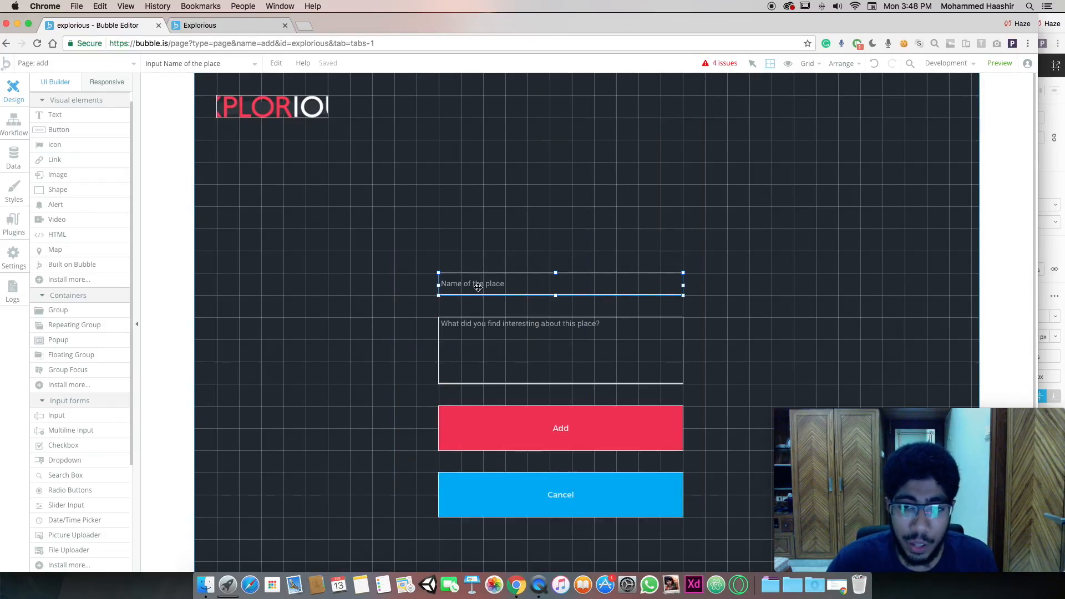
shift+click(484, 332)
shift+click(494, 408)
shift+click(520, 476)
drag(506, 336, 680, 314)
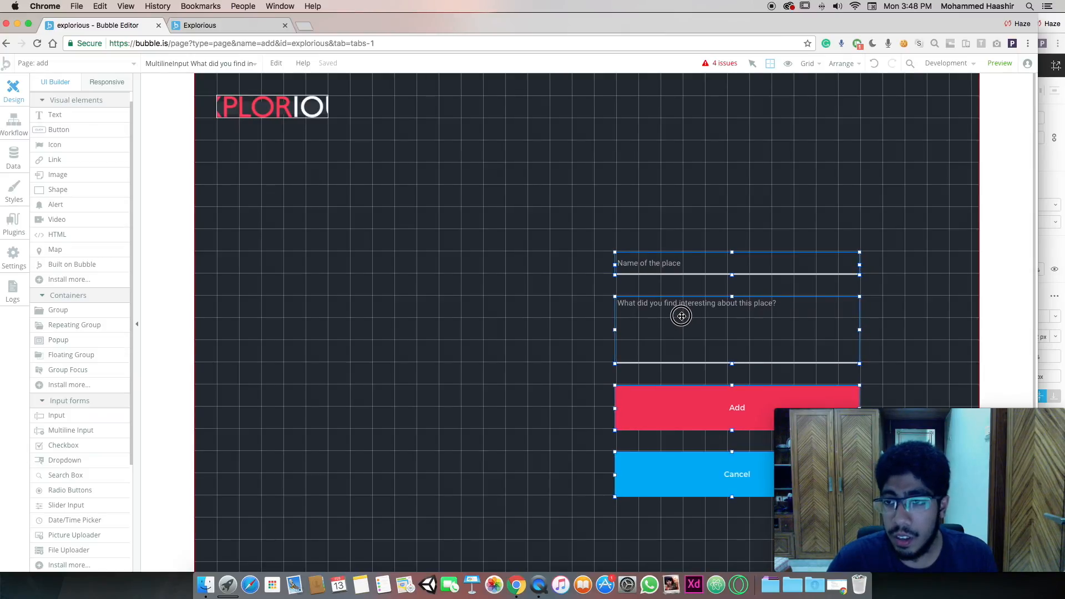
click(830, 290)
drag(822, 263, 824, 260)
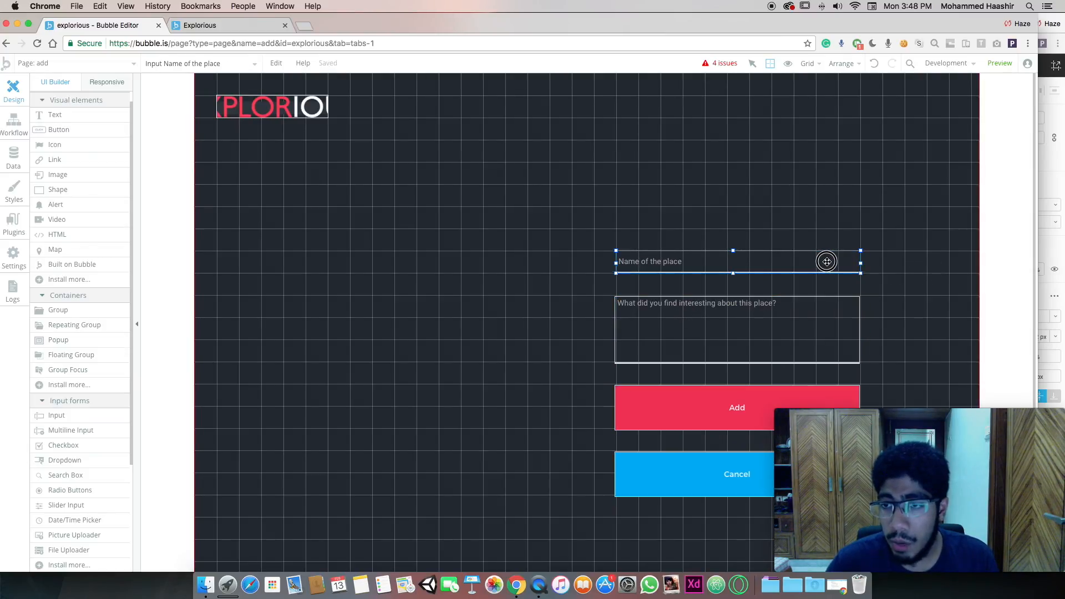
Fine-tune the Add button's position and align Cancel directly beneath it
click(795, 334)
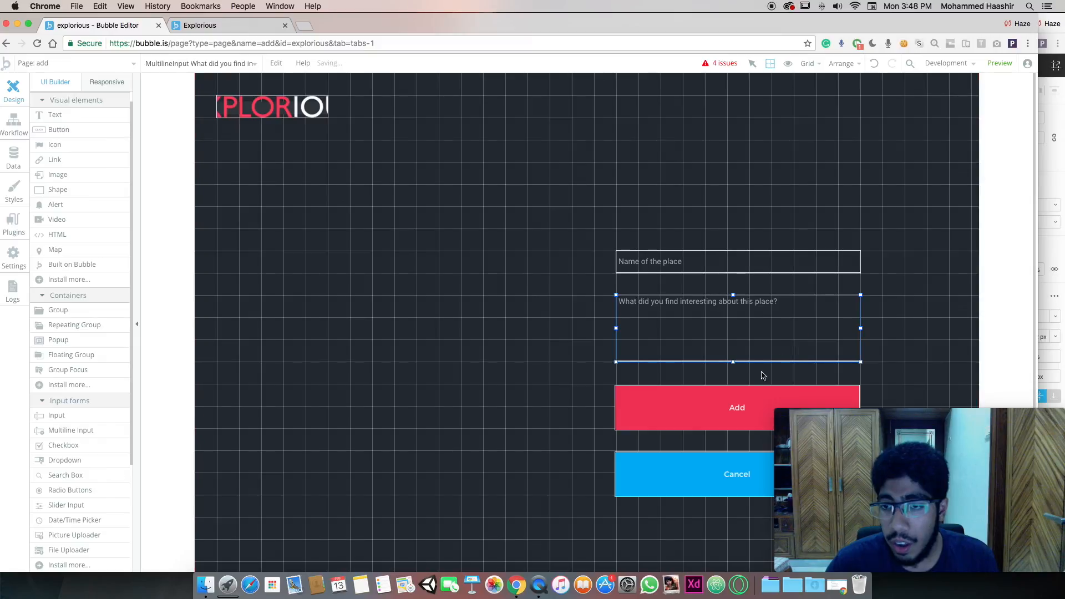
scroll(721, 377, down, 3)
click(672, 344)
drag(671, 344, 670, 341)
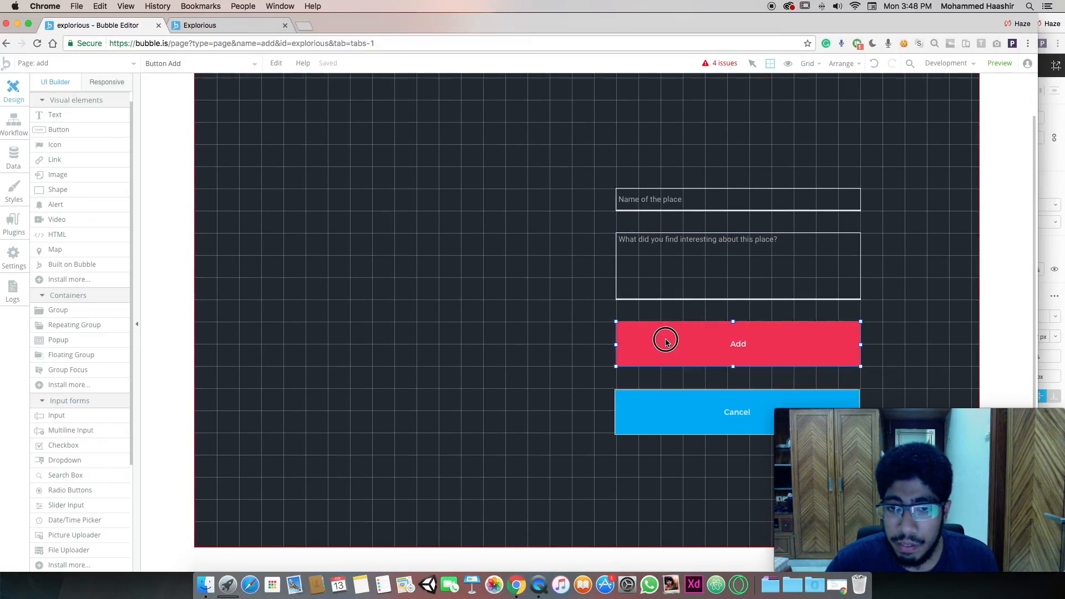
drag(659, 408, 658, 404)
click(404, 311)
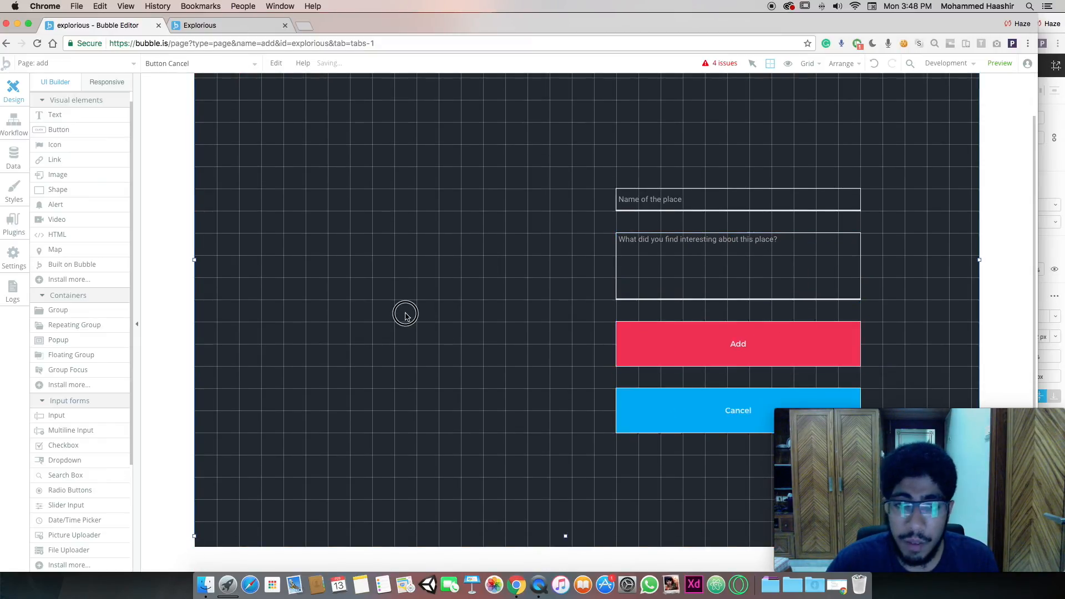
scroll(404, 311, up, 3)
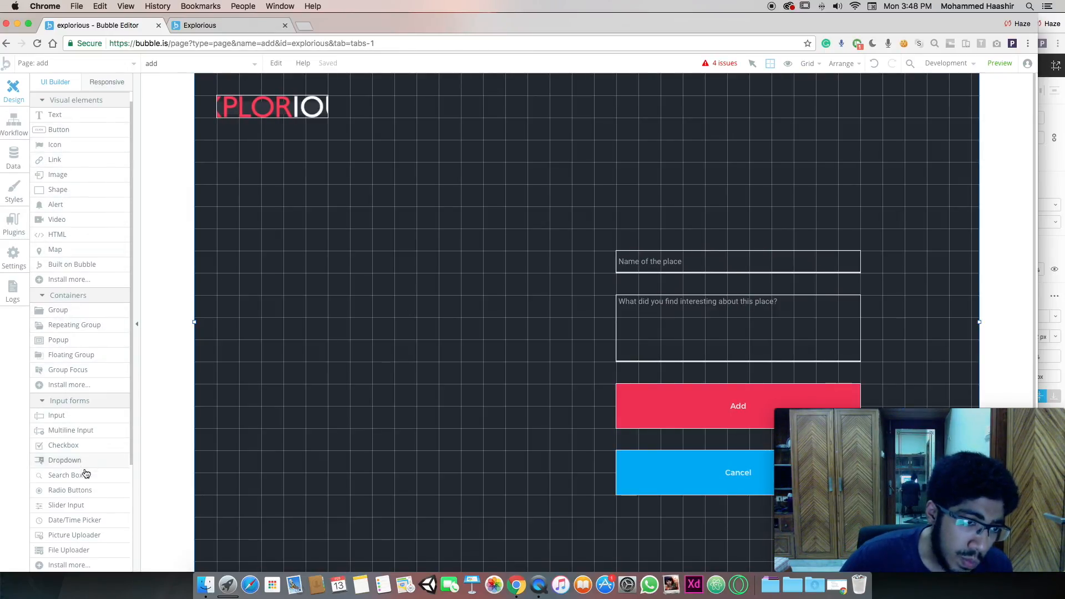
scroll(69, 316, down, 5)
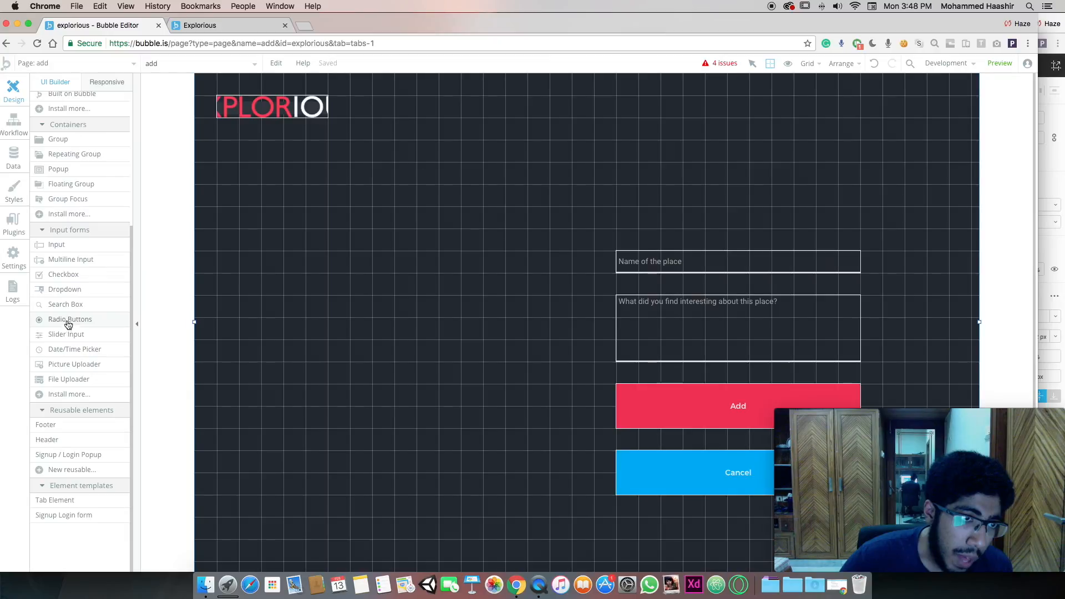
scroll(72, 336, up, 4)
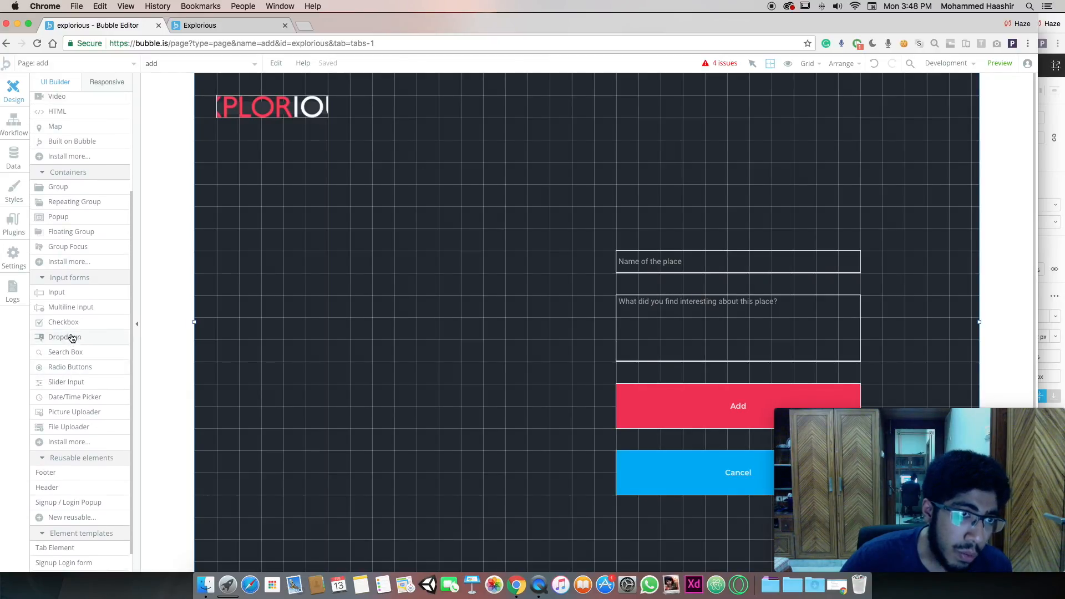
scroll(82, 374, up, 3)
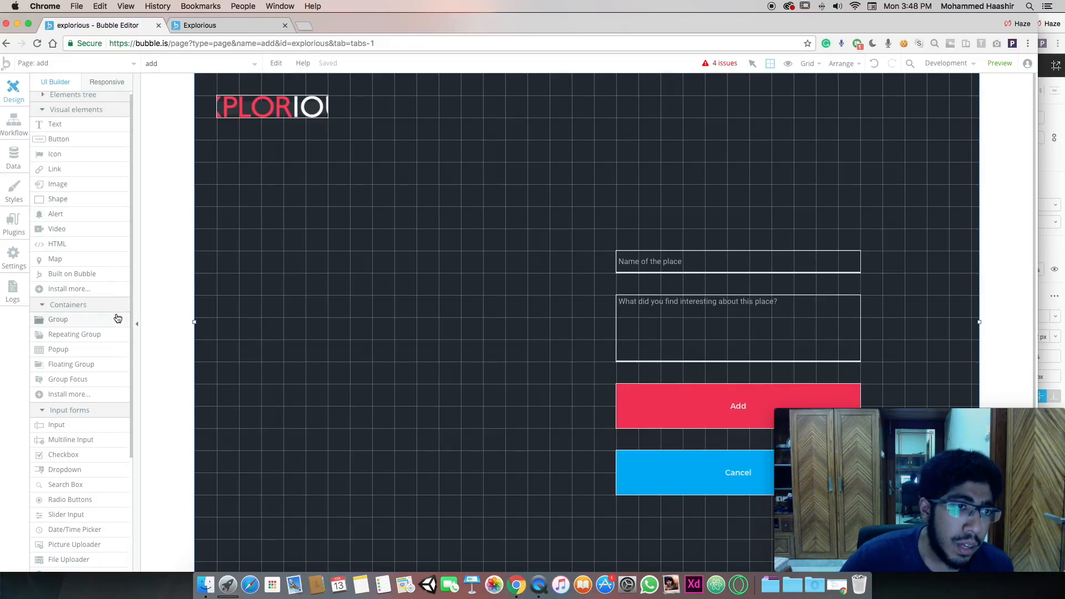
Place a Map element left of the form, sized to match the form's height
click(70, 259)
drag(387, 251, 550, 435)
drag(483, 348, 331, 348)
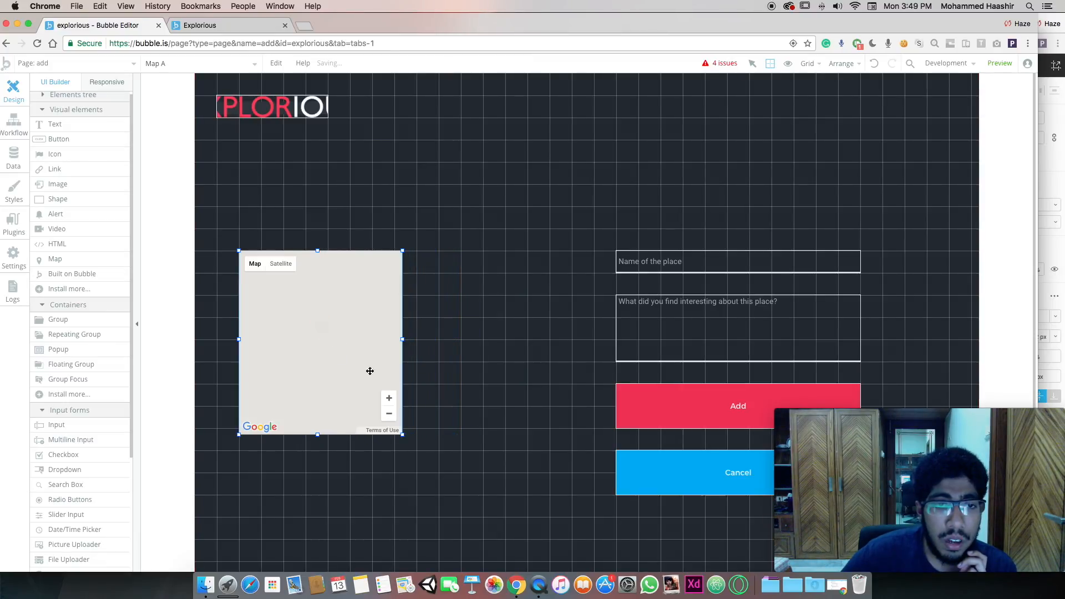
drag(402, 435, 594, 495)
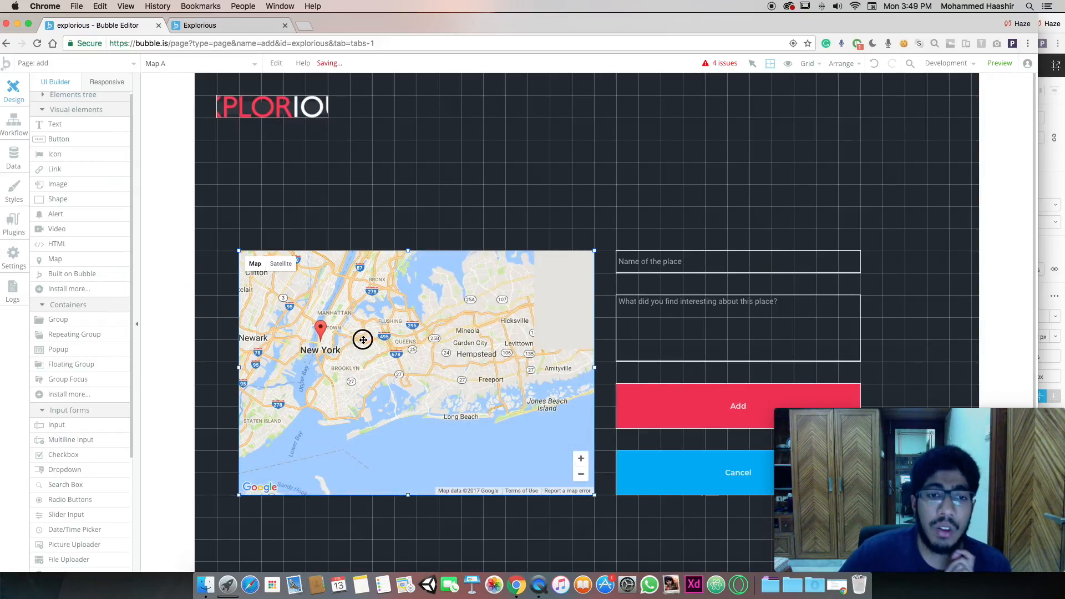
Set the map's marker address to Current geographic position and initial zoom to 19
double_click(362, 339)
drag(615, 89, 410, 90)
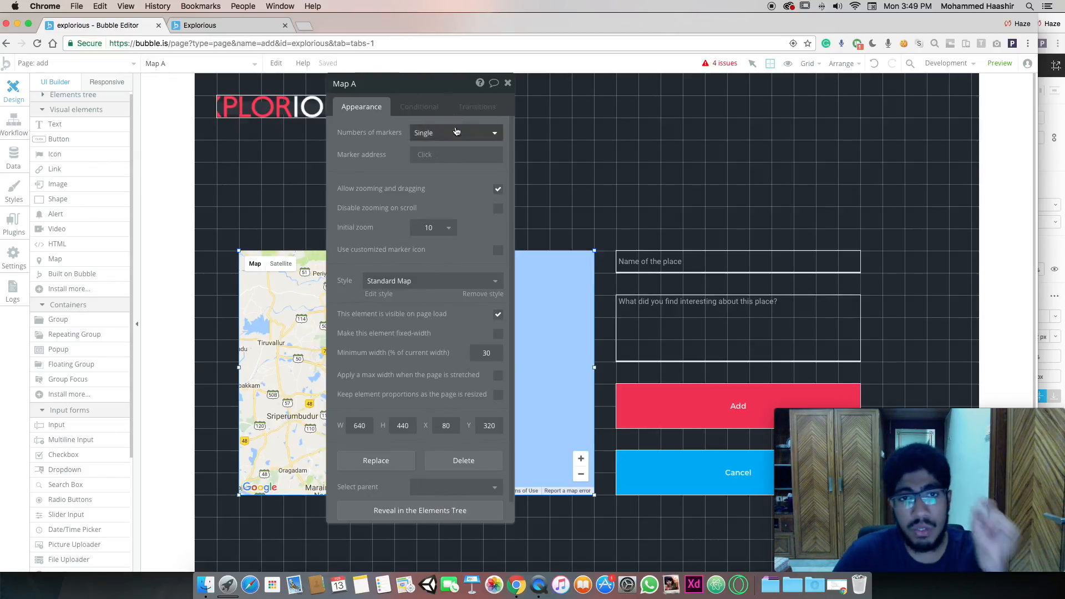
click(425, 155)
scroll(467, 243, down, 4)
scroll(467, 242, down, 1)
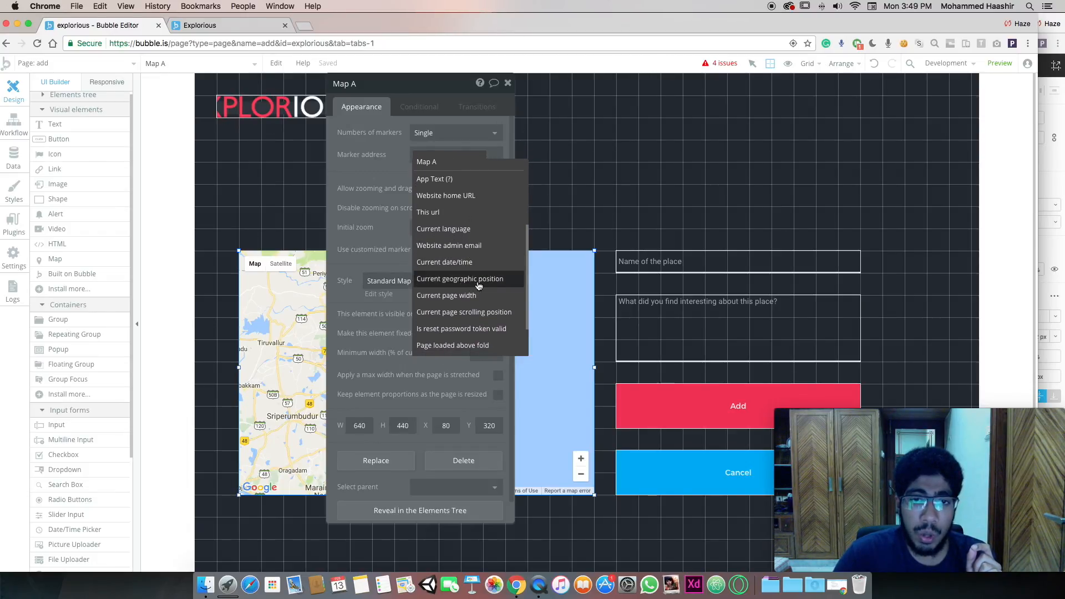
click(469, 279)
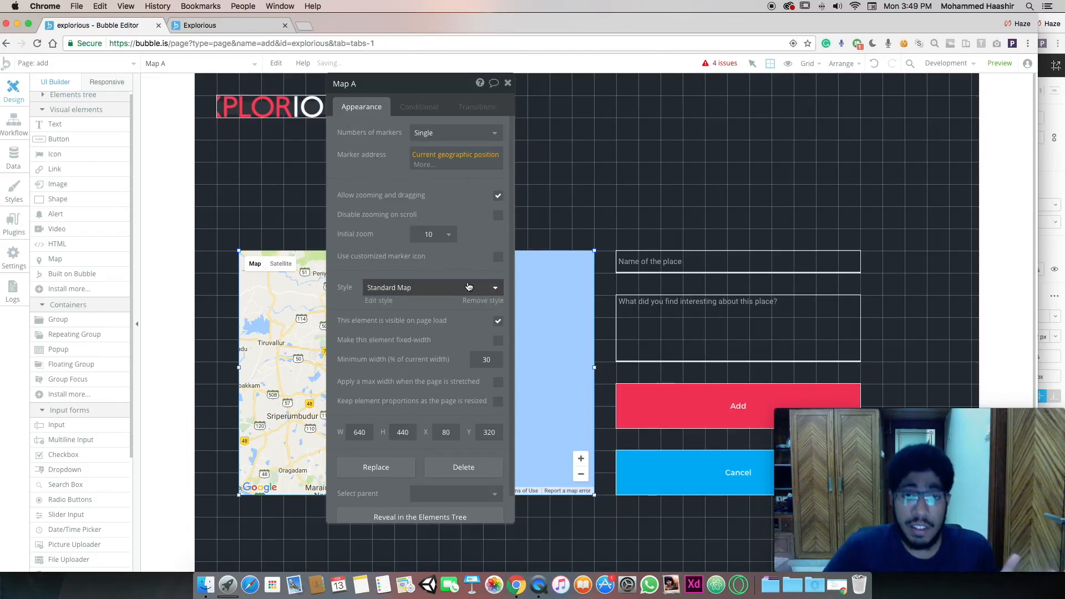
click(465, 203)
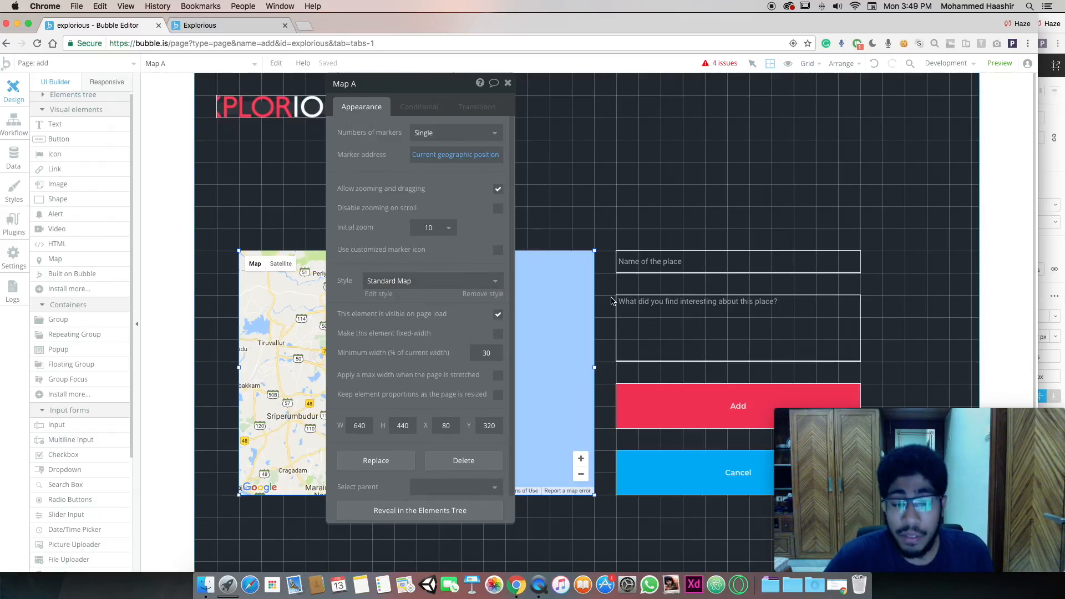
click(437, 228)
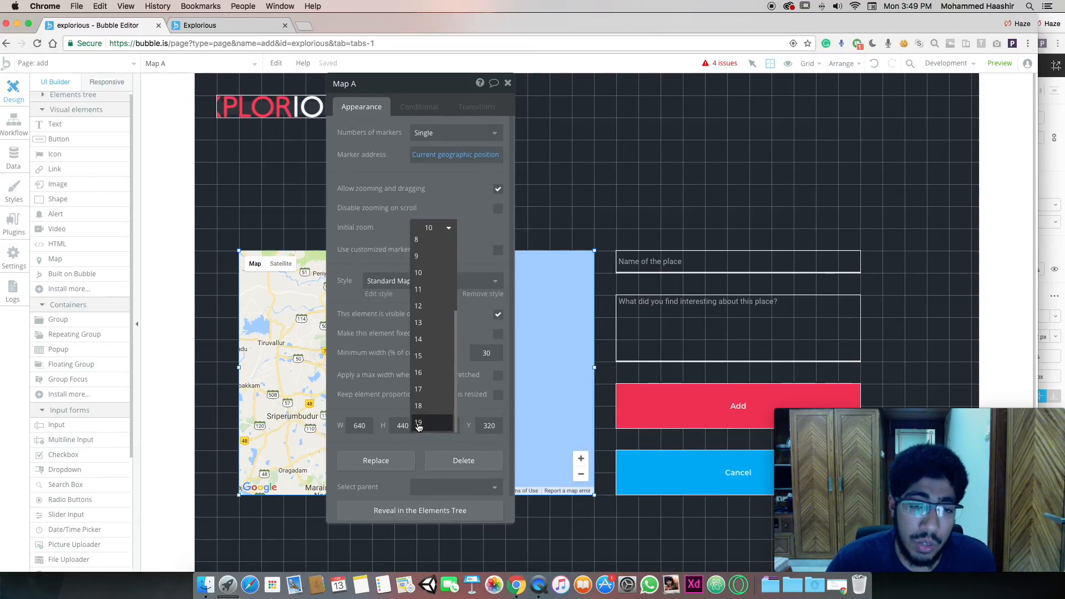
click(419, 423)
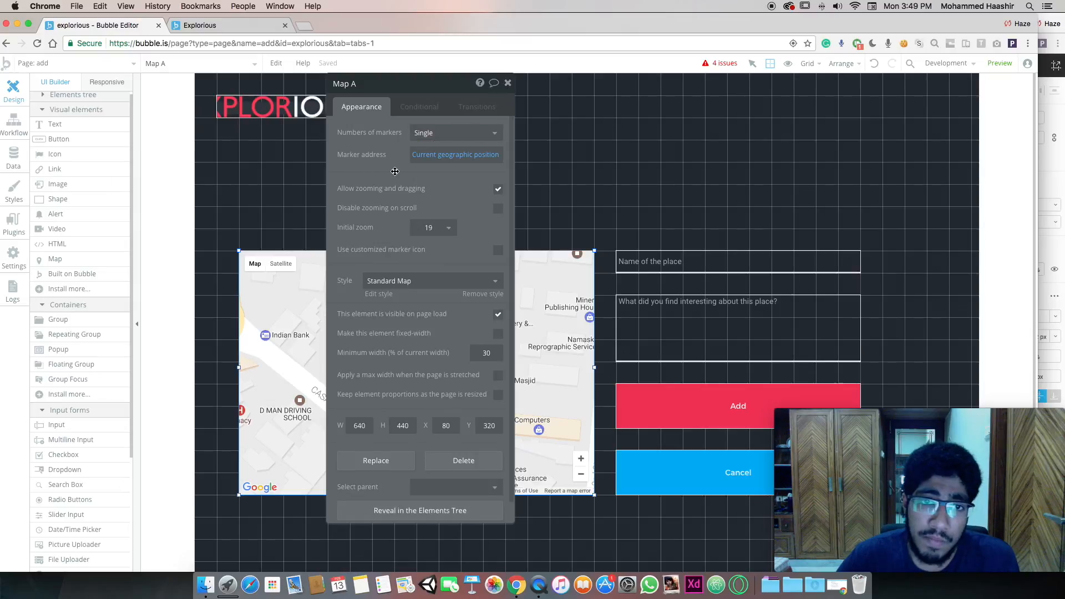
click(562, 149)
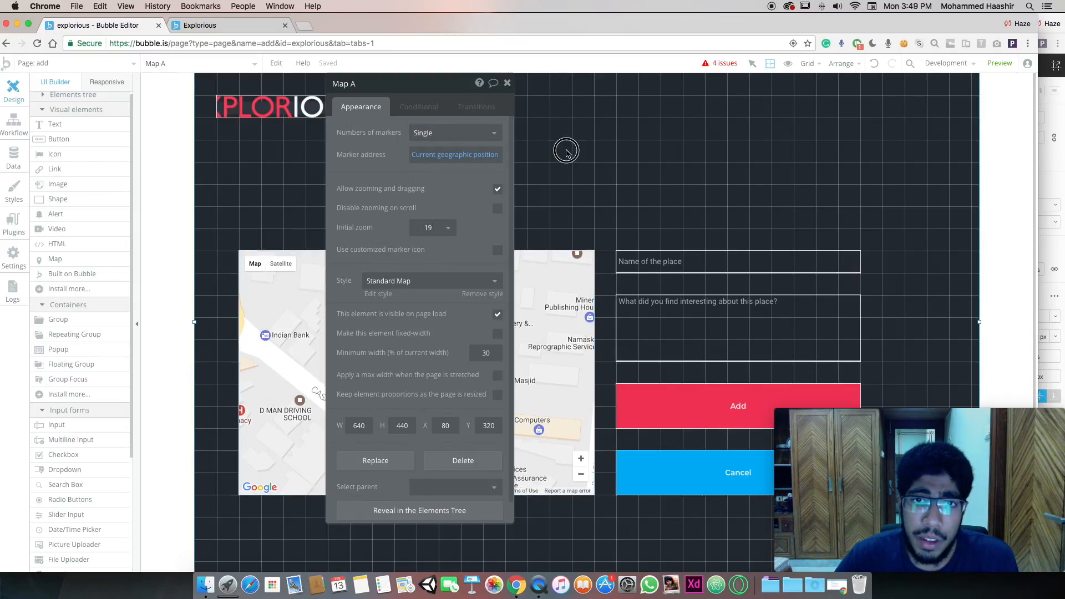
click(507, 84)
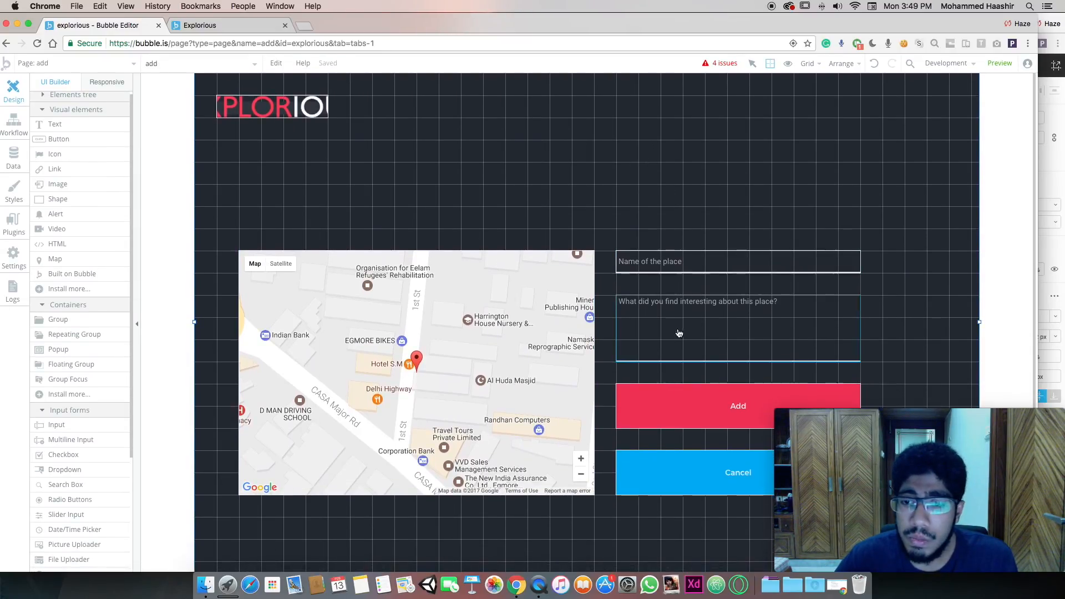
Copy the Add button to the top-right, shrink it, and relabel it 'Logout'
click(725, 404)
key(super+c)
click(728, 208)
key(super+v)
drag(728, 208, 796, 114)
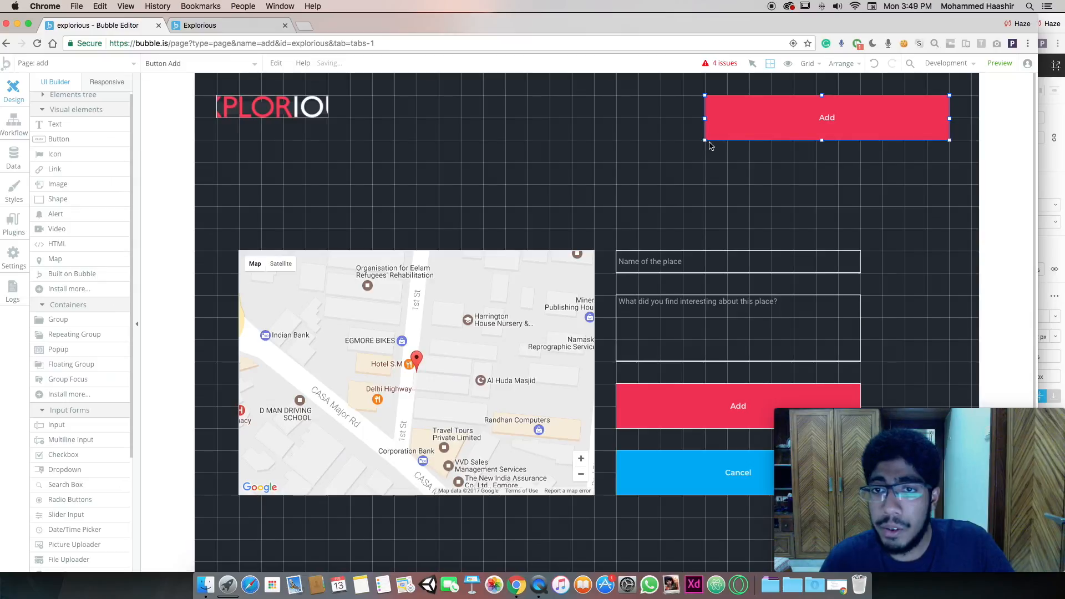
drag(705, 142, 883, 116)
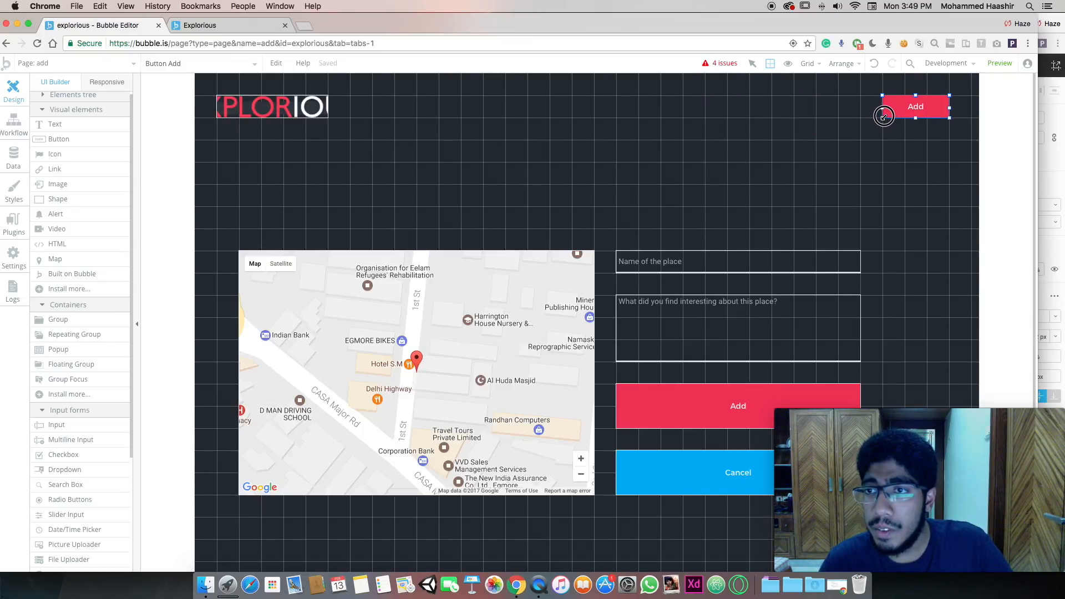
double_click(925, 104)
text(Lo)
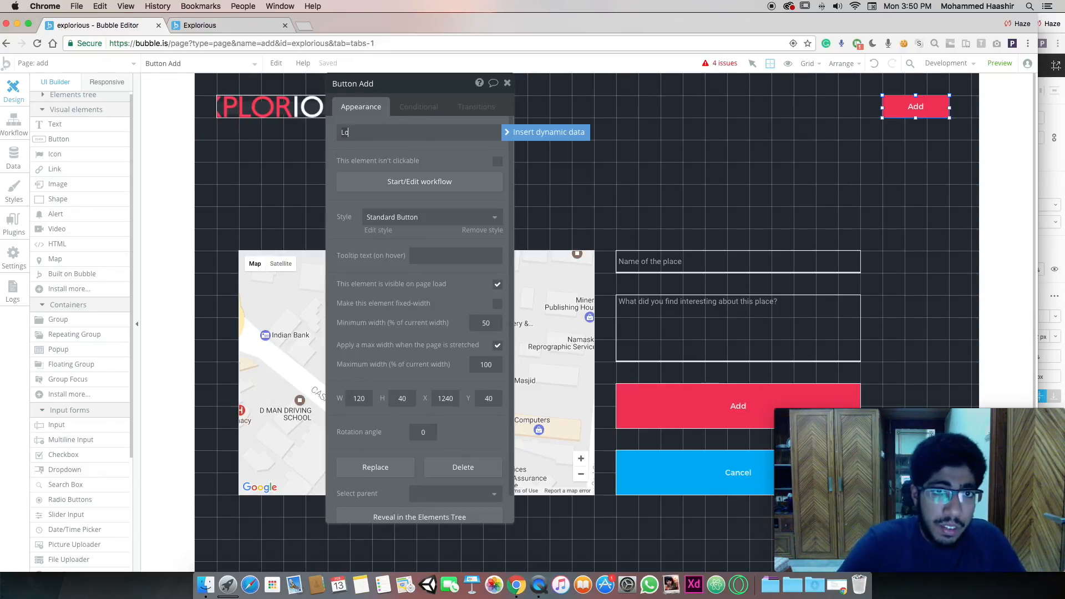
text(gout)
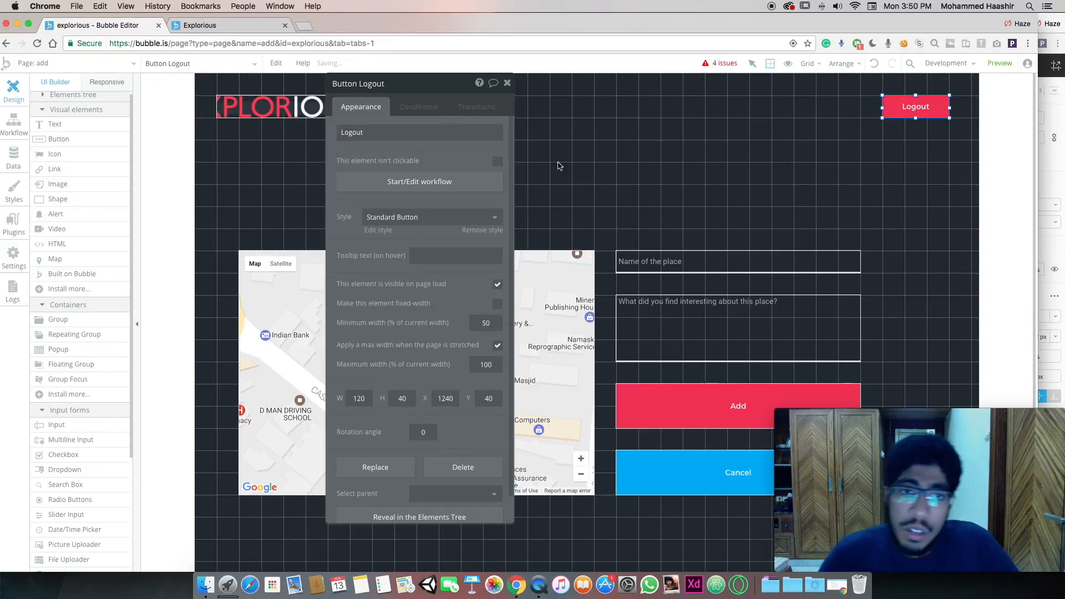
Give the Logout button's workflow a 'Log the user out' action
click(501, 179)
click(123, 205)
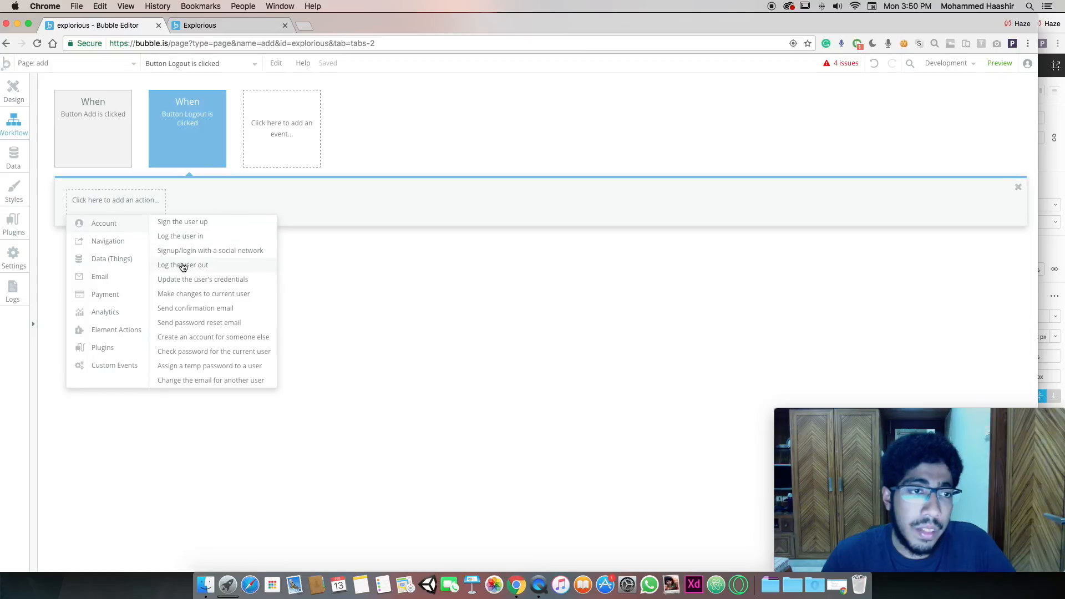
click(183, 265)
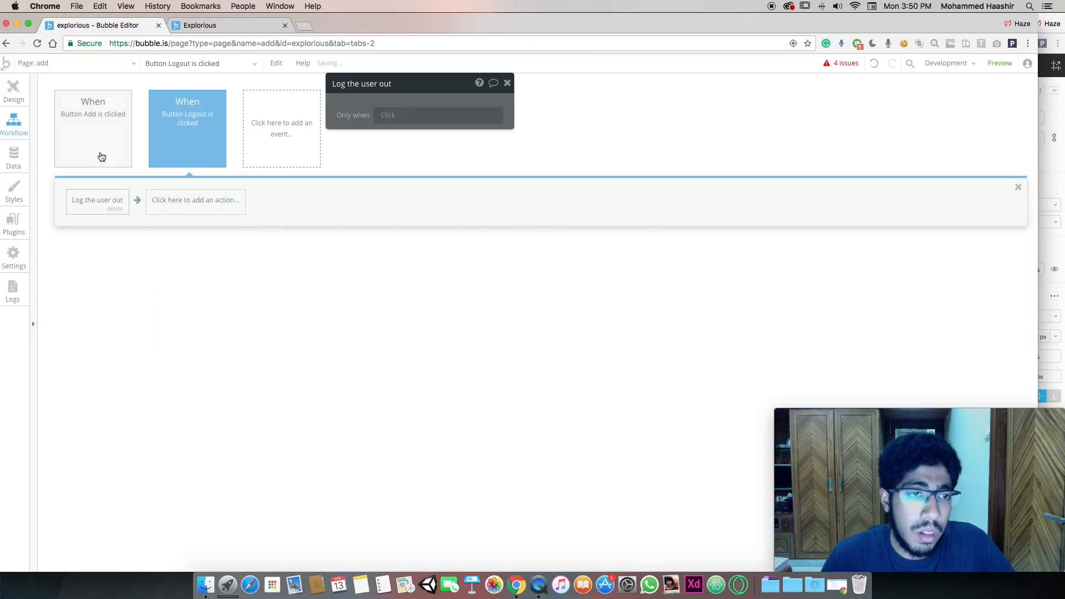
click(13, 92)
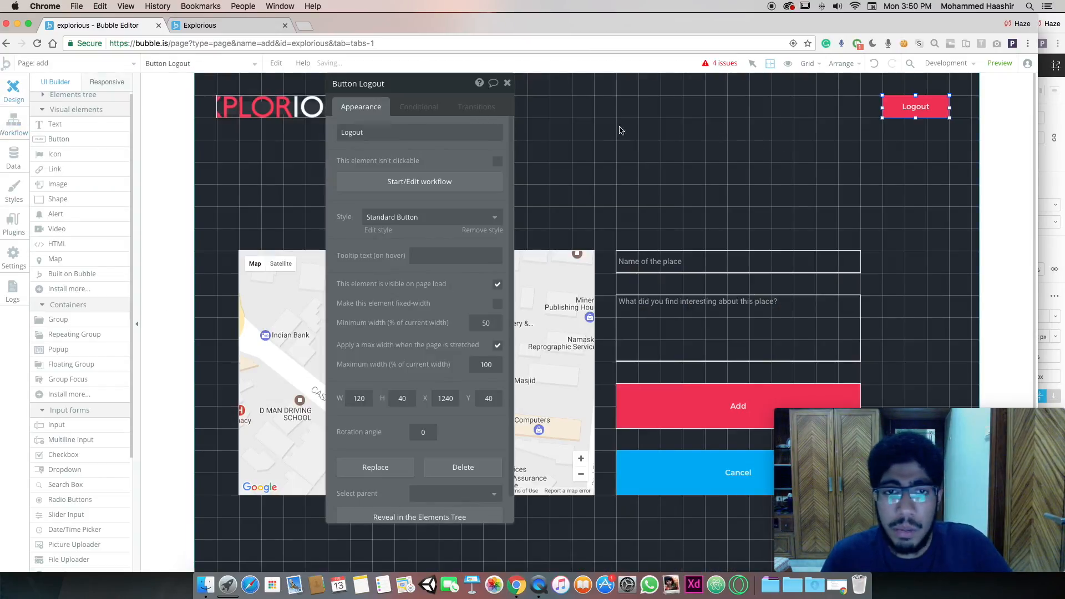
Add a 'Go to page index' action after logging out
click(388, 181)
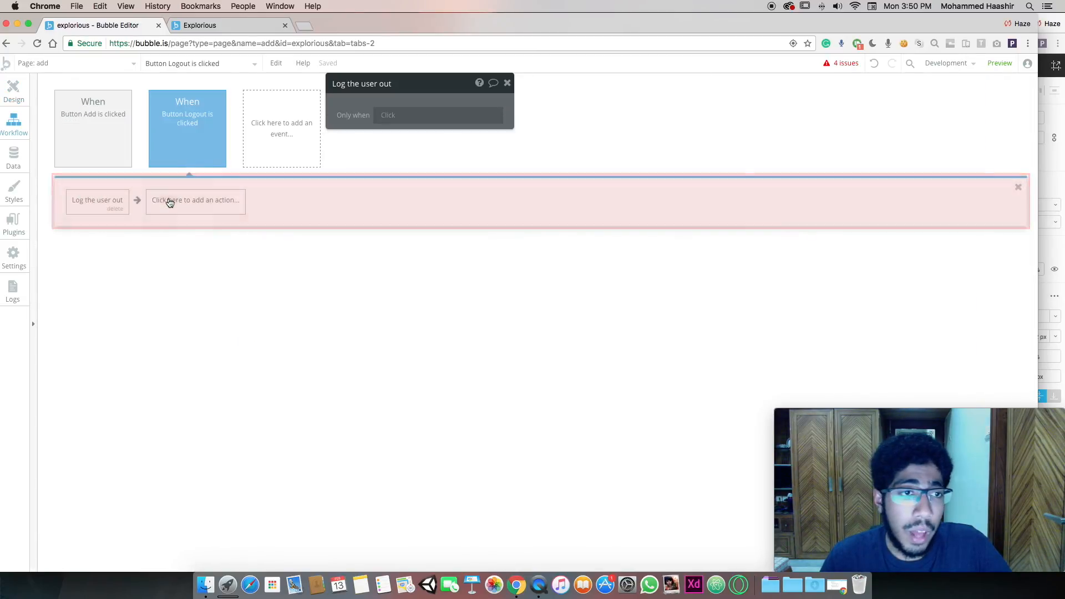
click(196, 200)
mouse_move(203, 248)
click(260, 221)
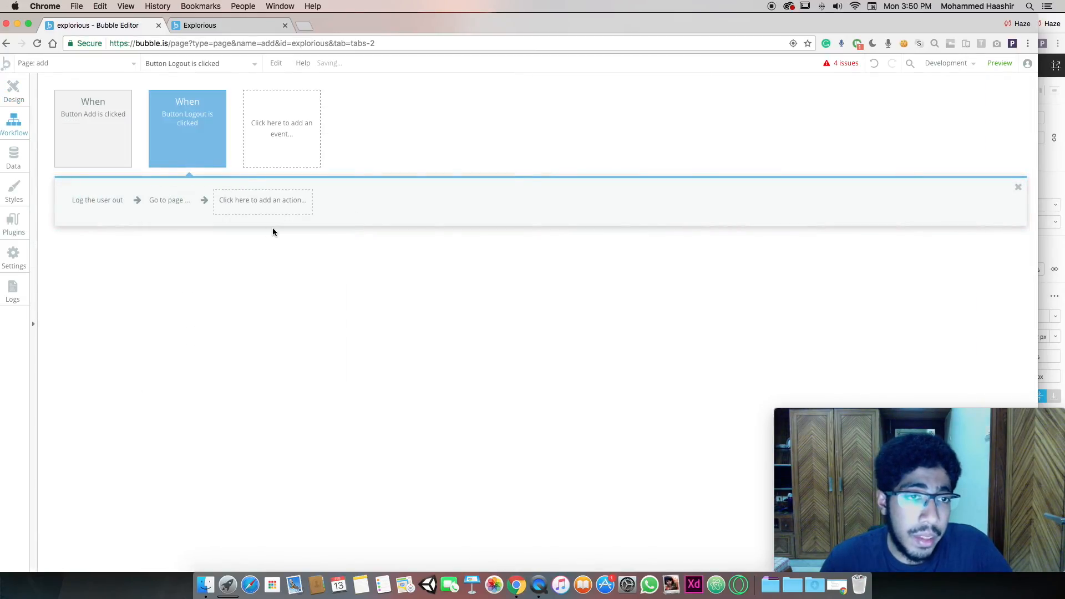
click(443, 110)
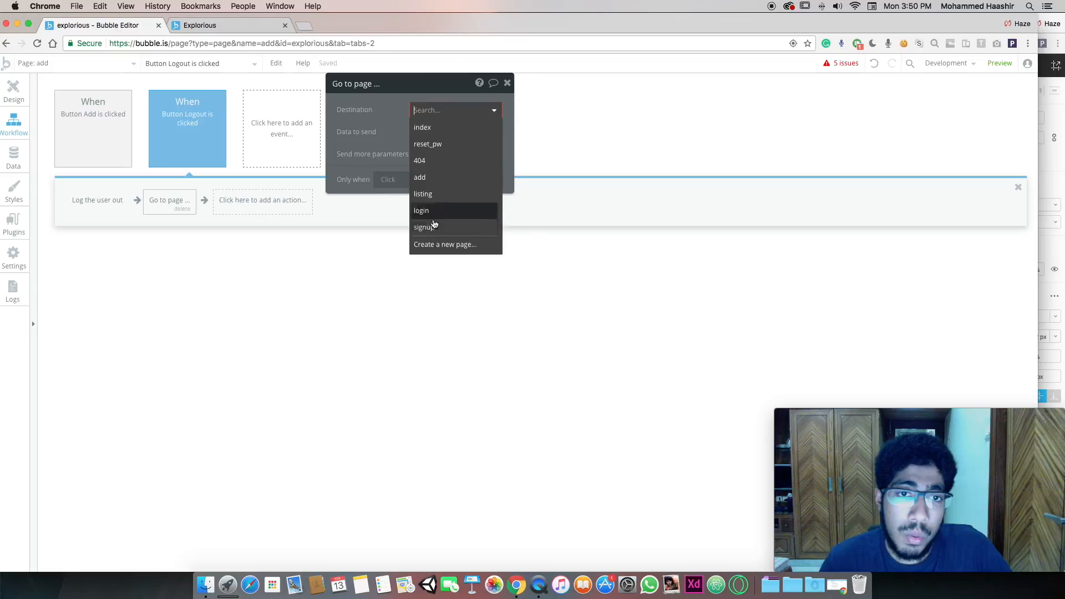
click(438, 127)
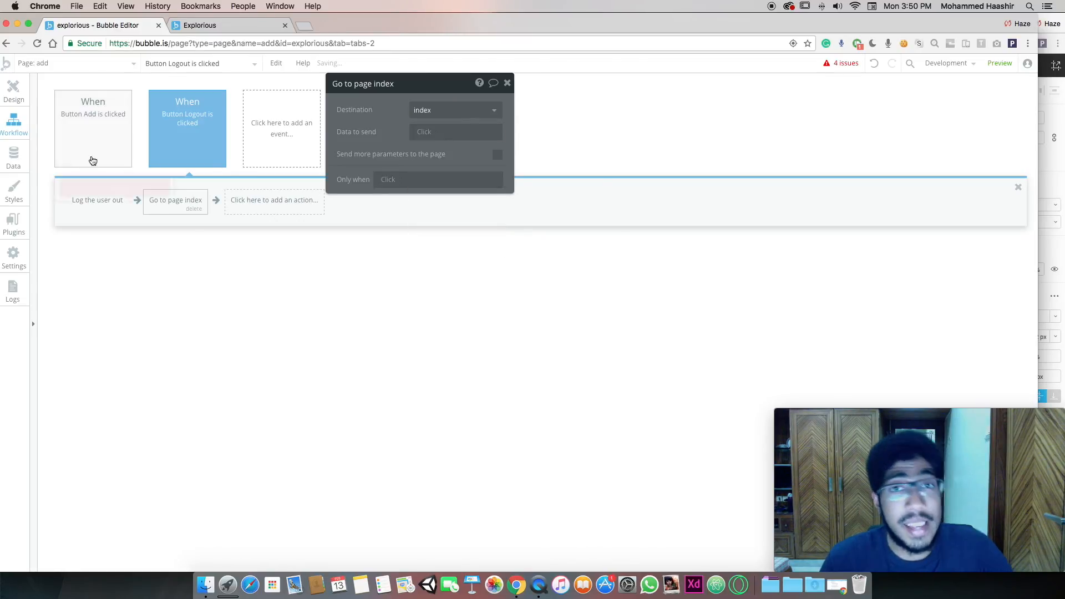
click(15, 95)
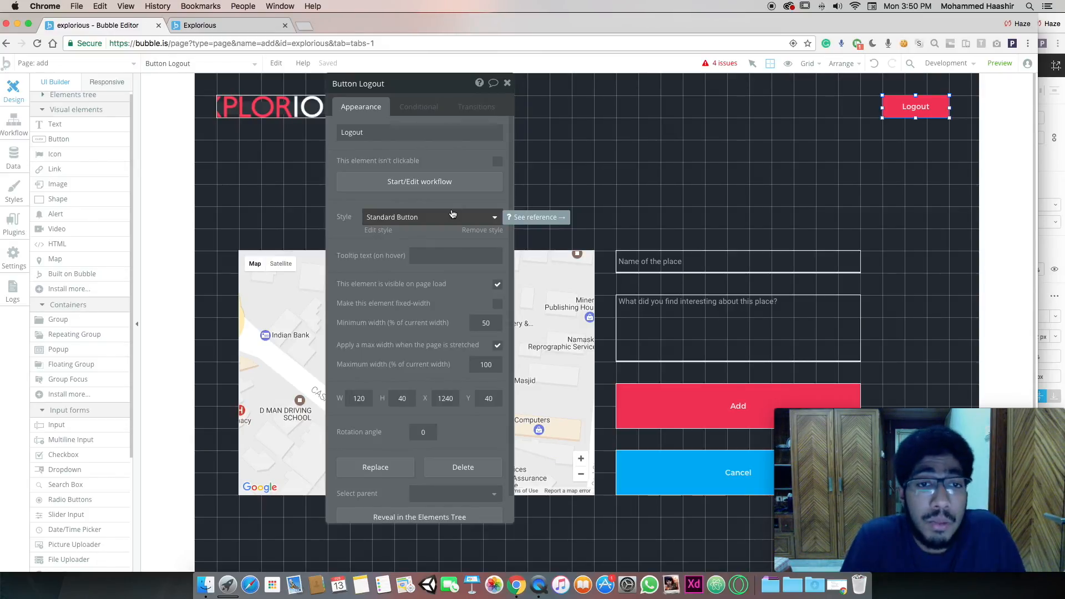
Open the click workflow of the Add button
click(506, 84)
scroll(642, 231, down, 5)
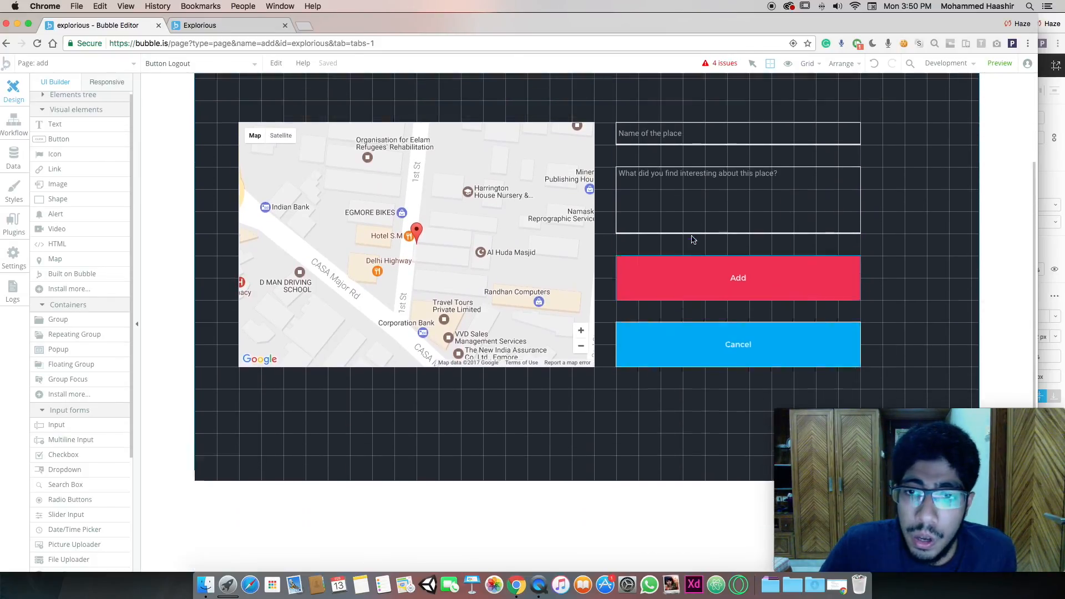
scroll(692, 239, up, 5)
click(669, 407)
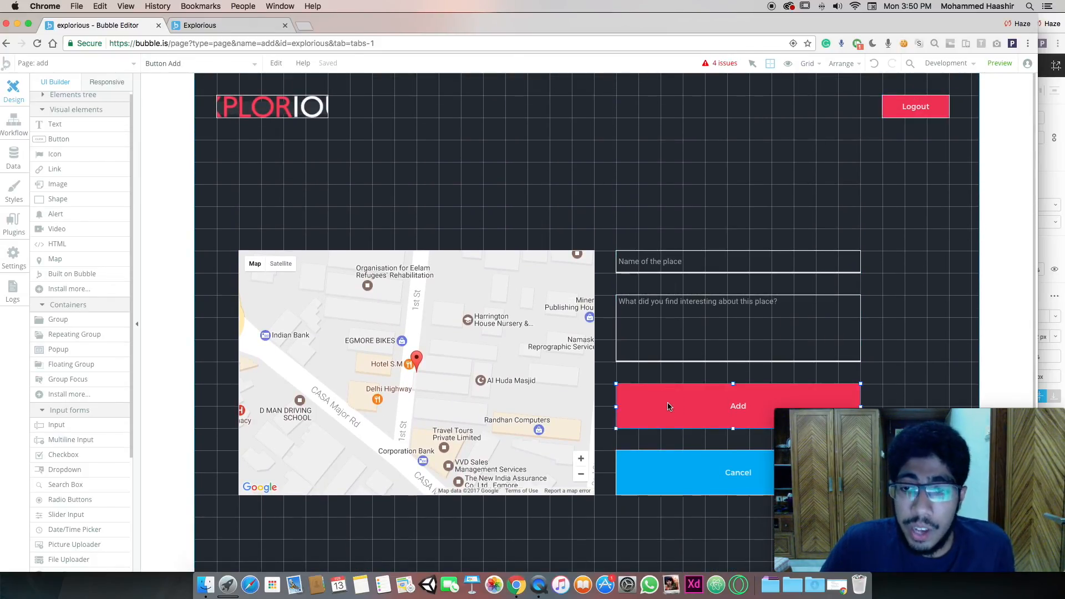
double_click(669, 407)
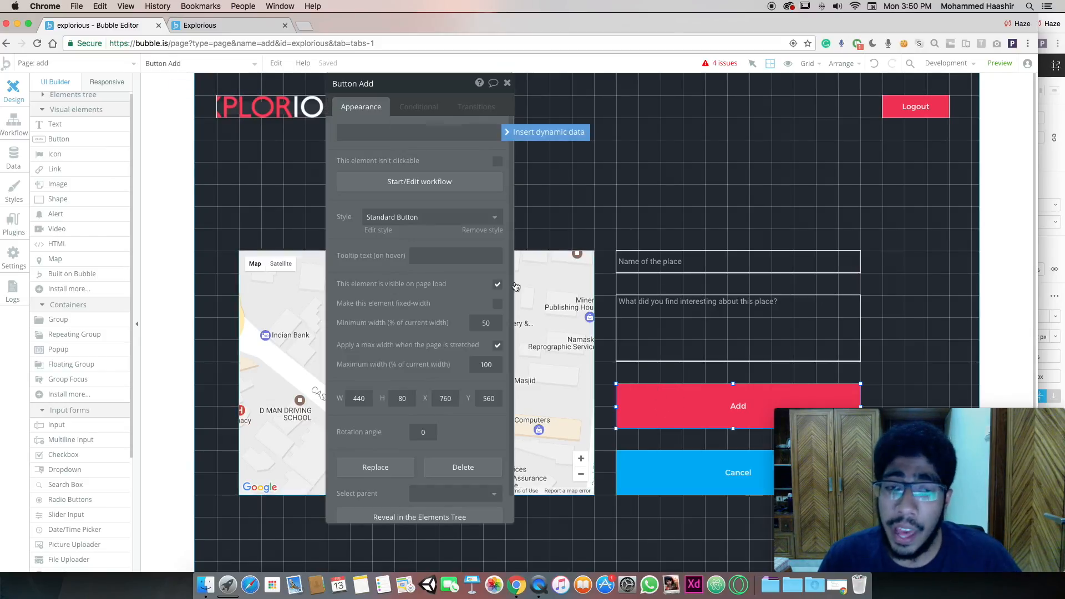
click(444, 190)
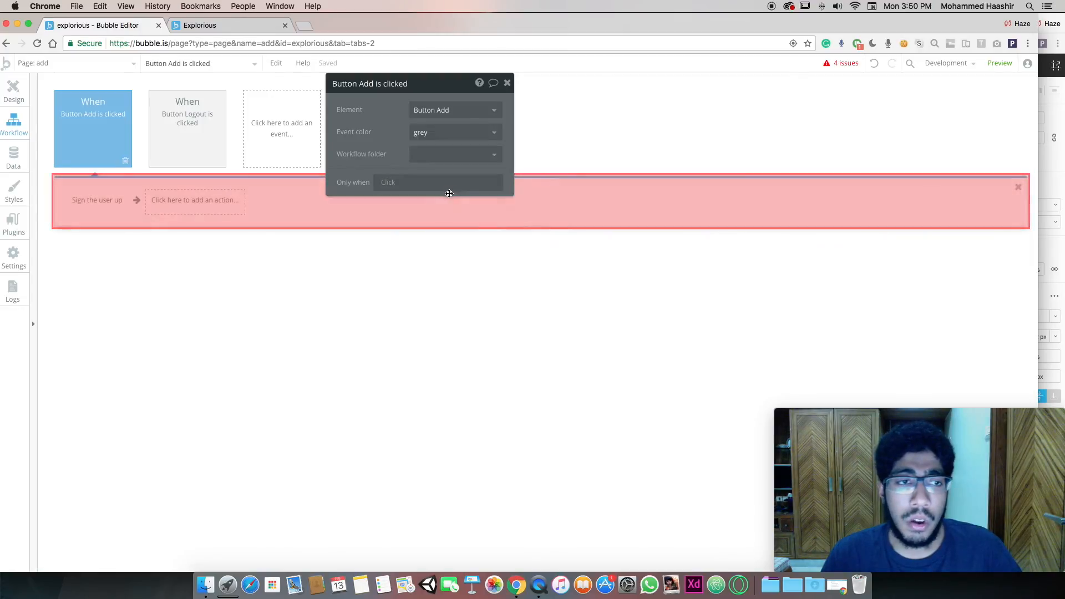
Delete the 'Sign the user up' action and add Data (Things) > Create a new thing
click(84, 199)
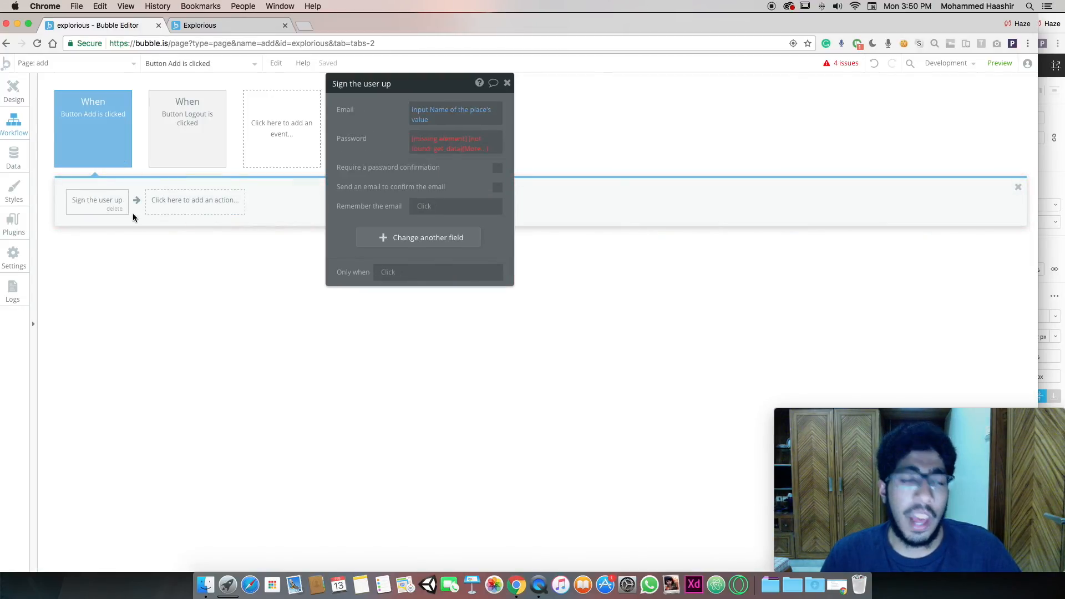
click(117, 209)
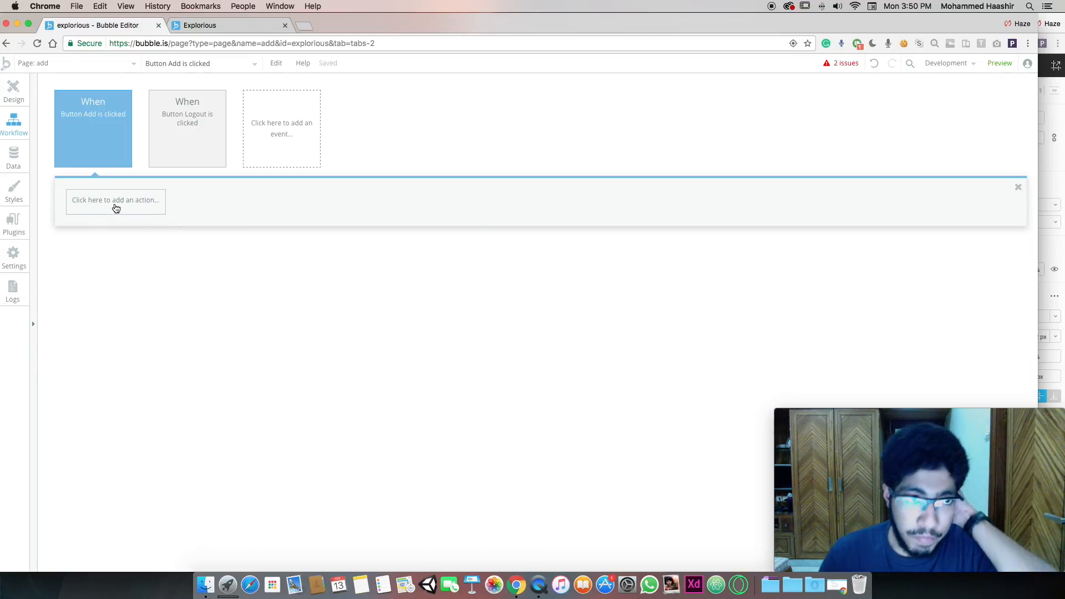
click(116, 208)
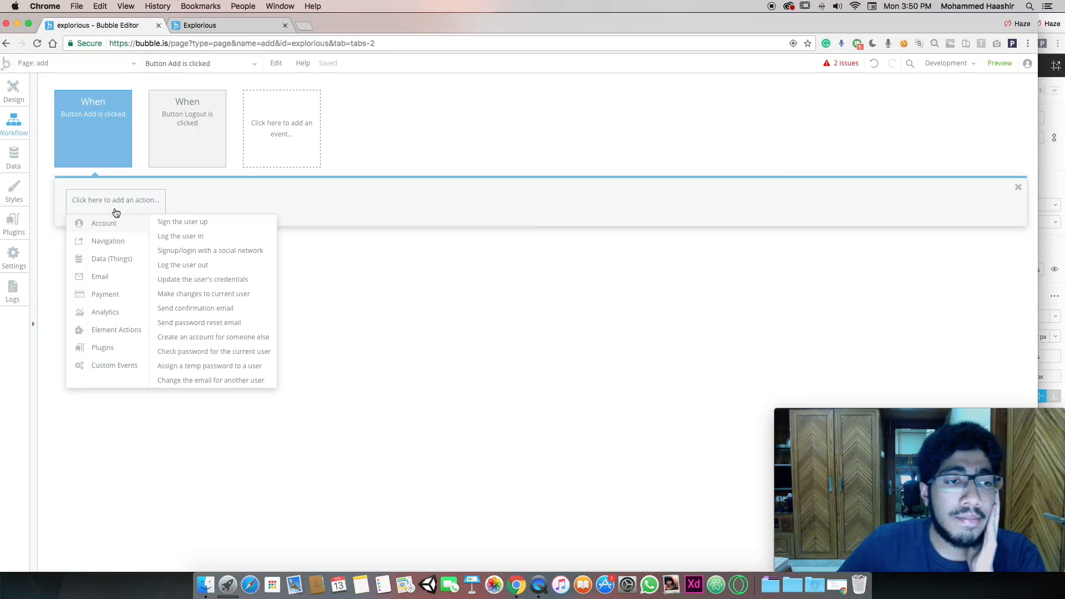
mouse_move(117, 240)
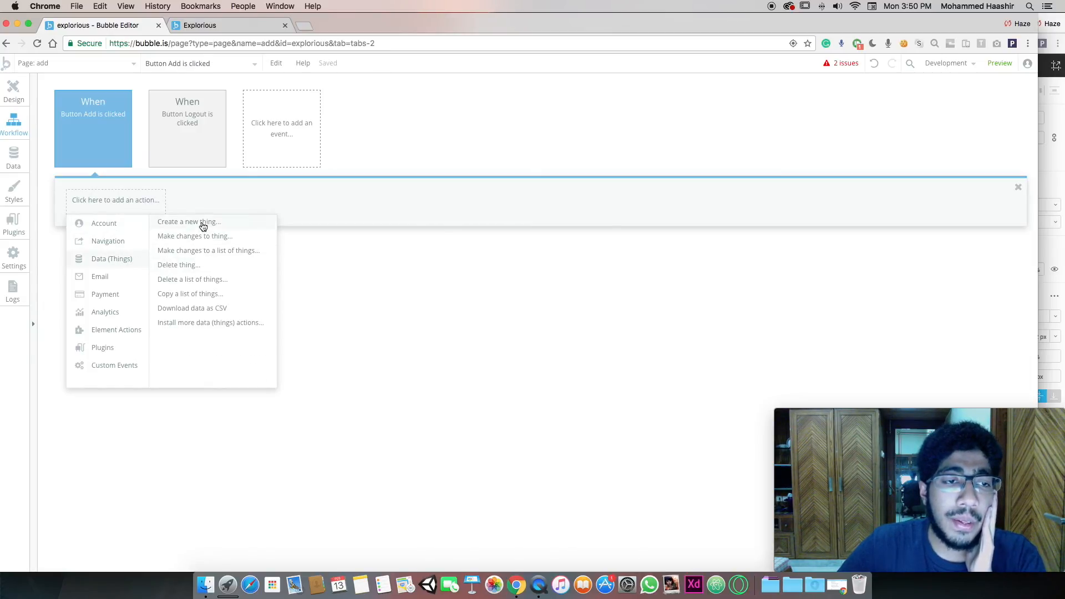
click(203, 224)
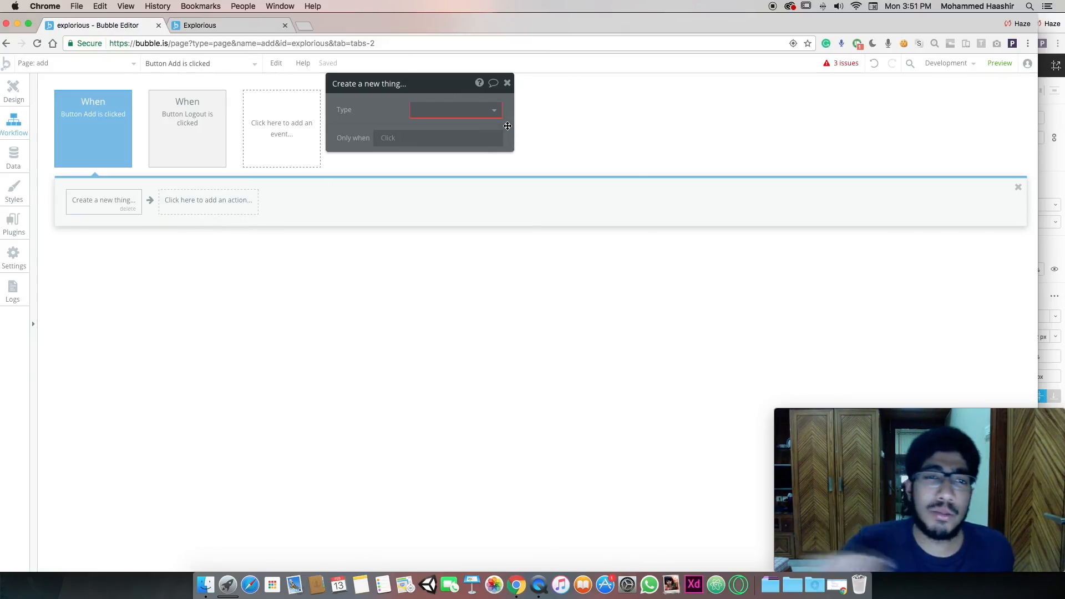
Set the thing type to location and add three field rows
click(491, 111)
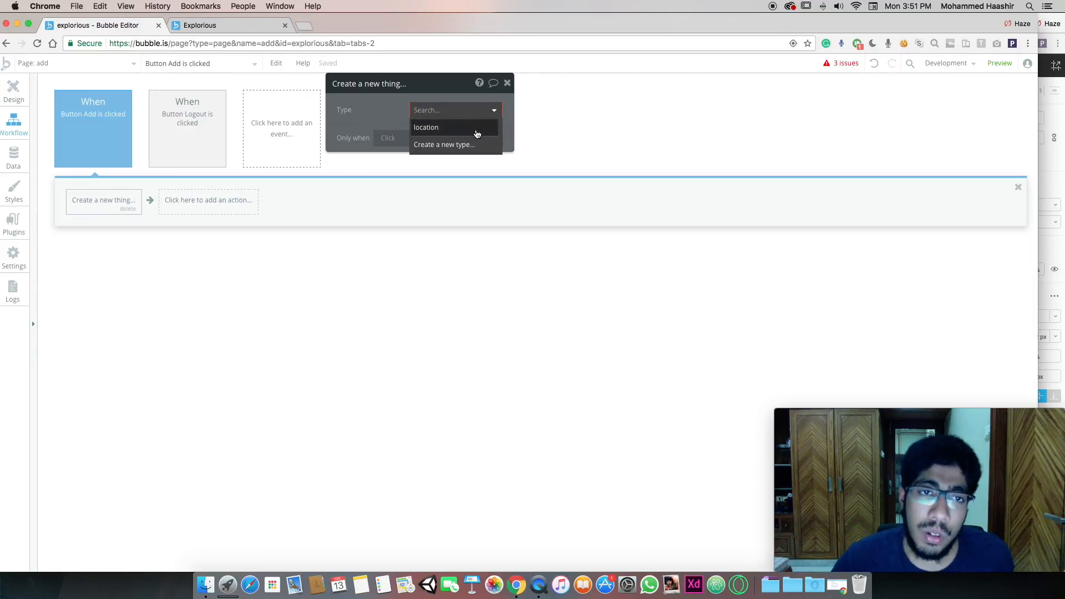
click(454, 128)
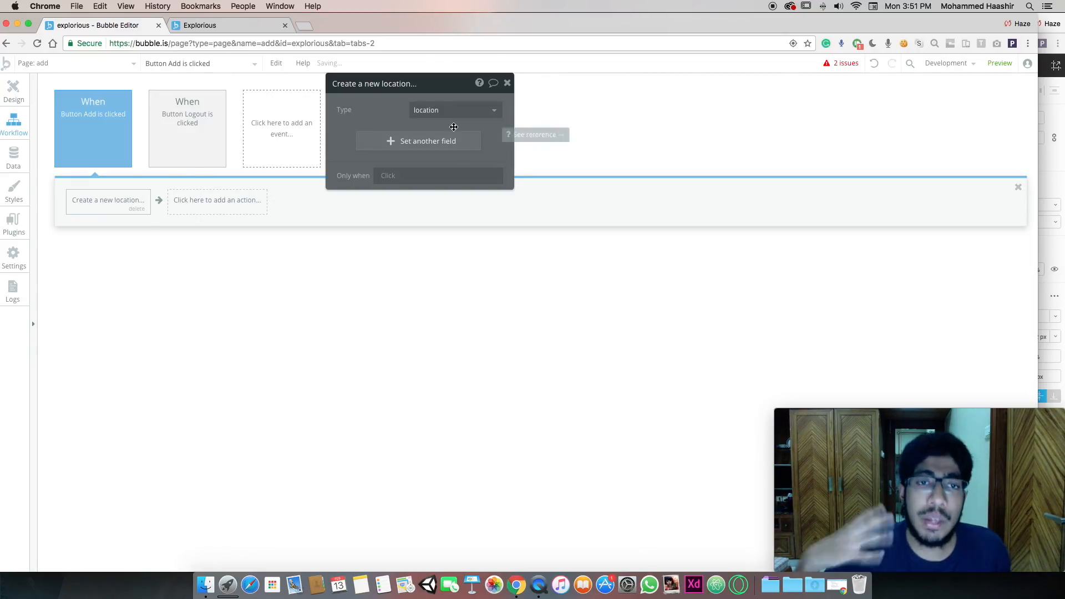
click(446, 137)
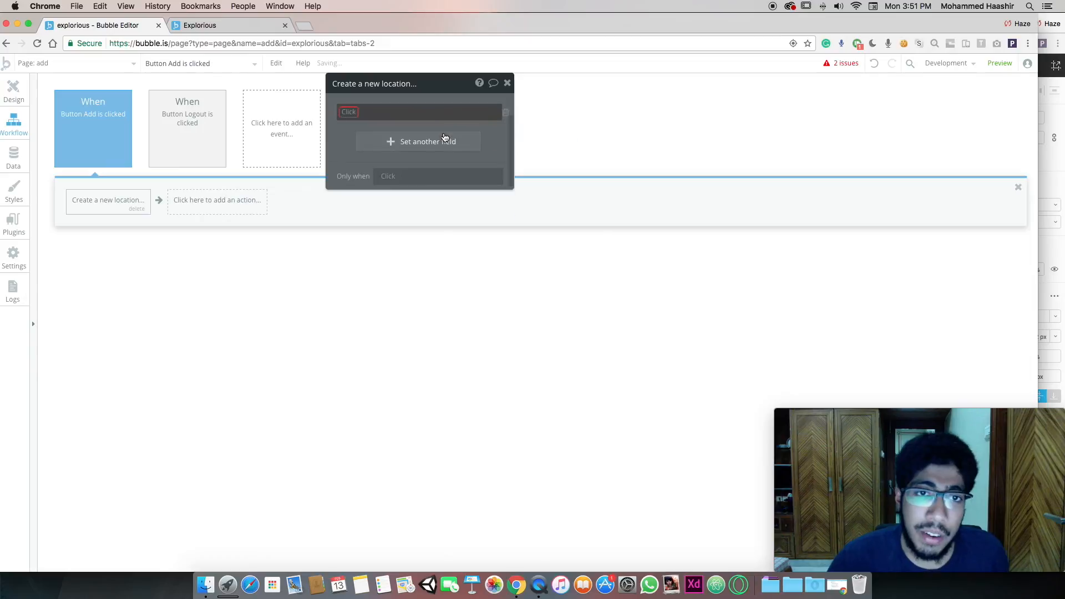
click(425, 165)
click(420, 192)
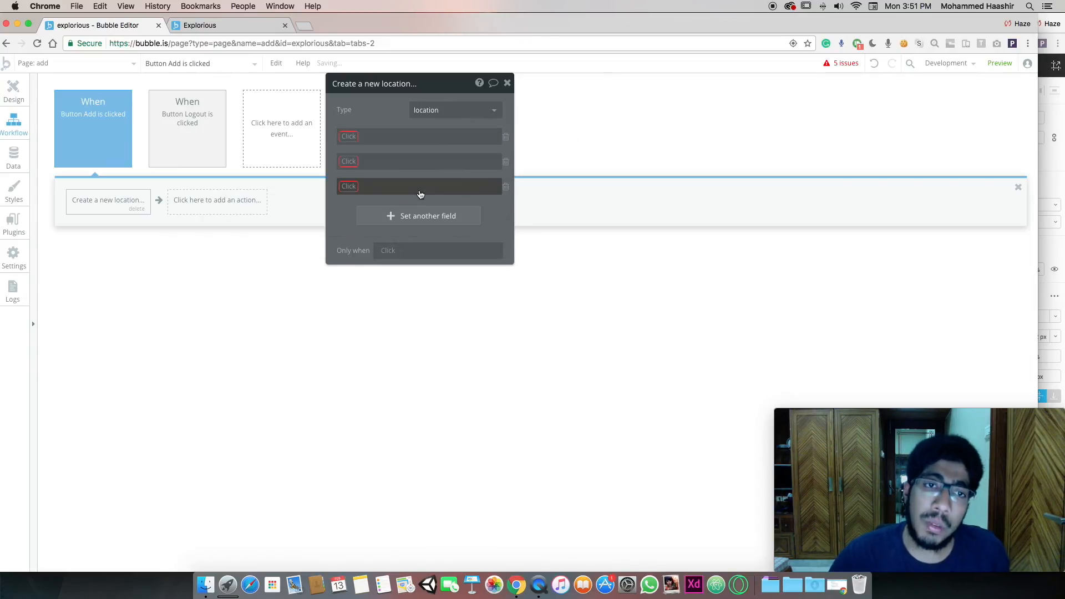
Assign the rows to fields name, map_val, description, and likes
click(351, 140)
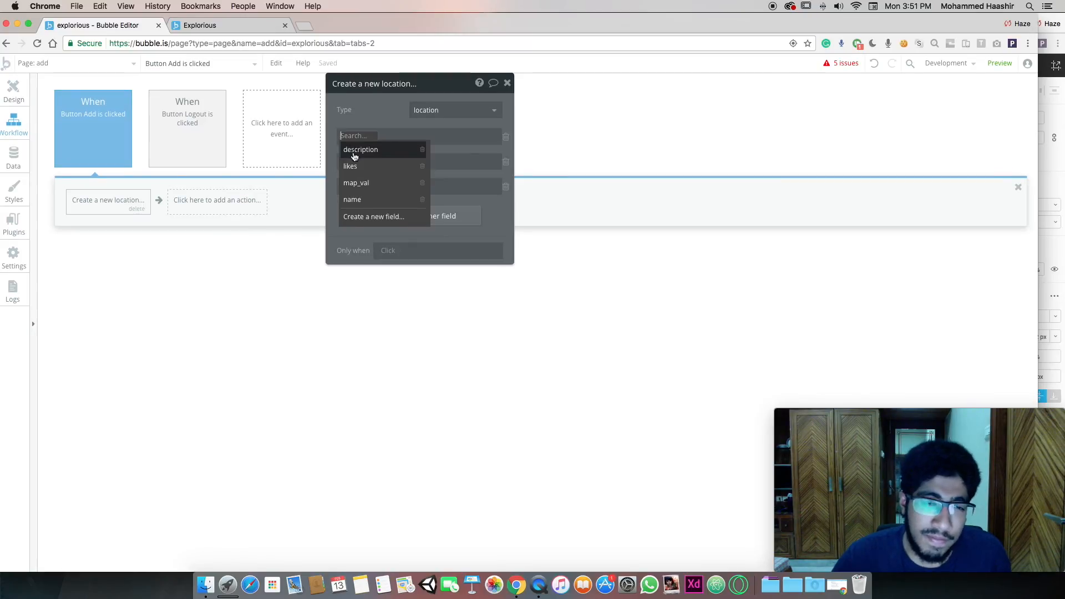
click(352, 199)
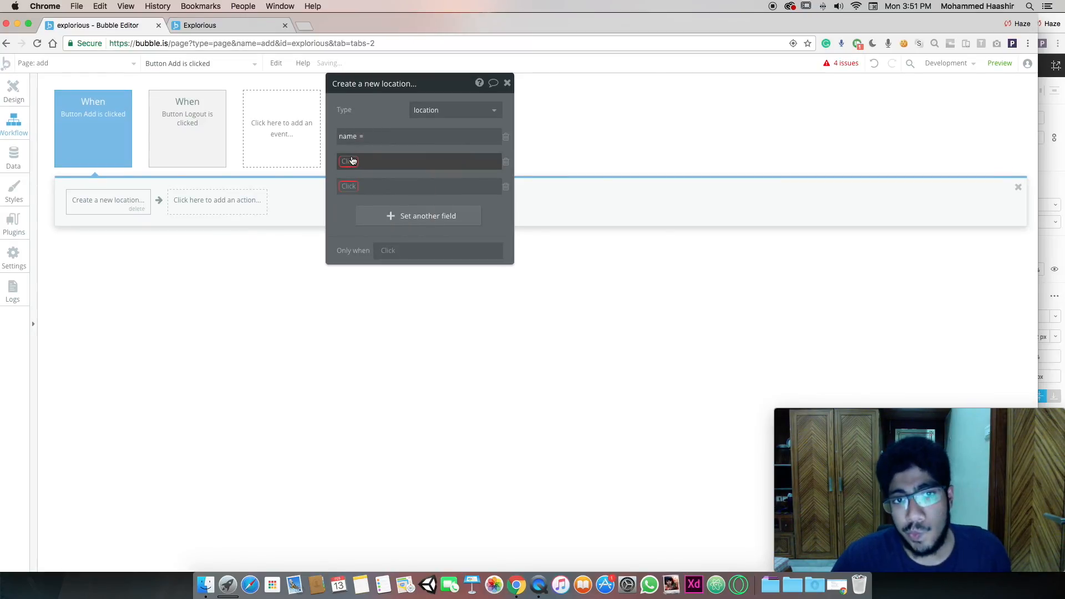
click(352, 160)
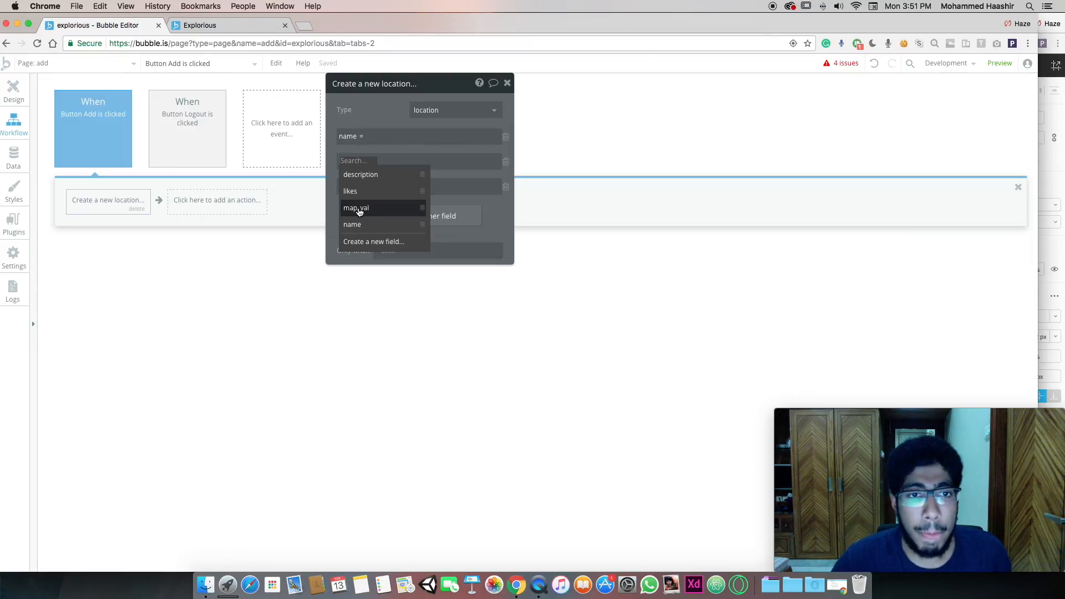
click(359, 210)
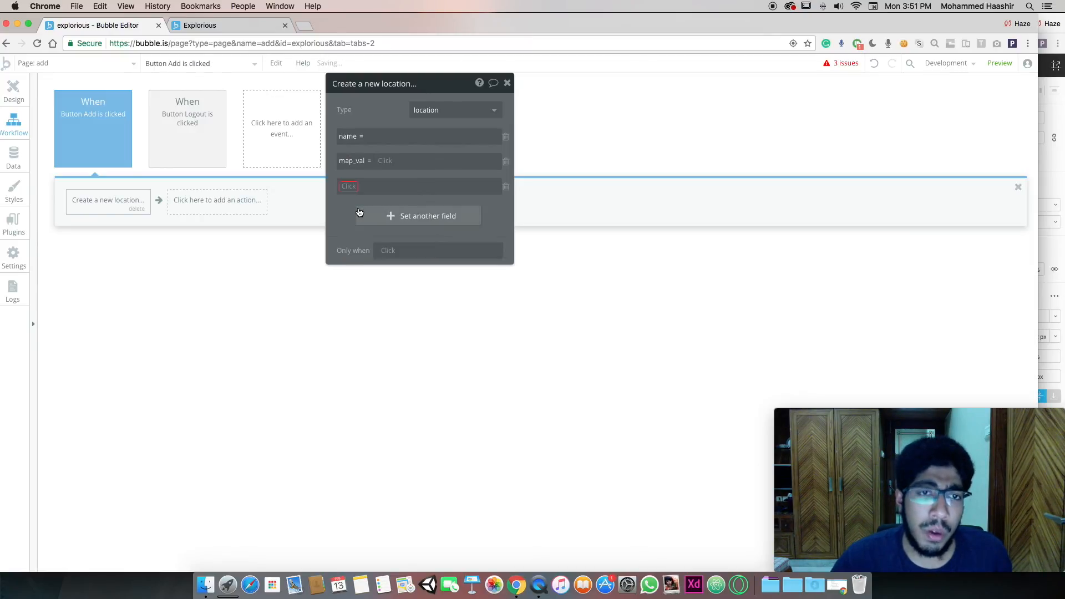
click(355, 186)
click(362, 204)
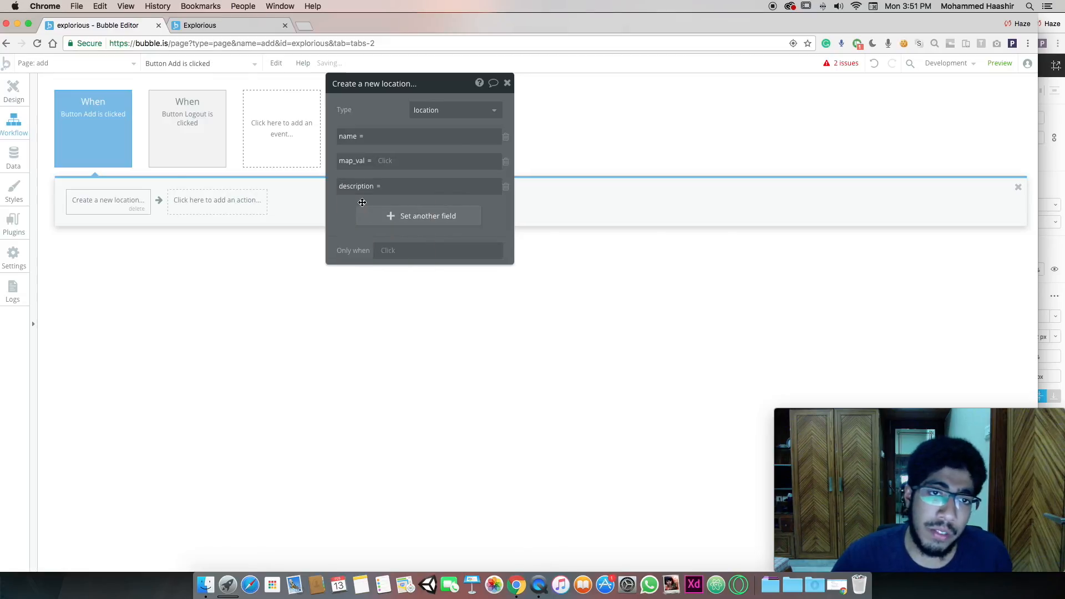
click(391, 212)
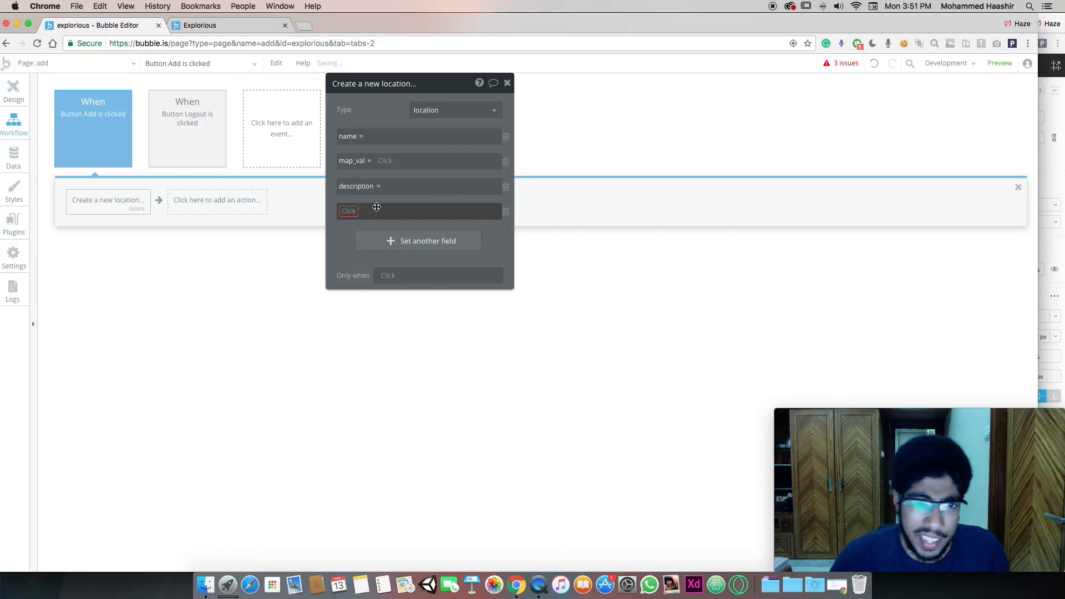
click(351, 210)
click(392, 240)
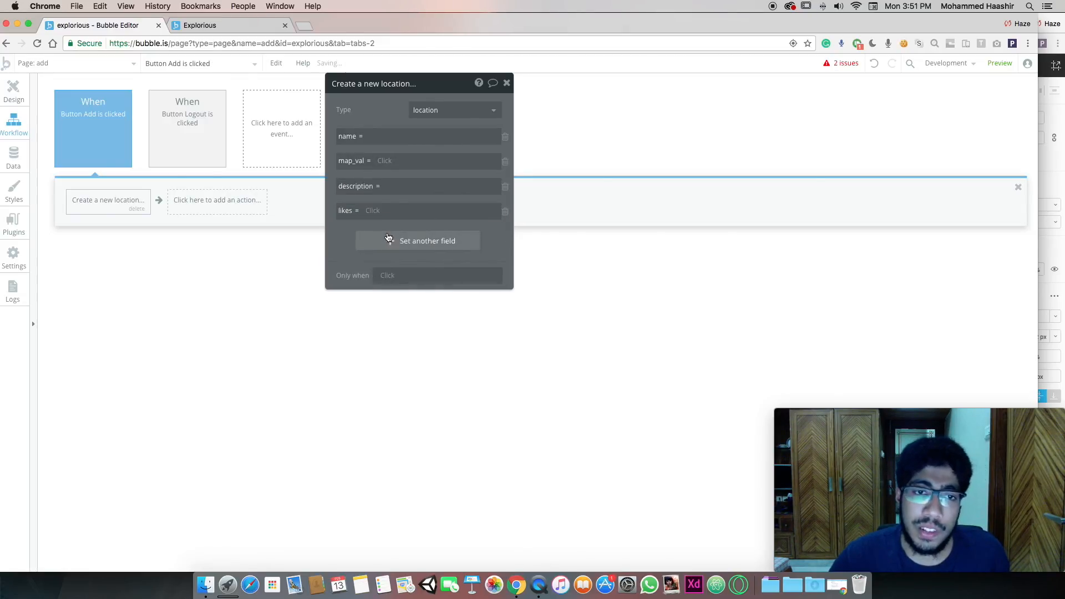
Set likes to 0, name to Input Name's value, description to MultilineInput's value
click(376, 211)
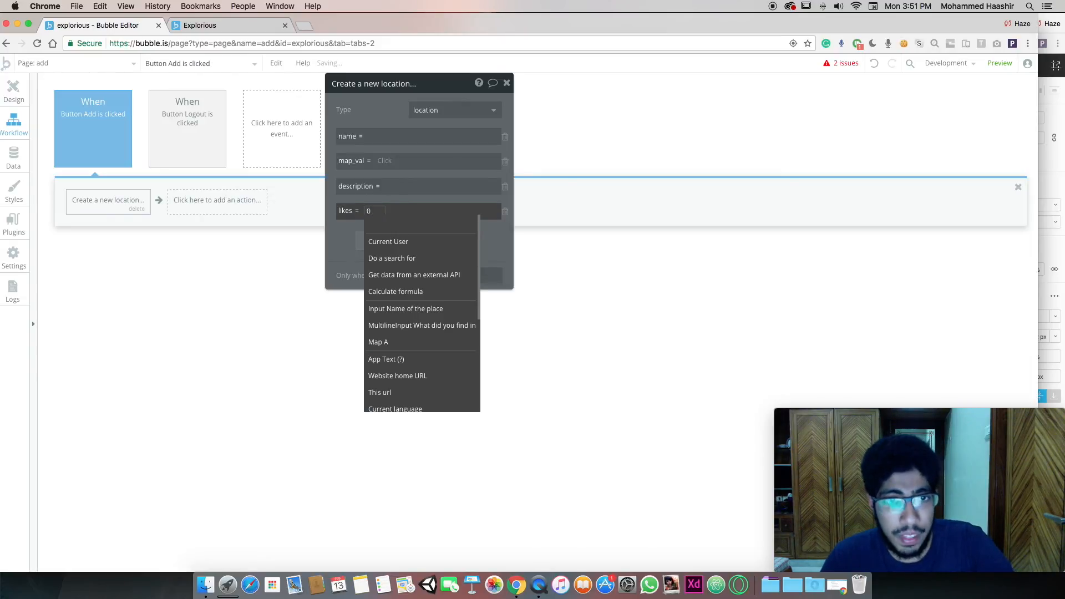
key(Return)
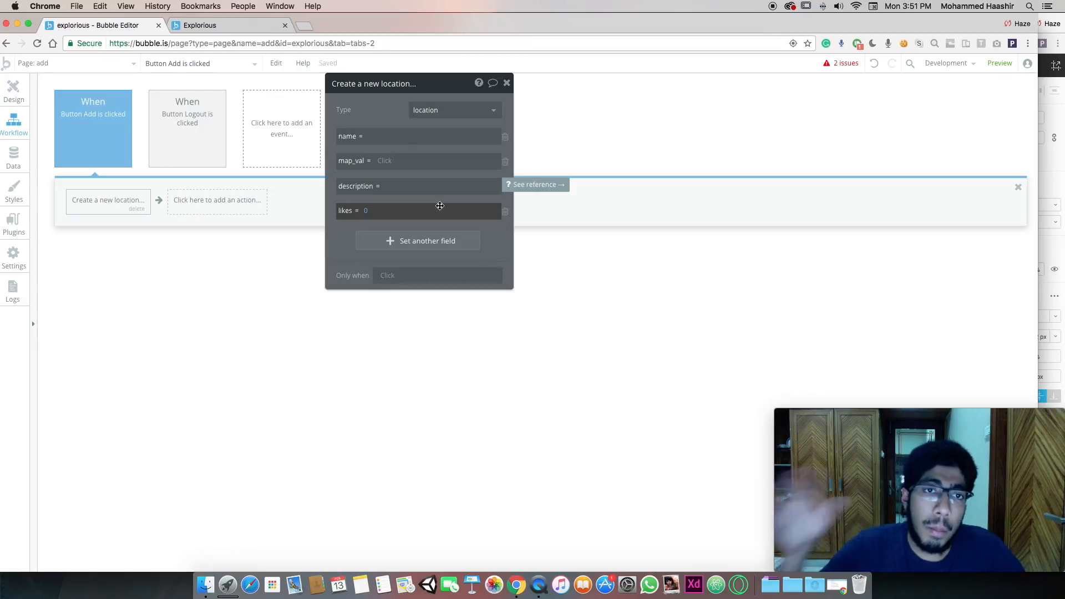
click(392, 188)
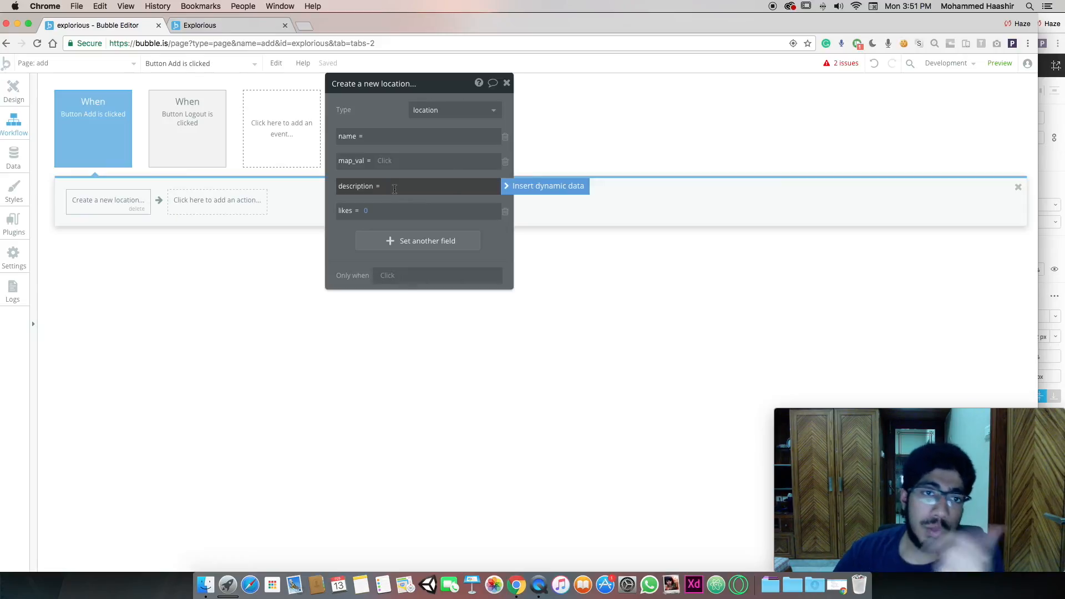
click(384, 135)
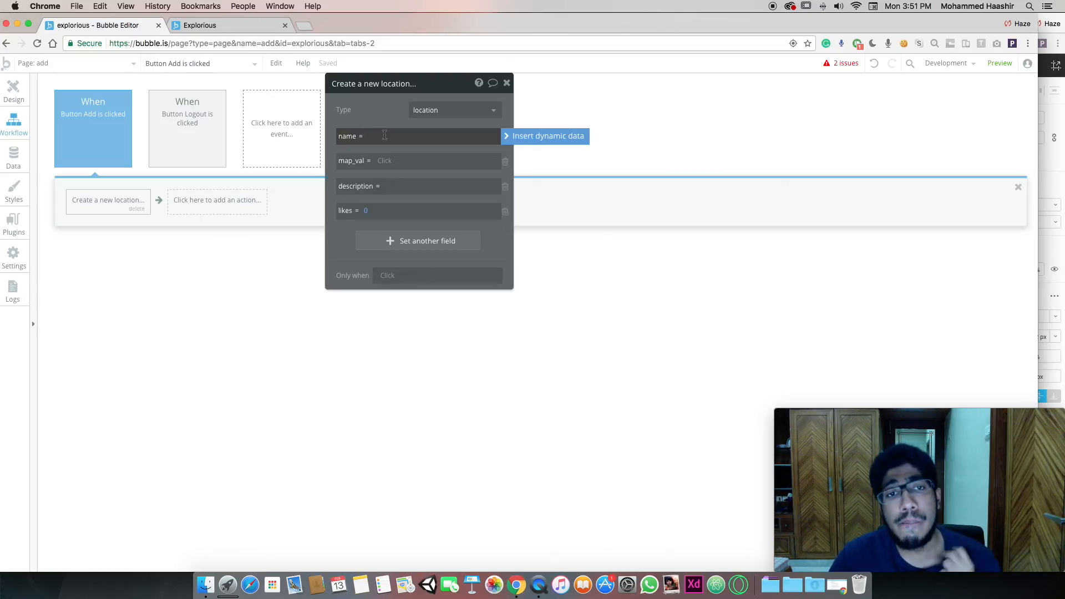
click(551, 140)
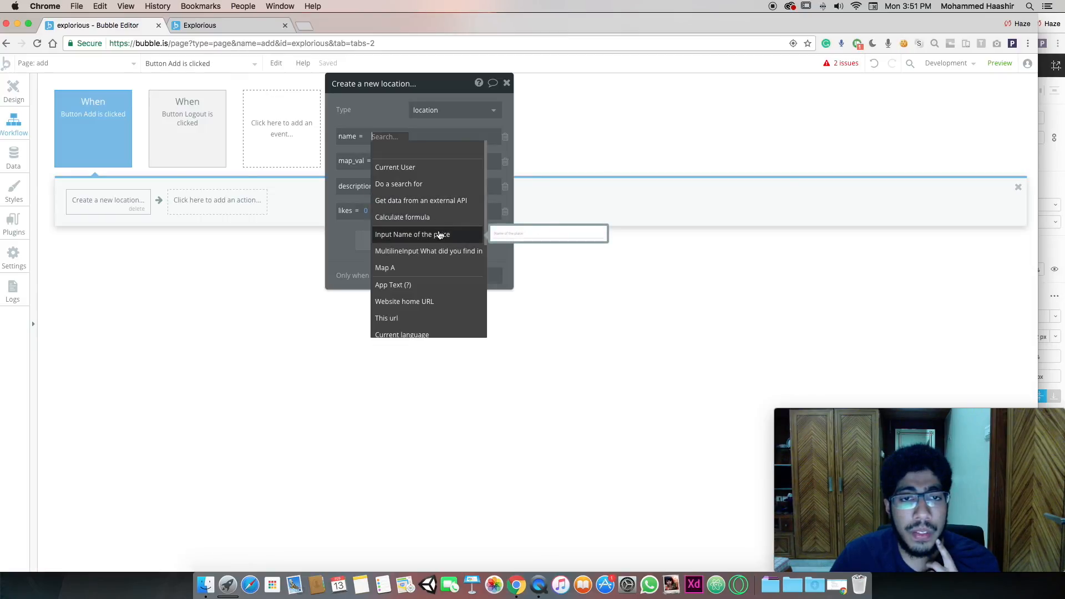
click(433, 235)
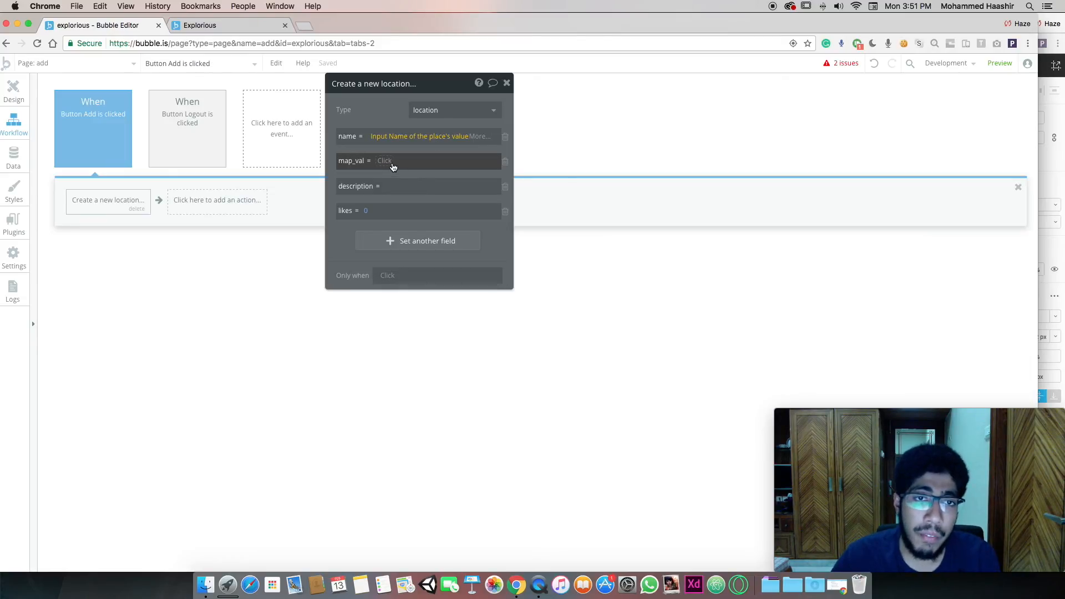
click(386, 187)
click(537, 188)
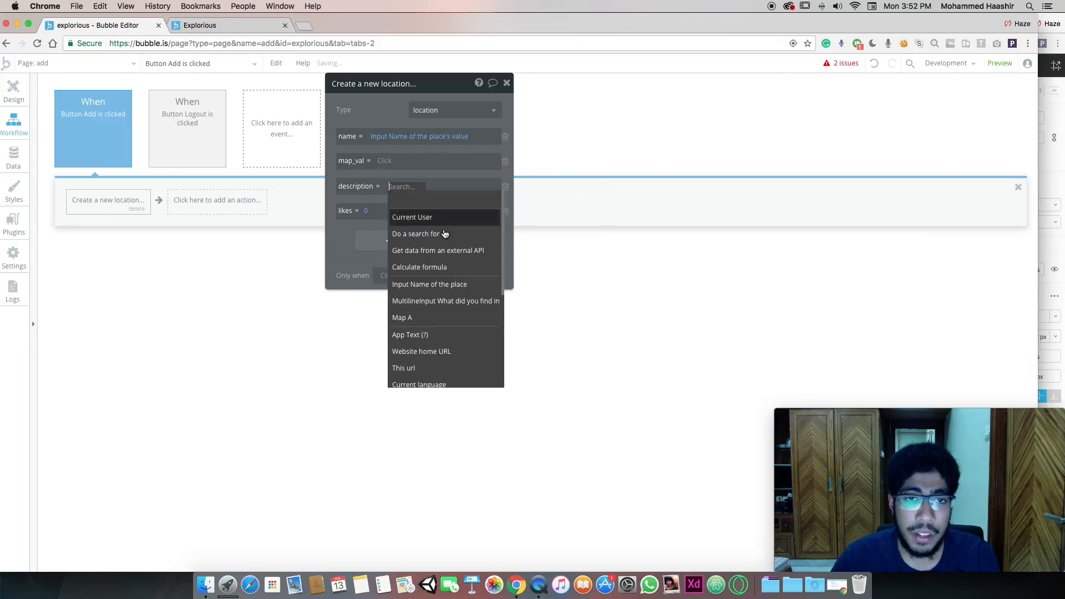
click(437, 304)
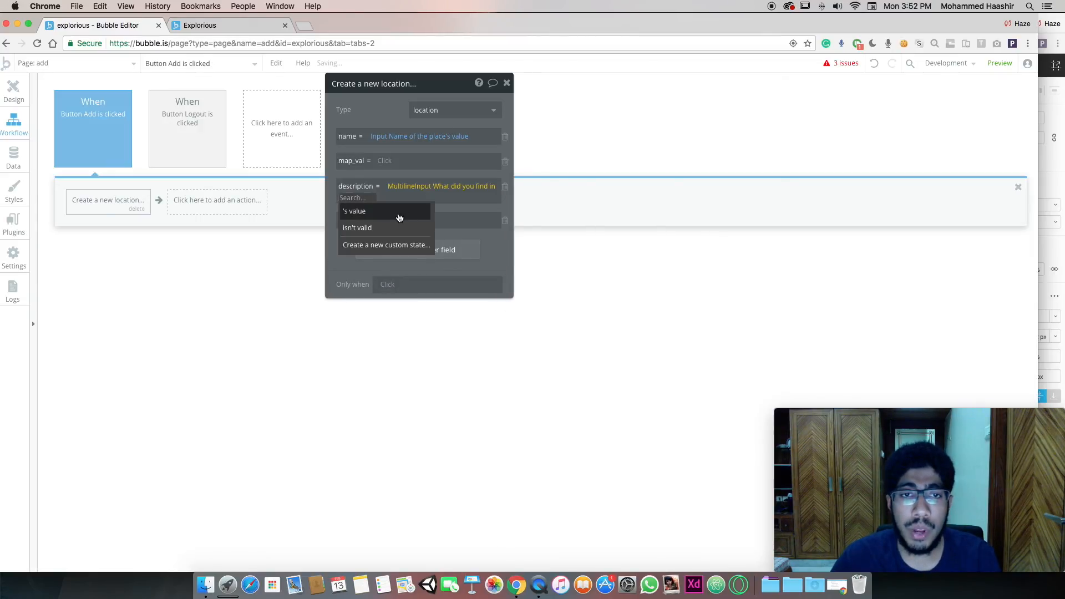
click(398, 217)
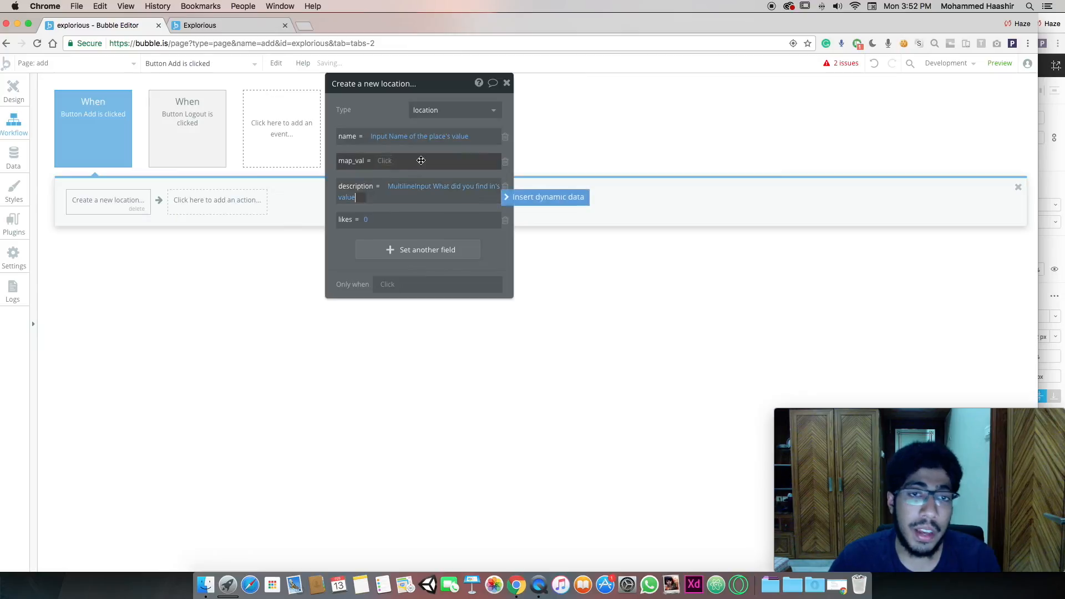
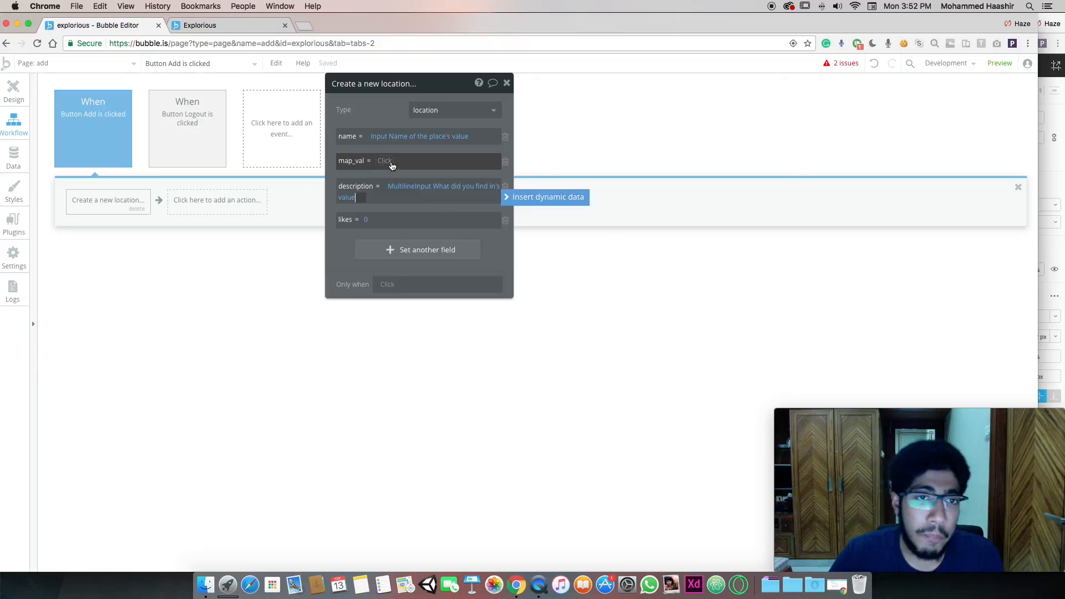
Set the new location's map_val to Map A's center address, then return to the design canvas
click(391, 165)
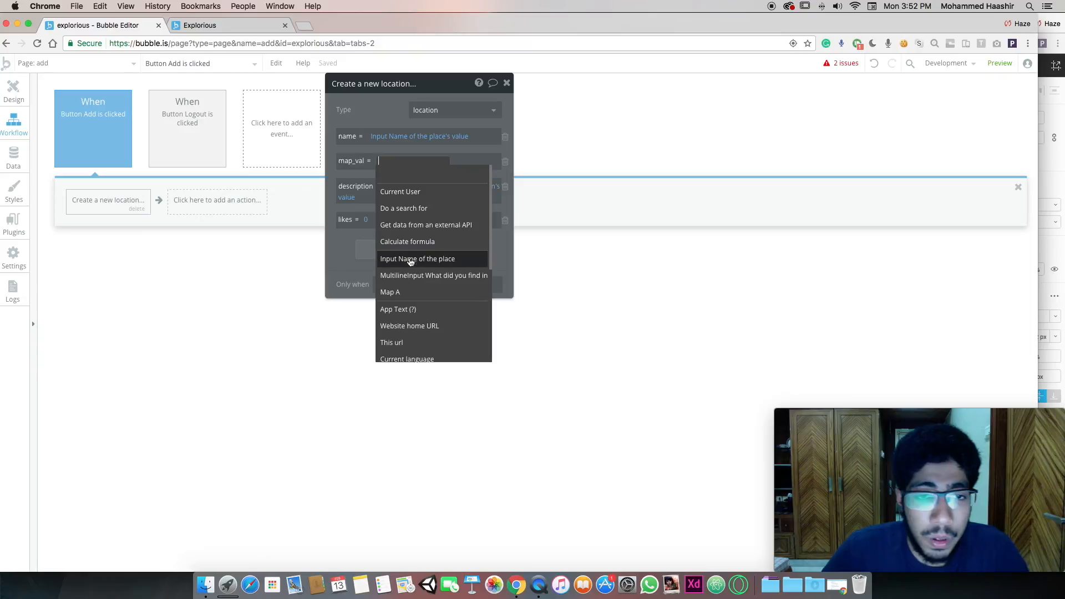
click(409, 291)
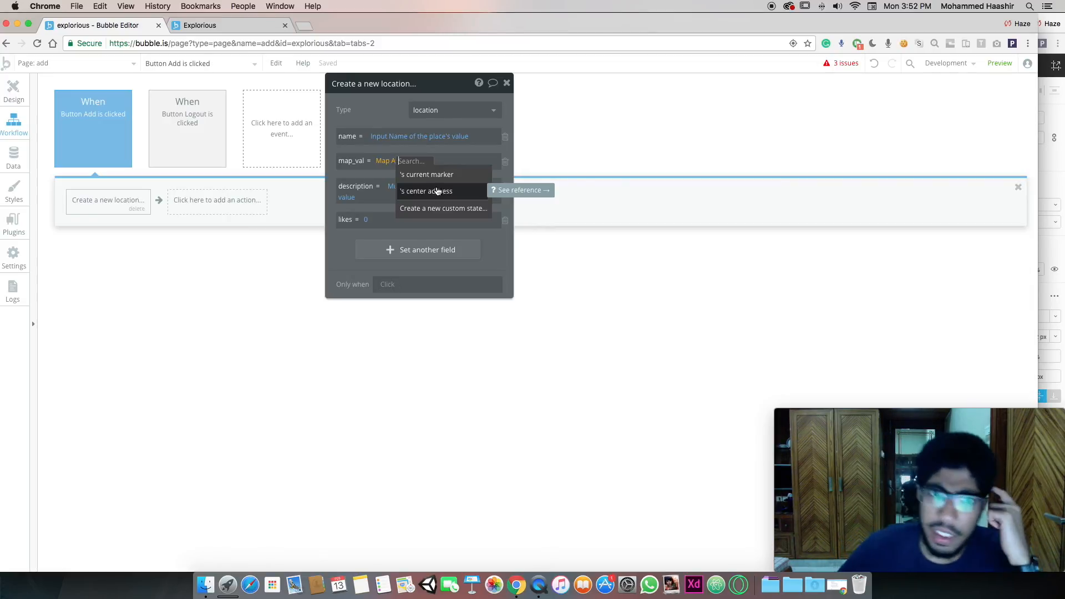
click(444, 175)
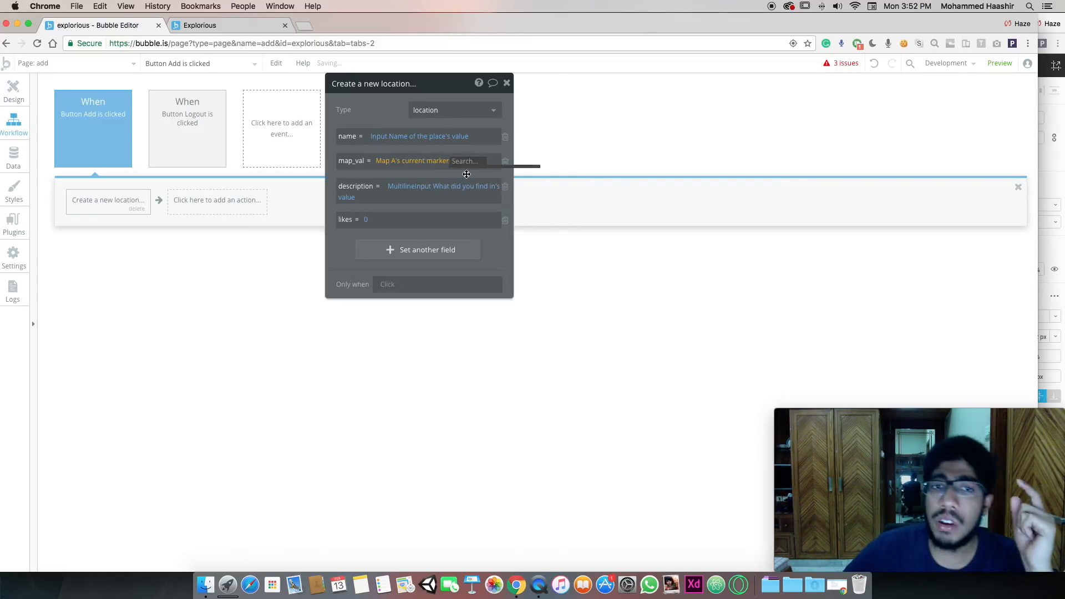
click(405, 183)
click(441, 161)
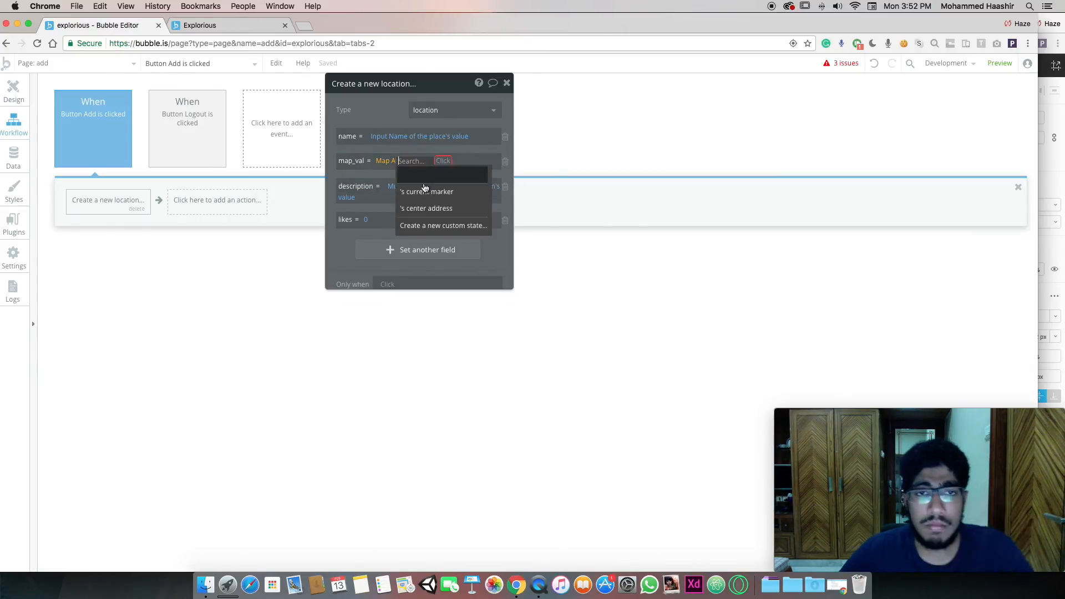
click(428, 209)
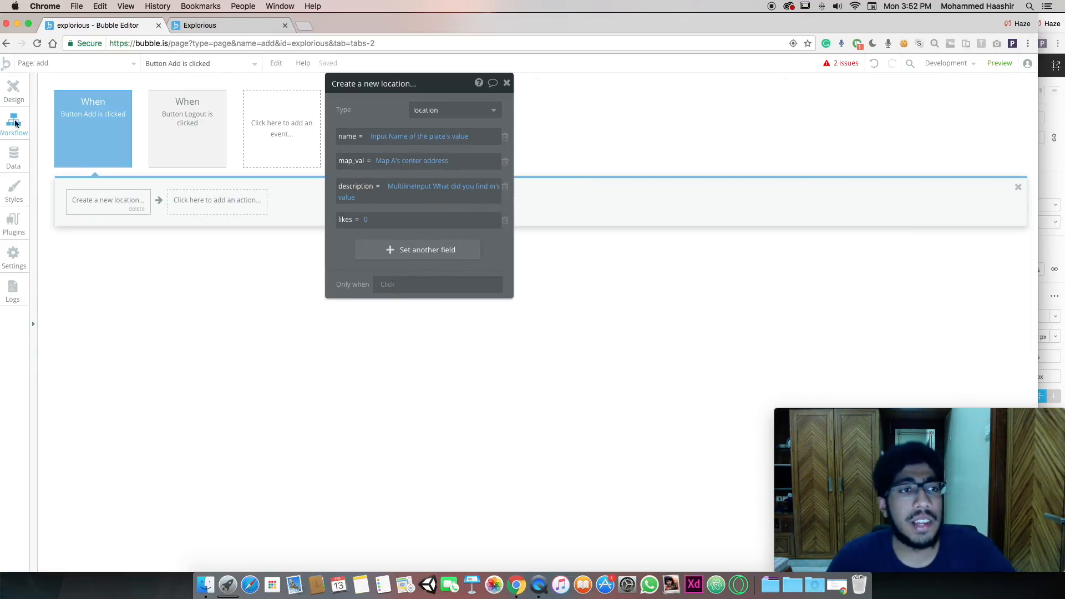
click(7, 98)
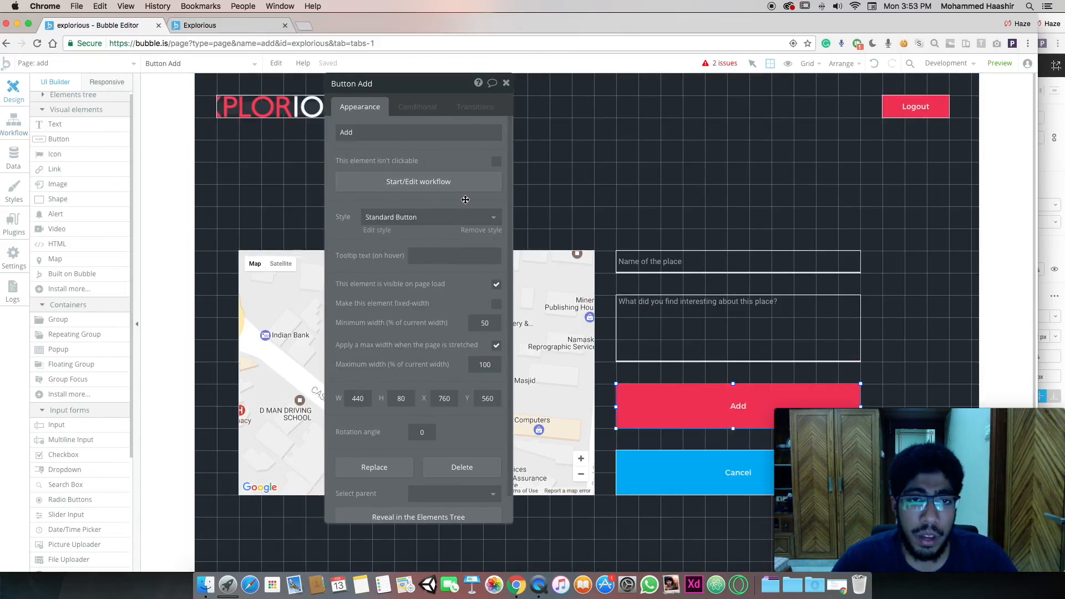
Add a Go to page listing action after the Add button's create-location step
click(431, 182)
click(228, 200)
mouse_move(223, 241)
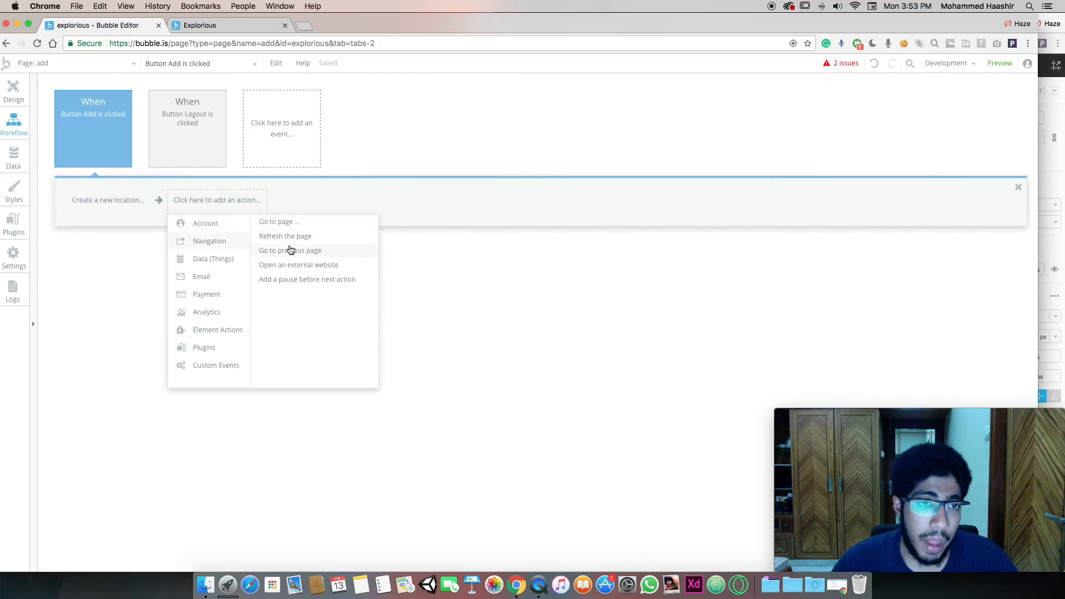
click(283, 221)
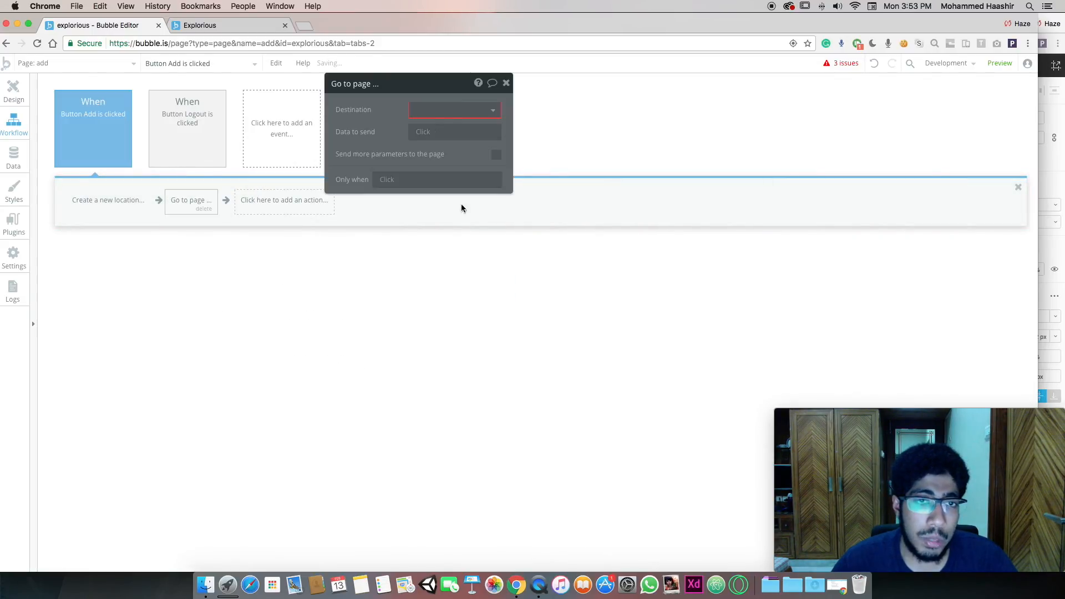
click(454, 110)
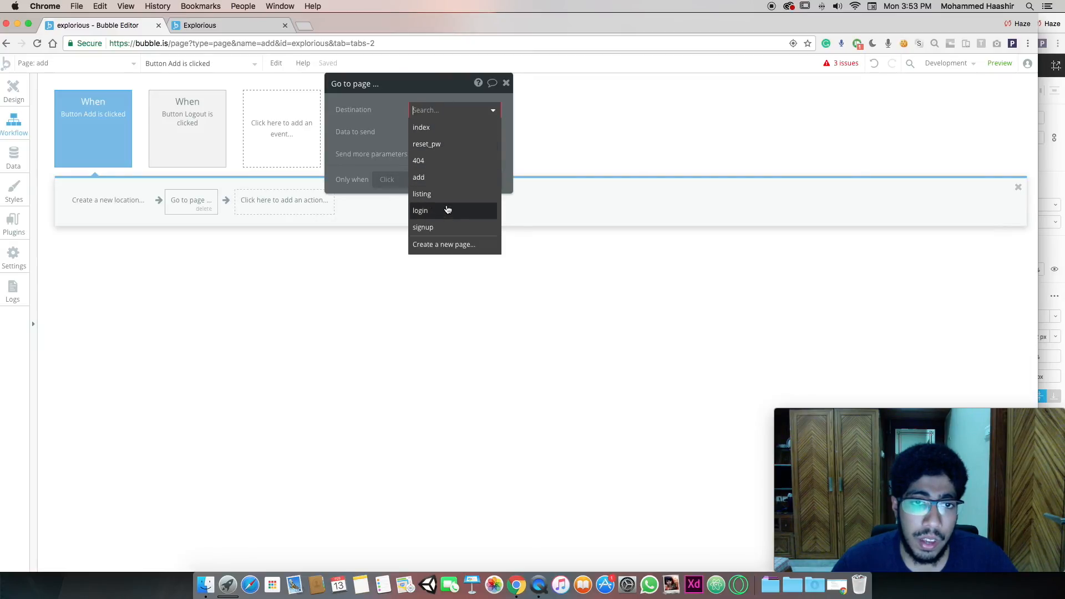
click(435, 193)
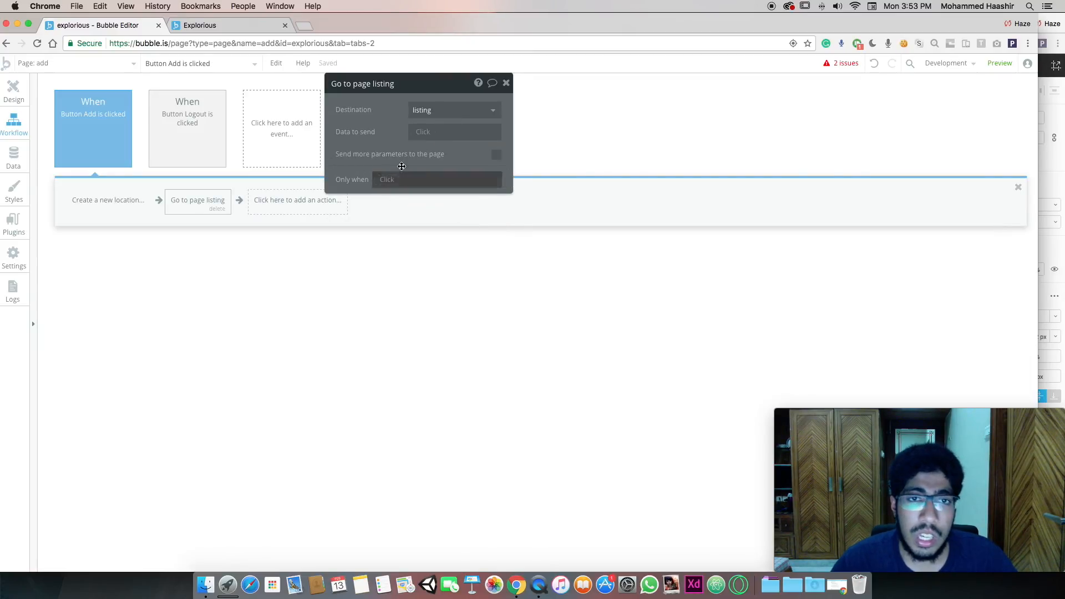
click(28, 90)
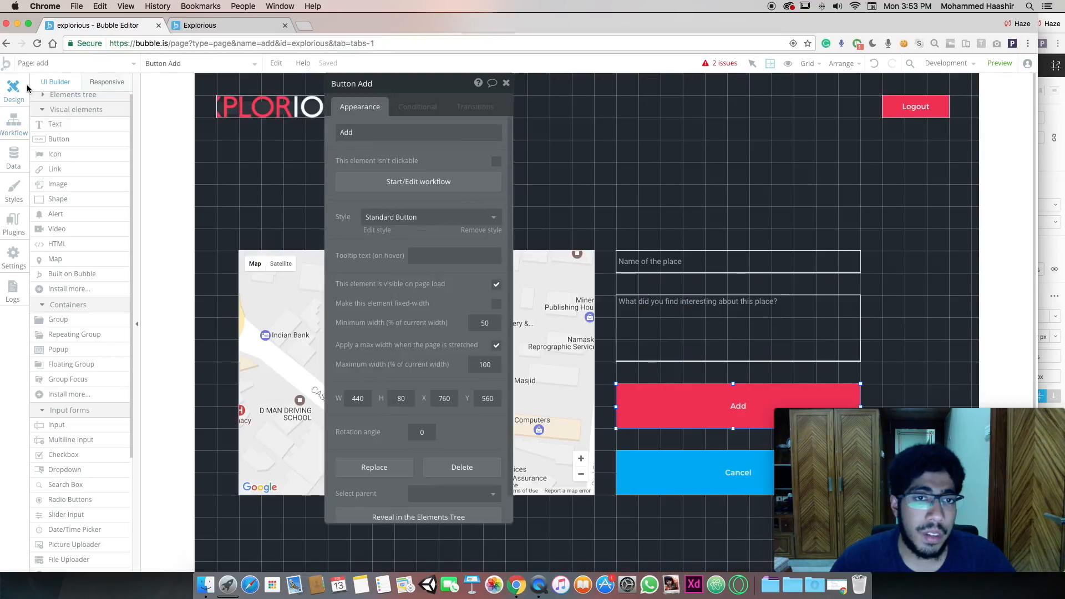
Give the Cancel button a workflow that goes to the listing page
click(688, 480)
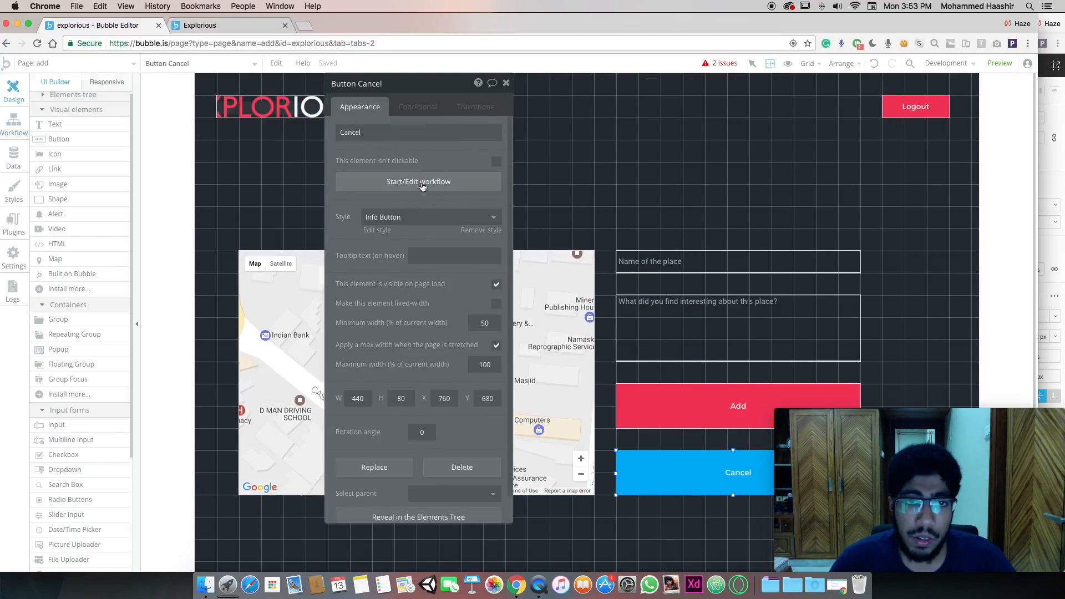
click(419, 188)
click(150, 201)
mouse_move(119, 238)
click(161, 221)
click(452, 110)
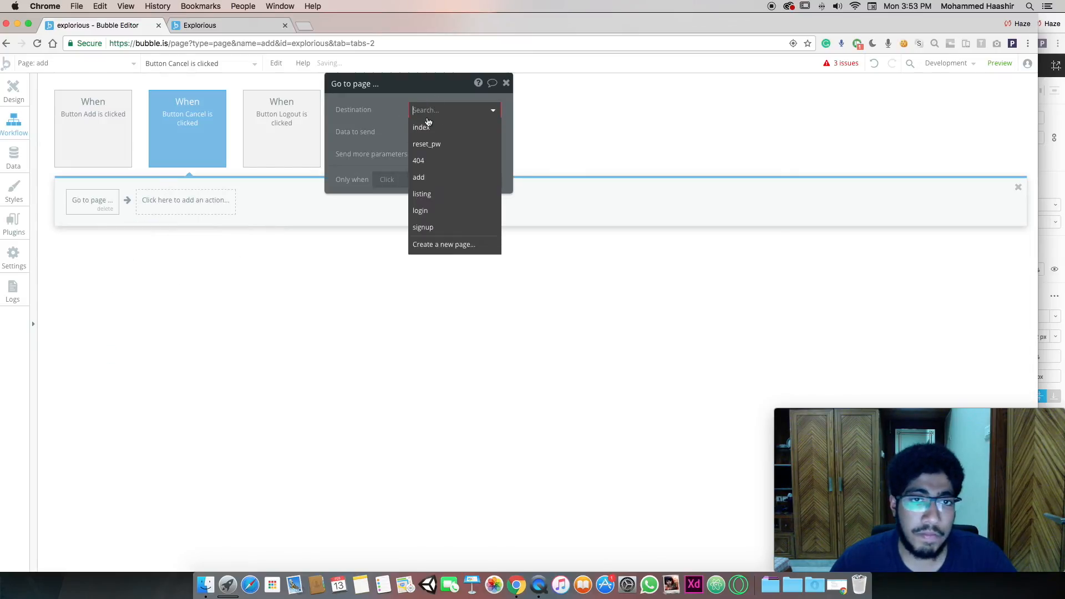
click(423, 194)
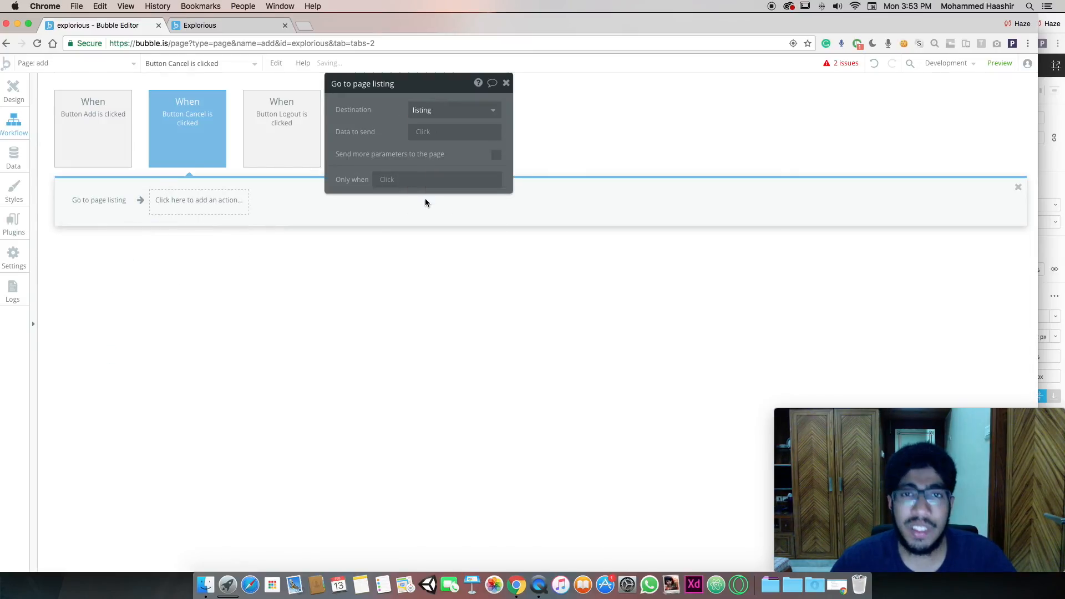
click(6, 86)
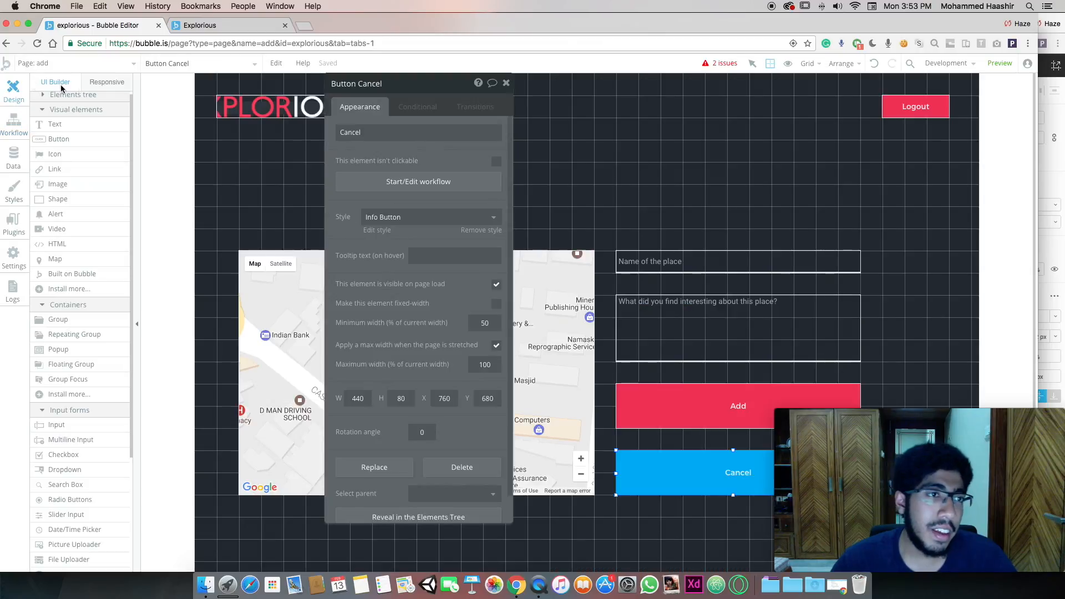
click(857, 183)
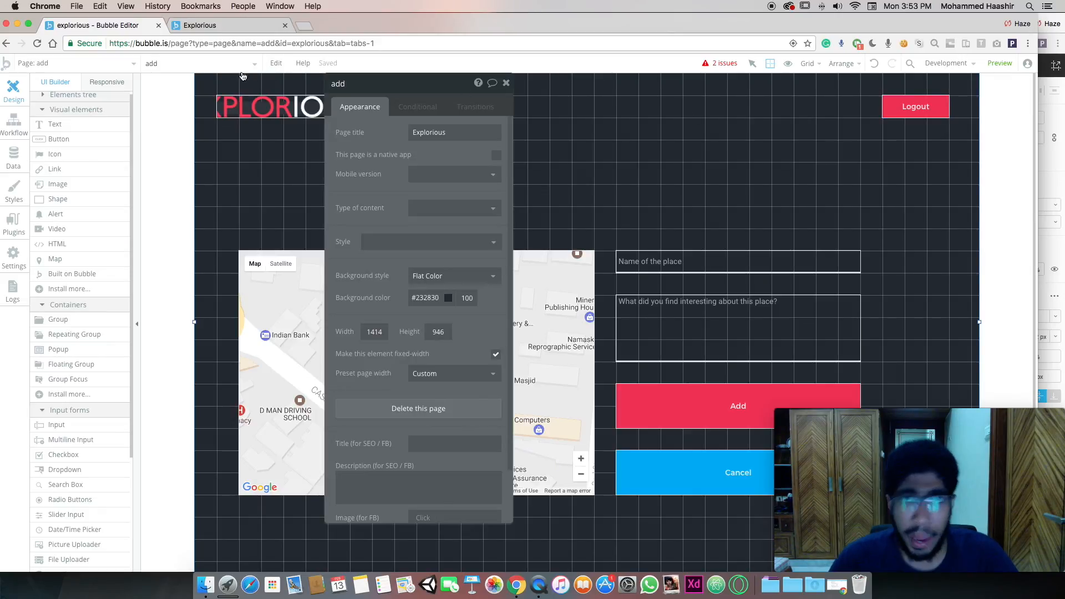
On the listing page, set RepeatingGroup A's type of content to location
click(100, 64)
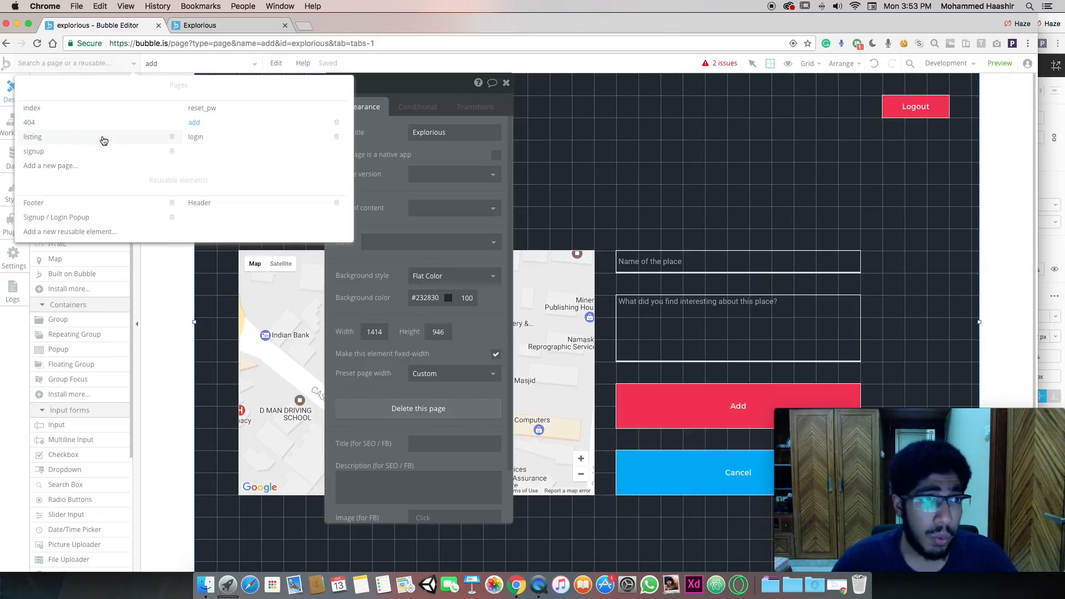
click(103, 140)
click(578, 187)
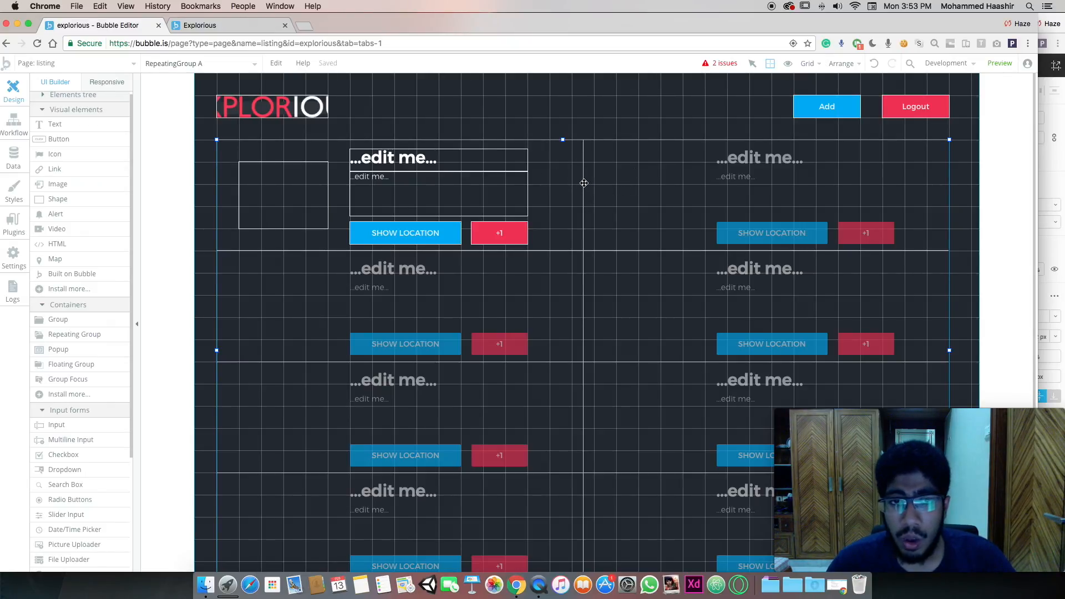
double_click(575, 184)
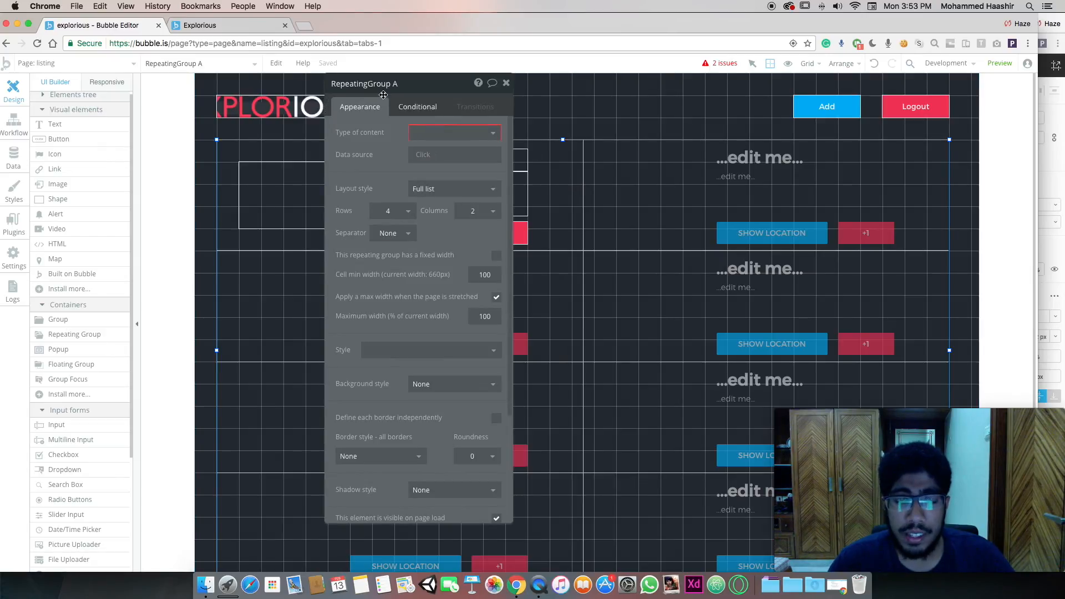
drag(444, 100, 872, 121)
click(882, 160)
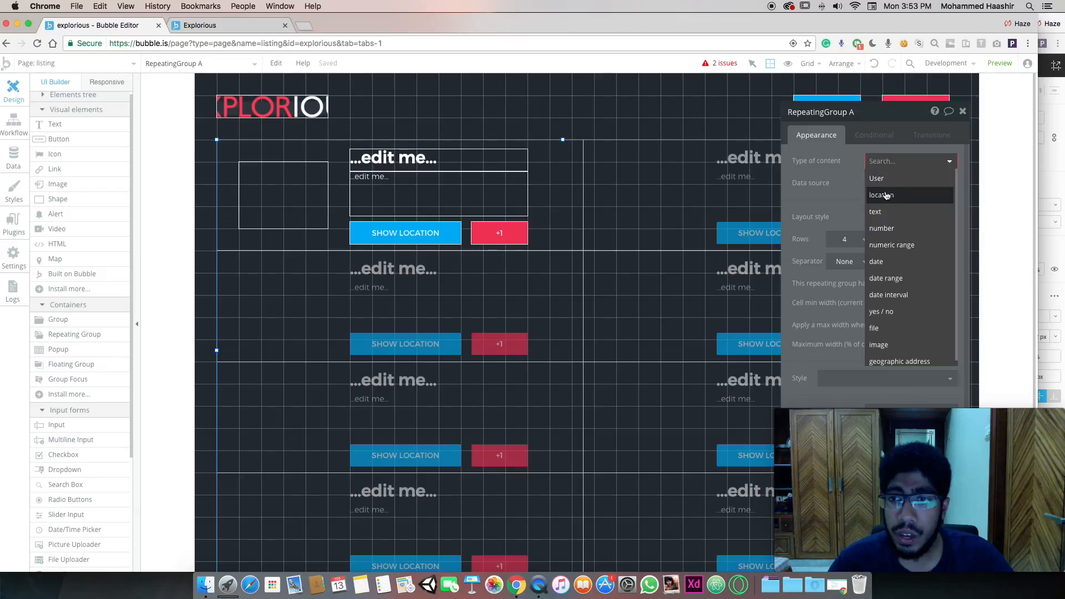
click(886, 194)
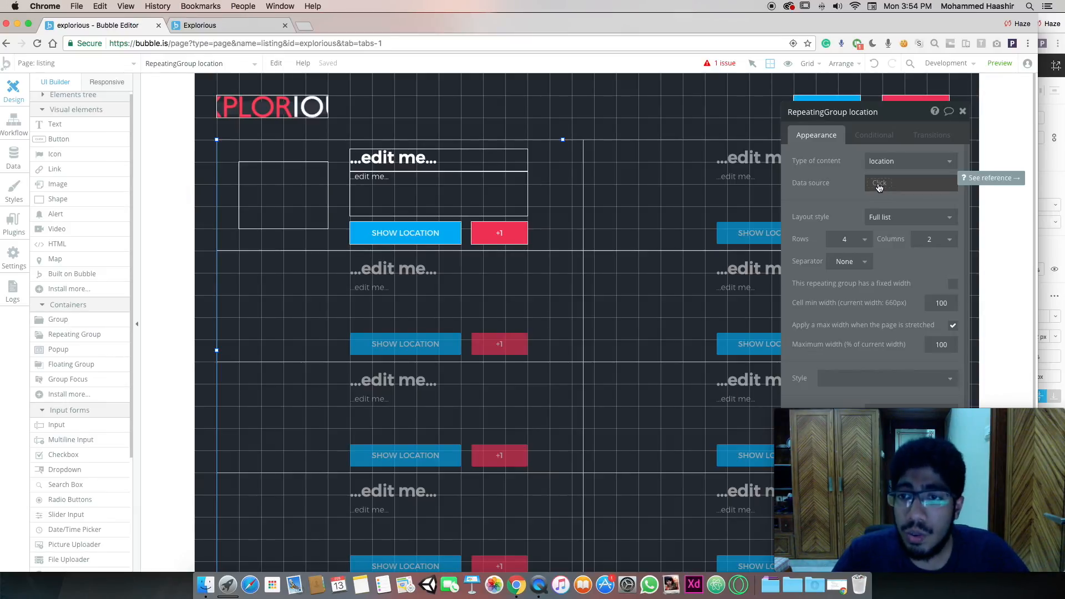
Make the repeating group's data source a search for locations sorted by likes
click(880, 184)
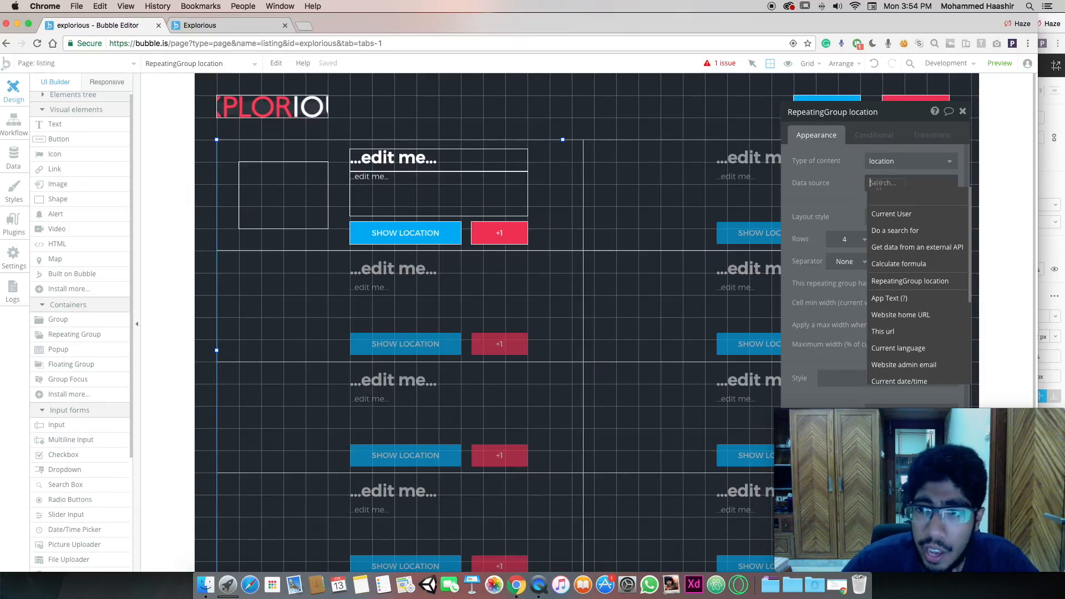
click(890, 230)
click(739, 139)
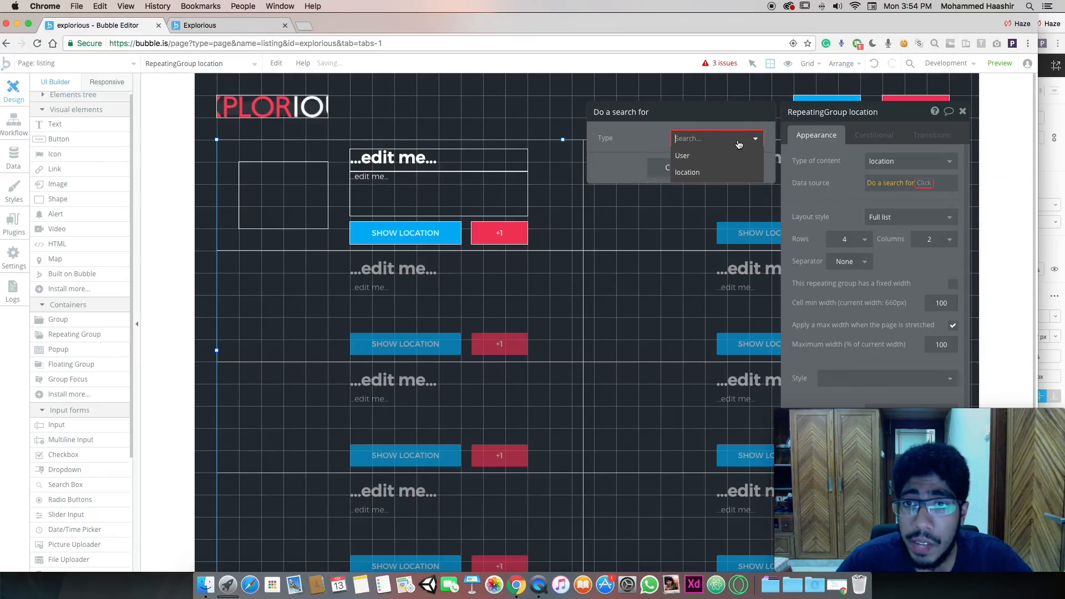
click(735, 174)
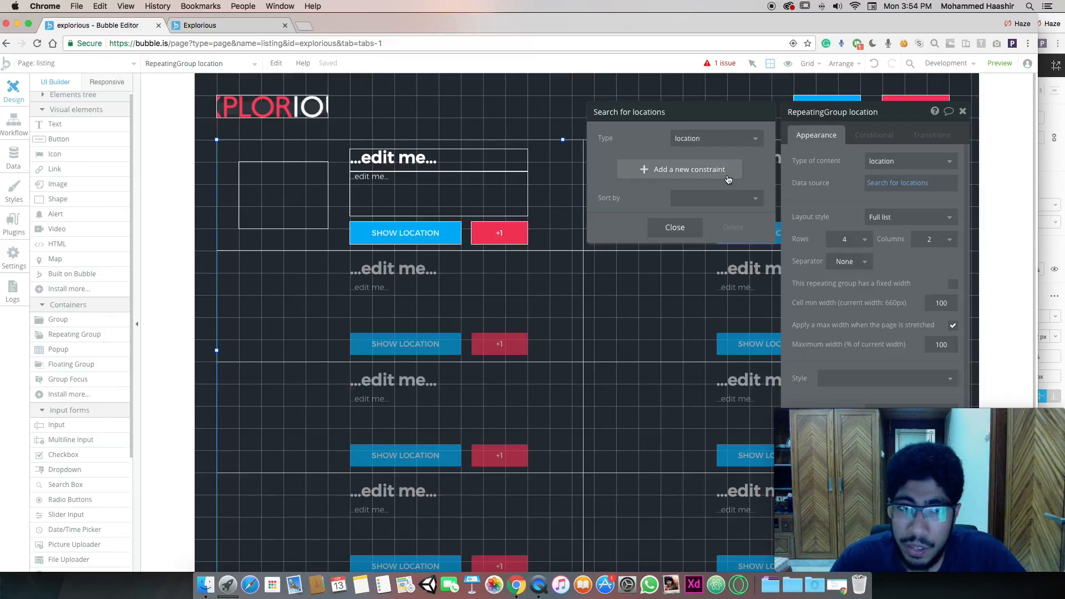
click(728, 197)
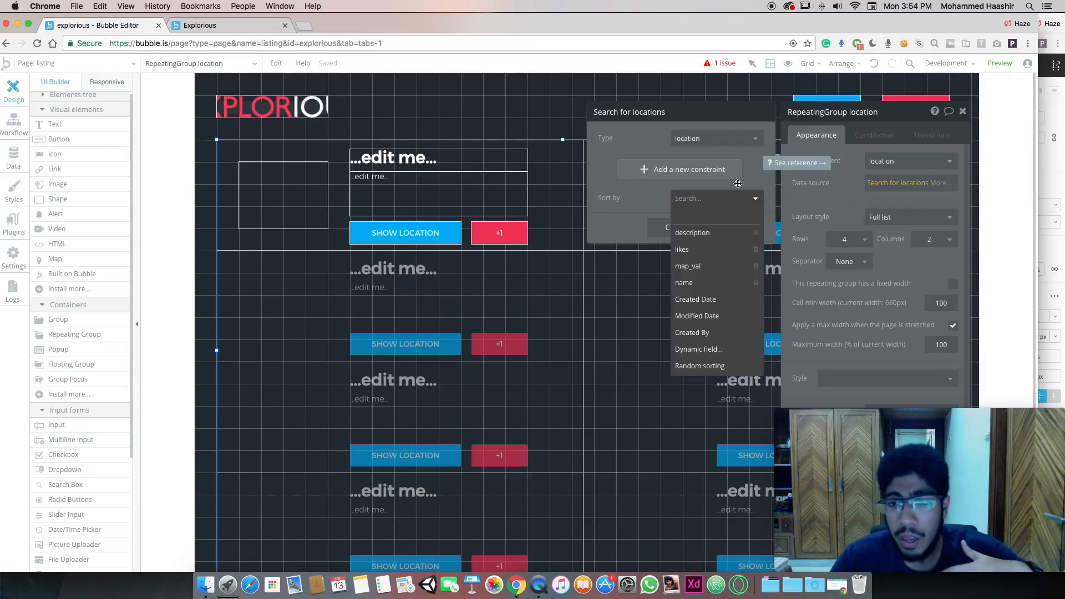
click(712, 247)
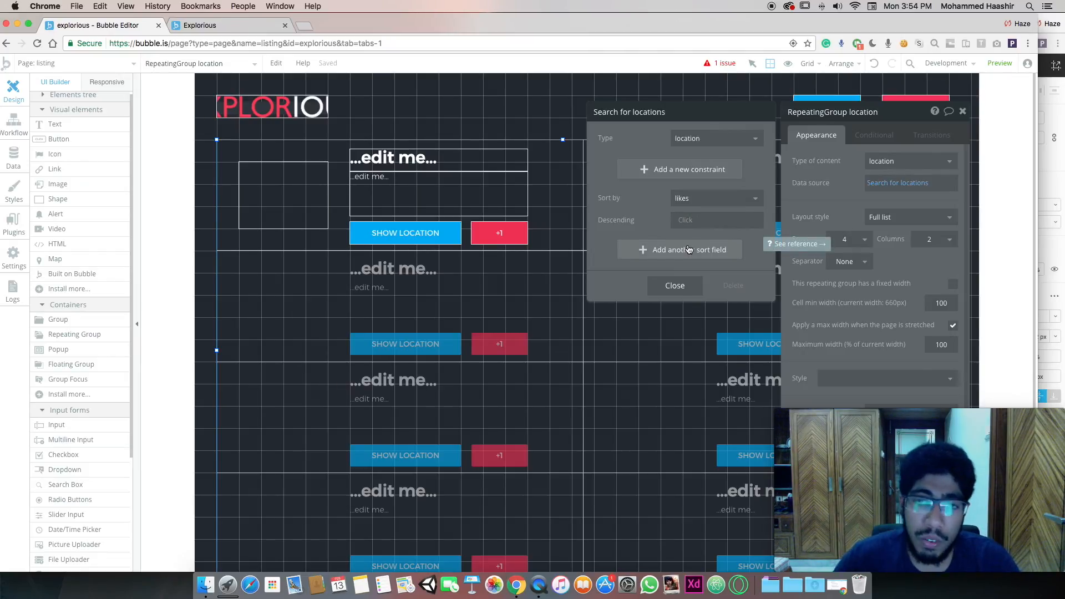
Add a second sort by map_val distance from Current geographic position's formatted address
click(689, 249)
click(688, 246)
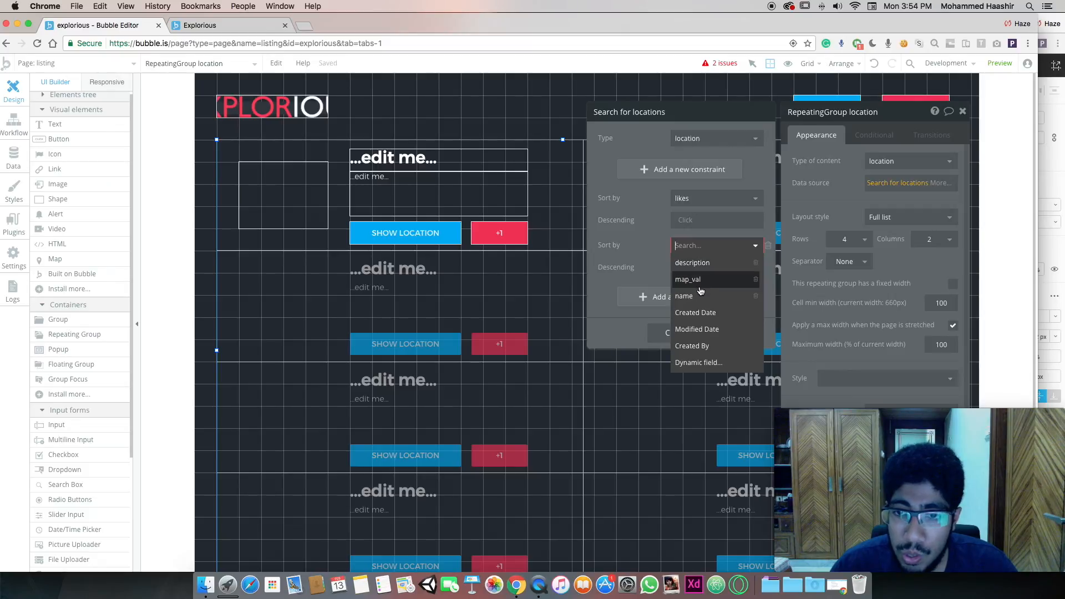
click(700, 283)
click(691, 269)
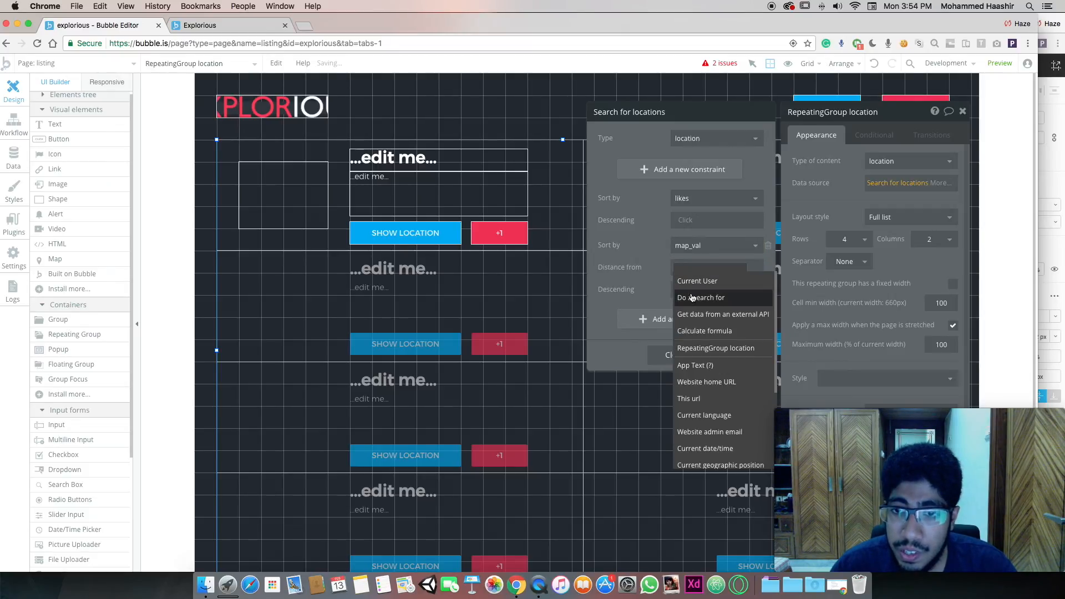
click(696, 282)
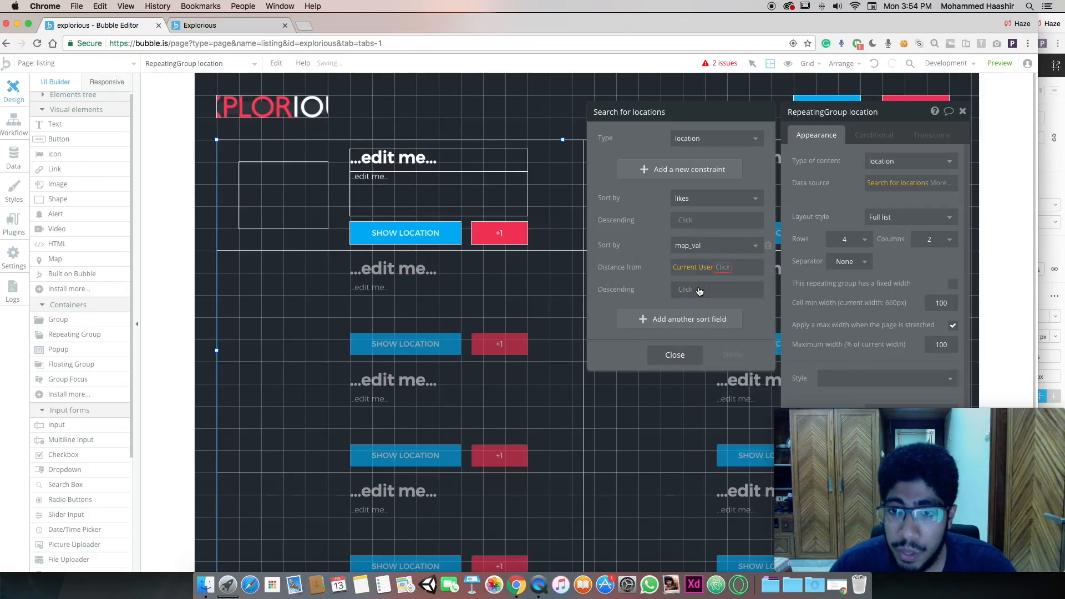
scroll(749, 333, down, 2)
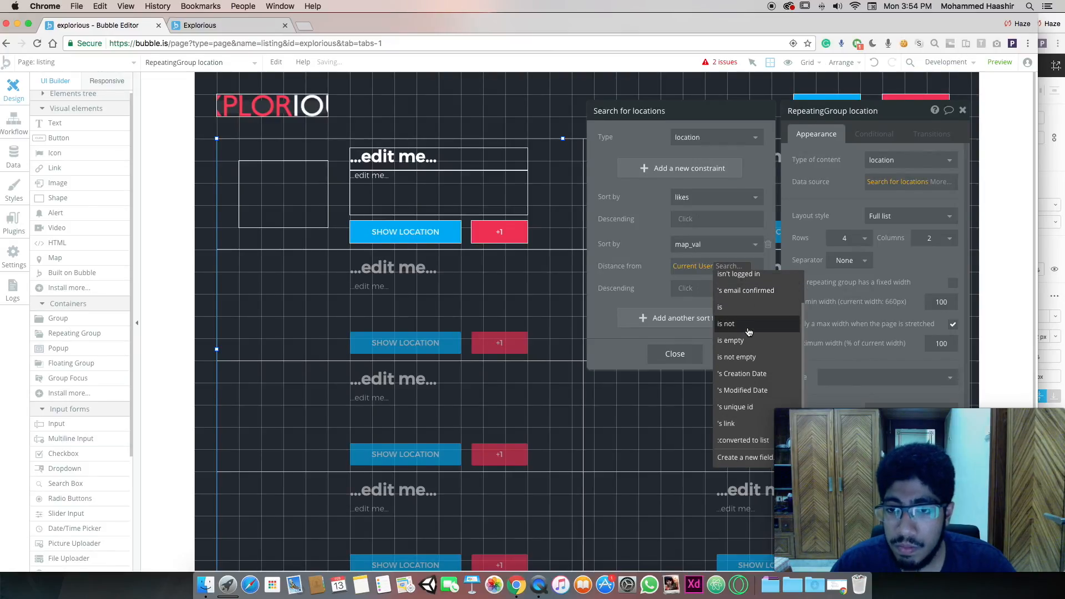
click(653, 274)
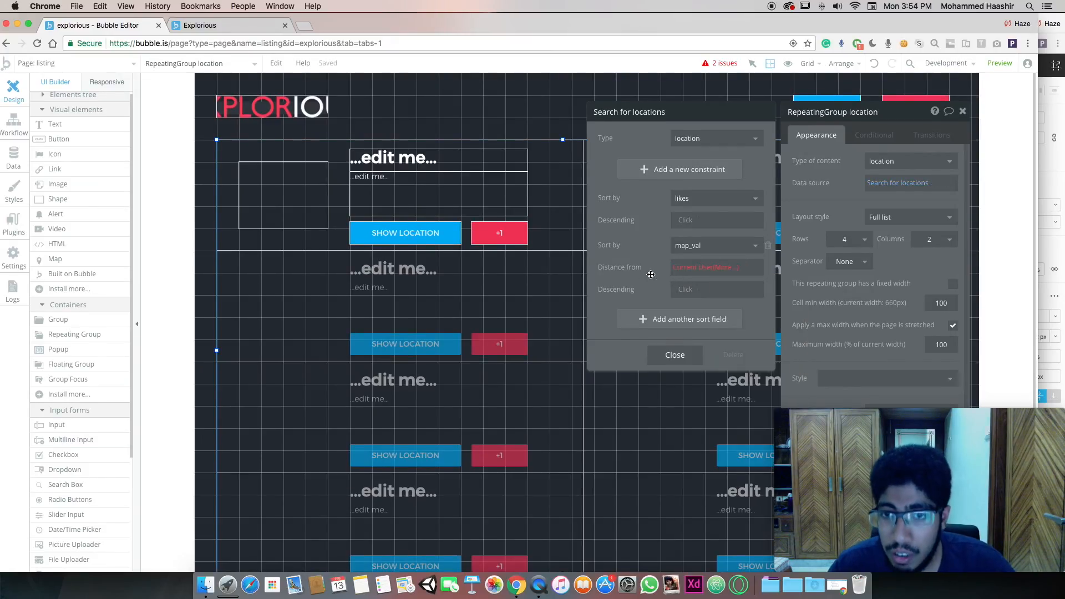
click(738, 274)
key(BackSpace)
click(629, 277)
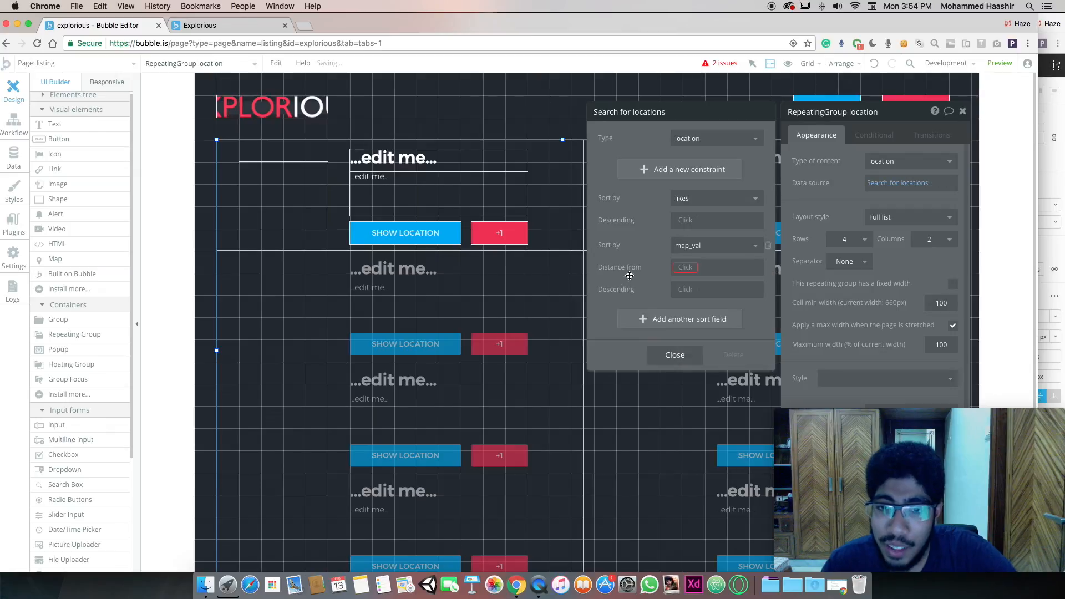
click(688, 267)
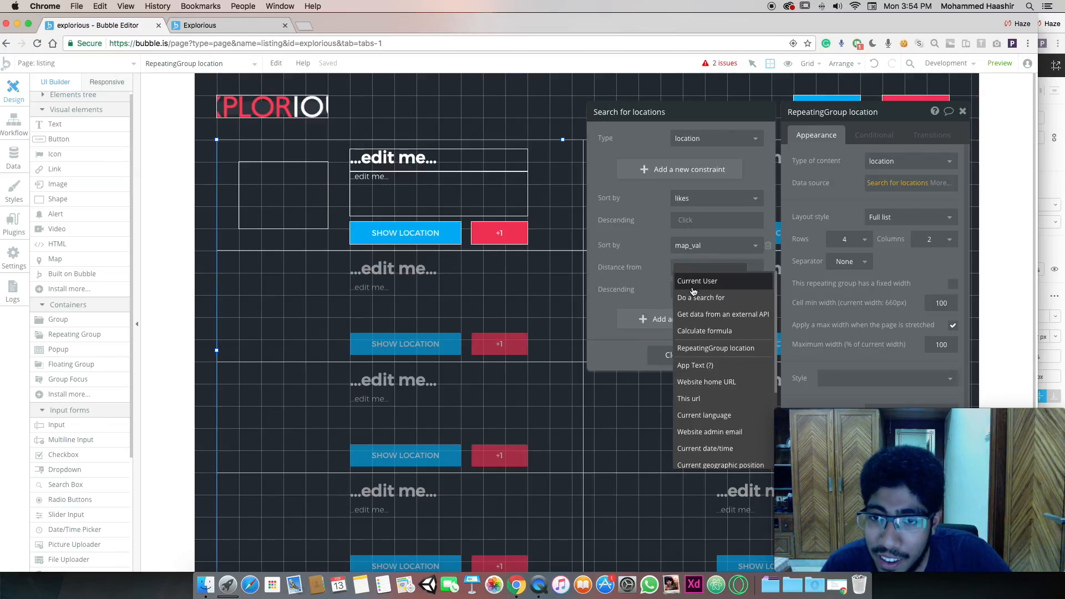
scroll(721, 350, down, 3)
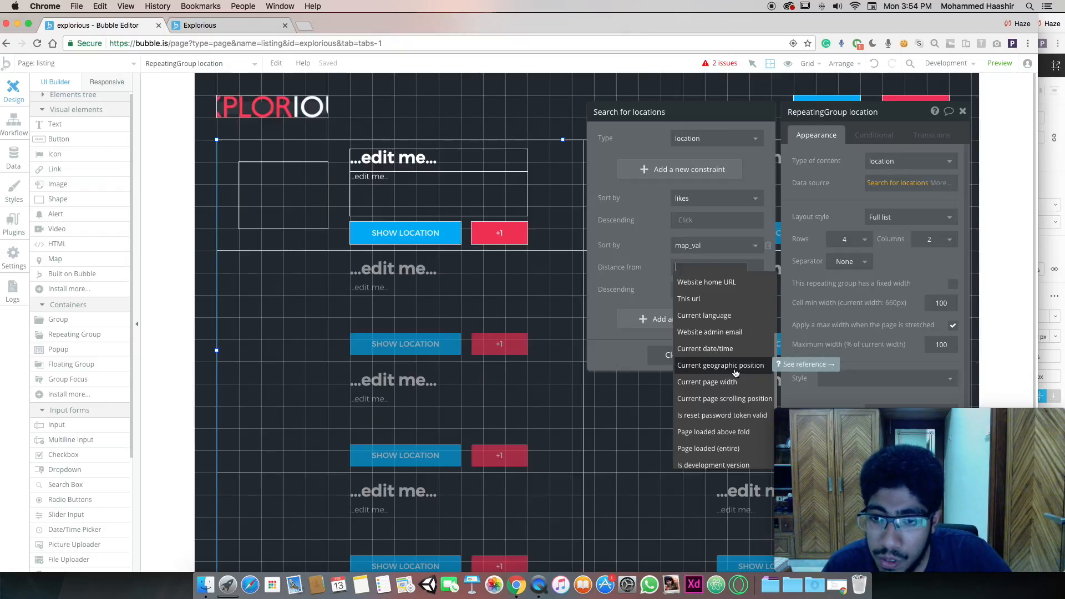
click(735, 369)
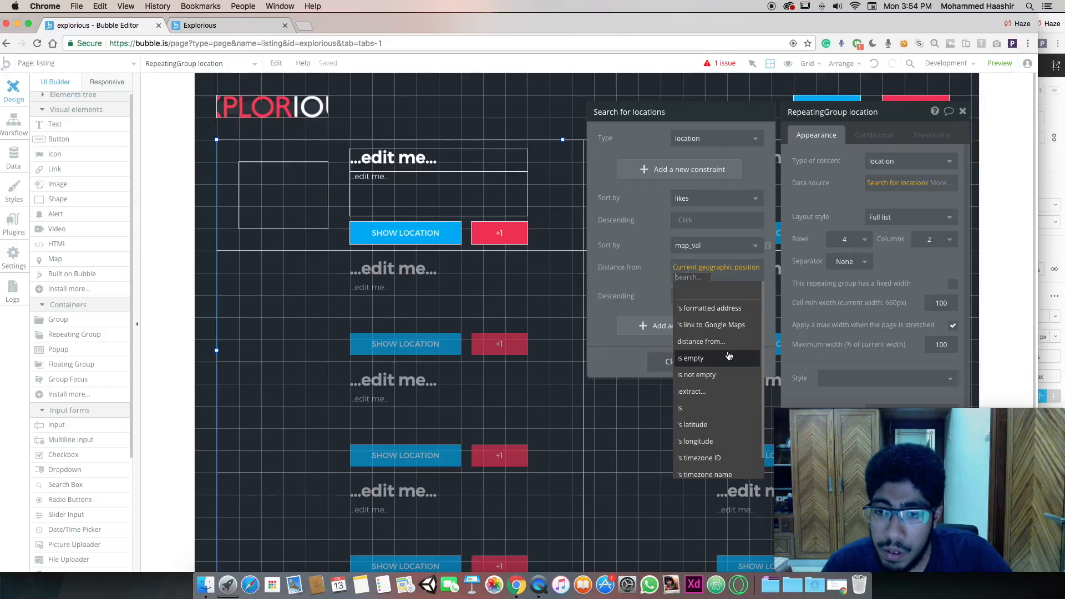
scroll(729, 355, down, 2)
scroll(729, 355, up, 3)
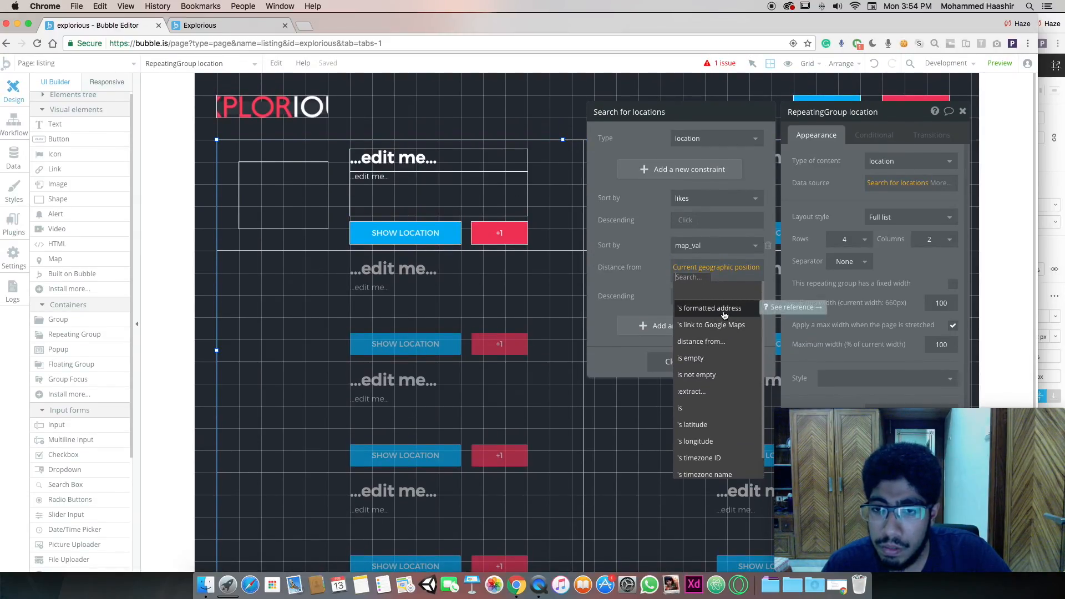
click(722, 309)
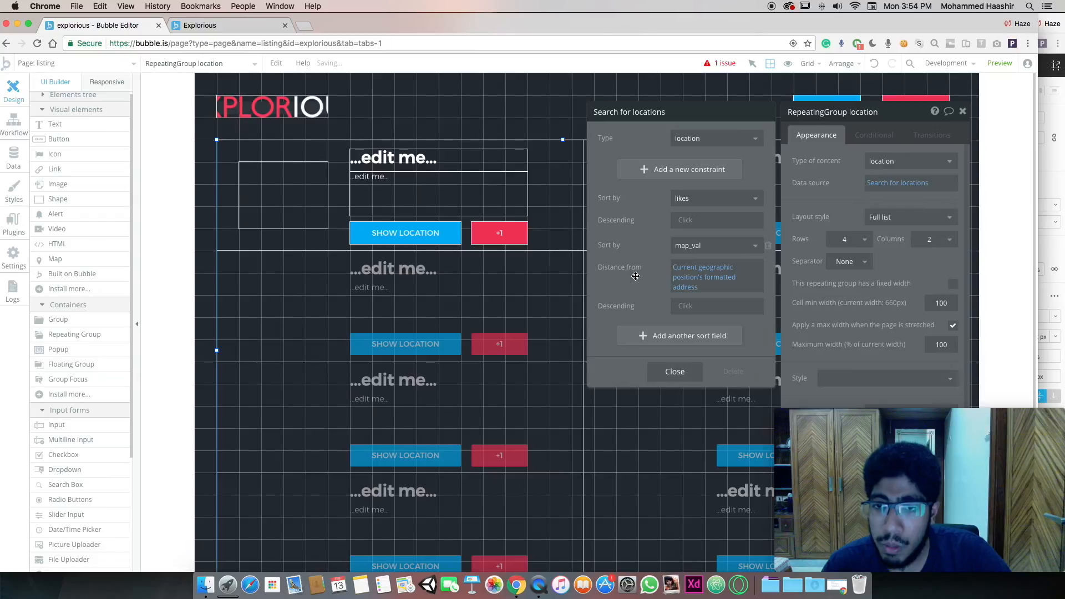
Set both the distance and likes sorts to descending
click(683, 309)
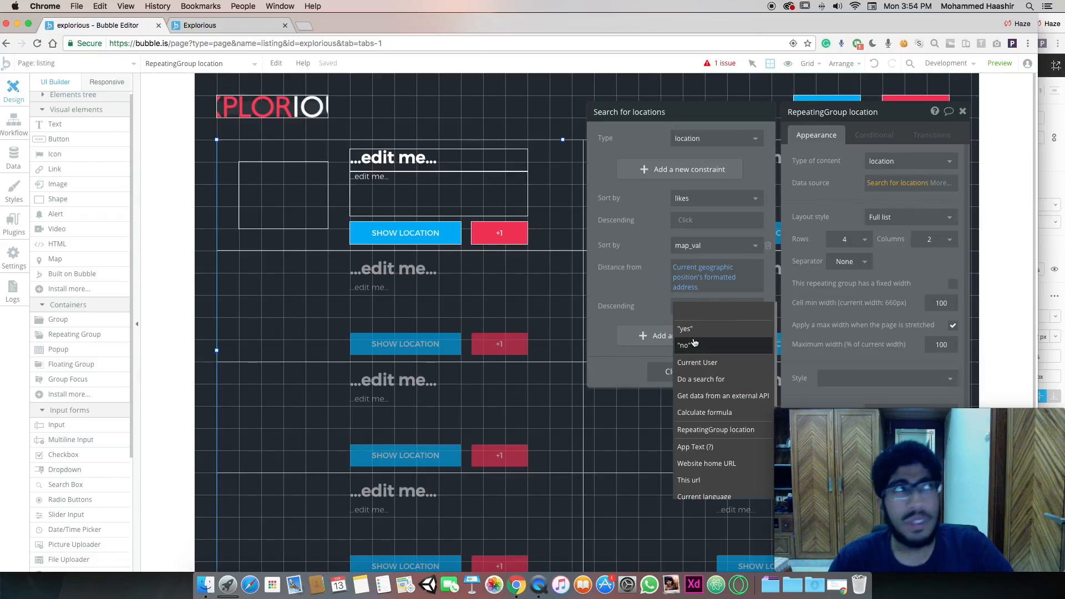
click(687, 330)
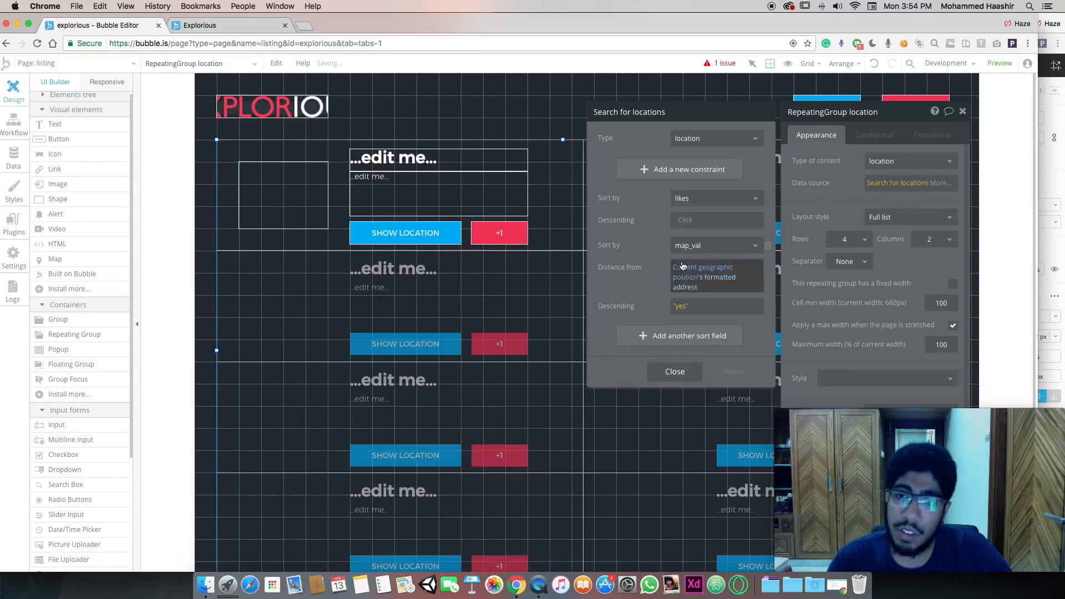
click(692, 225)
click(689, 247)
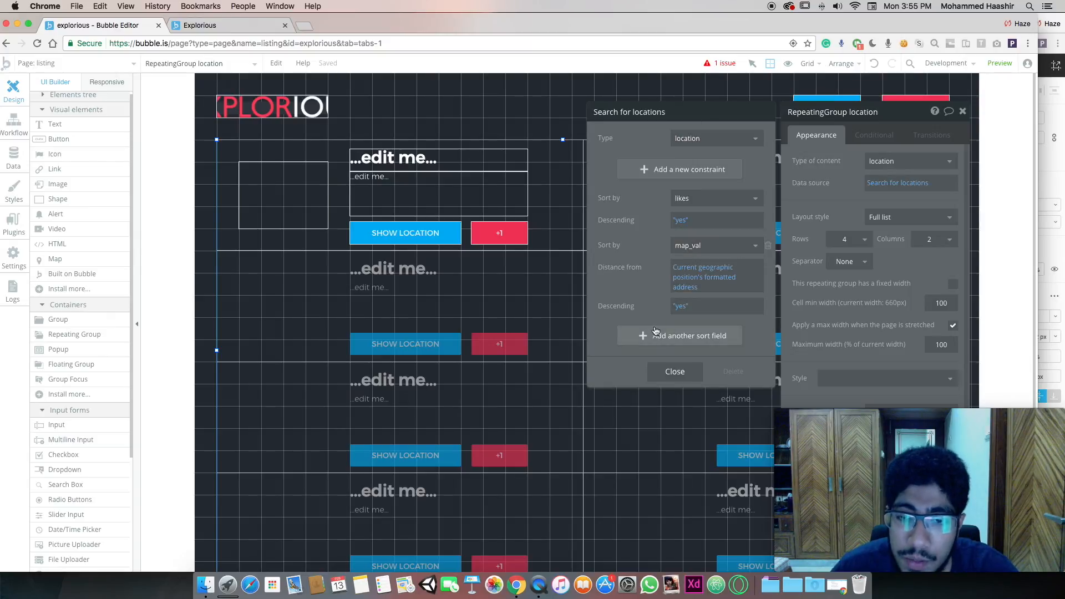
click(669, 372)
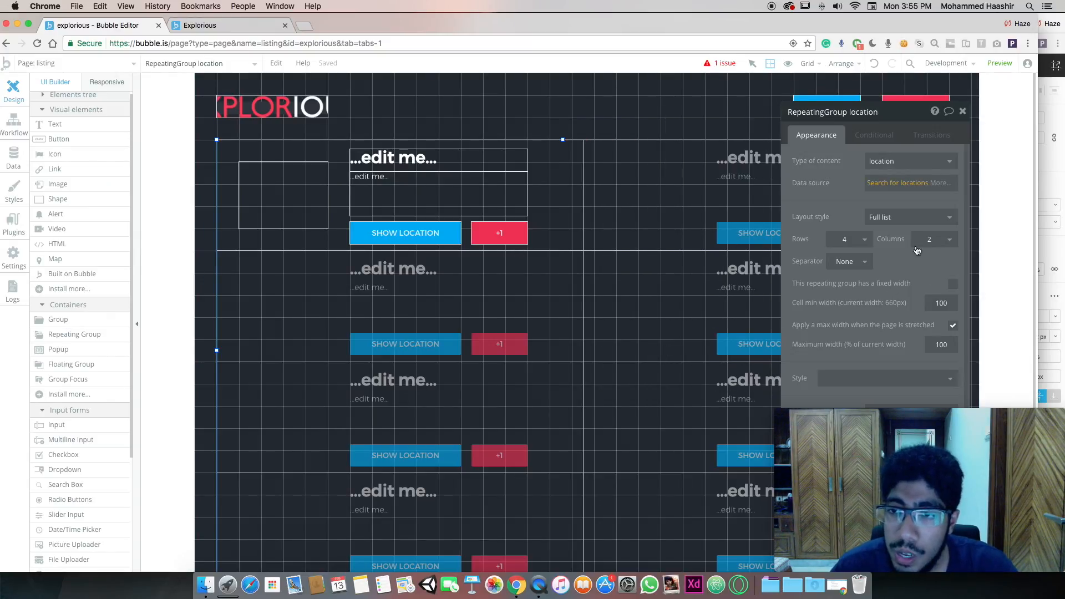
Set the card title Text A to Current cell's location's name
click(962, 113)
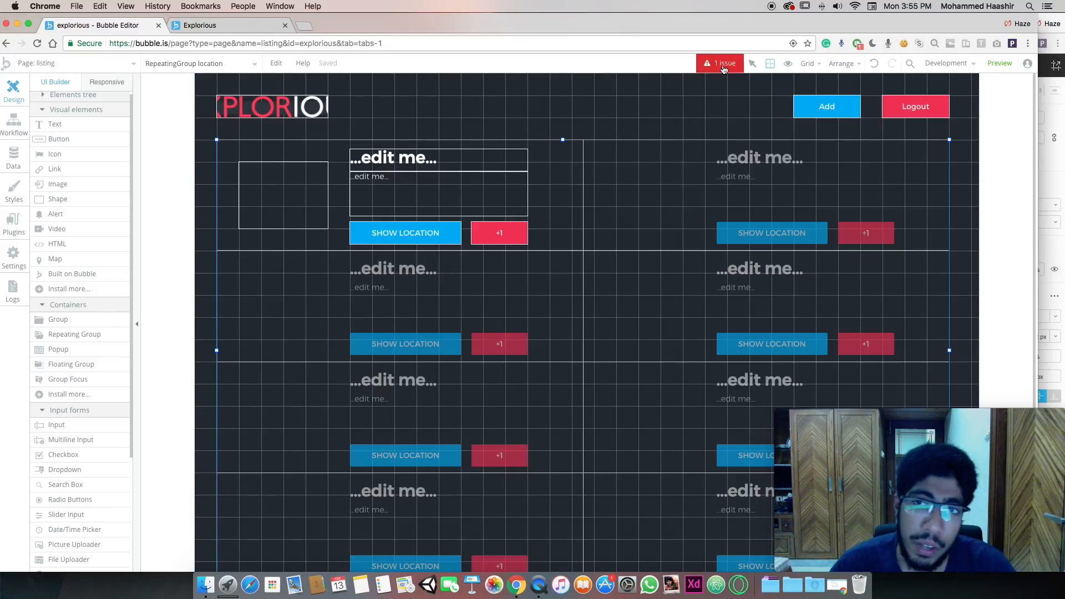
click(411, 159)
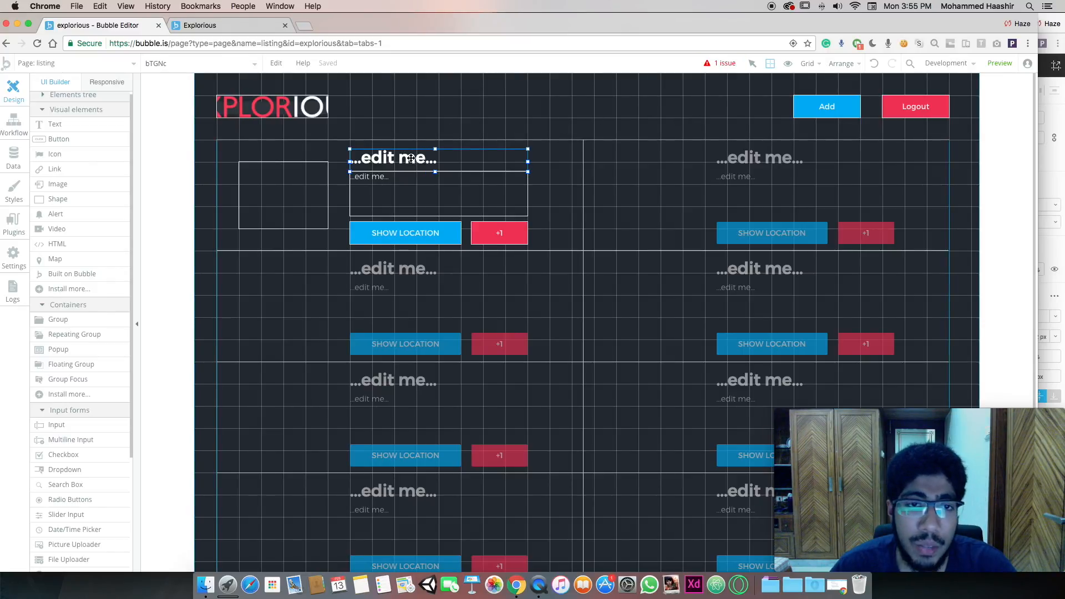
double_click(411, 158)
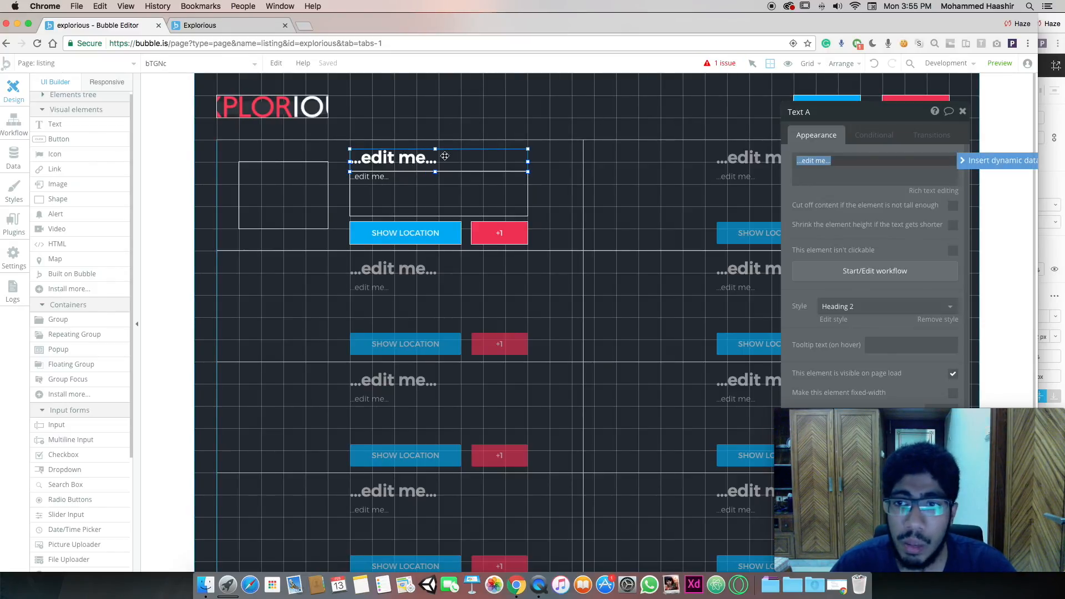
drag(905, 122, 819, 117)
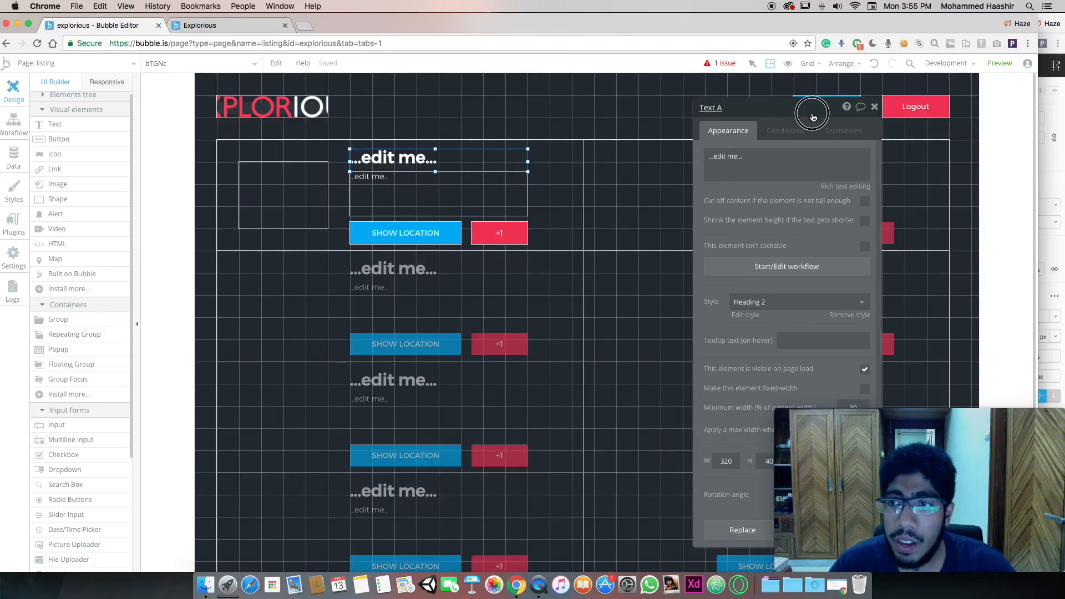
click(860, 161)
click(932, 161)
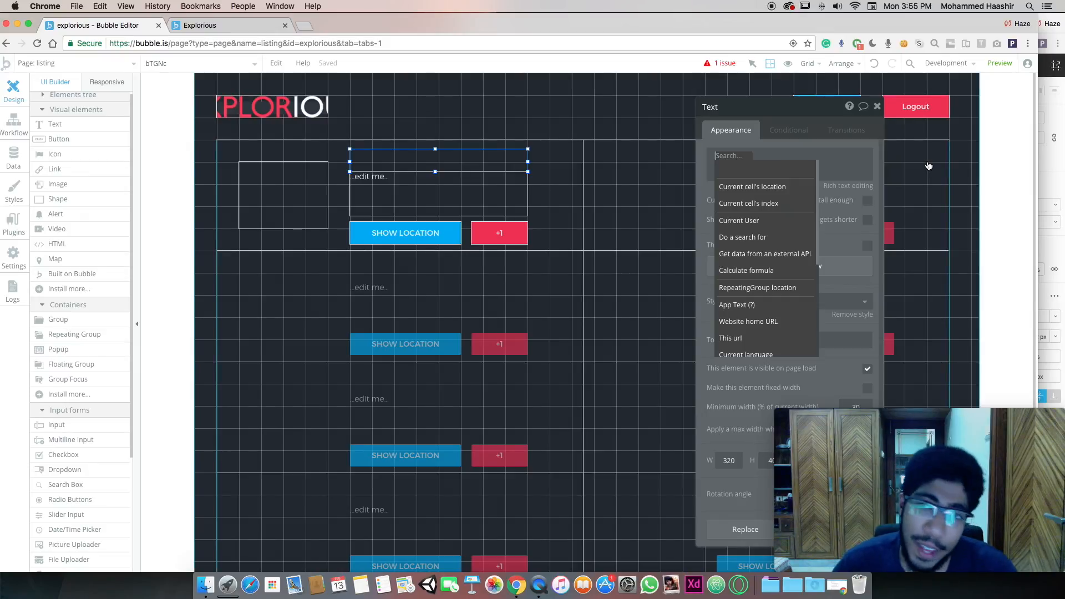
mouse_move(783, 189)
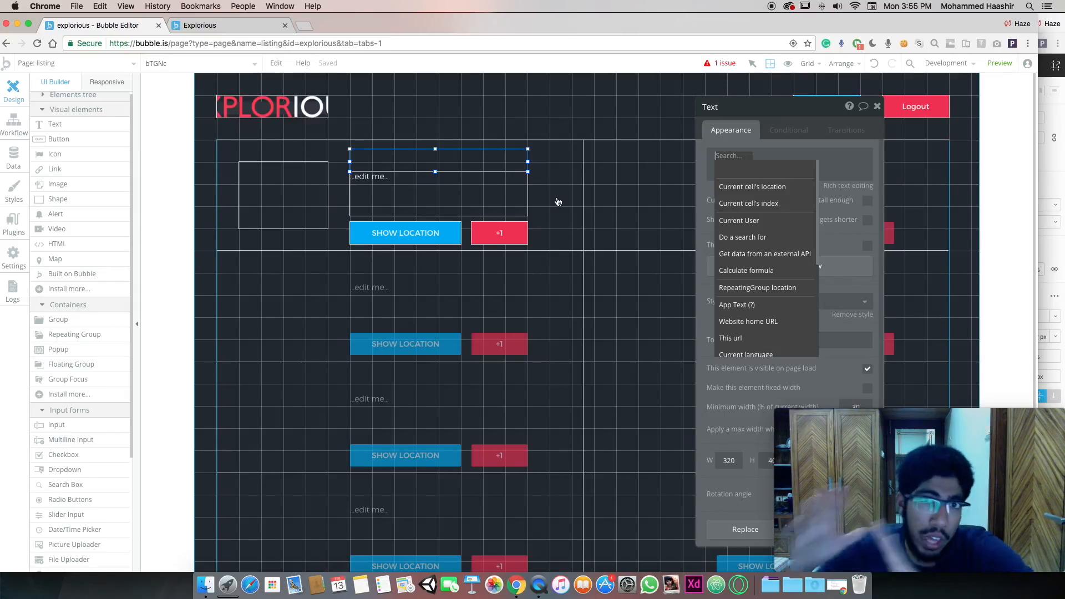
click(730, 187)
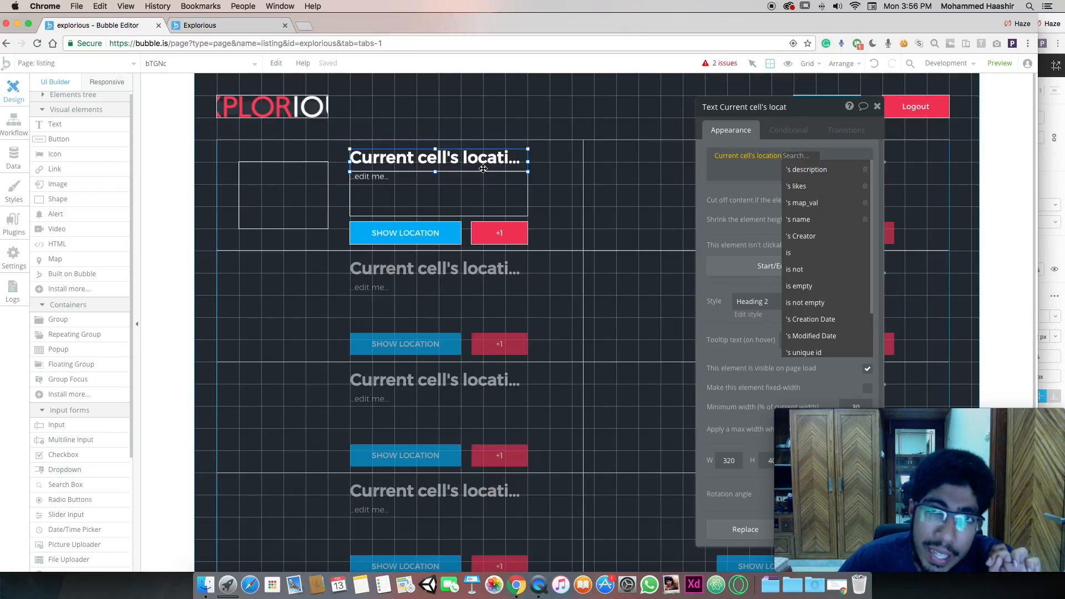
click(815, 223)
click(769, 169)
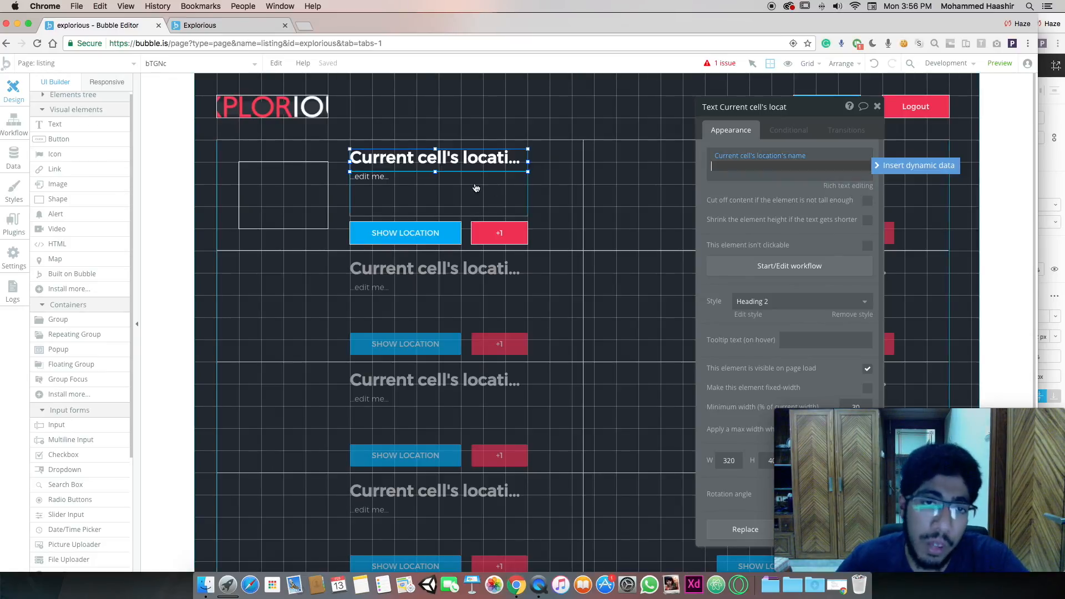
Replace Text B's placeholder with Current cell's location's description
click(454, 183)
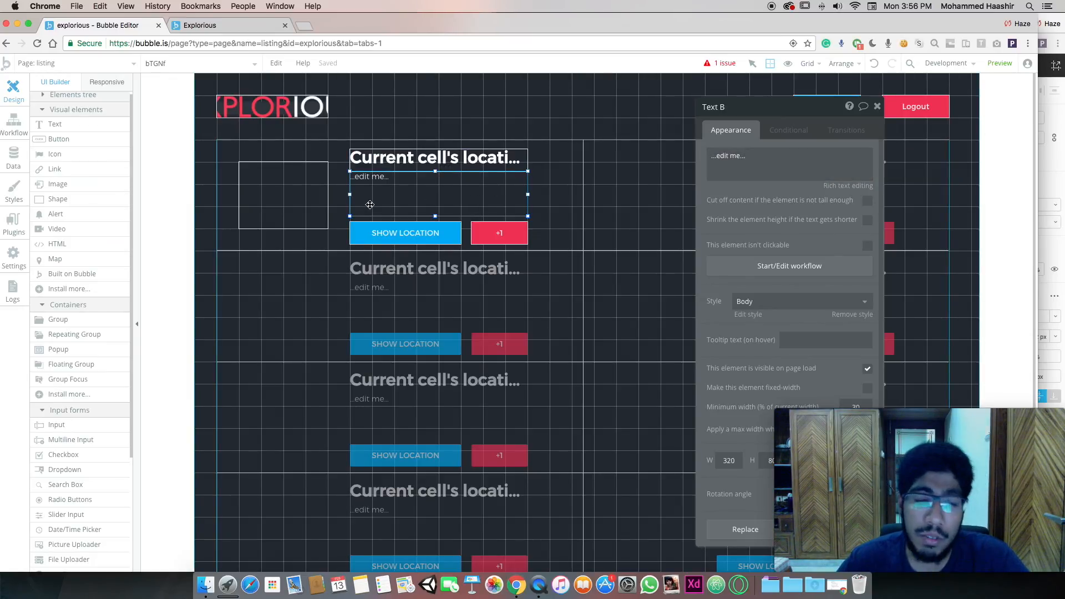
click(727, 158)
key(ctrl+a)
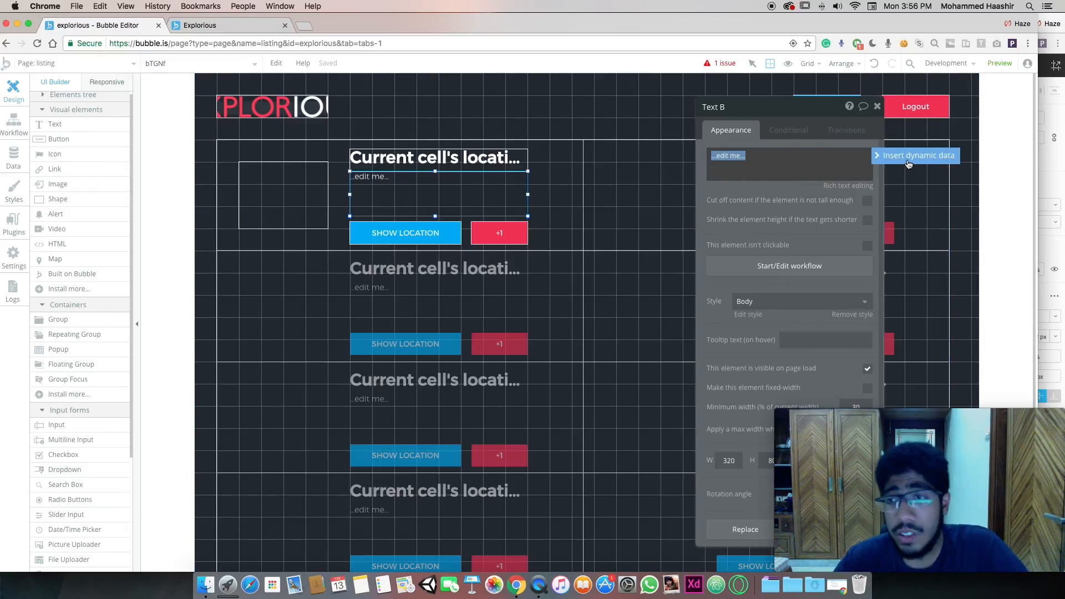
click(911, 158)
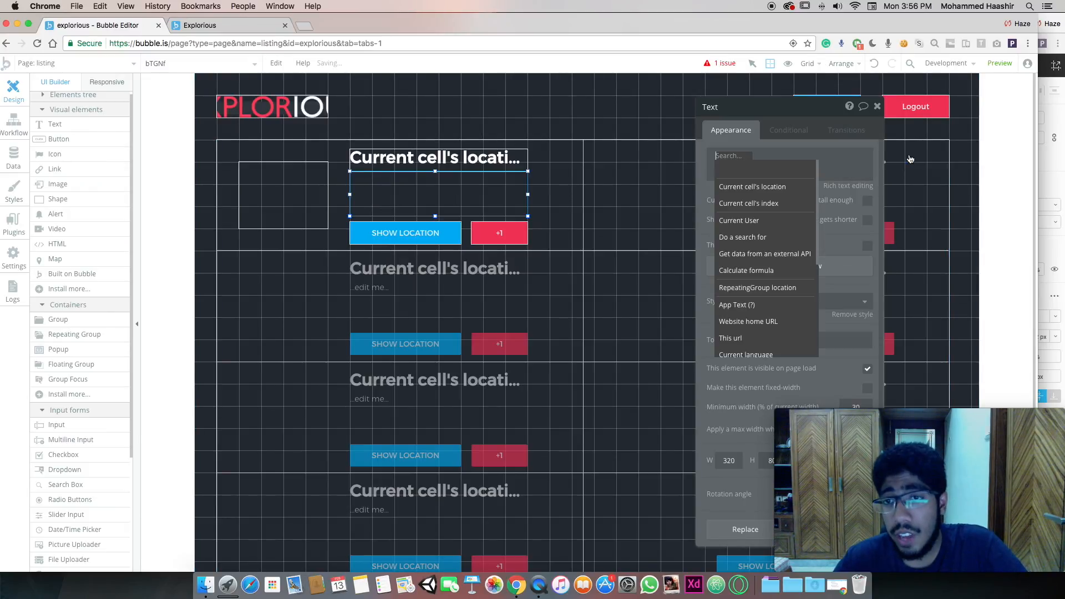
click(781, 188)
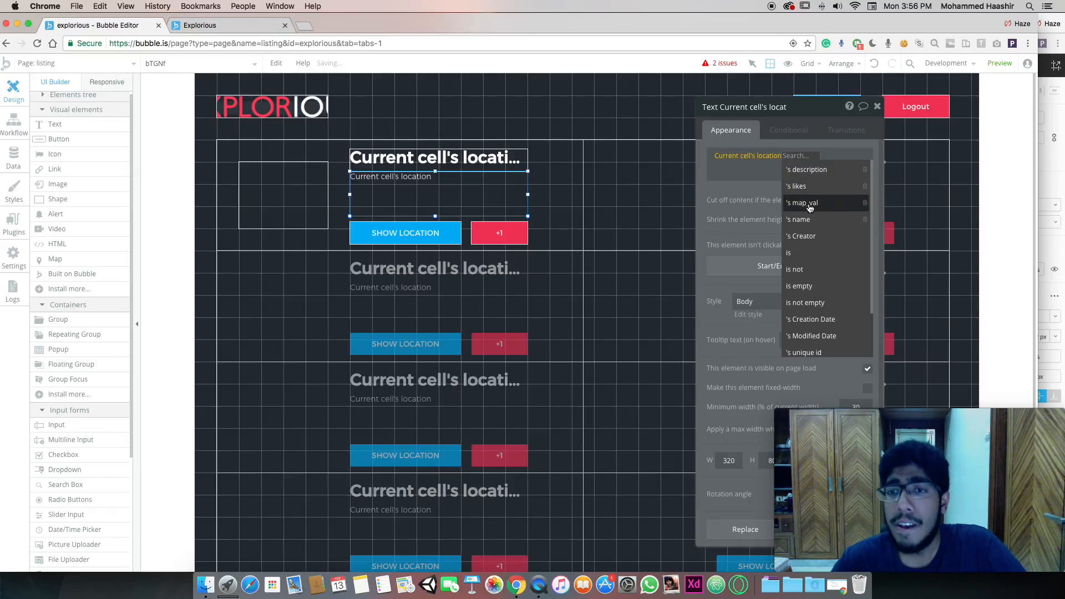
click(819, 171)
click(565, 240)
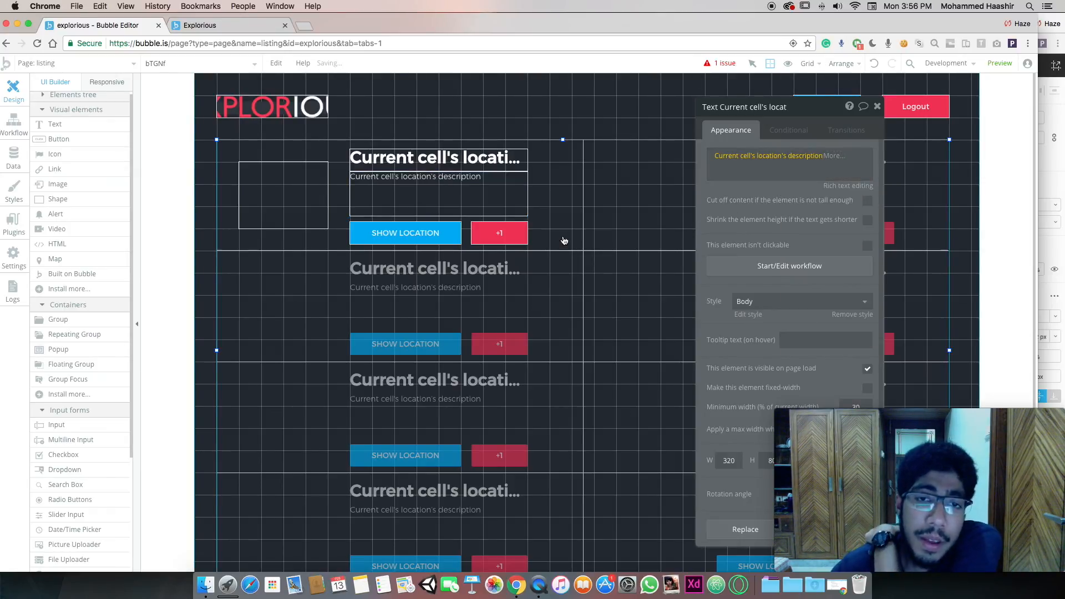
click(477, 237)
scroll(488, 236, down, 2)
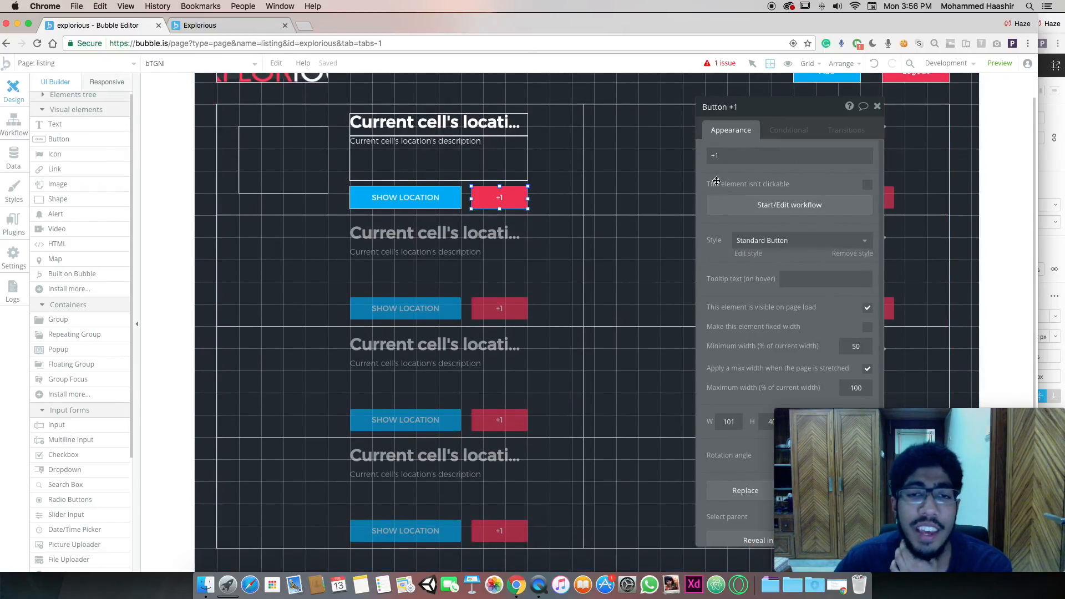
Make the pink button label read "+Current cell's location's likes" and start its click workflow
click(755, 160)
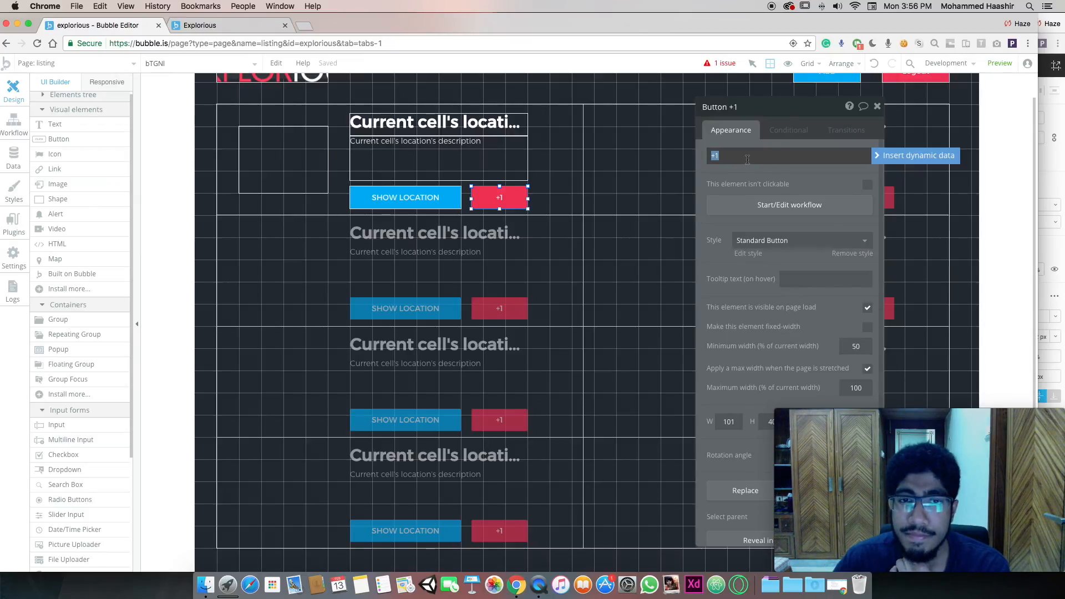
click(754, 155)
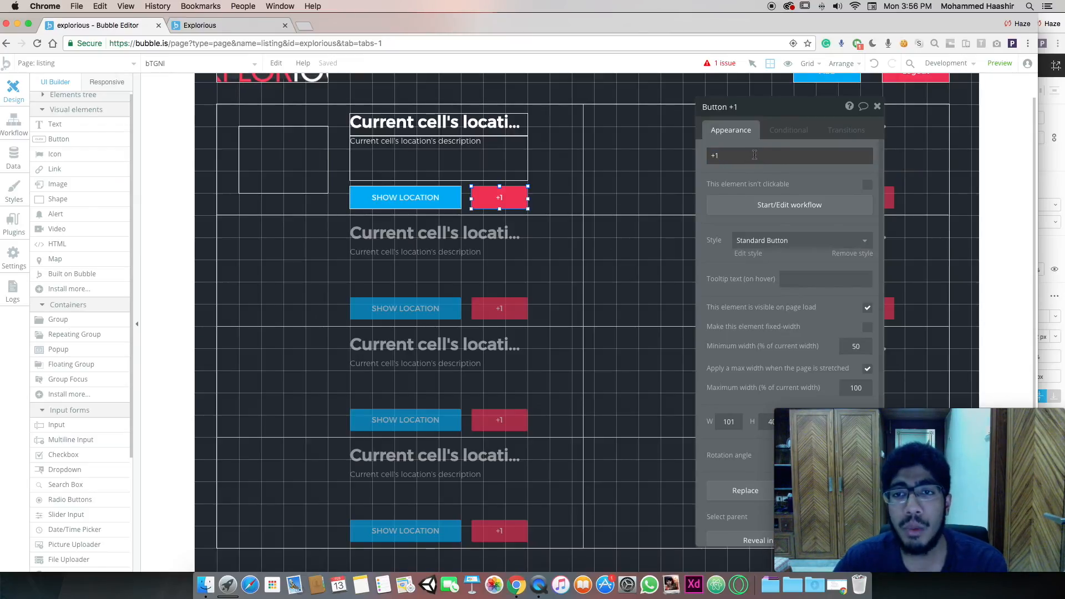
click(727, 156)
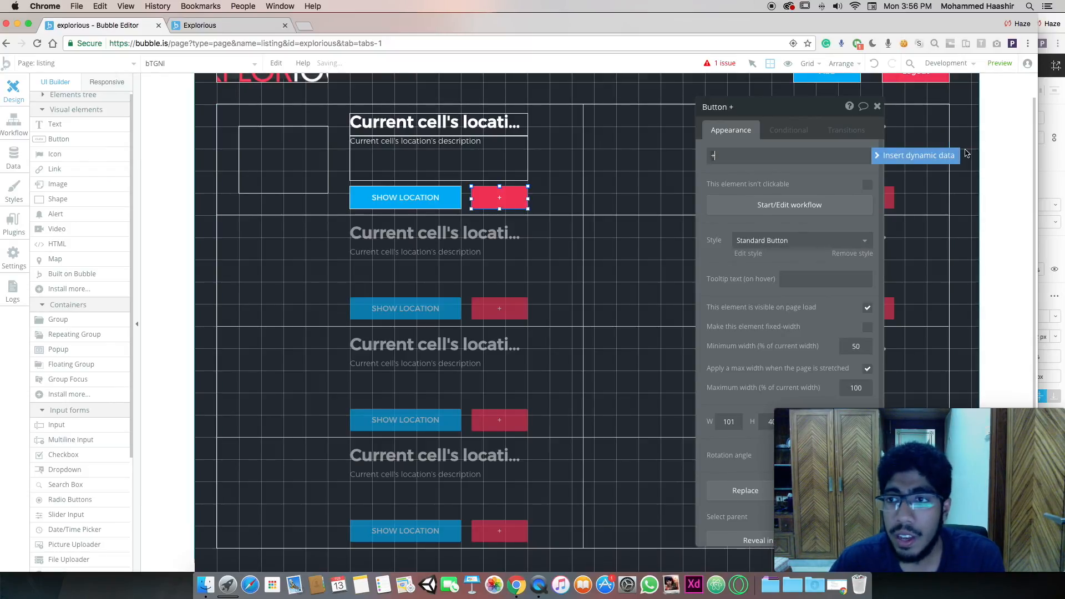
click(941, 156)
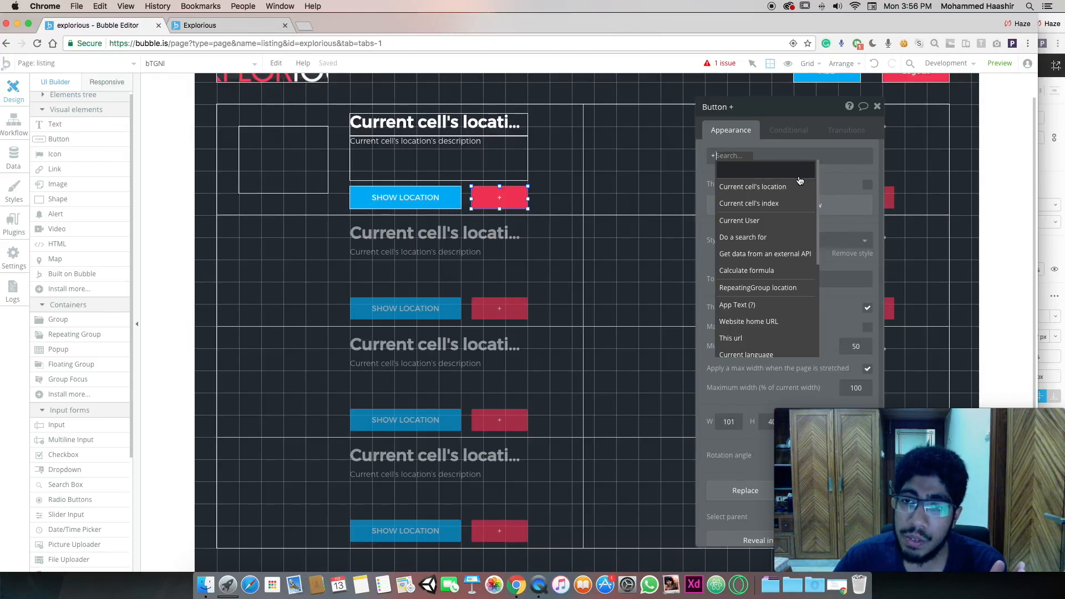
scroll(789, 233, down, 3)
scroll(789, 235, down, 1)
scroll(778, 221, up, 5)
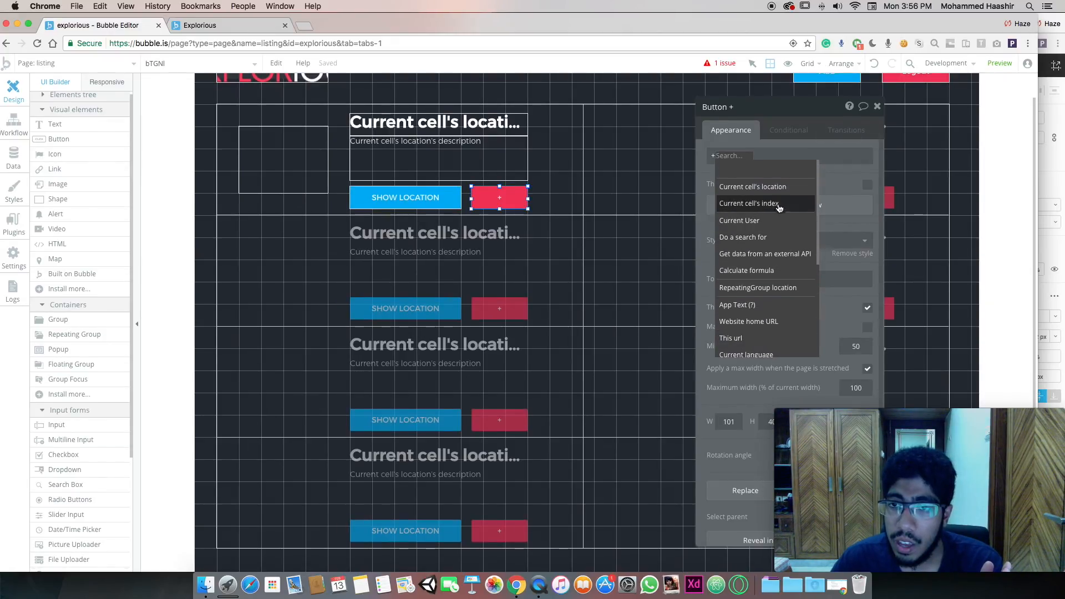
click(777, 183)
click(791, 186)
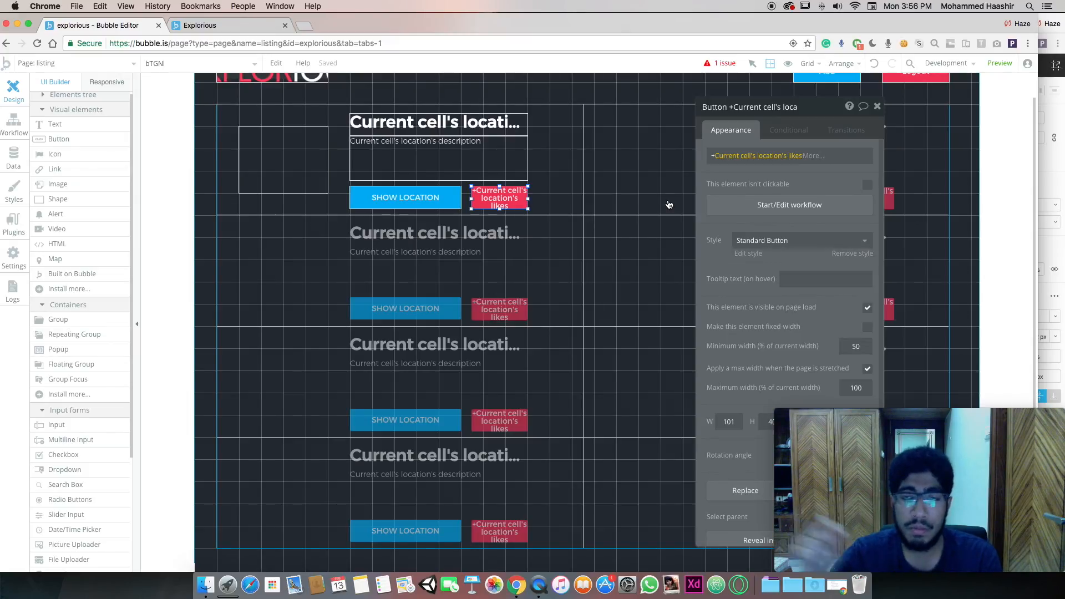
click(761, 206)
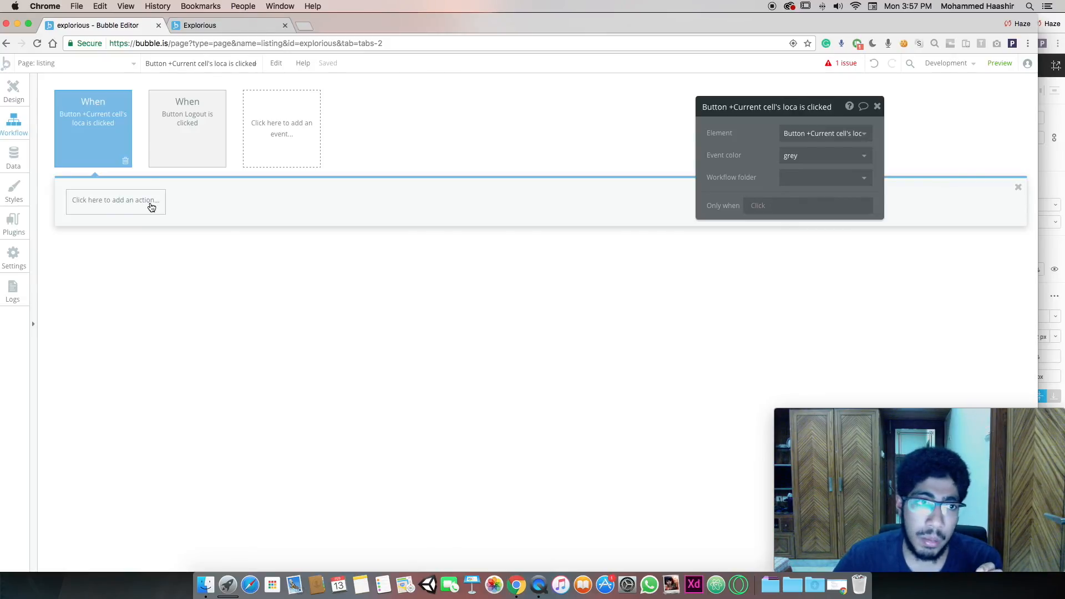
Add a Make changes to thing action on the current cell's location, adding to its likes
click(151, 207)
mouse_move(126, 257)
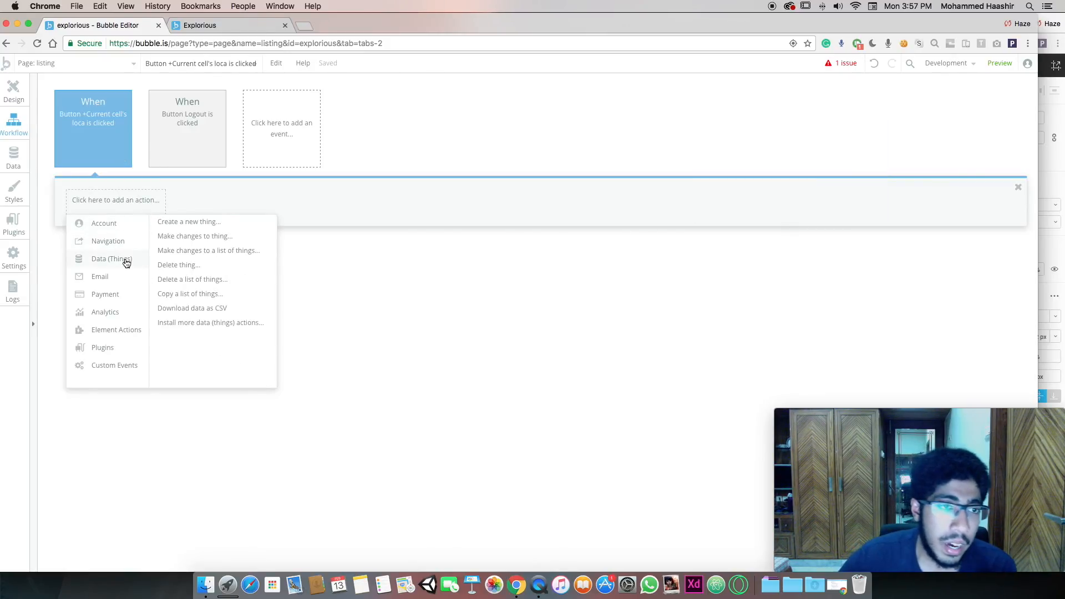
click(181, 237)
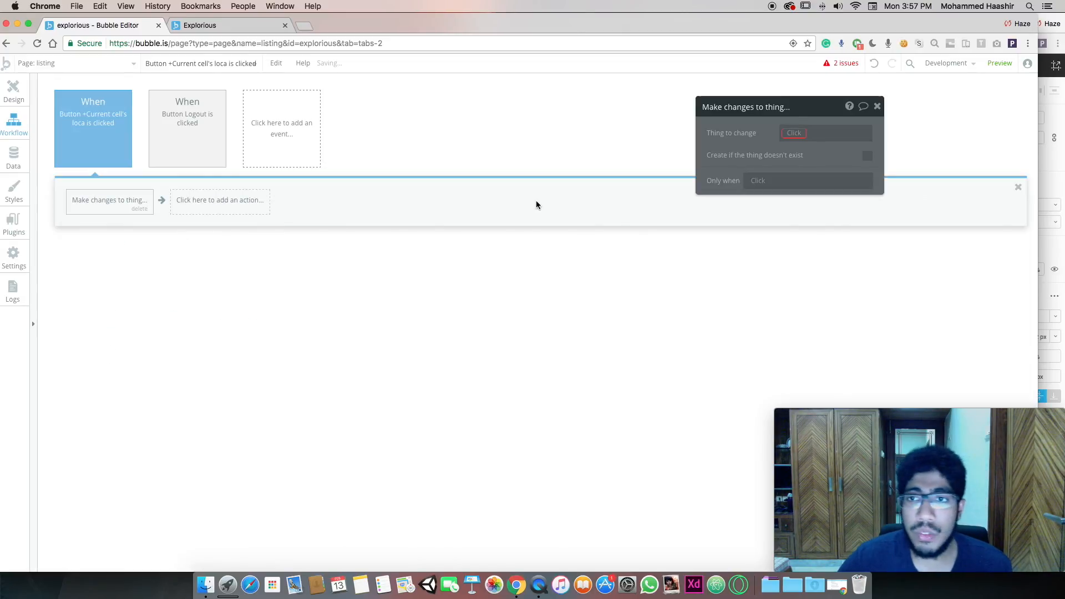
click(798, 133)
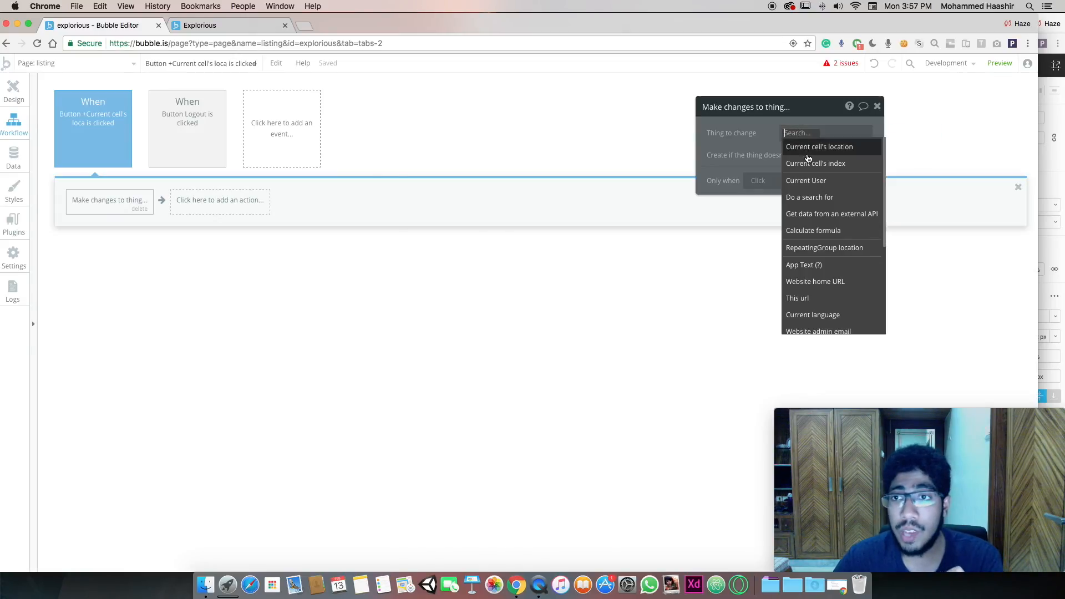
click(808, 158)
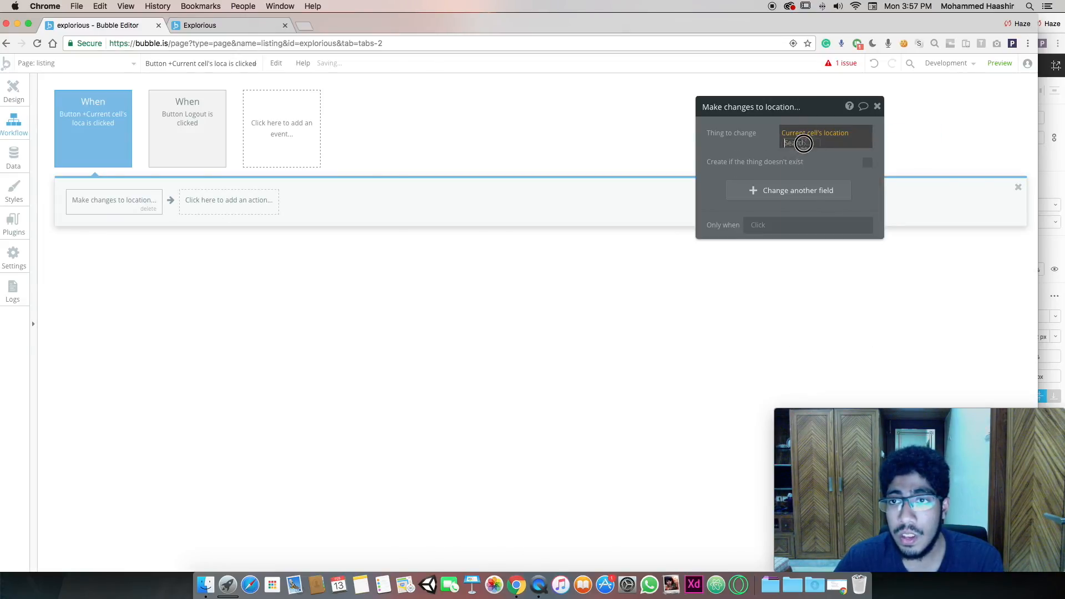
click(808, 154)
click(803, 190)
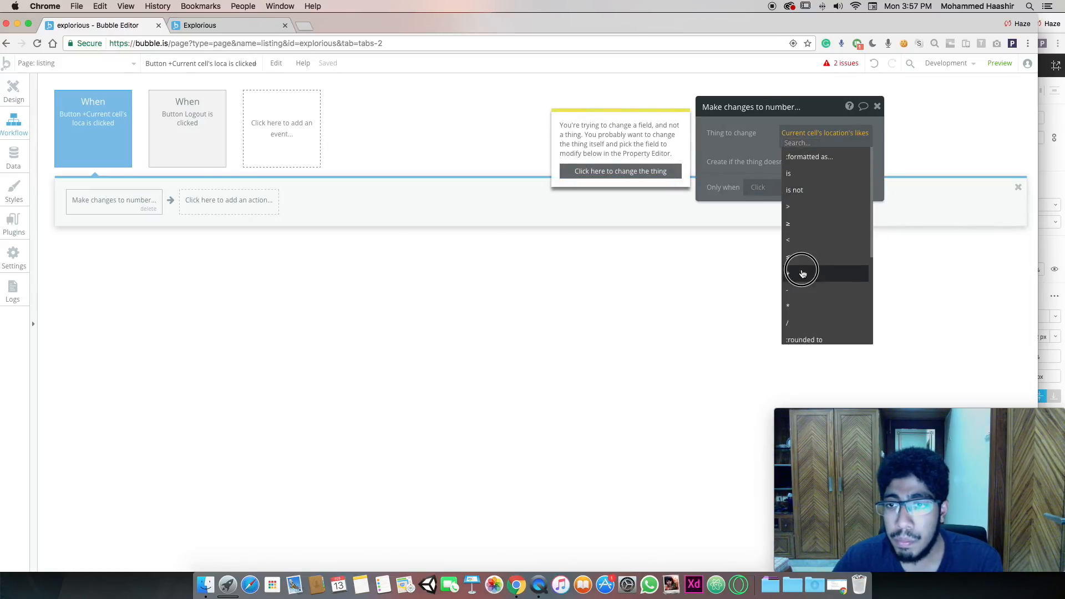
click(803, 273)
click(738, 151)
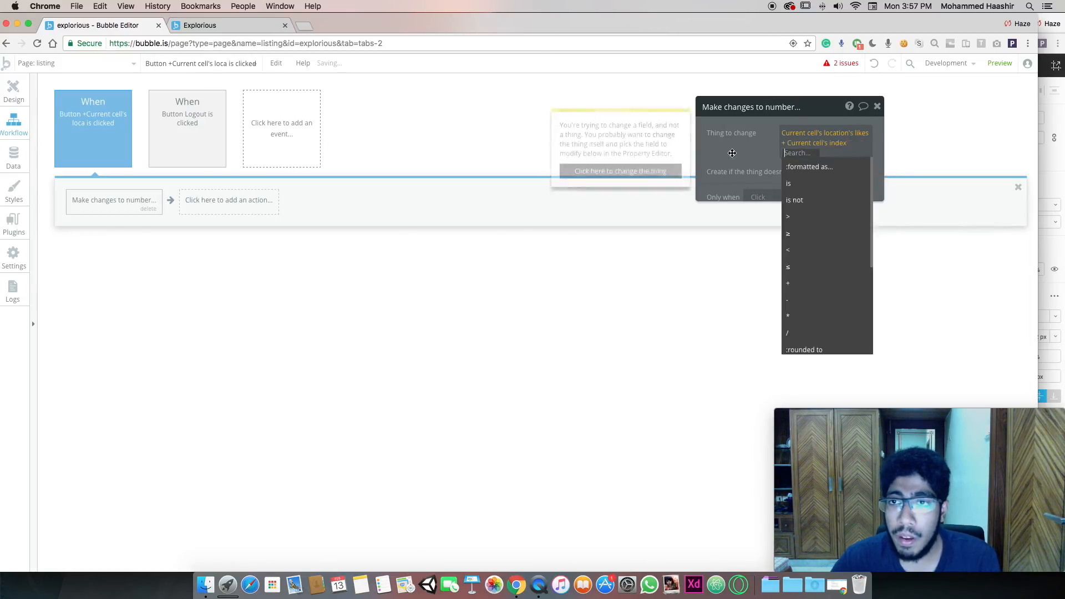
click(738, 151)
Try the current cell's index and 0 as the added value, then clear the expression
click(806, 146)
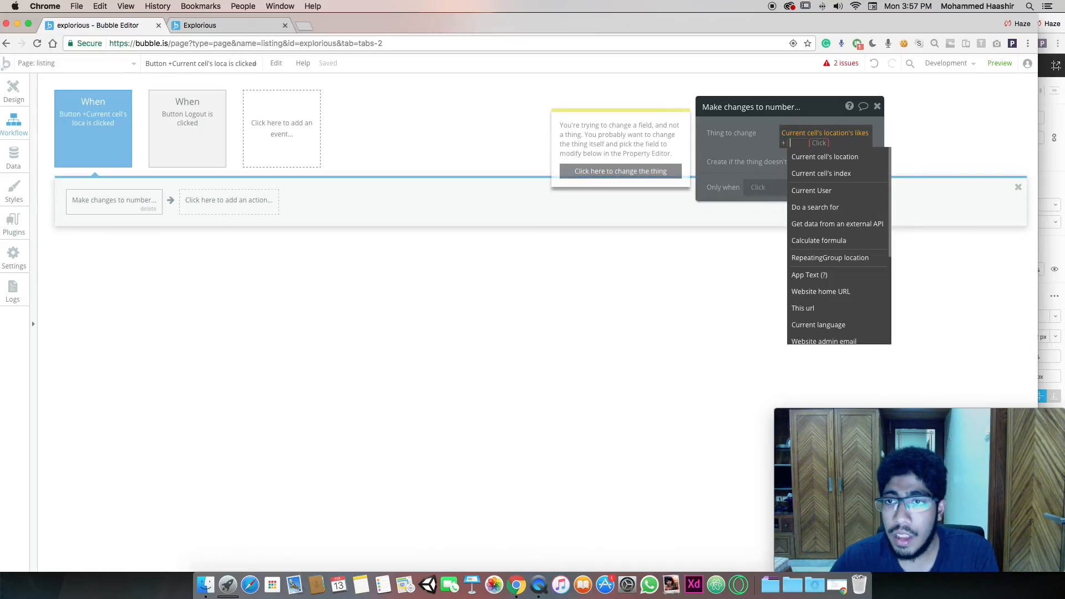
click(763, 172)
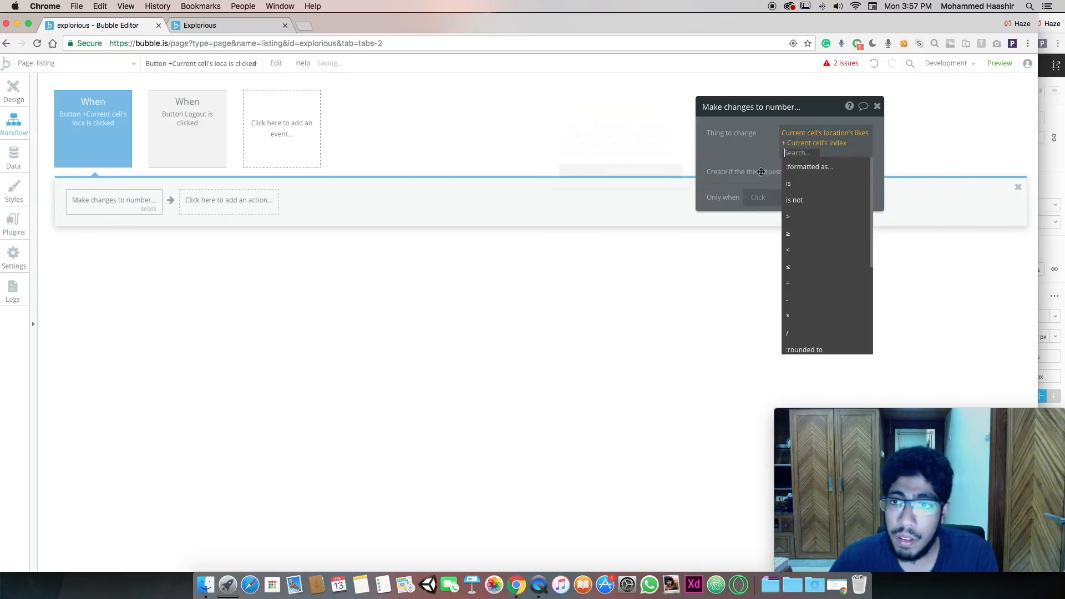
click(753, 161)
click(807, 154)
click(813, 143)
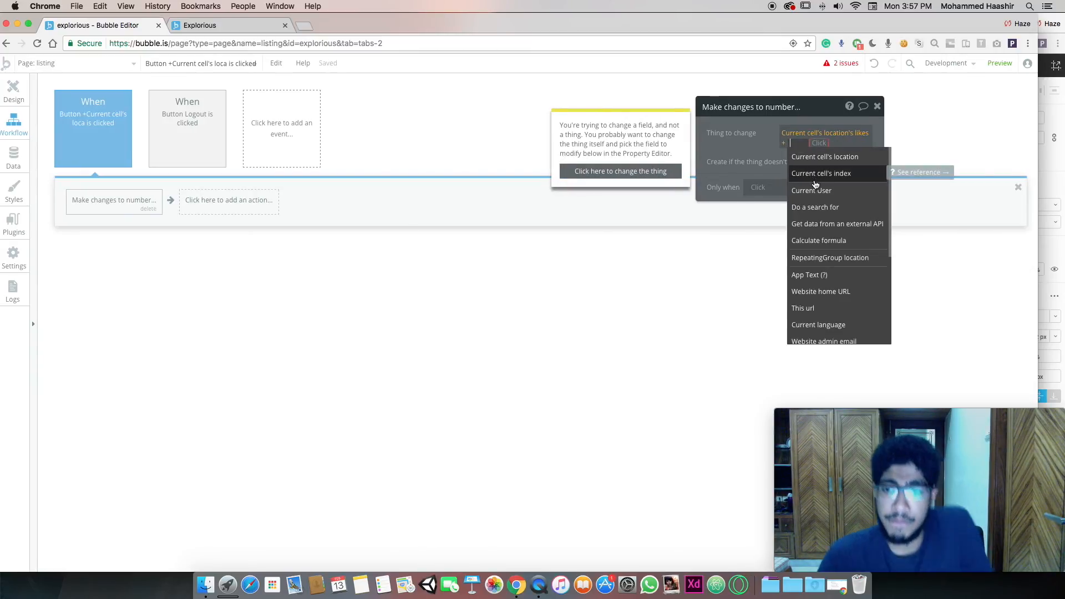
click(815, 174)
click(735, 155)
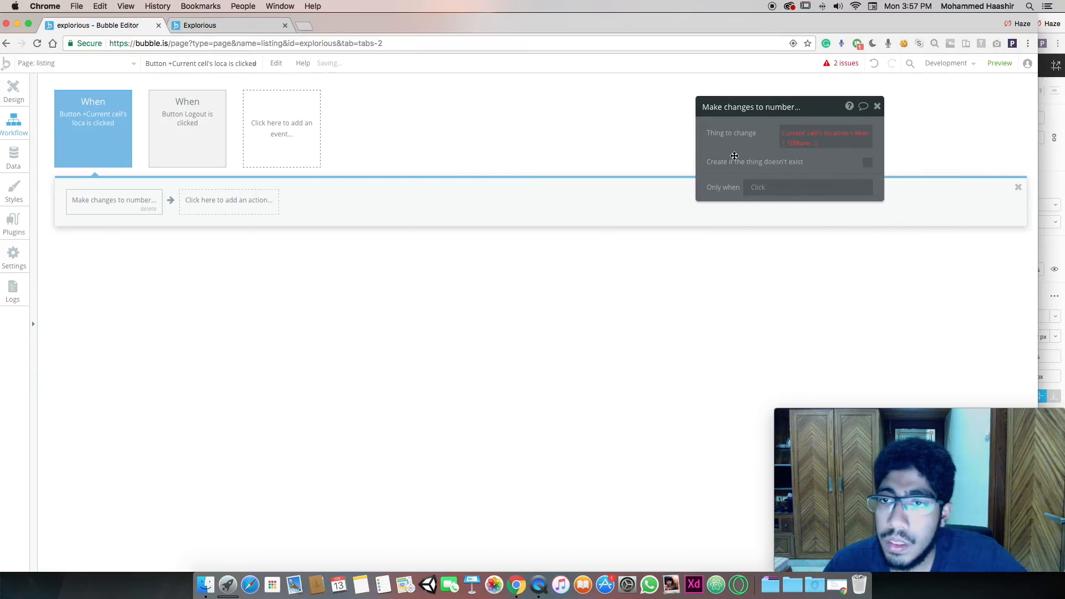
click(807, 145)
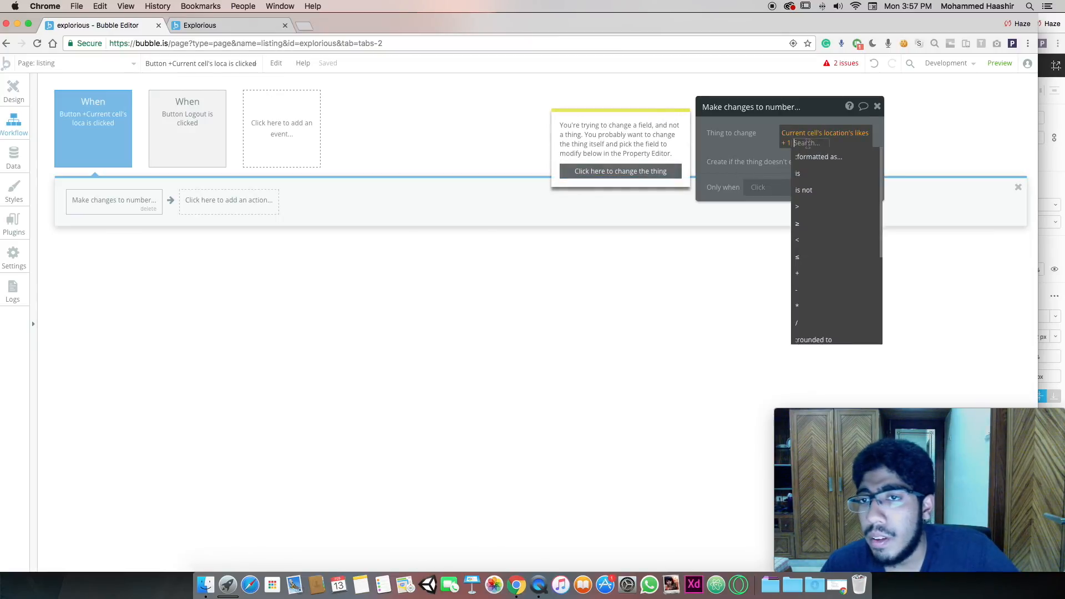
key(BackSpace)
text(0)
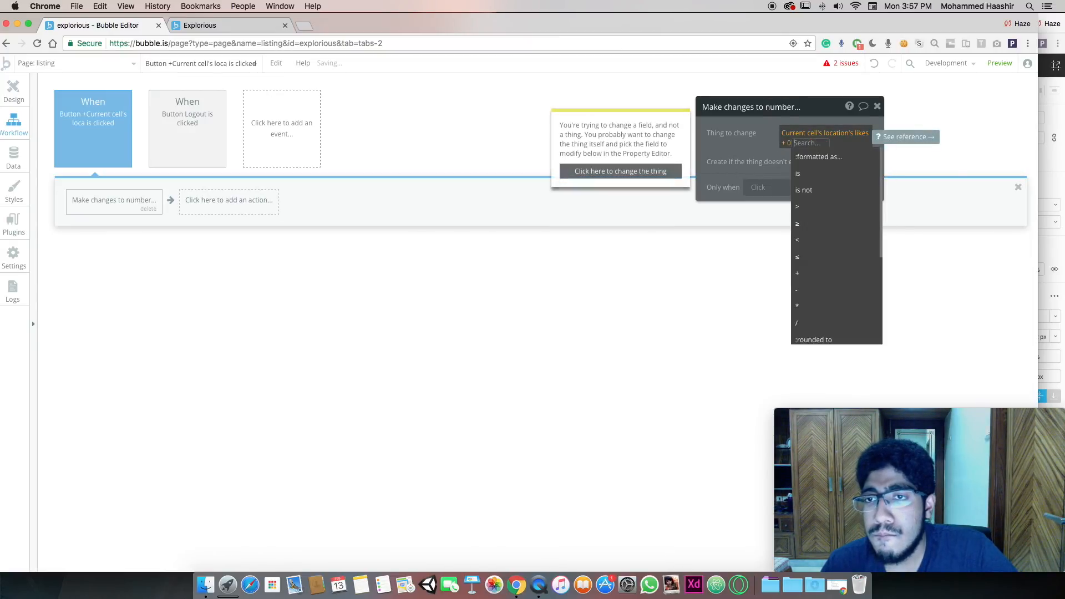
click(732, 161)
click(793, 145)
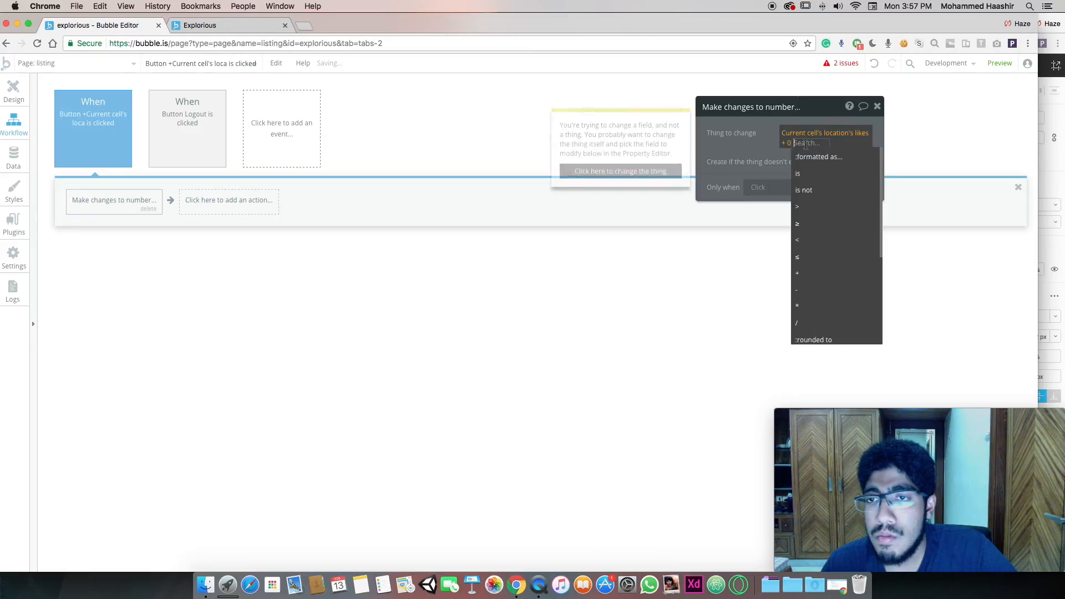
key(BackSpace)
key(BackSpace)
key(BackSpace)
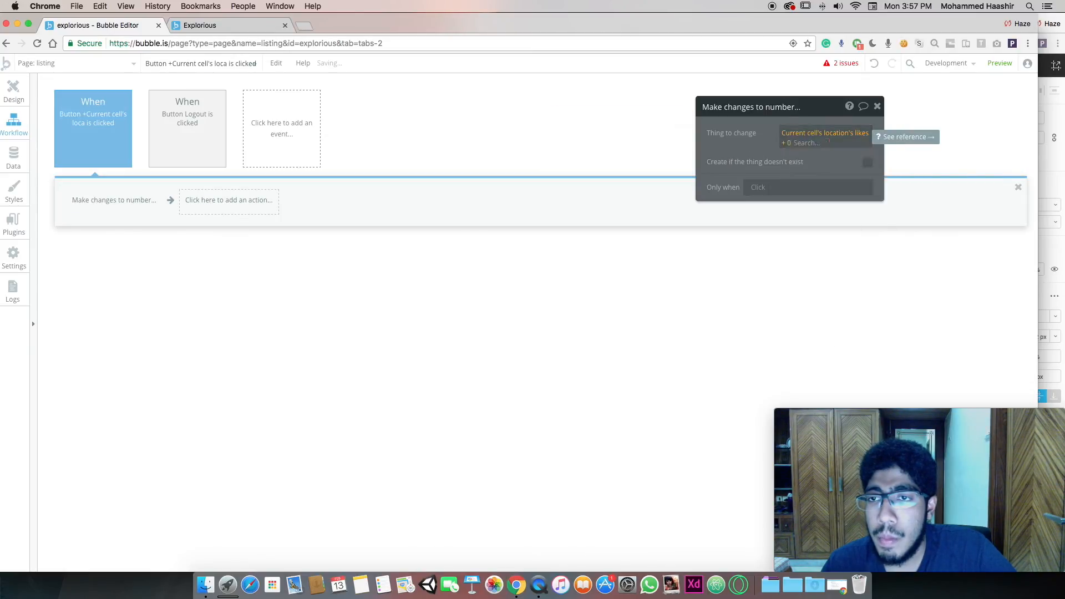
key(BackSpace)
key(BackSpace)
key(BackSpace)
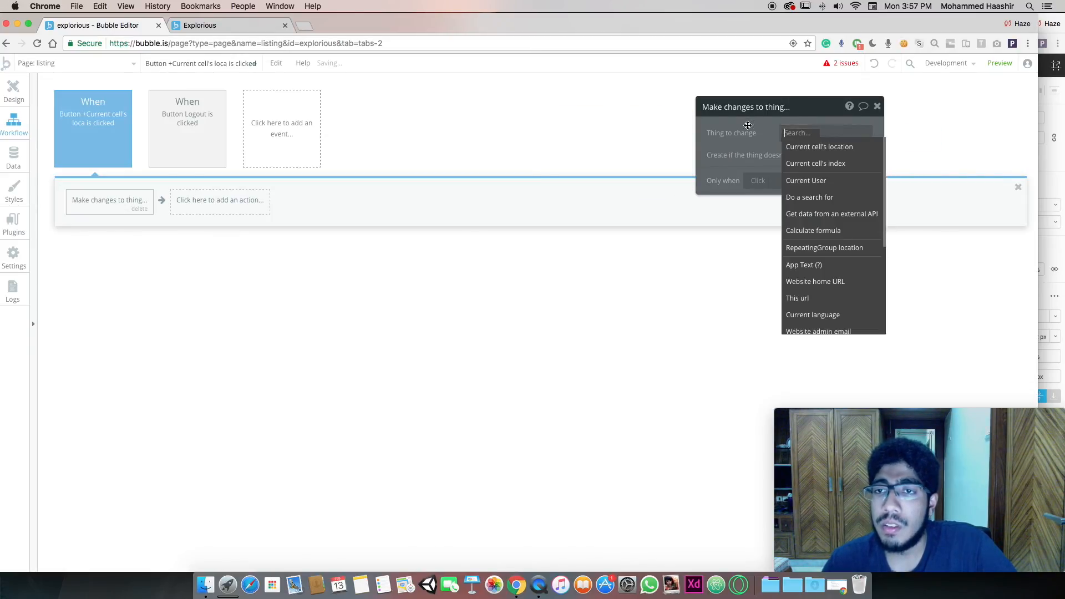
click(747, 125)
Delete the Make changes action, leaving the workflow empty, and return to the design canvas
click(799, 134)
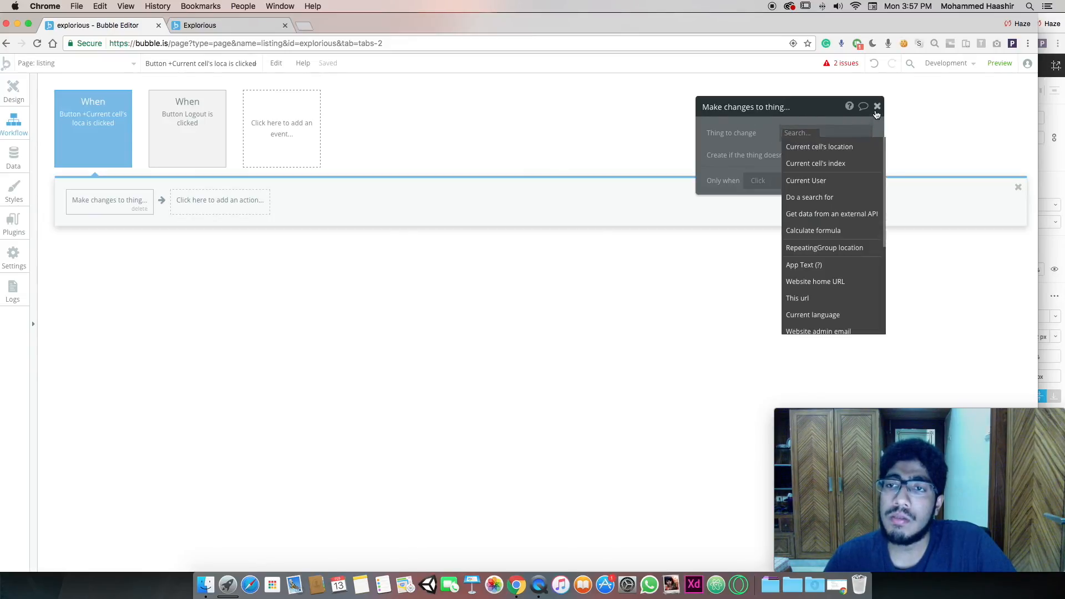
click(876, 106)
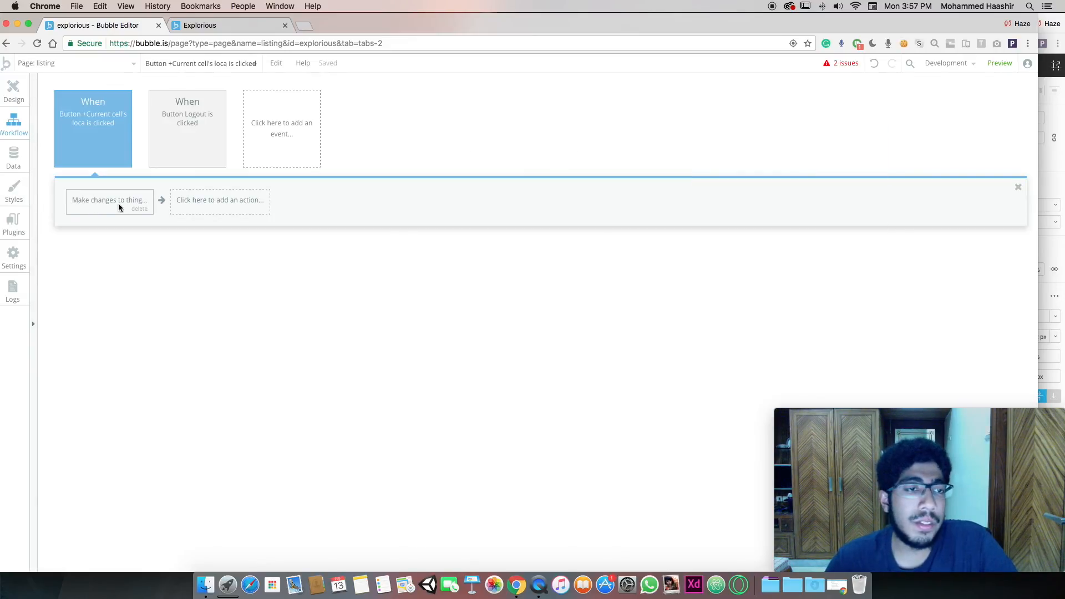
click(138, 208)
click(101, 203)
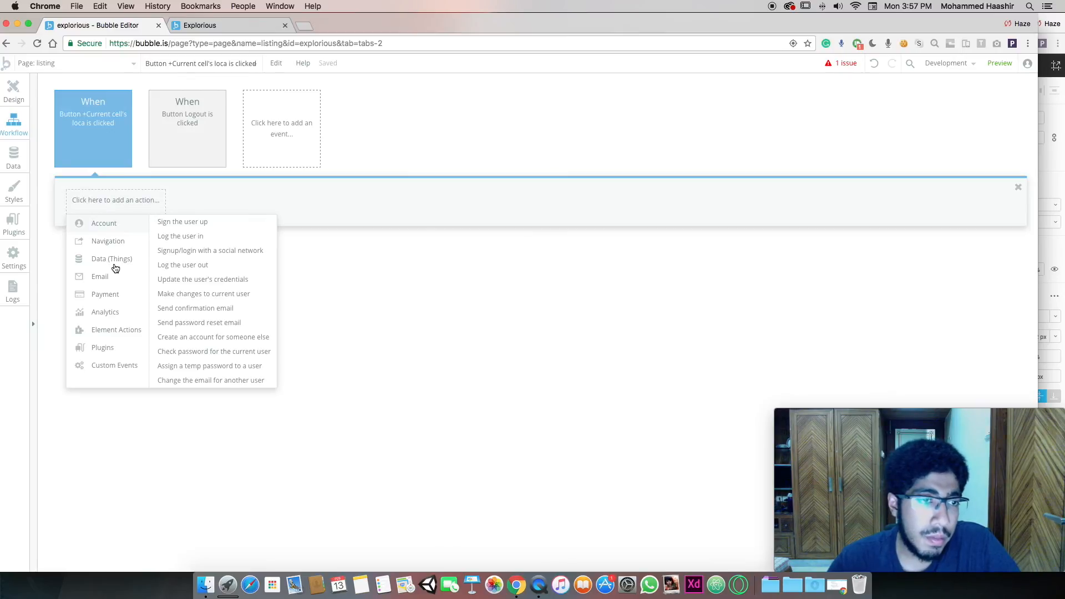
mouse_move(124, 260)
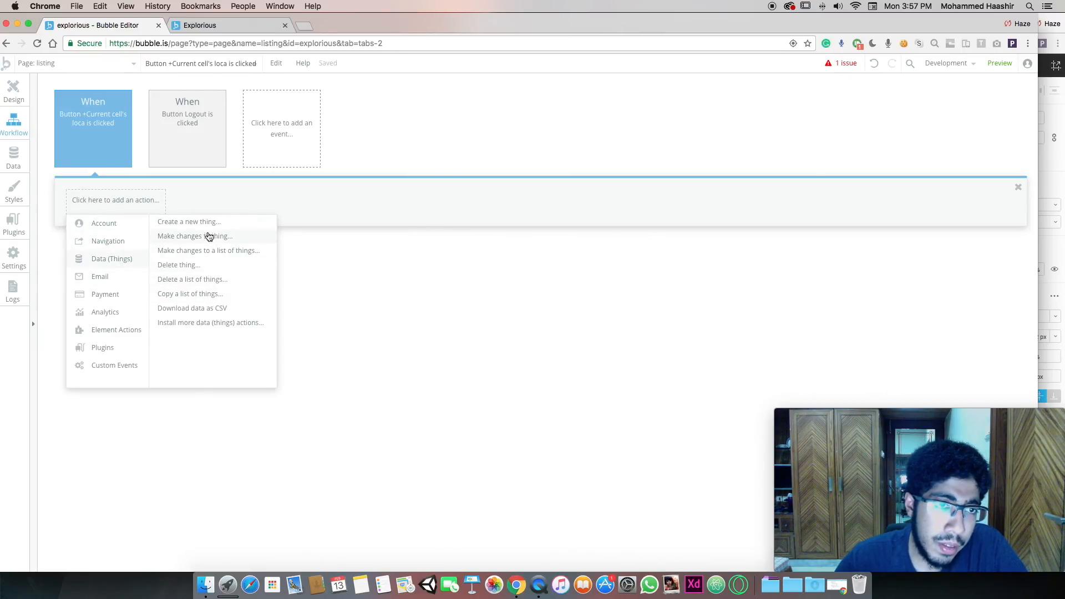
click(13, 90)
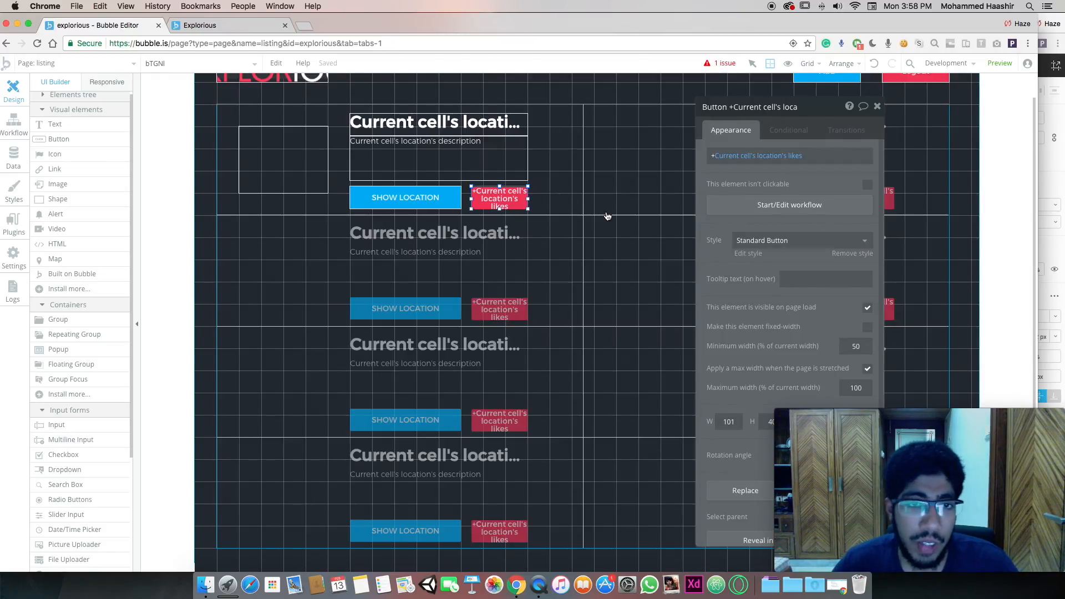
Switch to the index page and test its Login button in a preview
scroll(606, 219, up, 1)
click(486, 194)
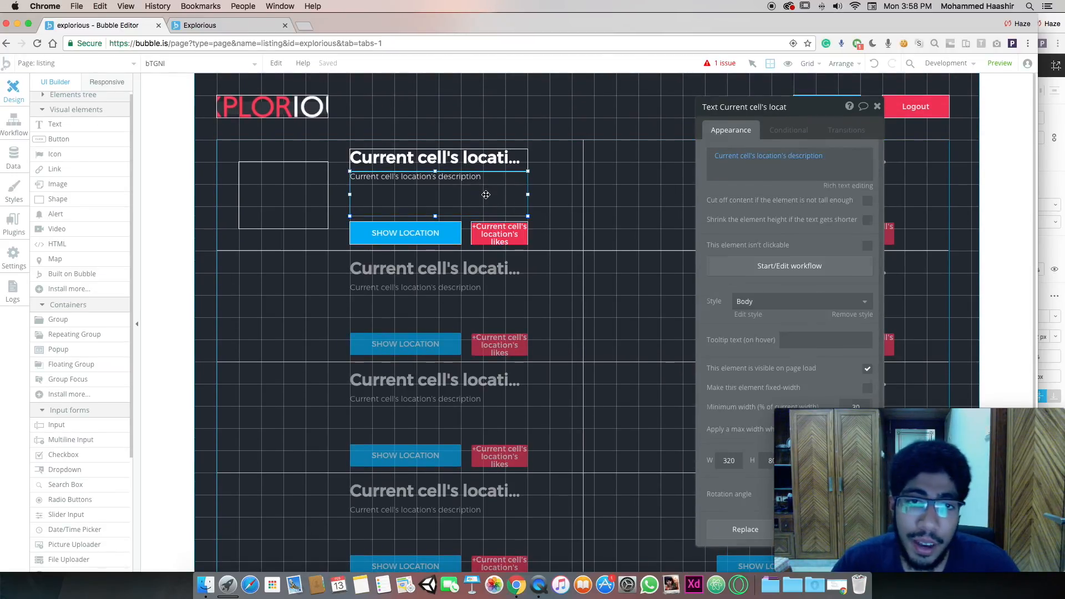
click(101, 69)
click(64, 118)
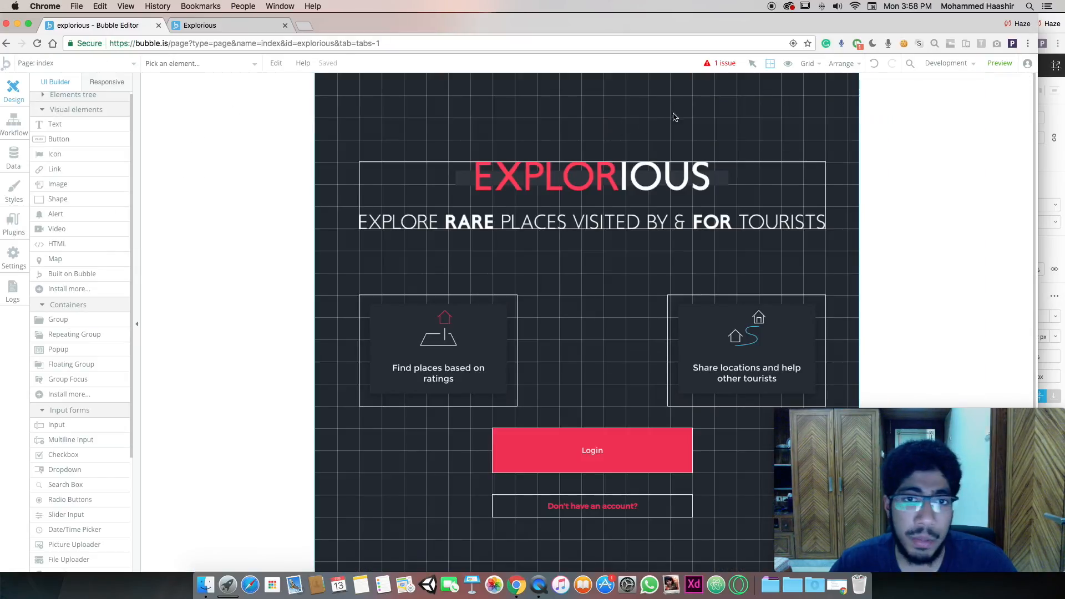
click(999, 63)
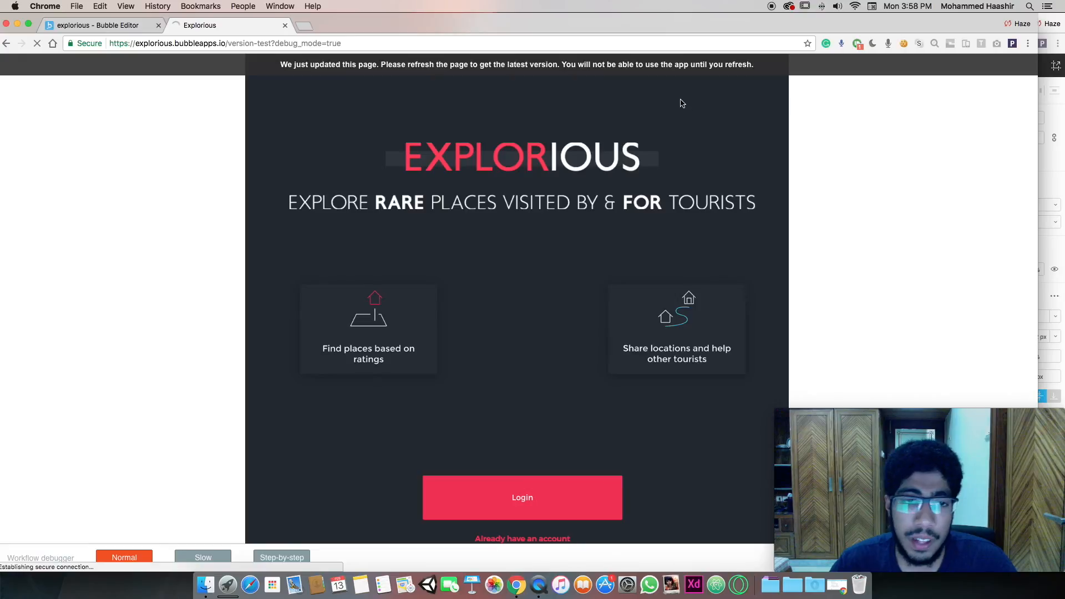
click(546, 498)
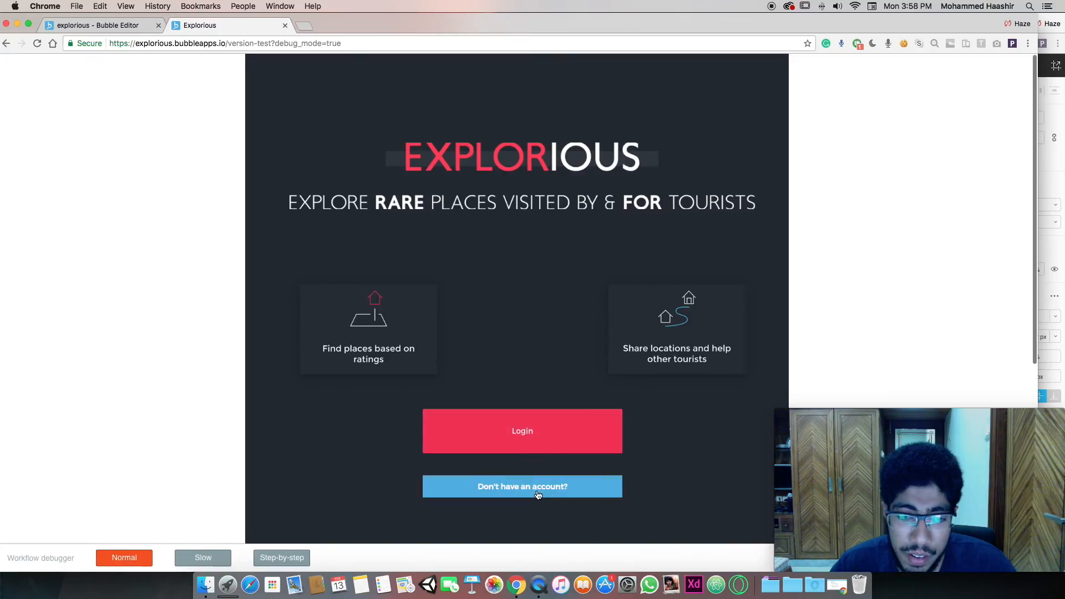
click(527, 447)
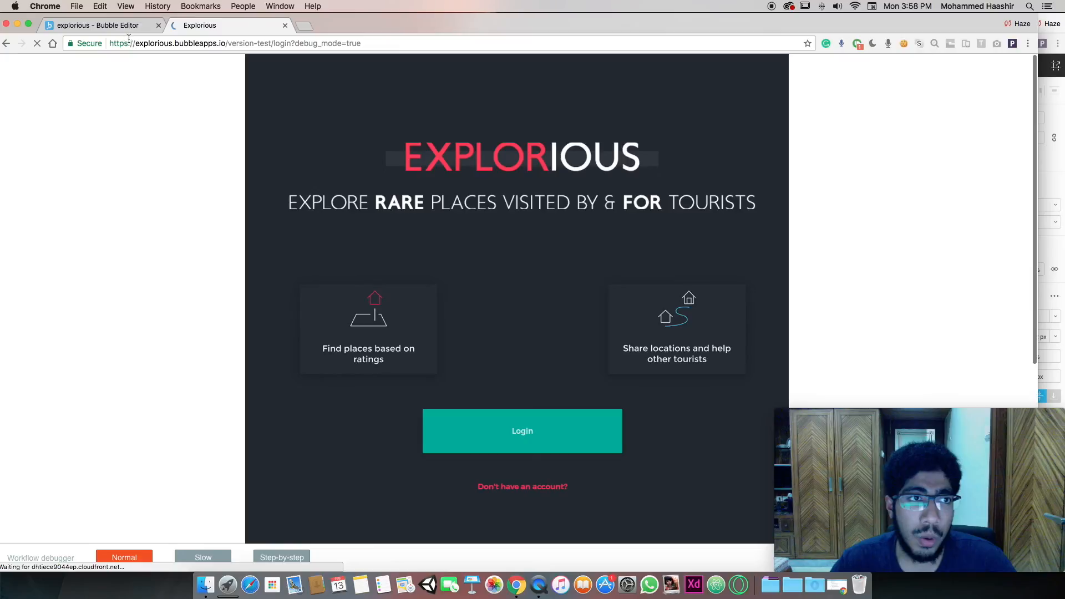
click(105, 25)
Open the Login button's properties and view its Conditional tab
click(549, 441)
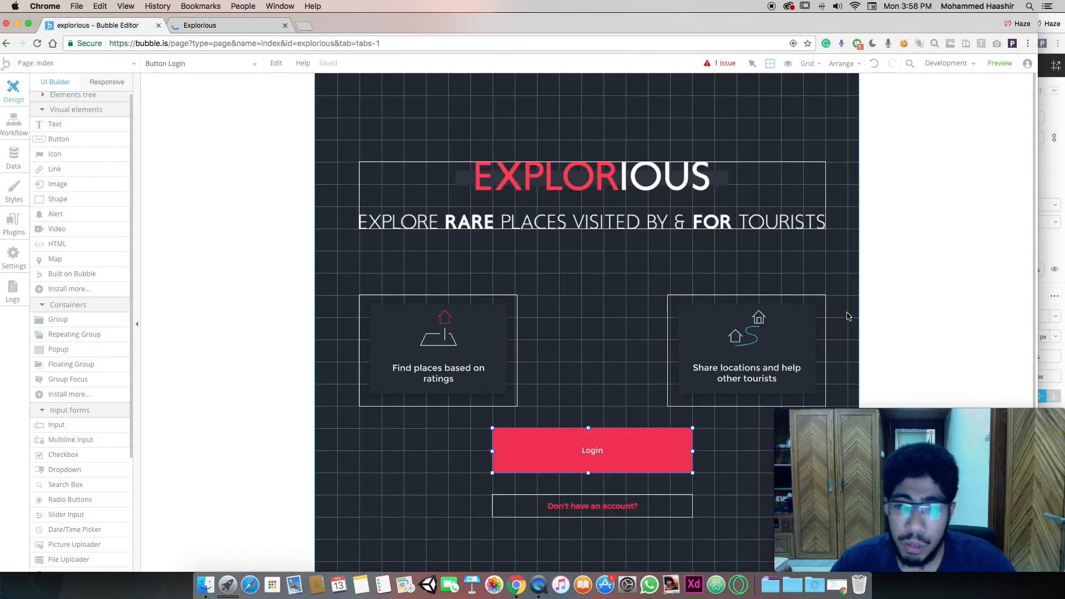
double_click(563, 465)
drag(737, 105, 585, 79)
click(650, 103)
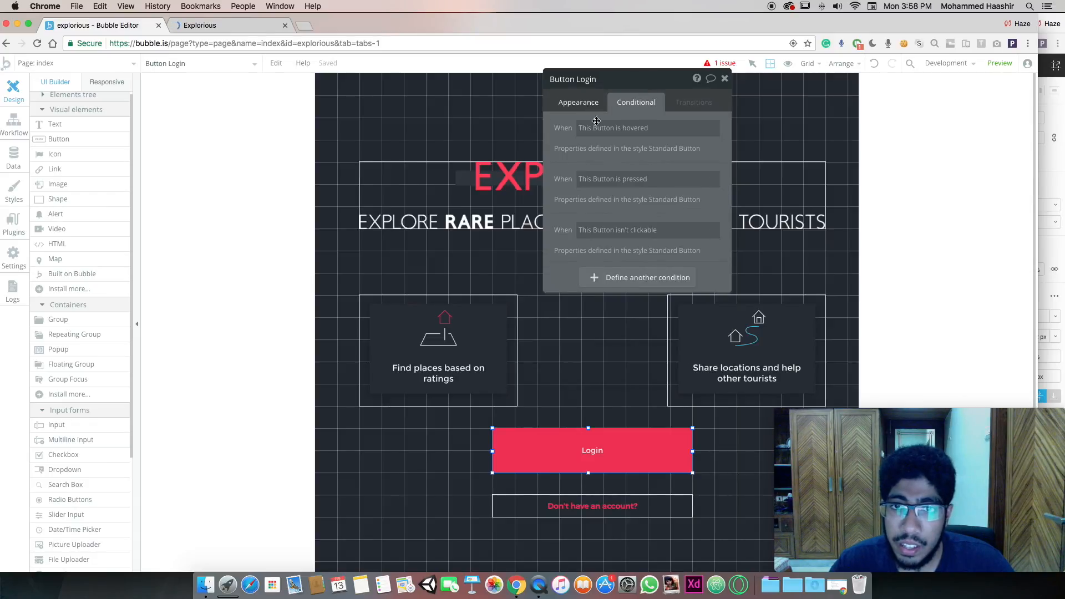
click(579, 102)
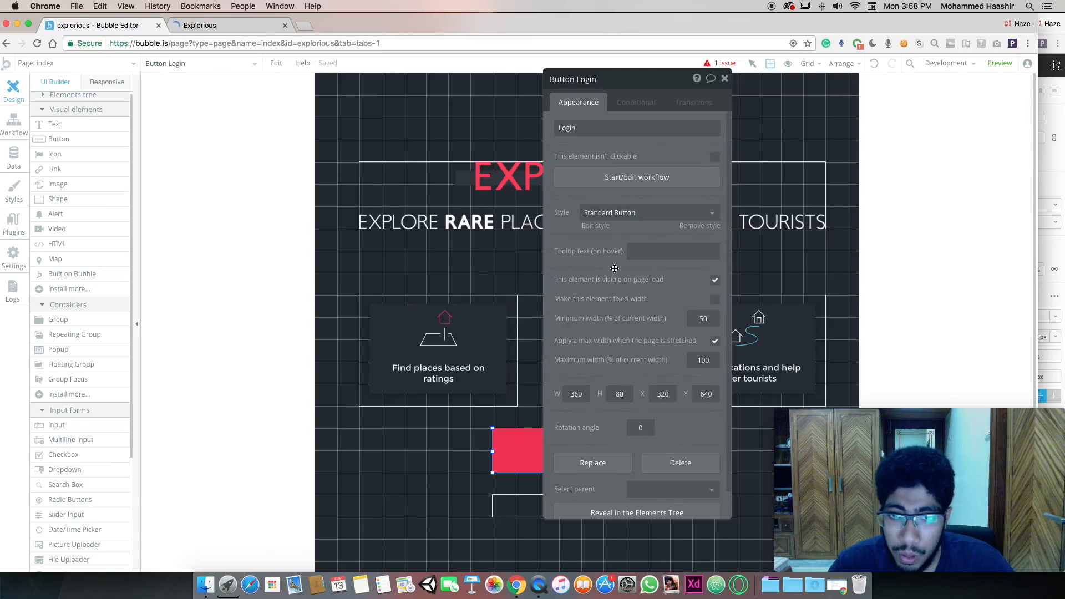
Inspect the Standard Button style's hover and pressed conditions and the hovered background colour
click(596, 226)
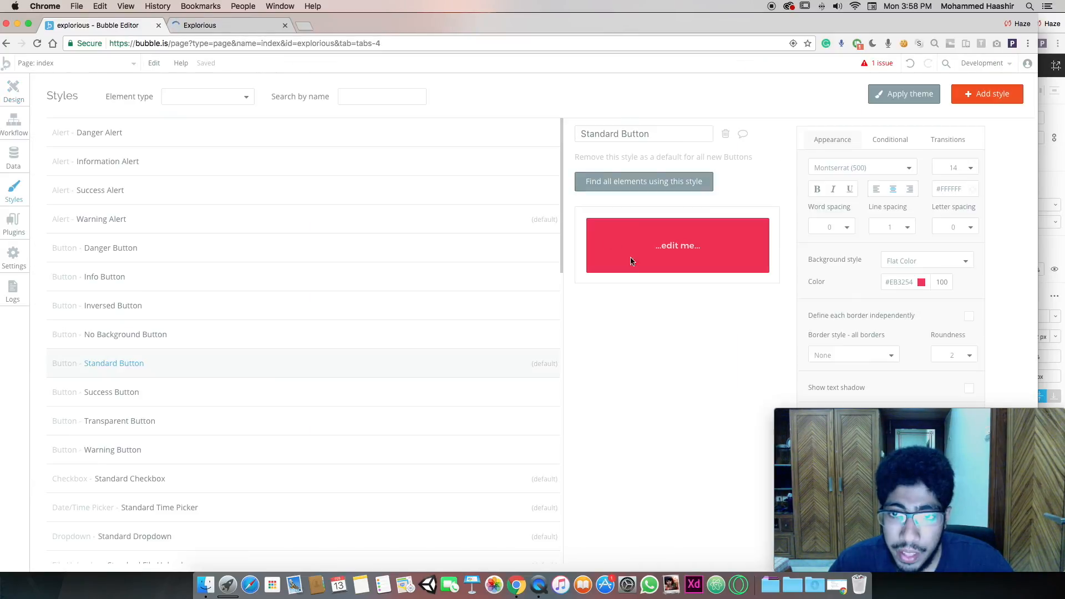
click(906, 138)
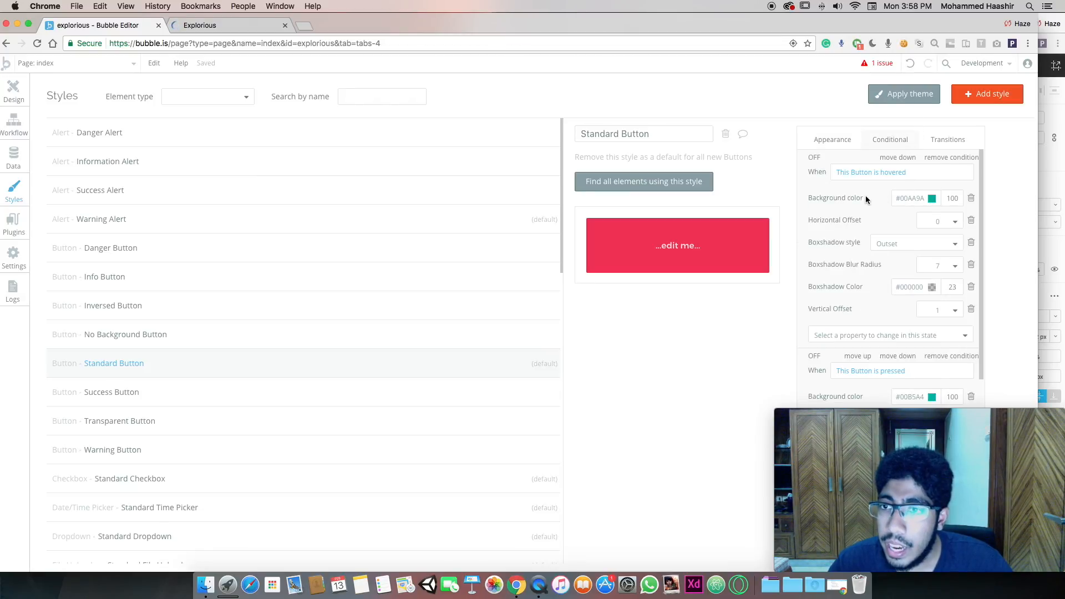
click(923, 201)
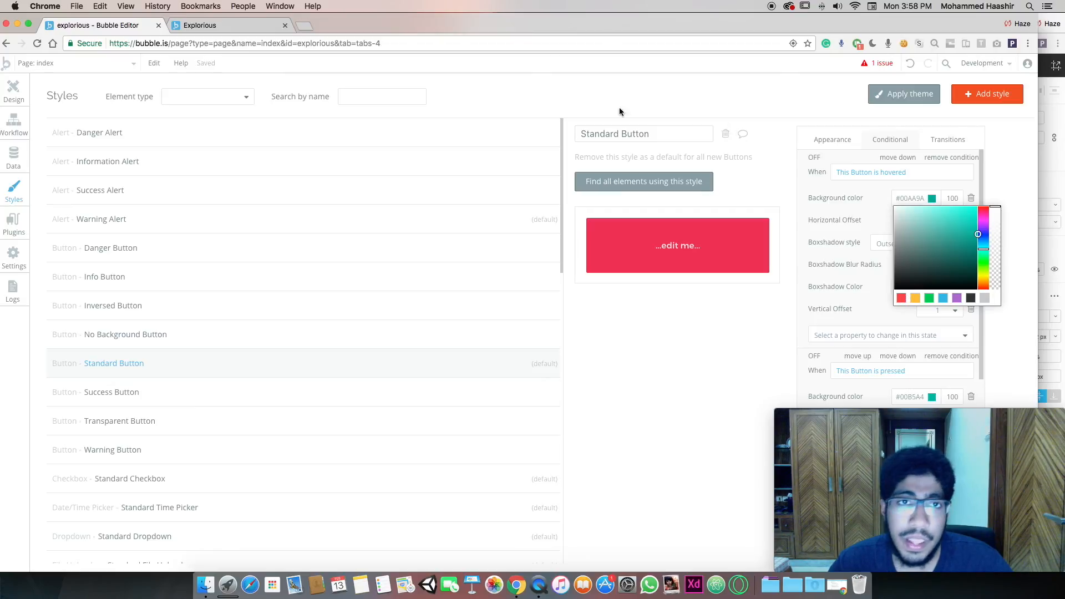
Test signup in the running Explorious app with an e-mail address and Remember Me ticked
click(225, 28)
click(415, 260)
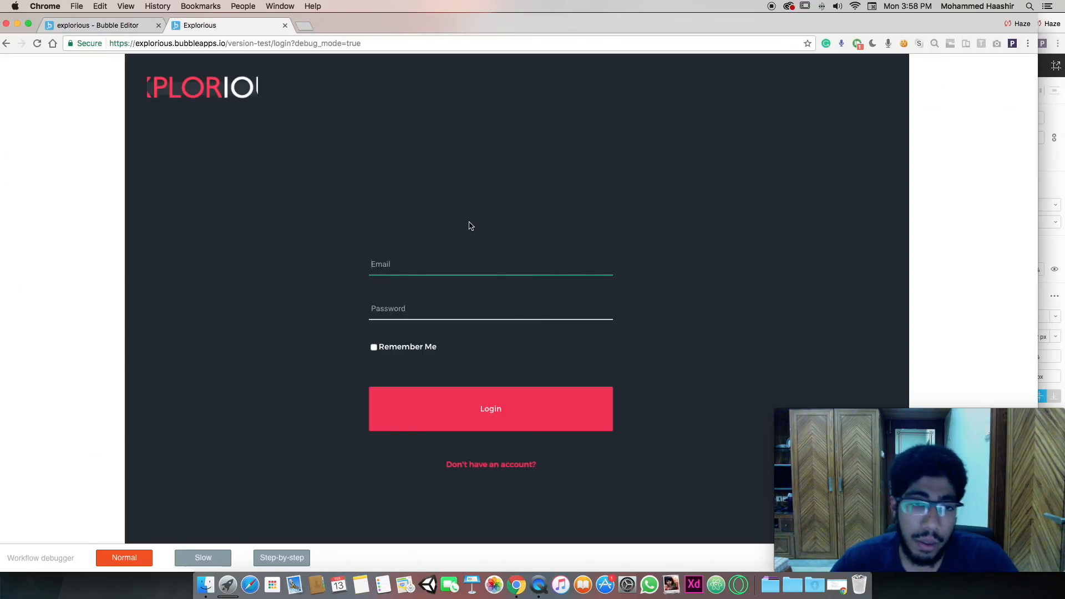
click(495, 480)
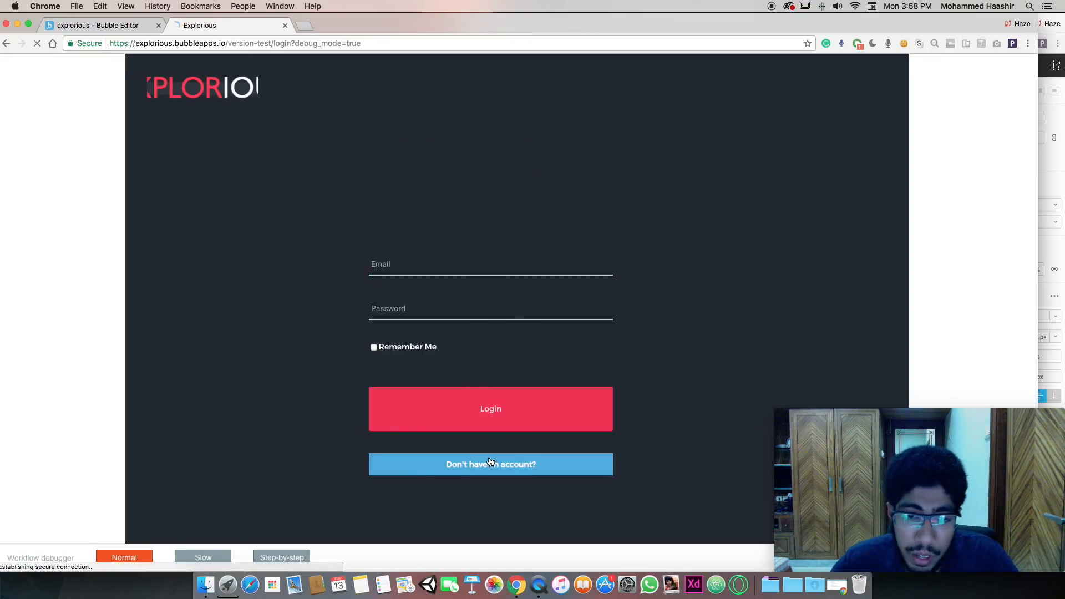
click(425, 268)
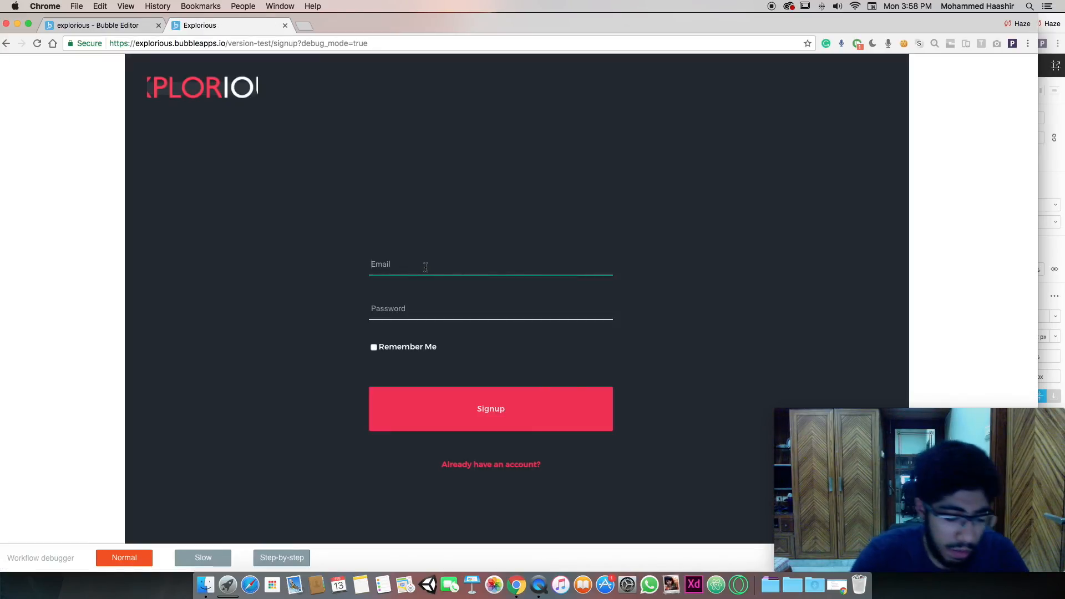
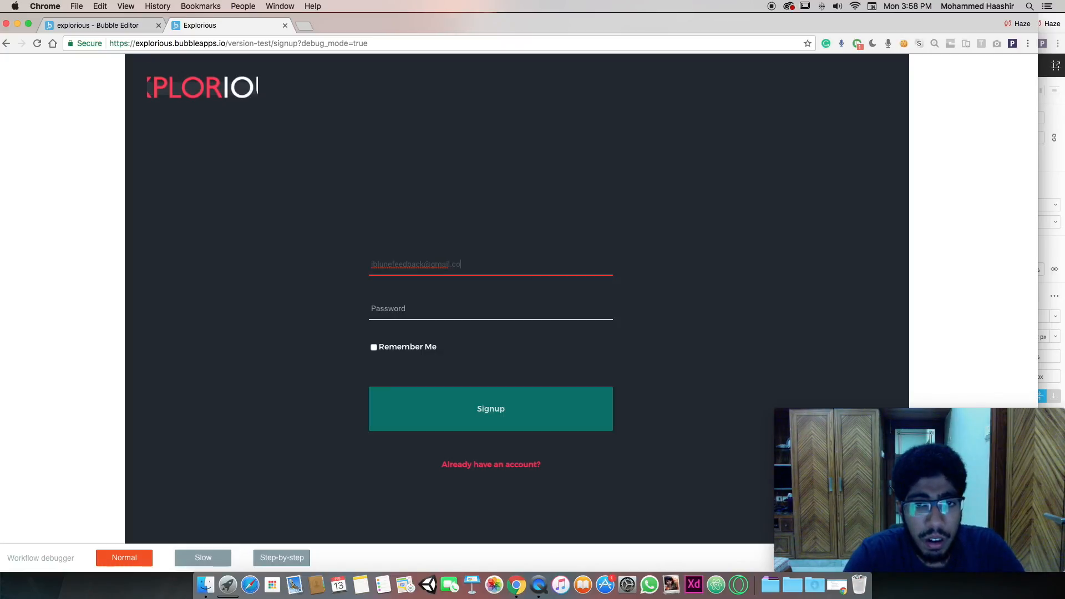
key(Tab)
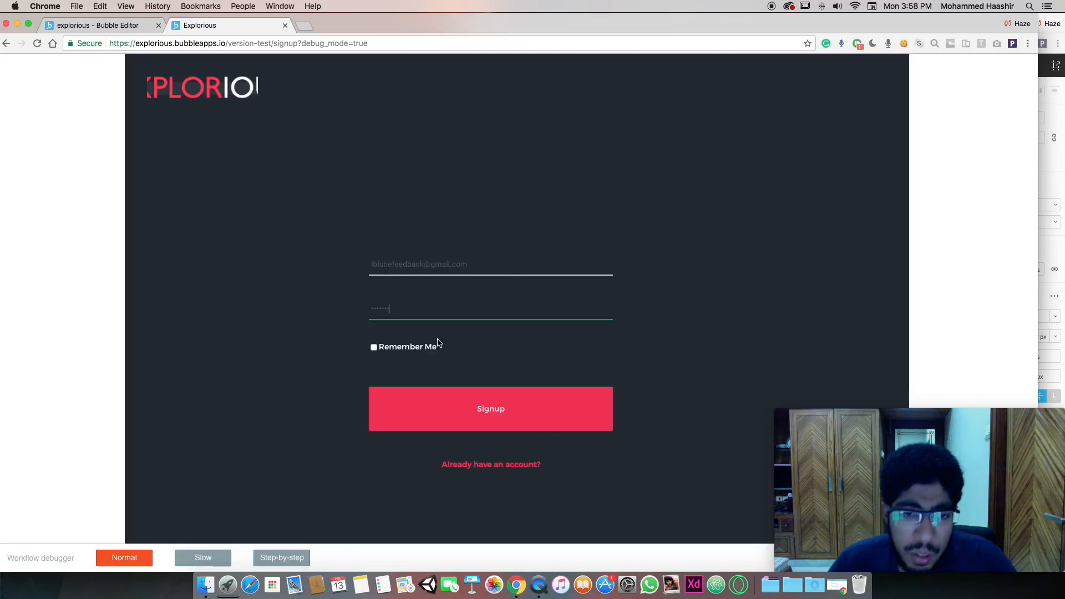
click(412, 346)
click(452, 410)
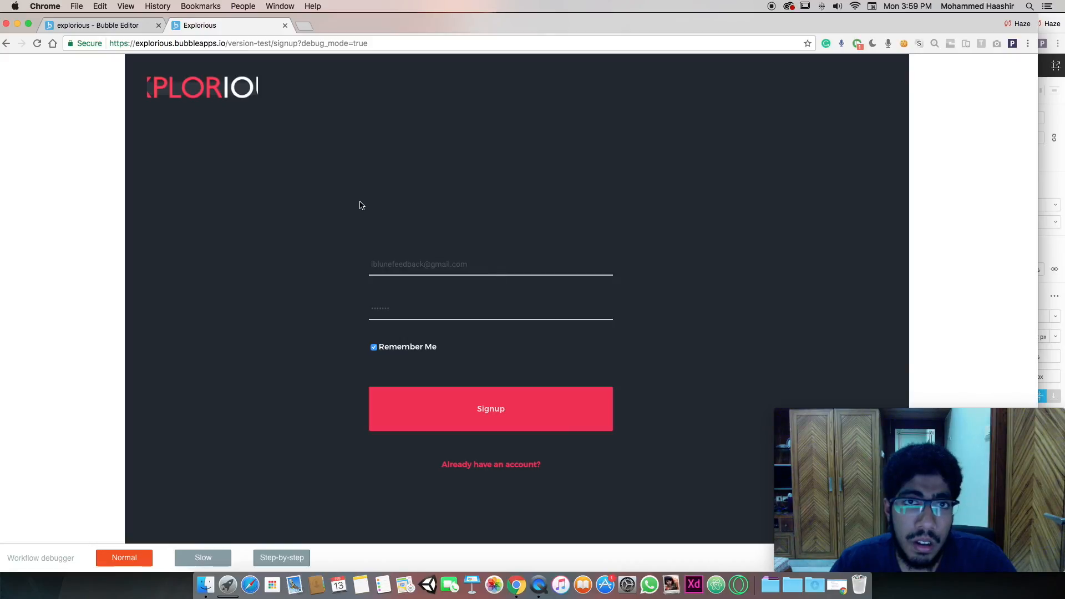
click(95, 25)
On the signup page, add a Go to page listing step to the Signup button's workflow
click(68, 65)
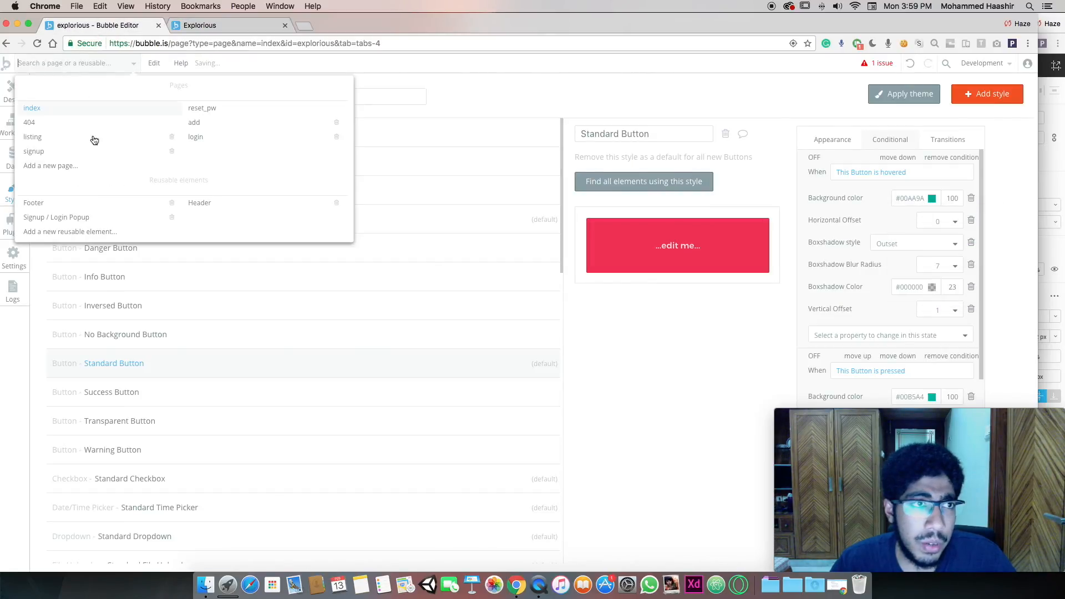
click(97, 160)
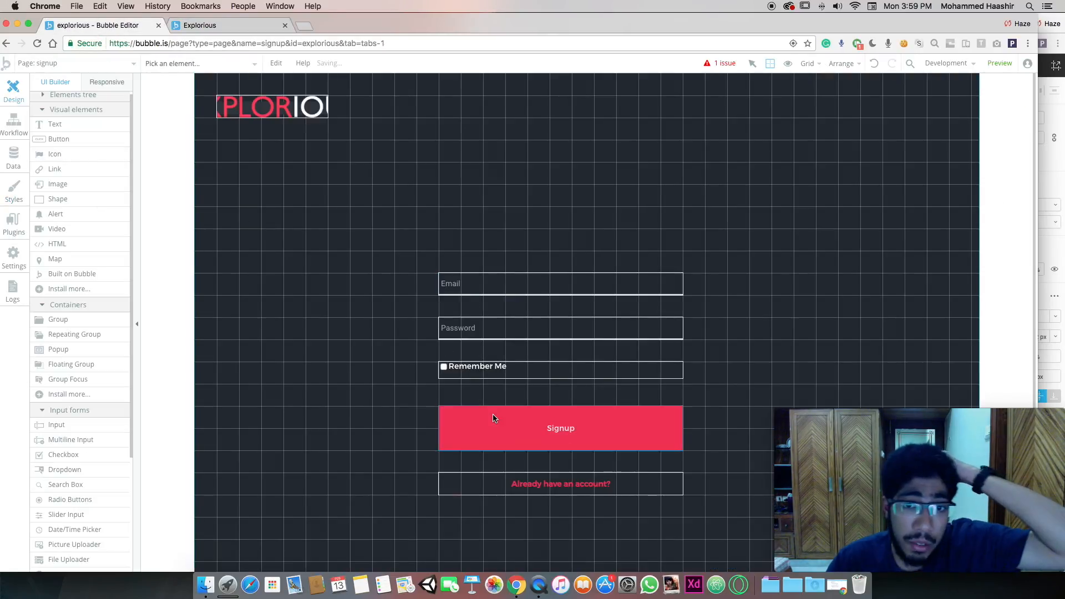
double_click(522, 411)
click(832, 160)
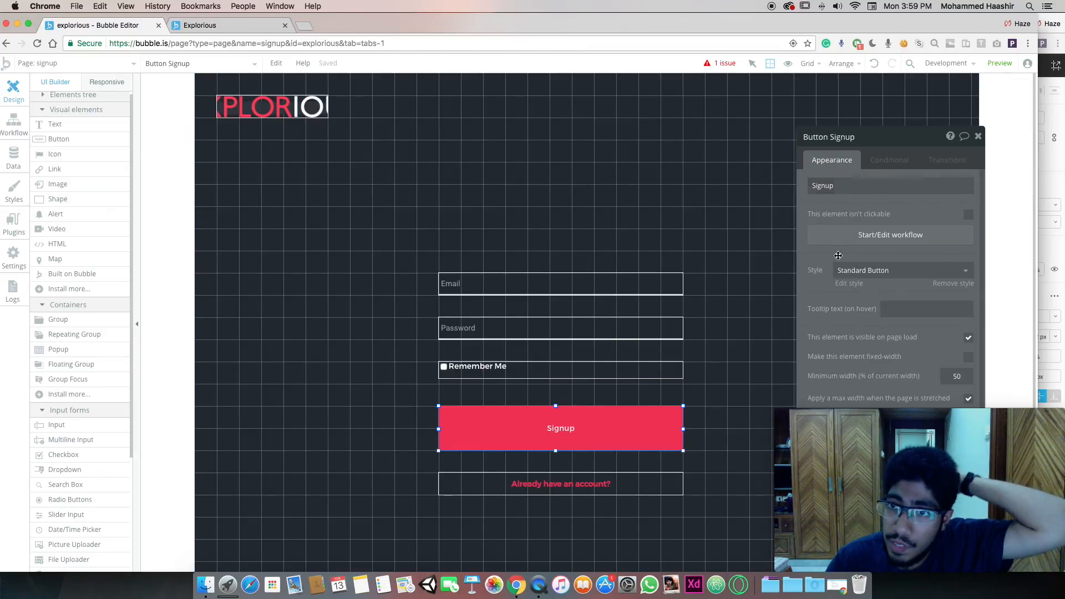
click(865, 238)
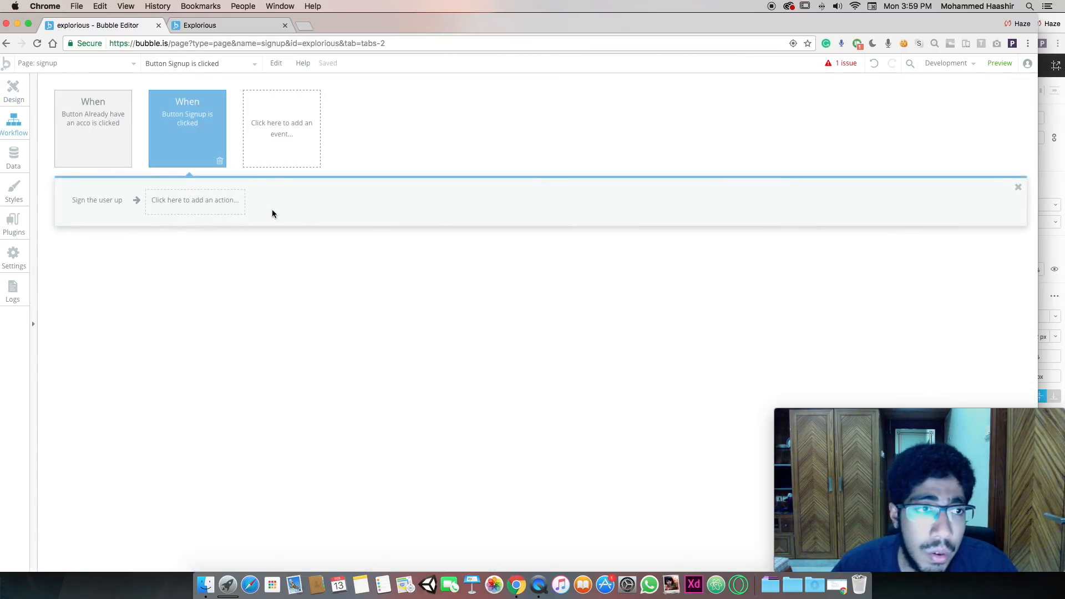
click(172, 208)
mouse_move(194, 242)
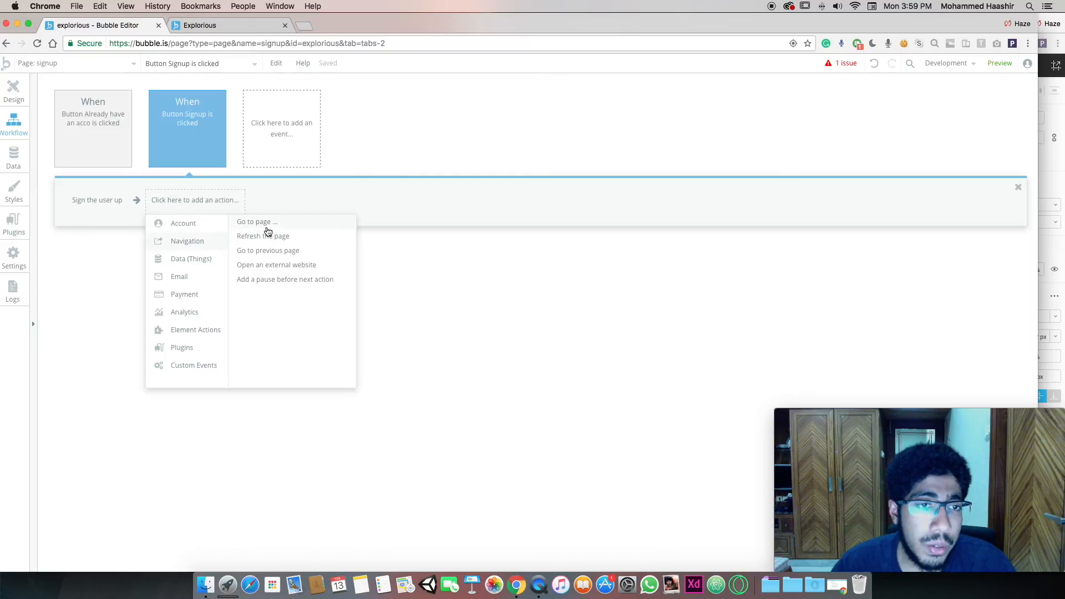
click(261, 222)
click(919, 163)
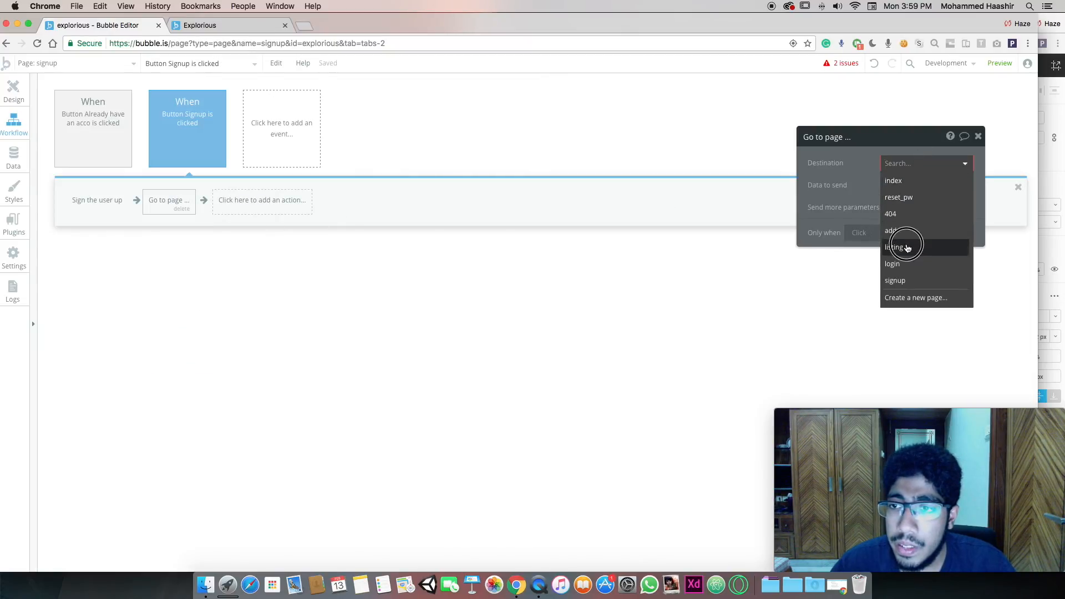
click(903, 247)
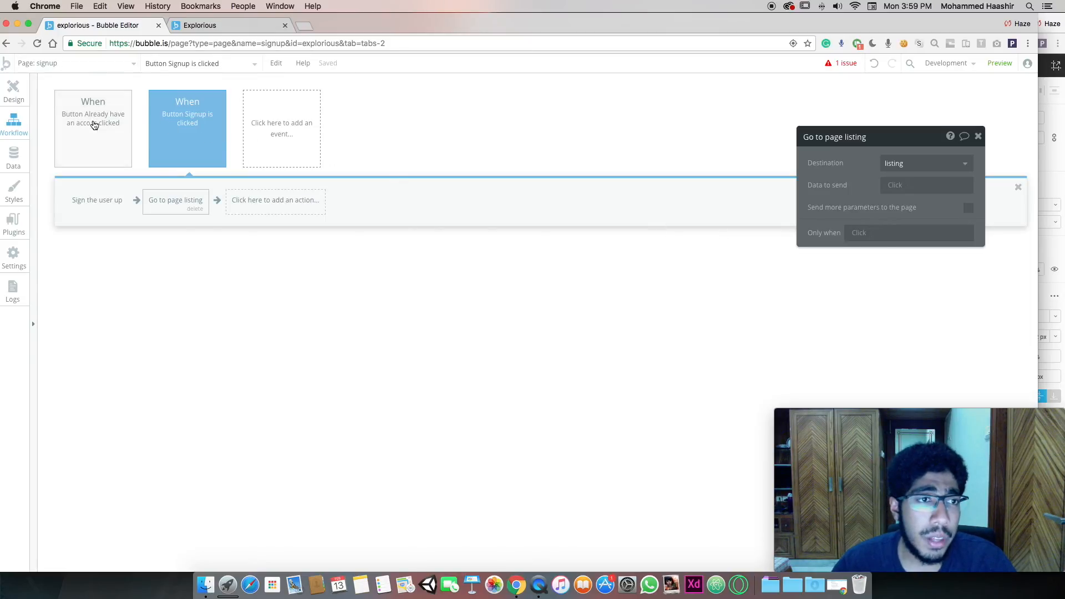
Make the already-have-an-account workflow also go to the listing page
click(81, 123)
click(168, 200)
mouse_move(189, 241)
click(258, 222)
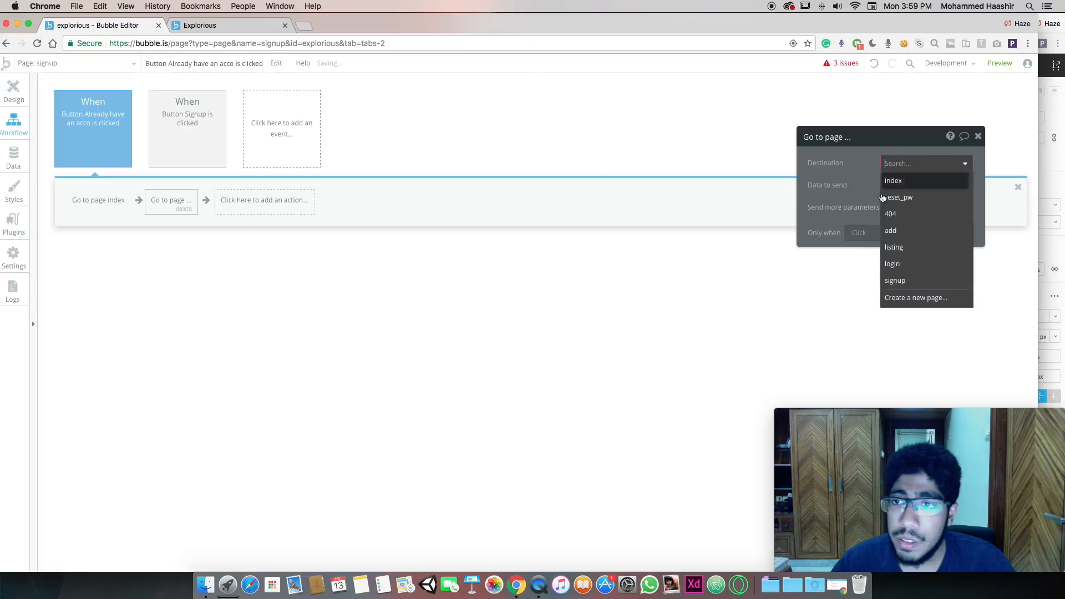
click(894, 247)
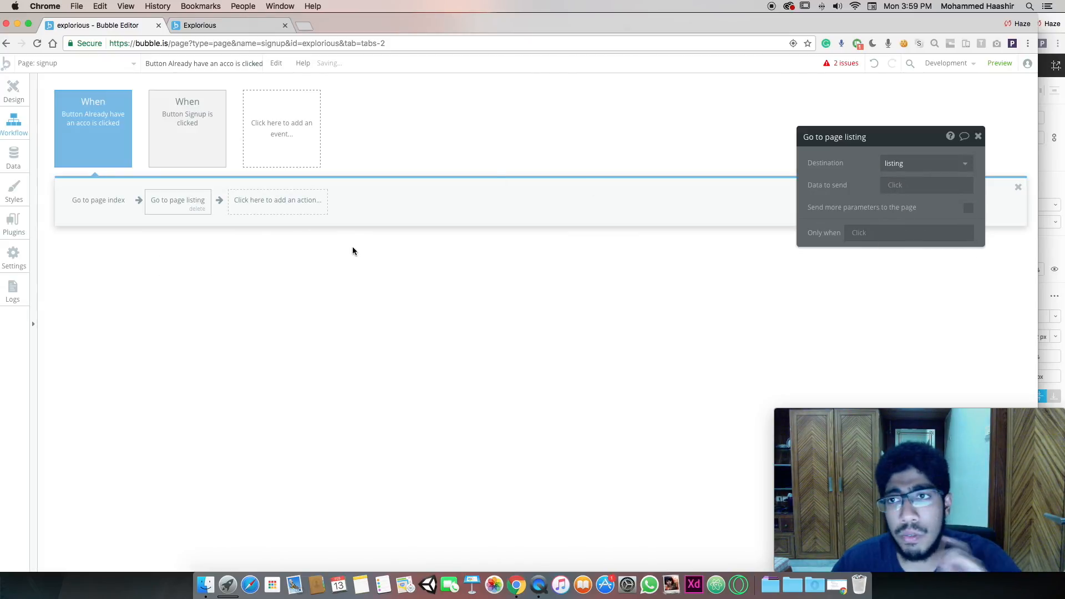
click(16, 90)
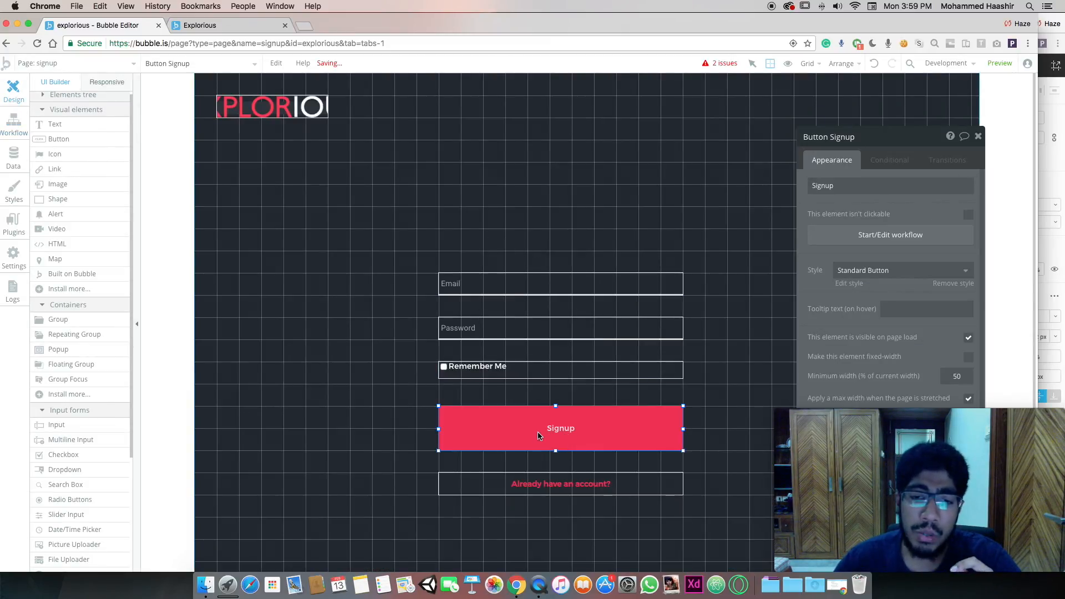
Recheck the Signup button's workflow on the signup page
click(78, 62)
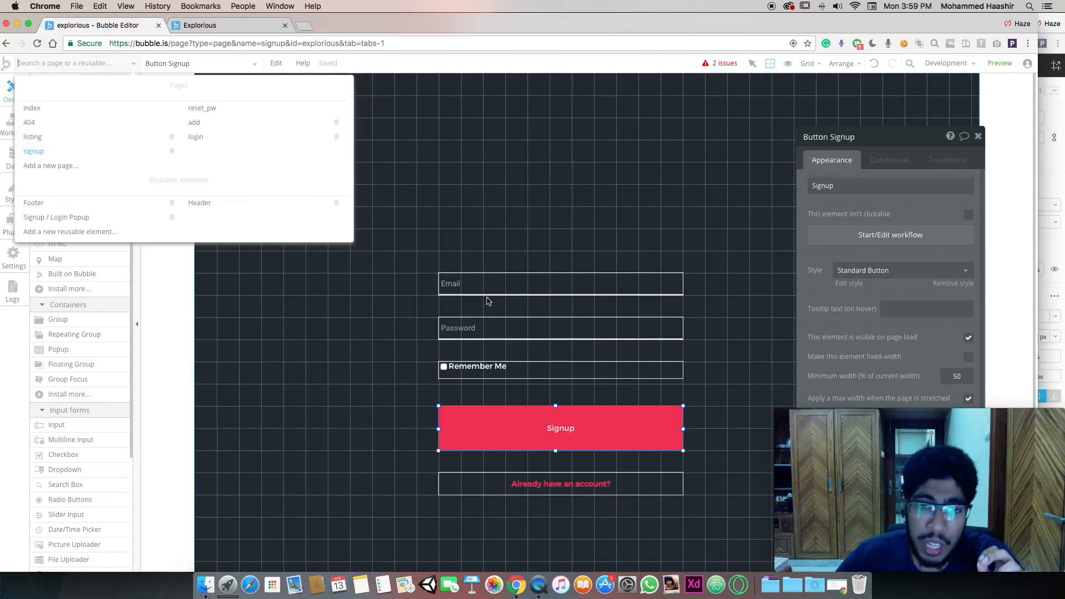
click(483, 328)
click(516, 421)
click(520, 423)
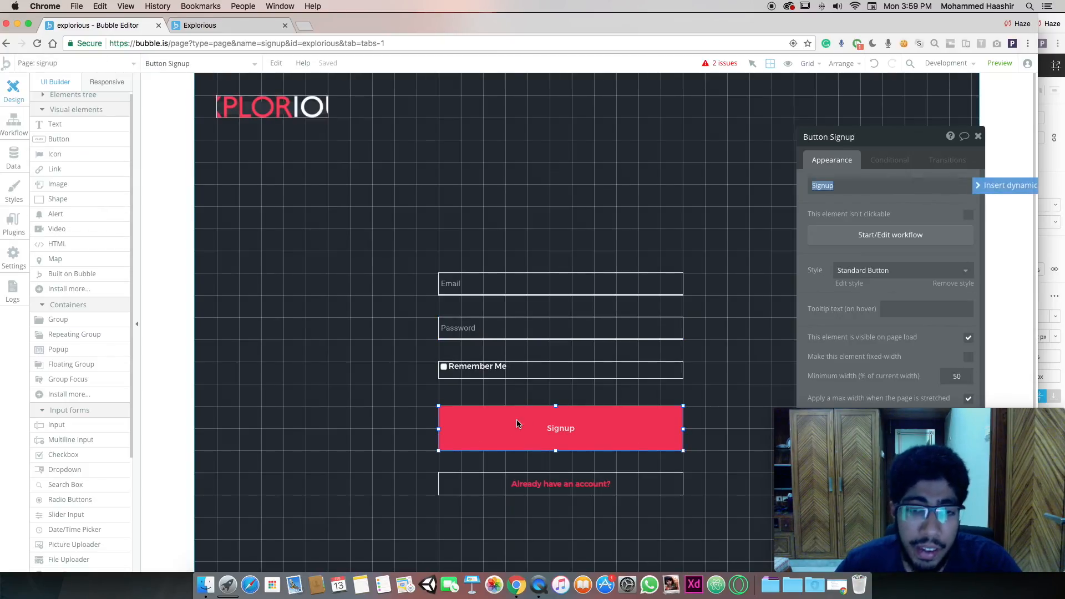
click(844, 235)
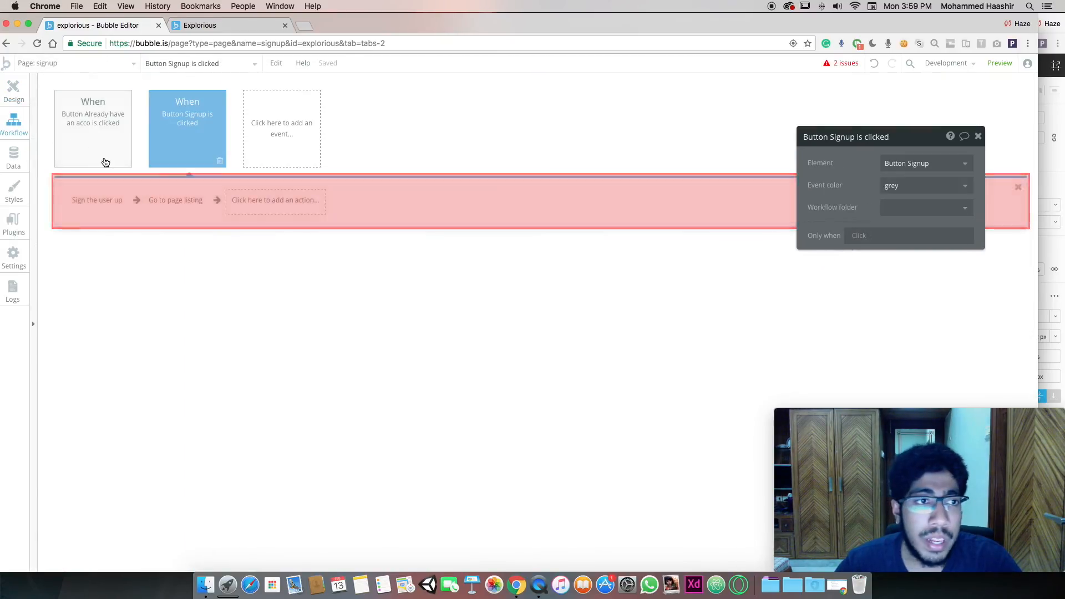
click(13, 84)
On the login page, add a Go to page listing step after the Login button logs in
click(55, 65)
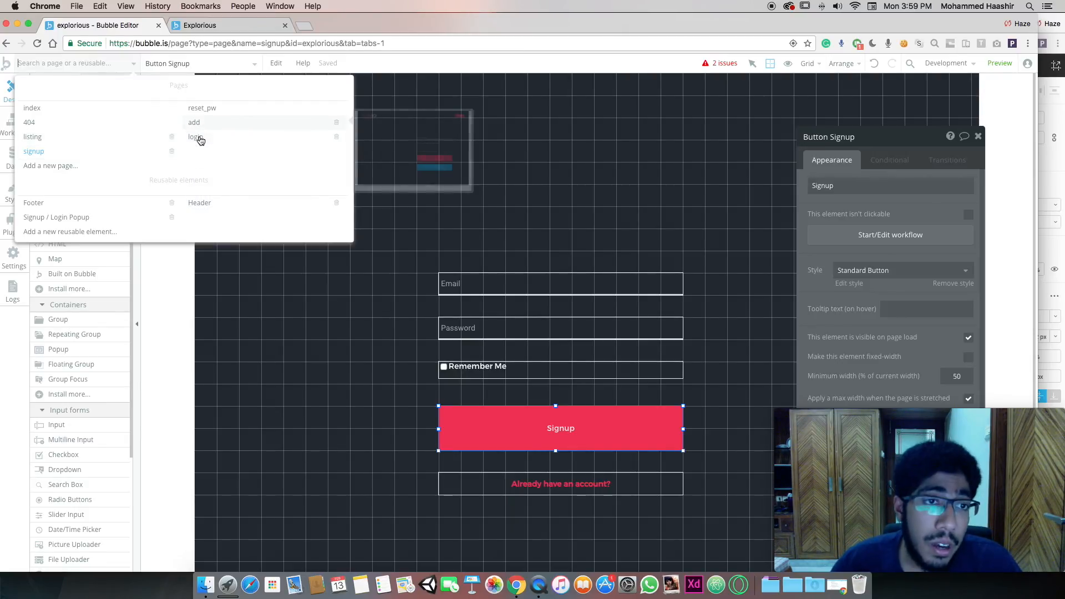
click(198, 138)
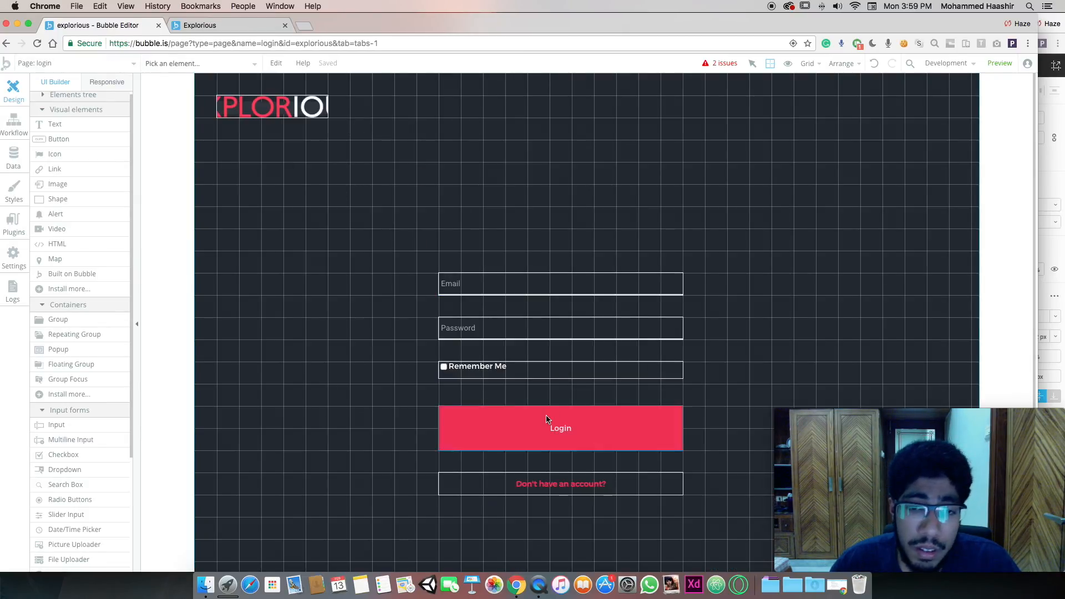
double_click(546, 419)
click(882, 241)
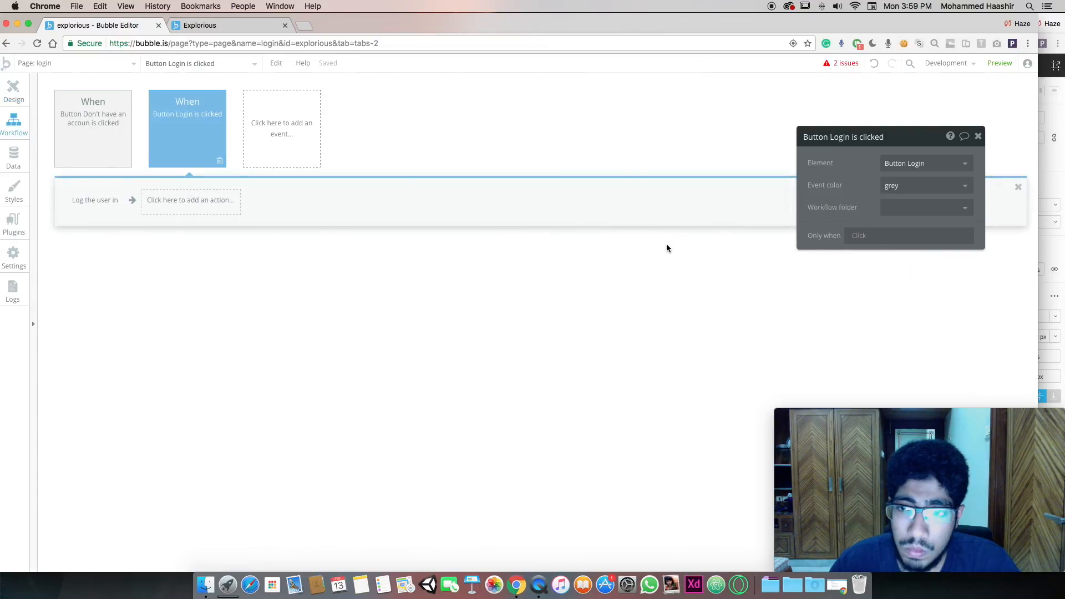
click(174, 200)
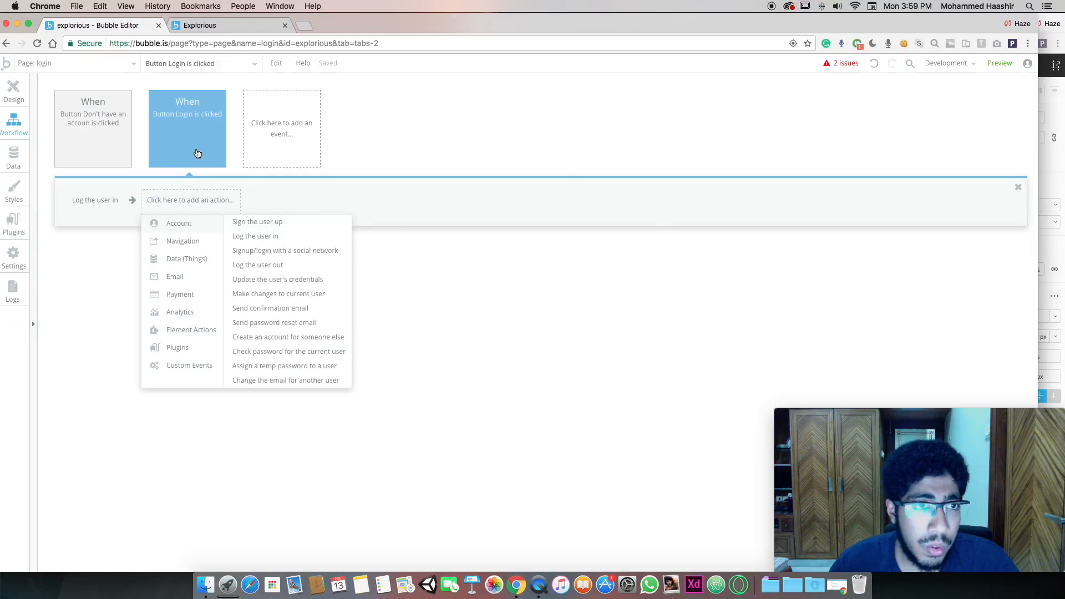
mouse_move(200, 244)
click(266, 223)
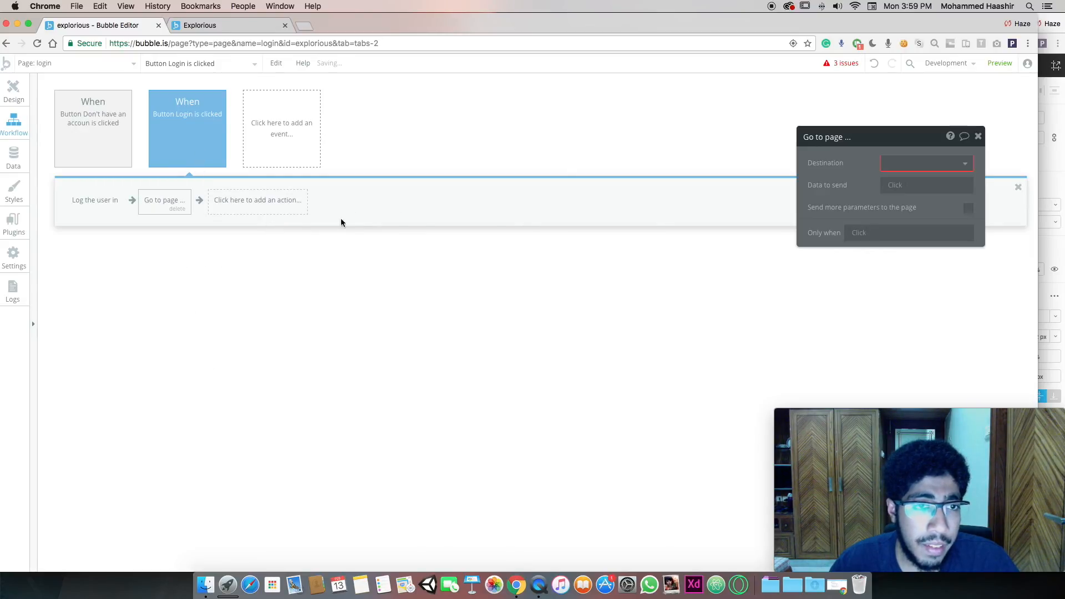
click(907, 158)
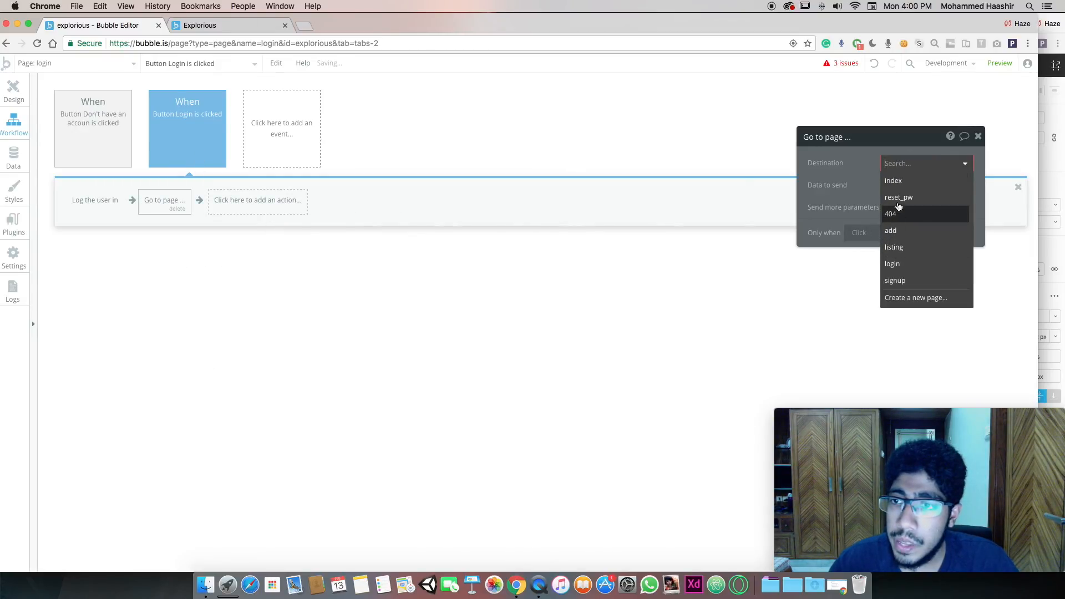
click(894, 247)
Check the don't-have-an-account workflow, reopen the login page, and return to the running app
click(102, 120)
click(14, 90)
click(103, 64)
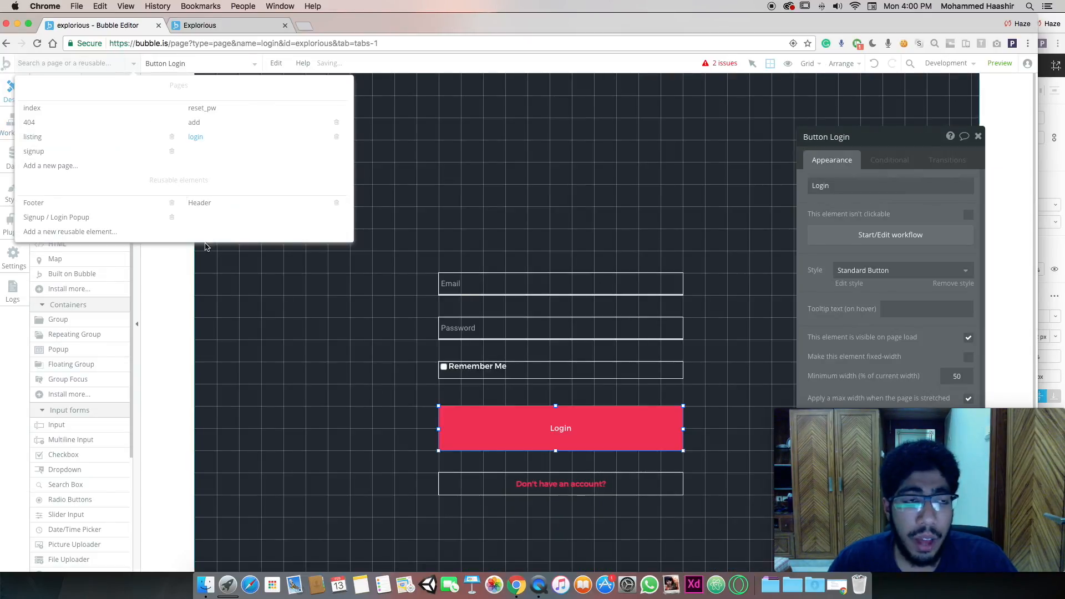
click(257, 308)
click(196, 27)
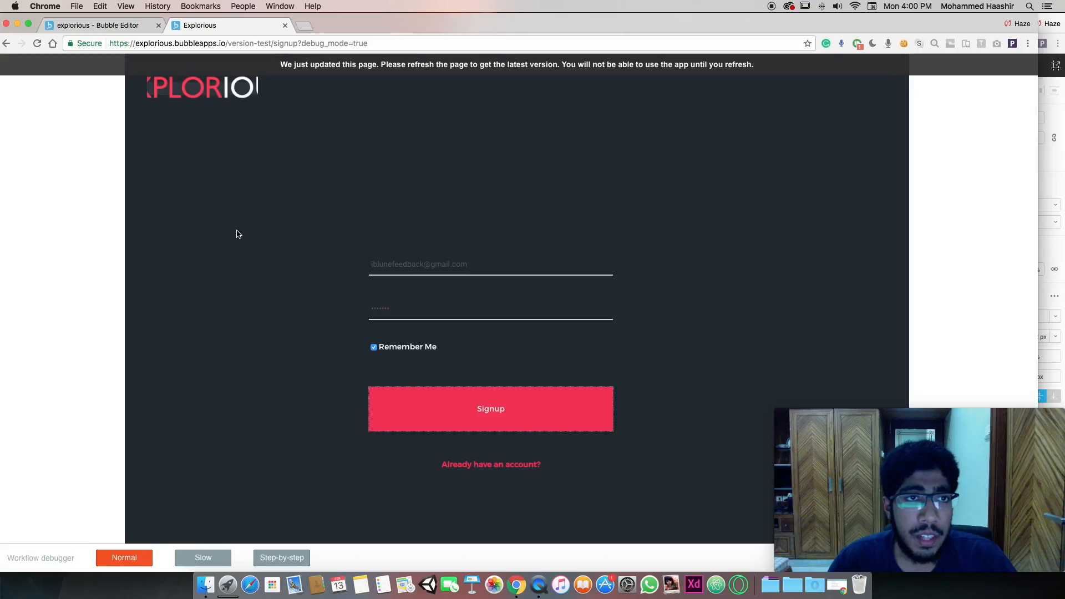
Log into the running app with the test account, allow location, and try the listing page's Add button
click(511, 467)
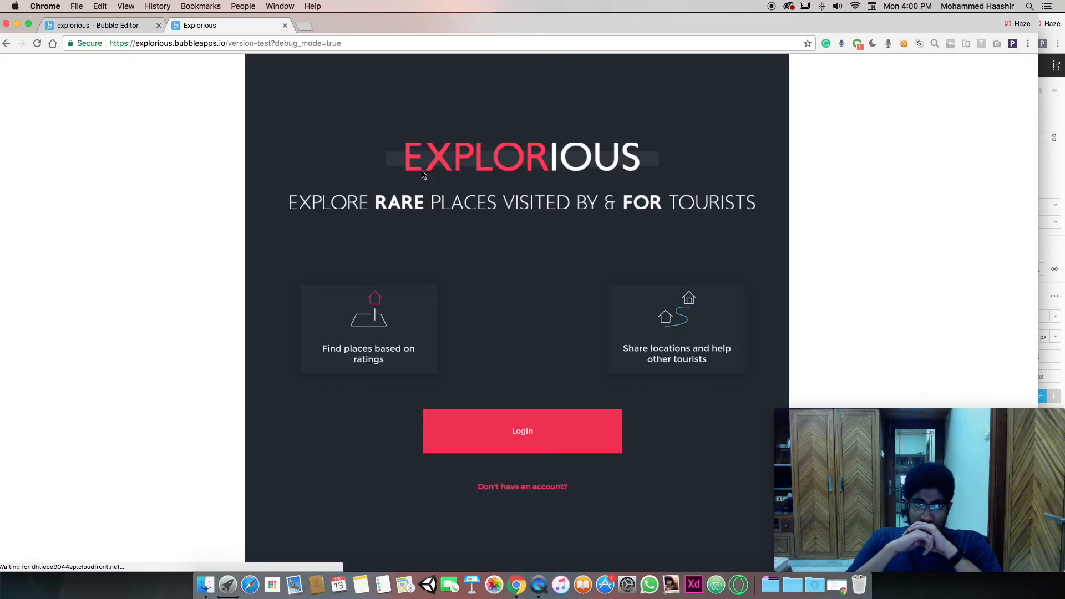
click(537, 445)
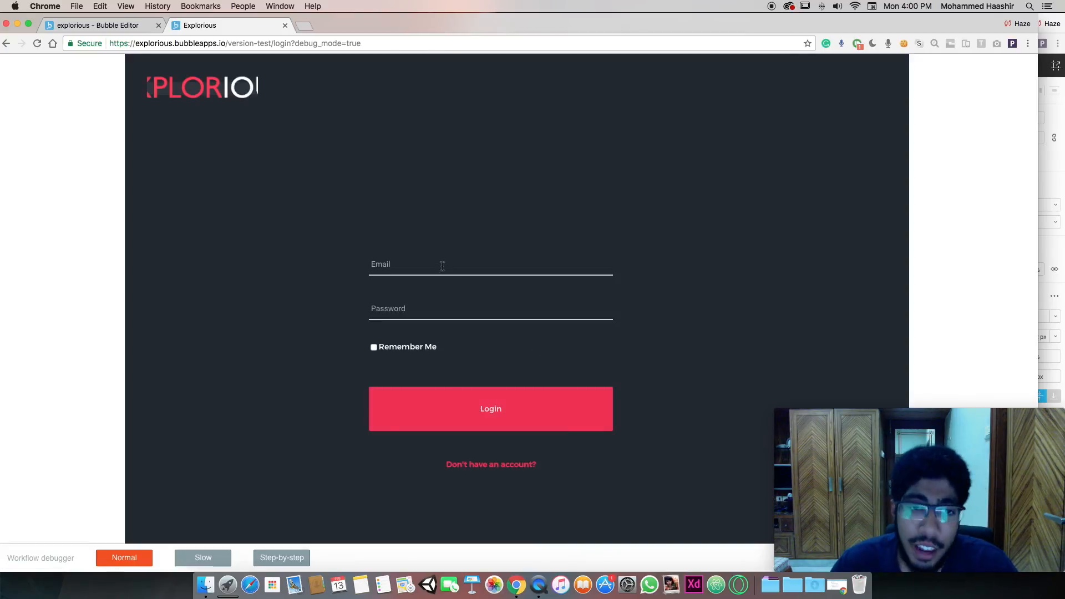
click(440, 262)
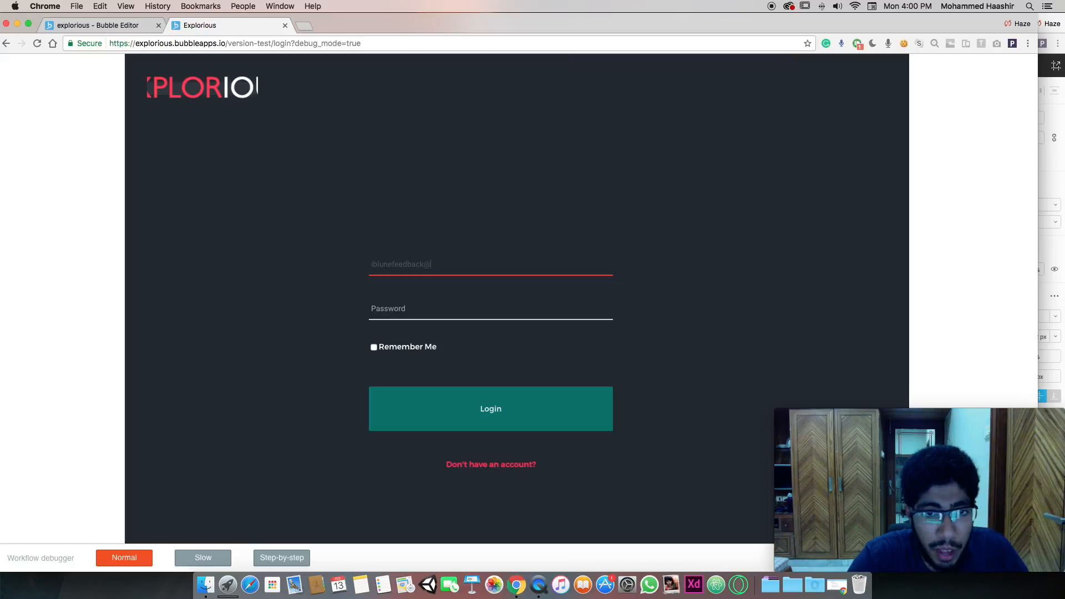
key(Tab)
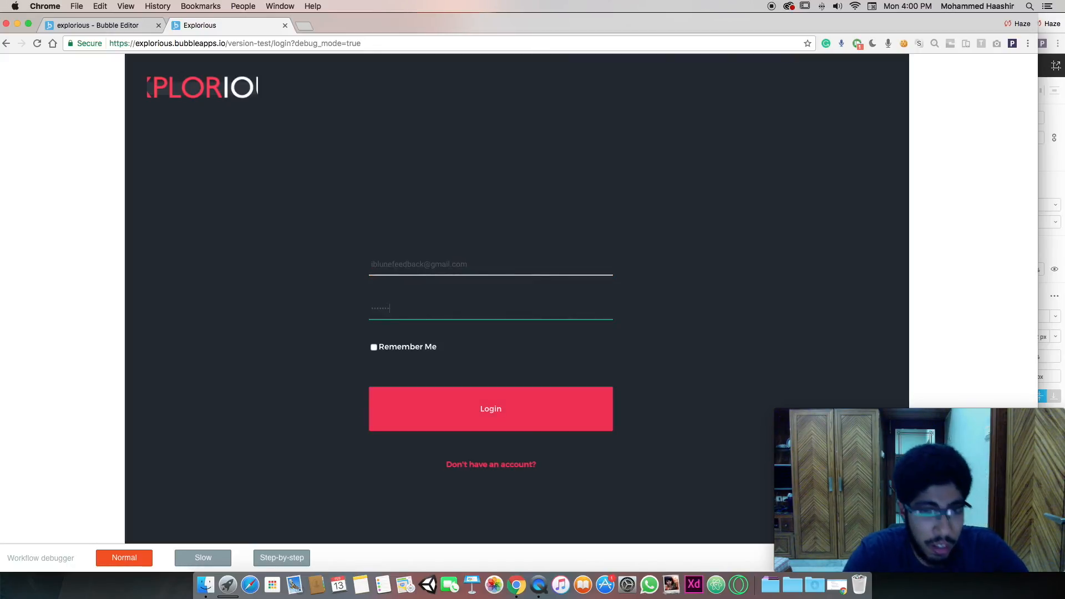
click(499, 409)
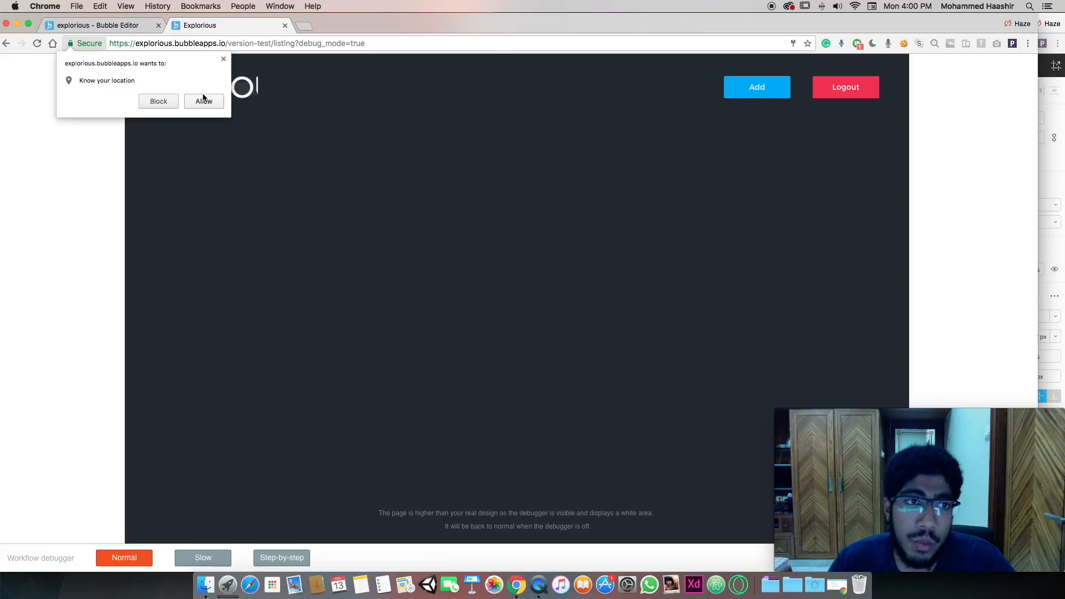
click(205, 101)
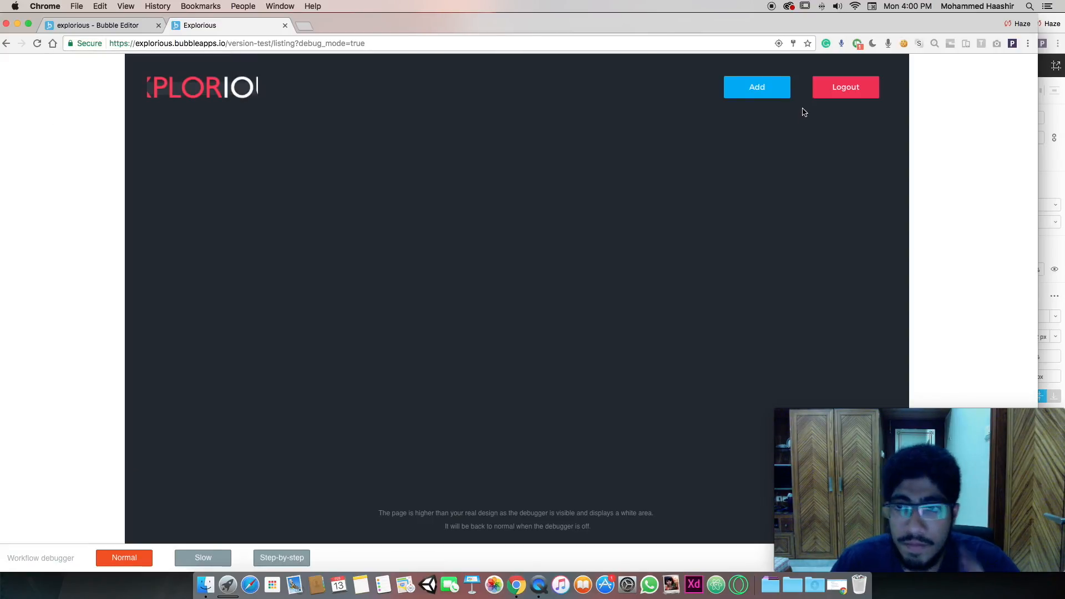
click(754, 88)
On the listing page, make the Add button's workflow go to the add page
click(139, 28)
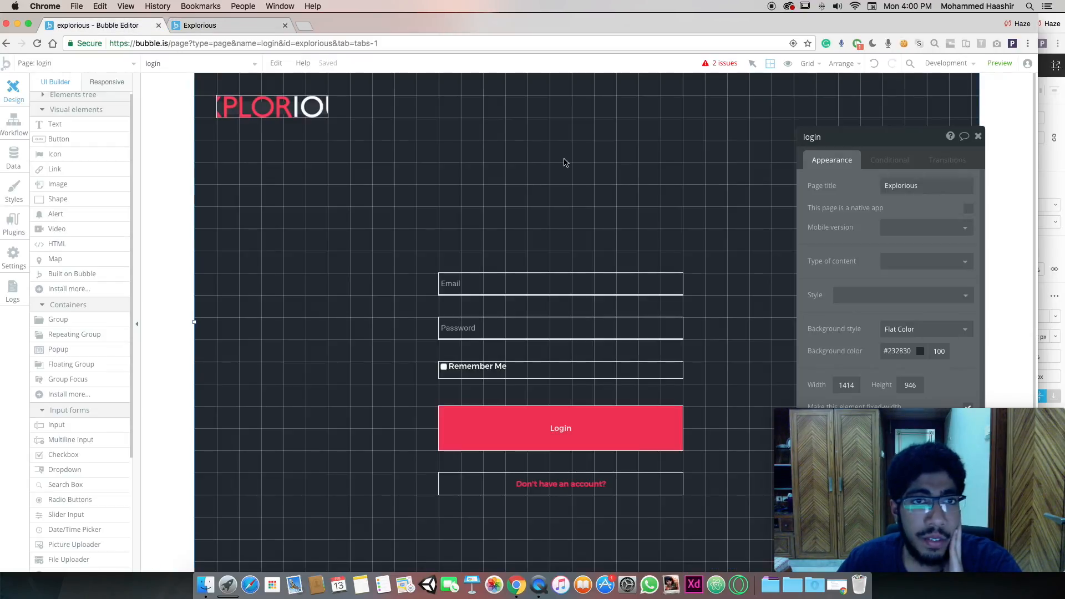
click(98, 64)
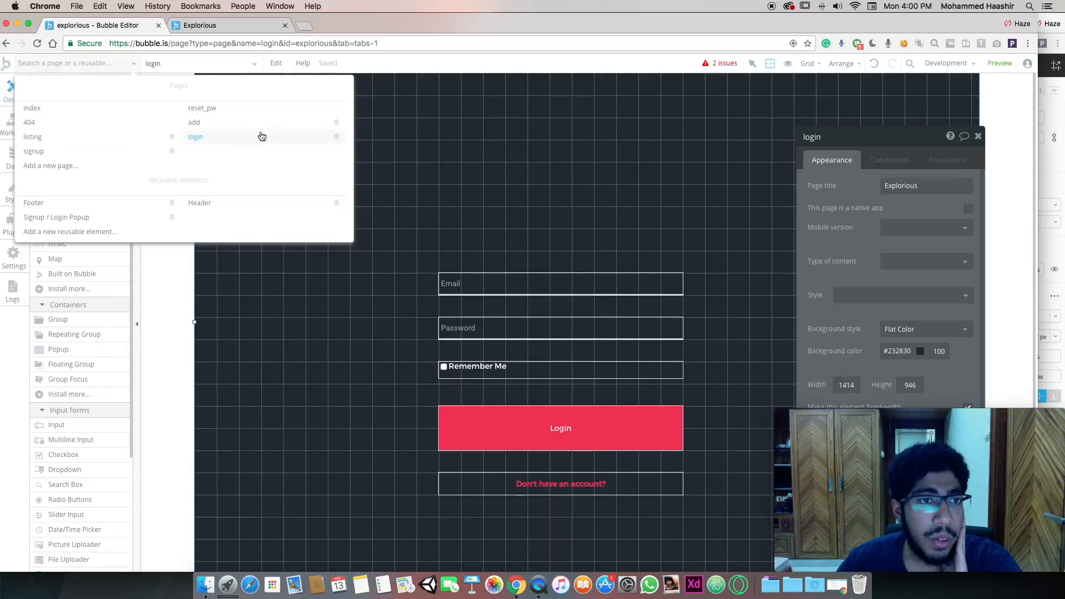
click(99, 137)
click(799, 107)
click(861, 240)
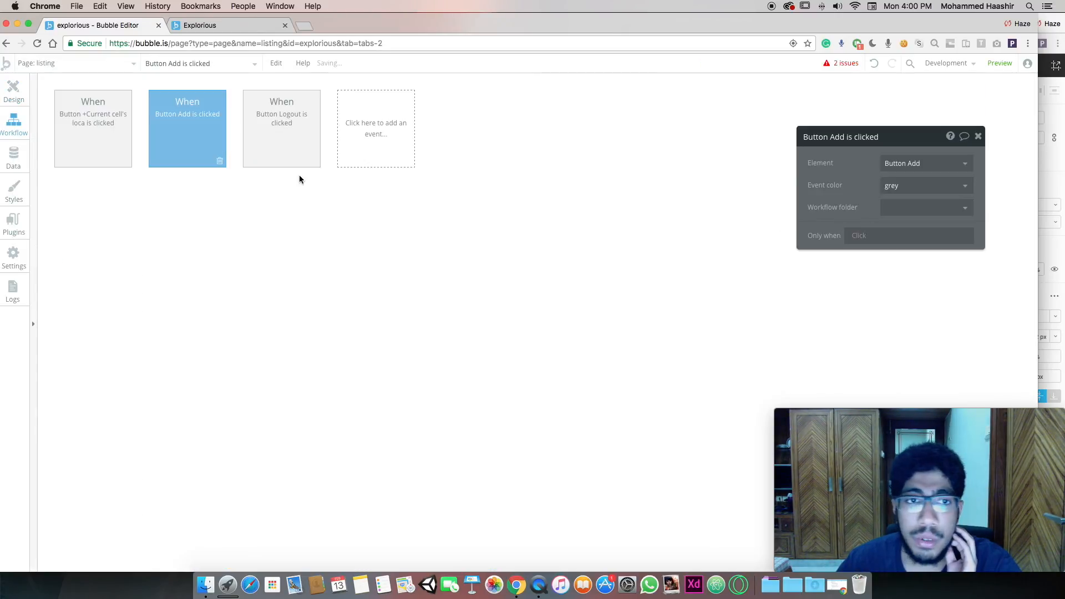
click(128, 201)
mouse_move(117, 243)
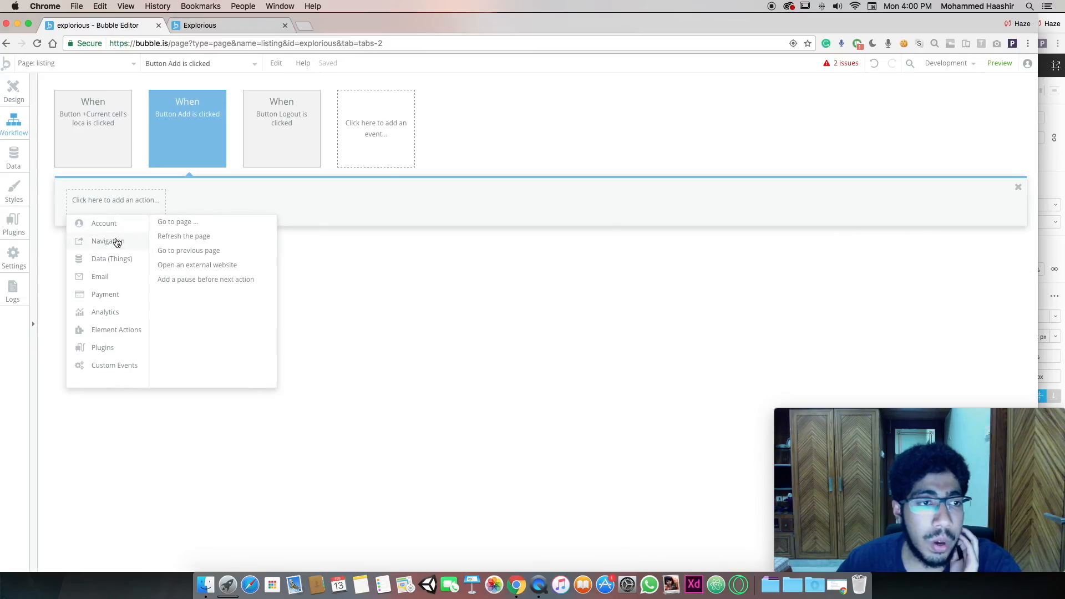
click(216, 226)
click(929, 163)
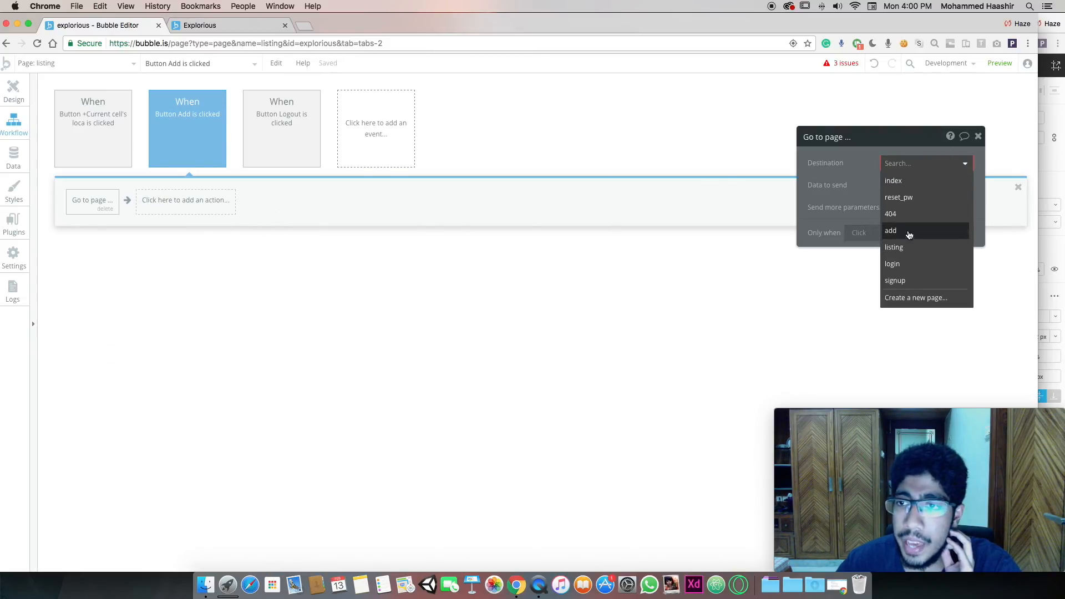
click(910, 232)
click(13, 90)
Add a Go to page index step after Log the user out on the Logout button
click(916, 106)
click(866, 234)
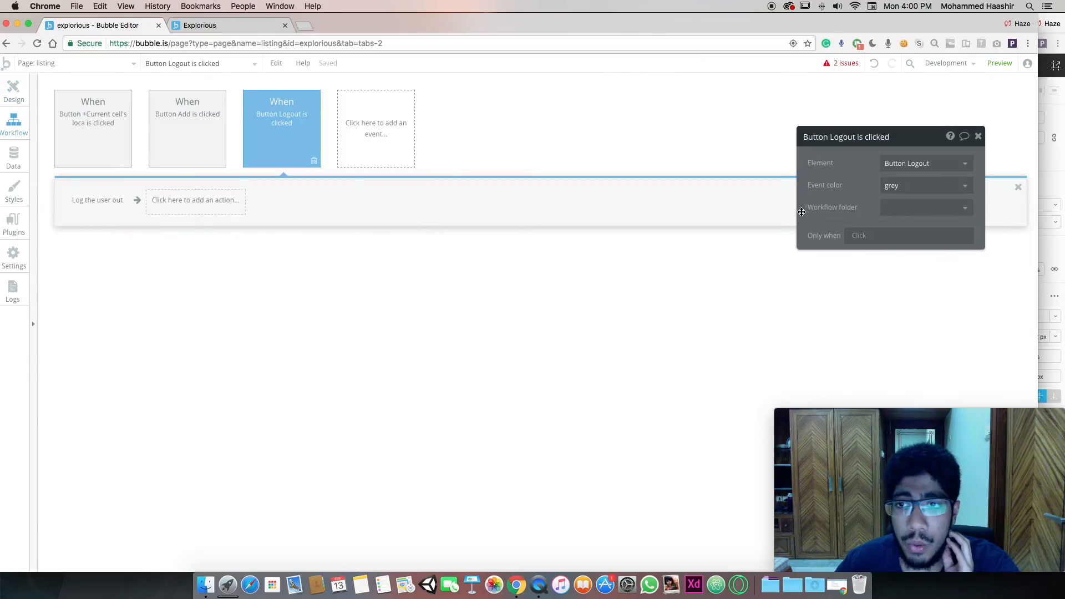
click(166, 201)
mouse_move(200, 238)
click(268, 223)
click(932, 174)
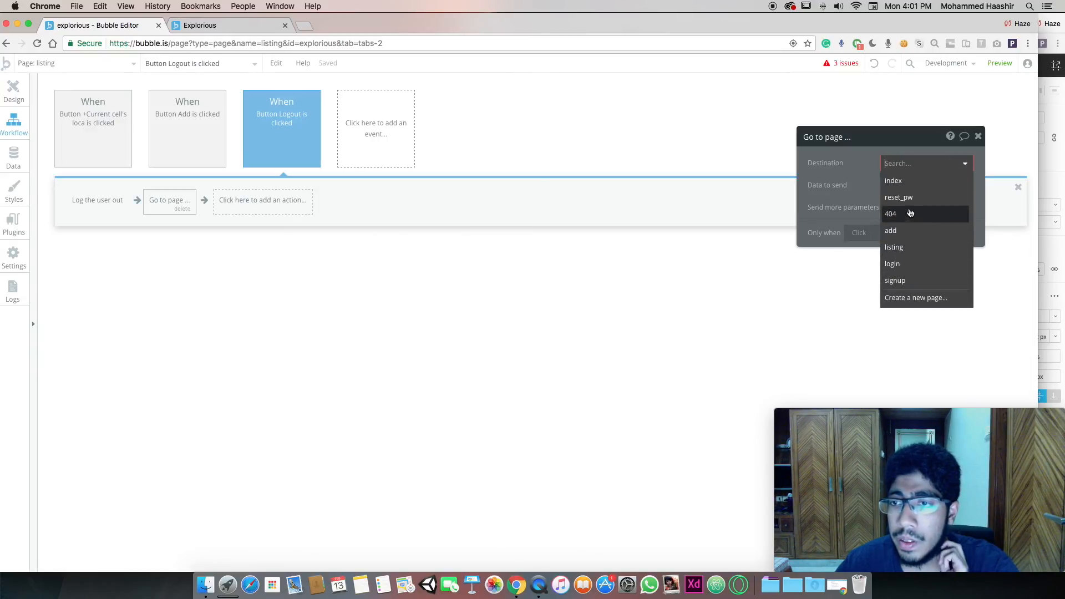
click(908, 182)
From the issues list, set Image B's dynamic image source to Current cell's location
click(14, 91)
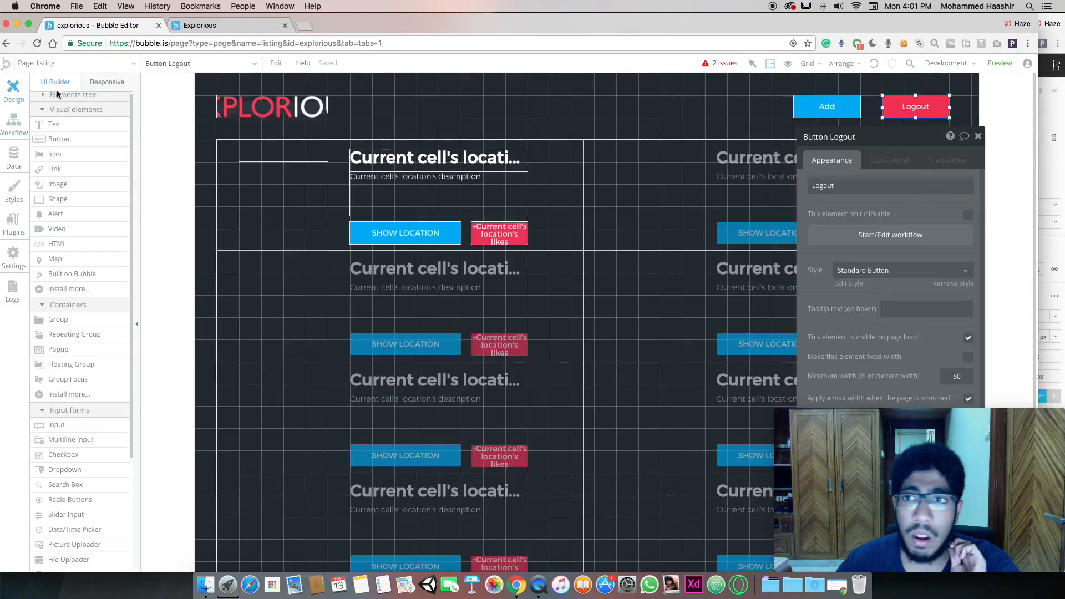
click(727, 64)
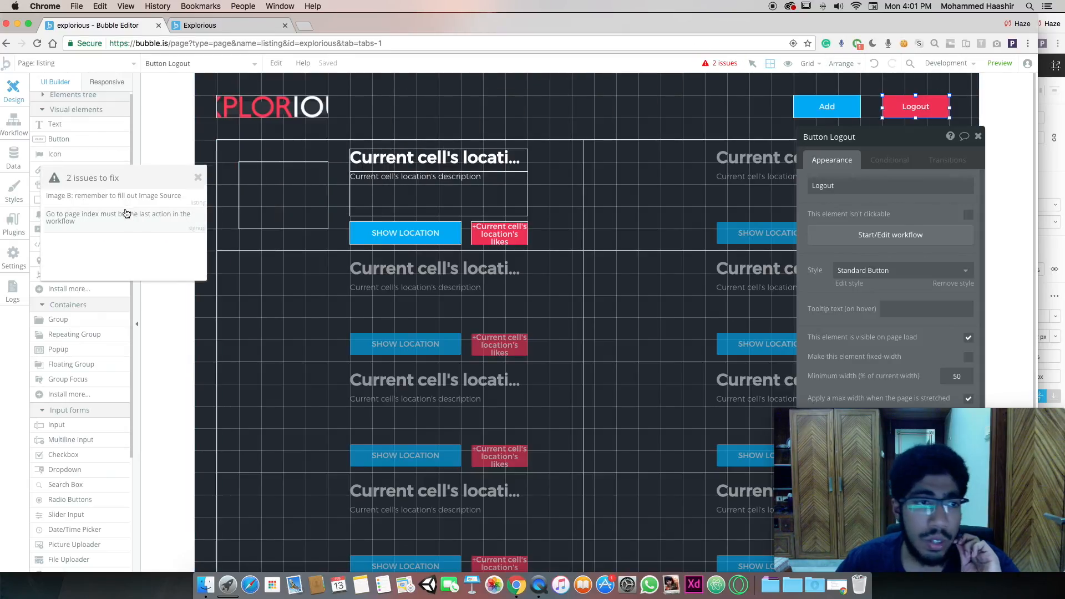
click(132, 203)
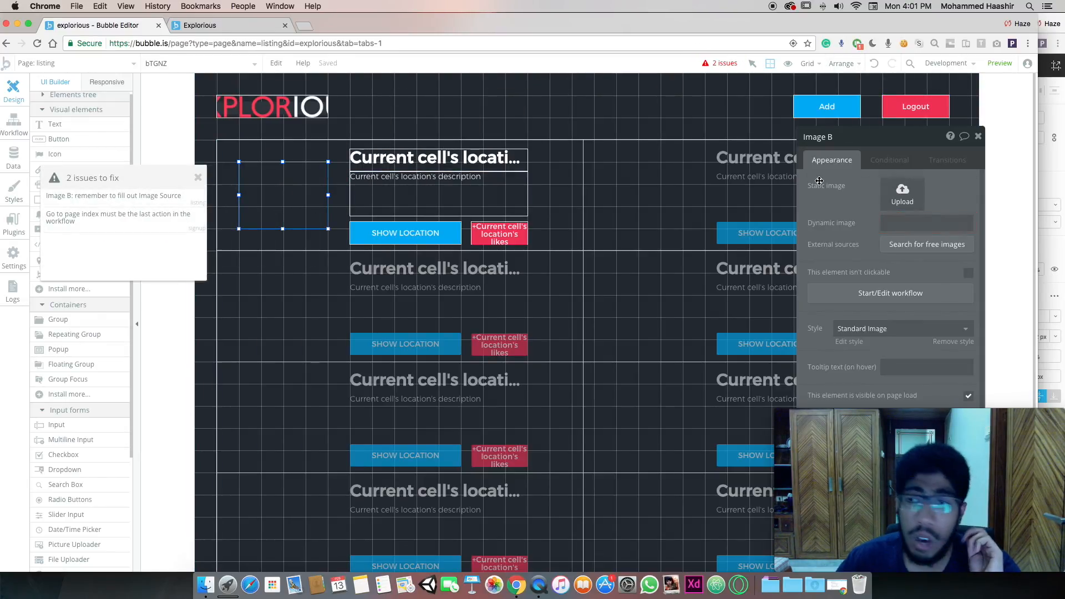
click(926, 223)
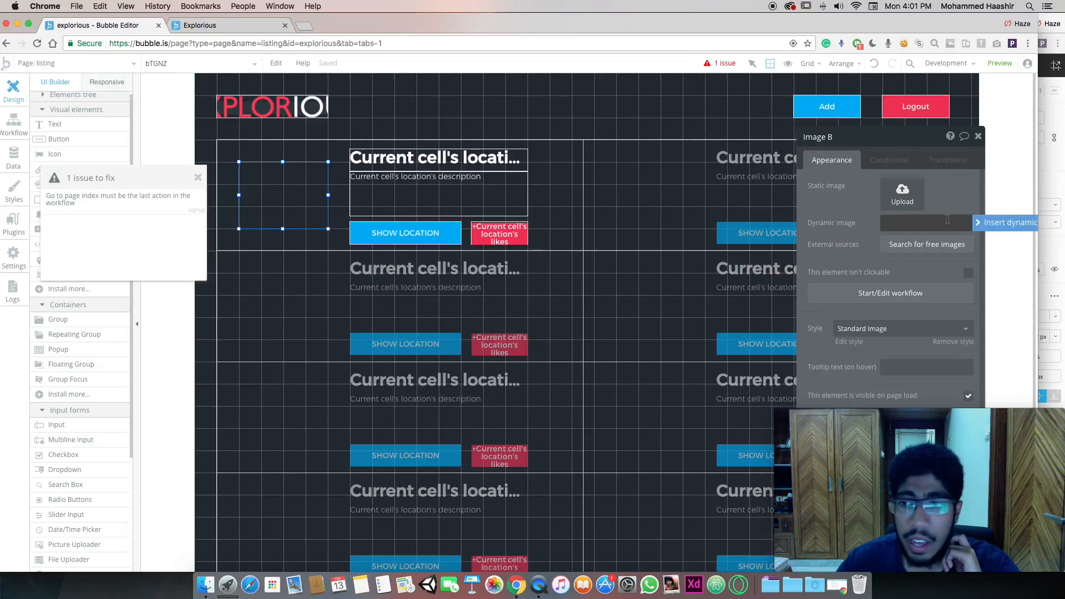
click(1007, 223)
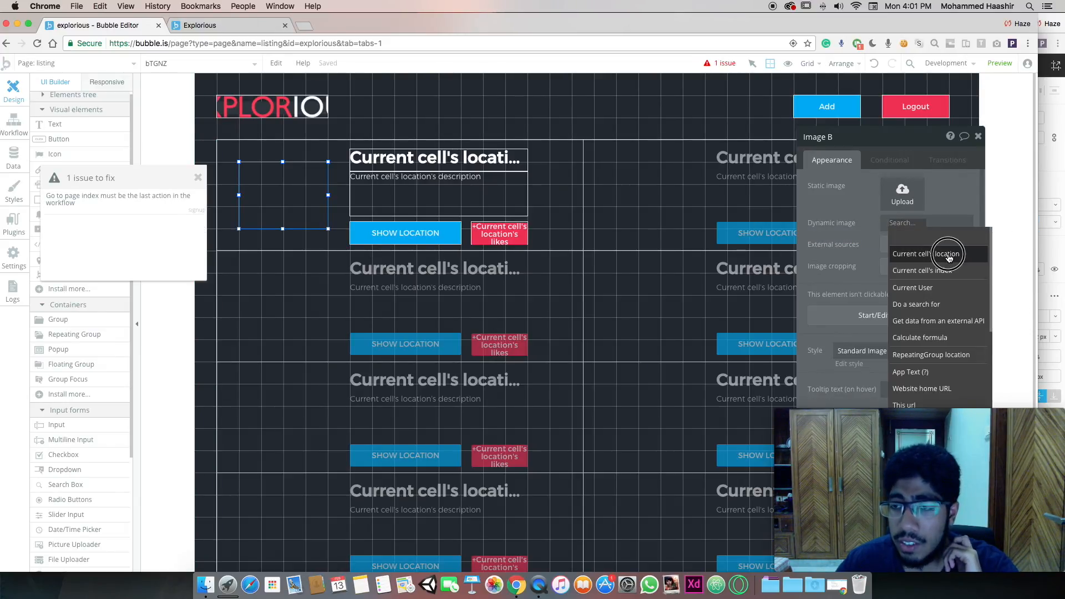
click(949, 255)
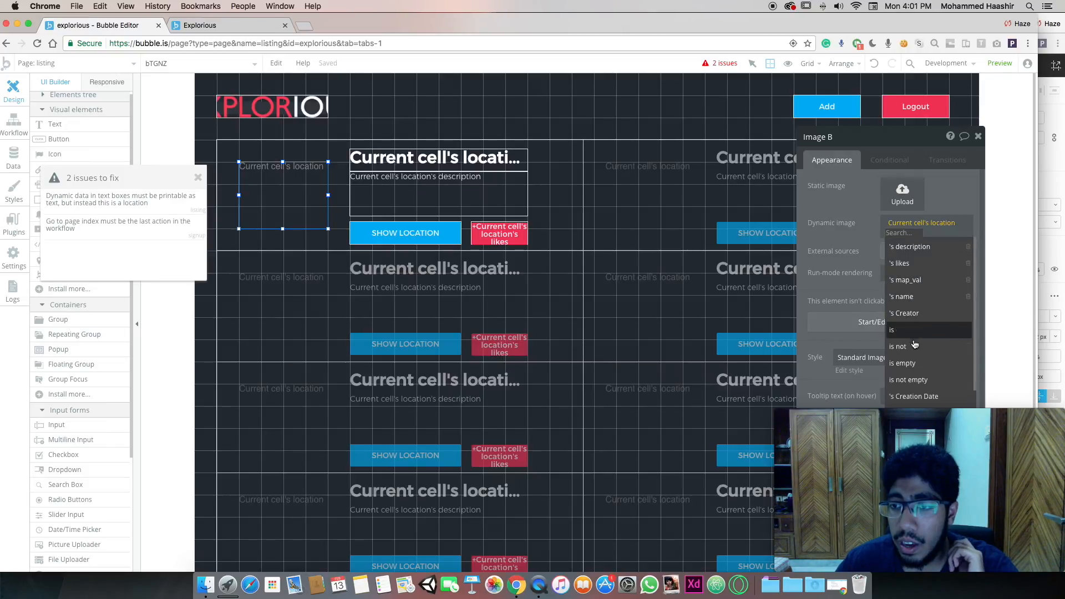
scroll(916, 350, down, 3)
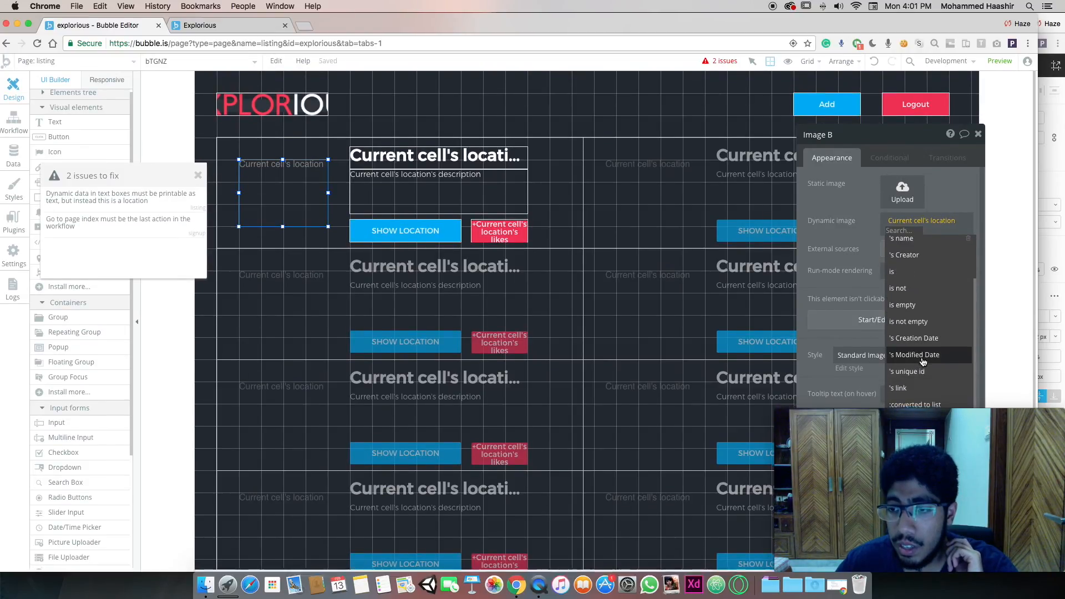
scroll(926, 302, up, 3)
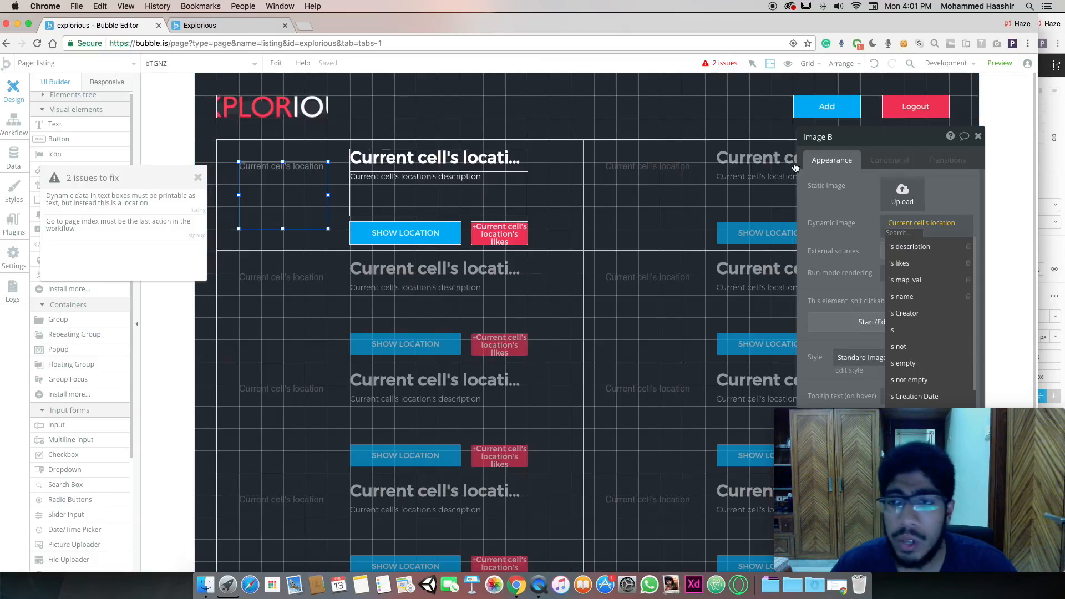
Place a Picture Uploader element on the add page
click(83, 63)
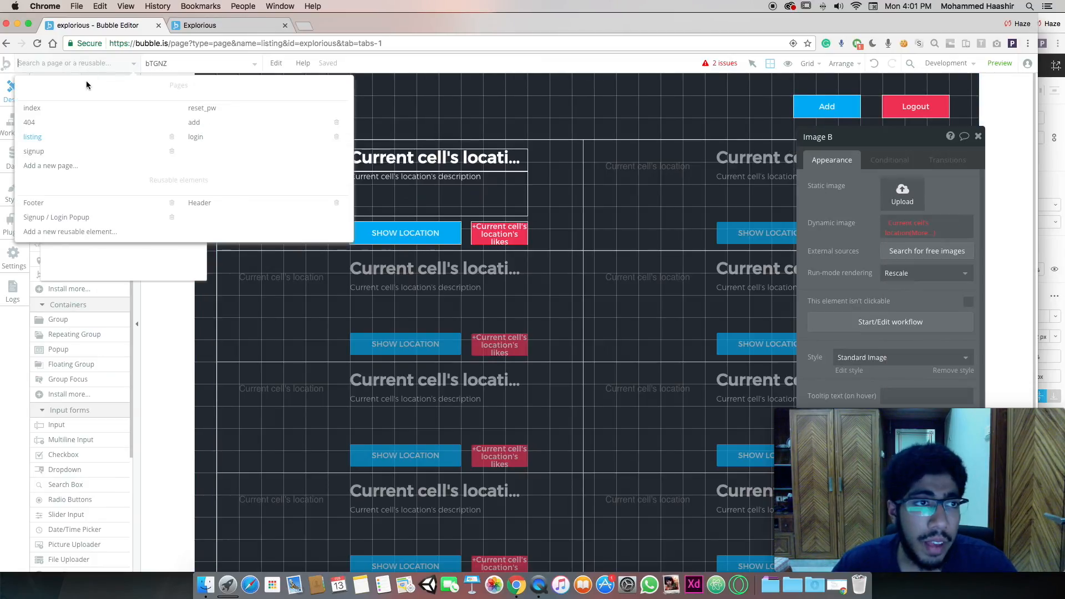
click(233, 124)
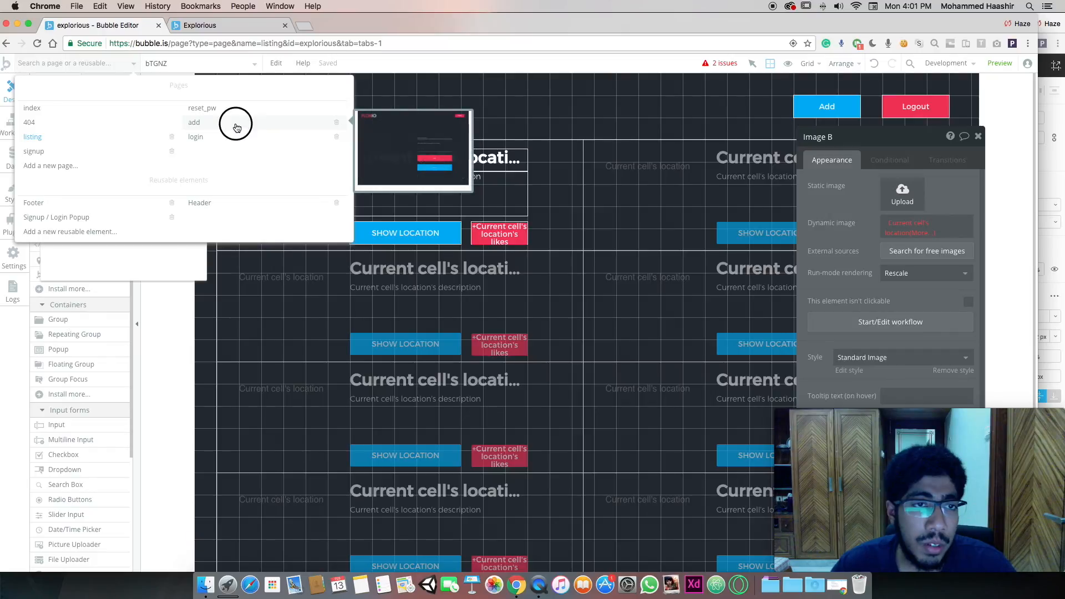
double_click(633, 199)
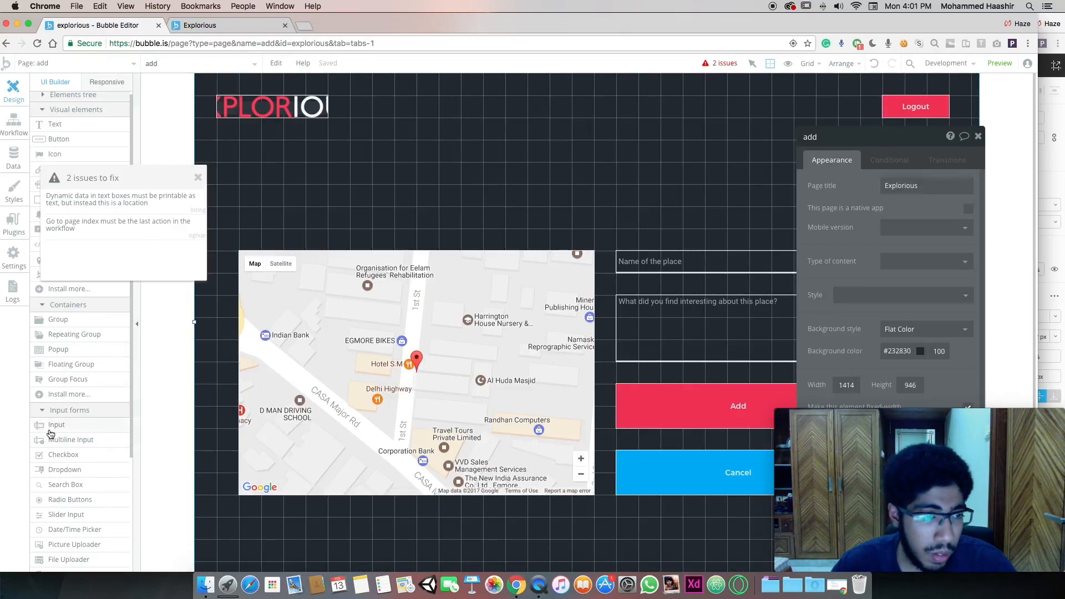
click(78, 545)
drag(613, 188, 860, 220)
Move the picture uploader above the map and stretch it to 1120 wide by 120 high
drag(697, 197, 328, 176)
drag(490, 197, 594, 224)
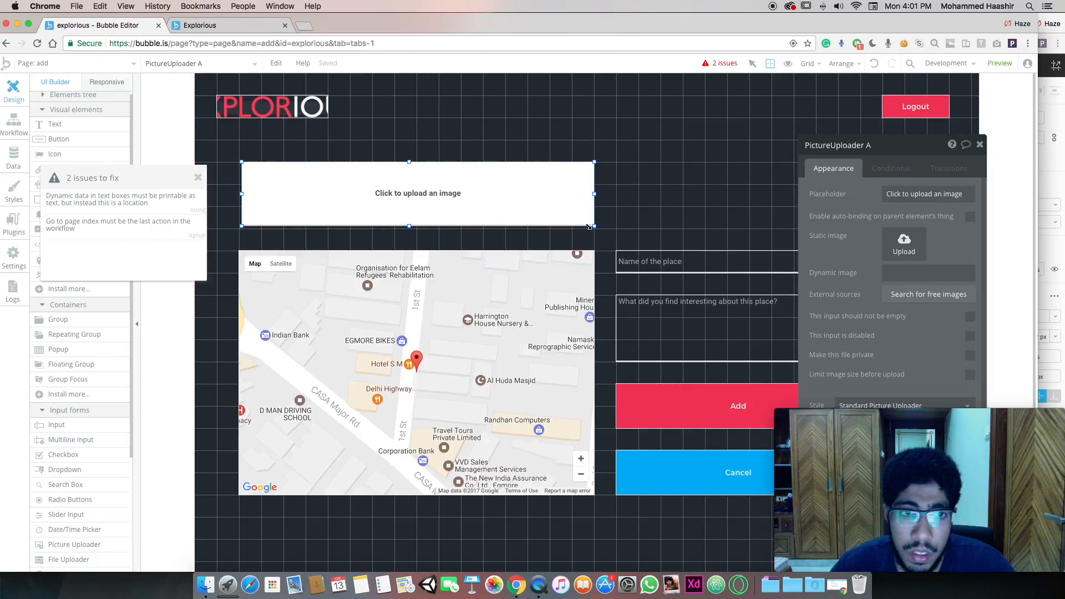
drag(240, 197, 240, 194)
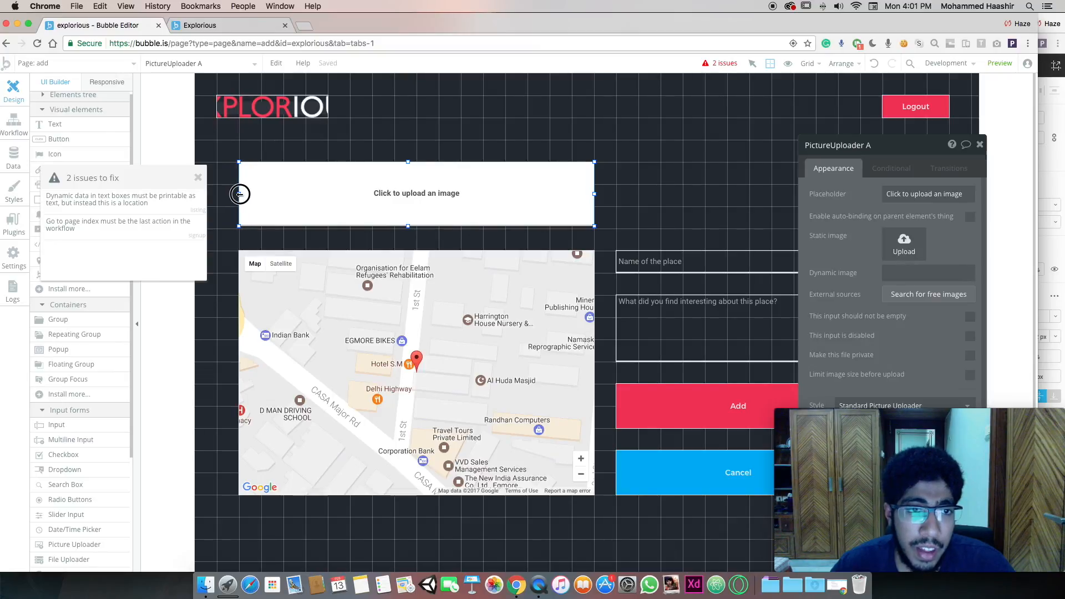
drag(408, 226, 405, 229)
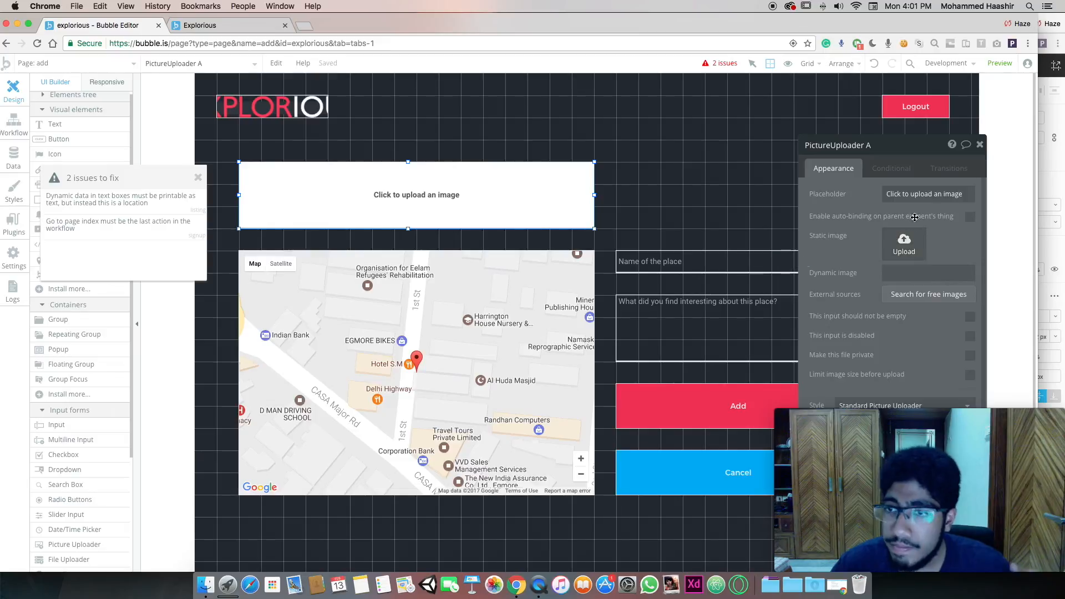
drag(919, 156, 918, 106)
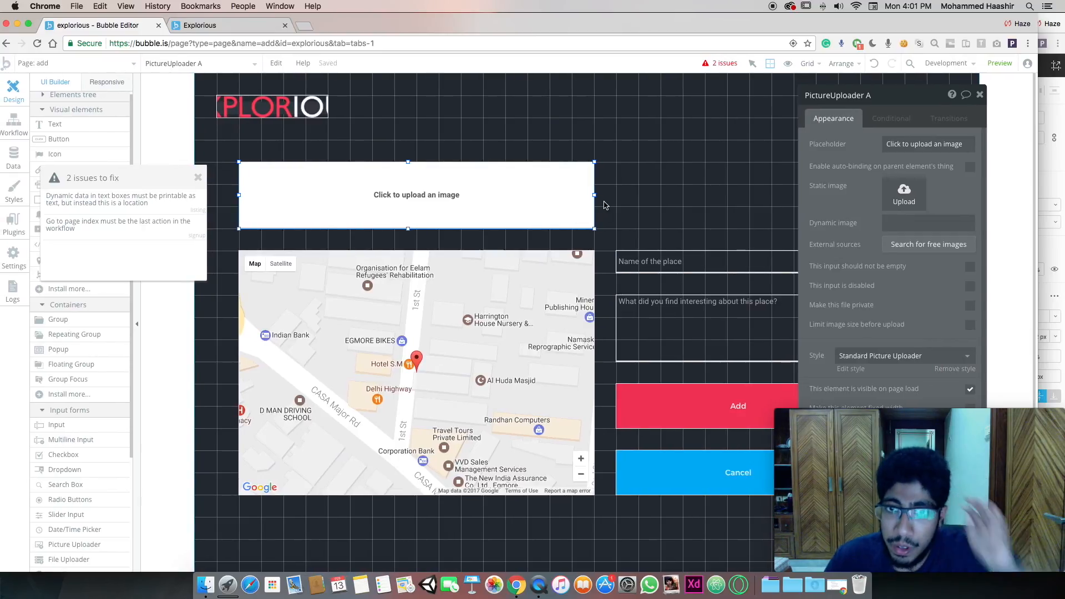
drag(595, 197, 802, 197)
drag(928, 124, 490, 119)
drag(803, 195, 860, 194)
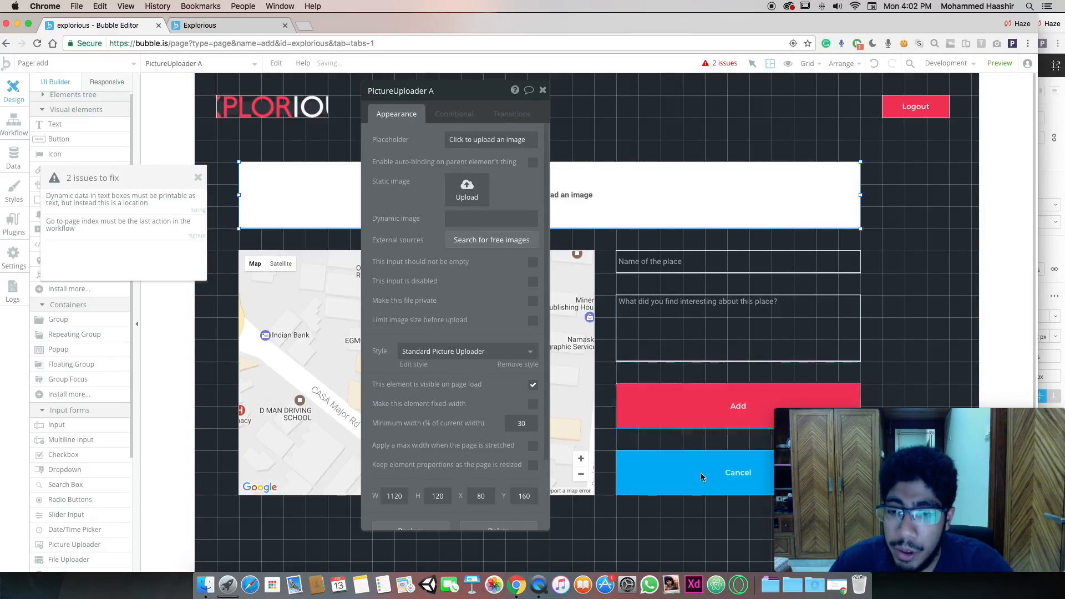
Add an extra, still unset field row to the Add button's Create a new location action
click(660, 411)
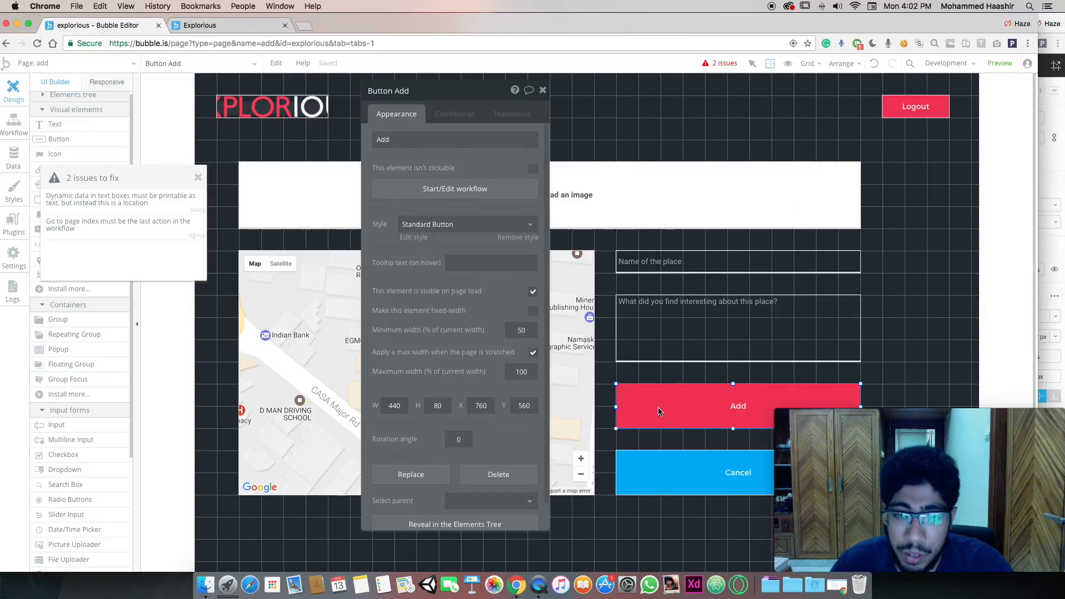
click(422, 191)
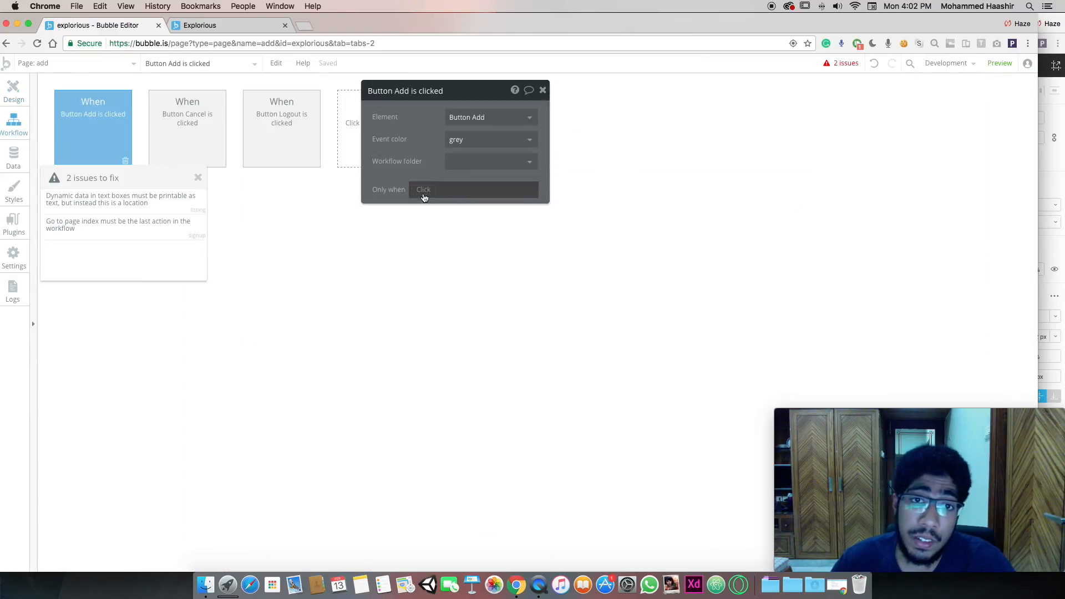
click(198, 179)
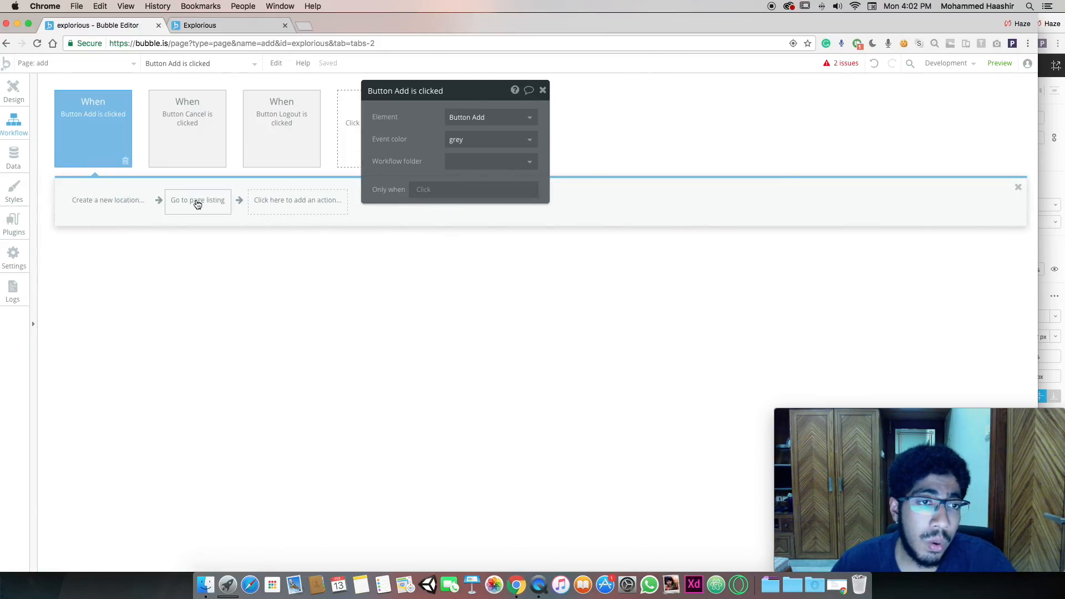
click(101, 202)
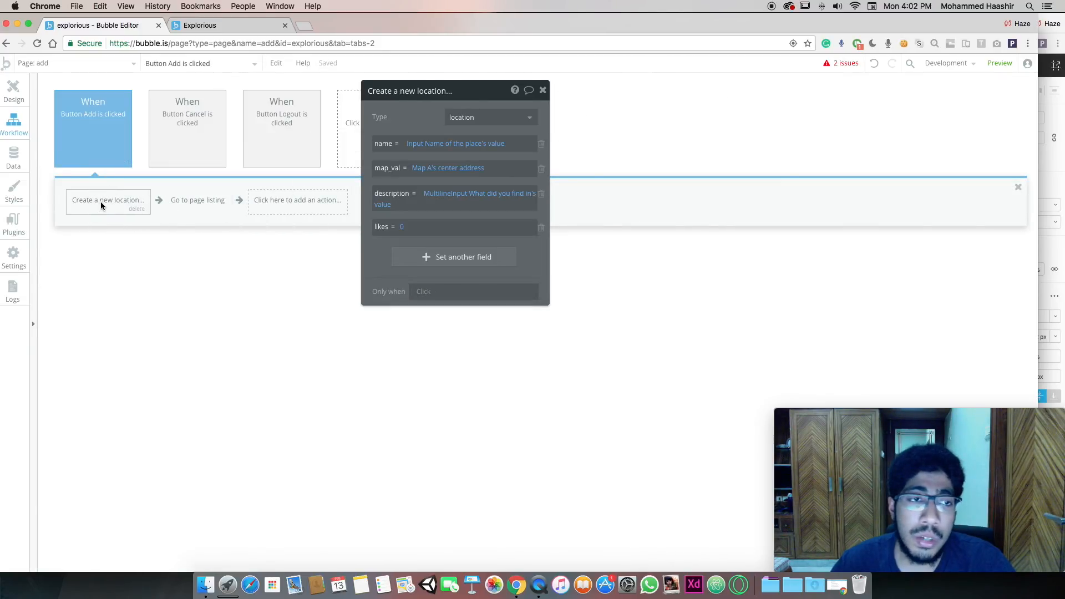
drag(463, 91, 727, 118)
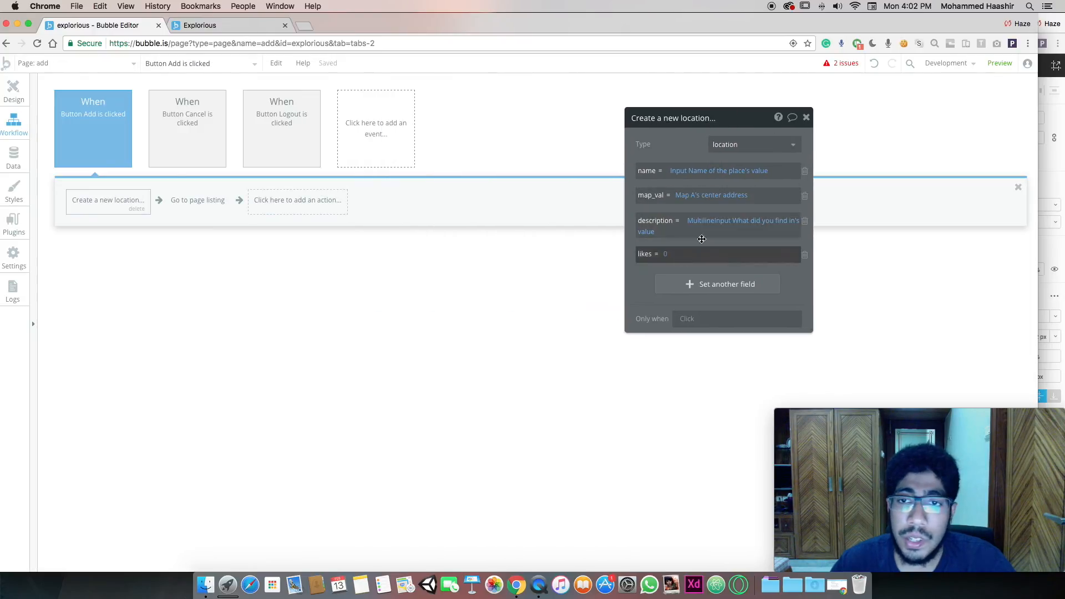
click(718, 285)
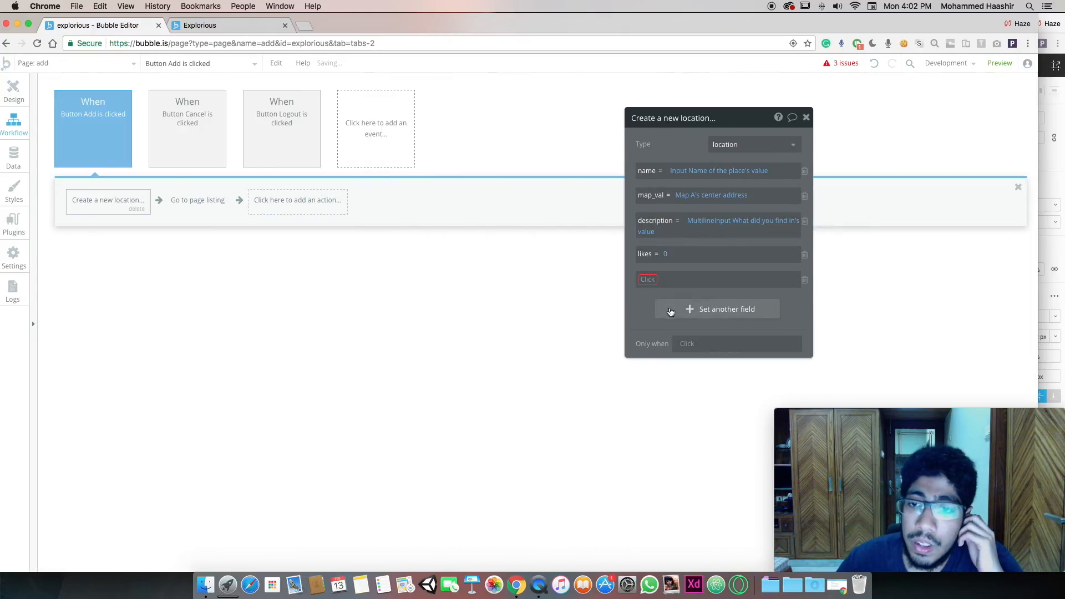
click(645, 280)
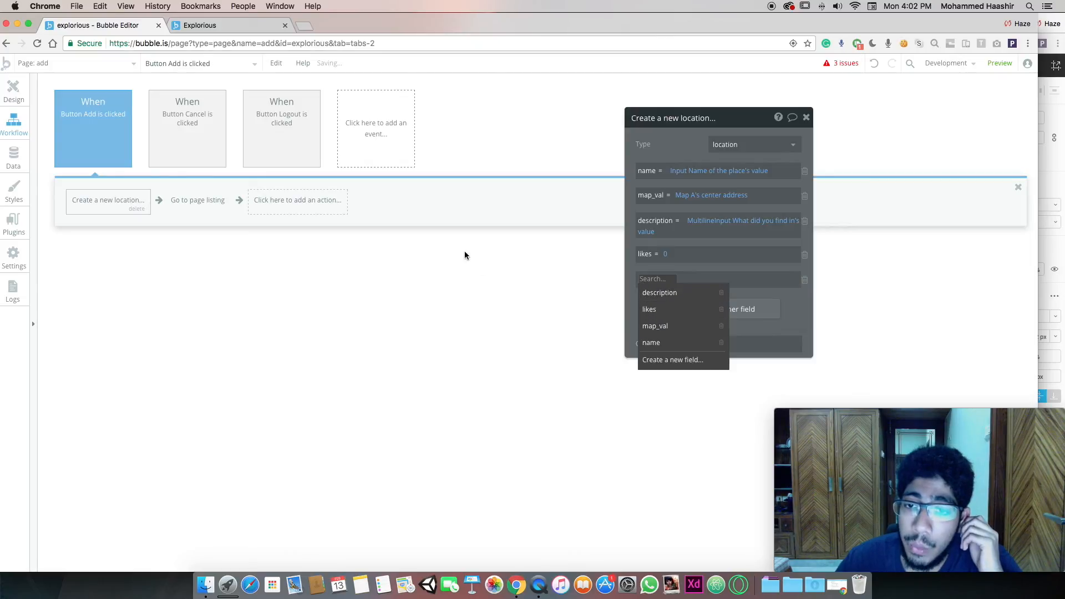
click(14, 157)
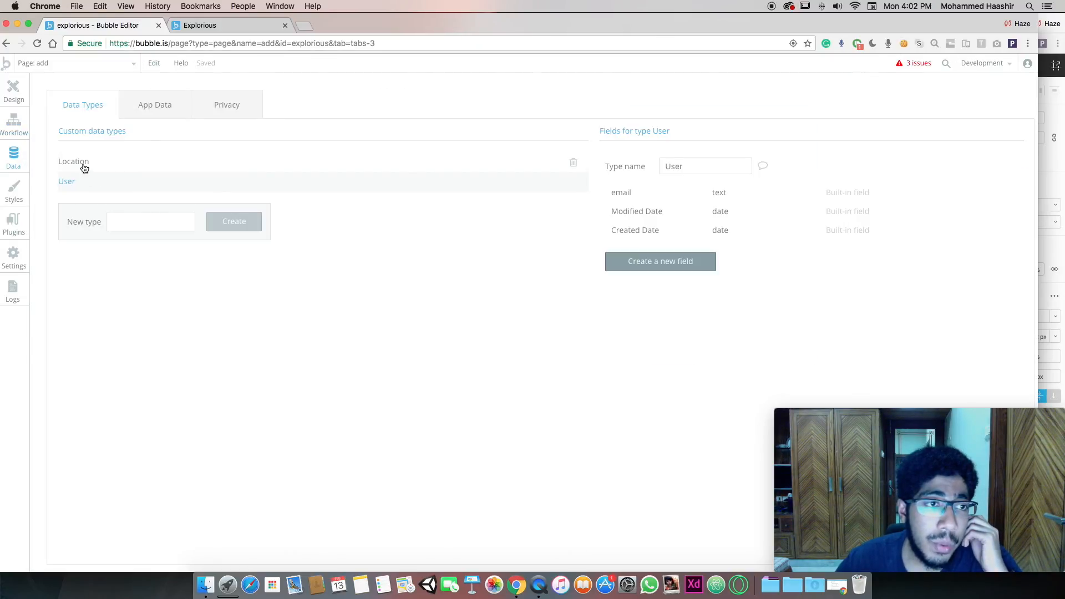
Create an image field named preview_img on the Location data type
click(83, 165)
click(660, 345)
text(prevc)
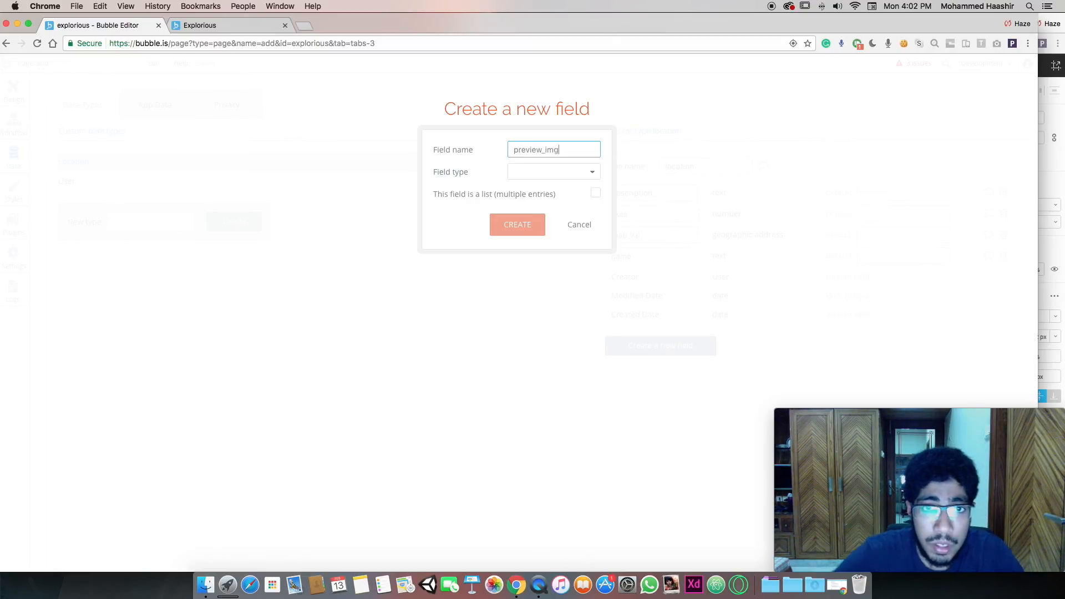
click(591, 172)
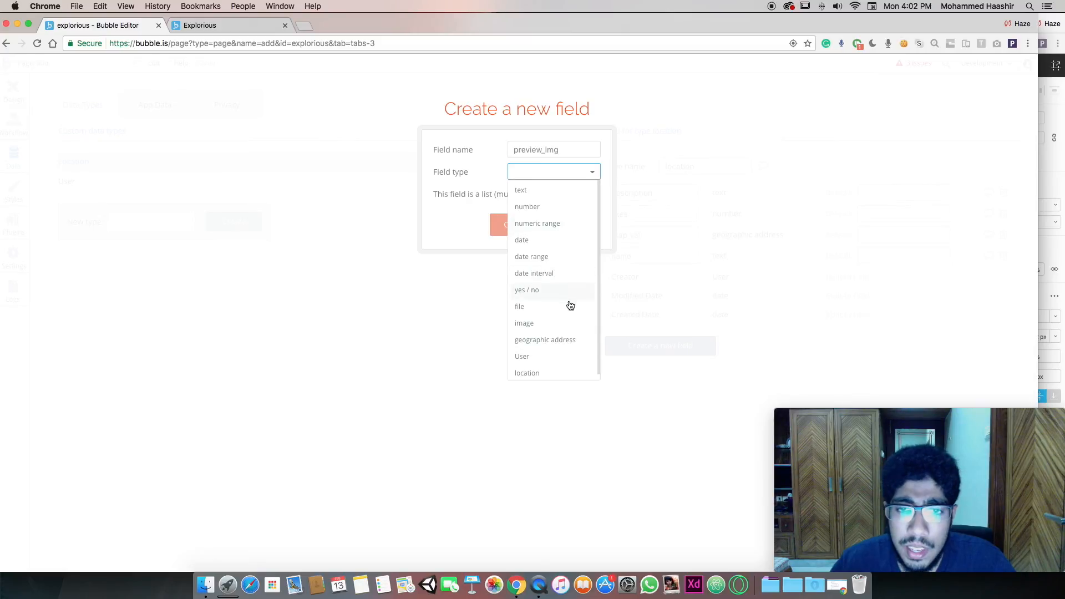
click(552, 326)
click(527, 224)
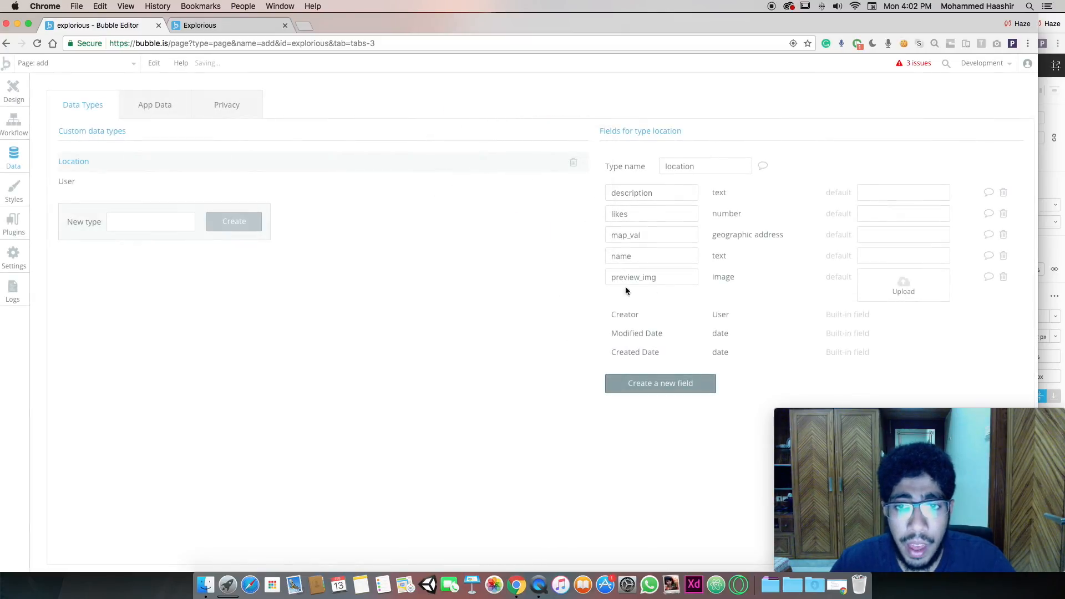
Go back to the Add button's create-location workflow, glancing at the Standard Button style
click(13, 91)
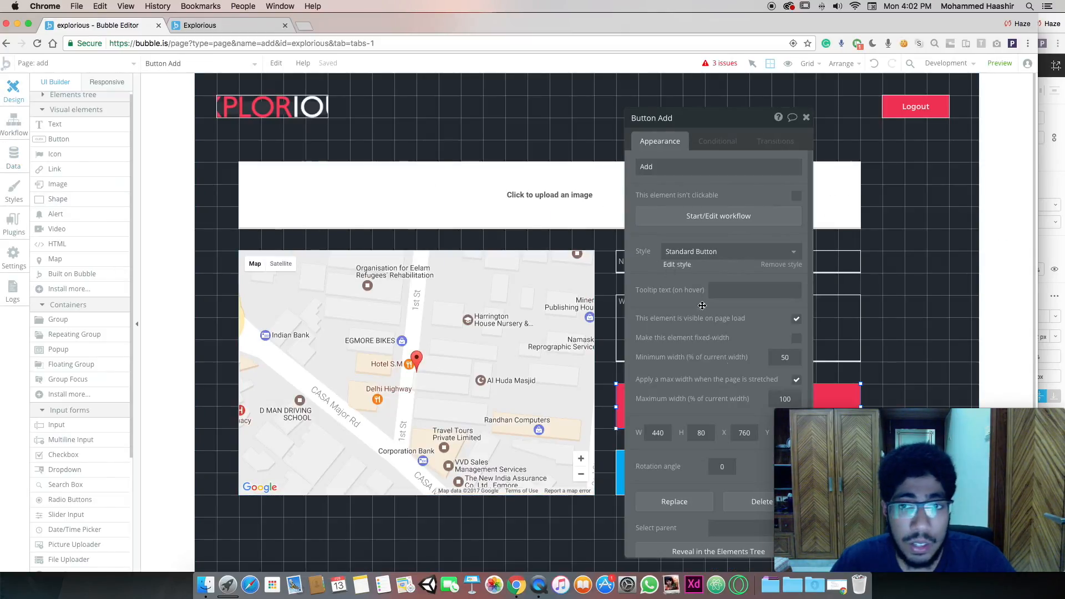
click(677, 265)
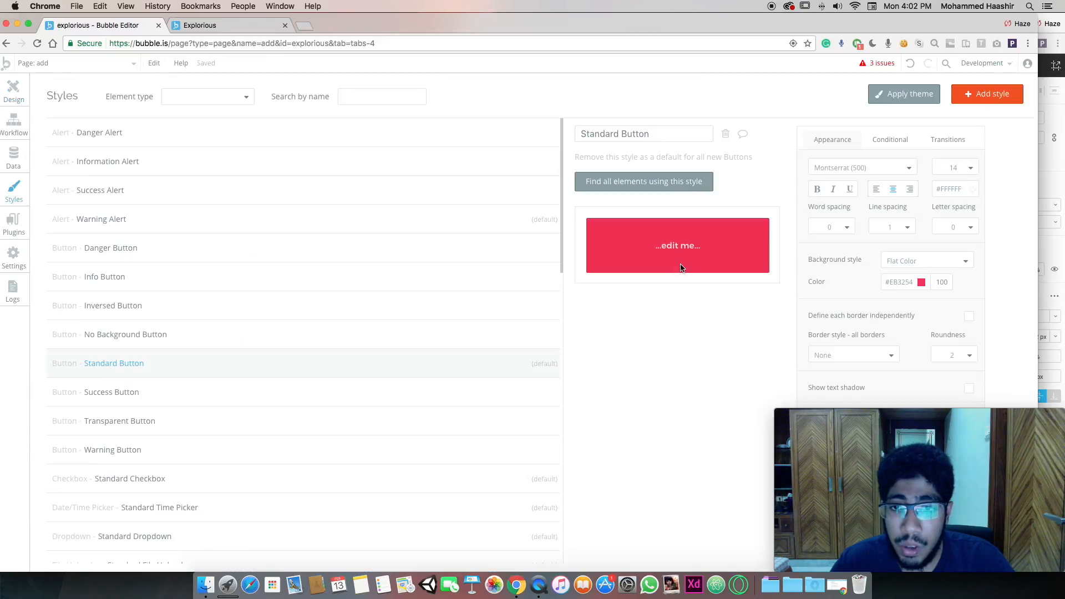
click(13, 94)
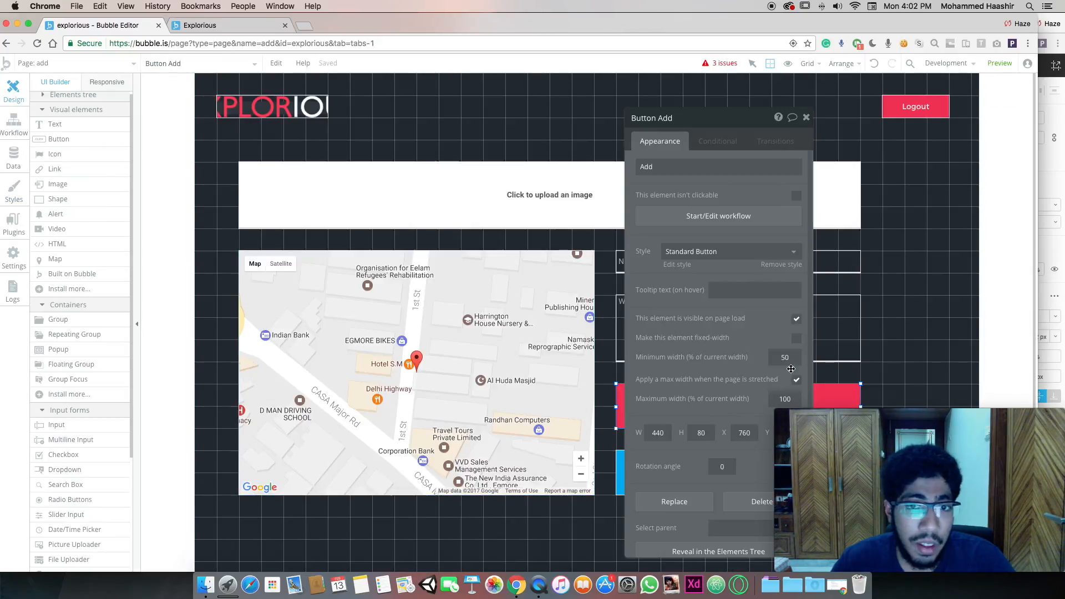
click(704, 216)
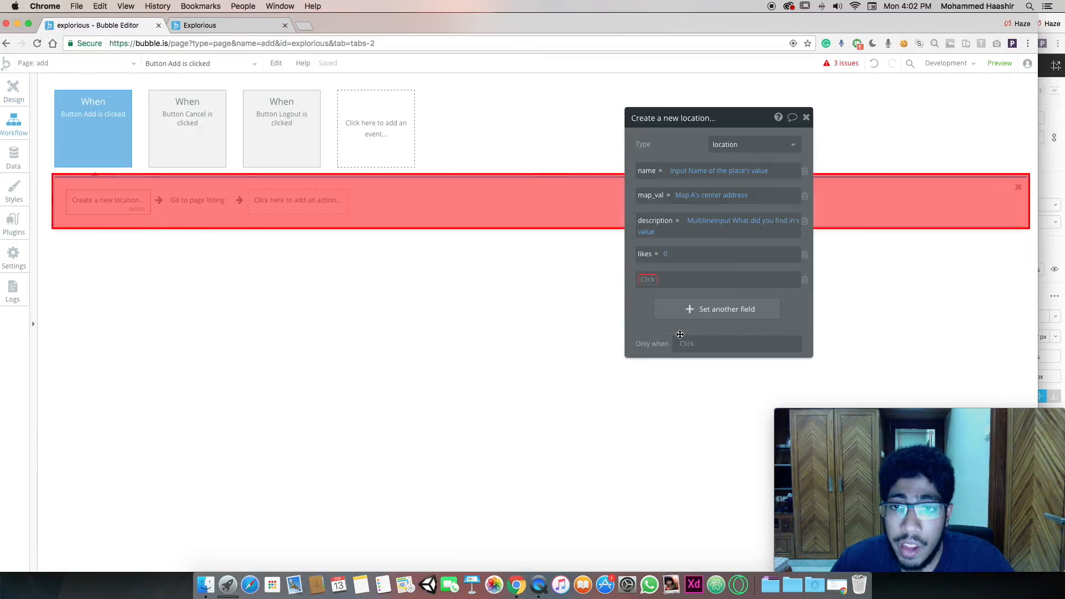
Set preview_img to PictureUploader A's value in the create-location action, then view listing's workflows
click(646, 280)
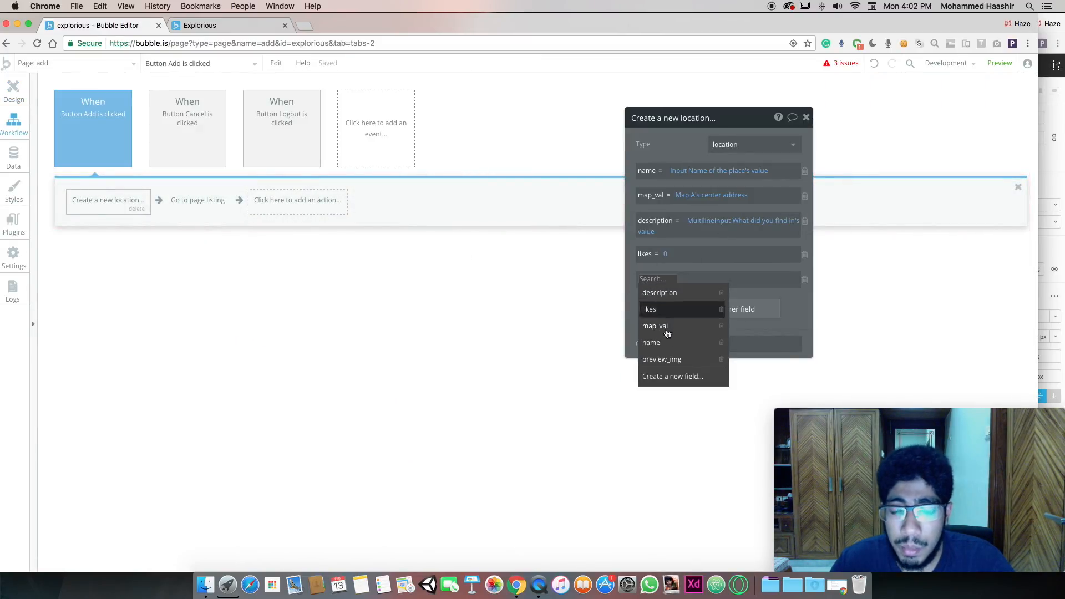
click(669, 359)
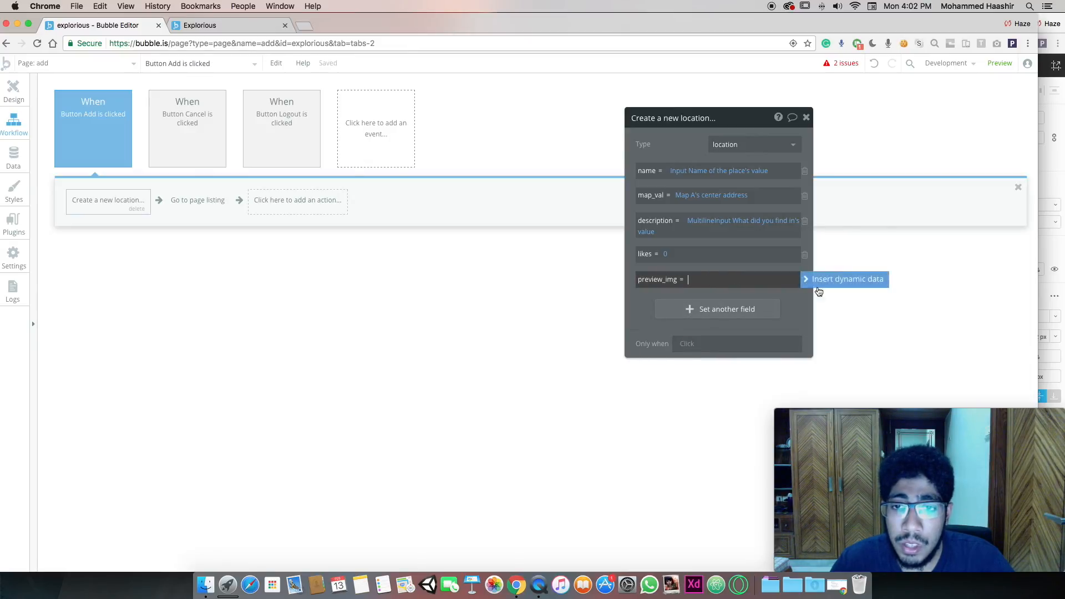
click(839, 284)
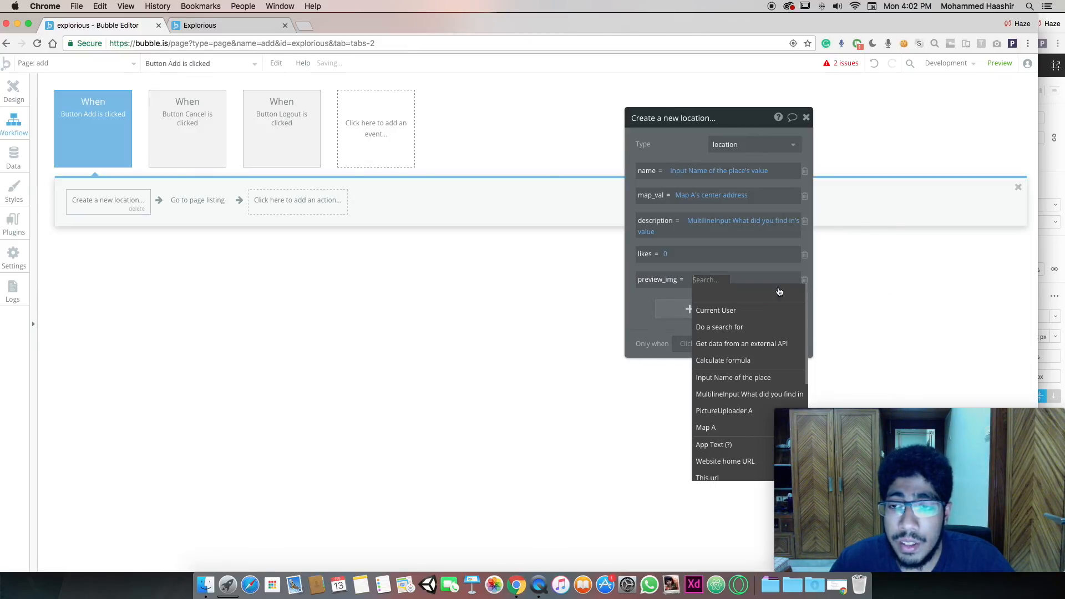
click(735, 410)
click(763, 293)
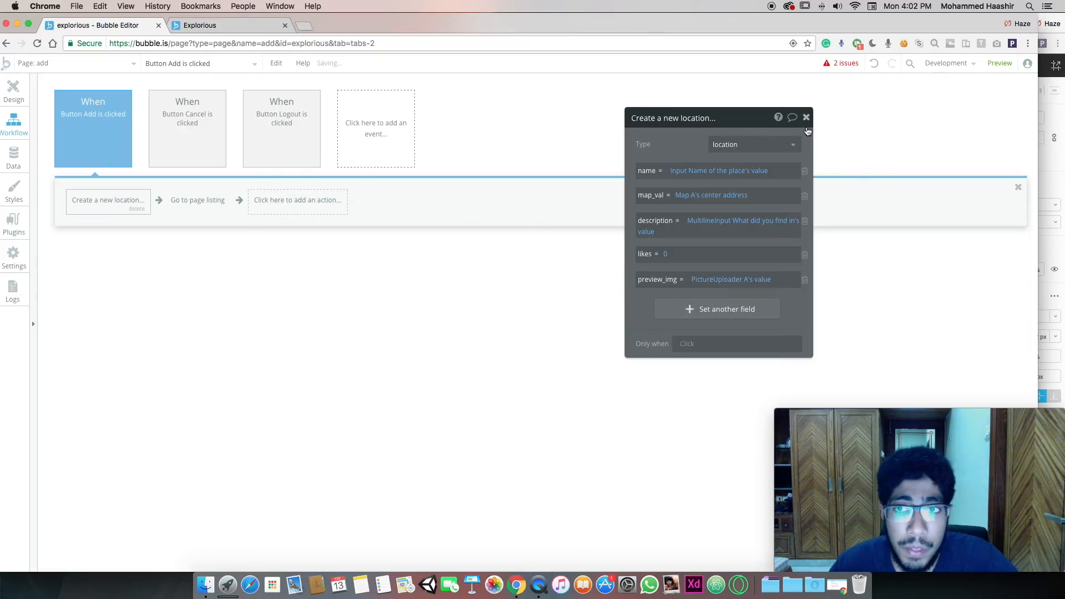
click(806, 117)
click(81, 60)
click(105, 136)
Replace card Image B's dynamic image source with Current cell's location's preview_img
click(6, 86)
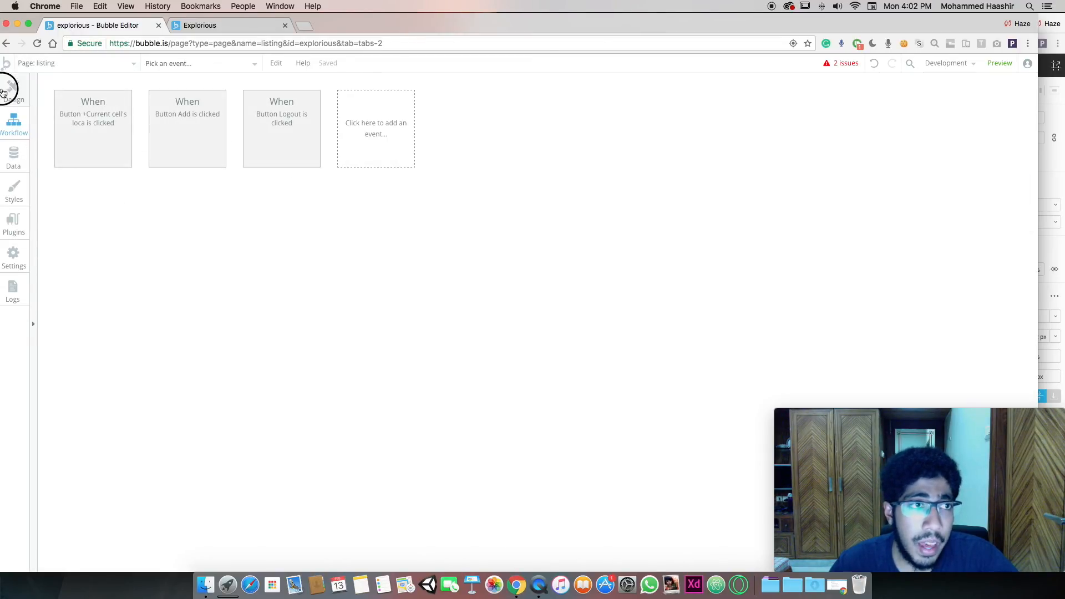
double_click(298, 200)
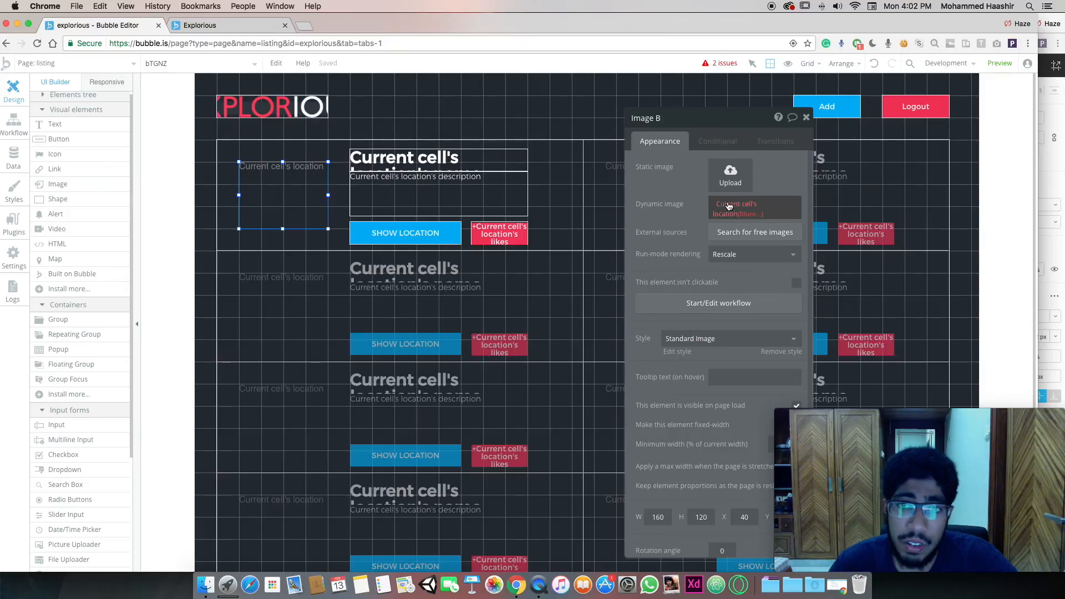
click(746, 214)
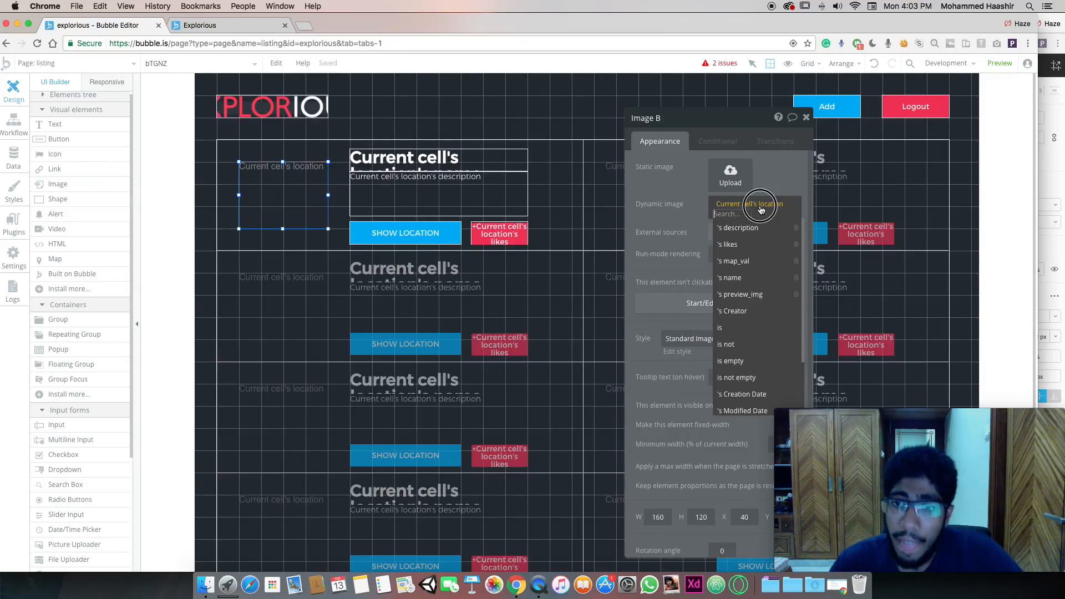
click(760, 207)
click(691, 203)
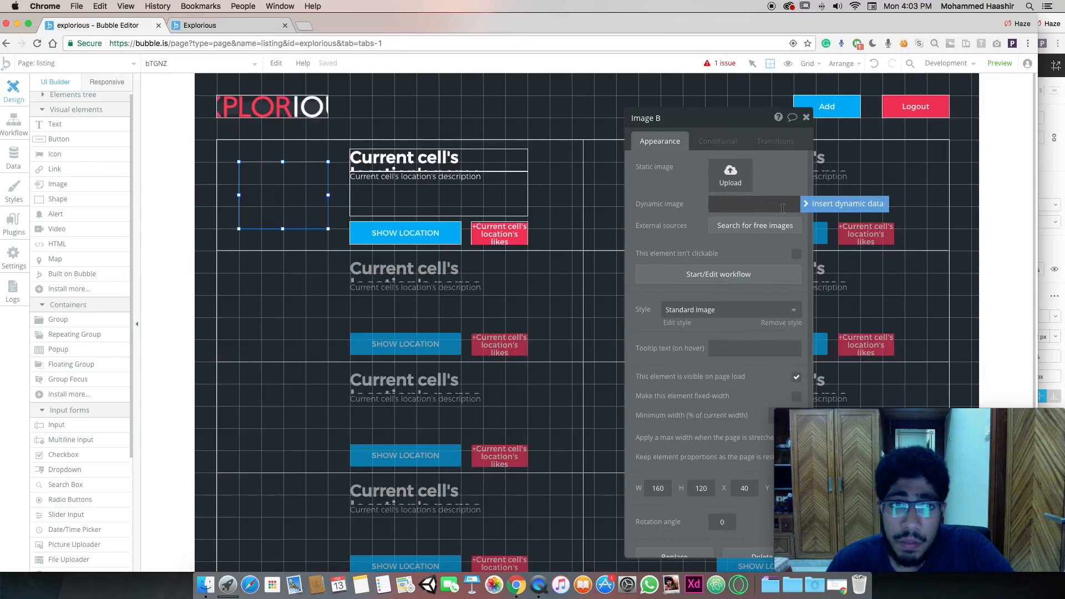
click(740, 205)
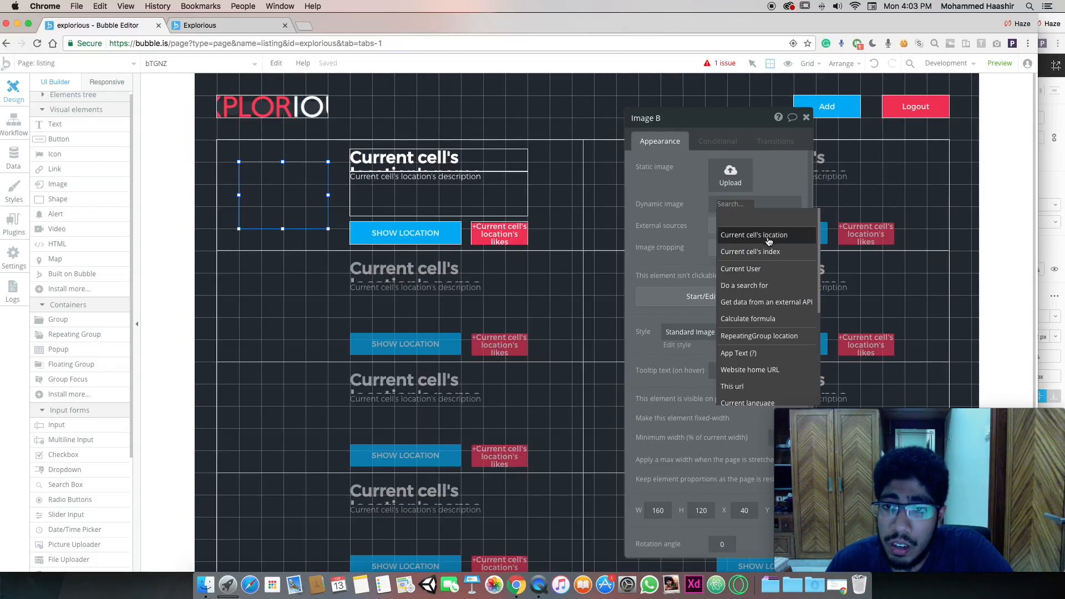
scroll(768, 299, down, 2)
scroll(768, 327, up, 2)
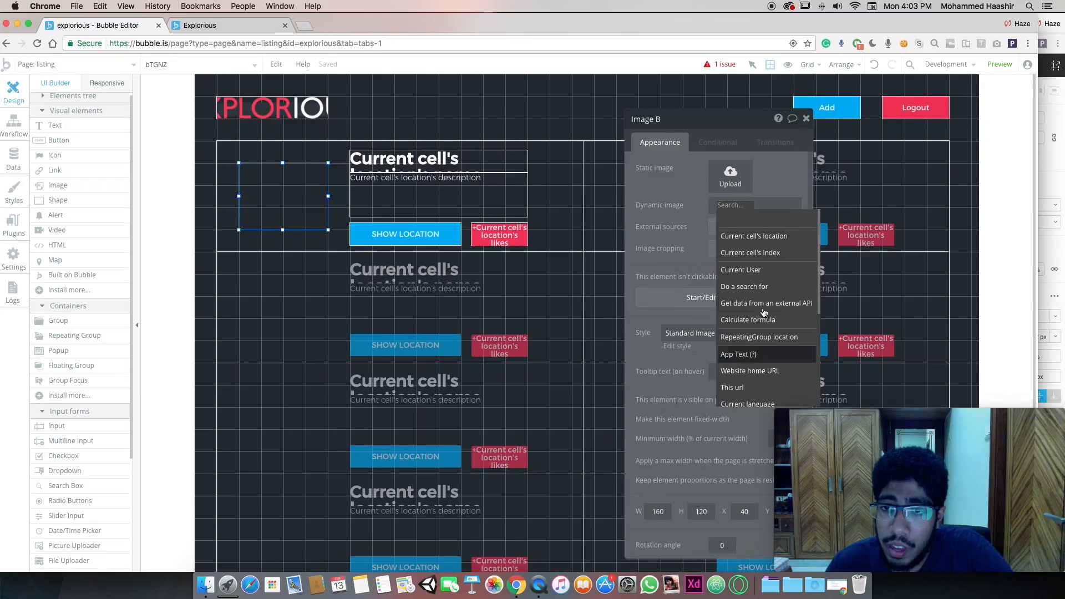
click(752, 235)
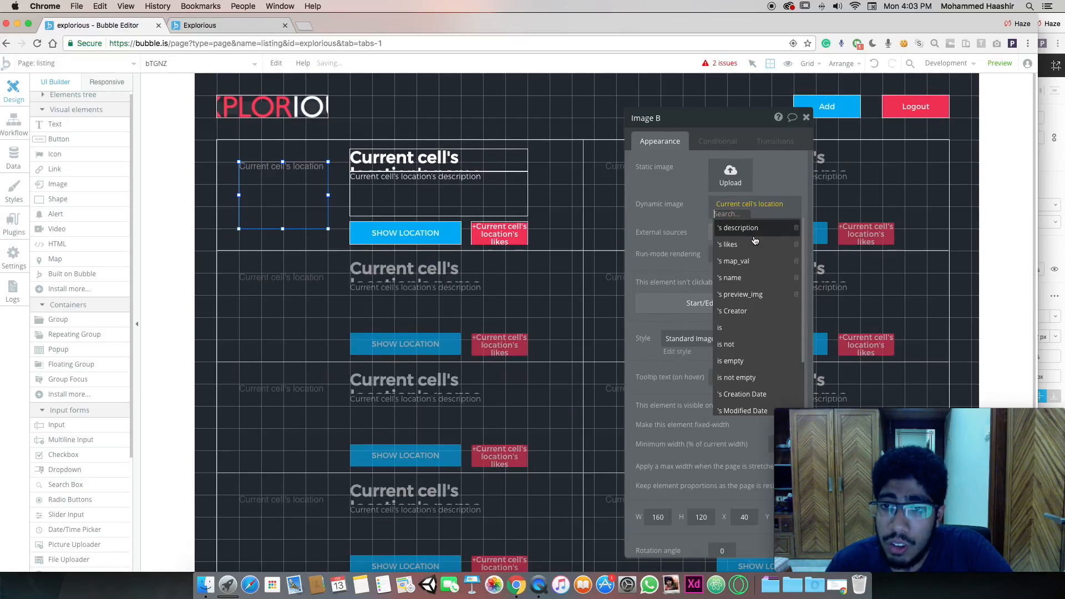
click(749, 295)
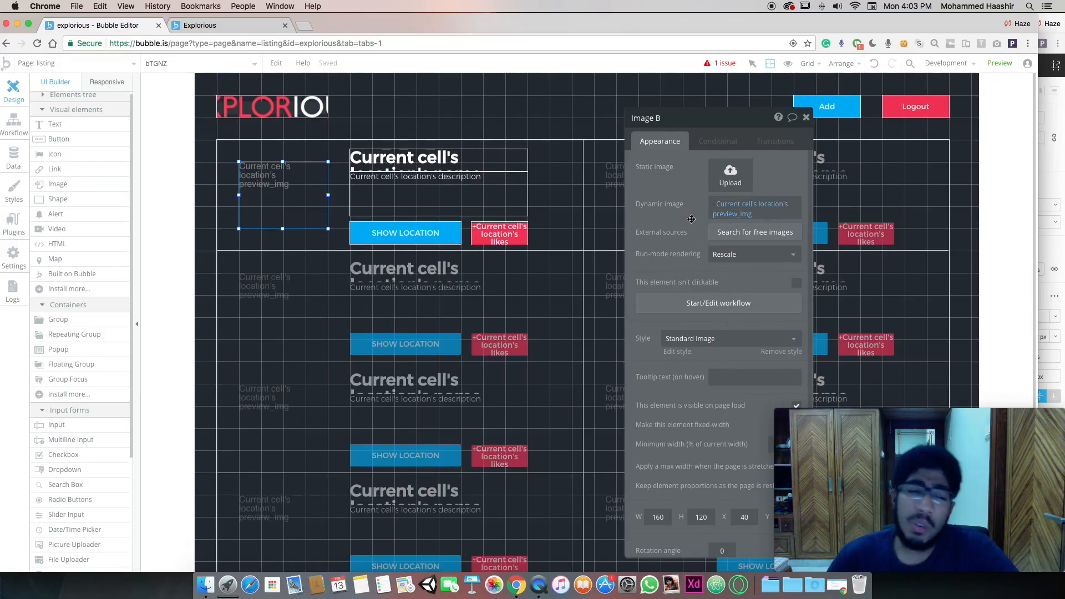
In the Explorious preview tab, go from the empty listing page to the add-place page
click(1000, 63)
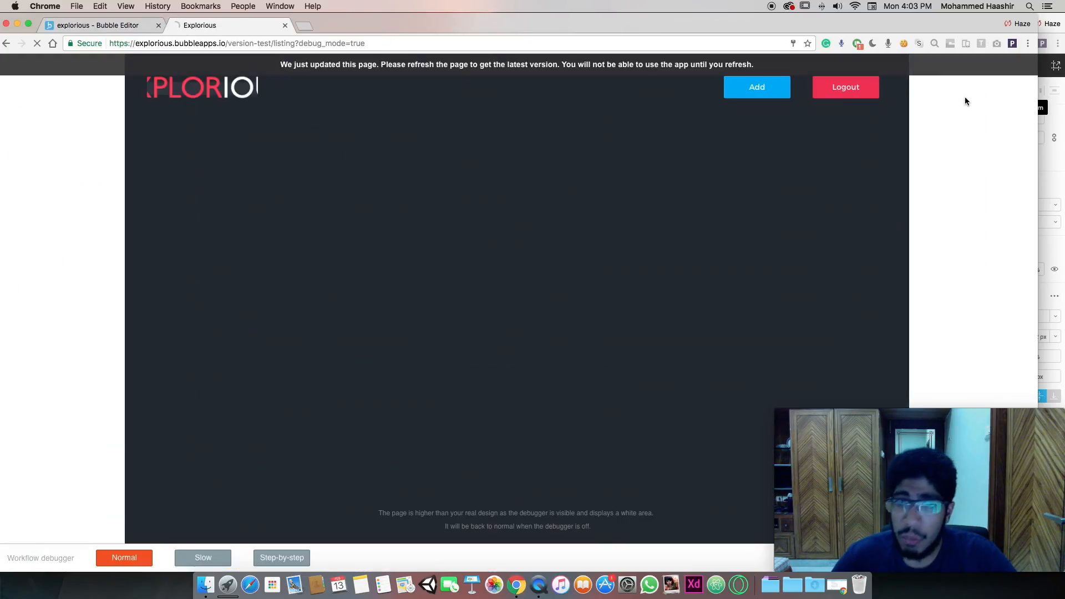
scroll(372, 153, up, 1)
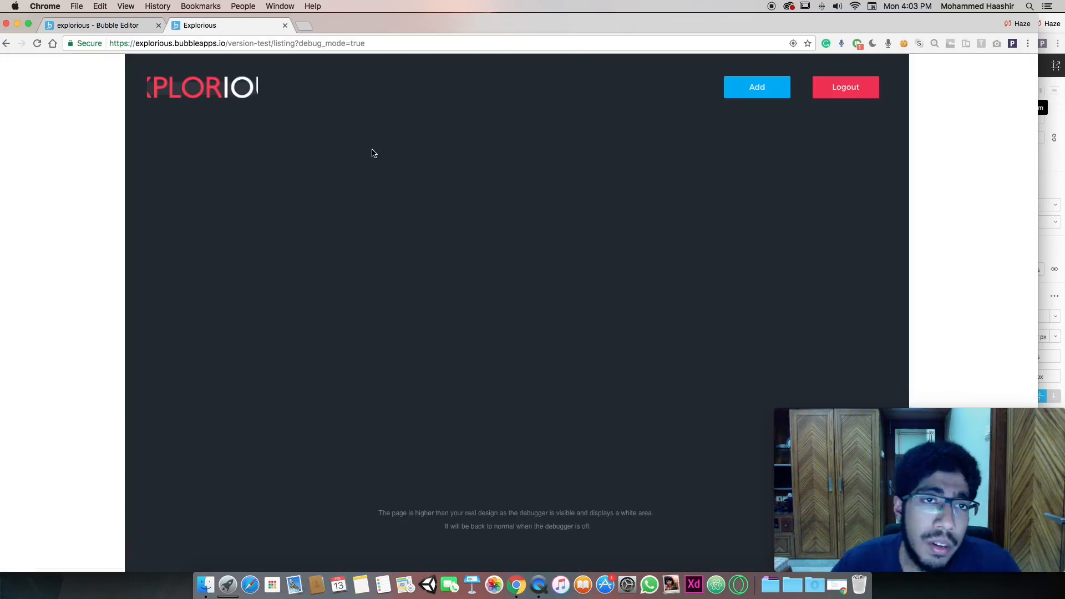
click(758, 92)
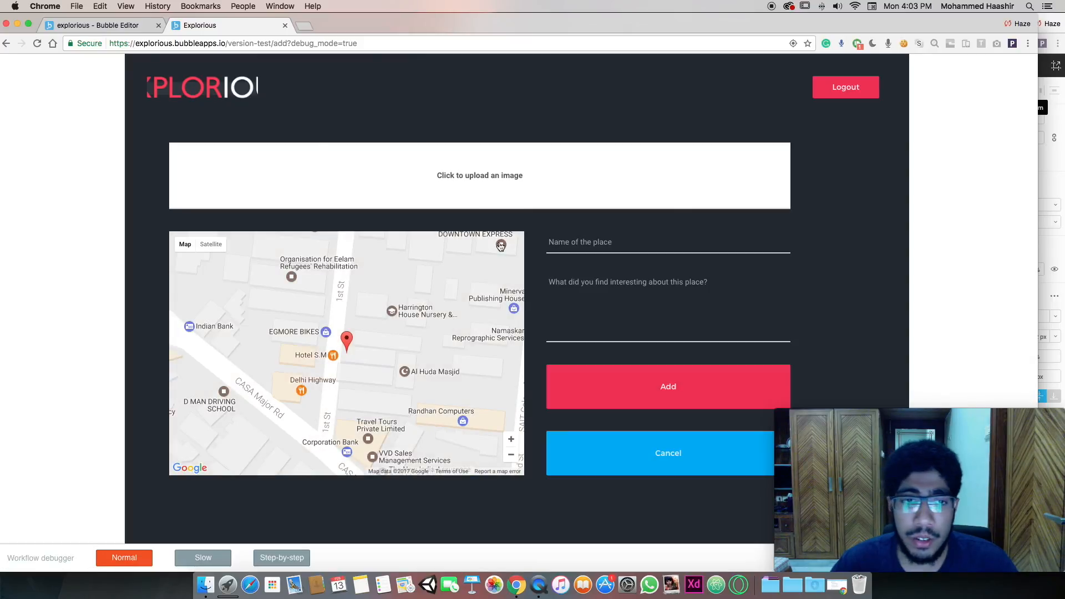
Enter place name 'A' and description 'vnbfdjhguhrgf' in the add form
click(609, 246)
text(A)
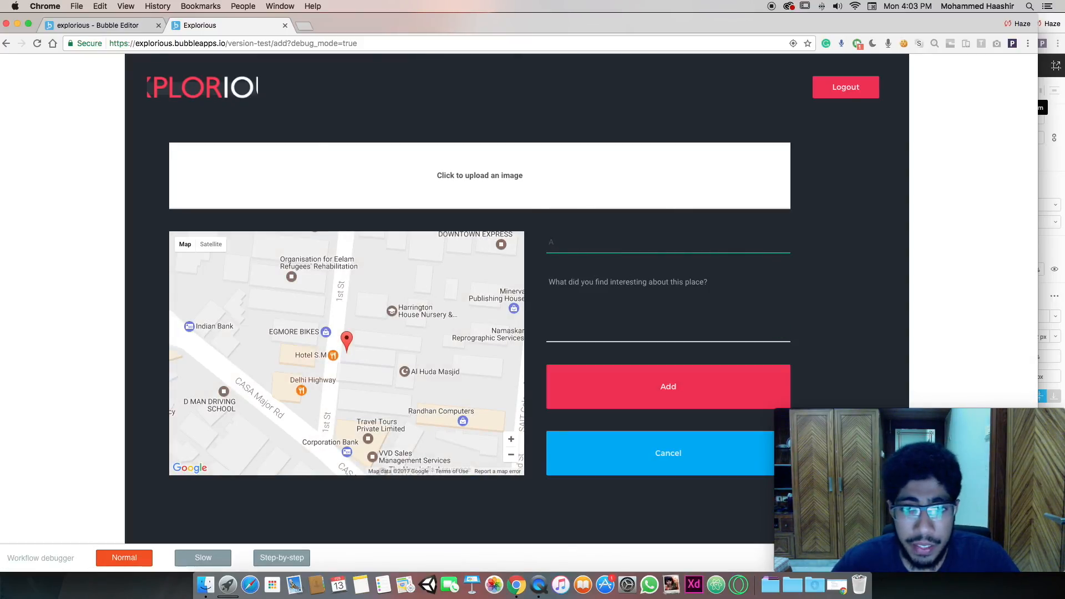
click(627, 284)
text(vnbfdjhguhrgf)
Upload adv_1.png as the place image and submit the new place
click(567, 187)
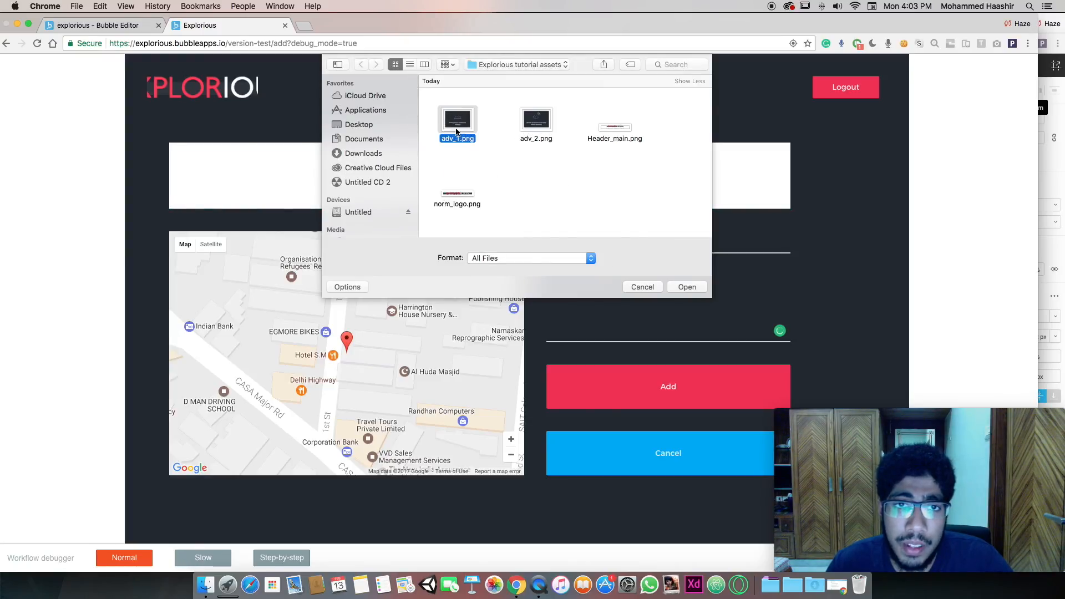
double_click(456, 180)
click(599, 294)
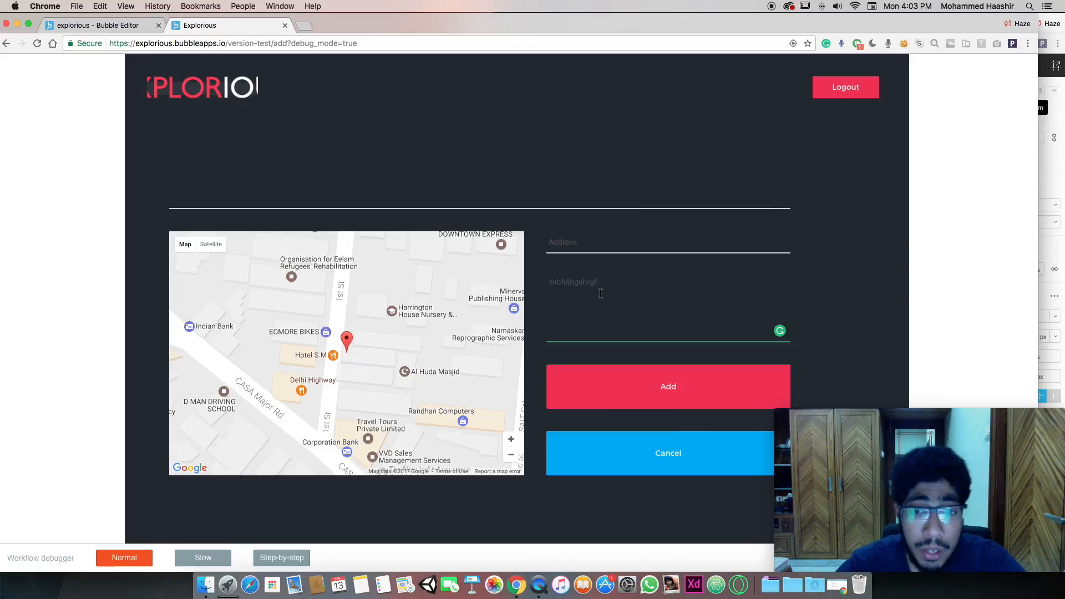
click(648, 388)
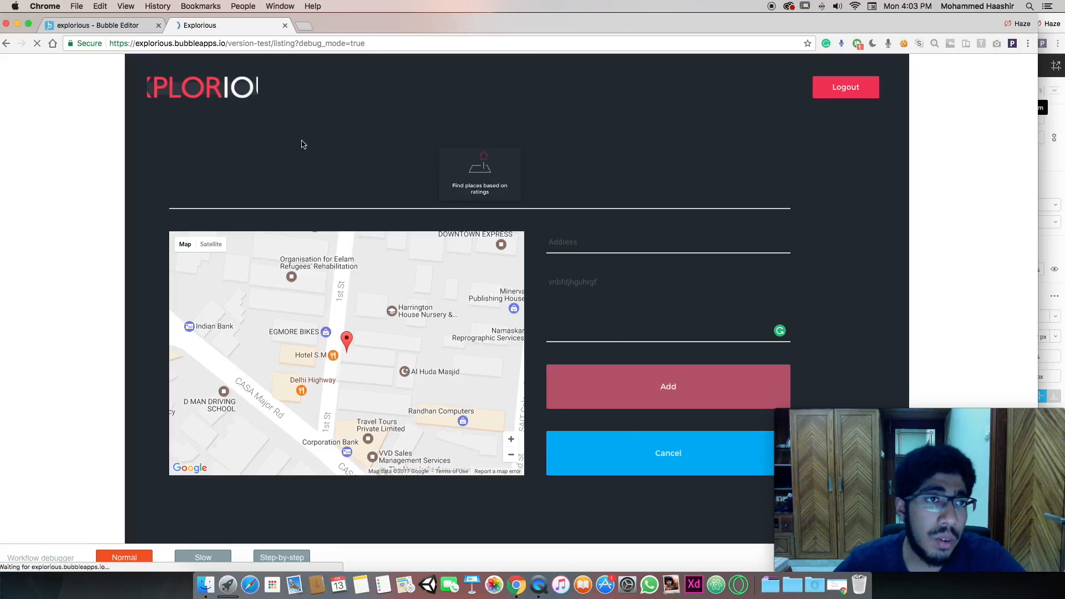
Add a Navigation > Open an external website action to the SHOW LOCATION button's click workflow
click(104, 23)
click(404, 234)
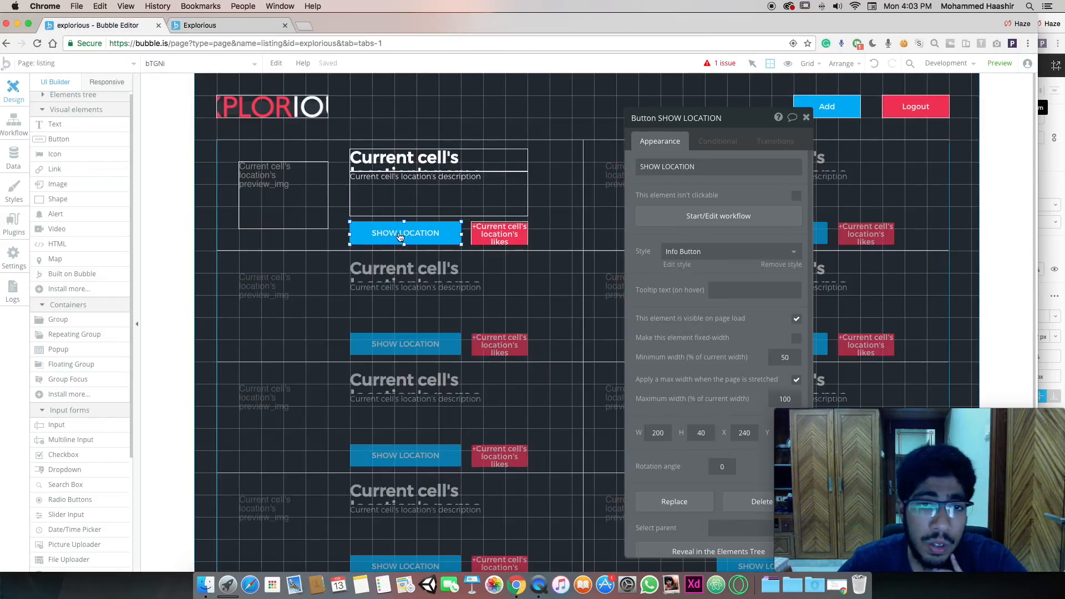
click(699, 220)
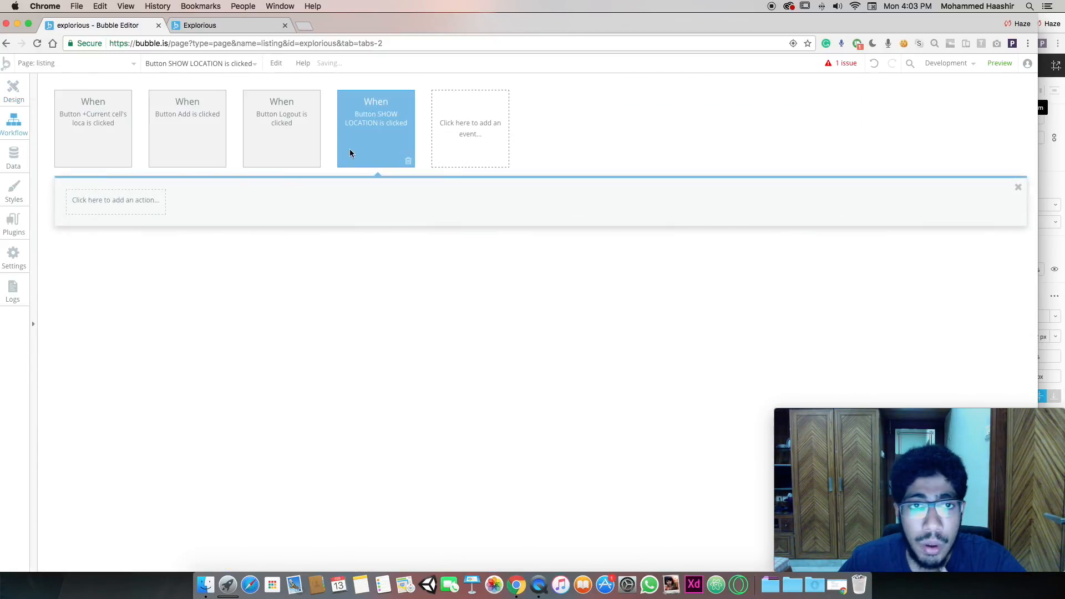
click(98, 205)
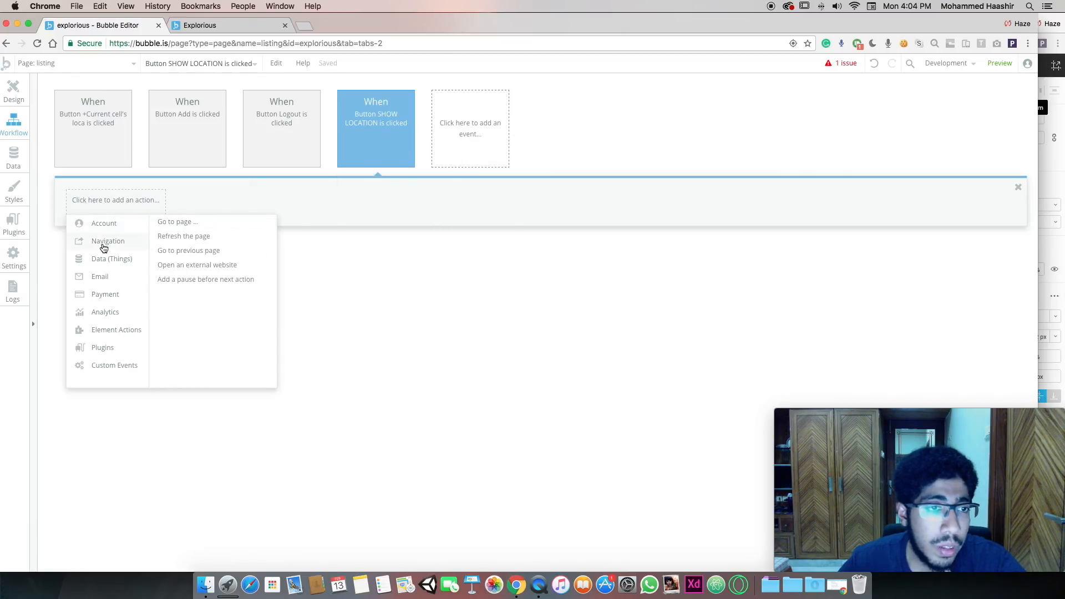
mouse_move(115, 245)
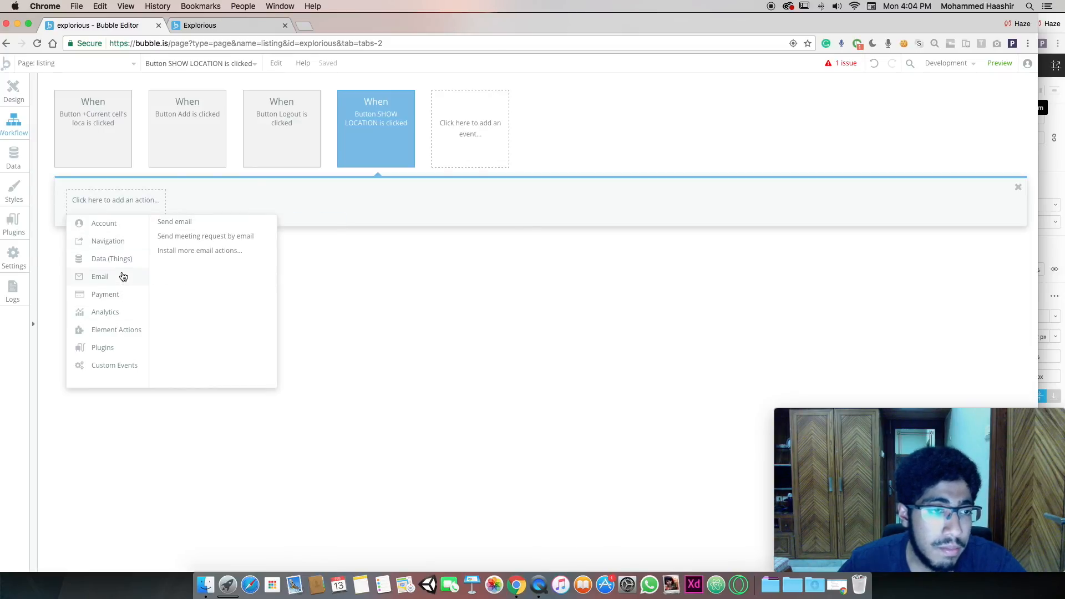
mouse_move(119, 338)
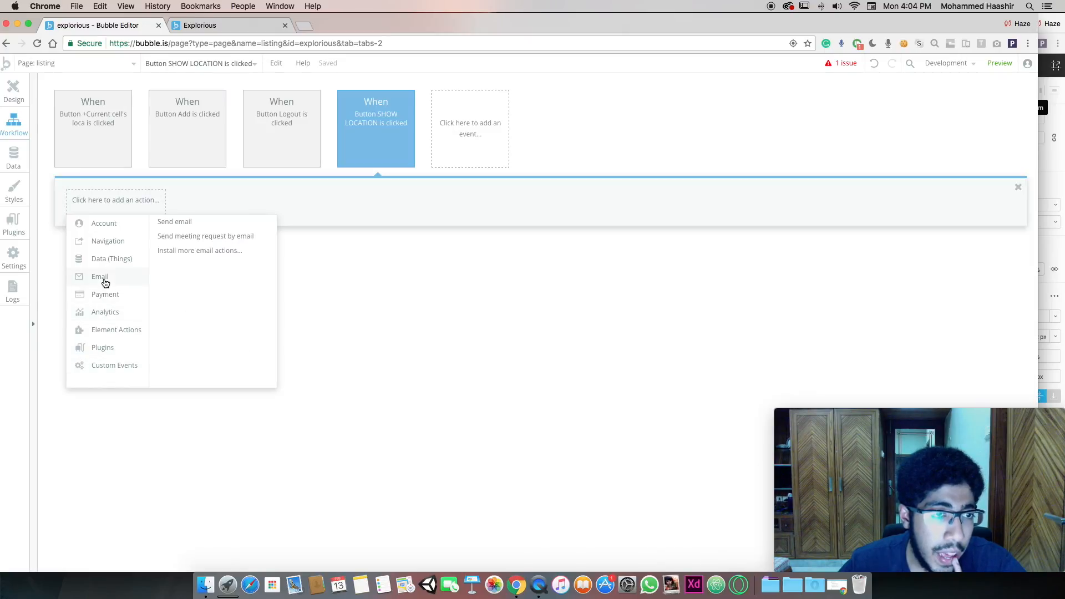
mouse_move(112, 271)
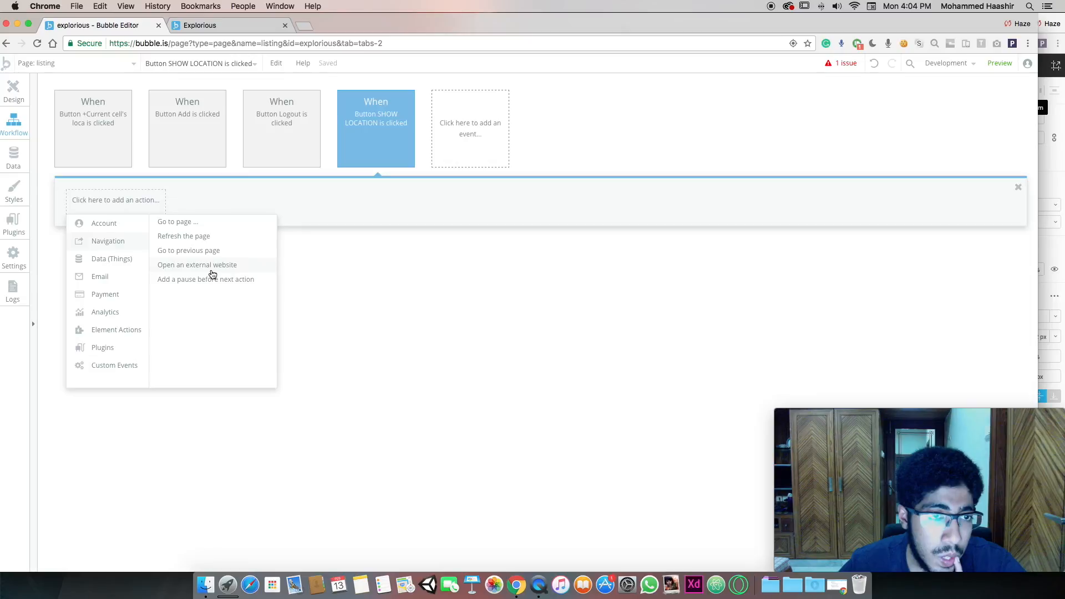
click(211, 270)
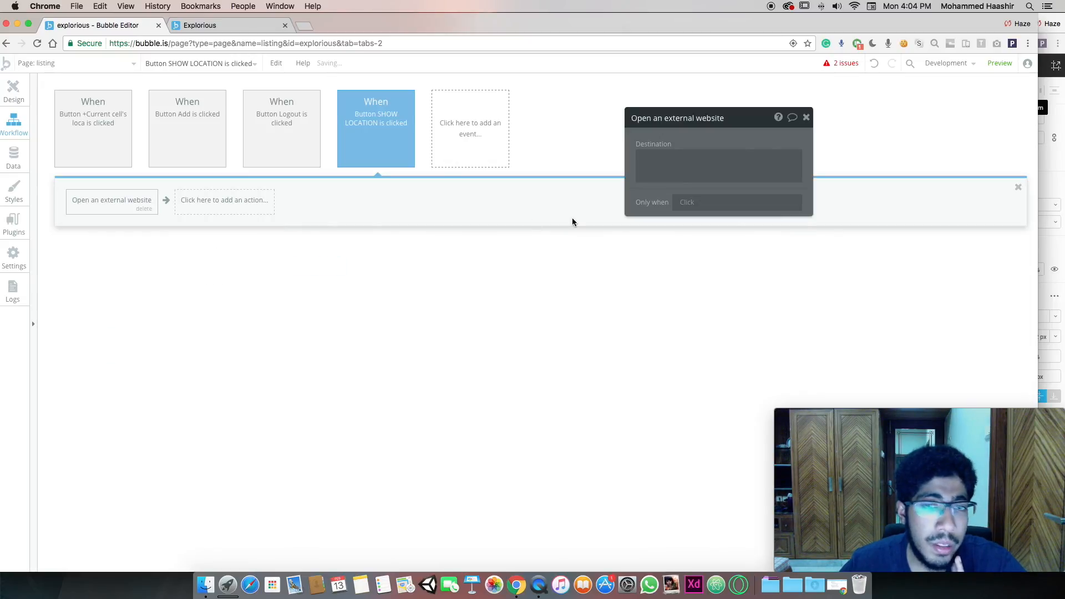
Set the website action's Destination to Current cell's location's map_val
click(824, 158)
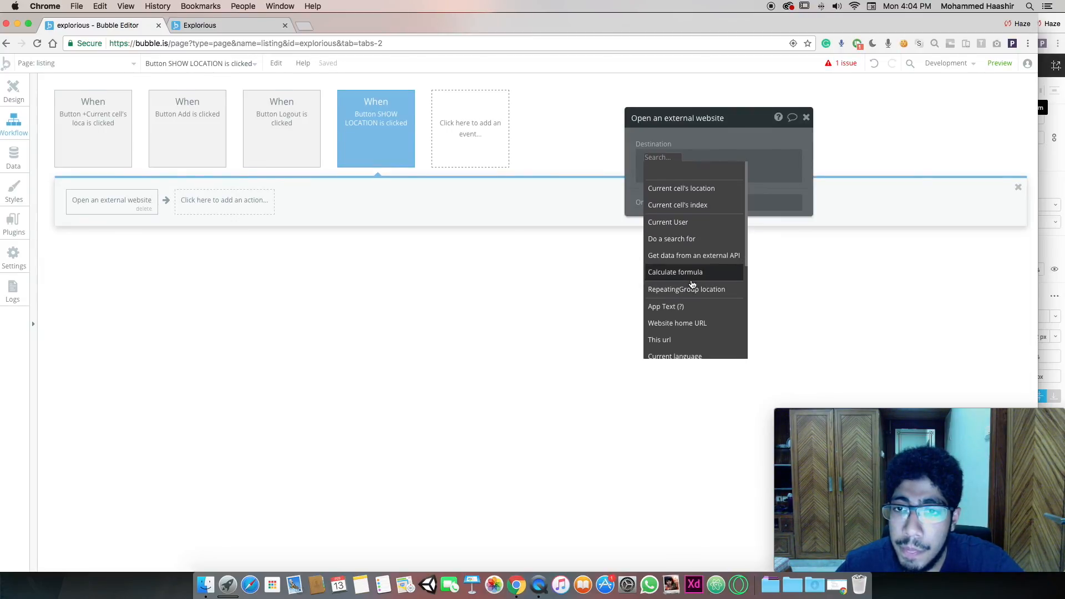
click(692, 189)
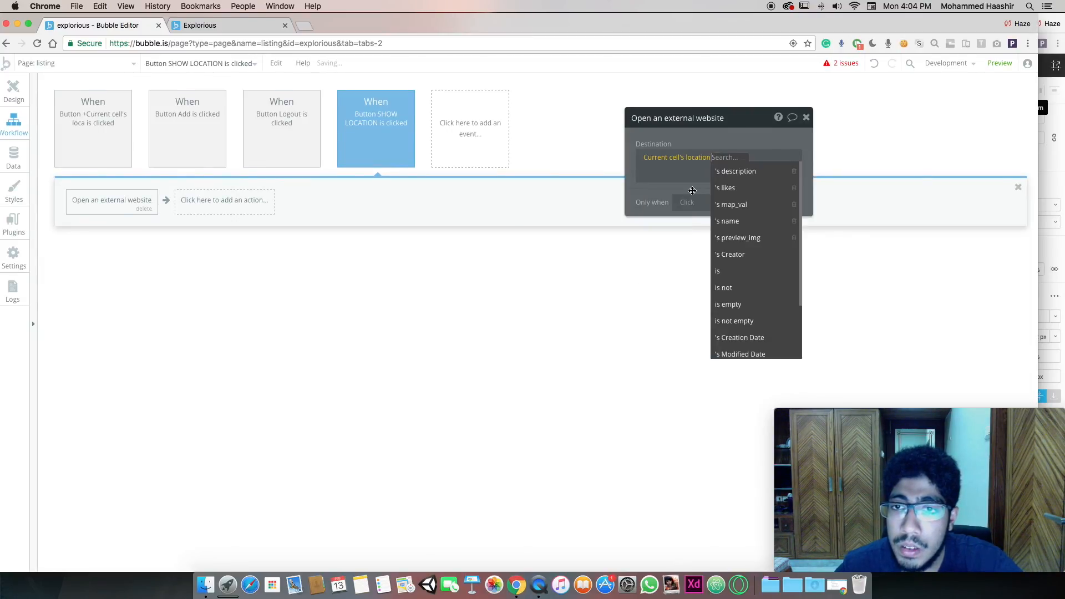
click(743, 205)
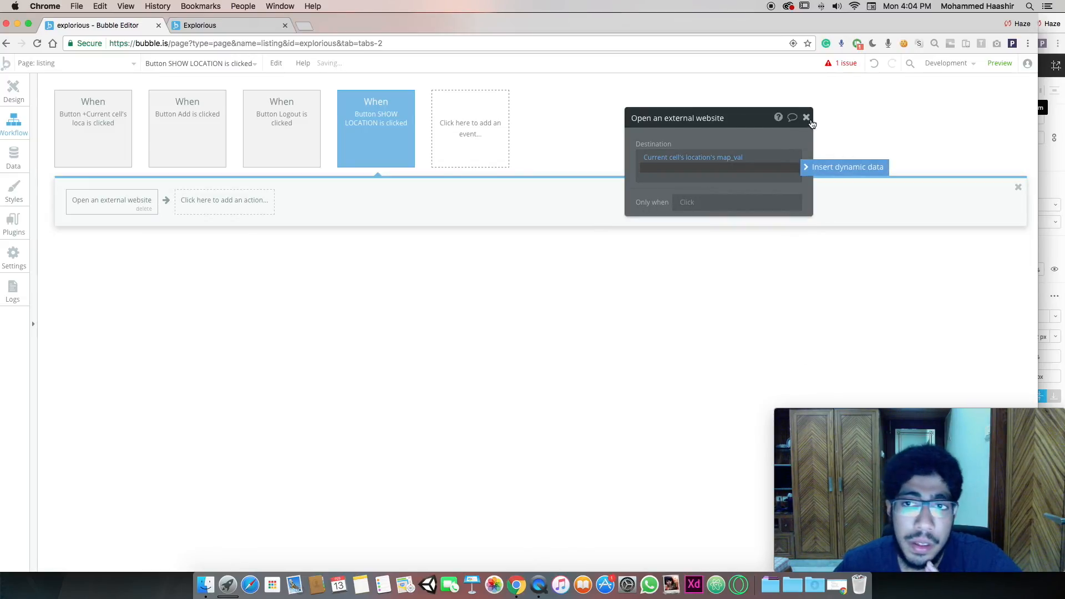
click(807, 118)
click(13, 91)
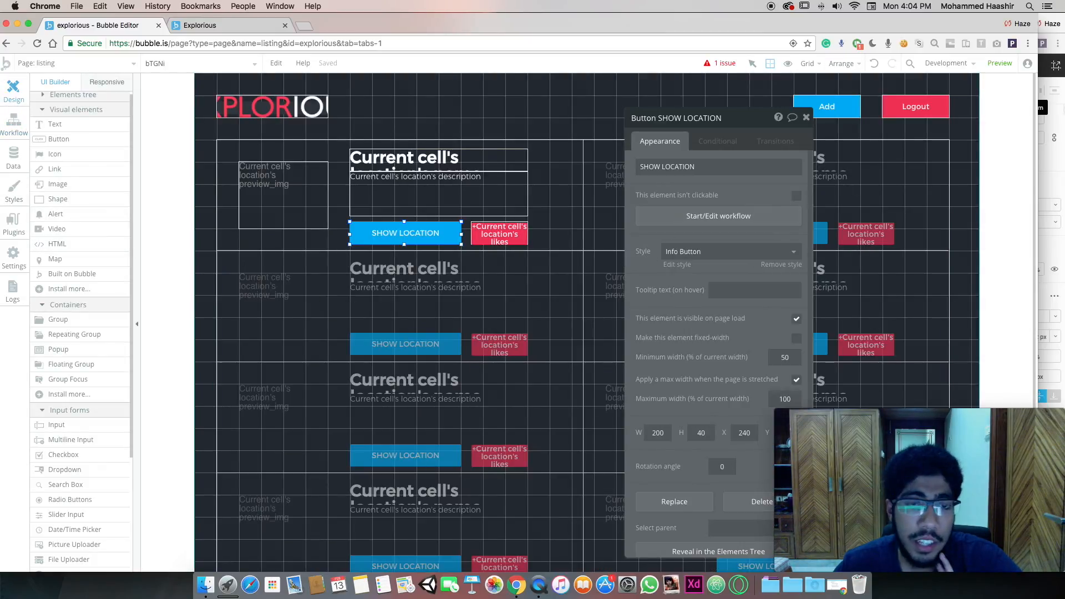
Reload the running app, then inspect the card's preview image settings in the editor
click(228, 25)
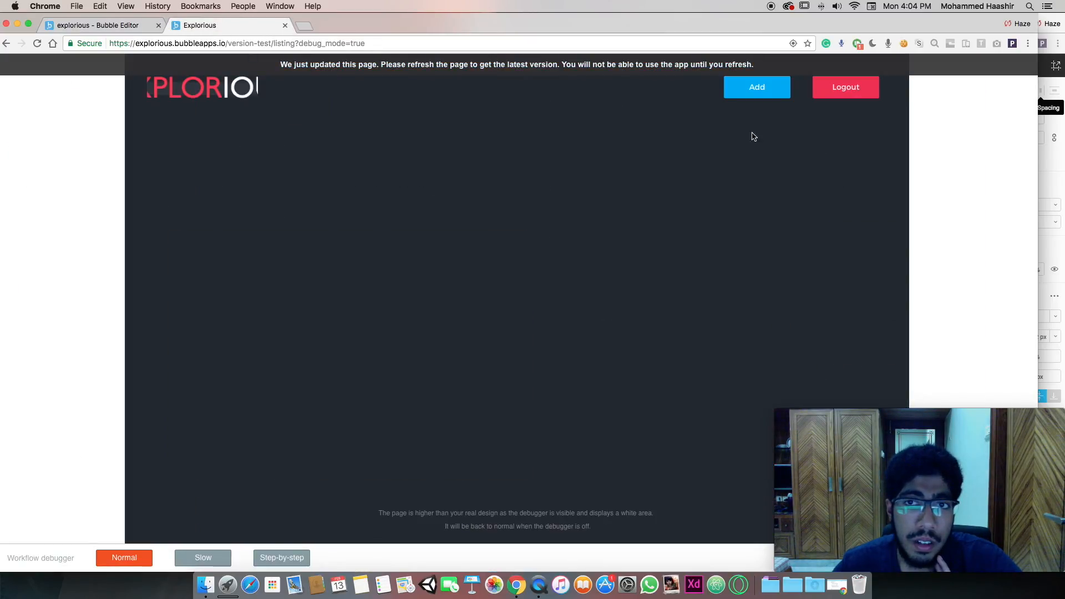
click(765, 89)
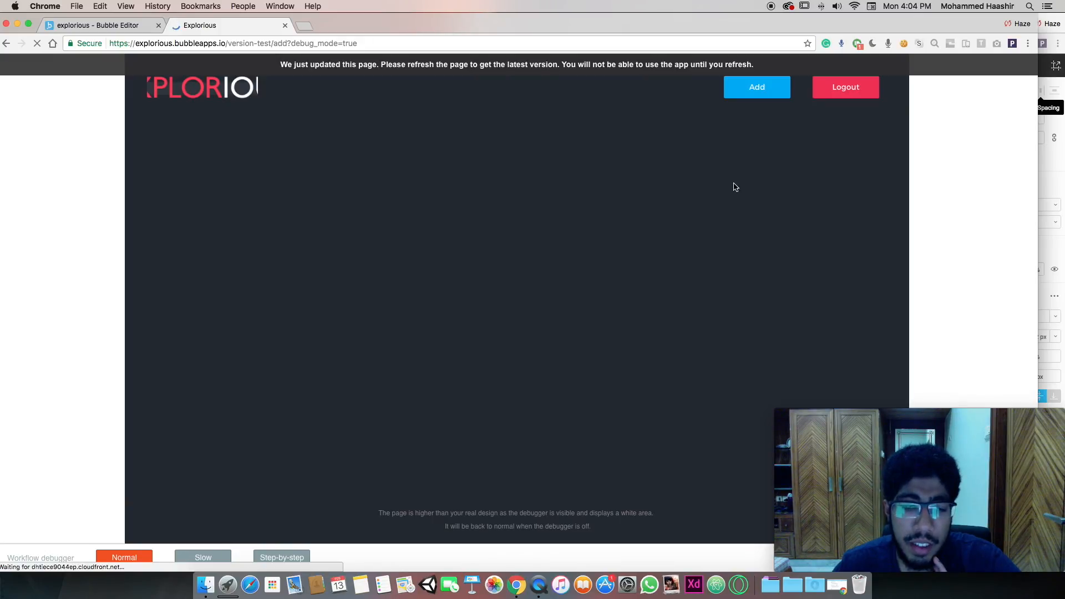
click(93, 24)
click(228, 188)
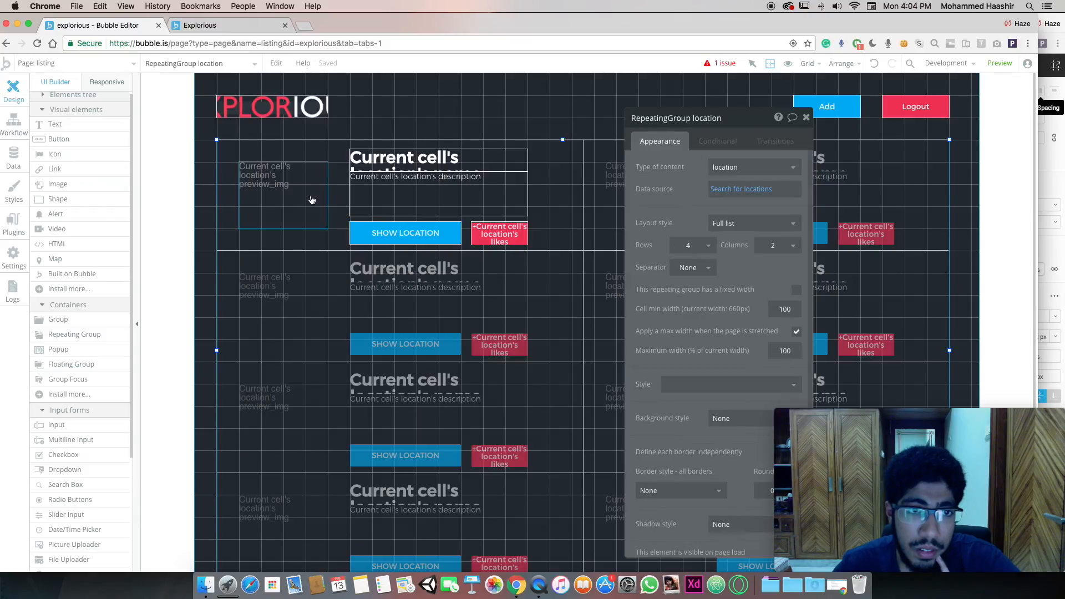
click(298, 203)
click(806, 117)
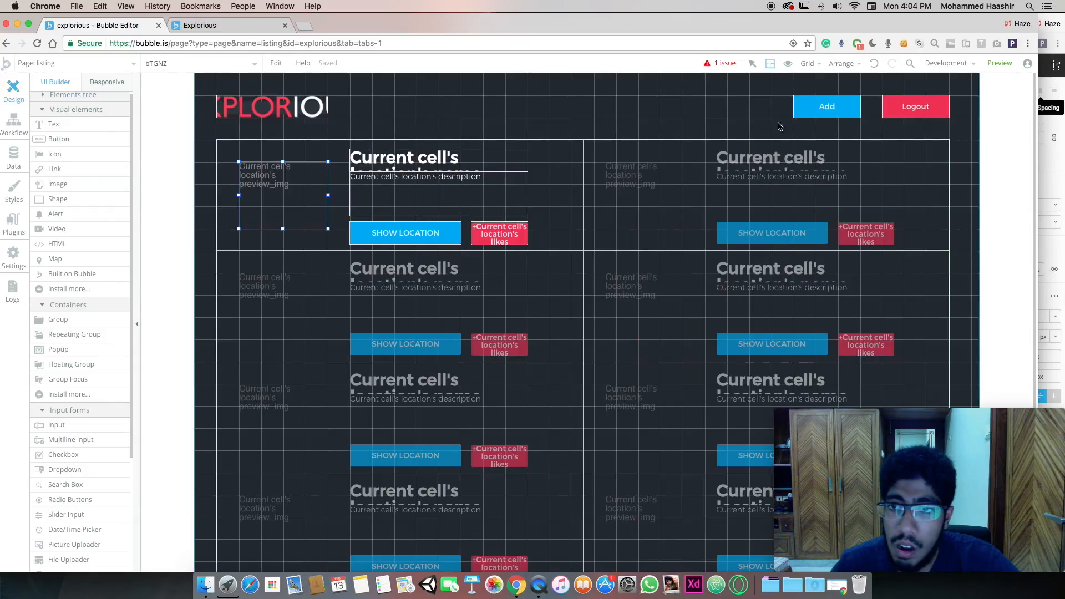
Inspect the locations repeating group and name text, then follow the issue to the signup workflow
click(449, 169)
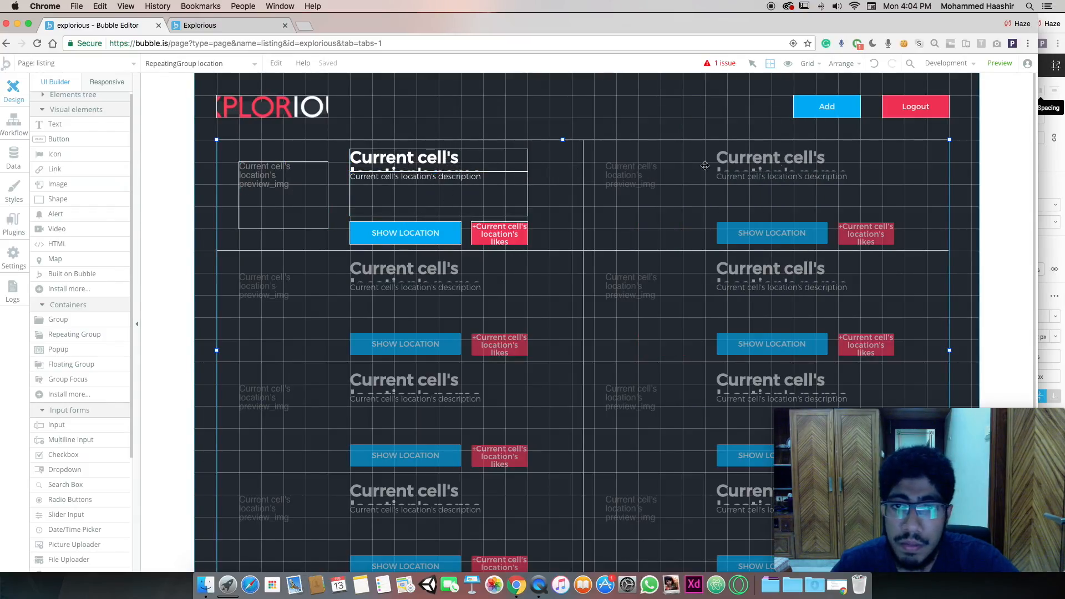
double_click(578, 164)
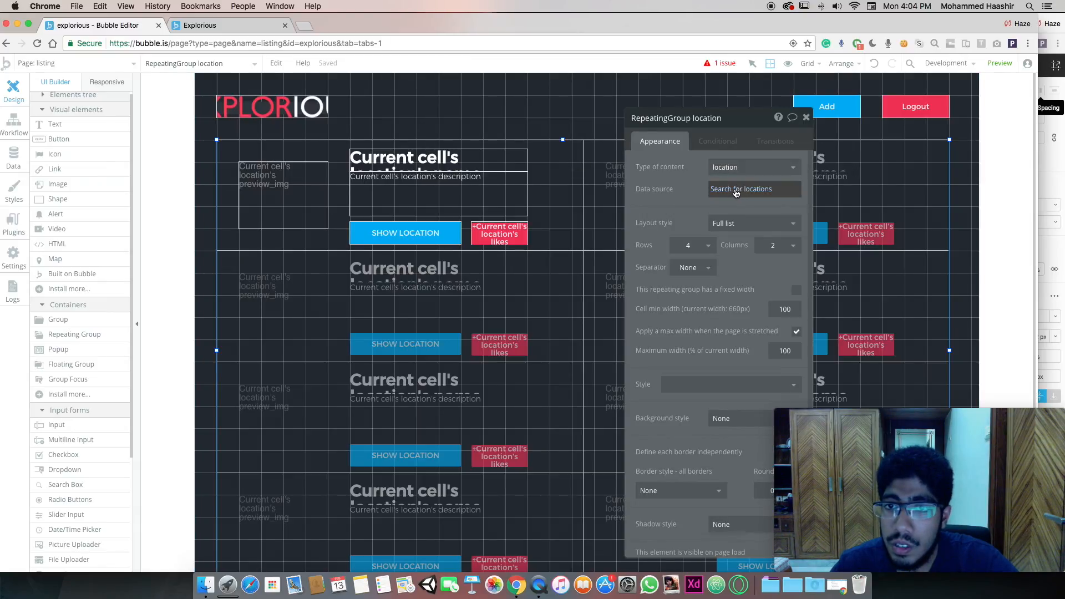
scroll(766, 244, down, 5)
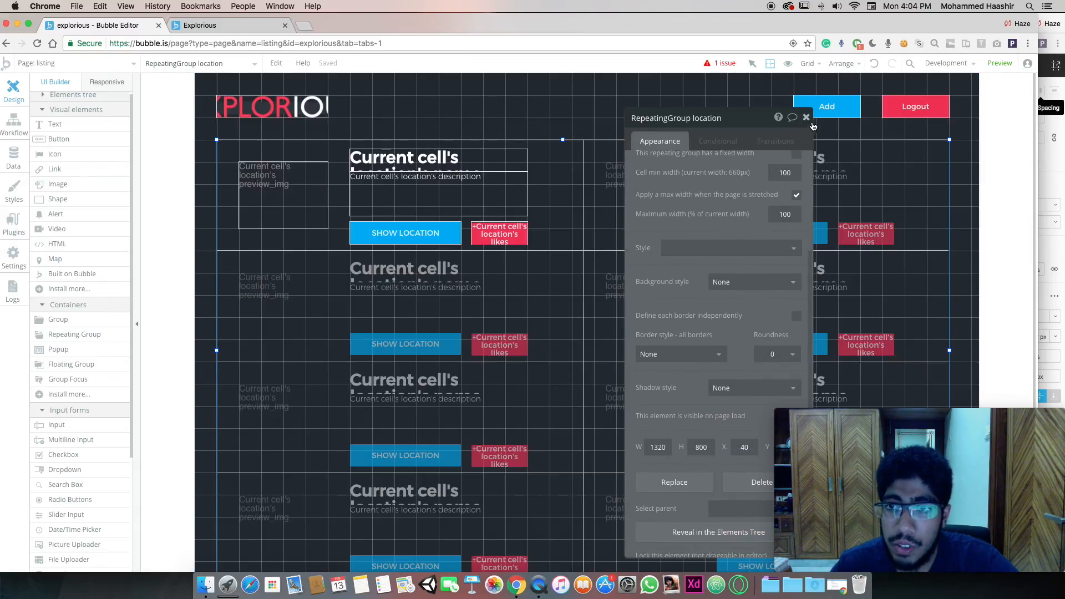
click(806, 117)
click(484, 152)
double_click(494, 156)
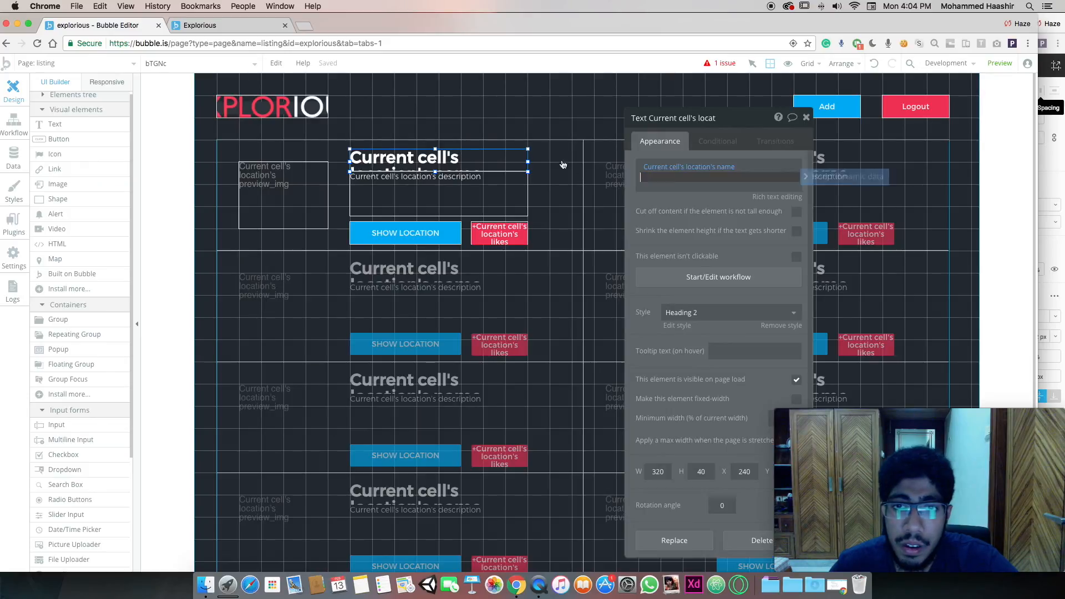
click(721, 63)
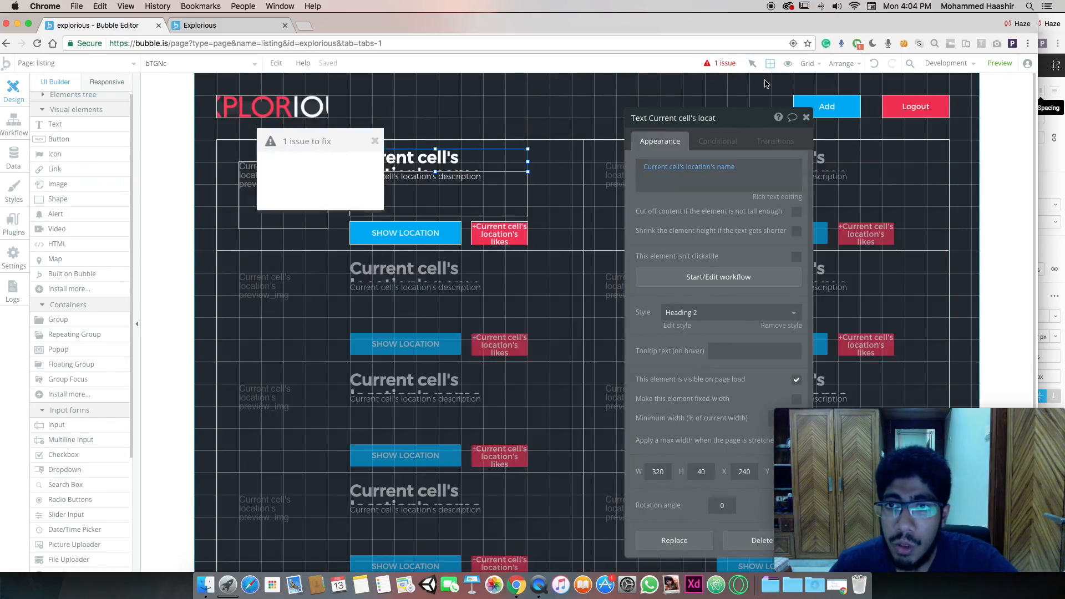
click(105, 199)
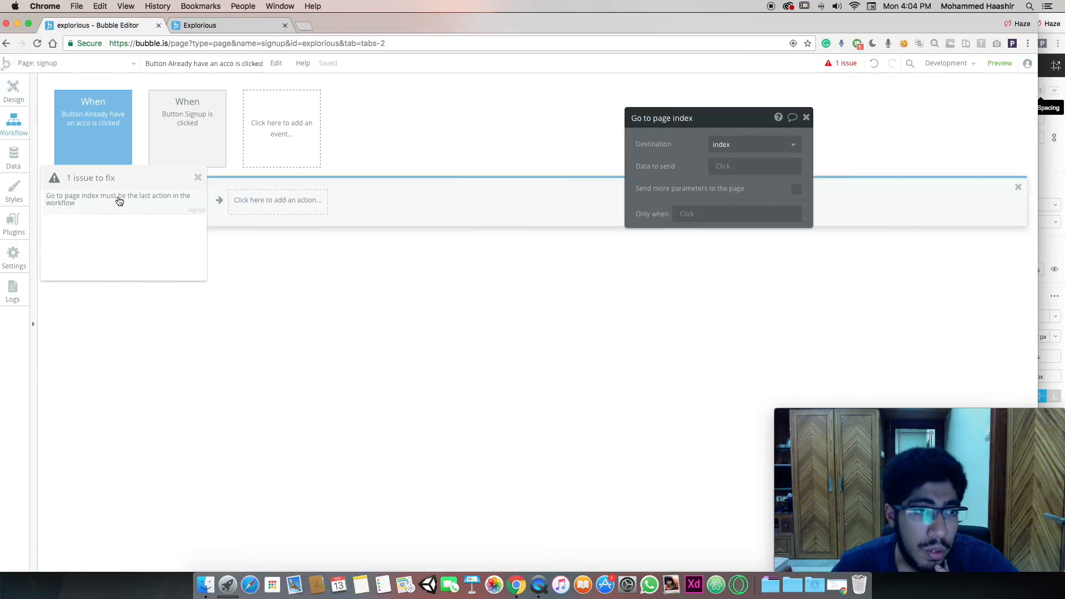
Delete the extra 'Go to page index' action from the already-have-an-account workflow
drag(150, 175, 388, 312)
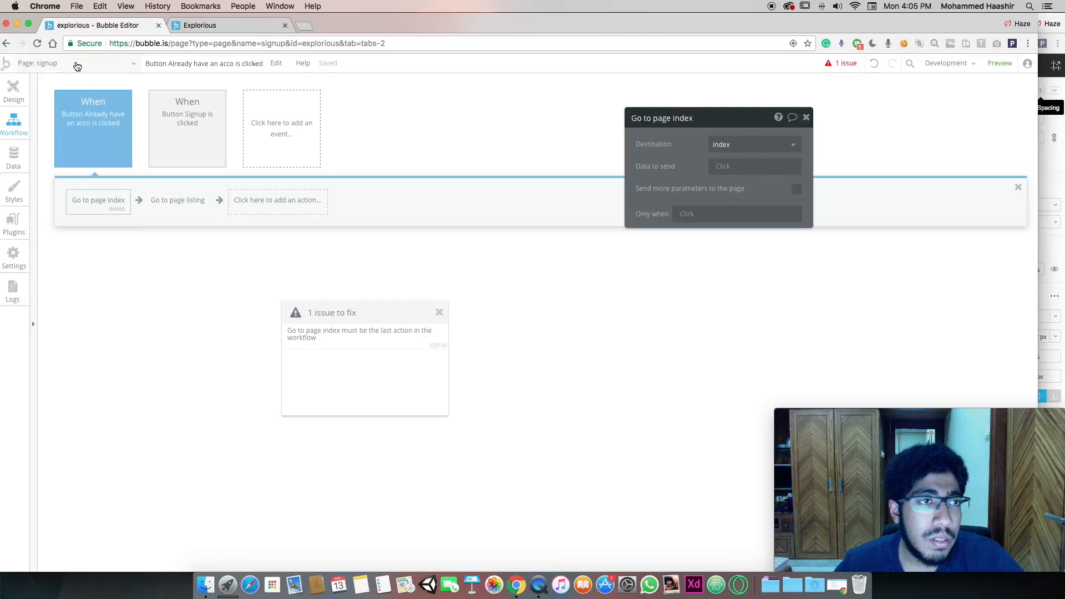
click(117, 209)
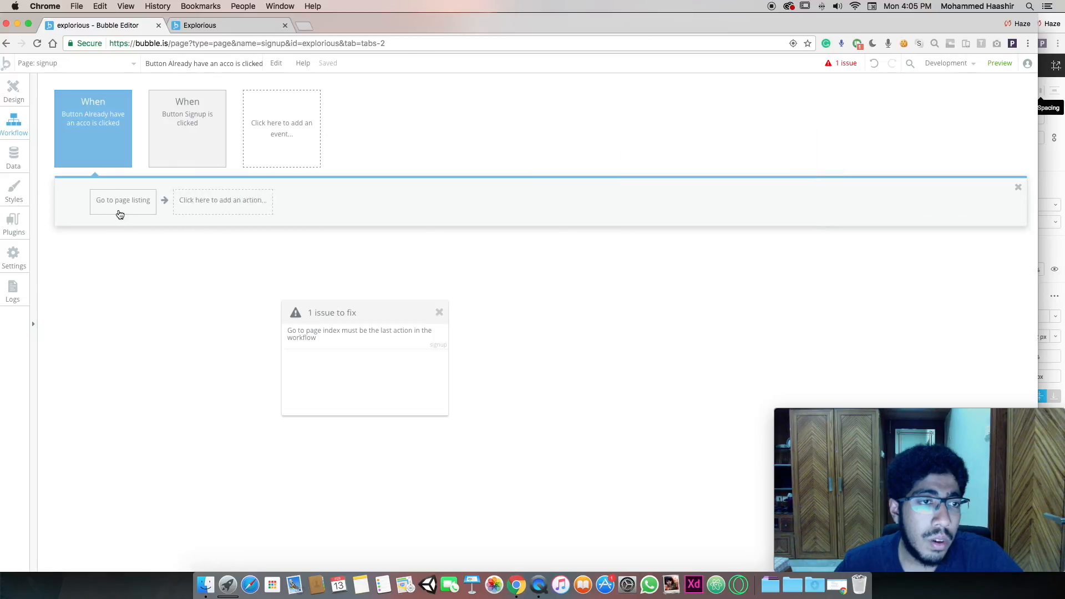
click(13, 91)
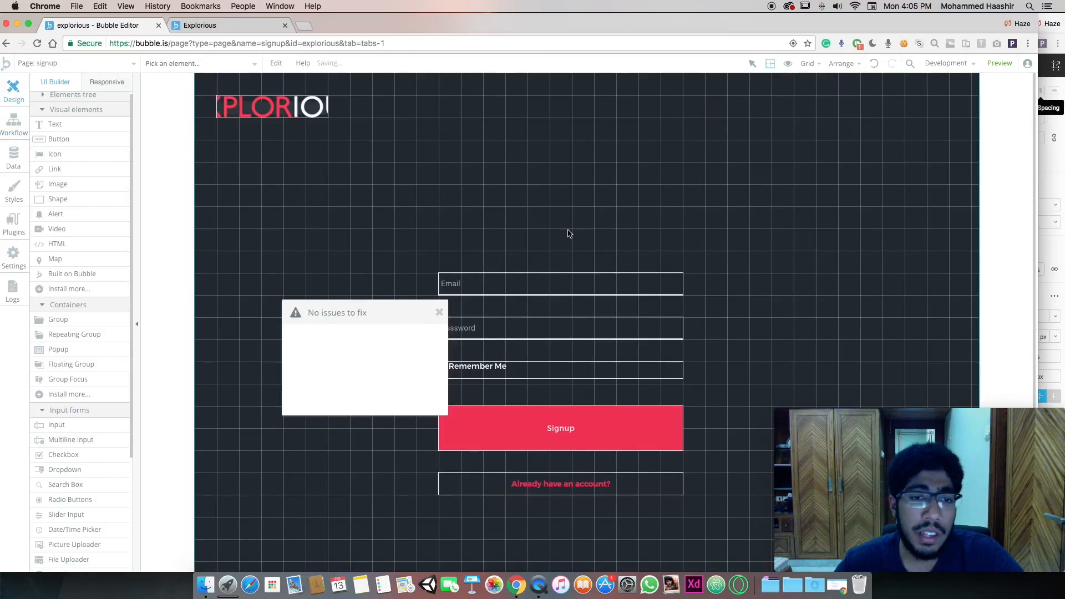
Submit a place named 'nam' with description 'hgdfhdfgh' and dismiss the page-updated alert
click(272, 28)
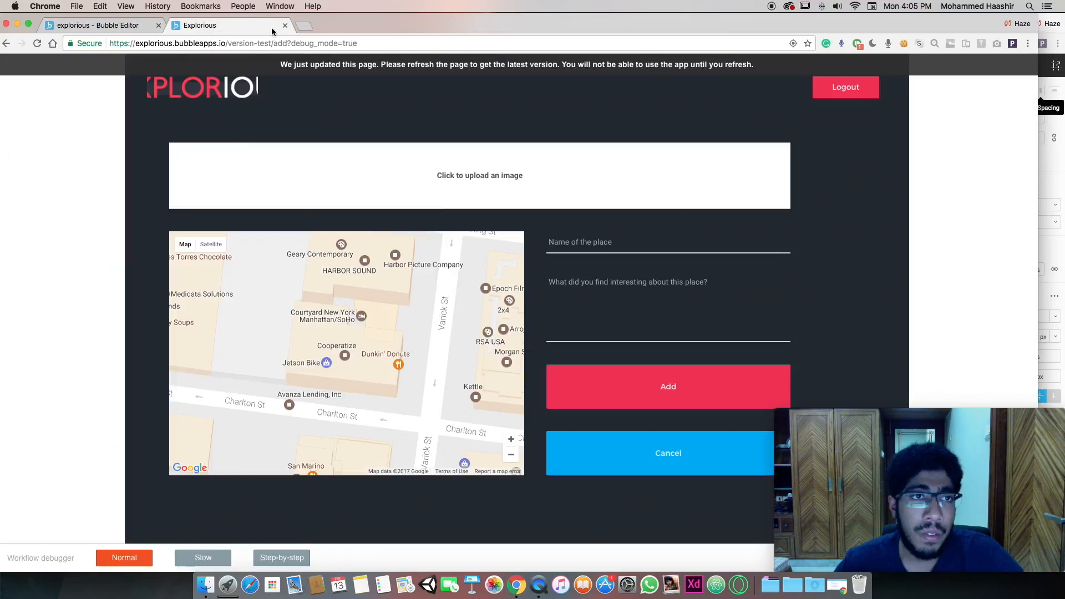
click(613, 242)
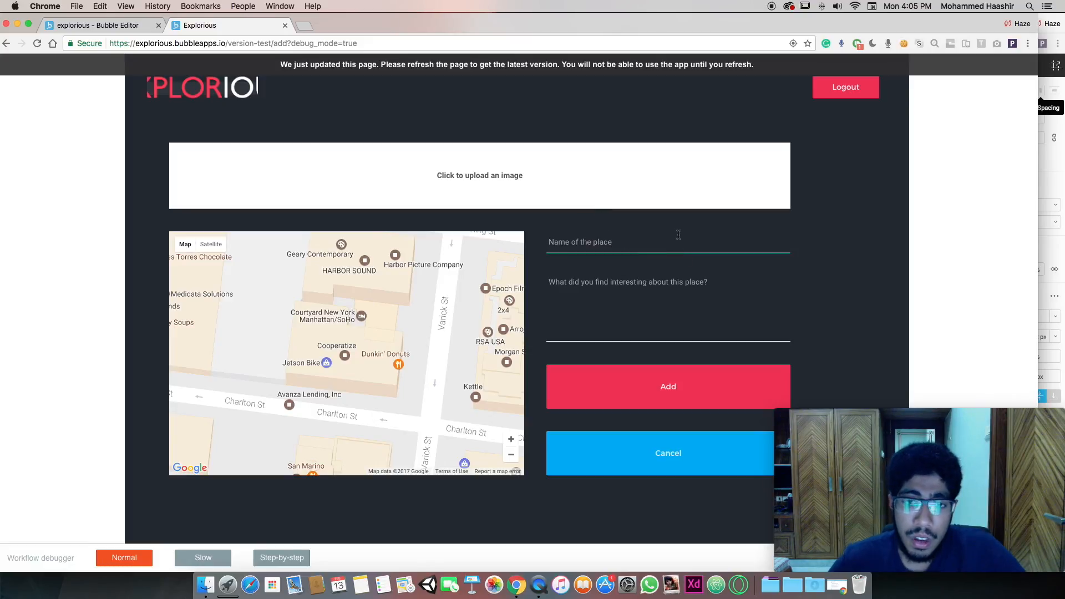
text(nam)
key(Tab)
text(hgdfhdfgh)
click(630, 387)
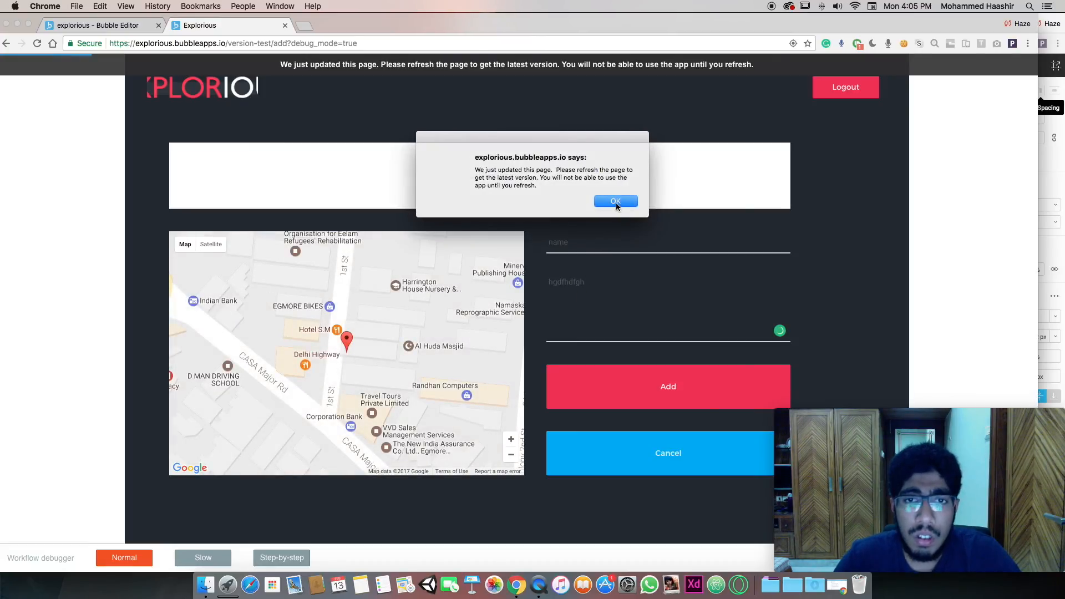
click(615, 201)
click(599, 279)
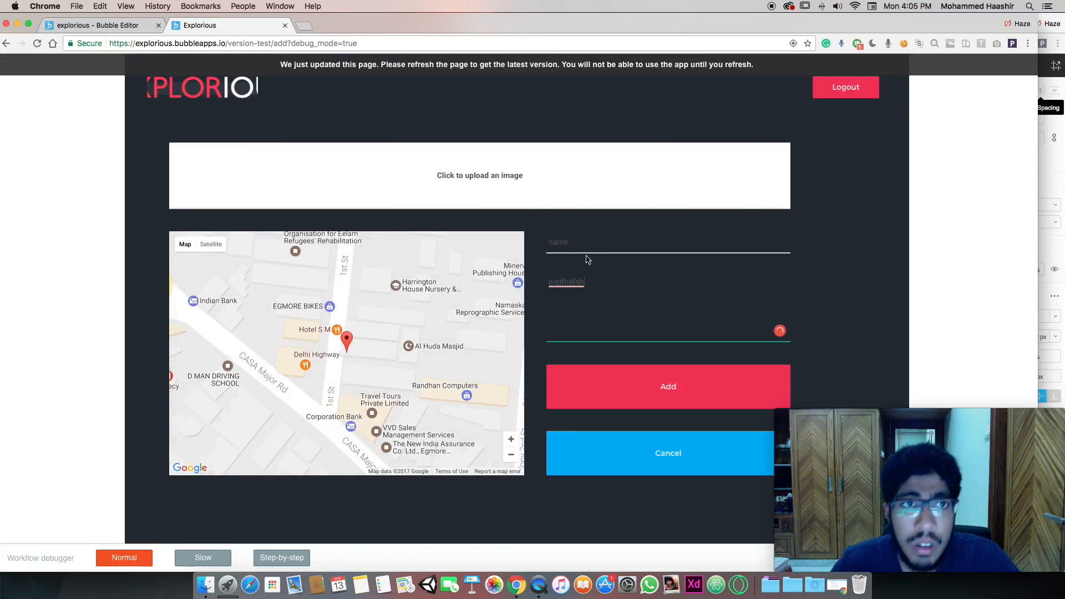
From the listing page, submit another place 'jdhgjfgj' with description 'ghjfgjfgh'
click(207, 45)
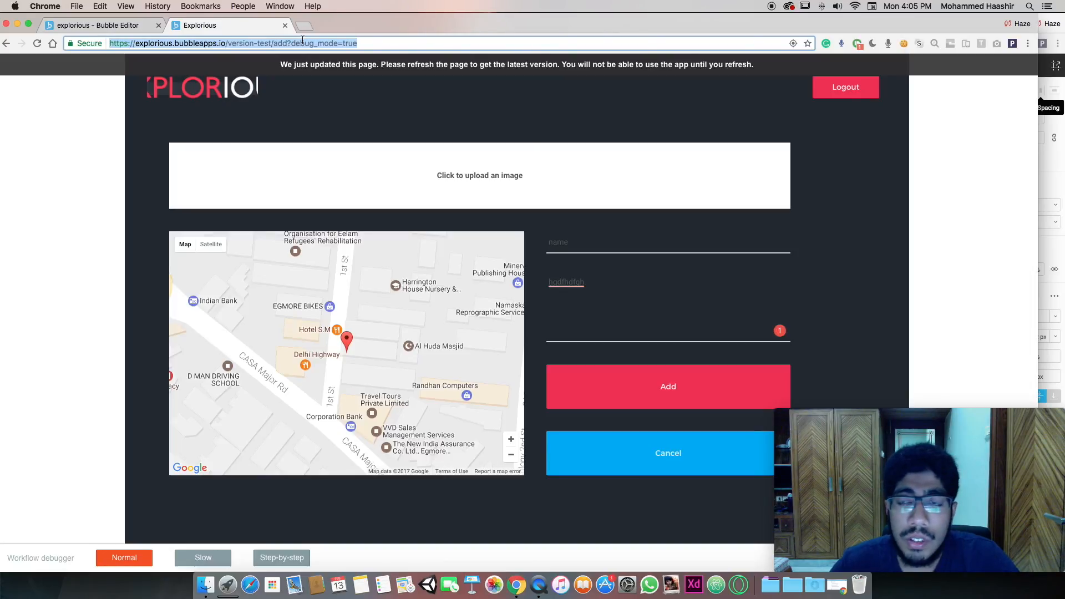
click(6, 44)
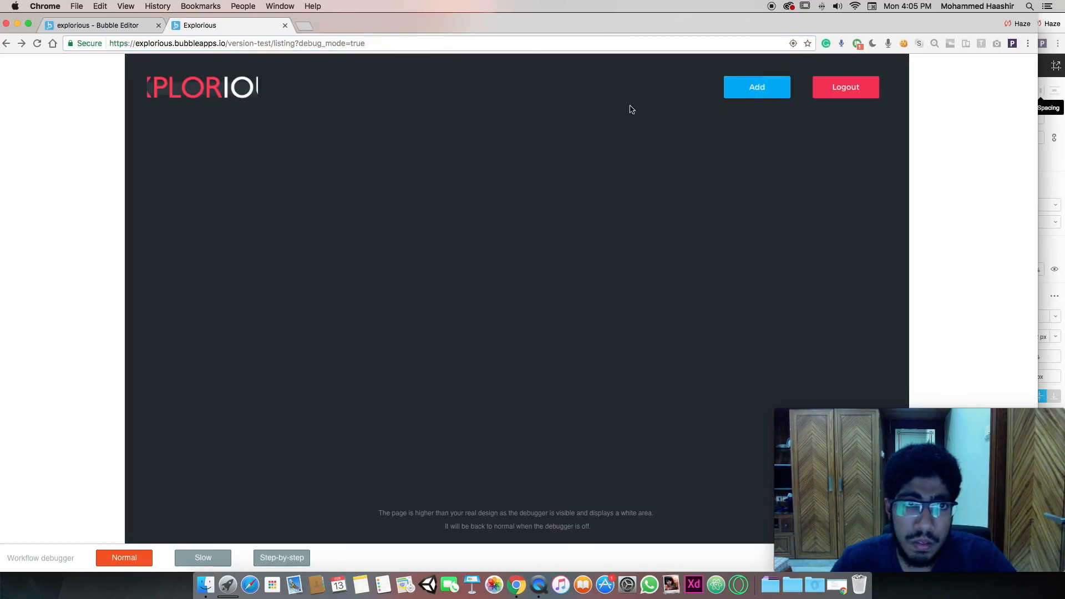
click(736, 95)
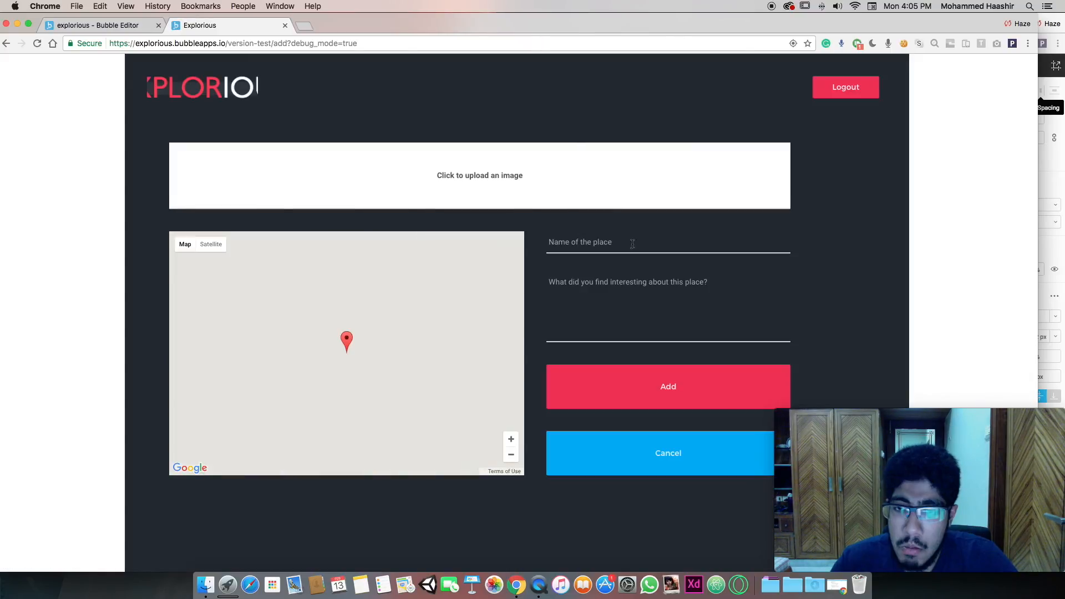
click(619, 247)
text(jdhgjfgj)
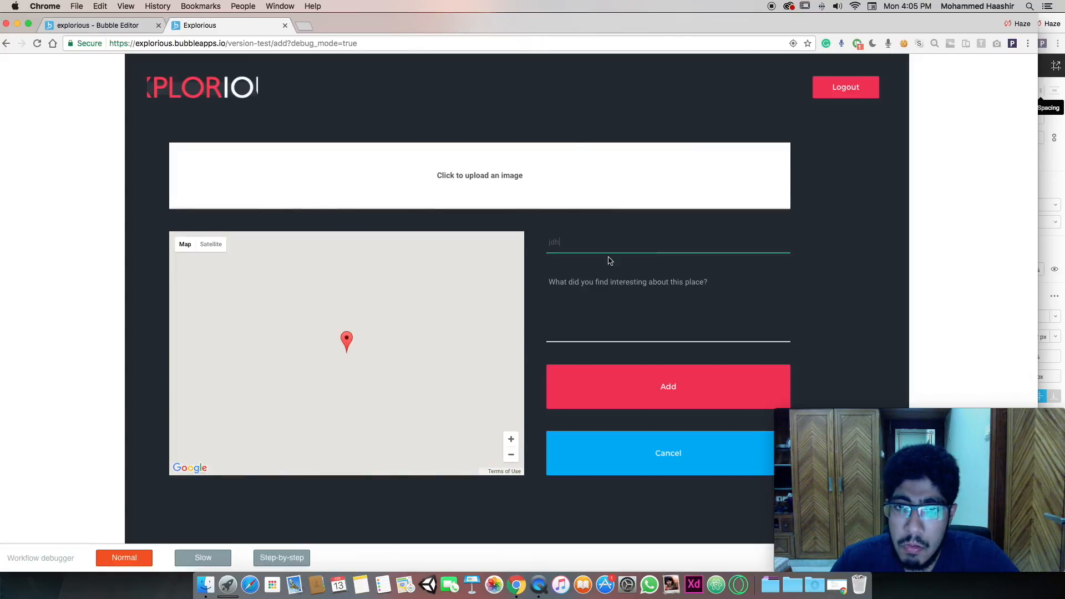
click(597, 316)
text(ghjfgjfgh)
click(604, 385)
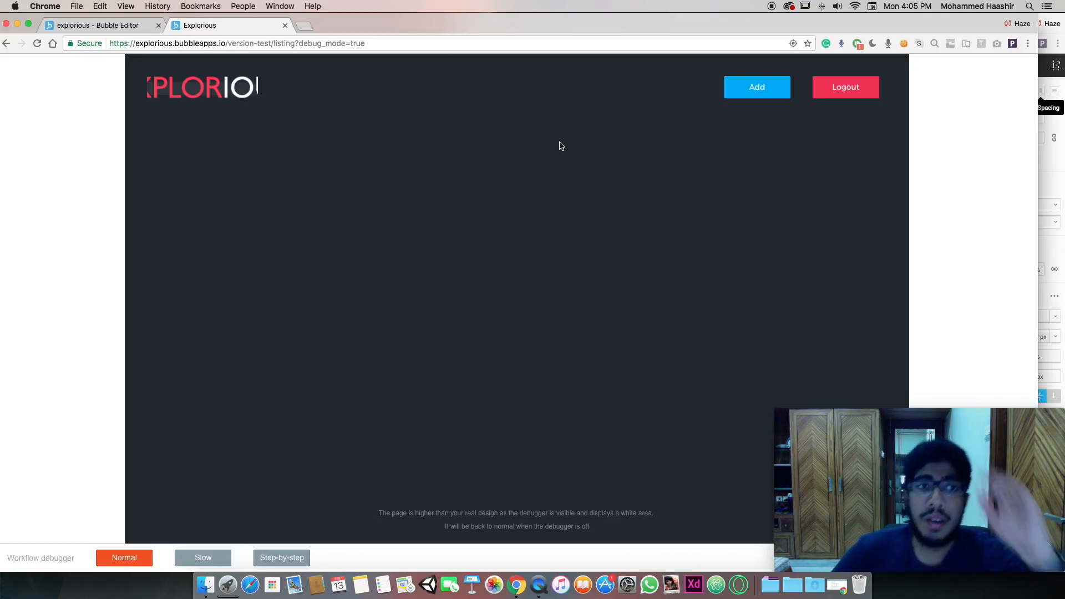
On the listing page, shorten the card's description text box to height 57
click(83, 25)
click(48, 55)
click(93, 136)
double_click(224, 213)
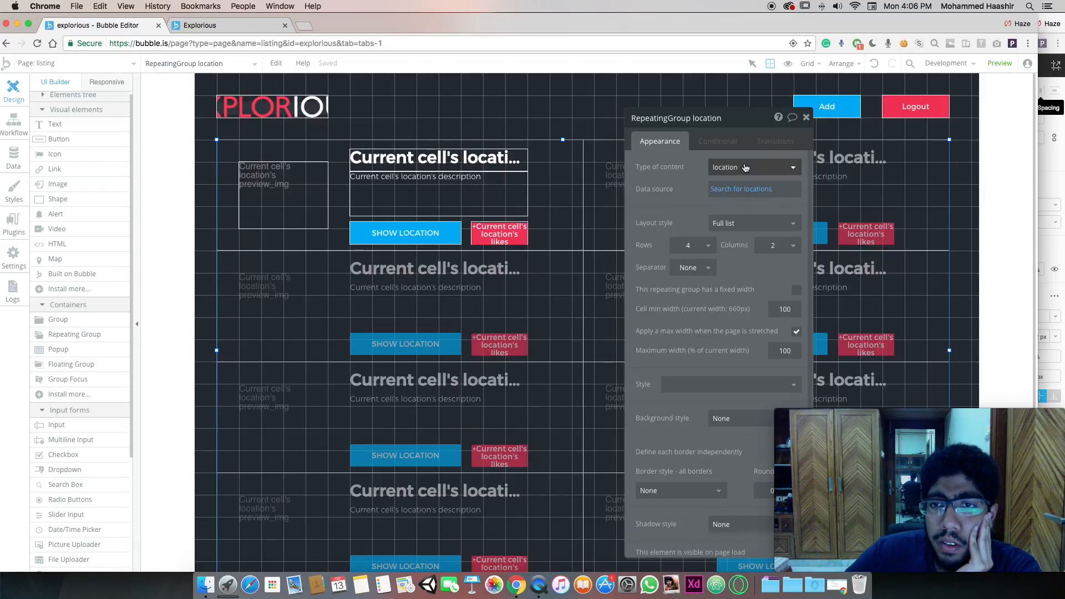
click(428, 176)
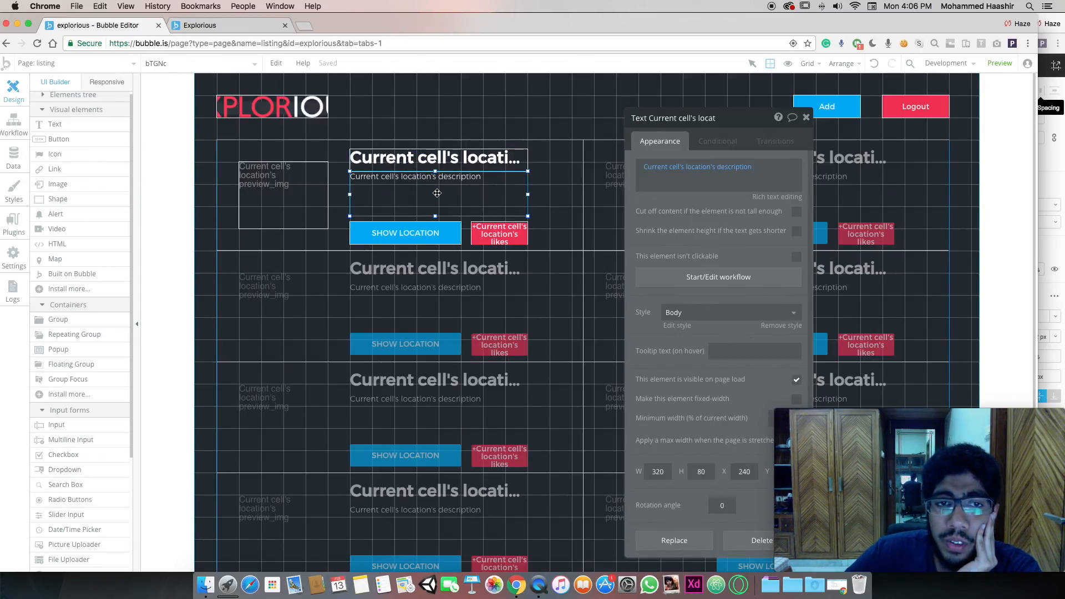
drag(433, 173, 435, 183)
Test SHOW LOCATION on the Address card in the live app, then return to the editor
click(199, 25)
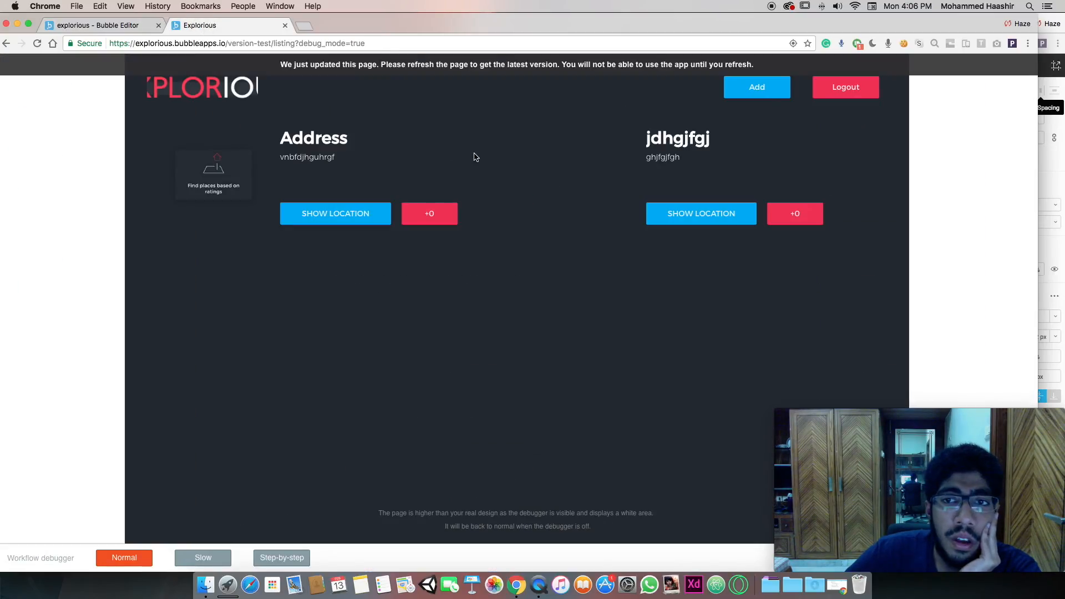
click(355, 217)
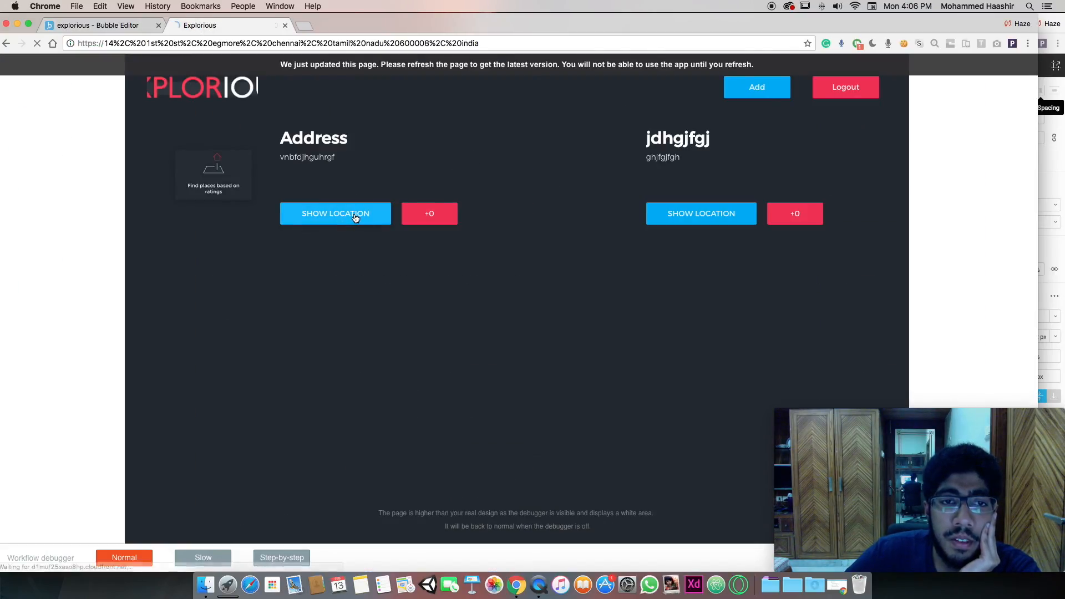
click(15, 44)
click(98, 26)
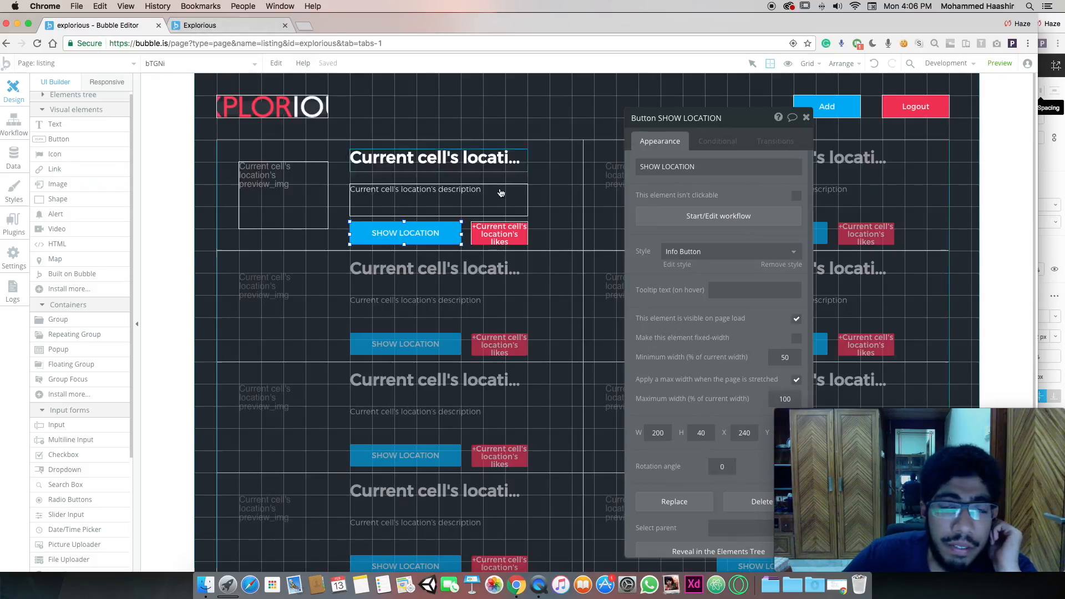
Open the SHOW LOCATION workflow's external-website action and browse its map_val destination data
click(680, 217)
click(149, 201)
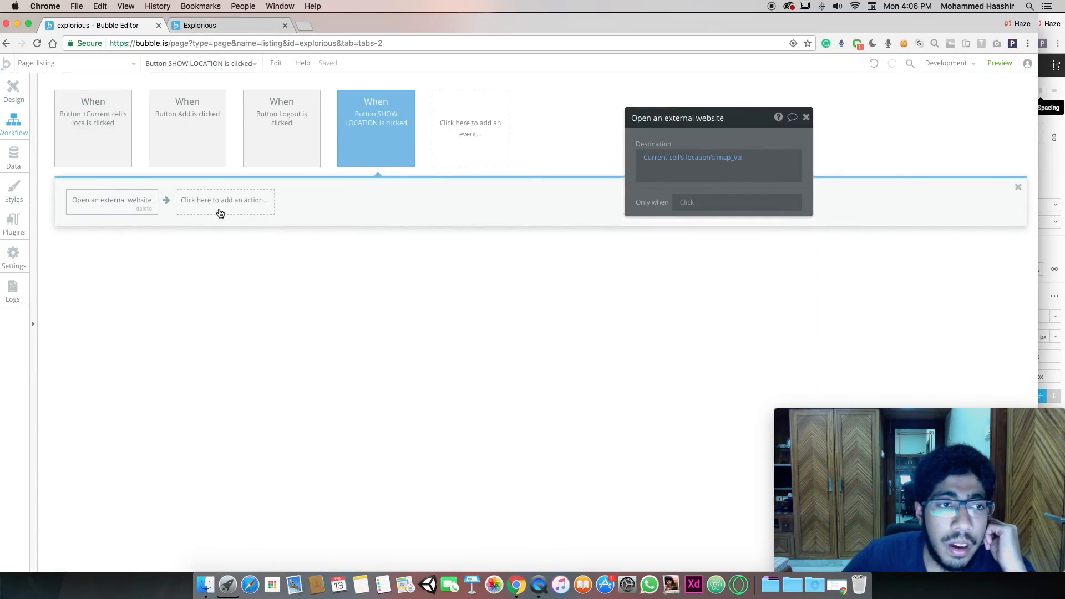
click(740, 166)
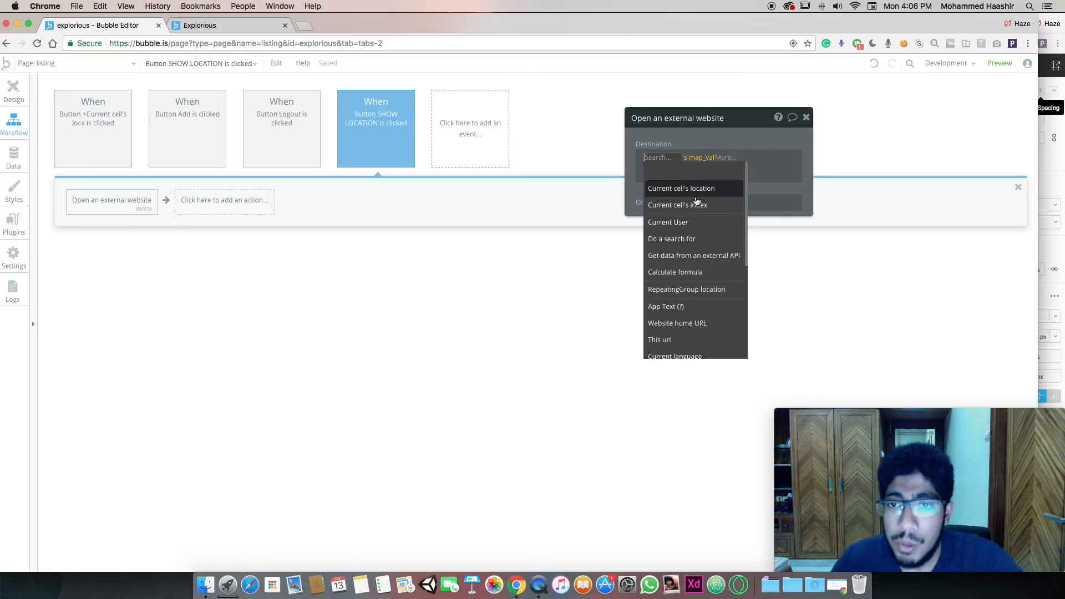
scroll(705, 272, down, 3)
scroll(712, 274, down, 2)
scroll(707, 272, down, 4)
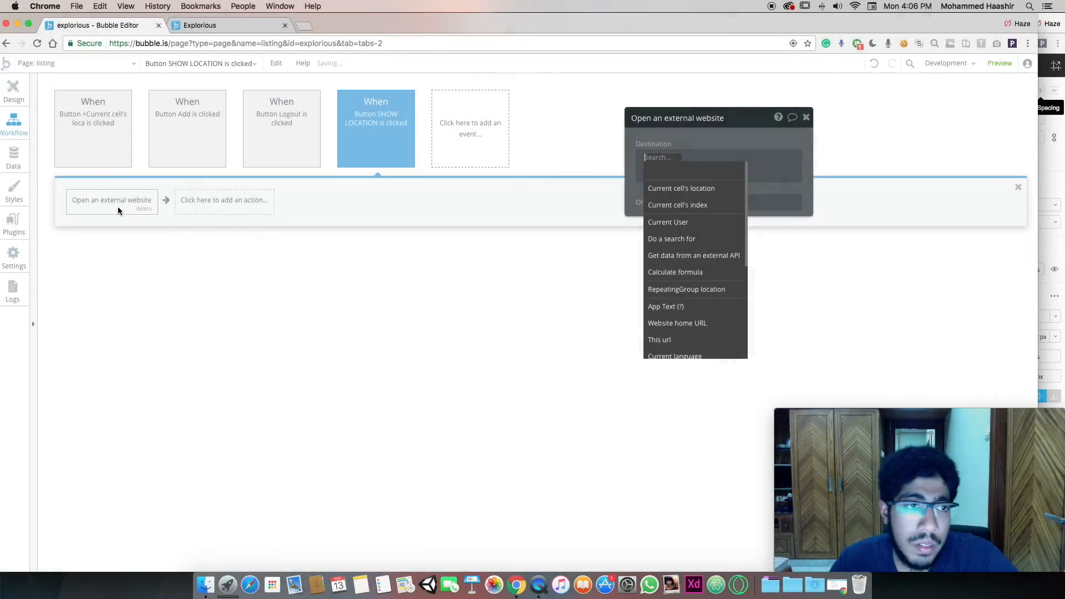
Start adding a new action to the emptied SHOW LOCATION click workflow
click(115, 200)
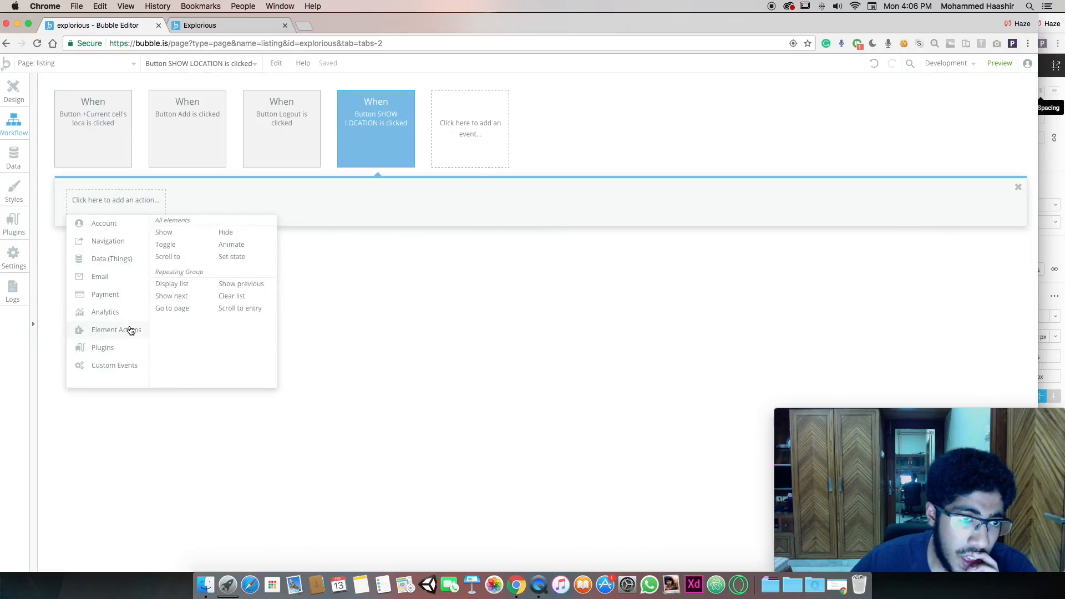
Search the plugin installer for 'maps' and close it without installing anything
click(203, 222)
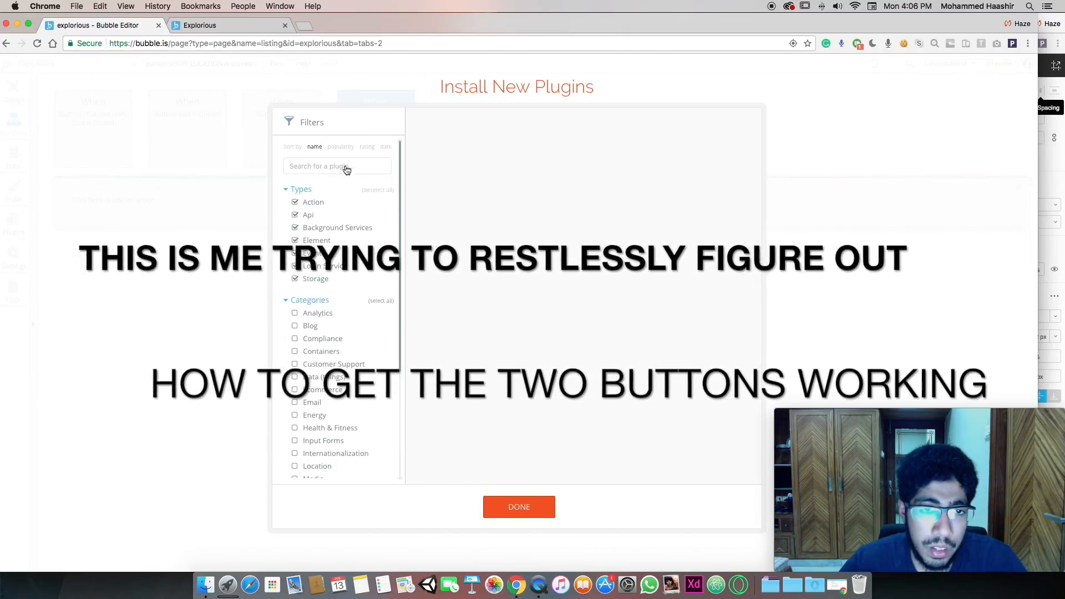
click(348, 164)
text(maps)
click(530, 507)
Add a Go to page action to the SHOW LOCATION workflow, then delete it
click(115, 200)
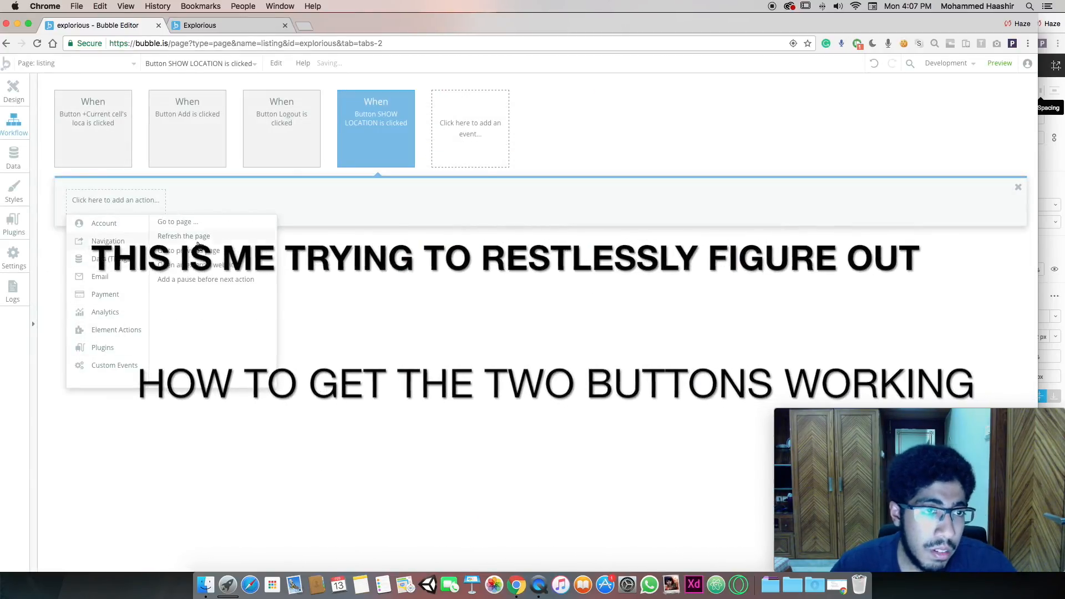
mouse_move(108, 241)
click(177, 222)
click(106, 208)
click(116, 206)
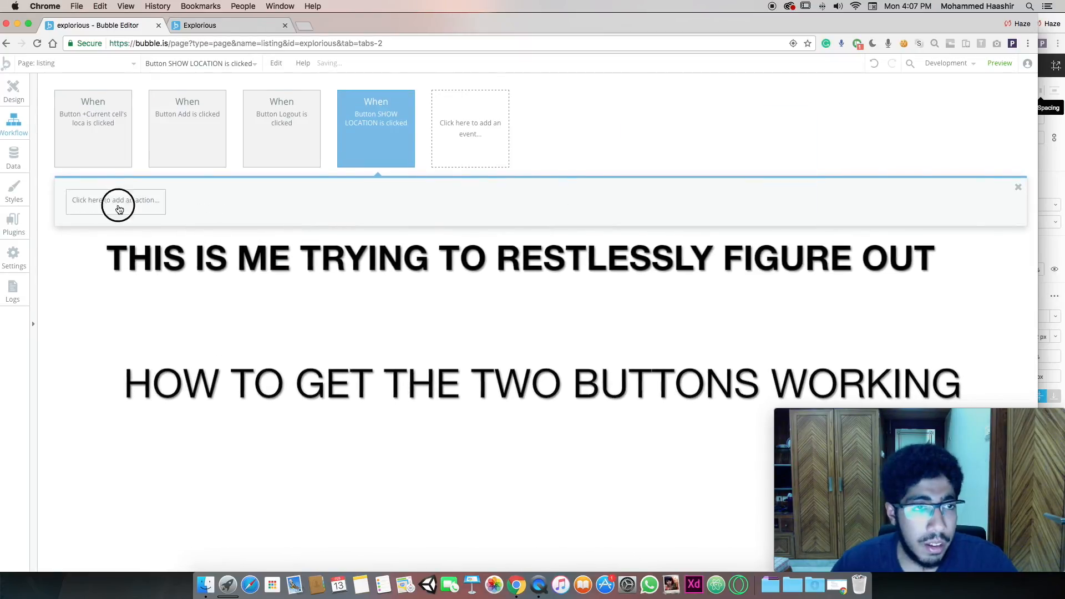
Check the live Explorious app, then return to the Bubble editor's page design view
click(206, 28)
click(95, 24)
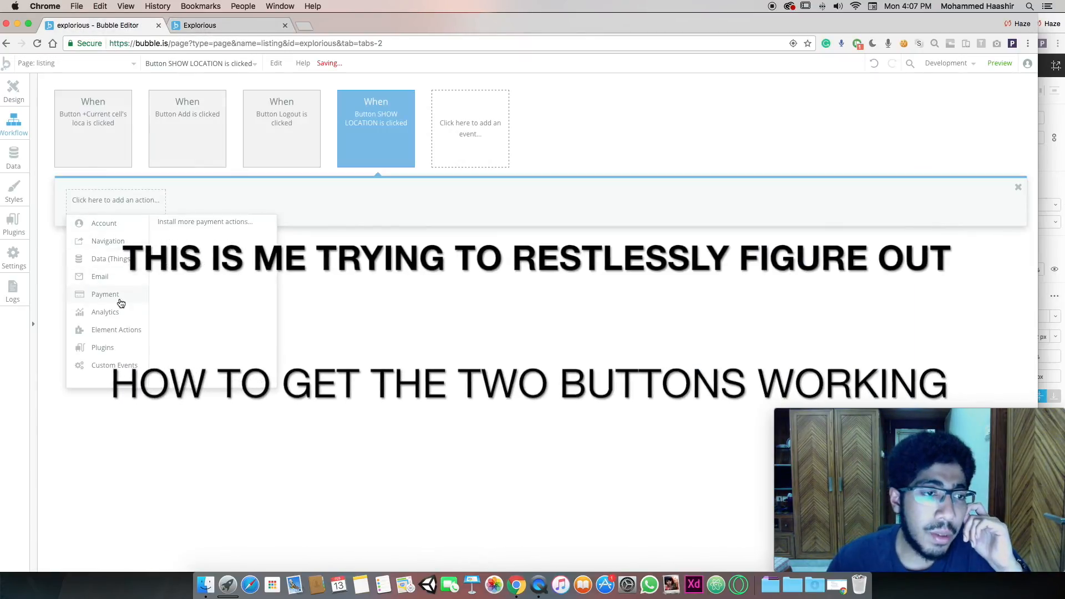
mouse_move(116, 329)
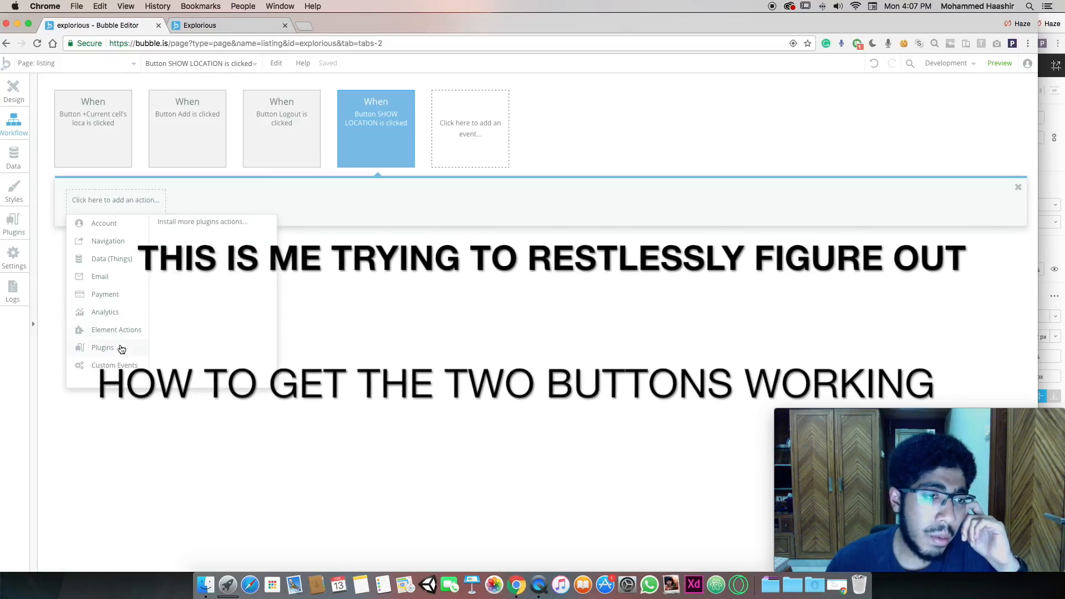
click(20, 90)
click(191, 26)
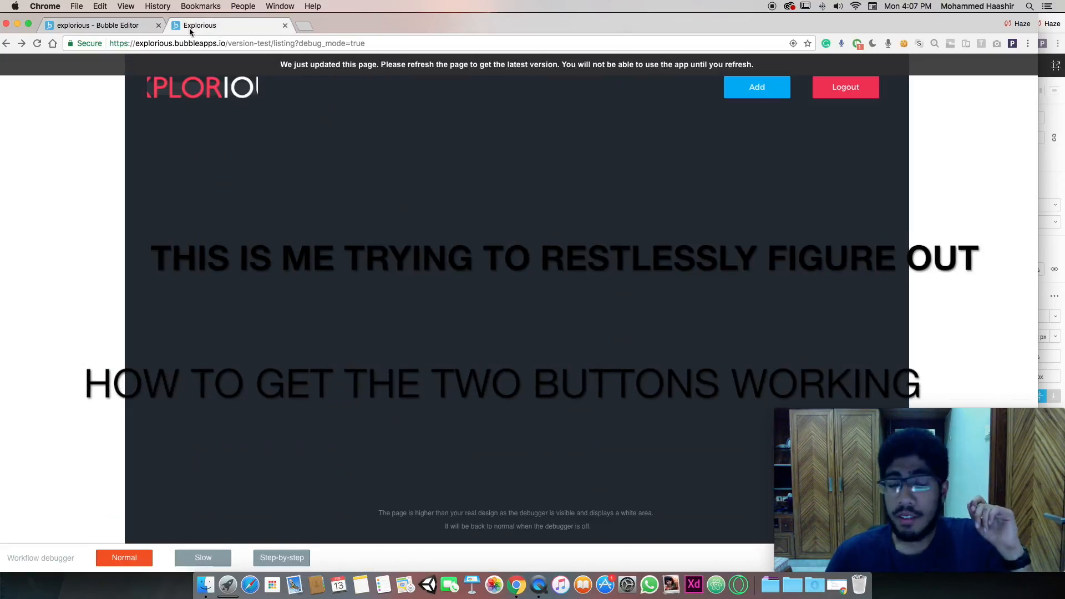
click(95, 25)
Reopen the SHOW LOCATION workflow and again add and remove a Go to page action
click(714, 216)
click(116, 201)
mouse_move(118, 248)
click(178, 222)
click(105, 209)
Try an Open an external website action on SHOW LOCATION, then delete it
click(106, 201)
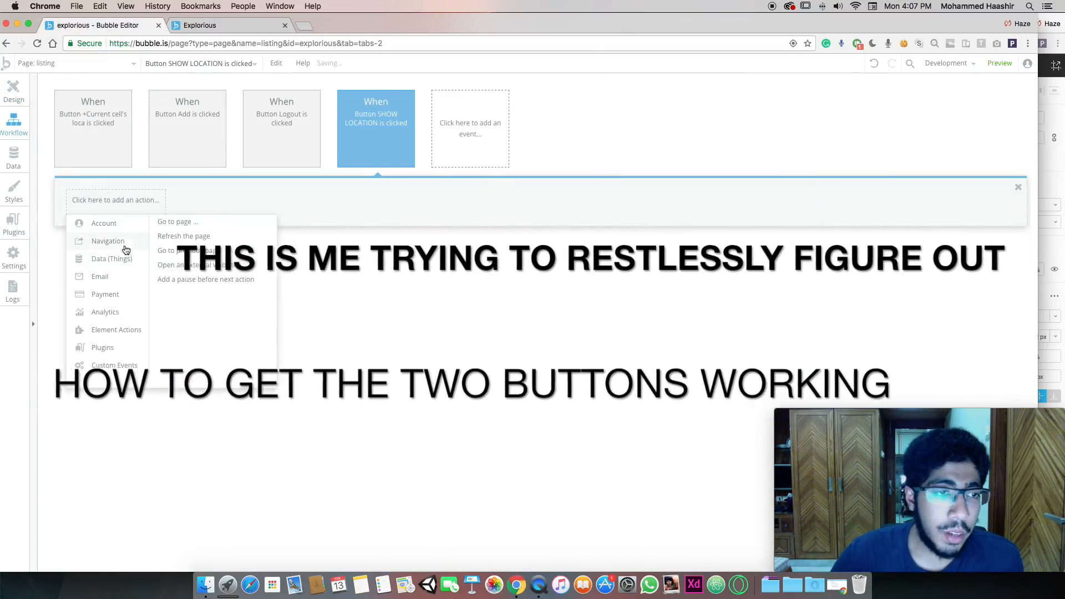
click(191, 264)
click(714, 151)
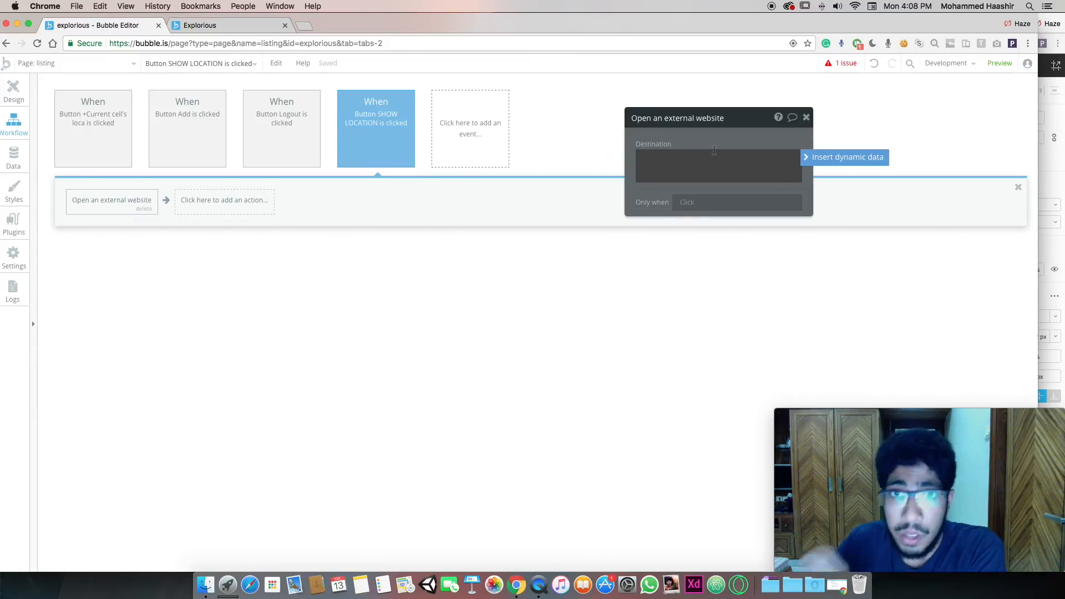
click(14, 91)
click(14, 124)
click(143, 209)
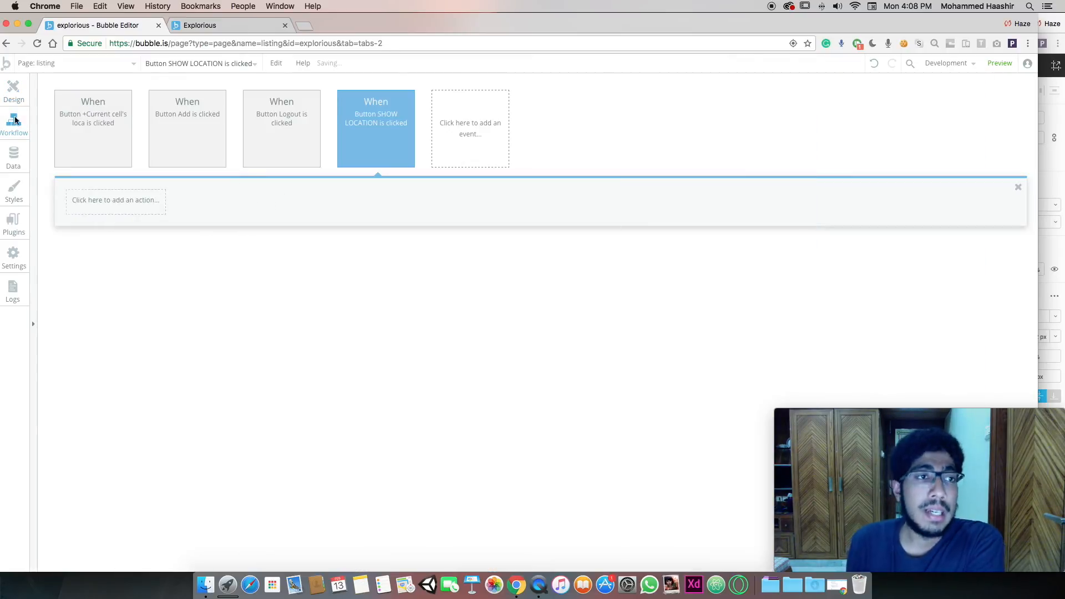
Select the likes button on the card and open its click workflow to add an action
click(14, 91)
click(502, 236)
click(750, 216)
click(115, 200)
Add a Make changes to thing action targeting the current cell's location, creating it if missing
mouse_move(112, 259)
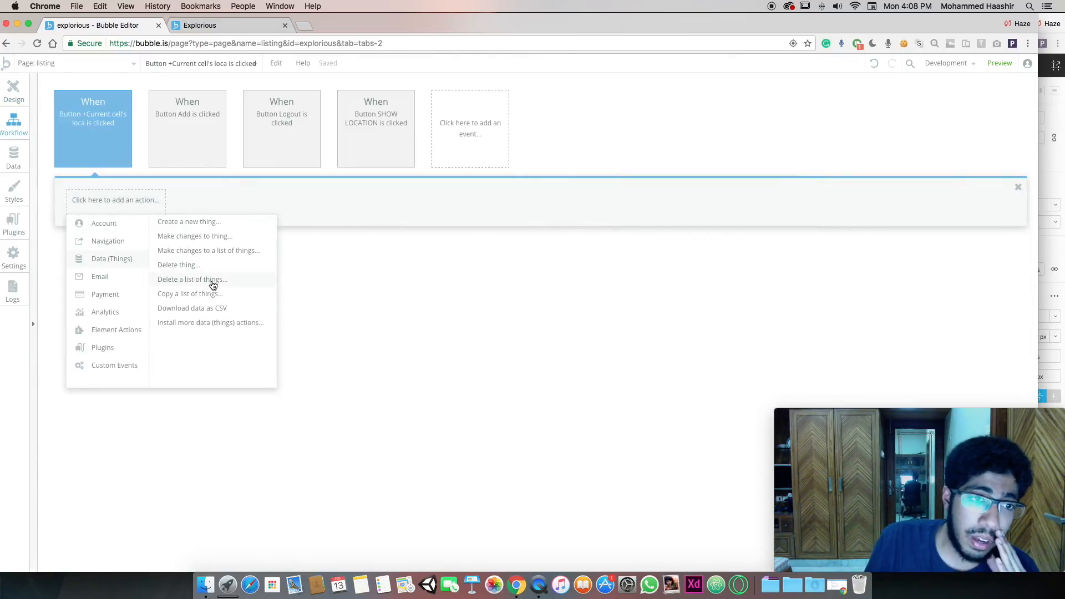
click(218, 238)
click(730, 144)
click(730, 165)
click(705, 166)
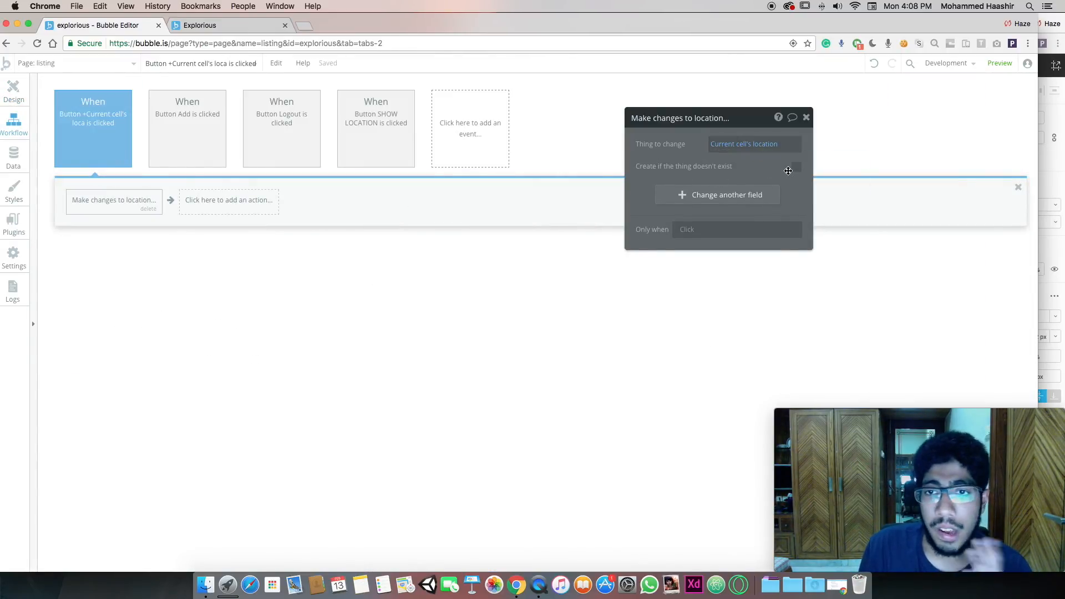
click(794, 167)
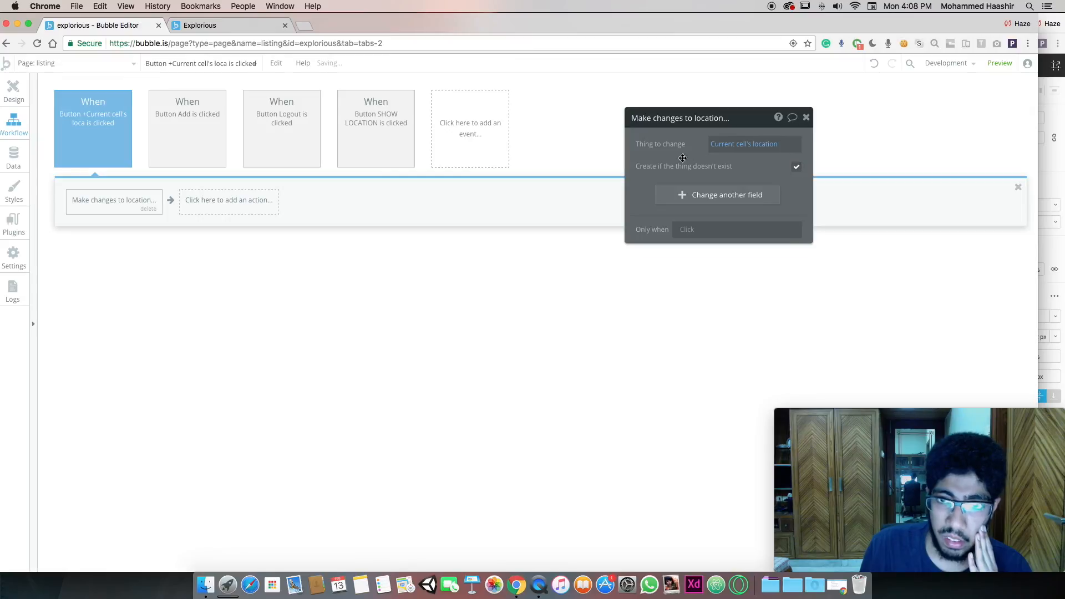
Try a Search for Locations as the thing to change, then remove that expression
click(732, 146)
click(729, 207)
click(770, 144)
click(735, 144)
click(561, 145)
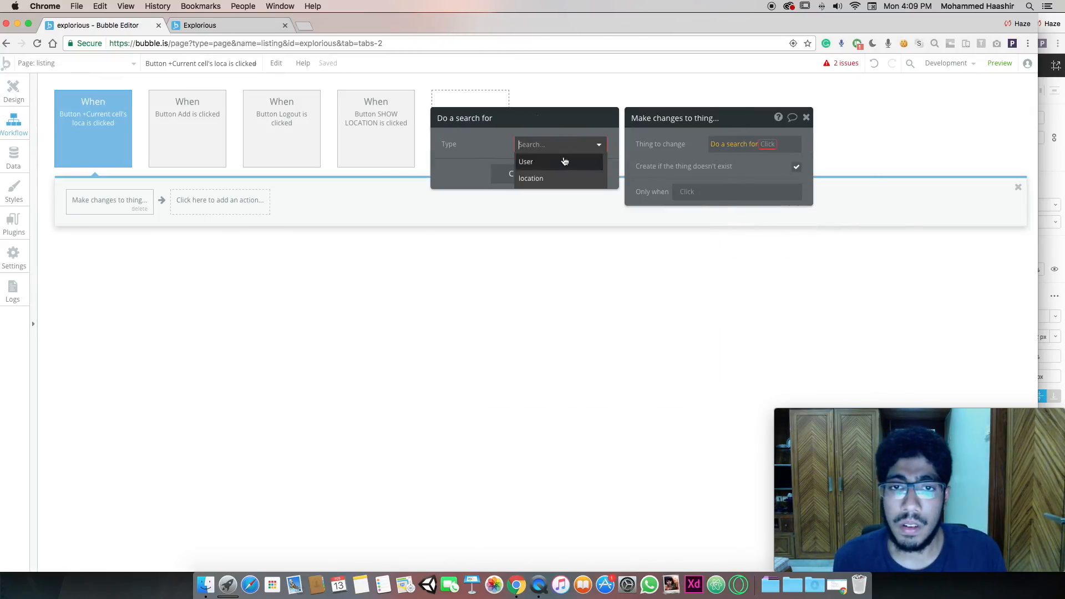
click(546, 178)
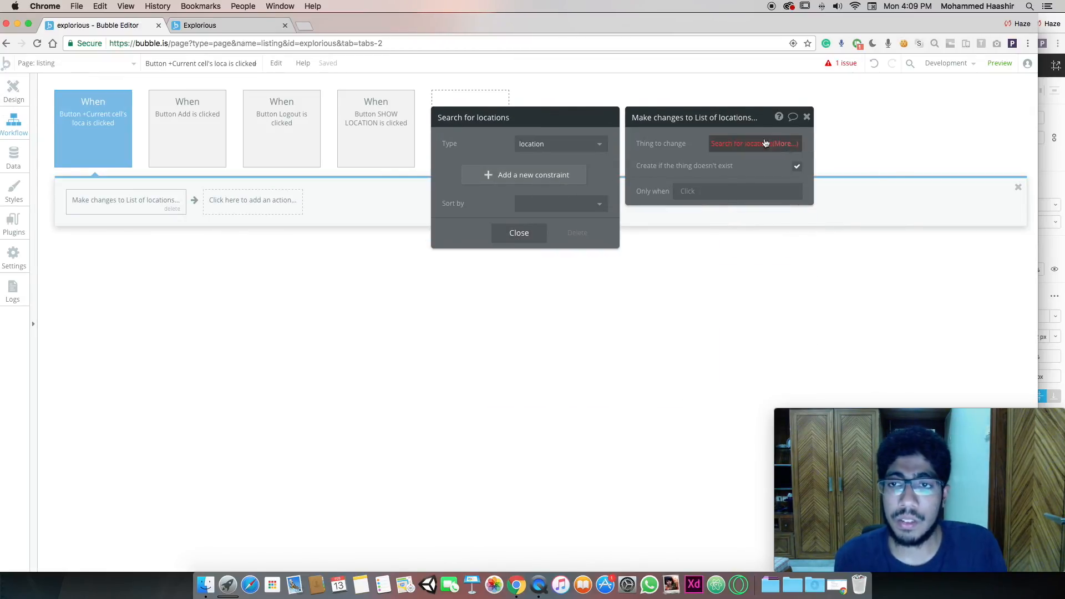
click(527, 237)
click(751, 144)
key(BackSpace)
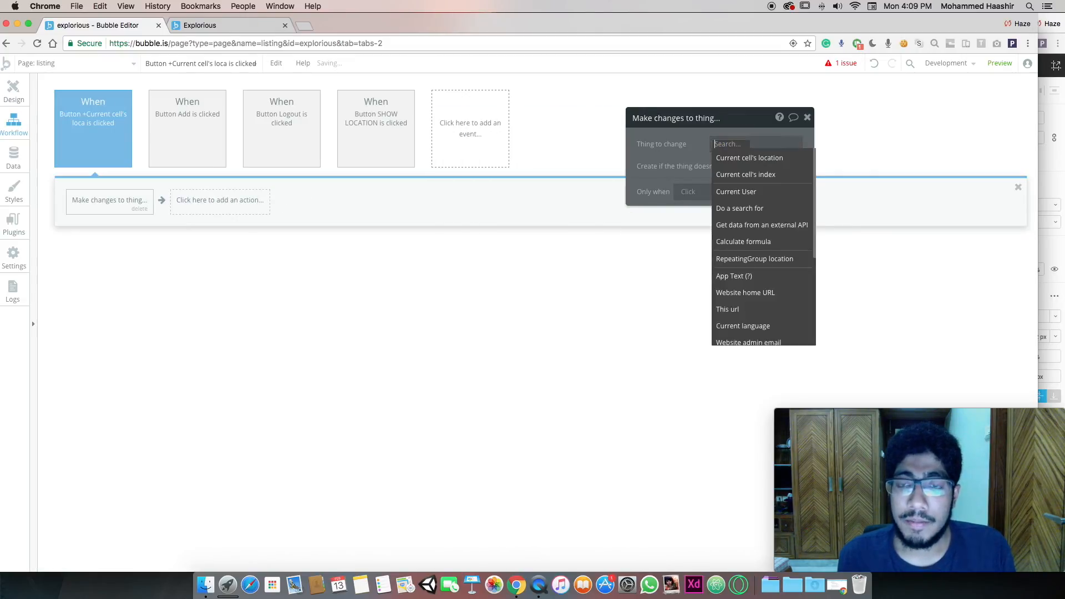
click(381, 234)
click(808, 117)
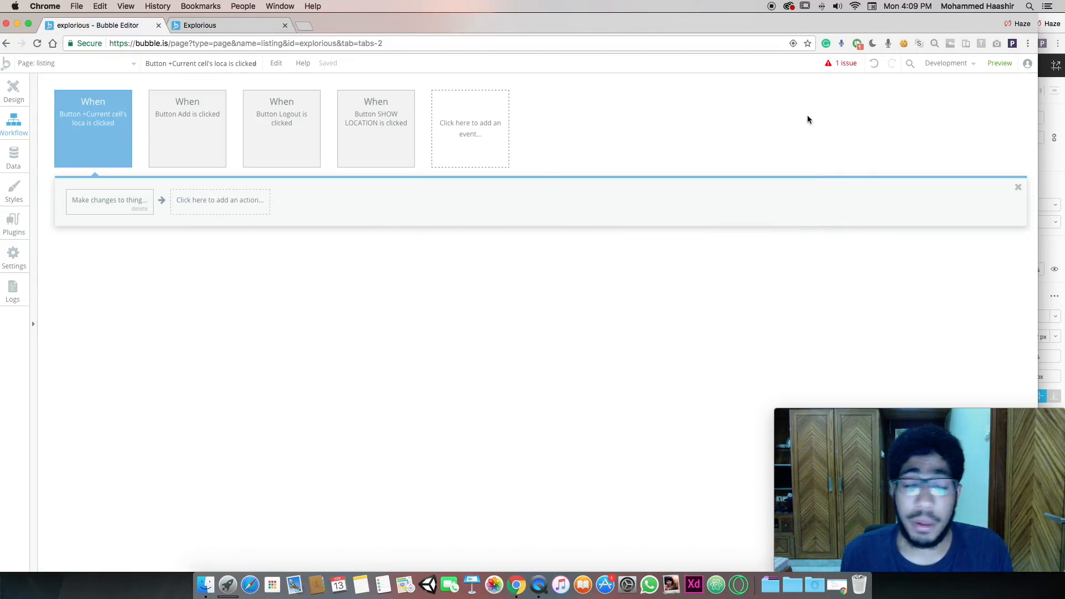
Set the make-changes action's thing to change to Current cell's location
click(117, 209)
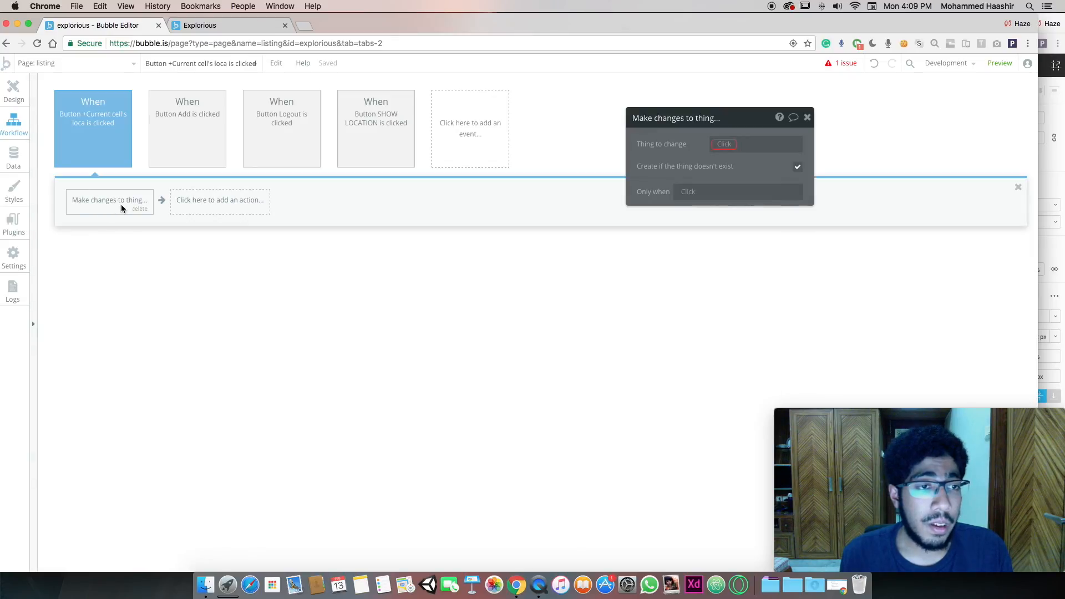
click(726, 147)
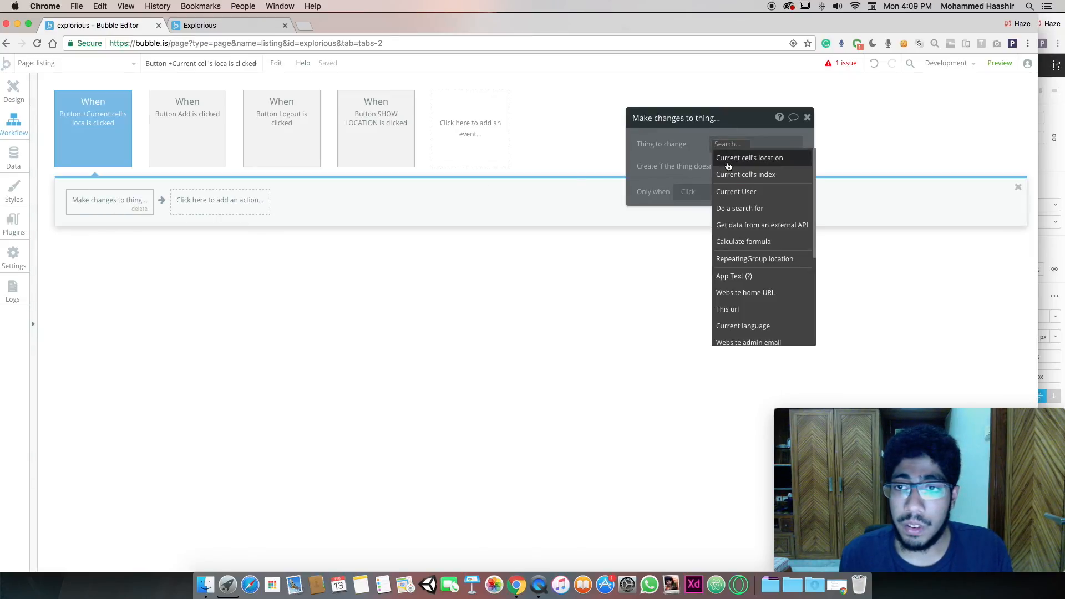
click(728, 159)
click(648, 162)
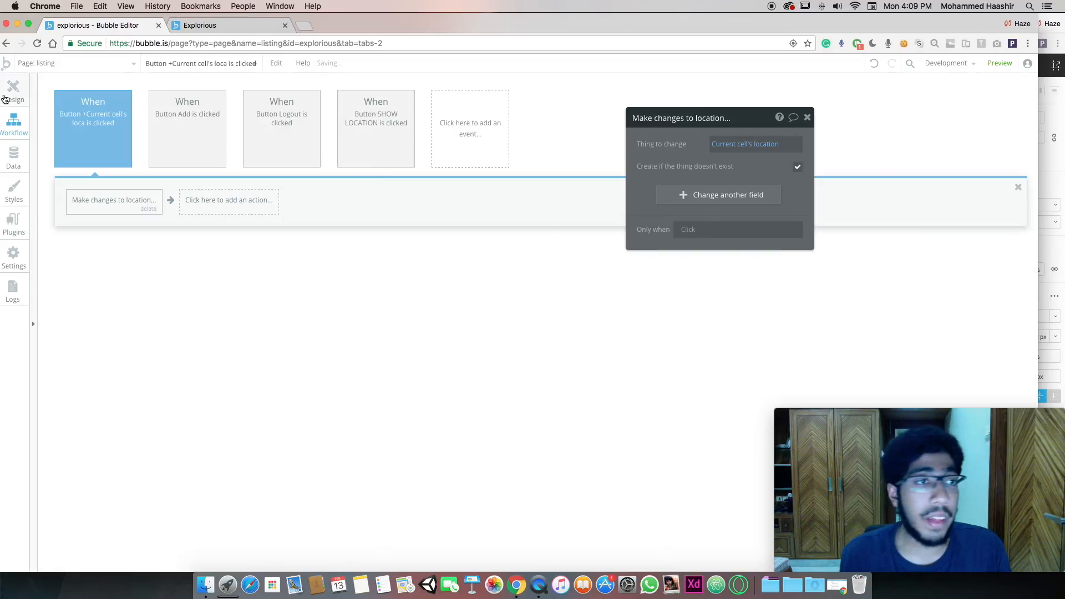
click(4, 98)
Preview the Explorious app with the latest editor changes
click(183, 26)
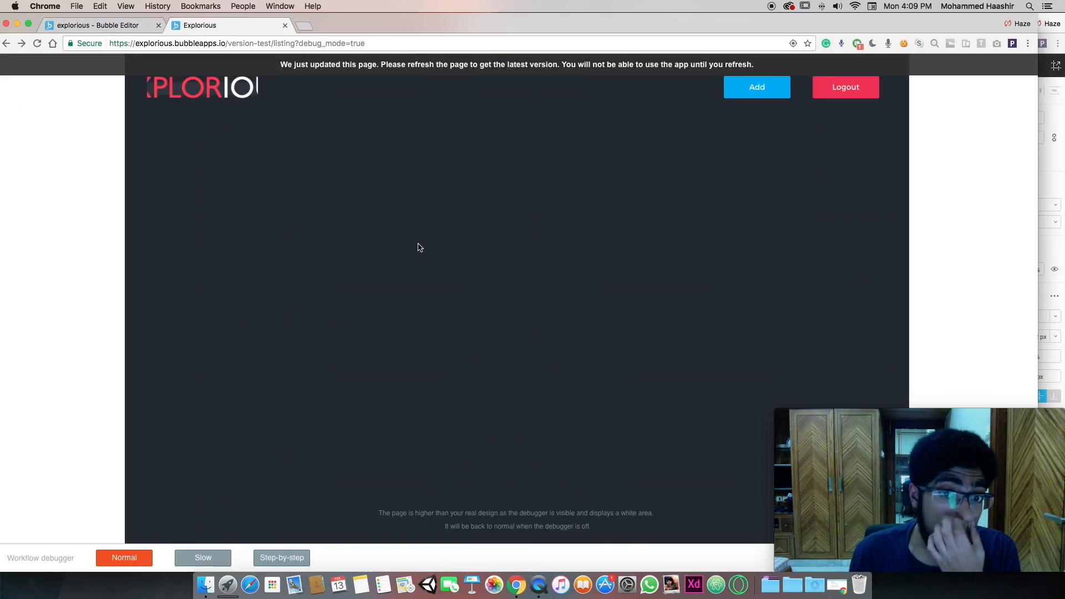
click(105, 26)
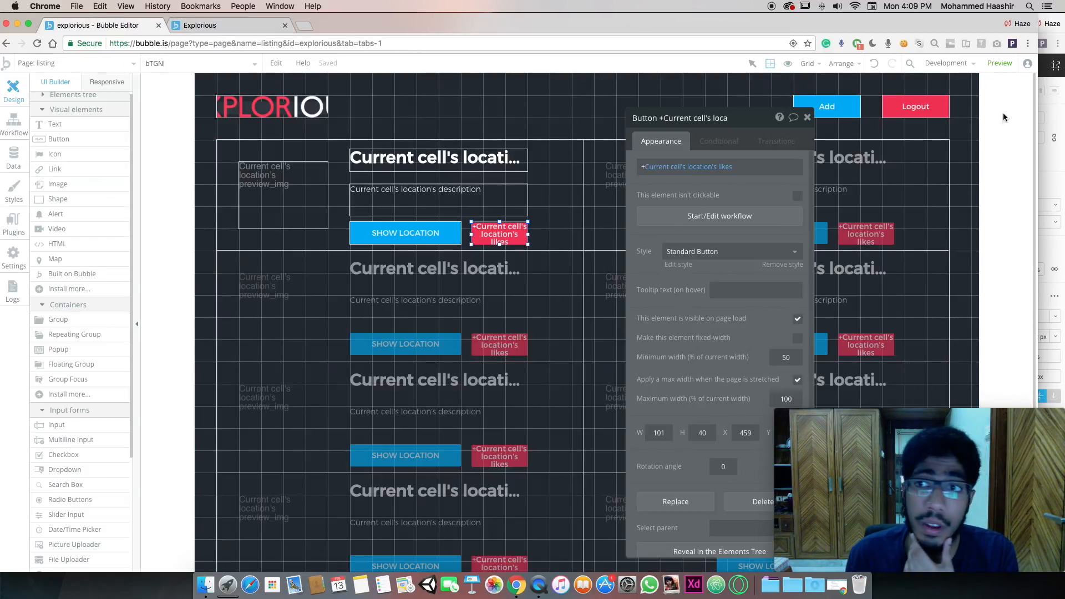
click(1000, 63)
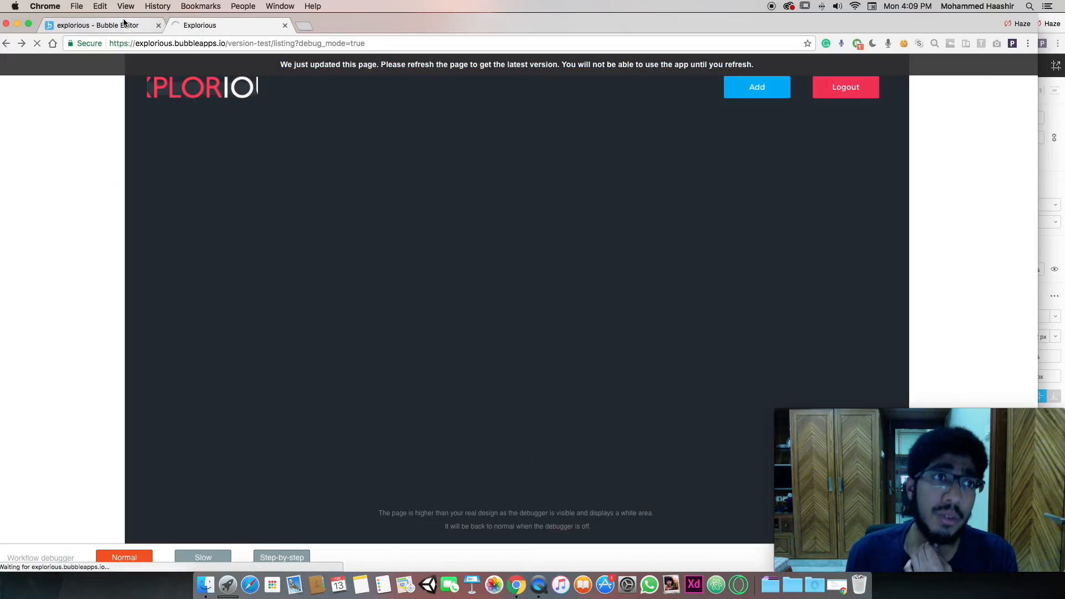
click(127, 24)
click(207, 25)
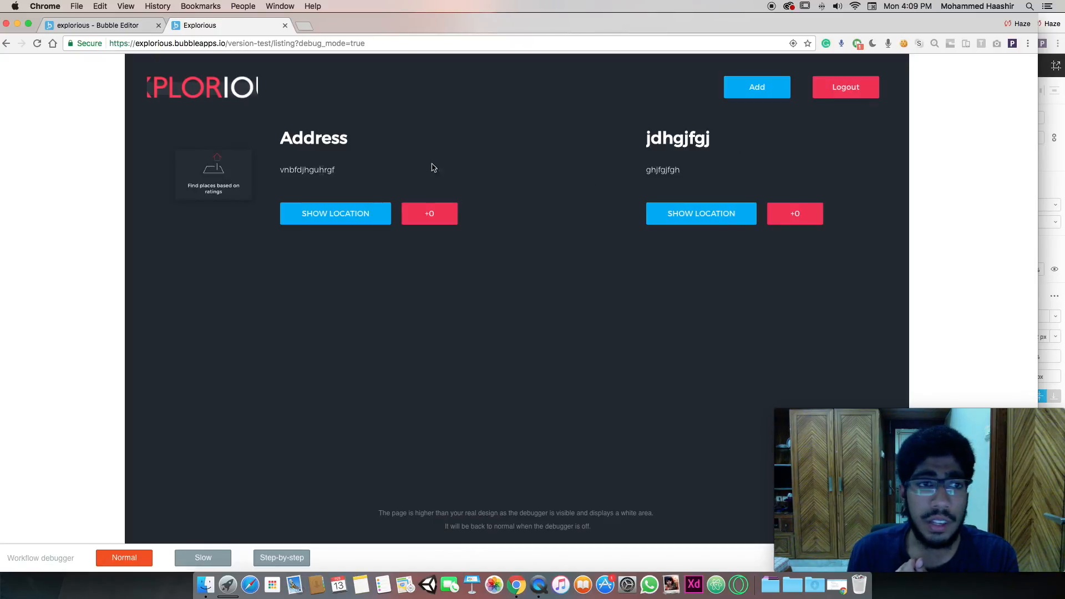
Test the like buttons on both location cards and SHOW LOCATION, then log out
click(421, 212)
click(807, 215)
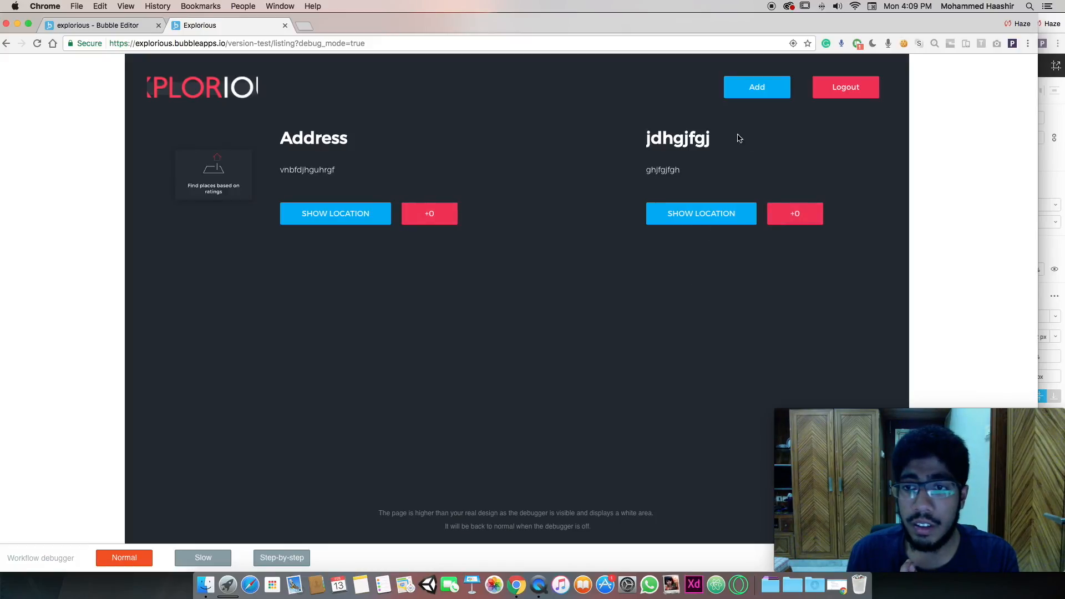
click(718, 214)
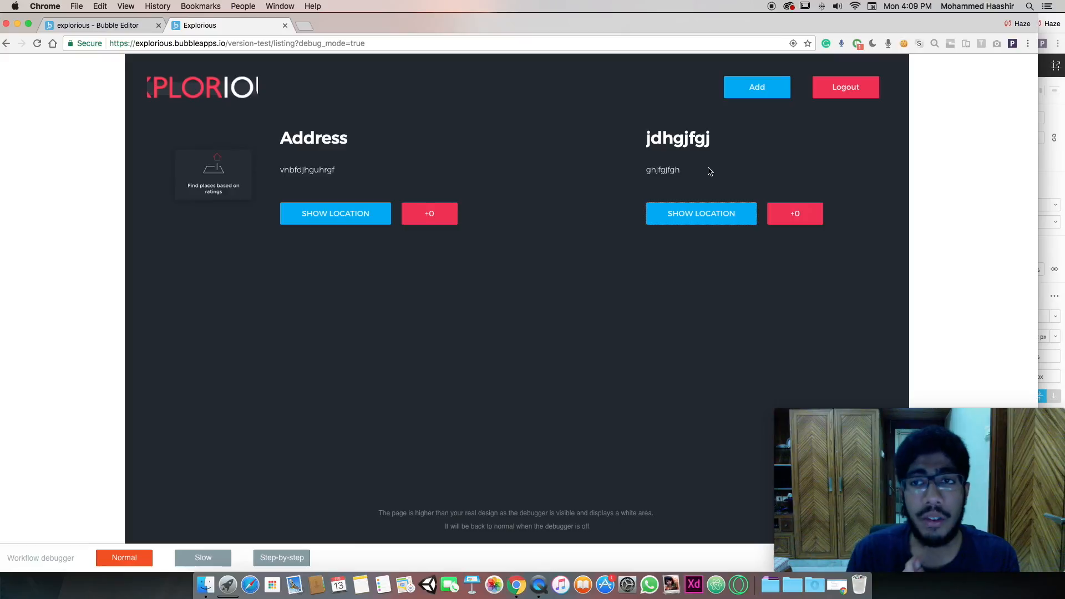
click(824, 95)
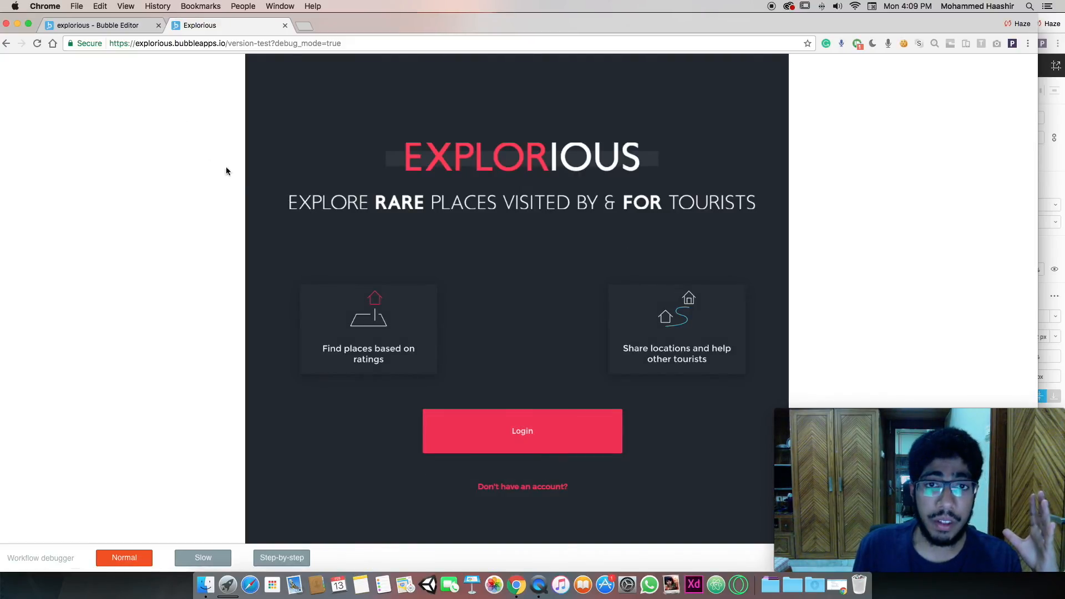
Minimize the Explorious and Figma windows, close the tutorial assets folder, and restore Explorious from the Dock
click(17, 24)
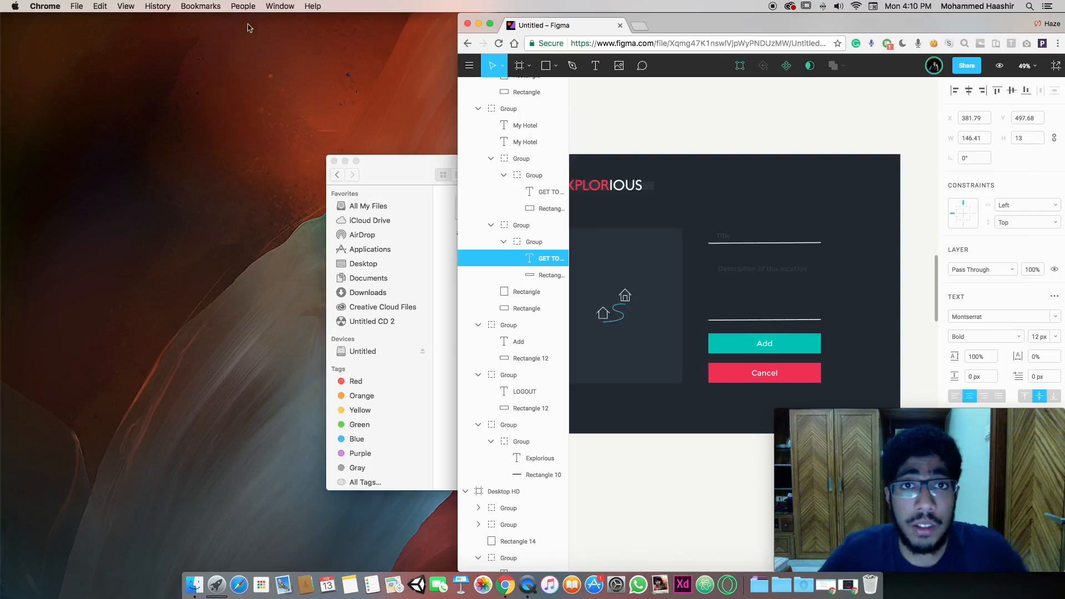
click(478, 23)
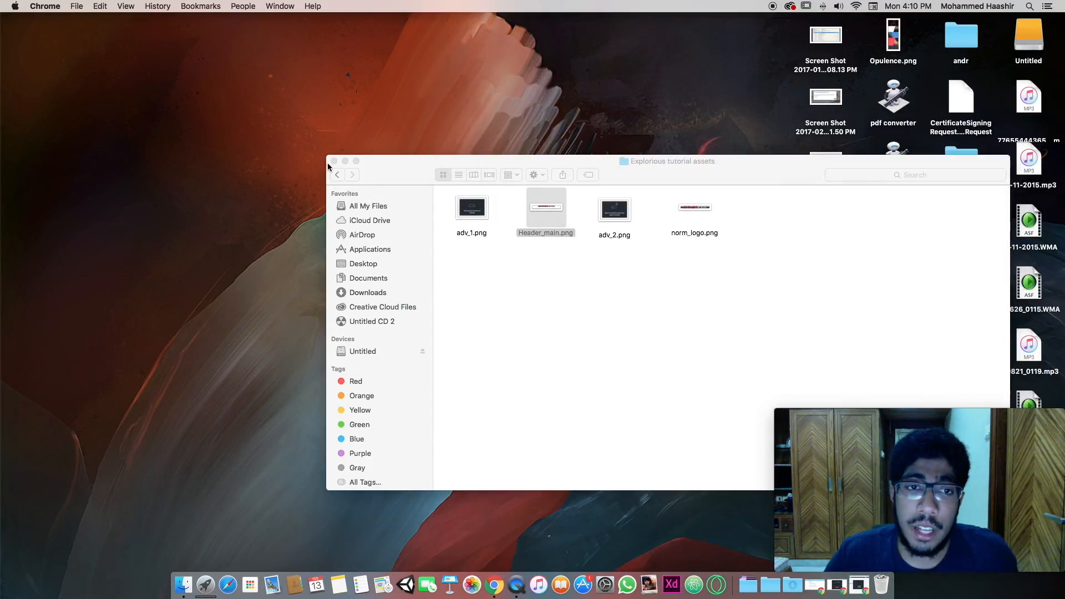
click(334, 161)
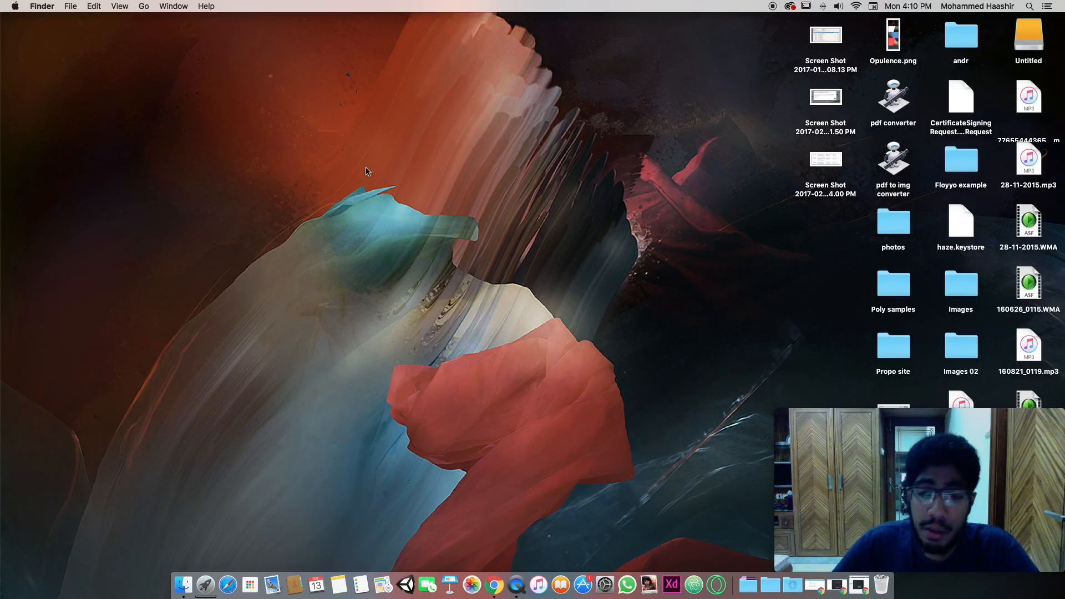
click(836, 585)
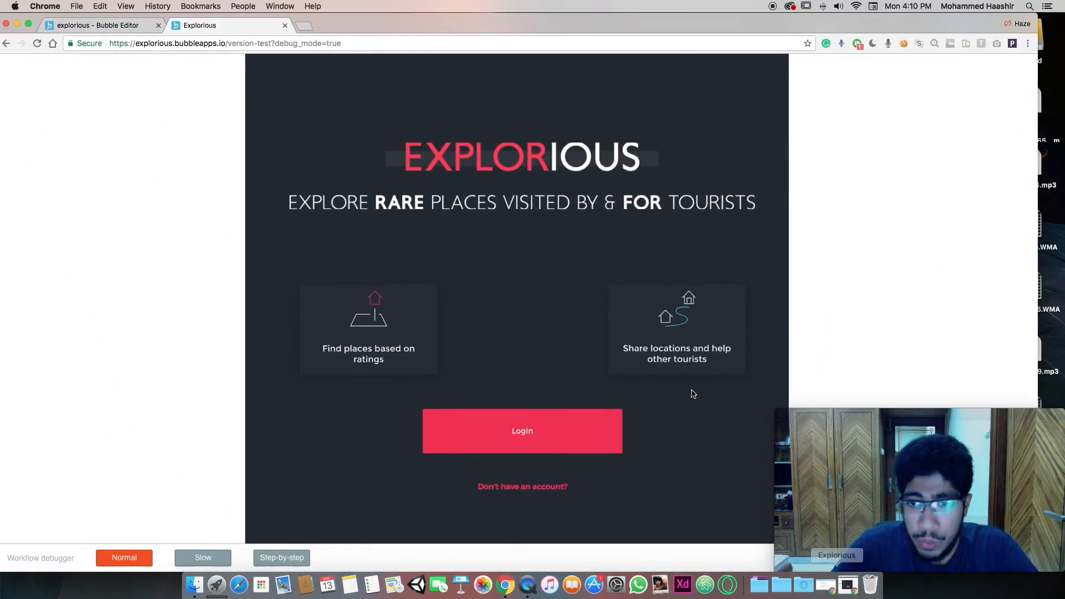
Return to the Bubble editor and view the listing page's settings: title Explorious, width 1414
click(97, 25)
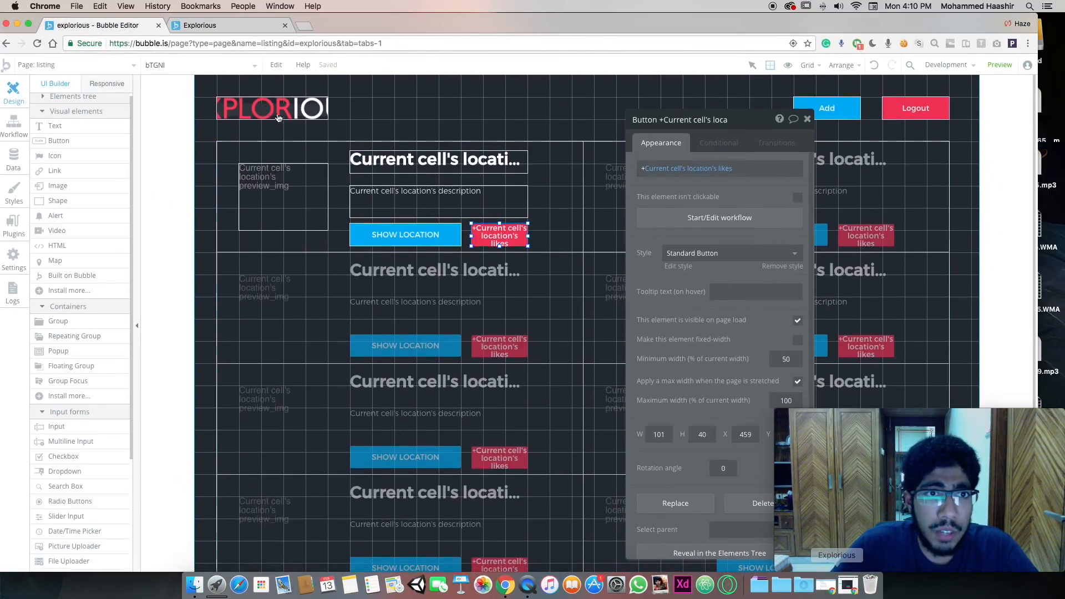
click(948, 63)
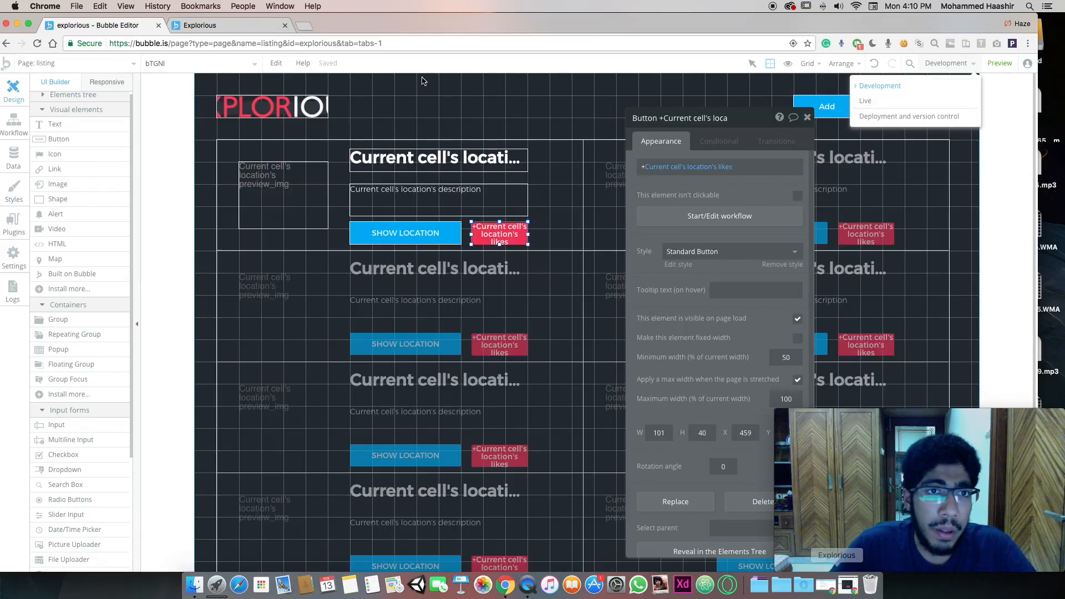
click(192, 148)
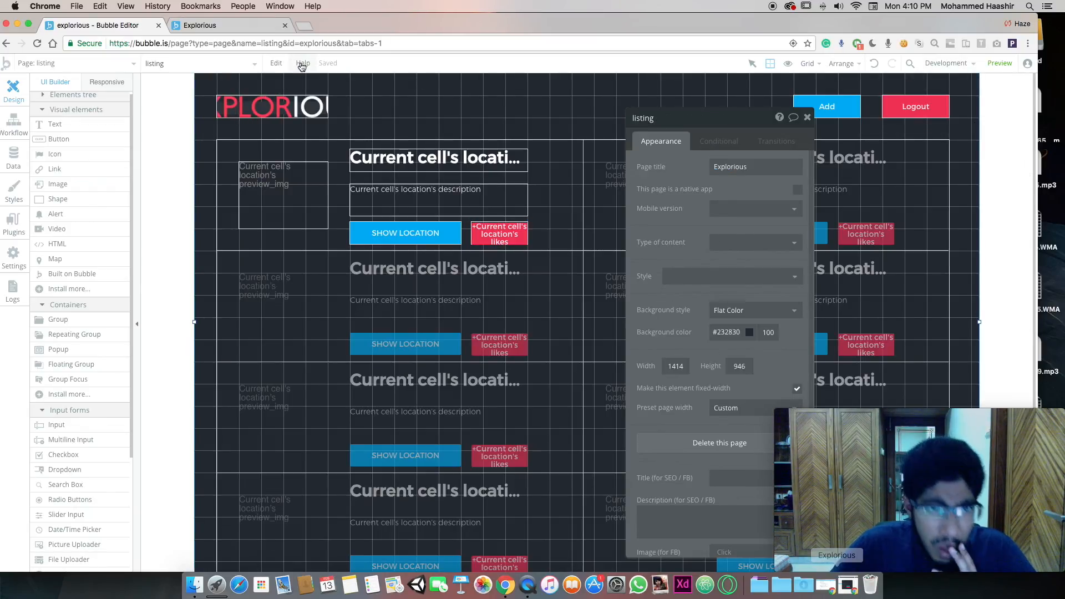
Browse the list of pages, dismiss the DivX notification, and minimize the editor window
click(133, 63)
mouse_move(304, 65)
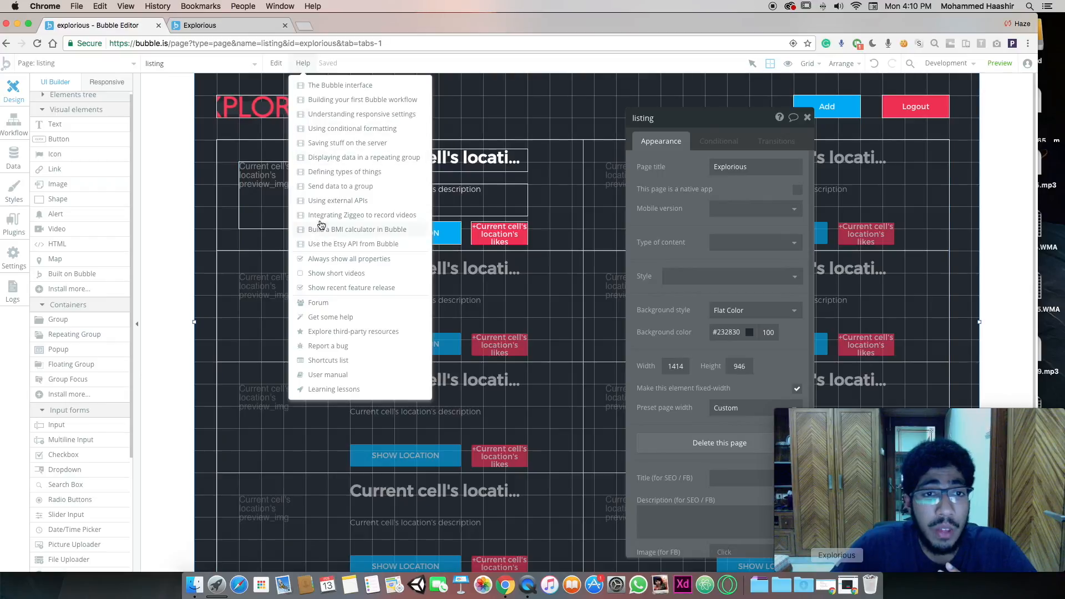
scroll(310, 383, up, 5)
scroll(342, 300, down, 5)
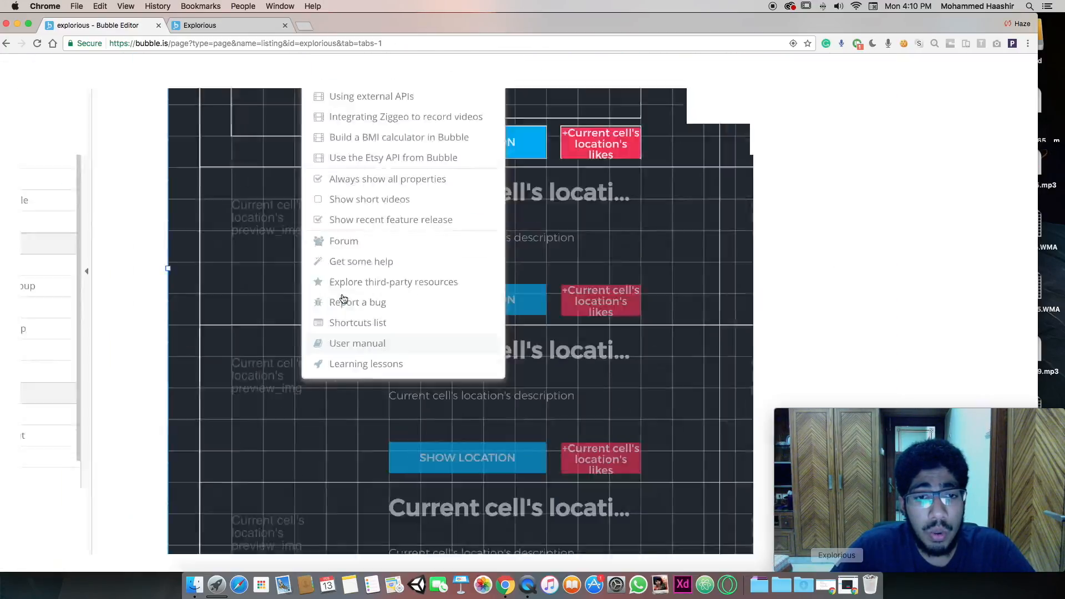
scroll(328, 139, up, 5)
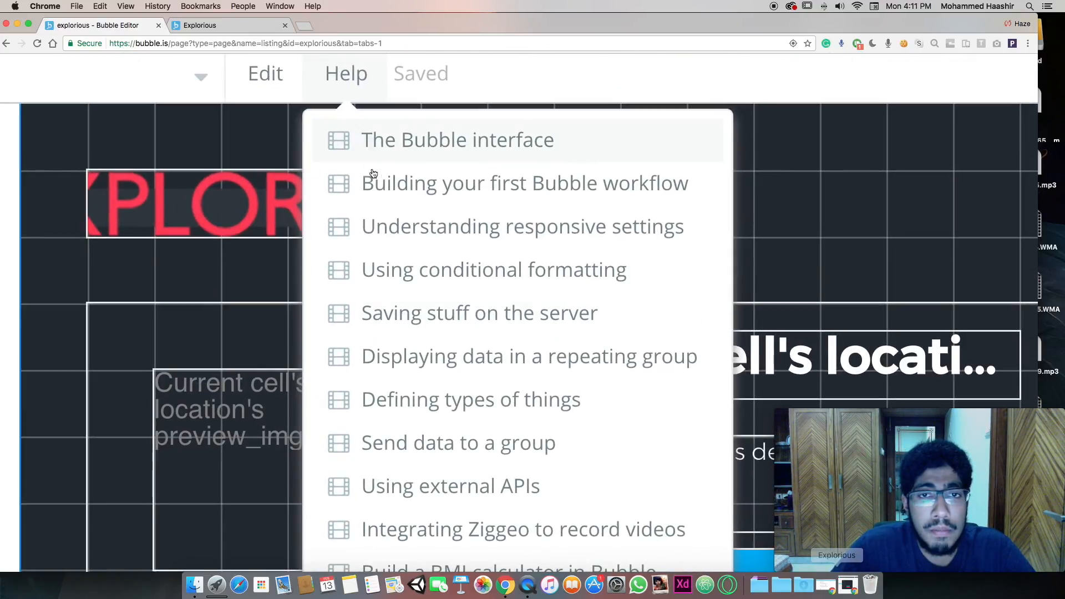
scroll(383, 229, down, 7)
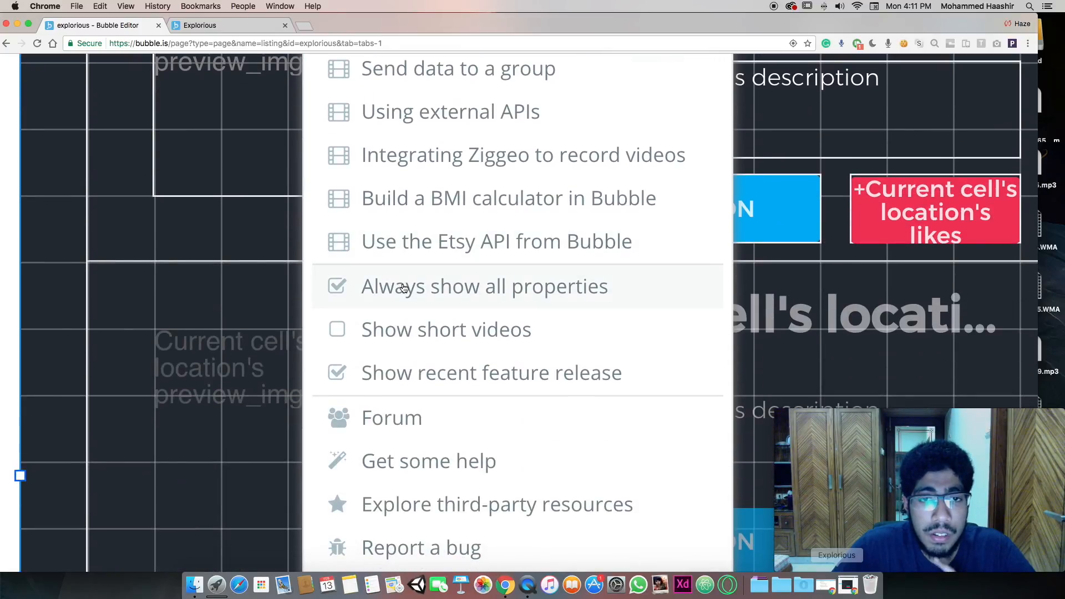
scroll(414, 327, down, 3)
scroll(413, 311, up, 3)
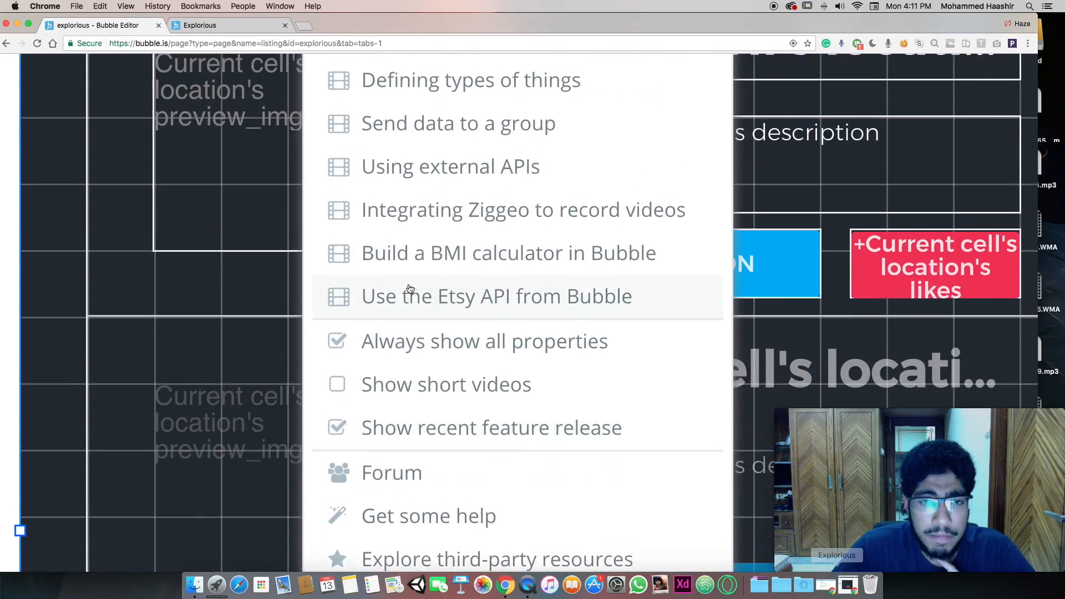
scroll(333, 228, down, 5)
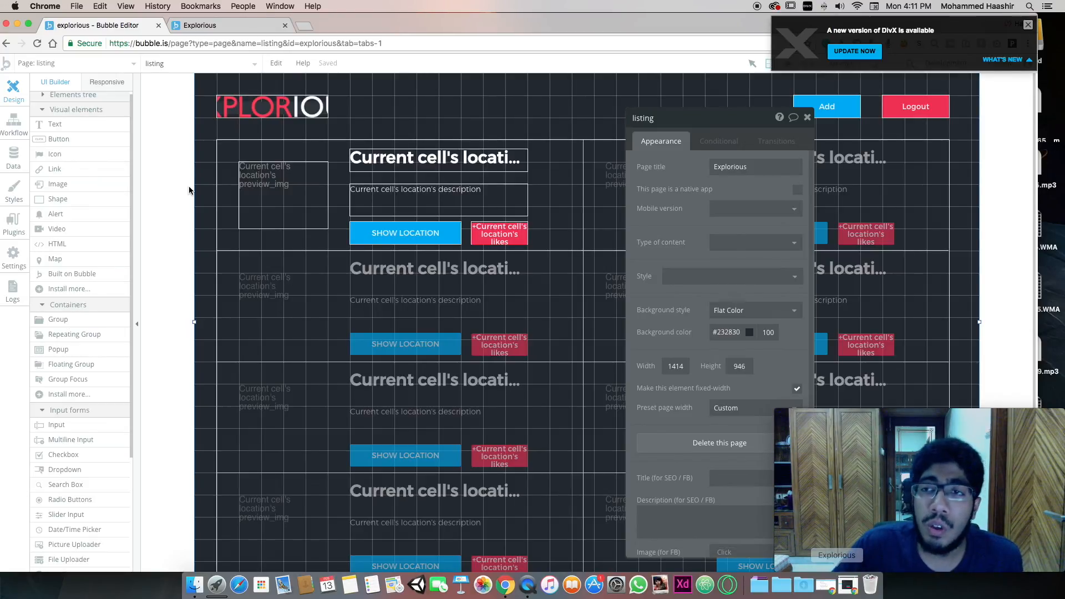
click(1027, 25)
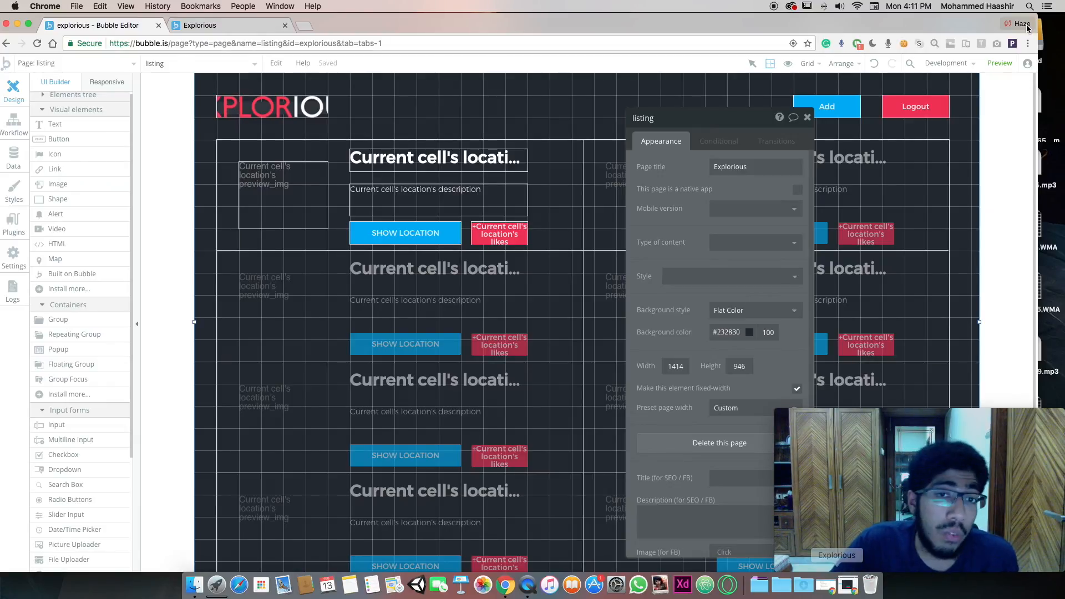
click(18, 25)
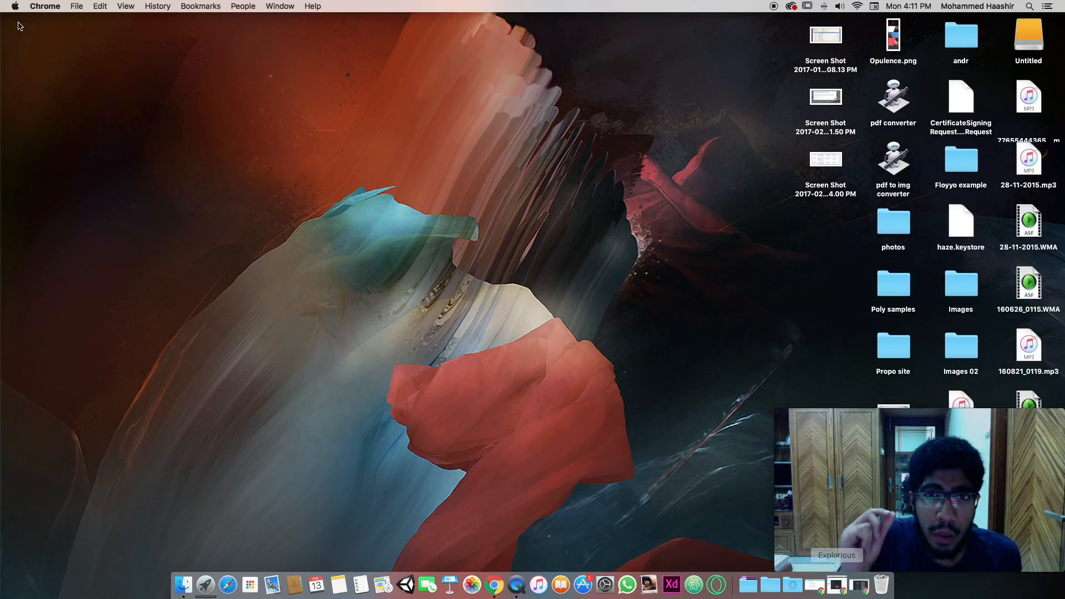